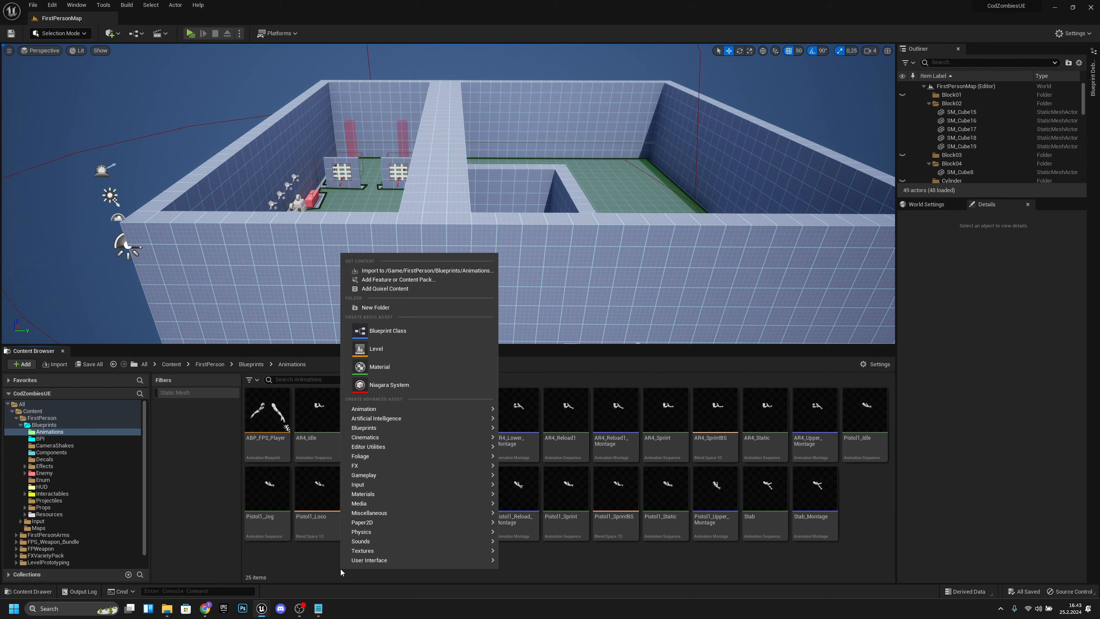
- Bring the Pistol1 folder from the NewAnims folder in File Explorer into the project's Animations folder for import
left_click(310, 566)
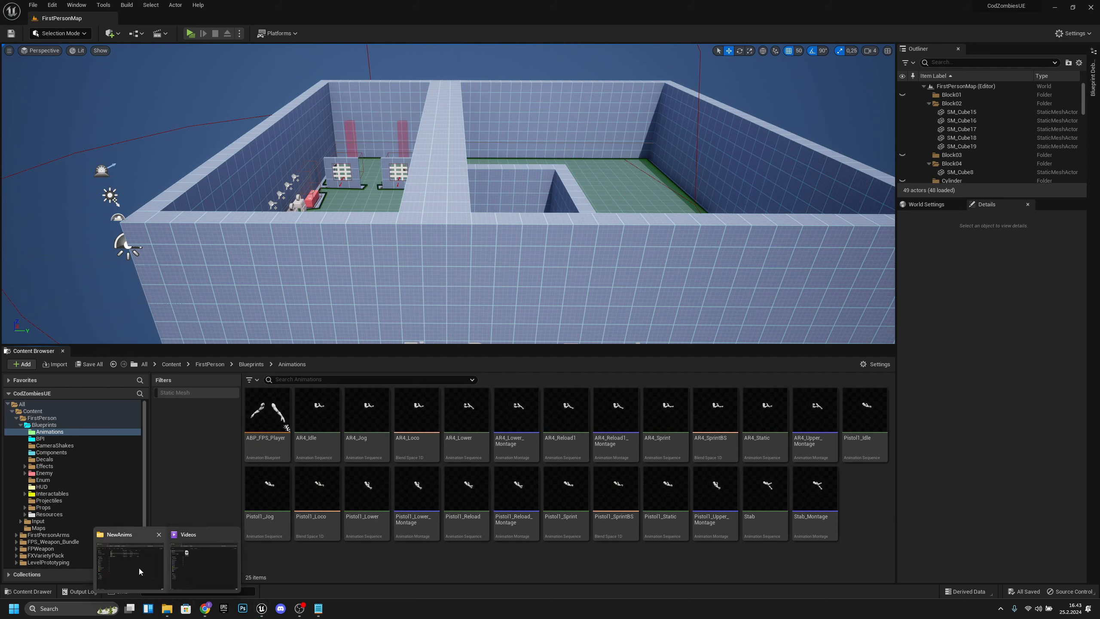
left_click(139, 570)
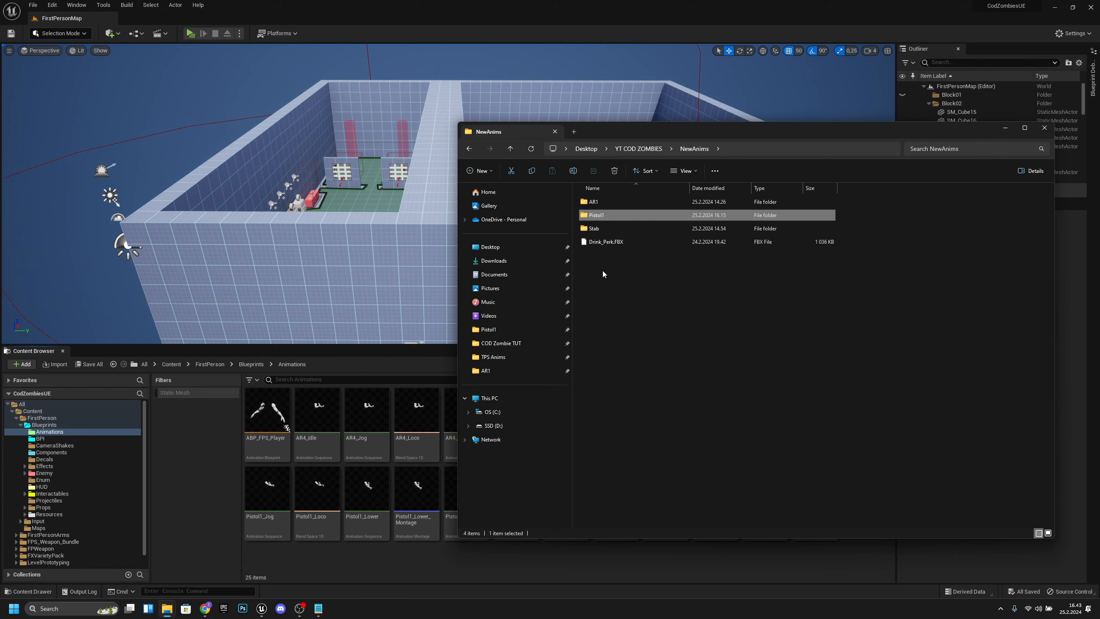
left_click_drag(610, 217, 383, 570)
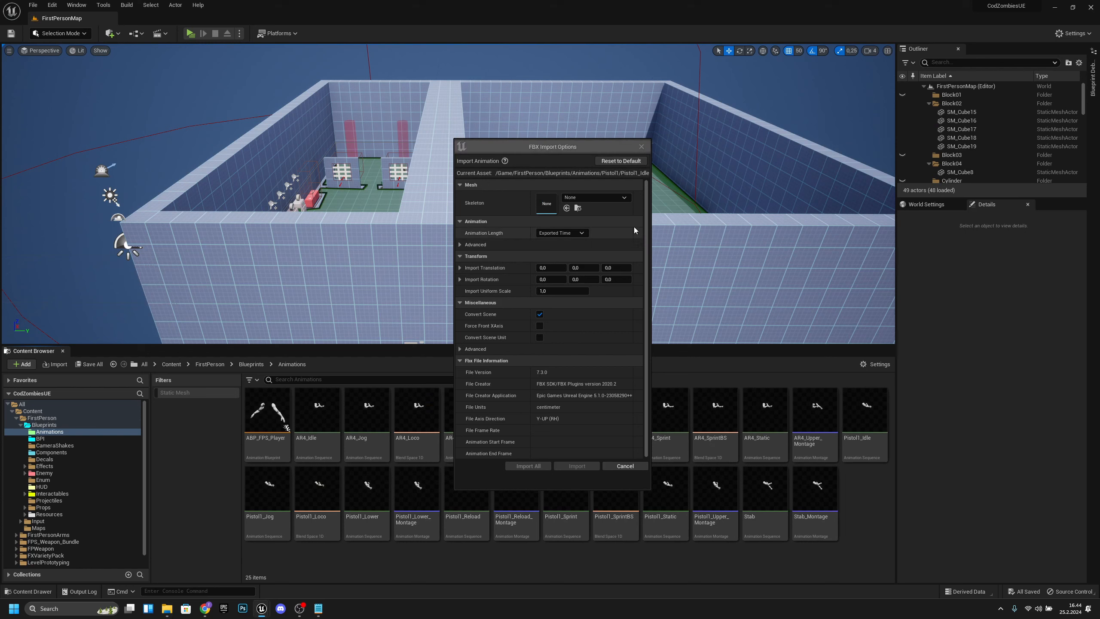
- Import all Pistol1 animations using the SK_Mannequin_Arms_Skeleton skeleton and an import rotation of -90 on Z
left_click(609, 198)
type("arms")
left_click(658, 279)
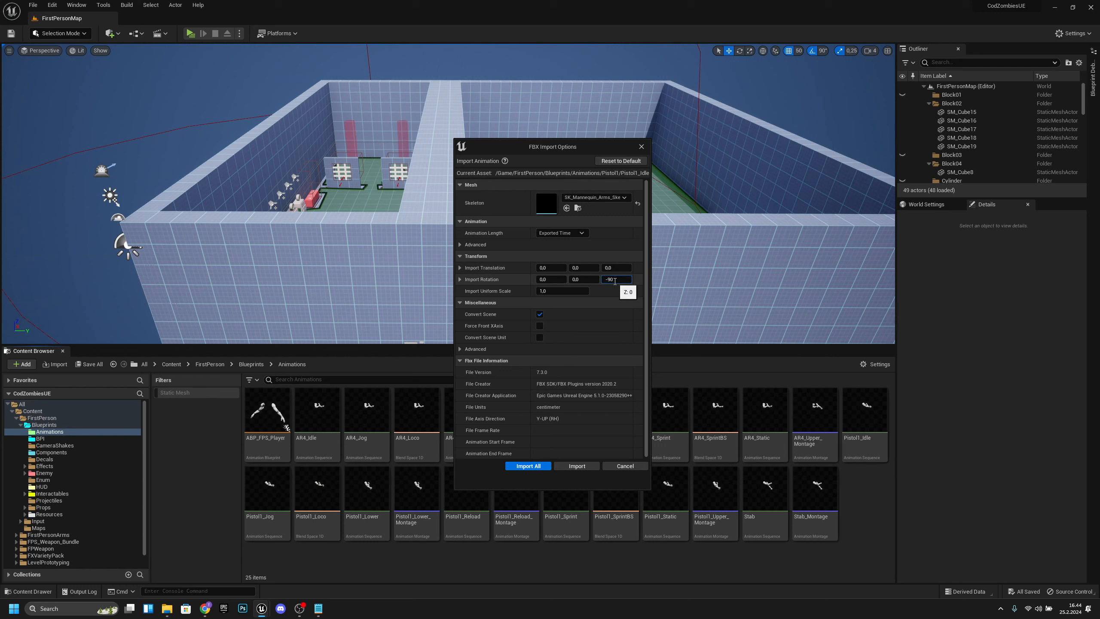
left_click(614, 280)
type("-90")
key("Return")
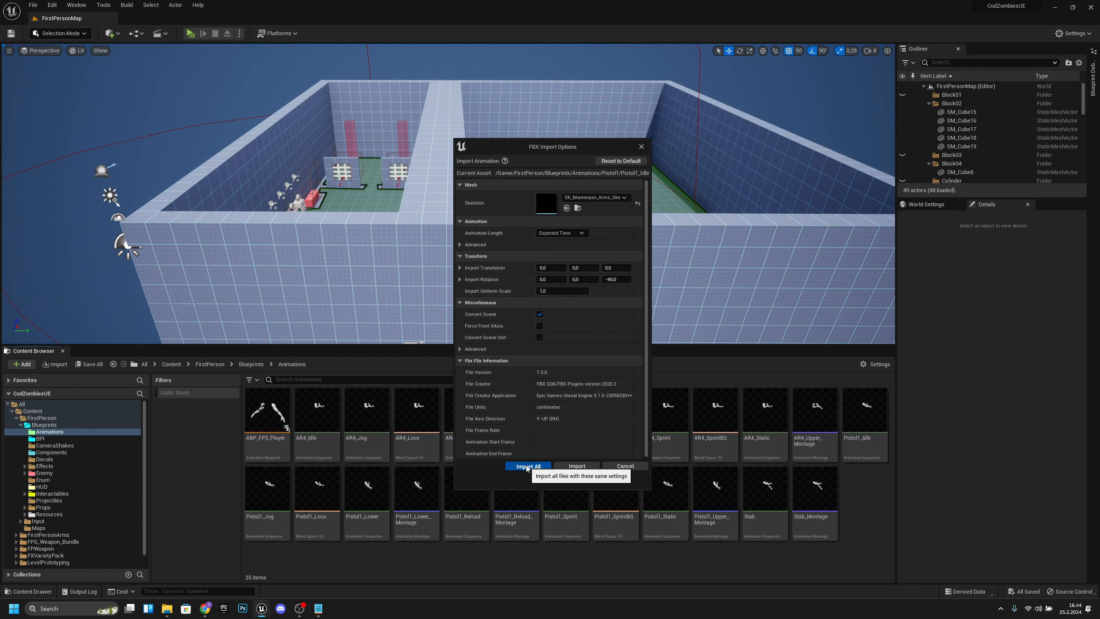
left_click(527, 466)
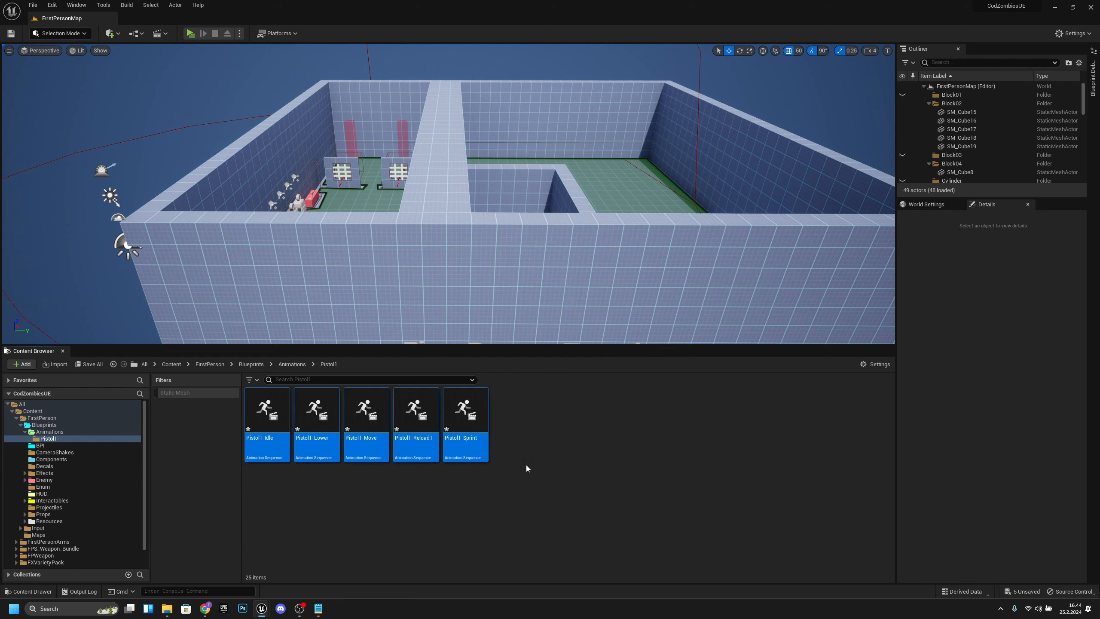
- Preview the imported Pistol1_Idle animation in its editor, and close it
left_click(432, 513)
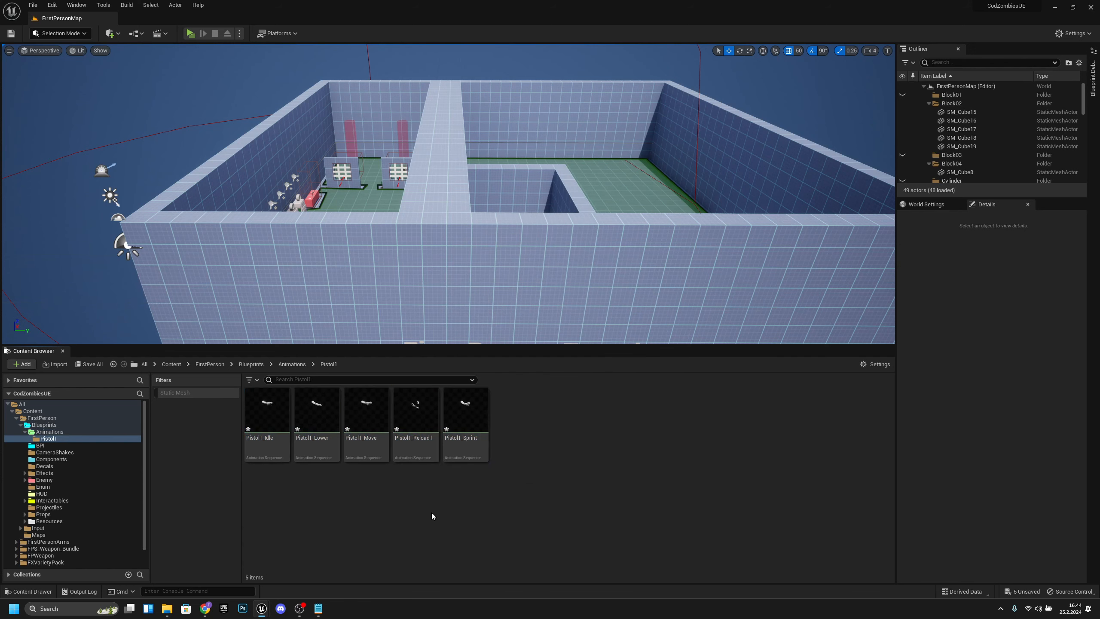
double_click(272, 419)
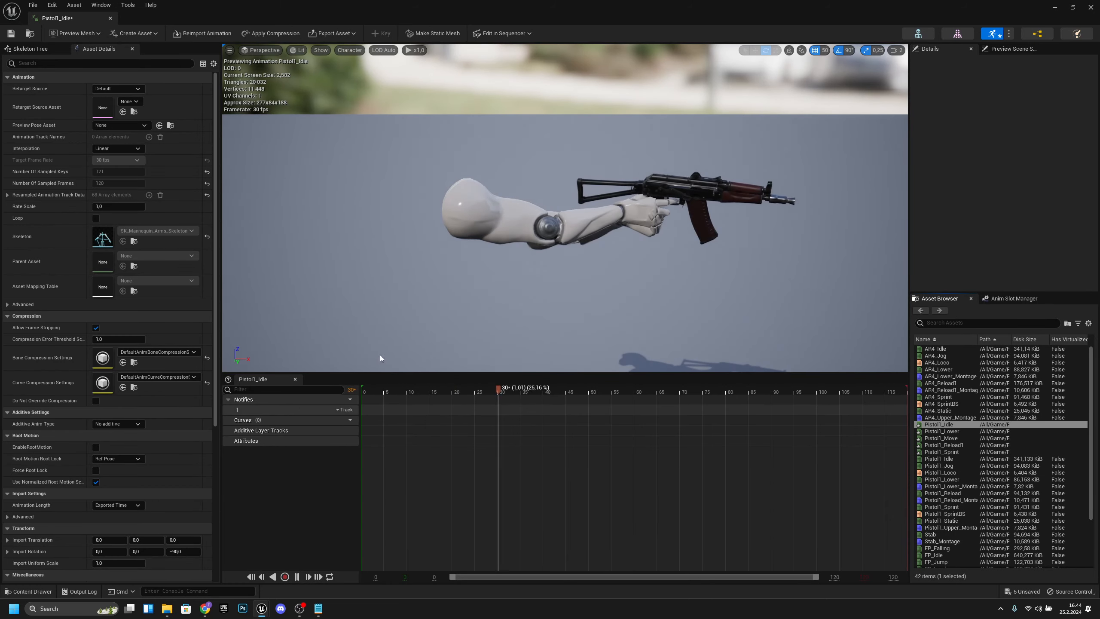
left_click(110, 18)
- Import the AR1 folder from NewAnims into the Animations folder, with SK_Mannequin_Arms_Skeleton as the skeleton for all files
left_click(290, 364)
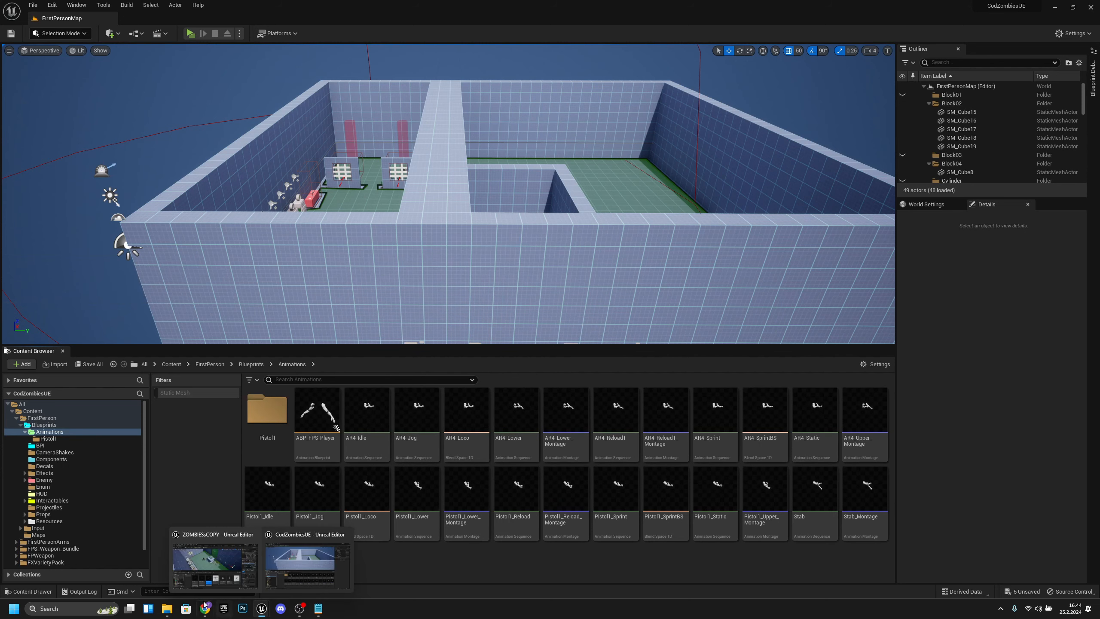
mouse_move(167, 608)
left_click(153, 577)
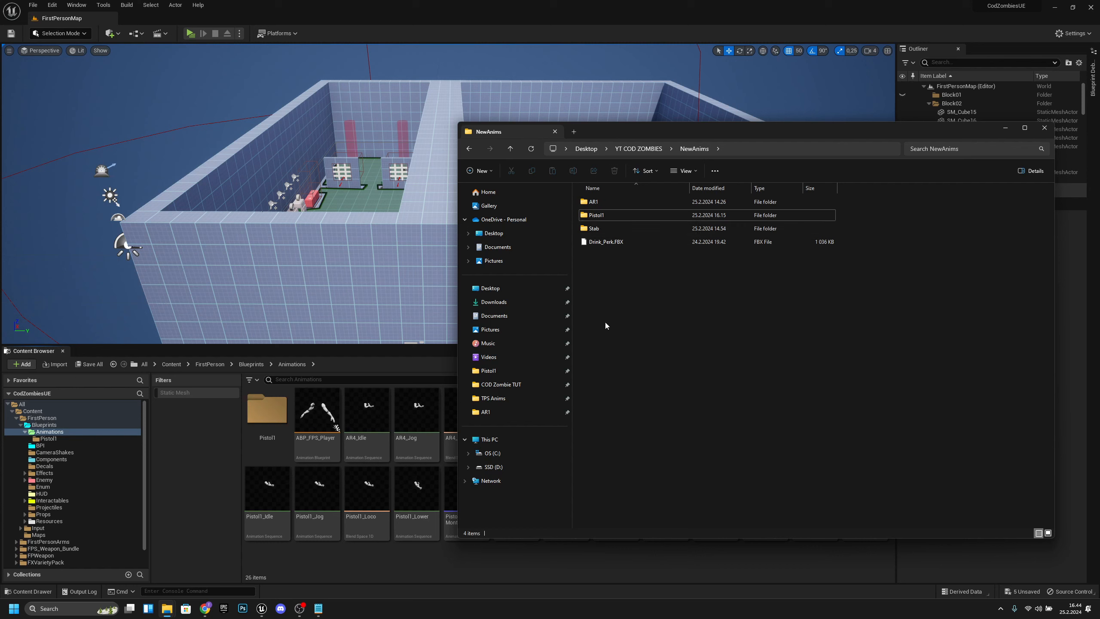
left_click(605, 203)
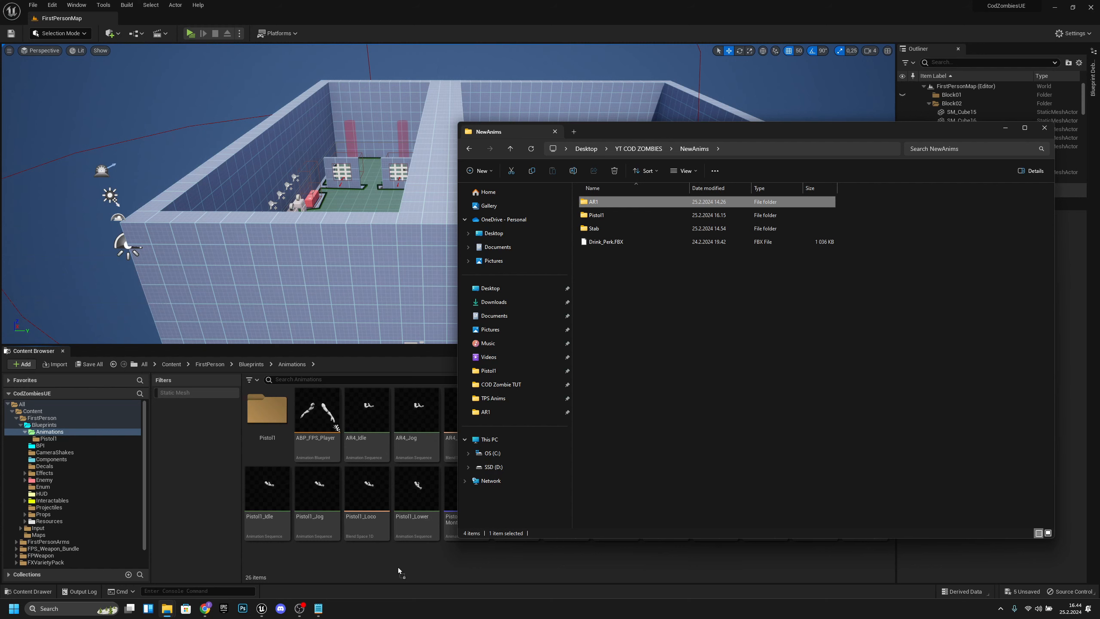
left_click_drag(398, 568, 384, 570)
left_click(584, 198)
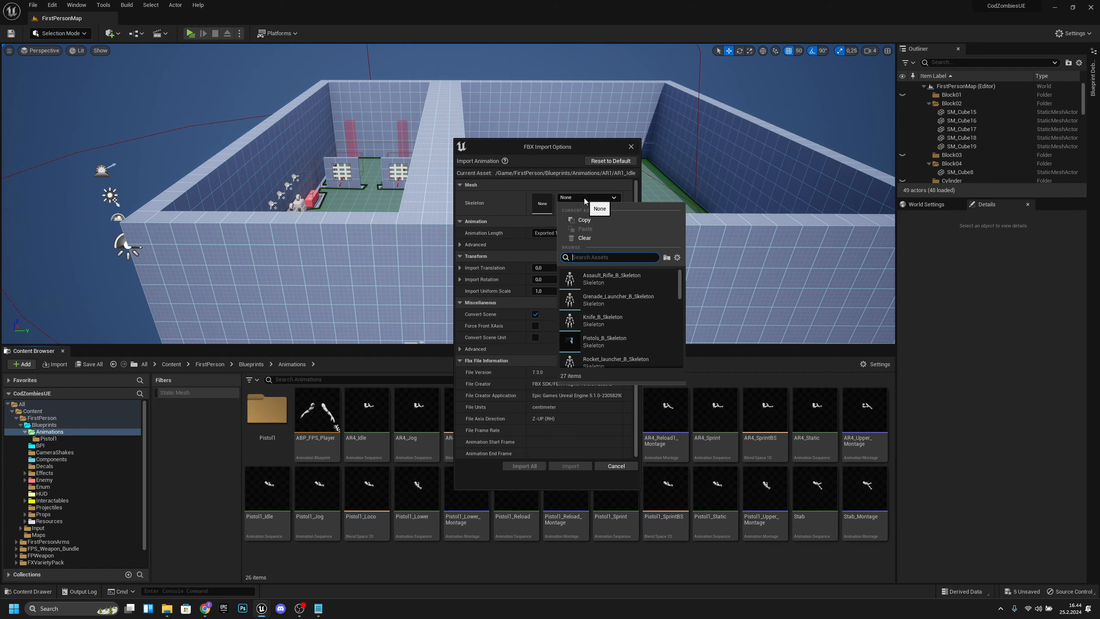
type("arm")
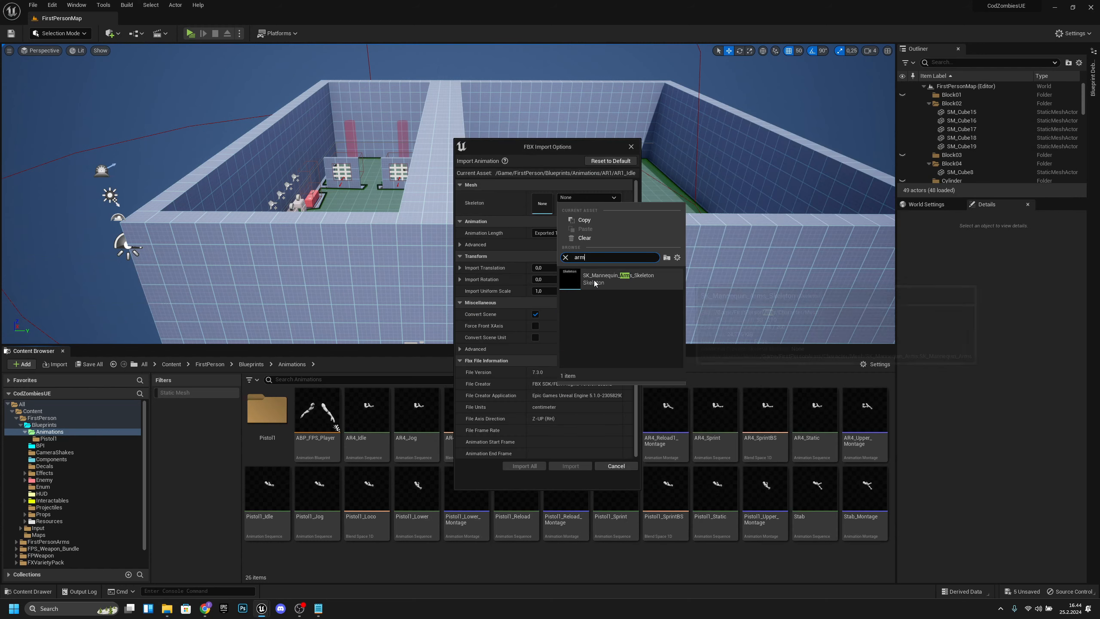
left_click(595, 281)
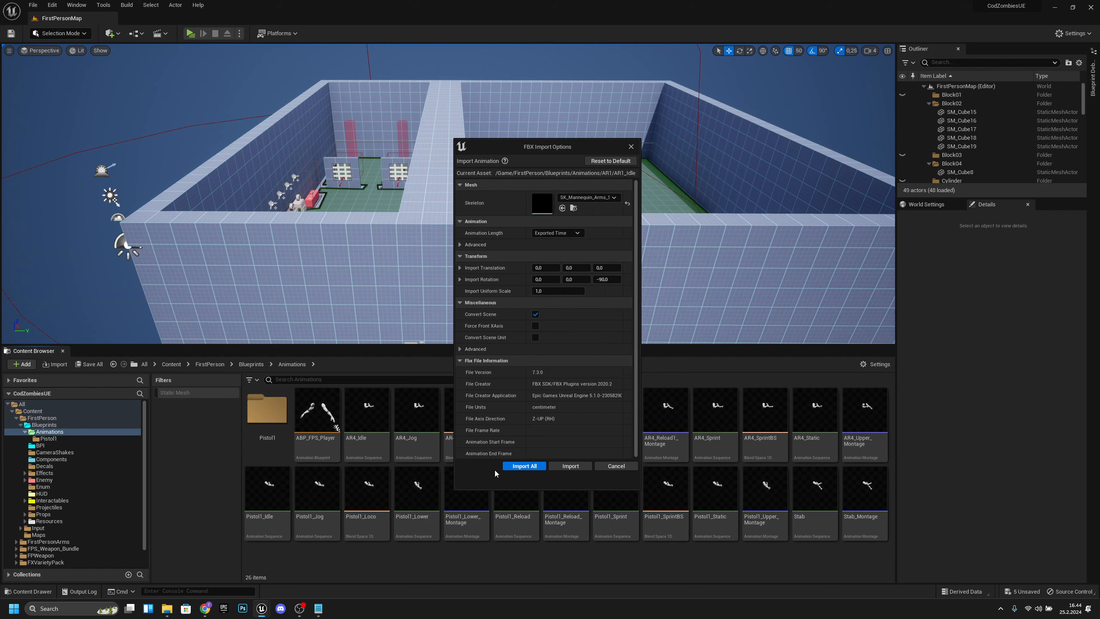
left_click(533, 463)
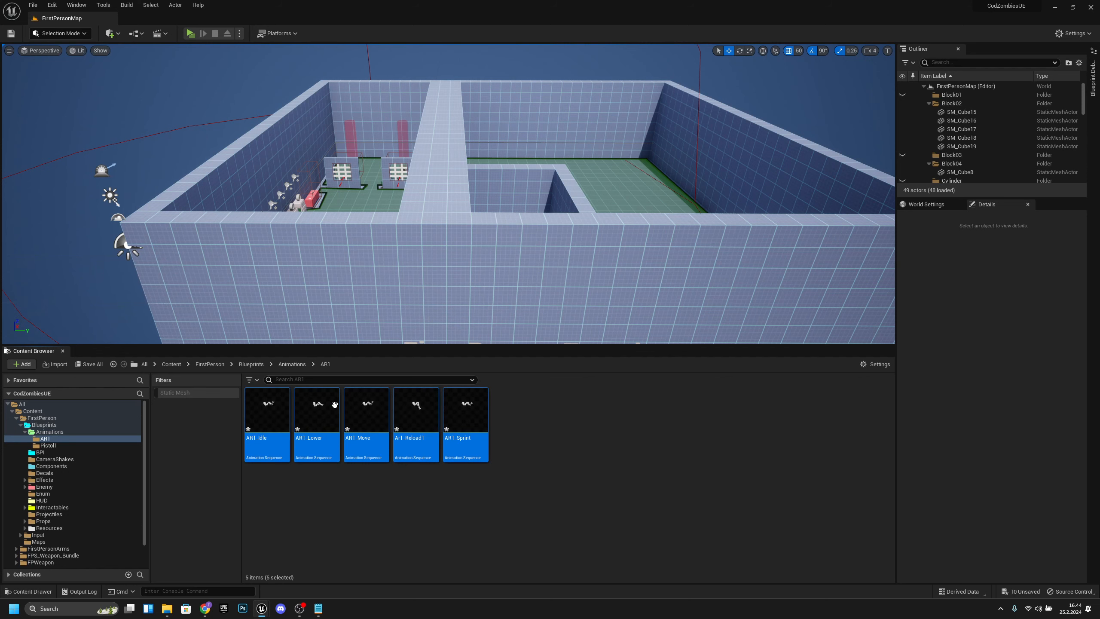
- Import the Stab folder from NewAnims into the Animations folder using the SK_Mannequin_Arms_Skeleton skeleton
left_click(292, 364)
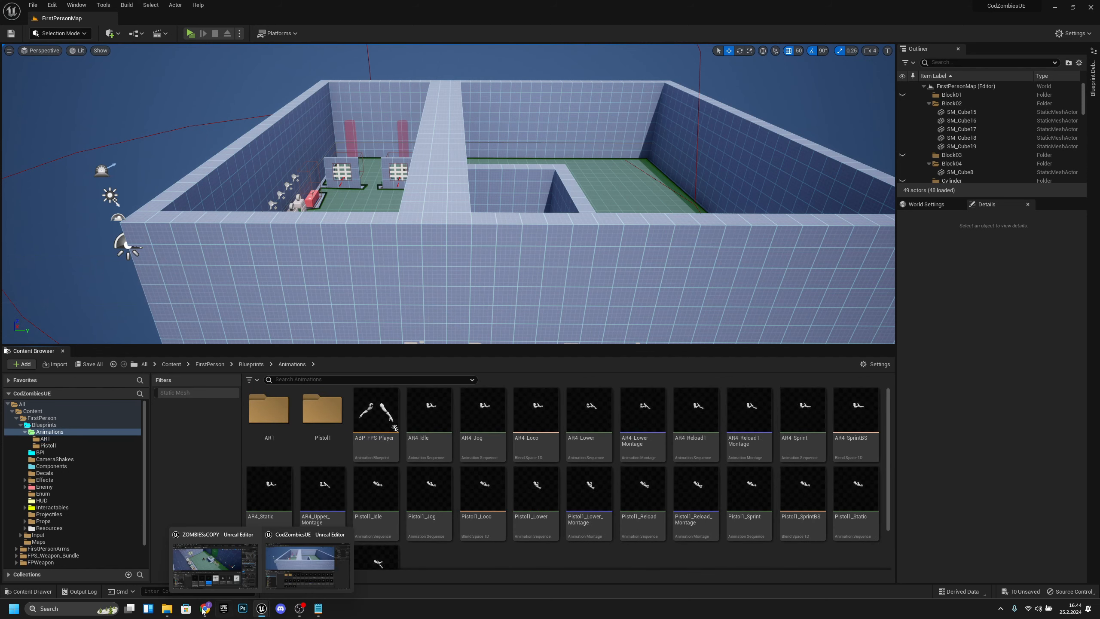
mouse_move(170, 610)
left_click(142, 569)
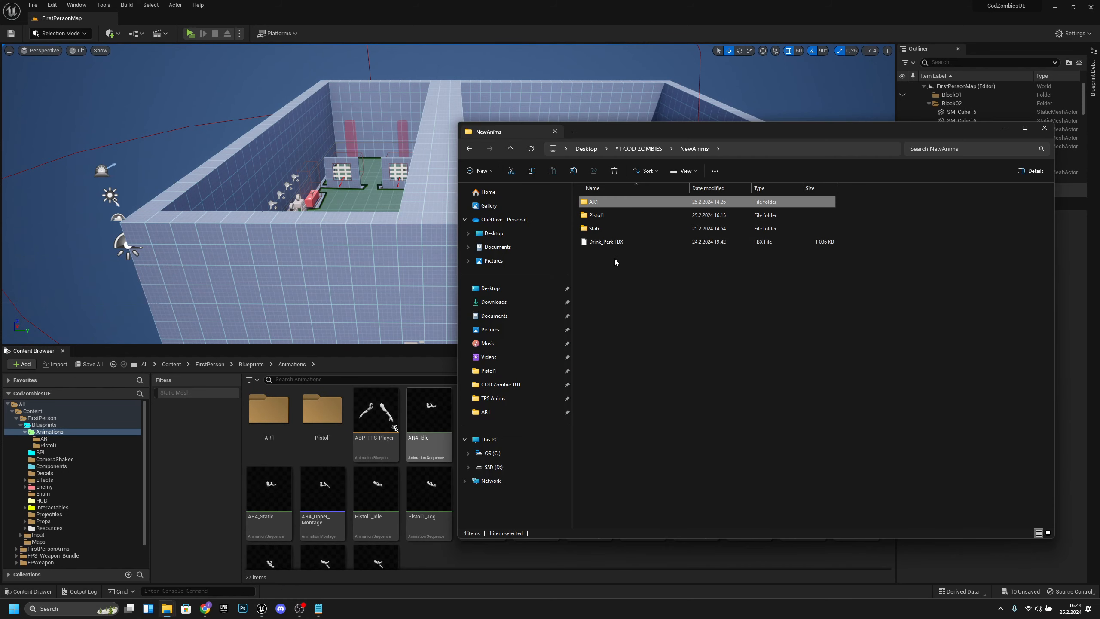
left_click_drag(609, 229, 449, 558)
left_click(568, 198)
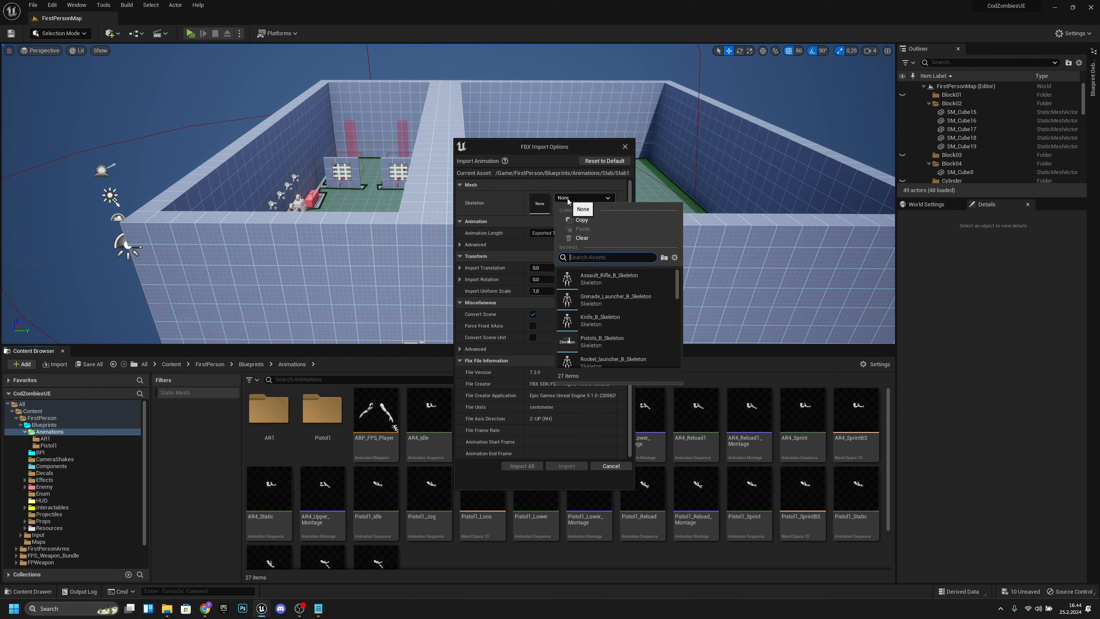
type("arm")
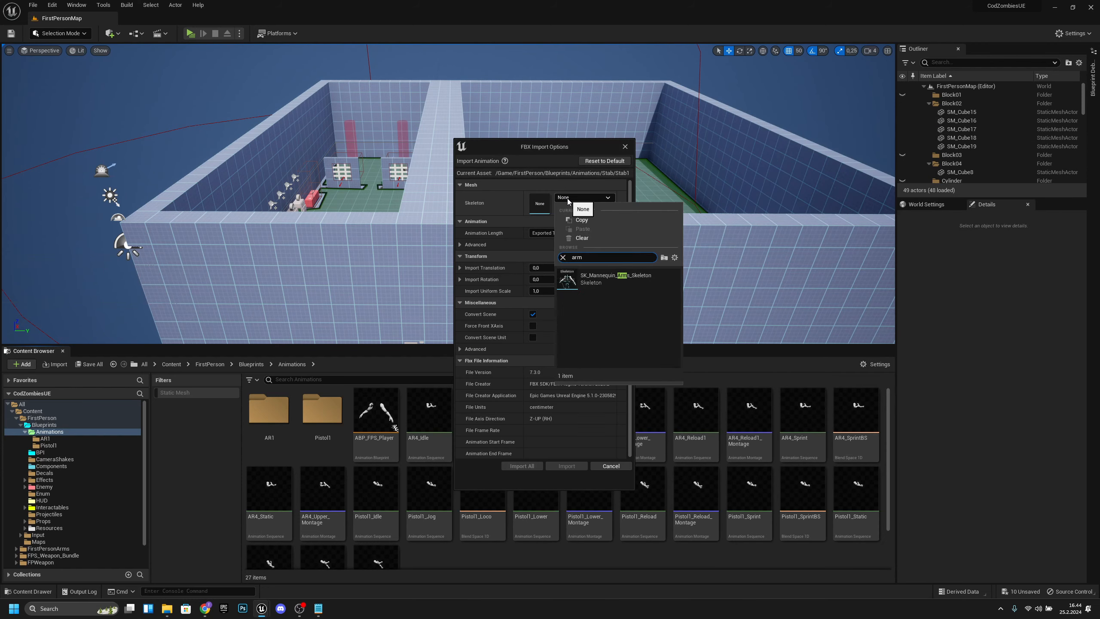
left_click(615, 280)
left_click(522, 466)
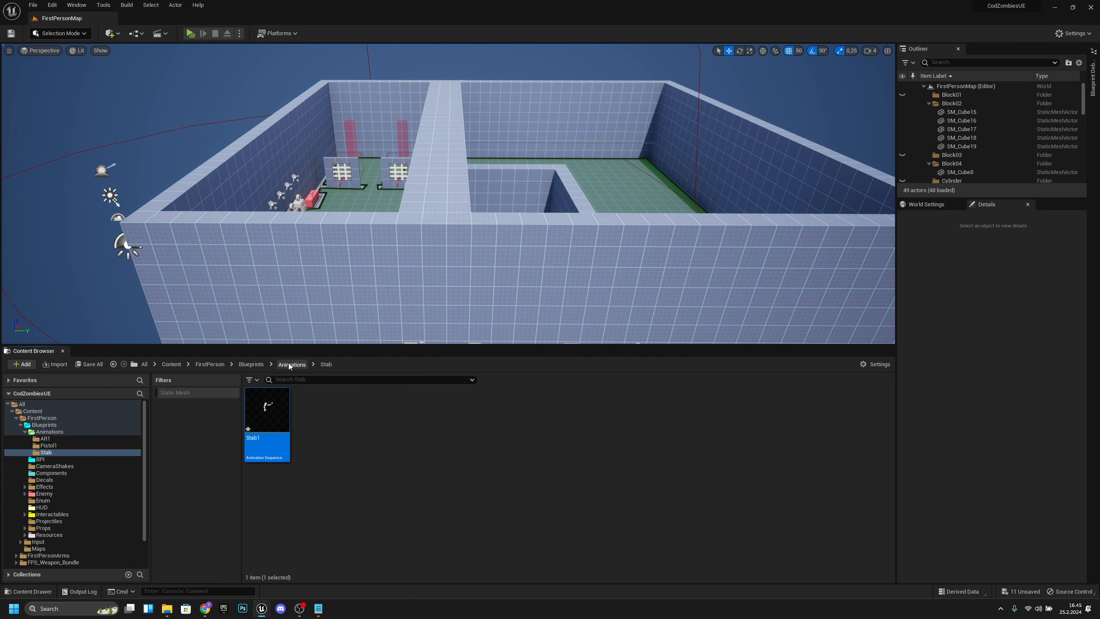
- Import Drink_Perk.FBX from NewAnims directly into the Animations folder using the SK_Mannequin_Arms_Skeleton skeleton
left_click(291, 364)
mouse_move(166, 608)
left_click(149, 563)
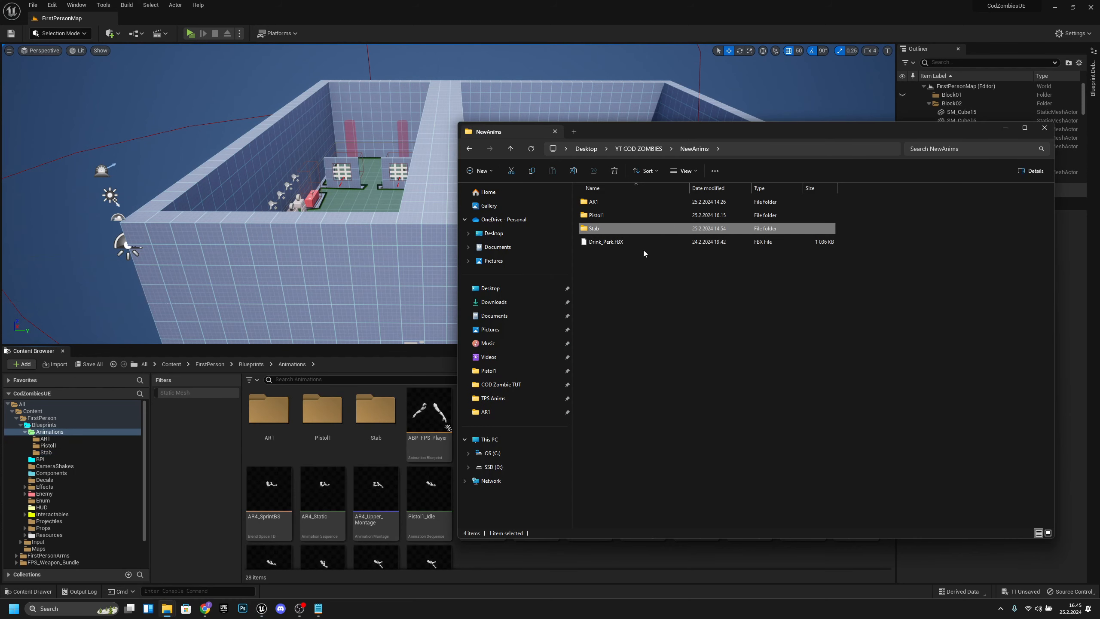
left_click(624, 242)
left_click_drag(618, 244, 533, 565)
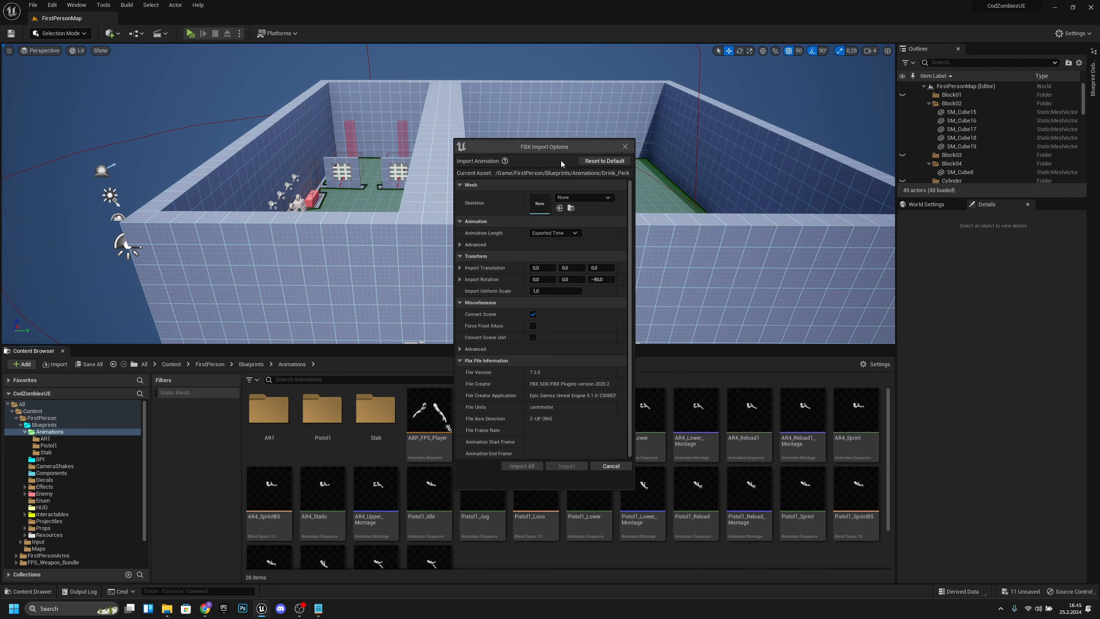
left_click(573, 198)
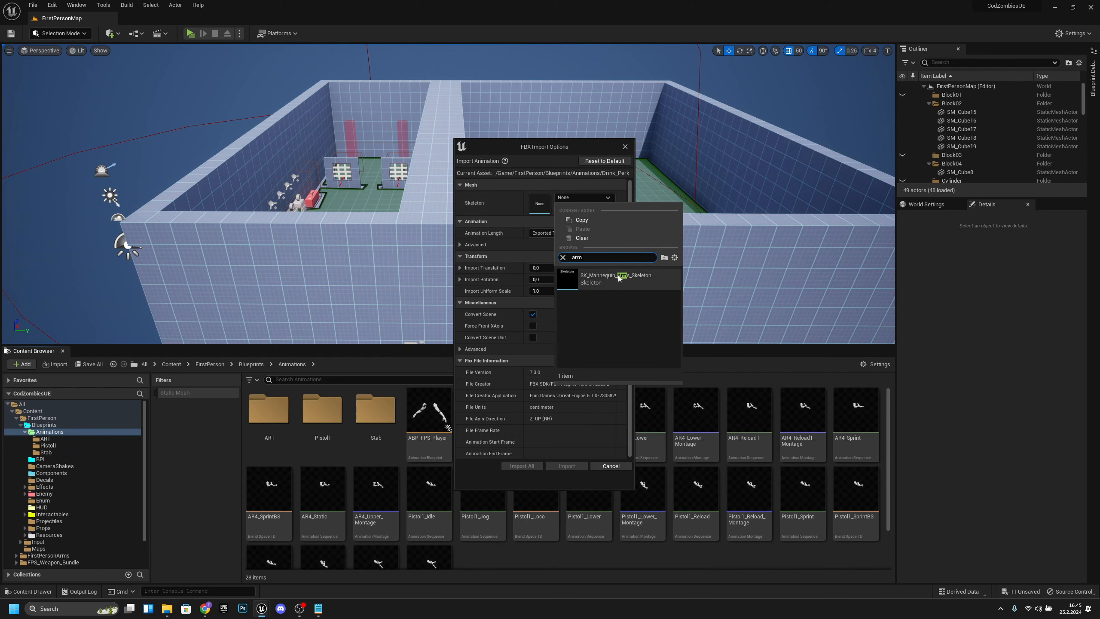
left_click(607, 279)
left_click(523, 466)
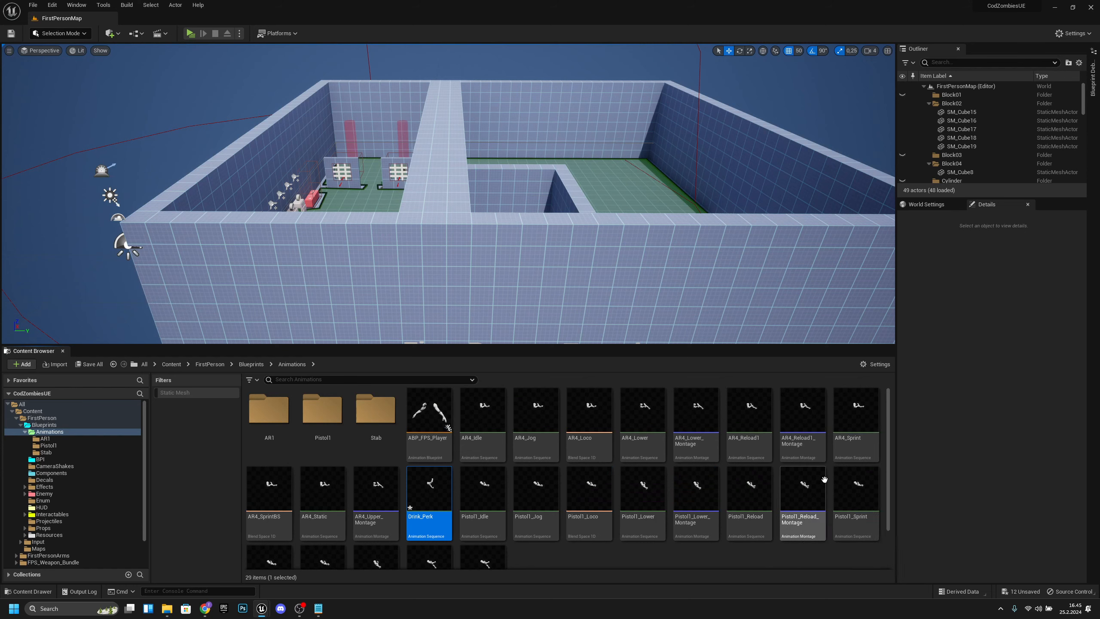
- Delete the AR4_Idle animation, replacing its references with AR1_Idle, and save the affected assets
left_click(484, 420)
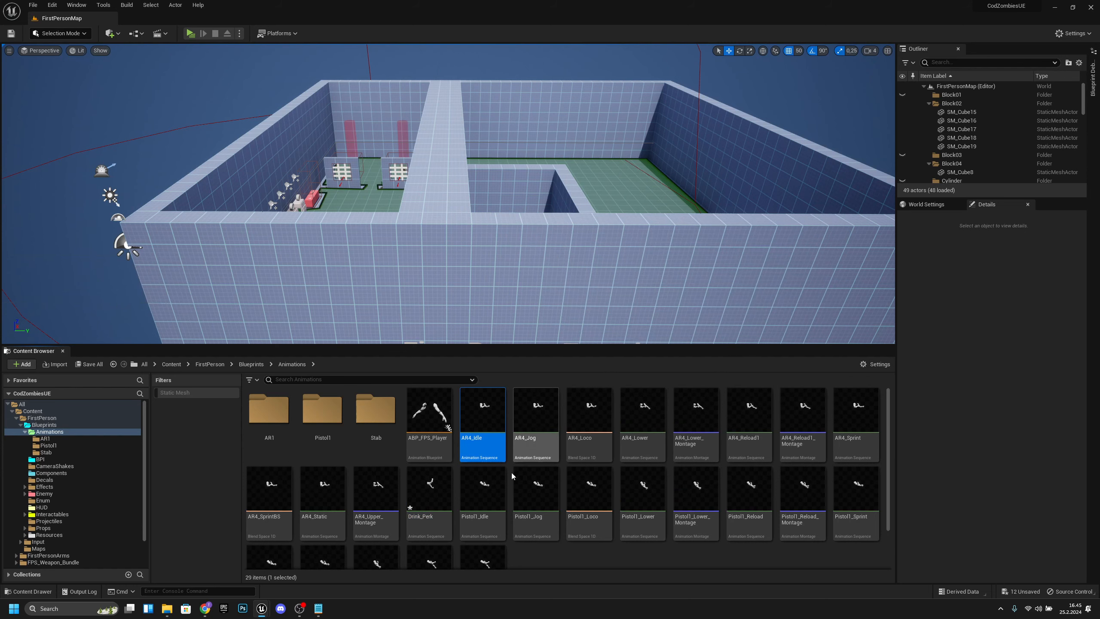
key("Delete")
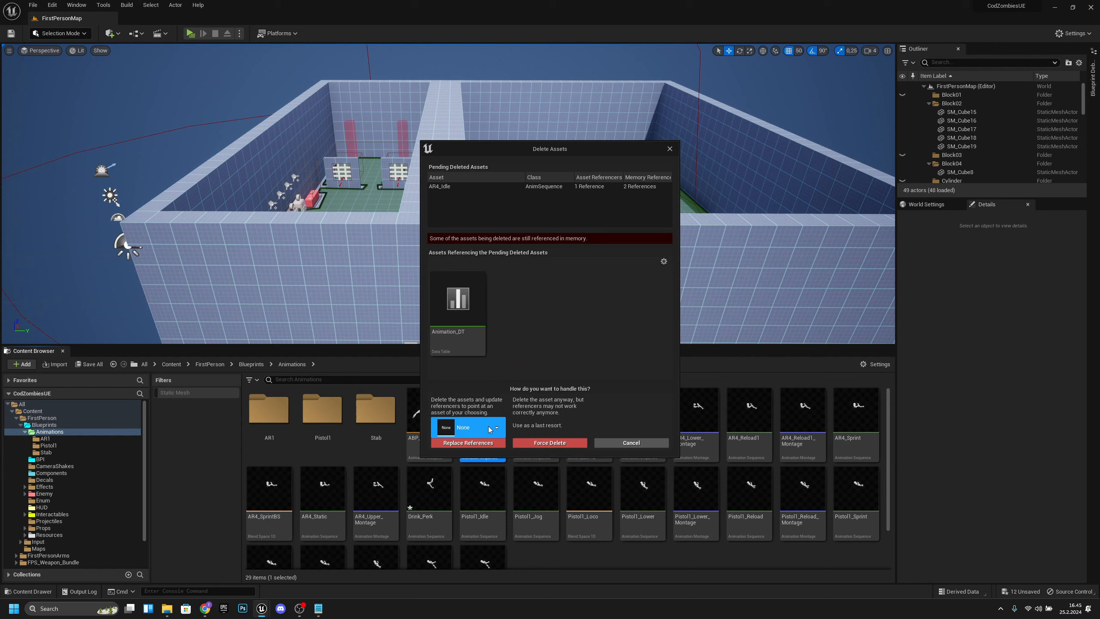
left_click(490, 429)
type("ar1")
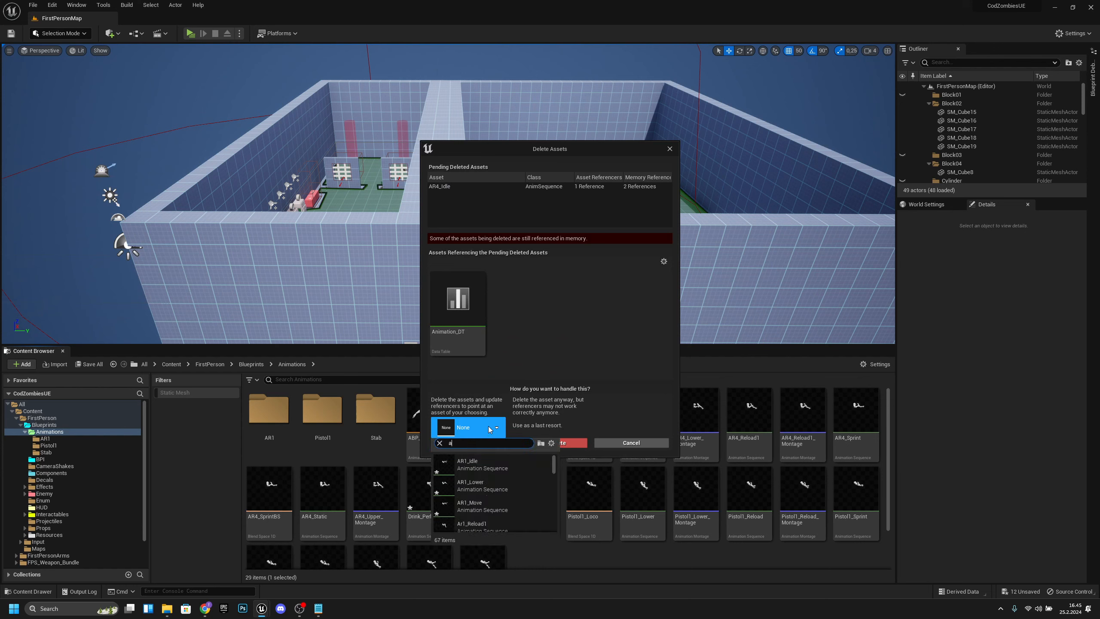
left_click(490, 460)
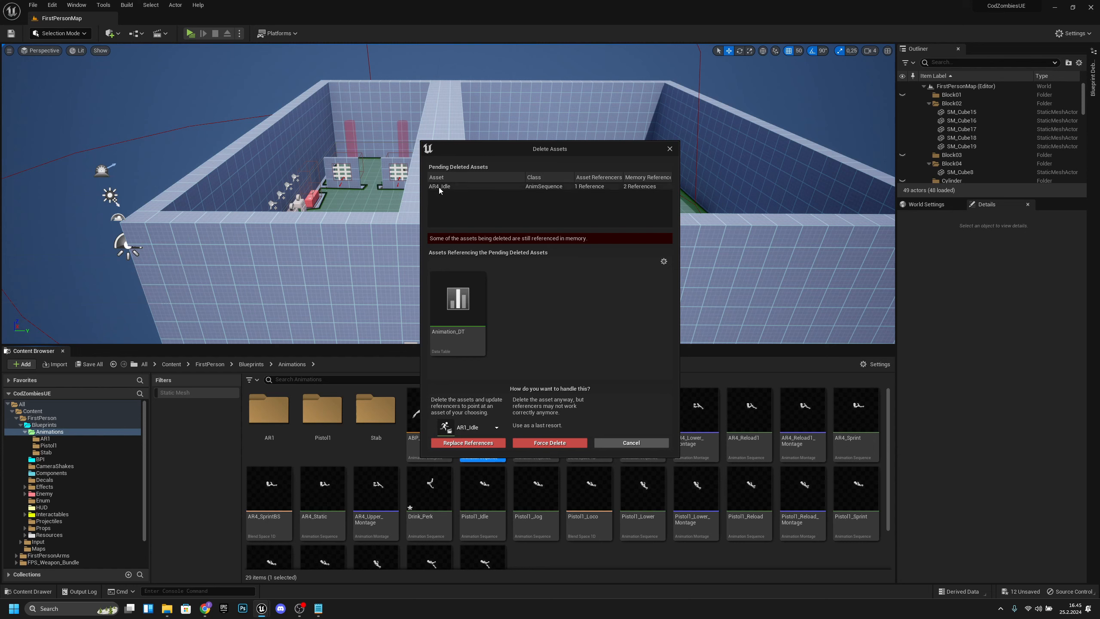
left_click(487, 443)
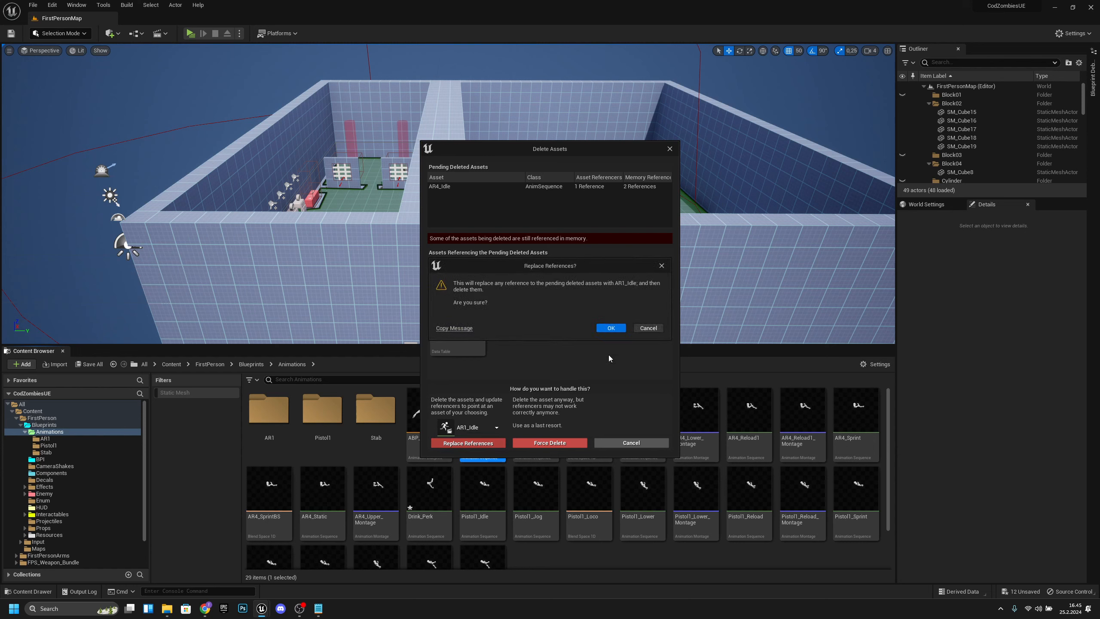
left_click(611, 328)
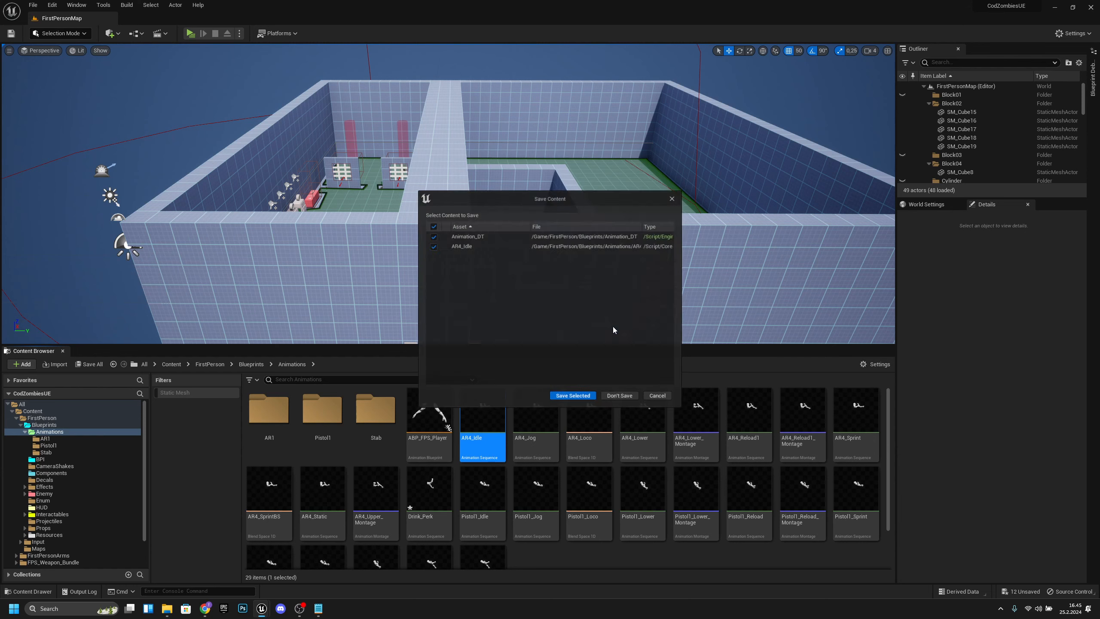
left_click(574, 402)
- Delete the AR4_Jog animation, replacing its references with AR1_Move, and save the affected assets
left_click(482, 428)
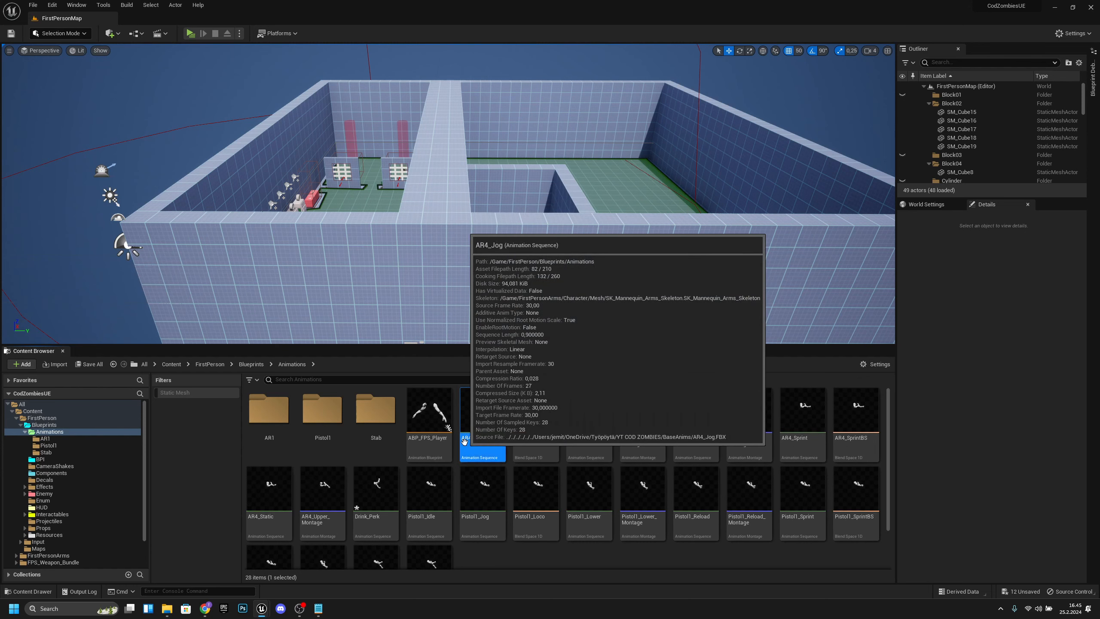
key("Delete")
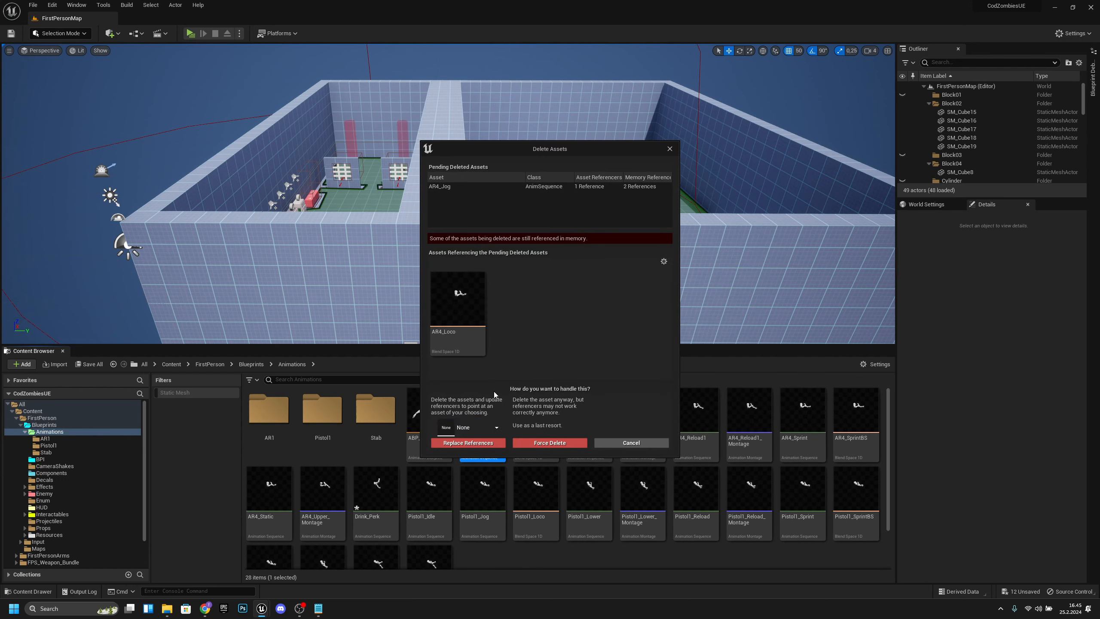
left_click(487, 430)
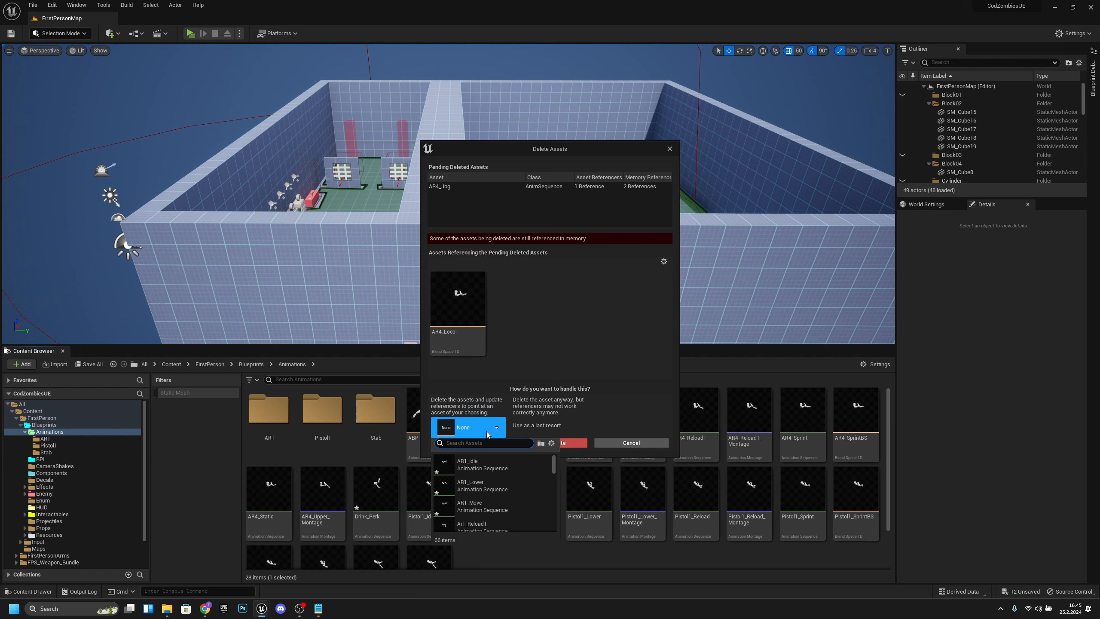
left_click(486, 512)
left_click(494, 443)
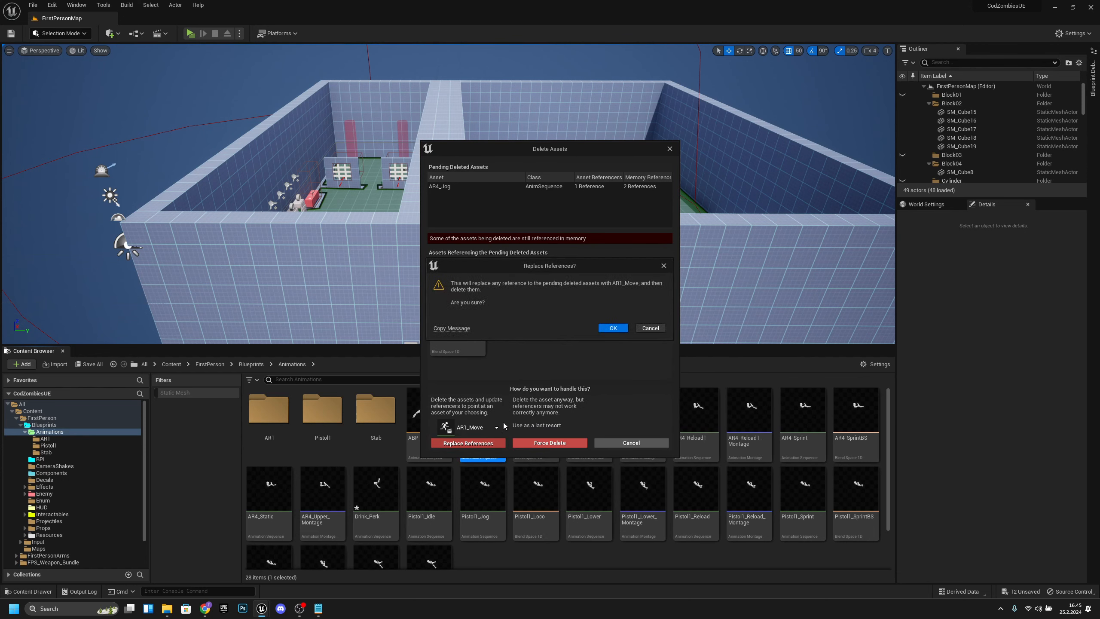
left_click(613, 327)
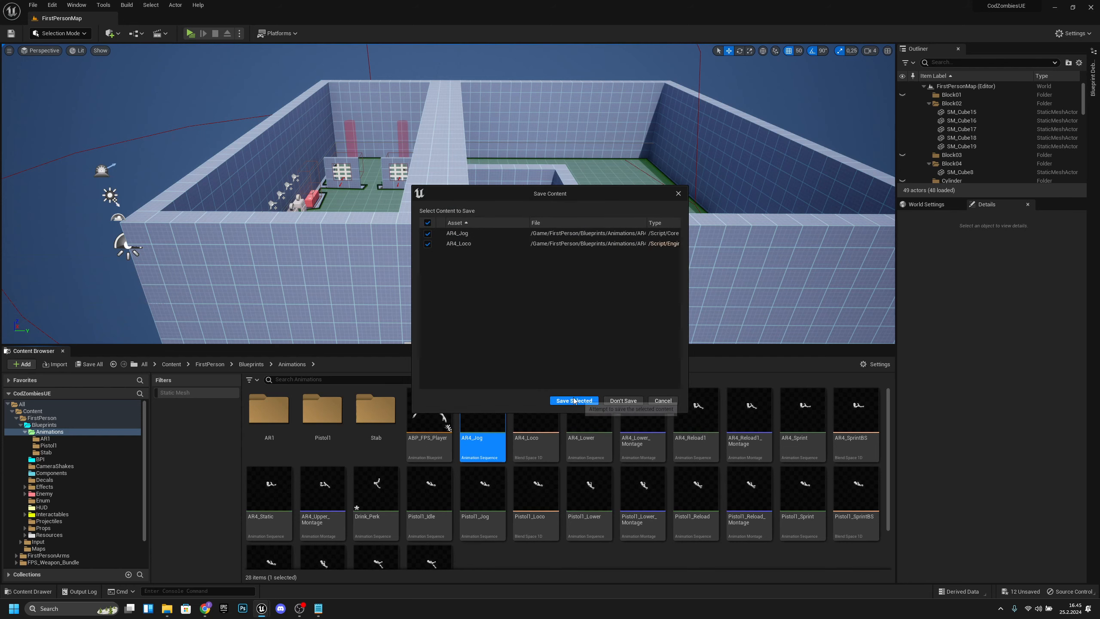
left_click(574, 400)
- Delete the AR4_Lower animation, replacing its references with AR1_Lower, and save the affected assets
left_click(540, 429)
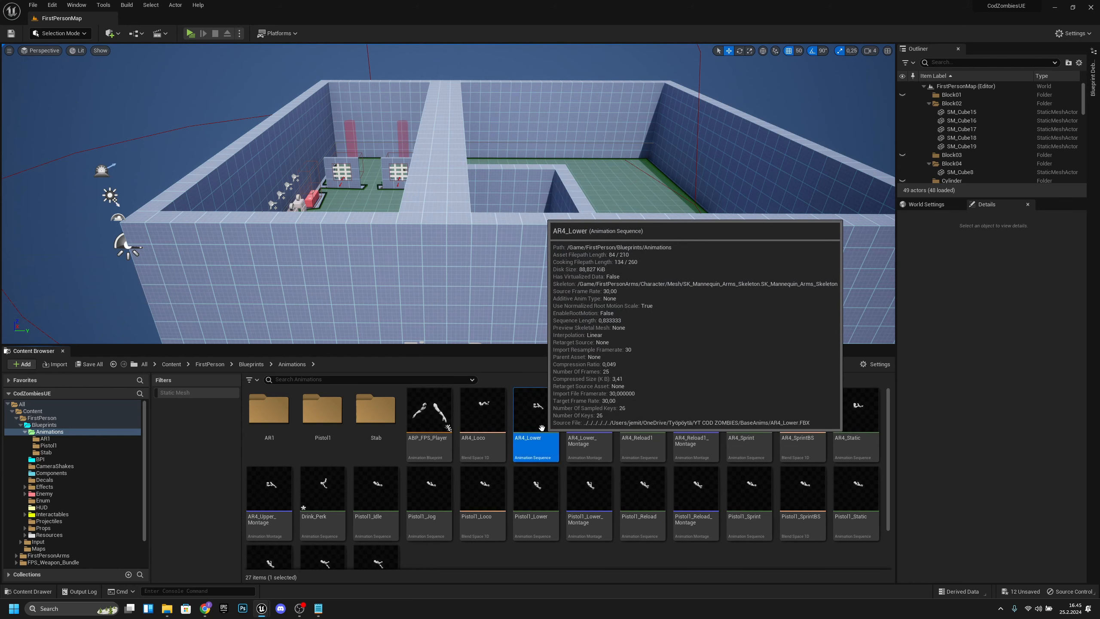
right_click(542, 428)
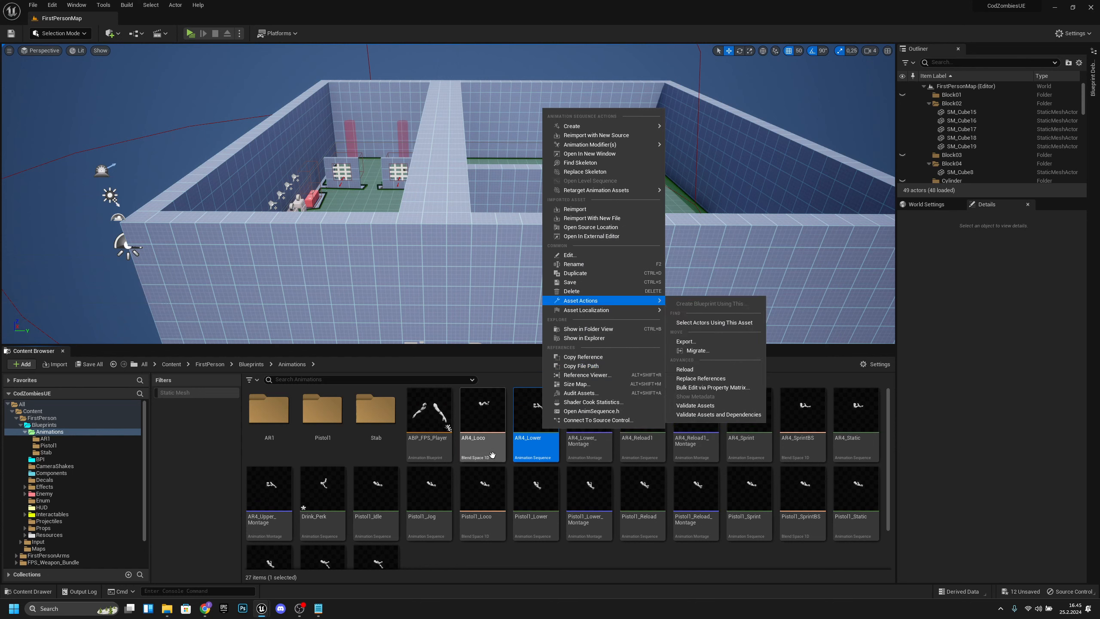
left_click(598, 291)
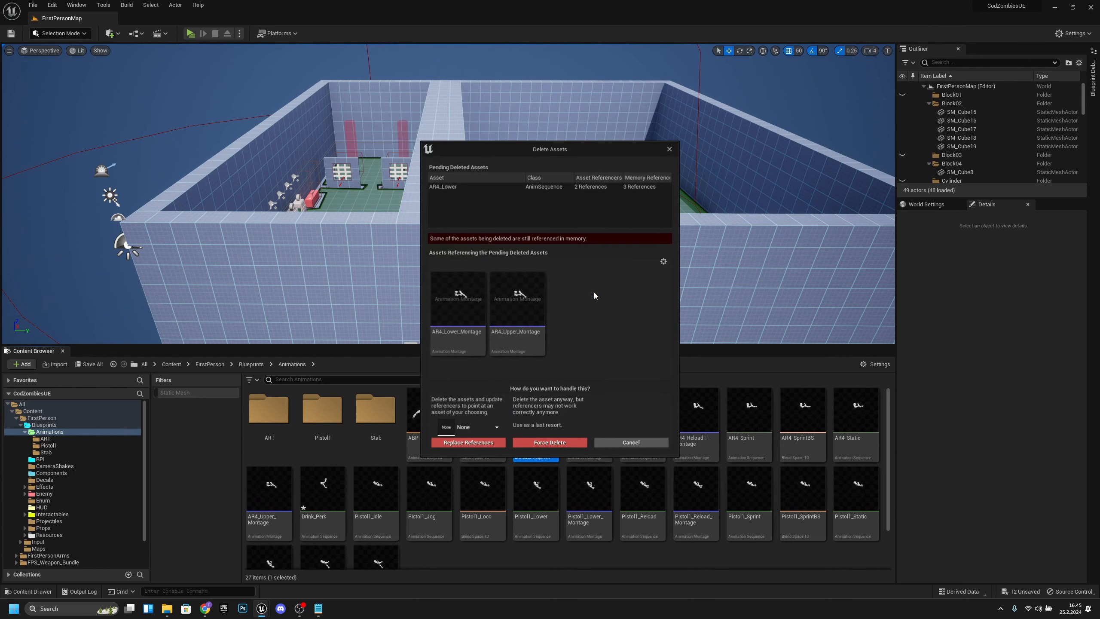
left_click(481, 427)
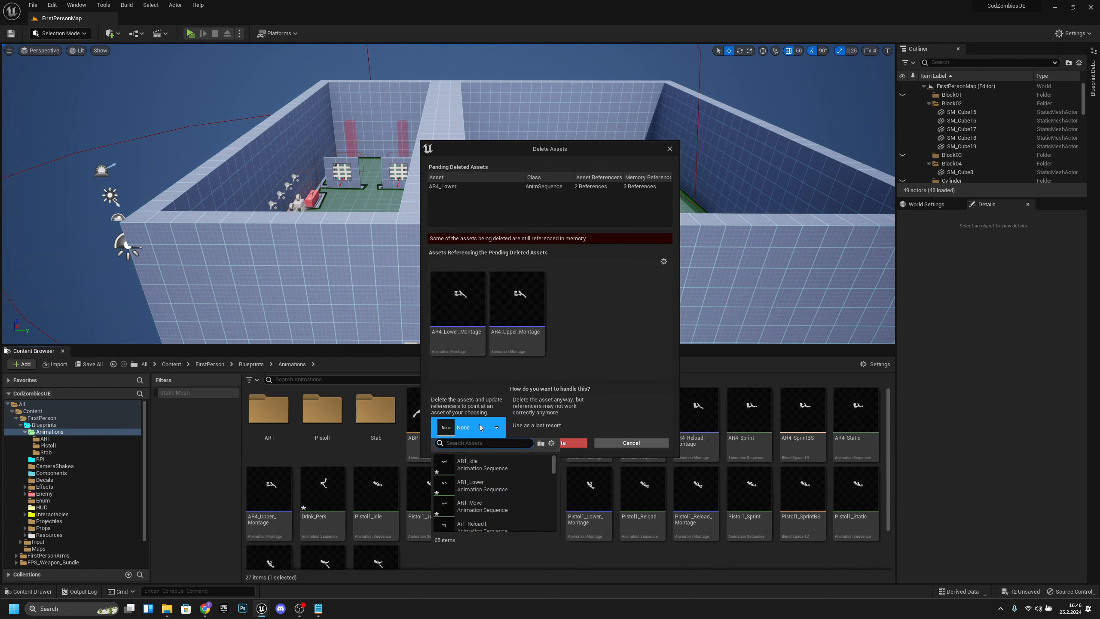
left_click(490, 484)
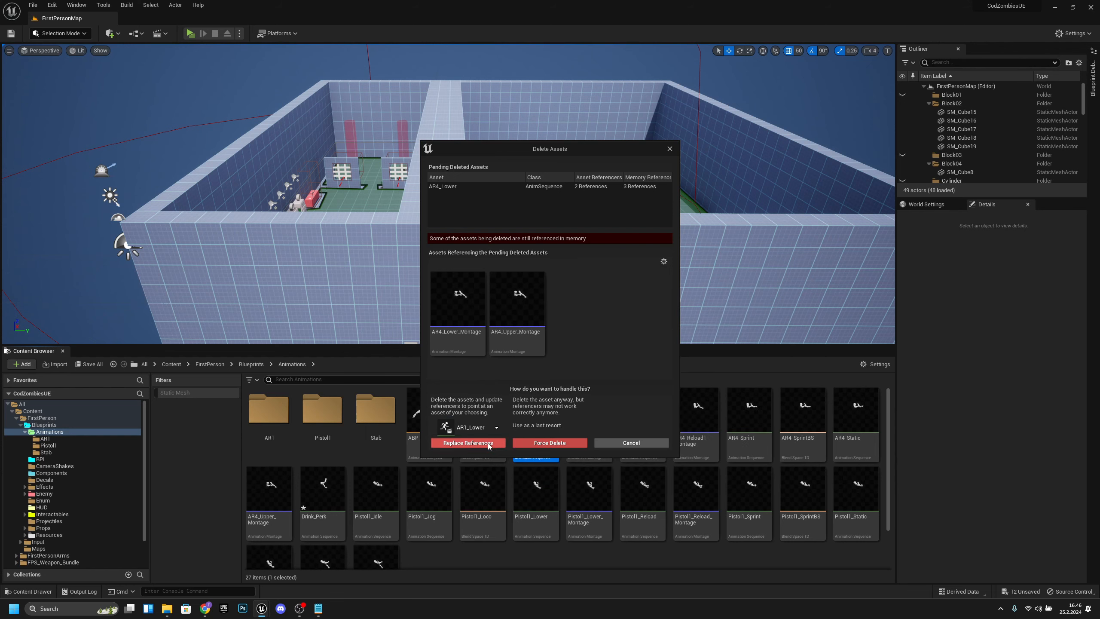
left_click(468, 443)
left_click(614, 327)
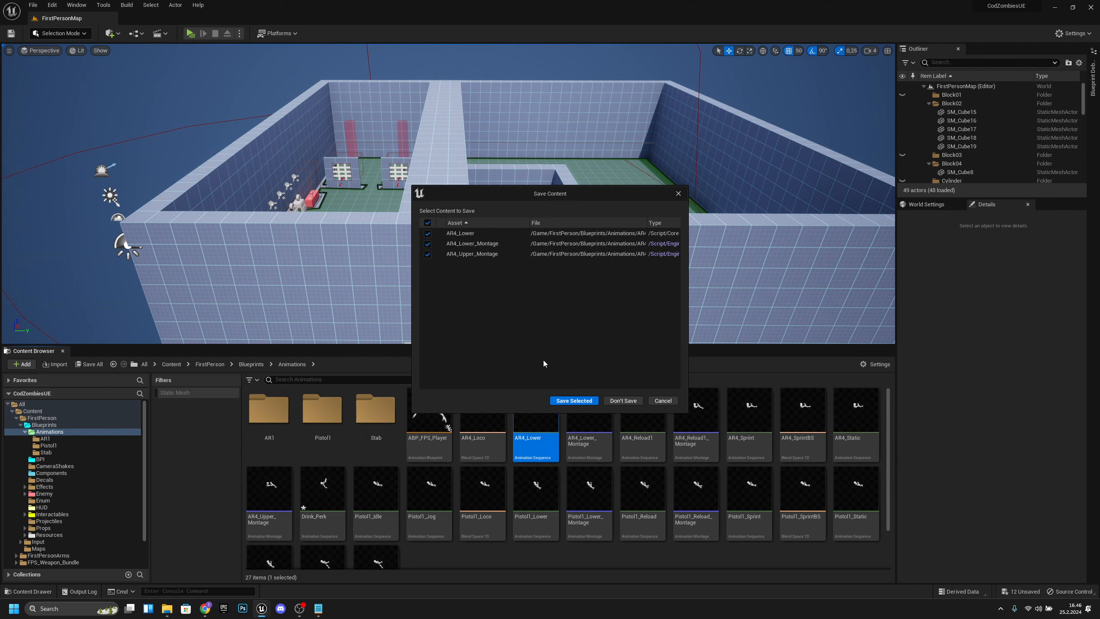
left_click(574, 401)
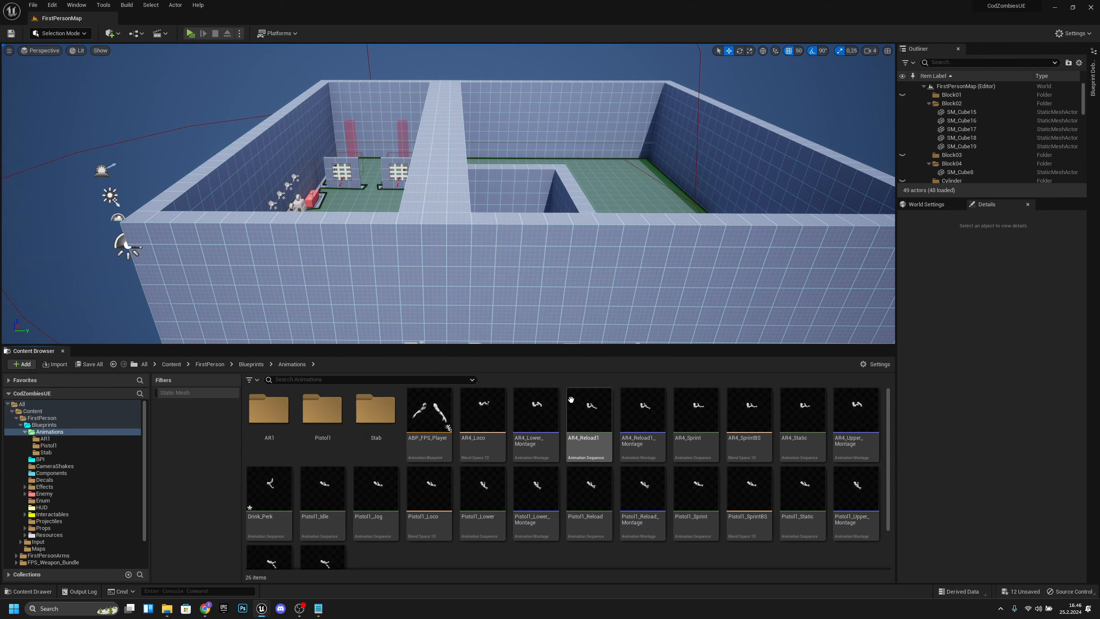
- Delete the AR4_Reload1 animation, replacing its references with Ar1_Reload1, and save all unsaved project content
right_click(601, 426)
left_click(643, 289)
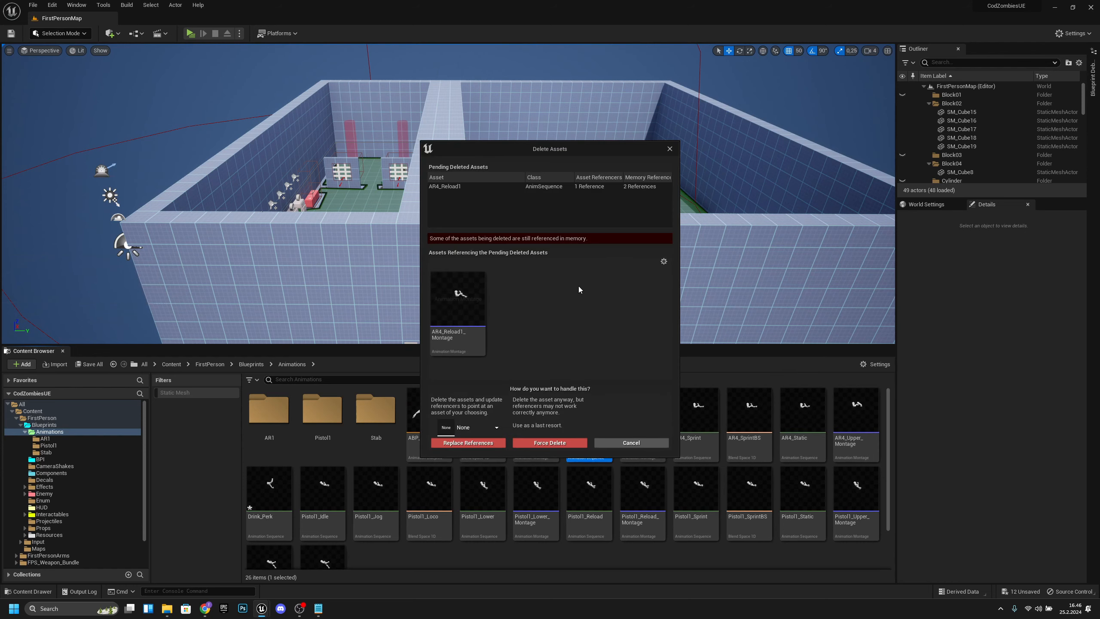
left_click(493, 426)
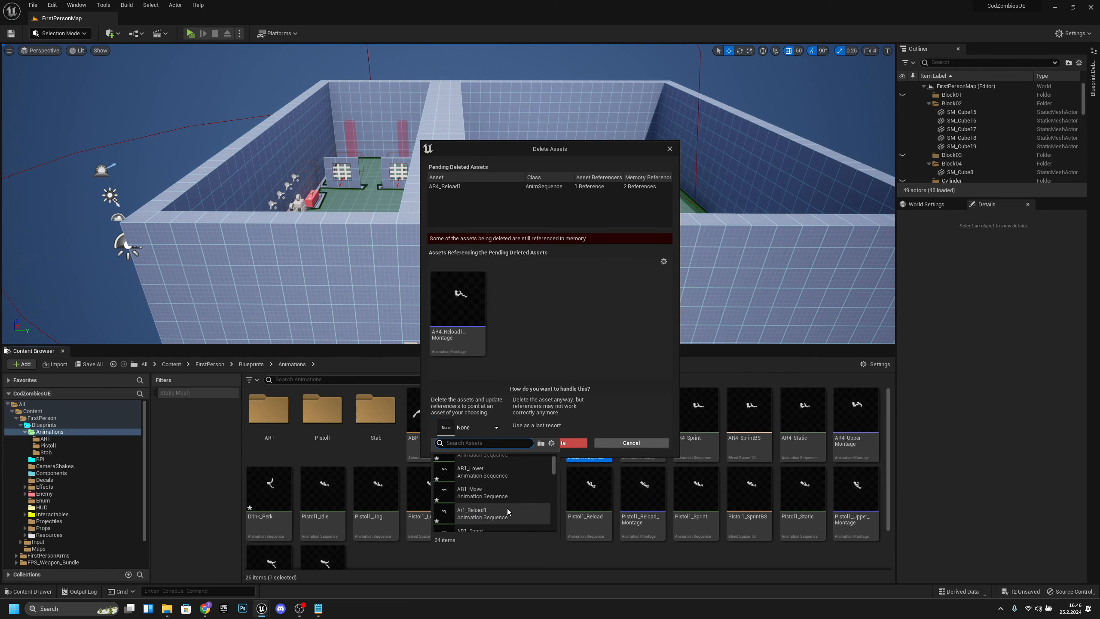
left_click(489, 512)
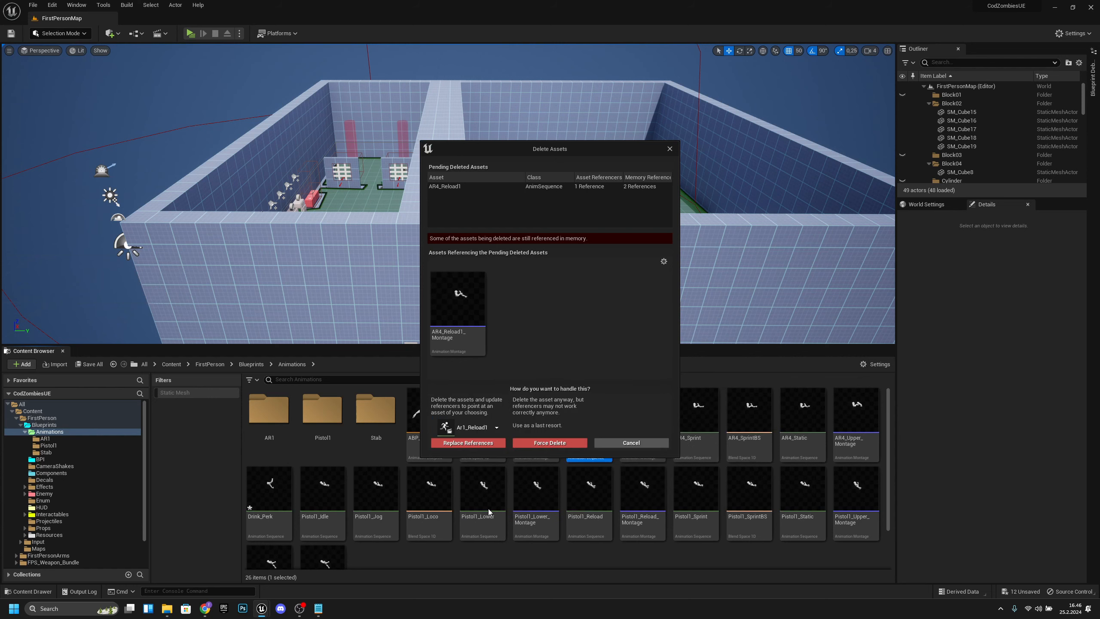
left_click(470, 443)
left_click(615, 328)
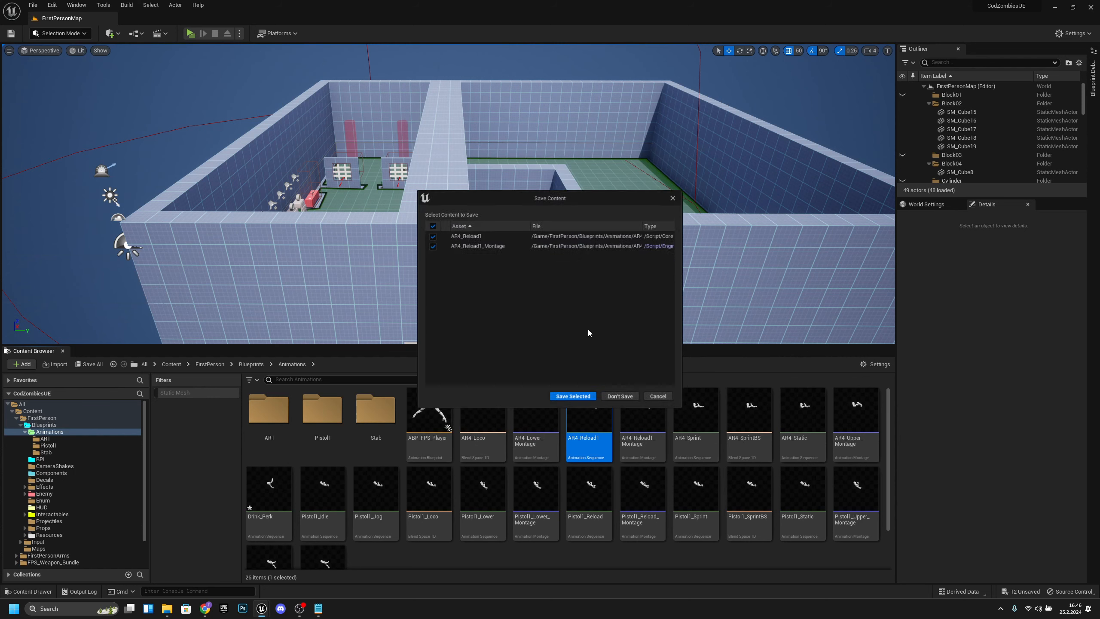
left_click(572, 396)
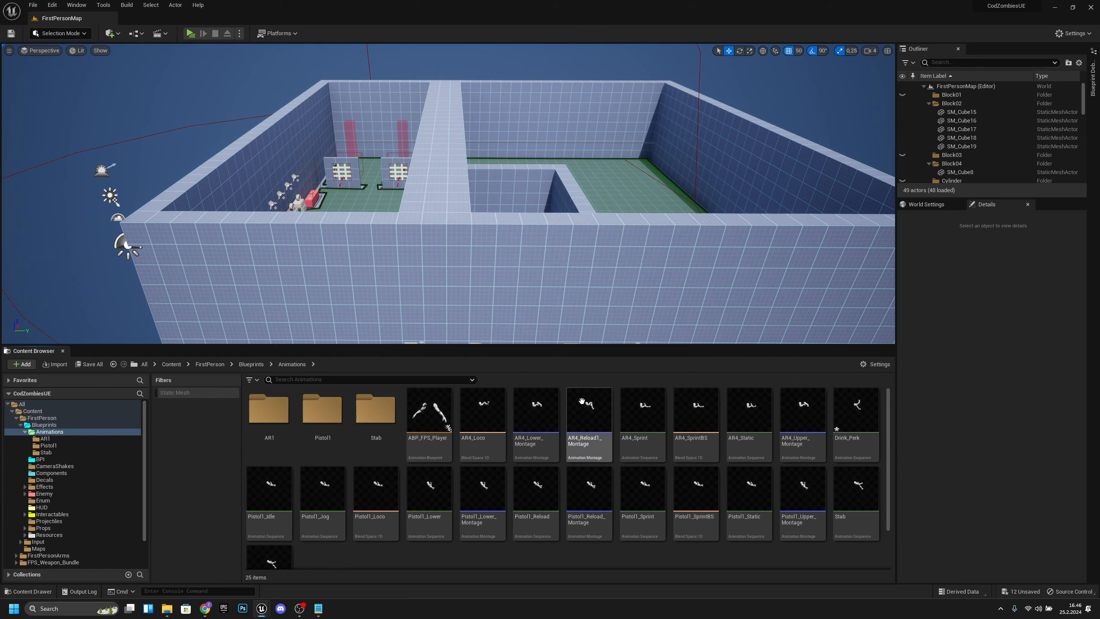
left_click(33, 5)
left_click(61, 103)
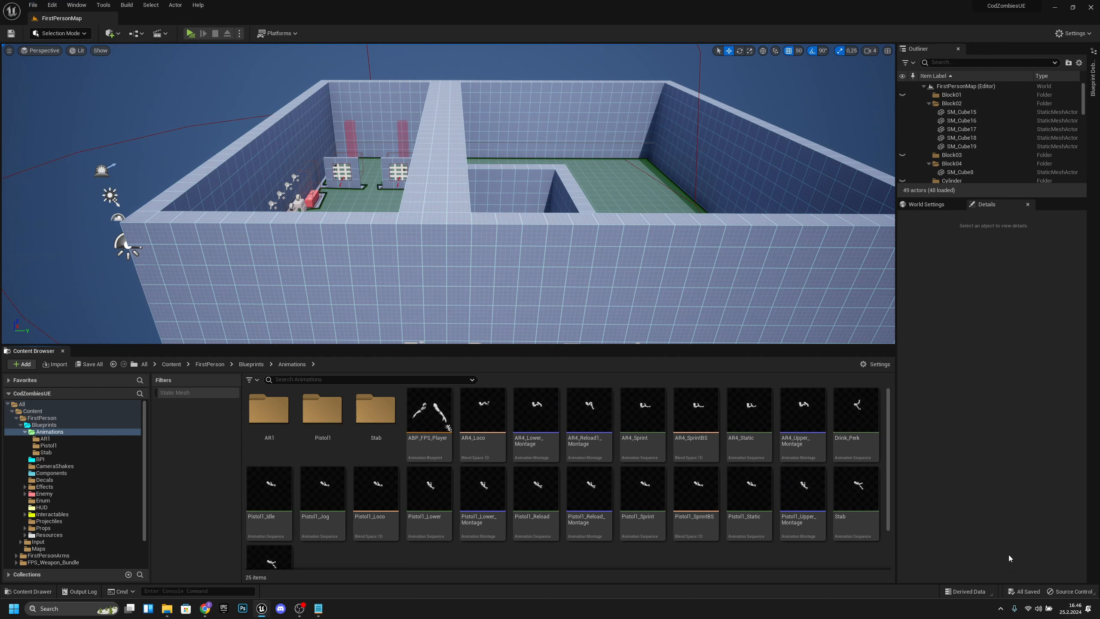
- Delete the AR4_Sprint animation and replace its references with AR1_Sprint
left_click(654, 427)
right_click(653, 427)
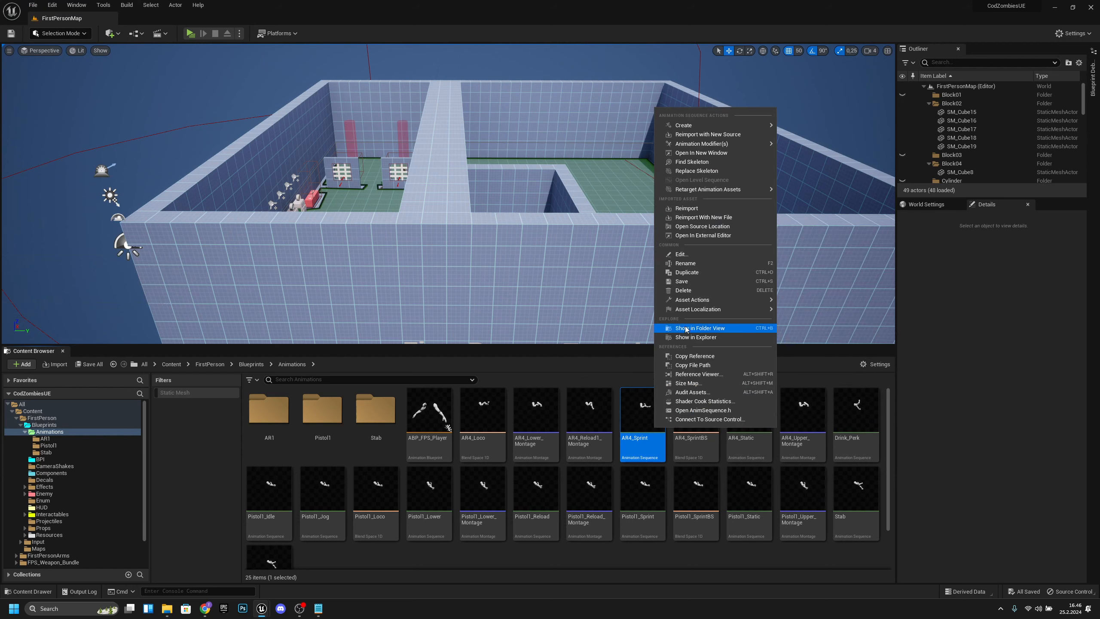
left_click(685, 294)
left_click(490, 424)
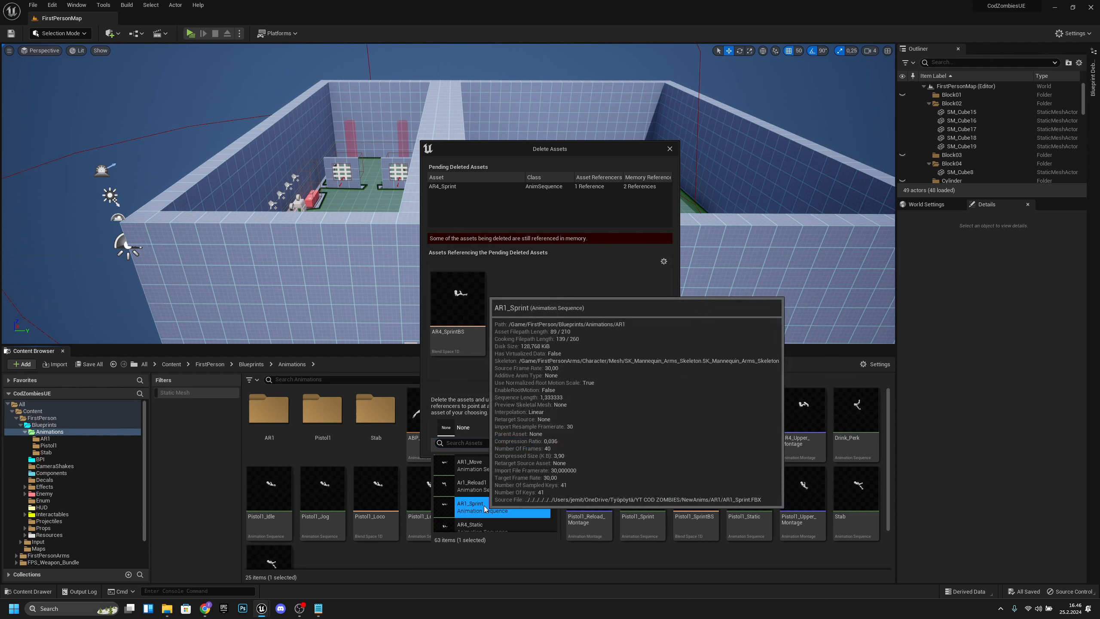
left_click(483, 506)
left_click(480, 431)
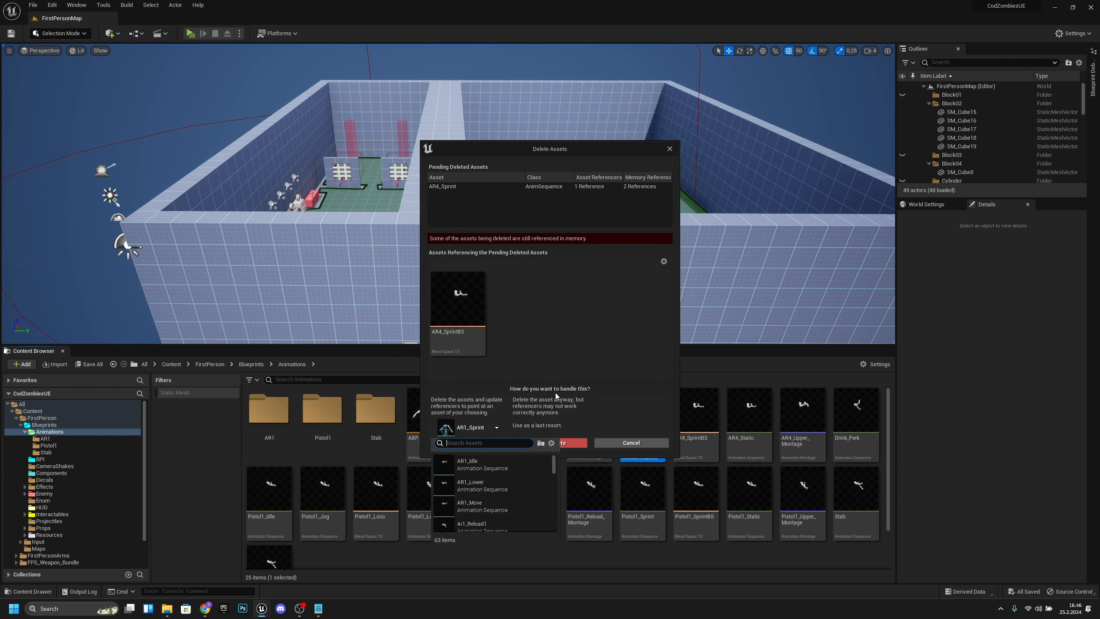
key("Escape")
left_click(476, 443)
left_click(626, 327)
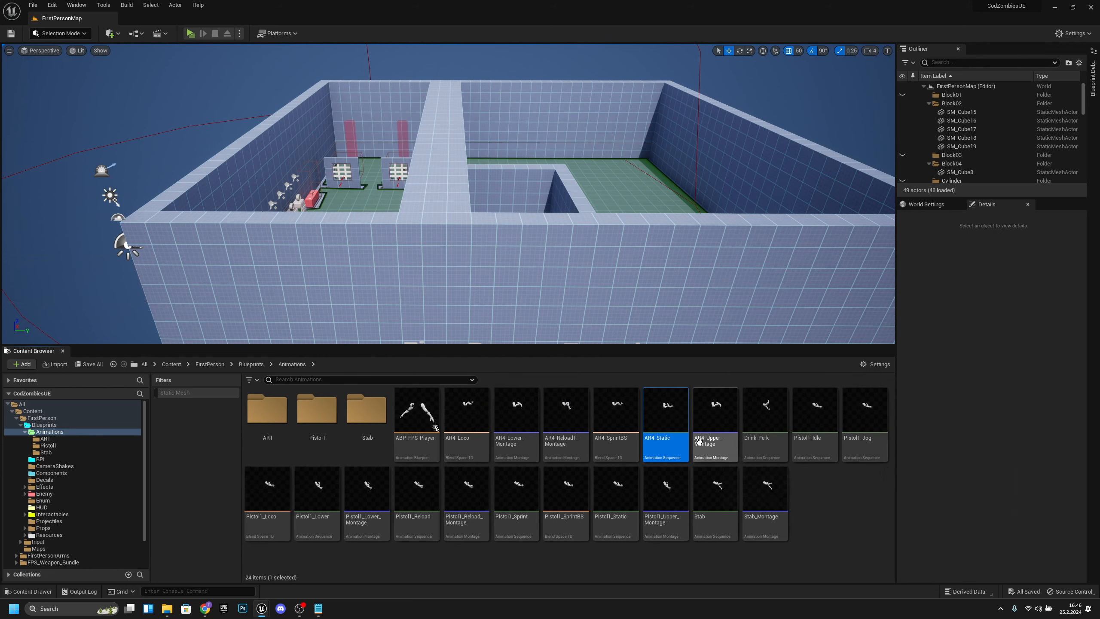
- Delete the AR4_Static animation from the Animations folder
key("Delete")
left_click(526, 443)
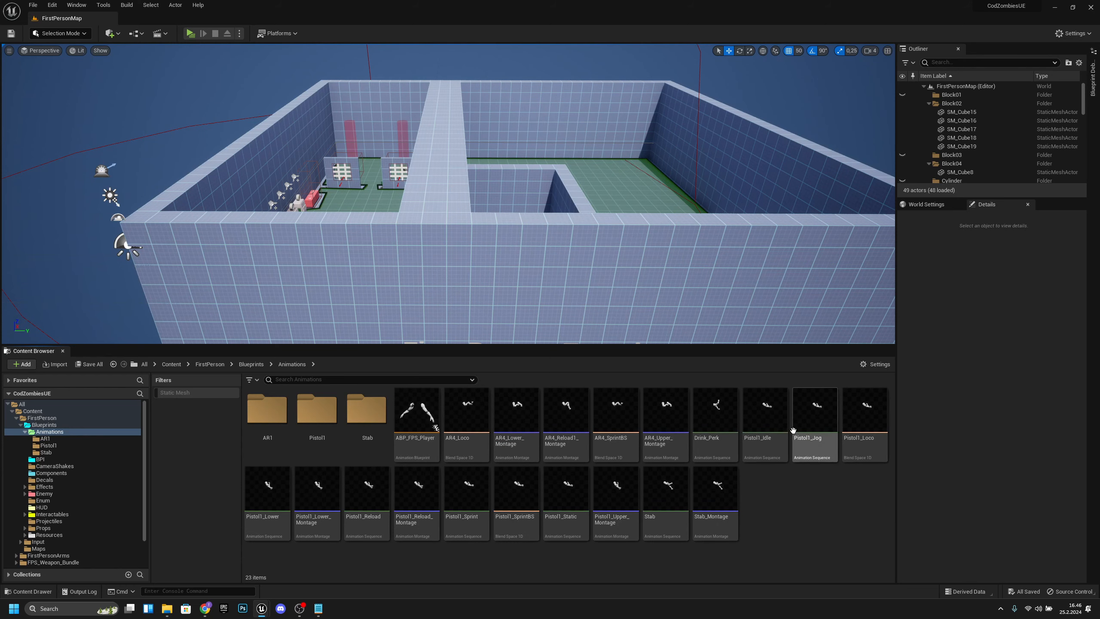
left_click(779, 422)
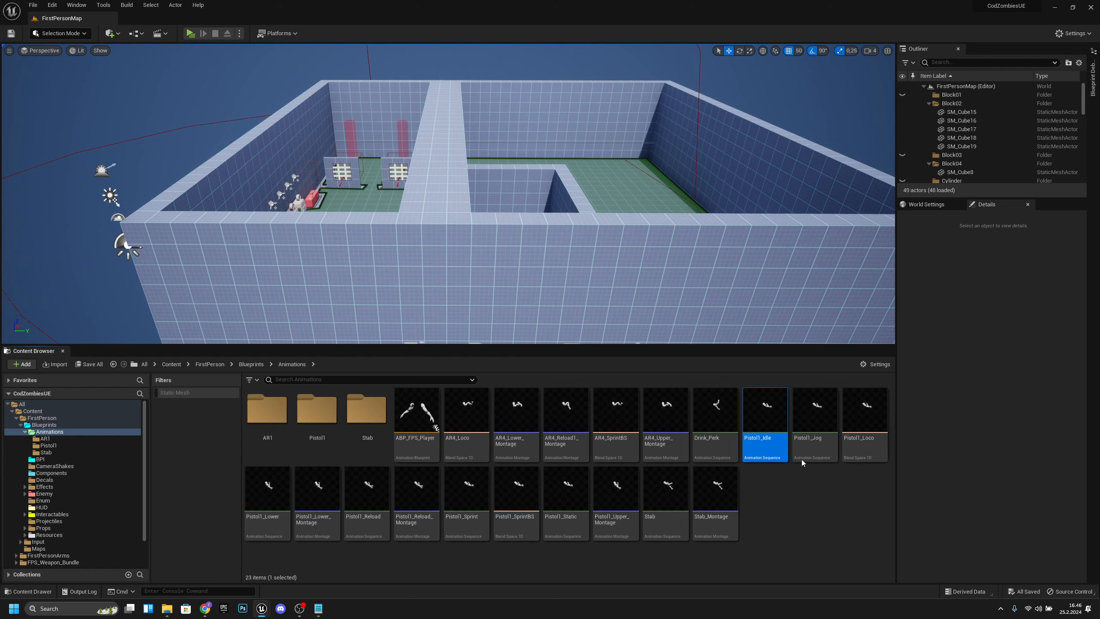
key("Delete")
left_click(496, 428)
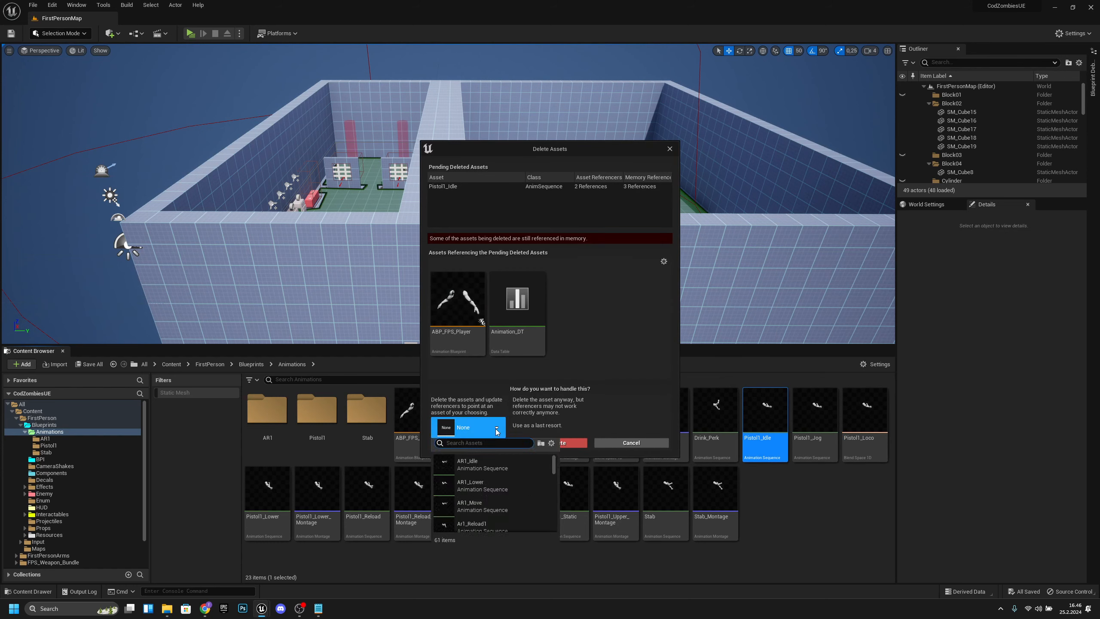
scroll(522, 506, "down", 5)
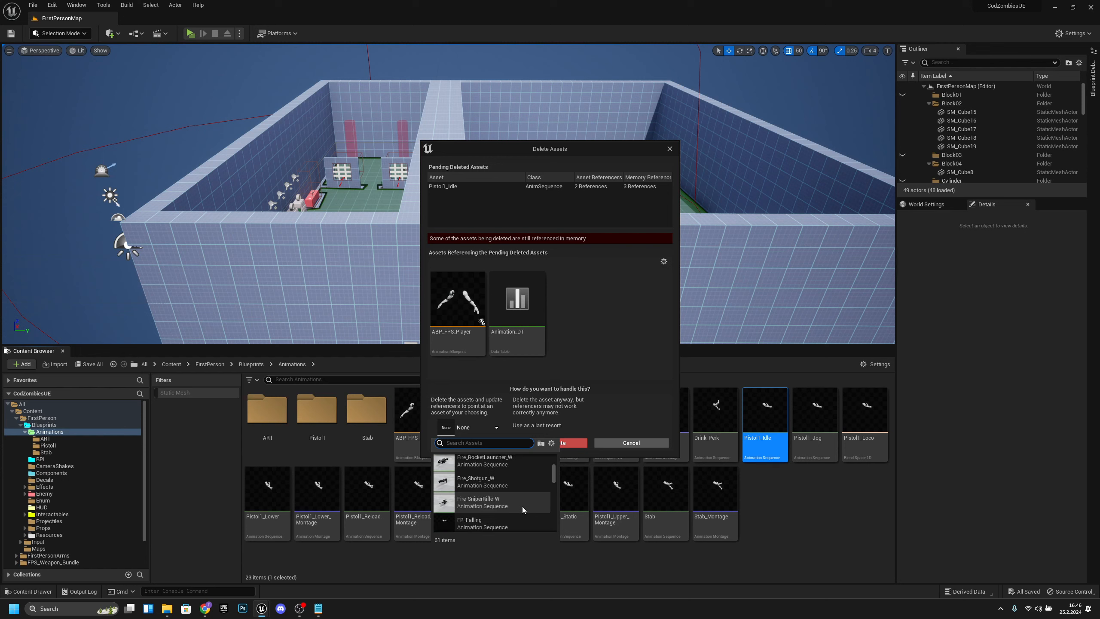
type("pistol1")
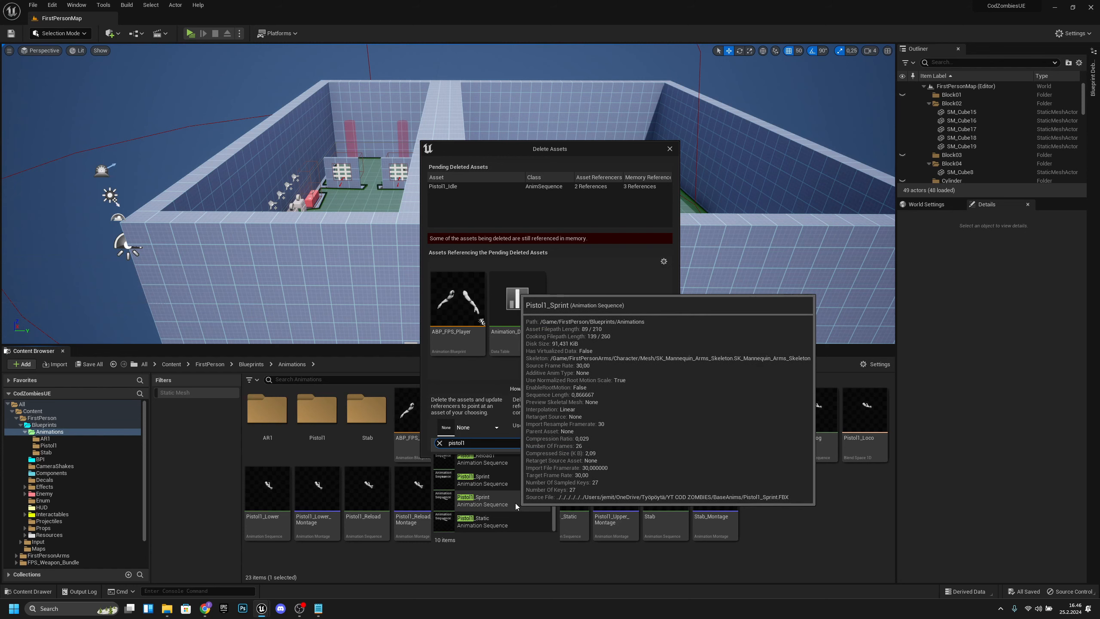
scroll(515, 503, "up", 3)
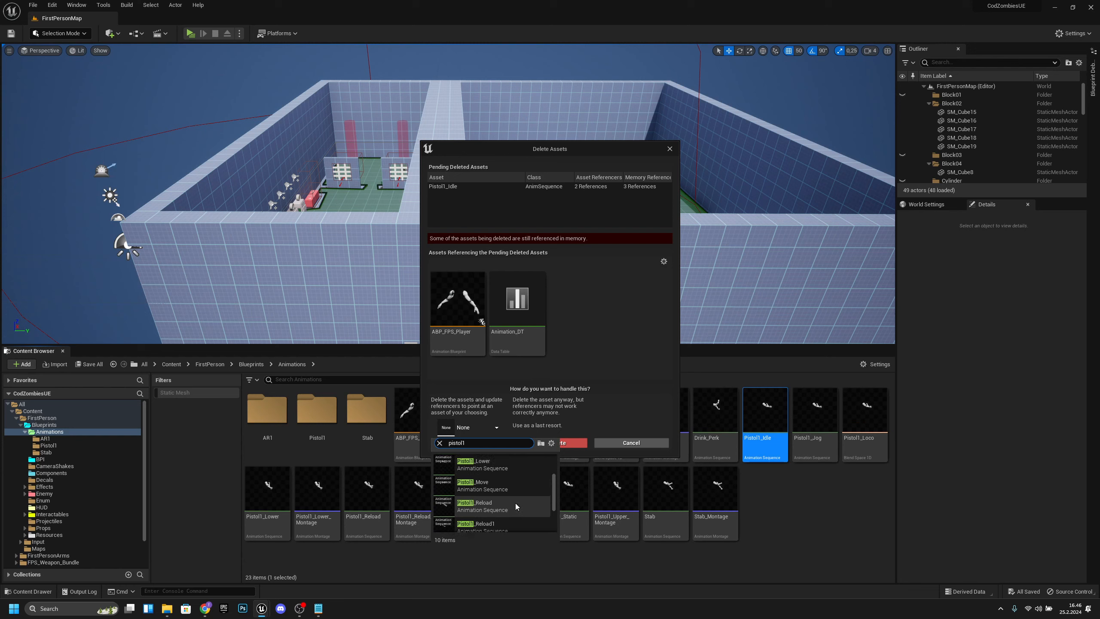
scroll(515, 504, "up", 1)
scroll(516, 503, "down", 3)
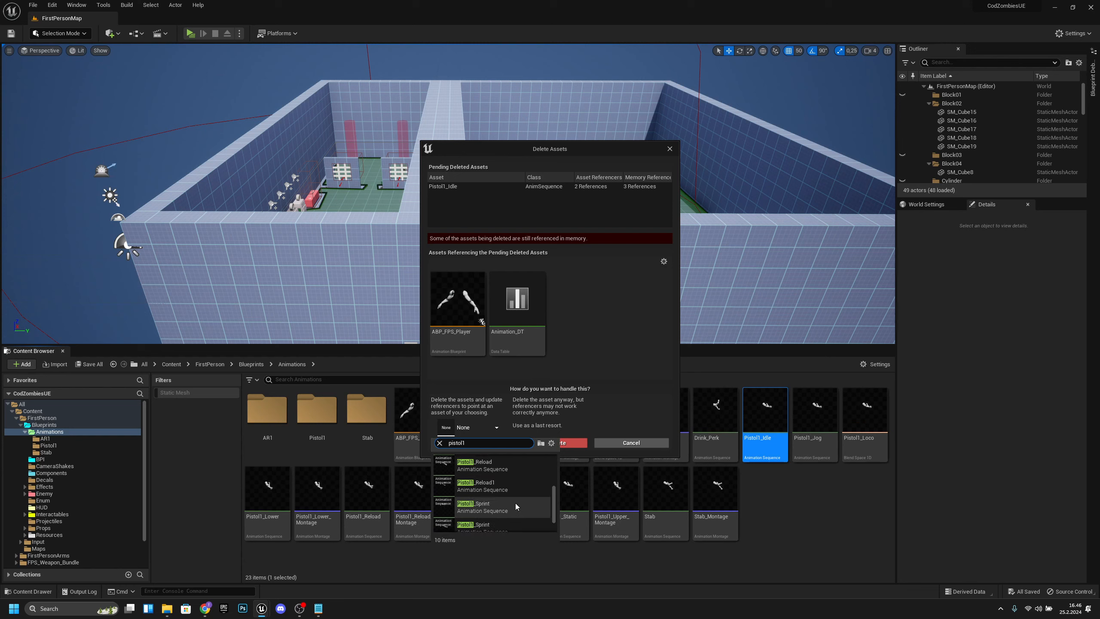
scroll(515, 503, "down", 1)
mouse_move(502, 499)
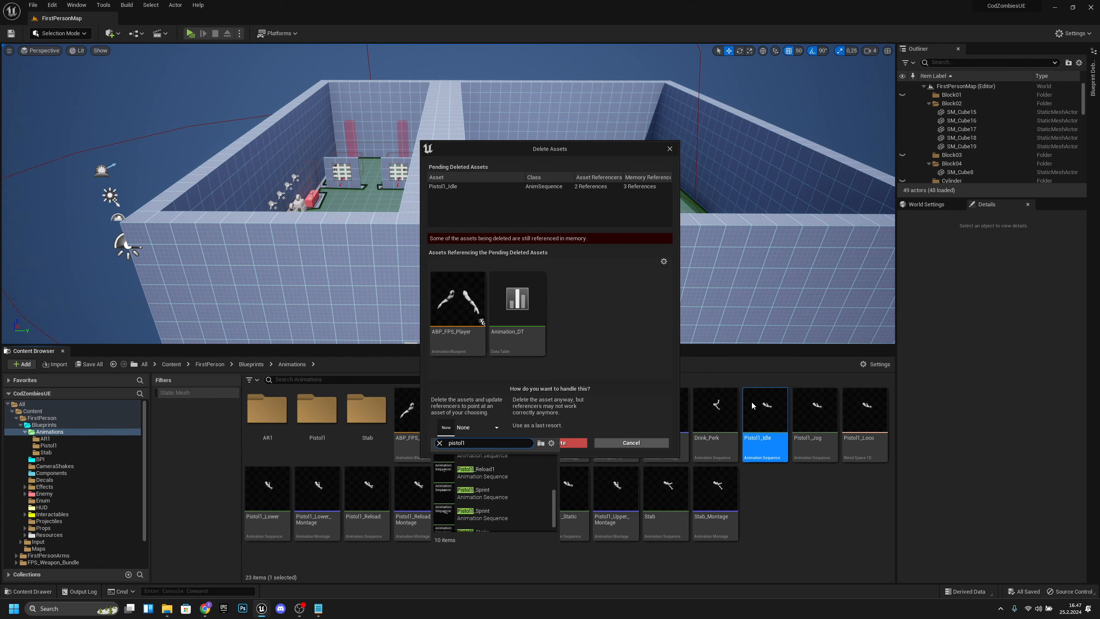
left_click(642, 442)
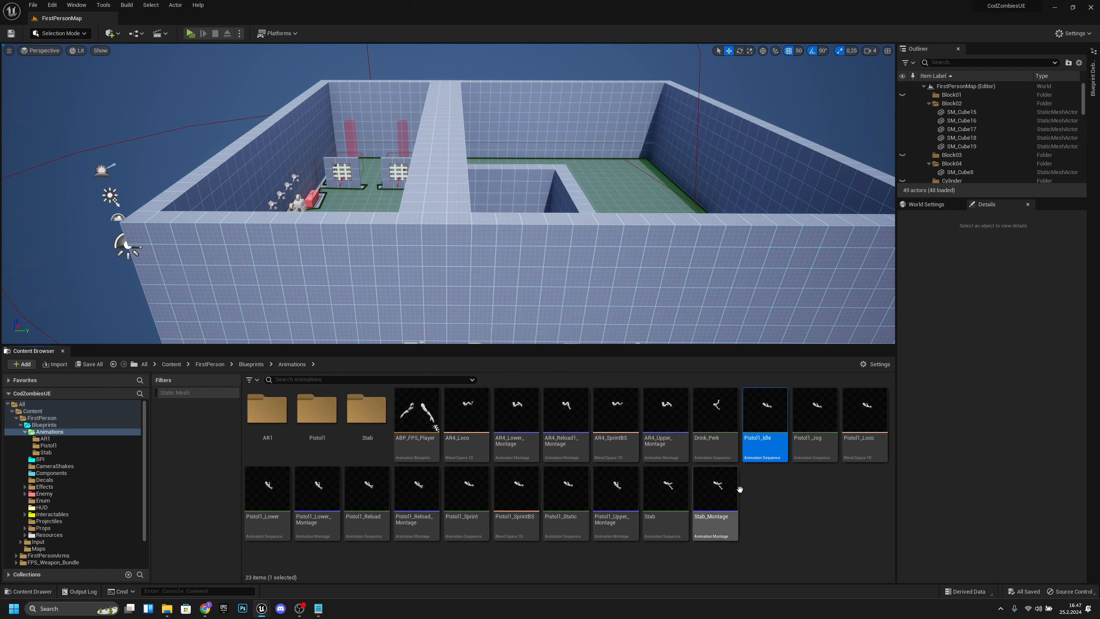
- Rename the old Pistol1_Idle animation in the Animations folder as P_Idl
left_click(767, 445)
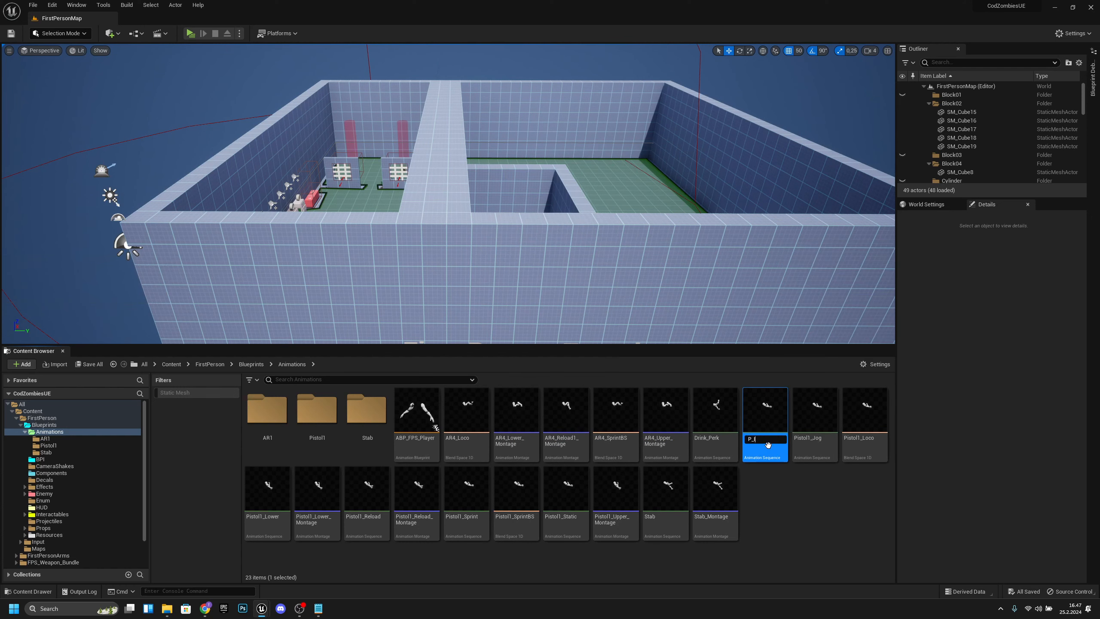
key("BackSpace")
key("Return")
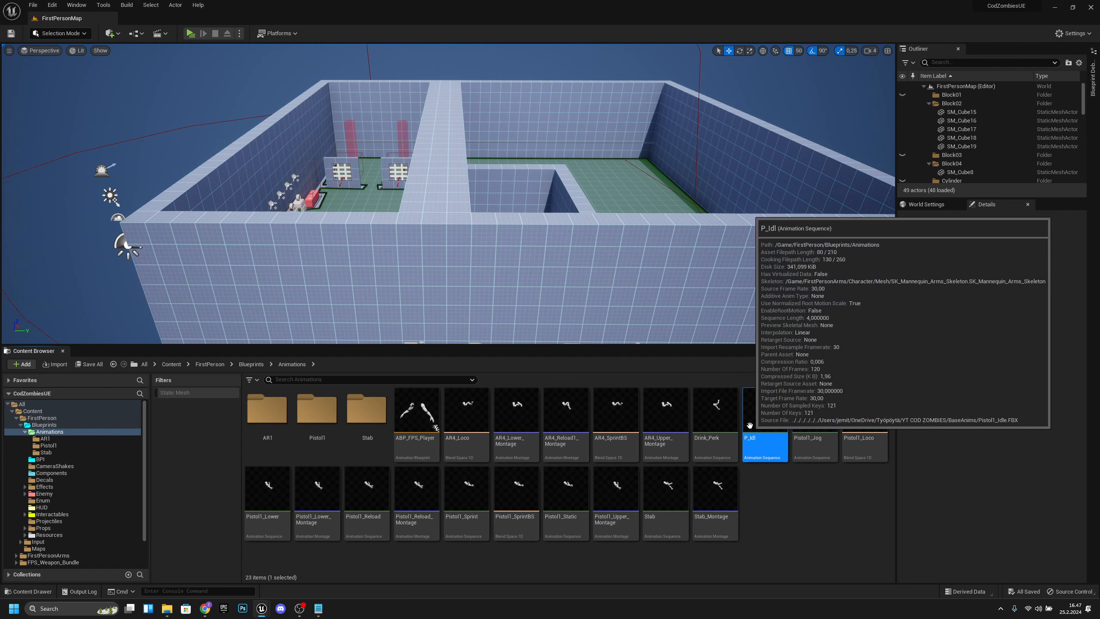
- Delete the P_Idl animation, replacing its references with Pistol1_Idle, and save the affected assets
right_click(780, 447)
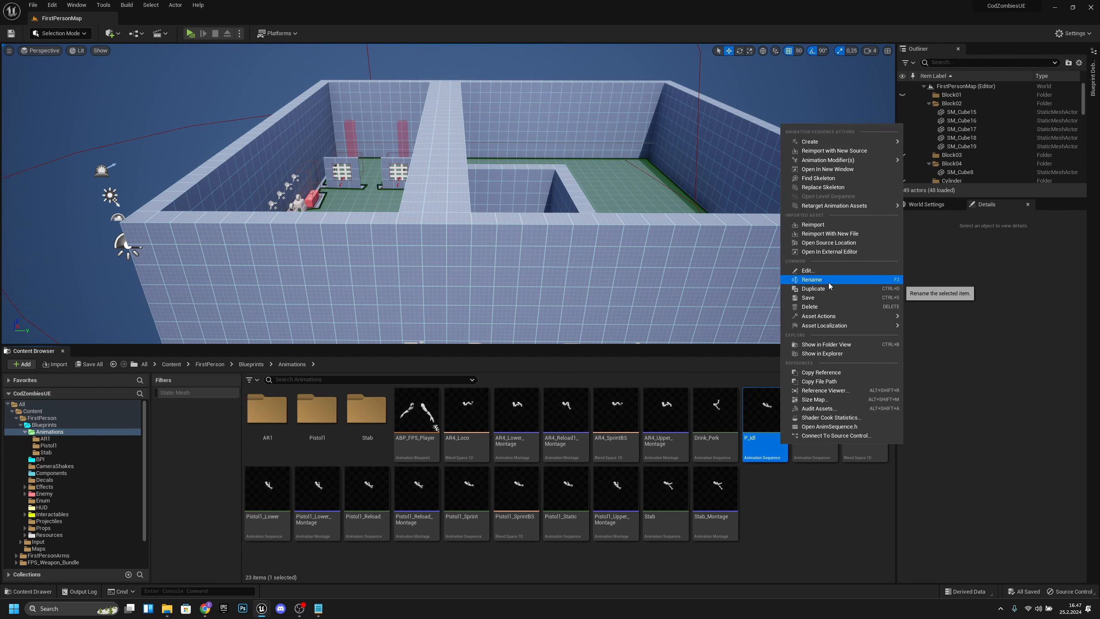
left_click(815, 307)
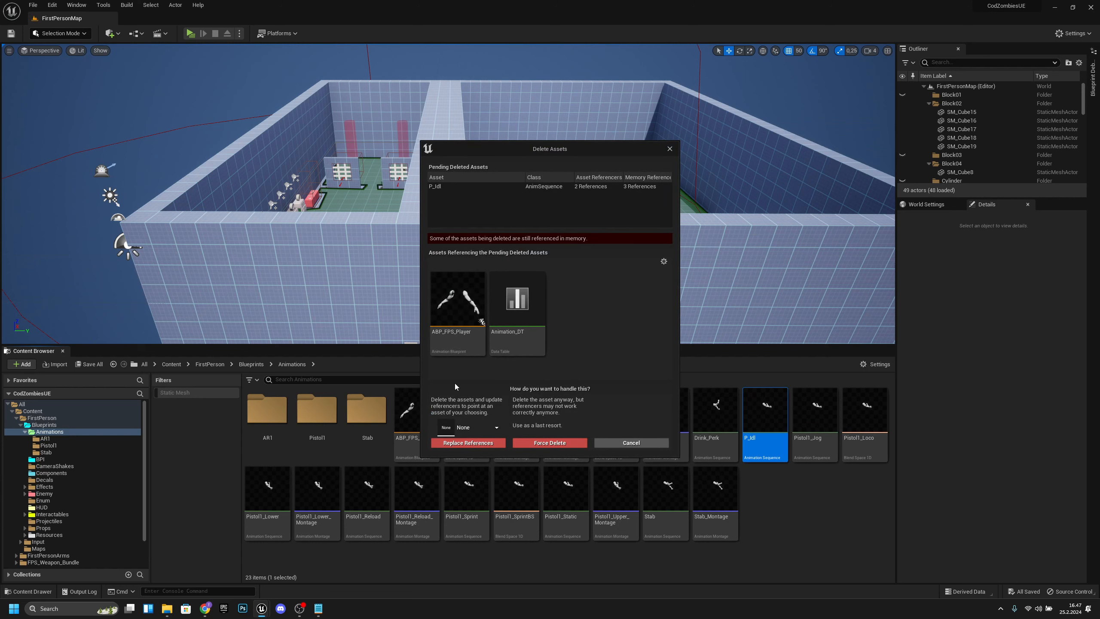
left_click(492, 433)
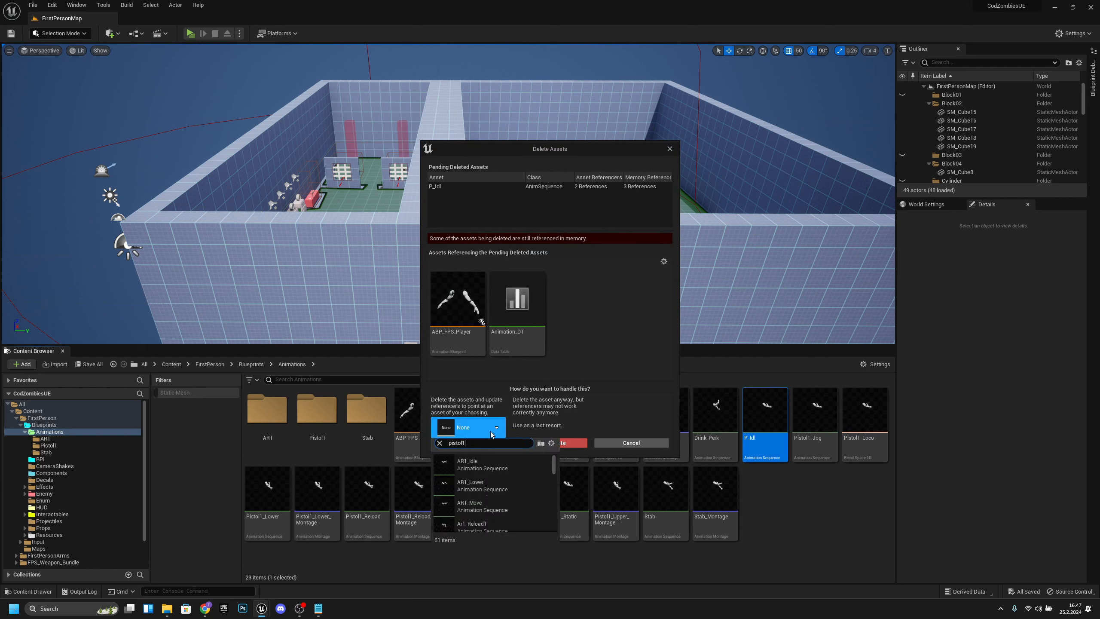
left_click(489, 466)
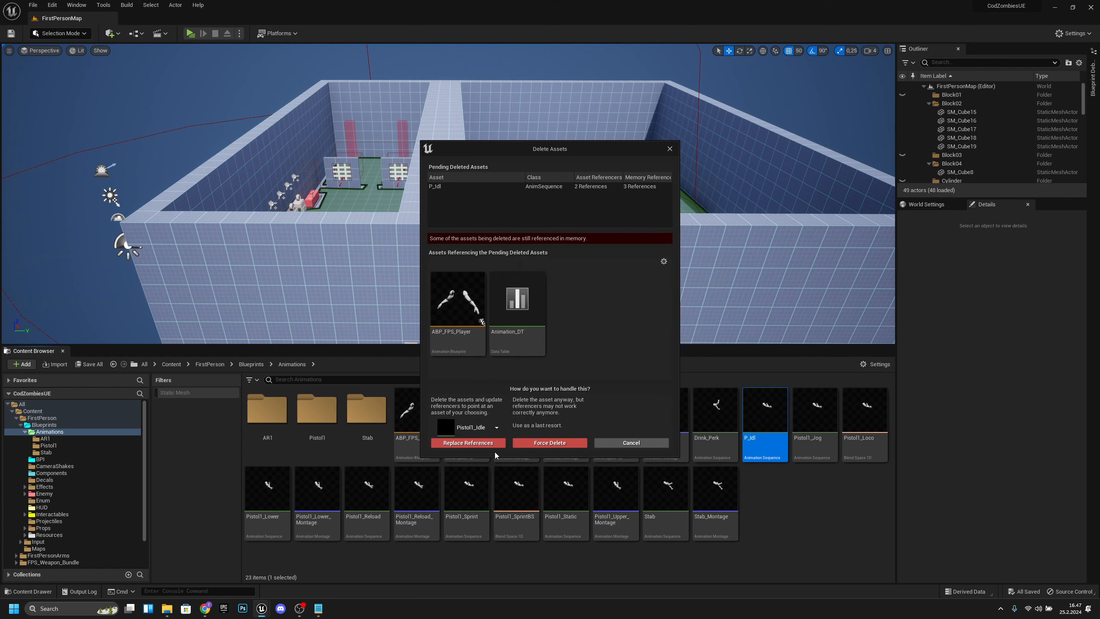
left_click(490, 446)
left_click(613, 327)
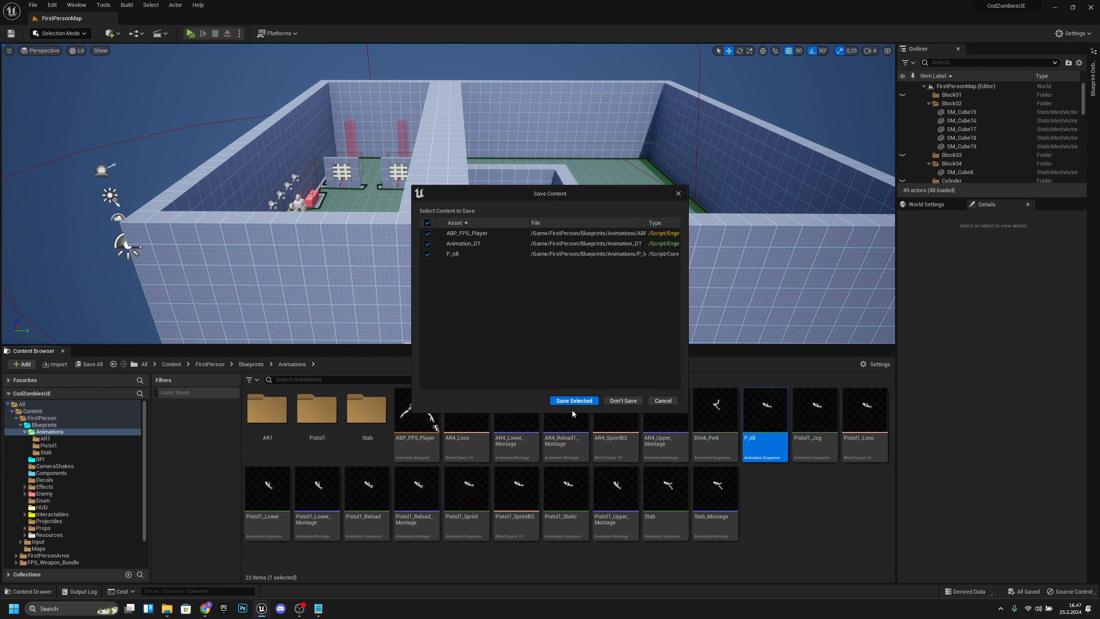
left_click(576, 396)
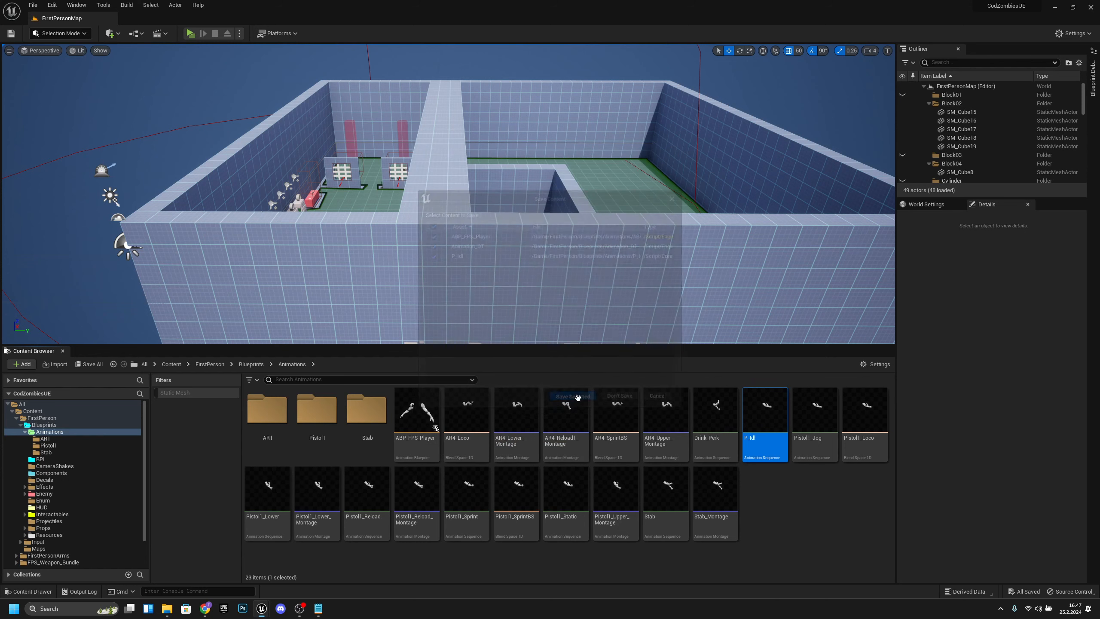
- Rename the old Pistol1_Jog animation as P_Jog and delete it, replacing its references with Pistol1_Move
left_click(754, 434)
key("F2")
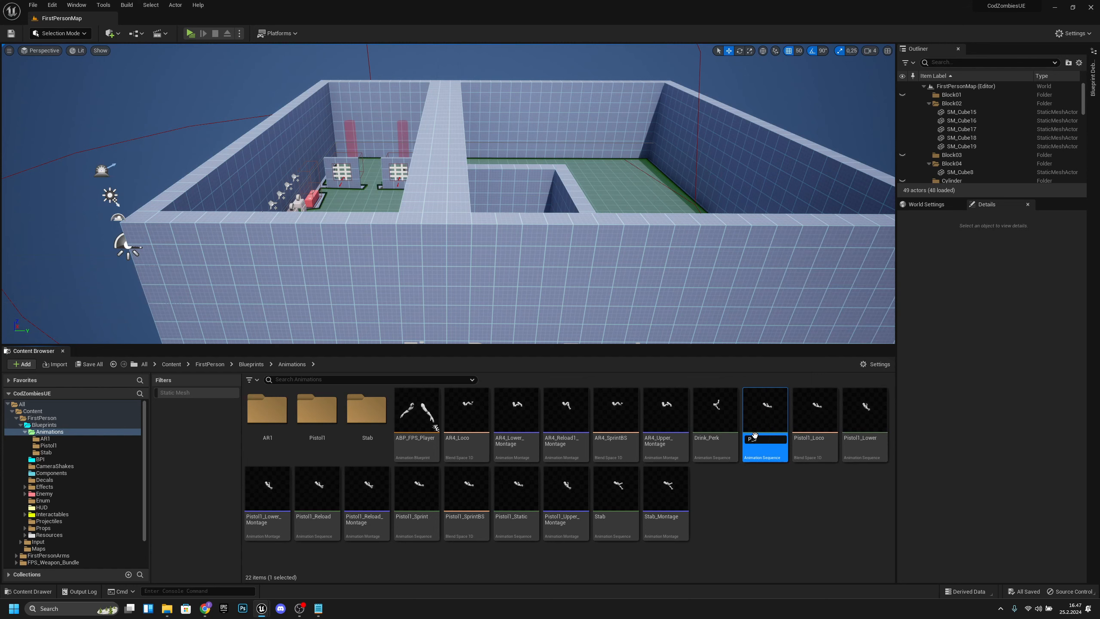
right_click(770, 428)
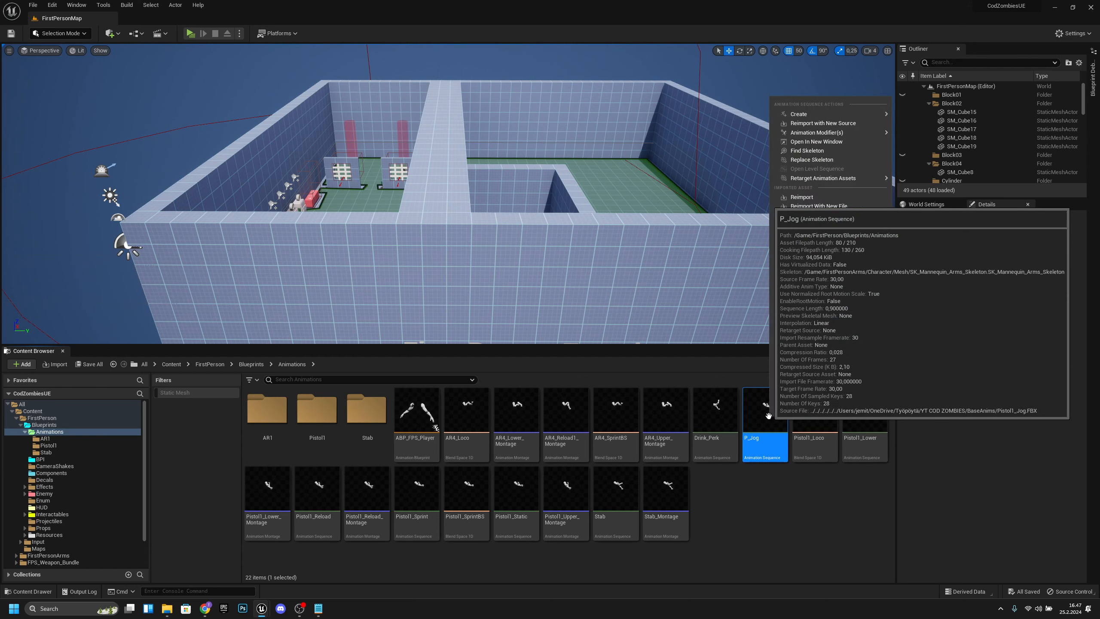
left_click(825, 281)
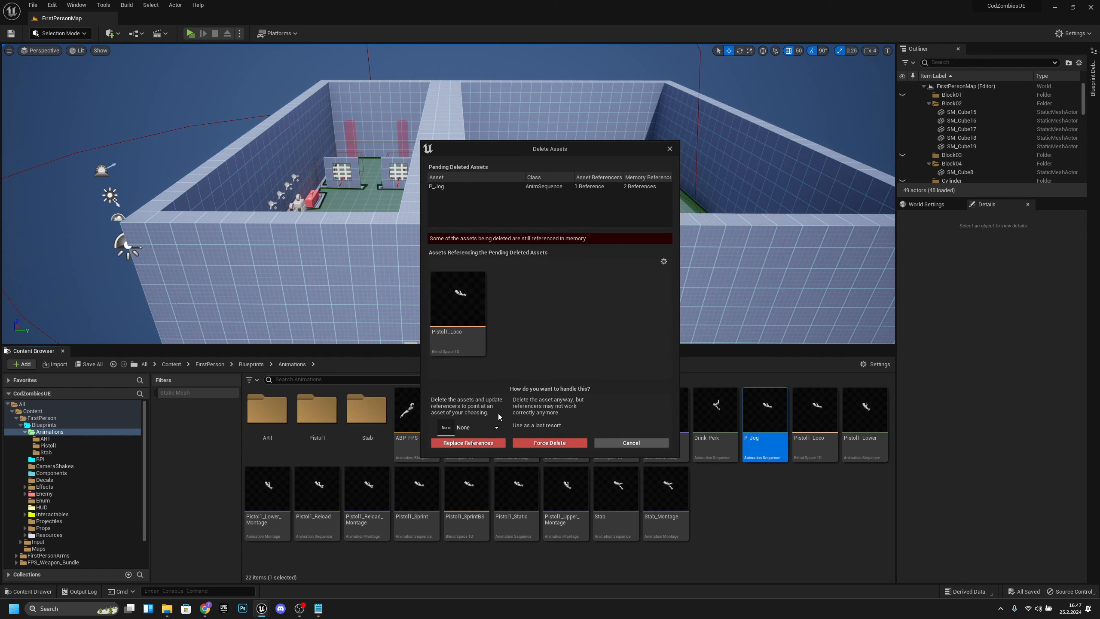
left_click(497, 427)
type("pistol1")
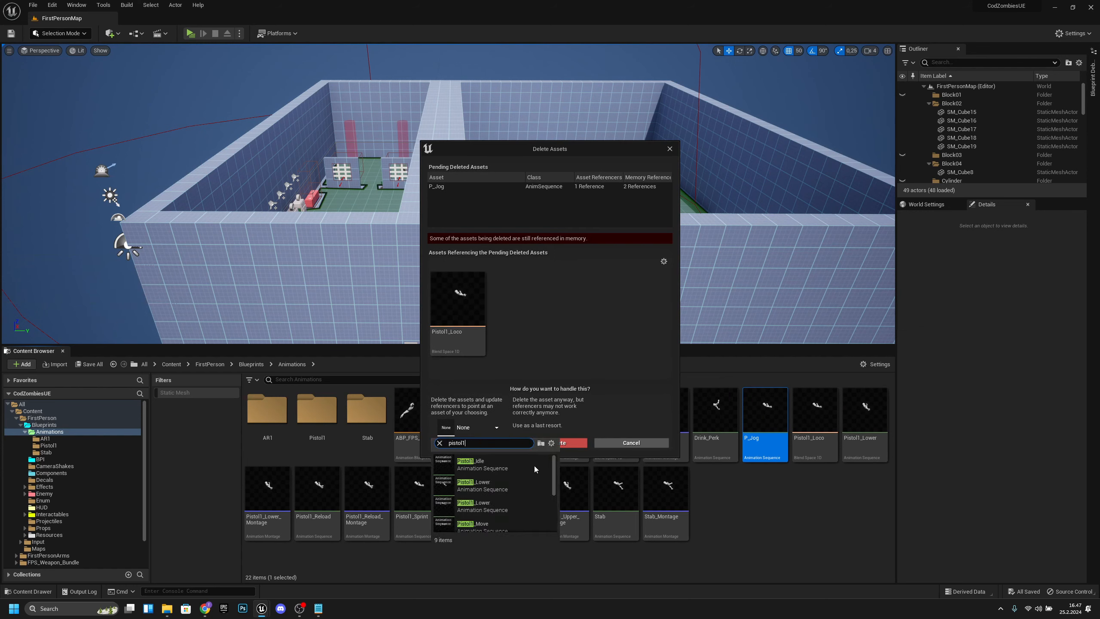
left_click(483, 525)
left_click(474, 443)
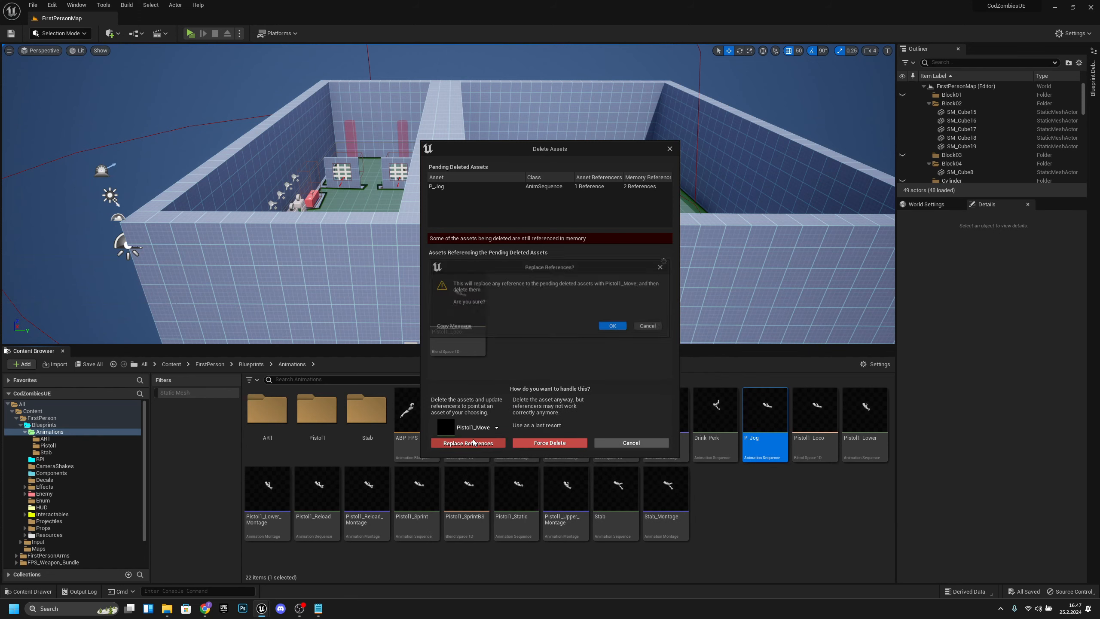
left_click(616, 328)
left_click(575, 401)
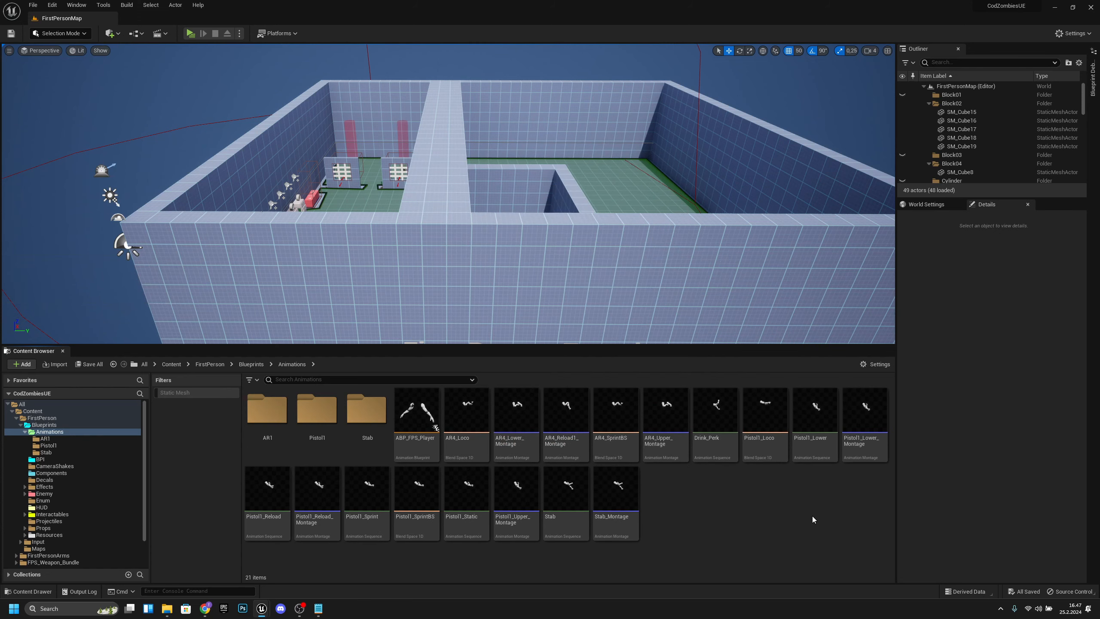
- Rename the old Pistol1_Lower animation sequence in the Animations folder as P_Lower
left_click(817, 438)
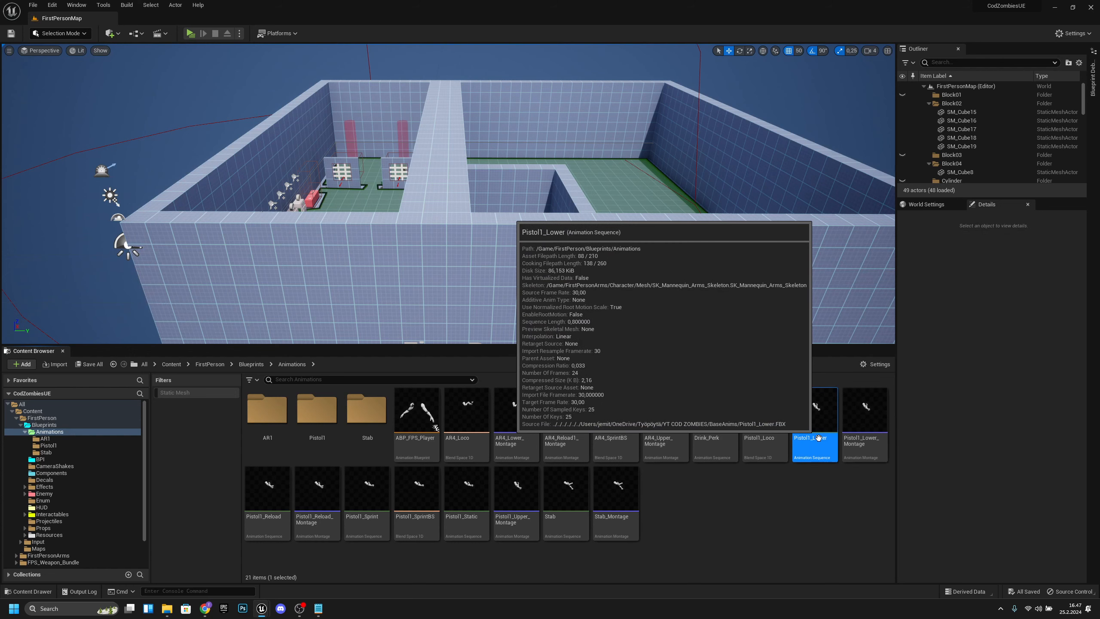
left_click(819, 438)
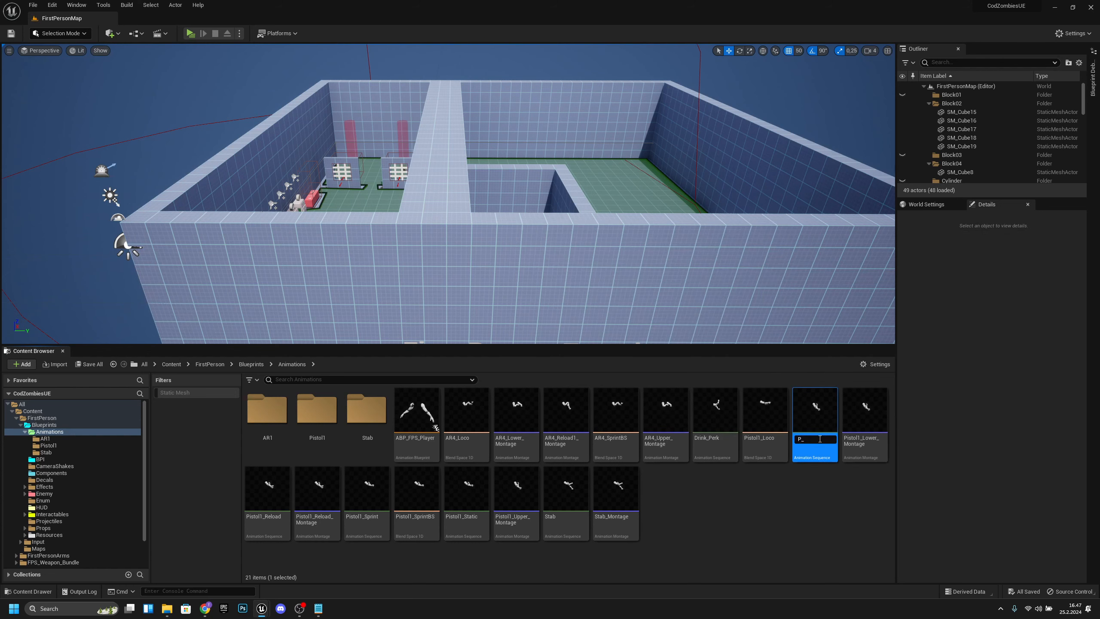
type("P_Lower")
key("Return")
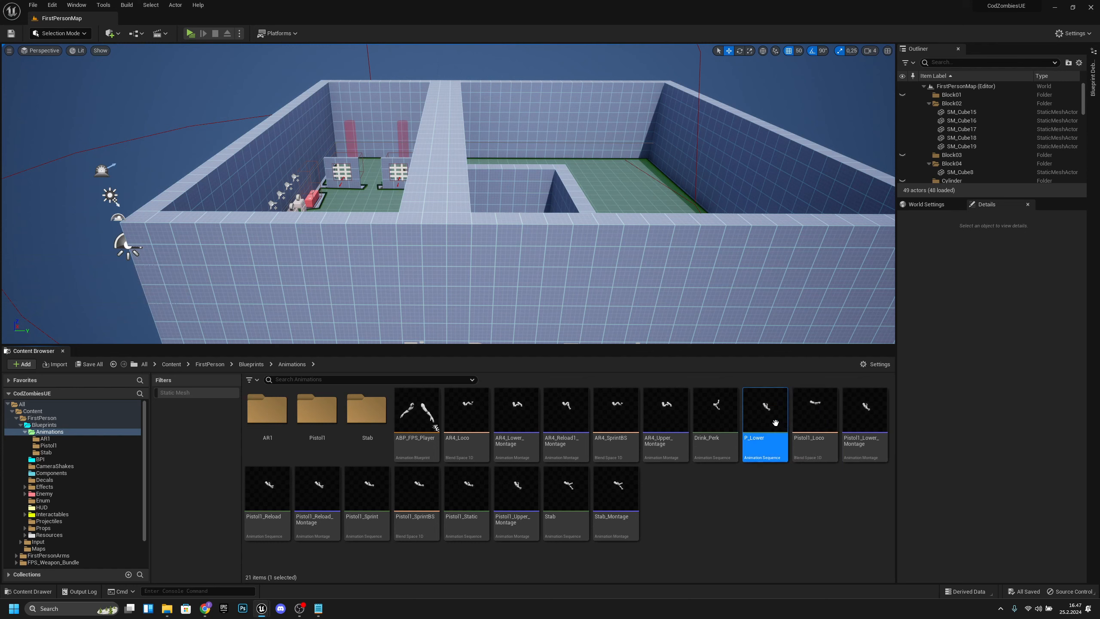
- Delete the P_Lower animation, replacing its references with the new Pistol1_Lower, and save the affected assets
key("Delete")
left_click(471, 427)
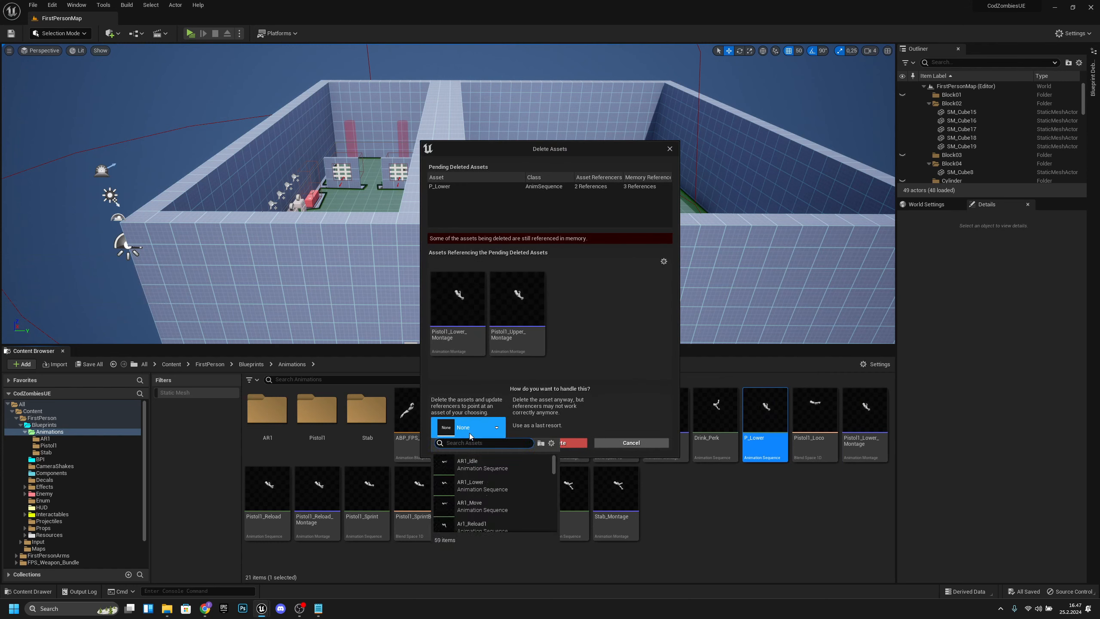
type("pistol1")
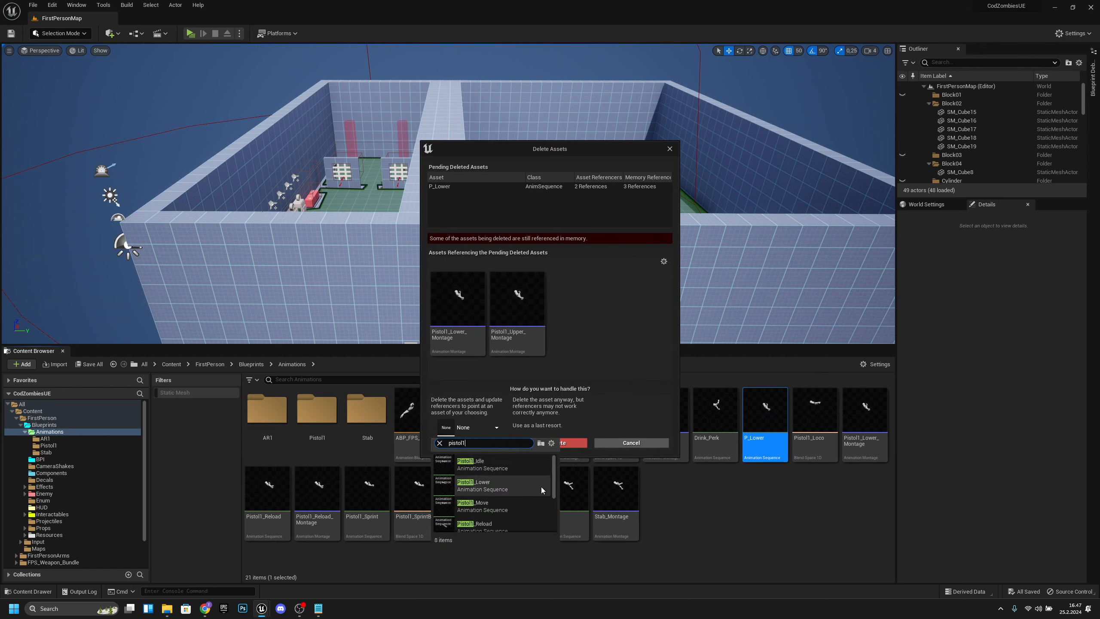
left_click(474, 486)
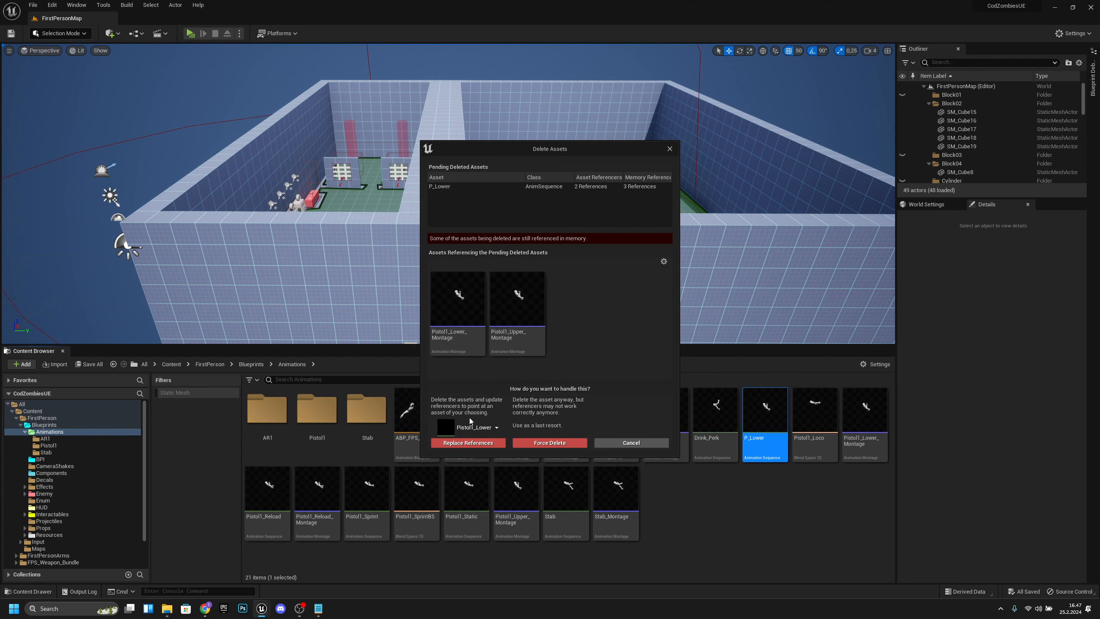
left_click(477, 445)
left_click(619, 329)
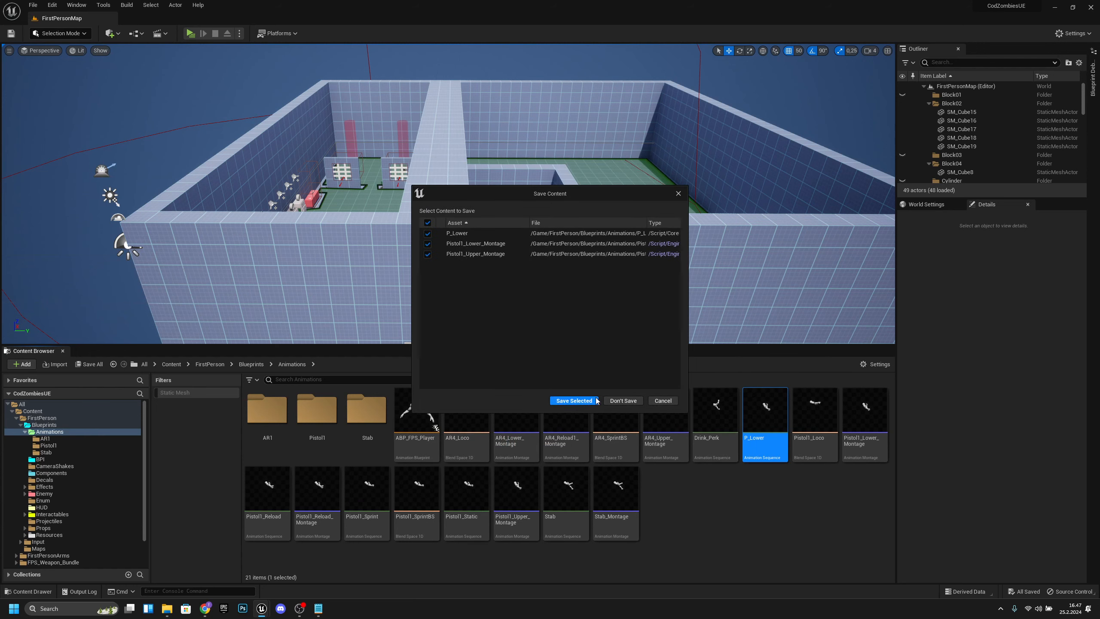
left_click(595, 401)
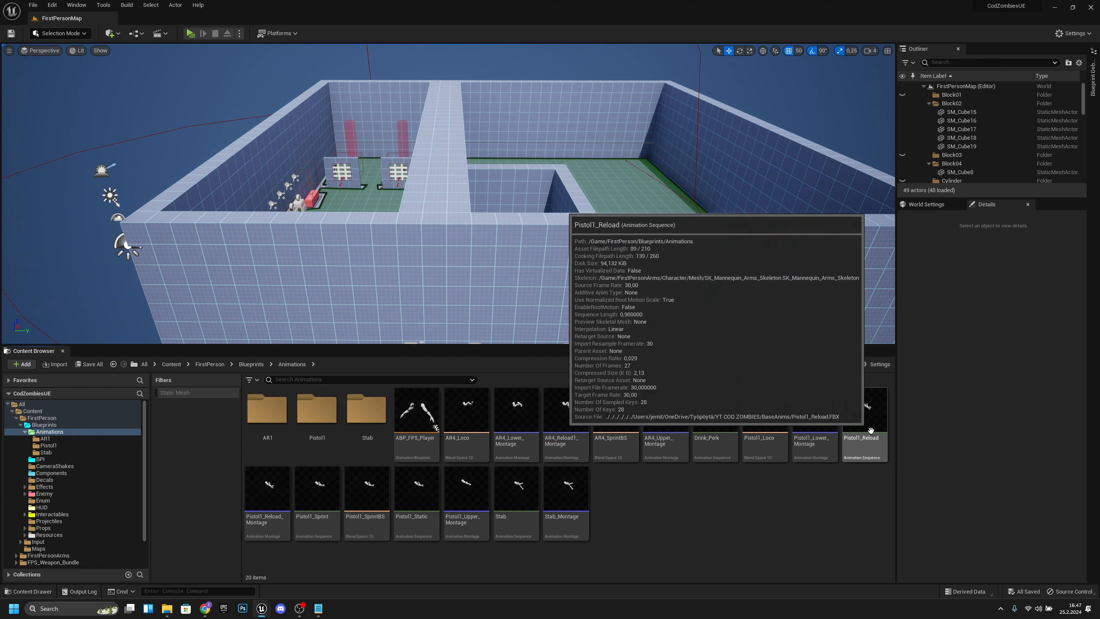
- Rename the old Pistol1_Reload animation sequence in the Animations folder as P_Reload
key("F2")
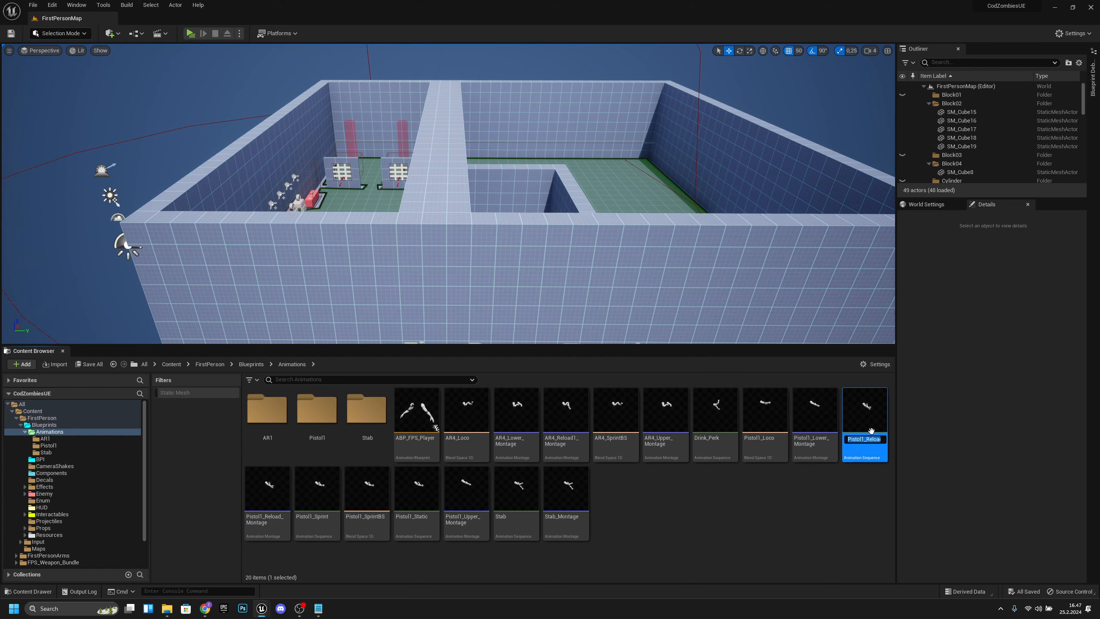
type("P_Reload")
key("Return")
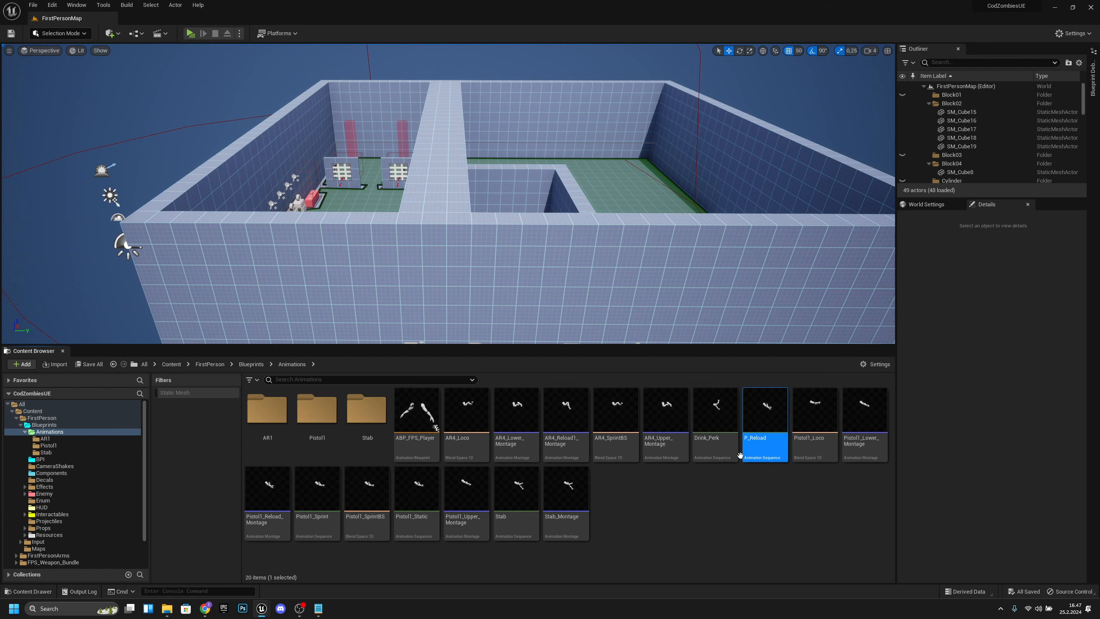
- Delete the P_Reload animation and replace its references with Pistol1_Reload1
key("Delete")
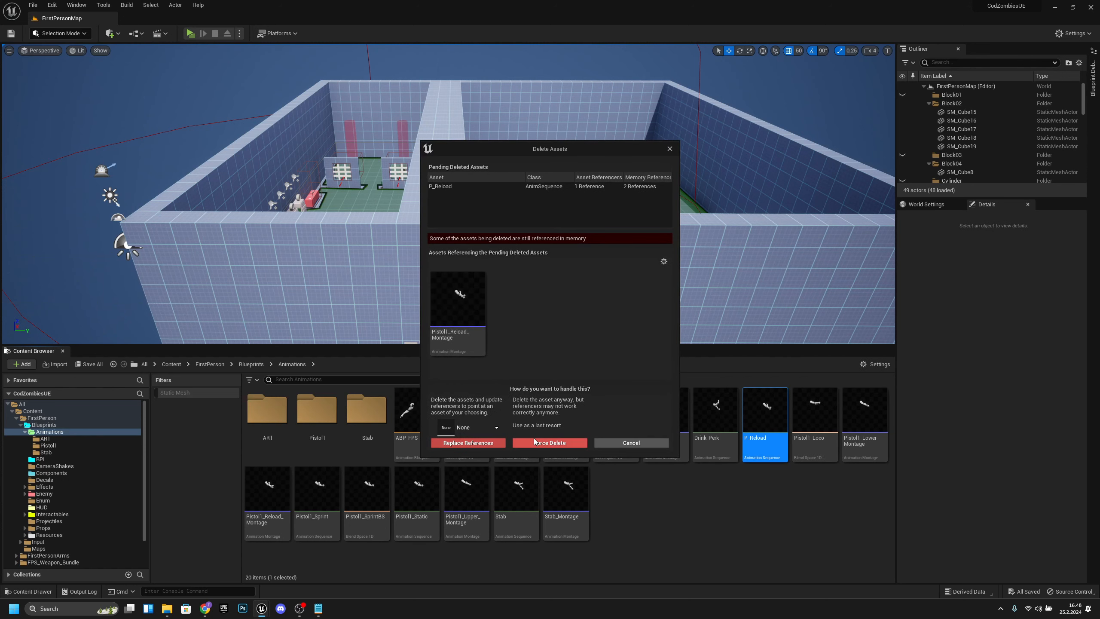
left_click(491, 430)
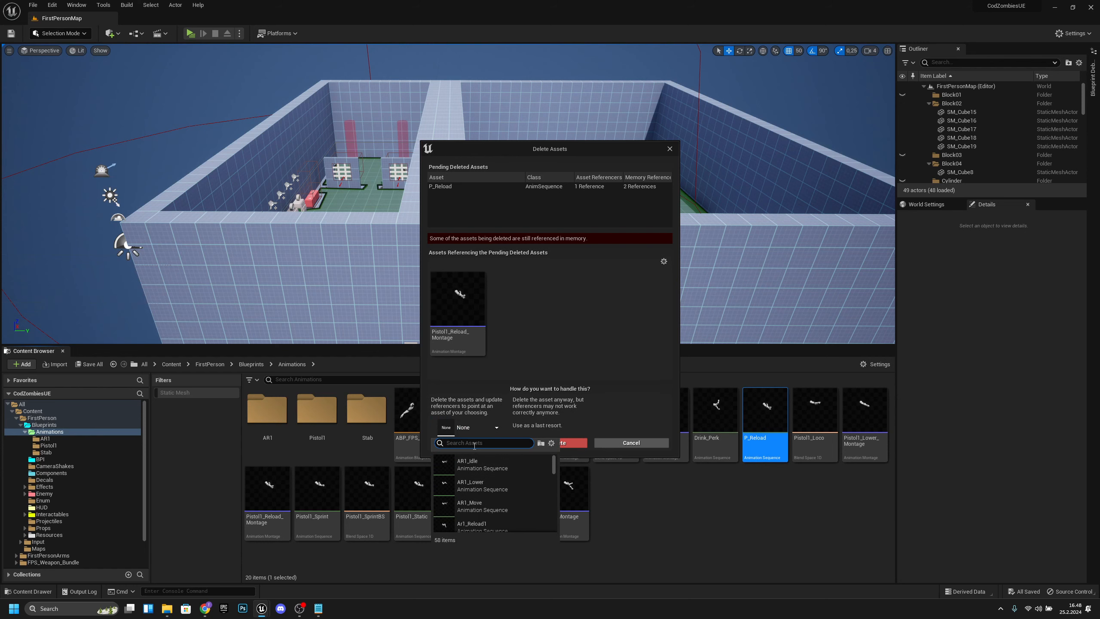
type("P_")
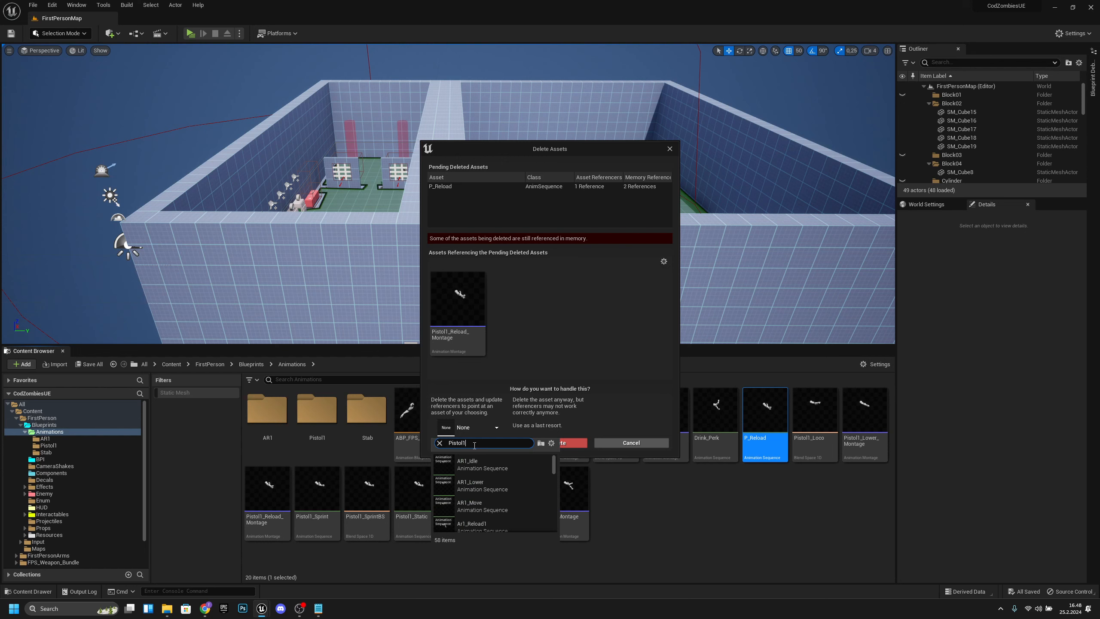
left_click(485, 518)
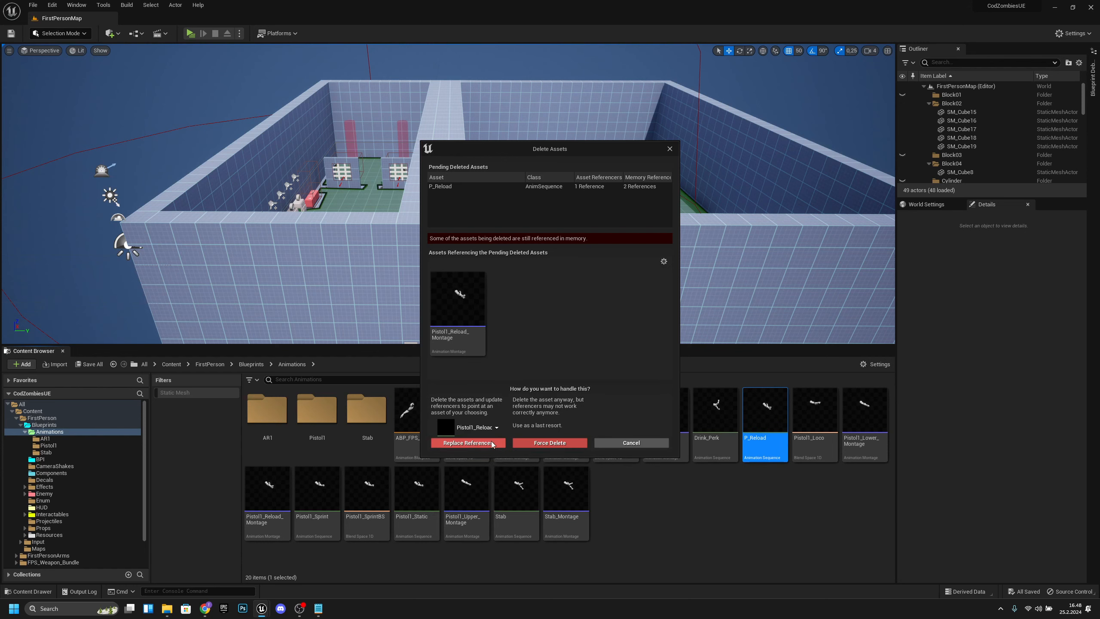
left_click(486, 441)
left_click(612, 328)
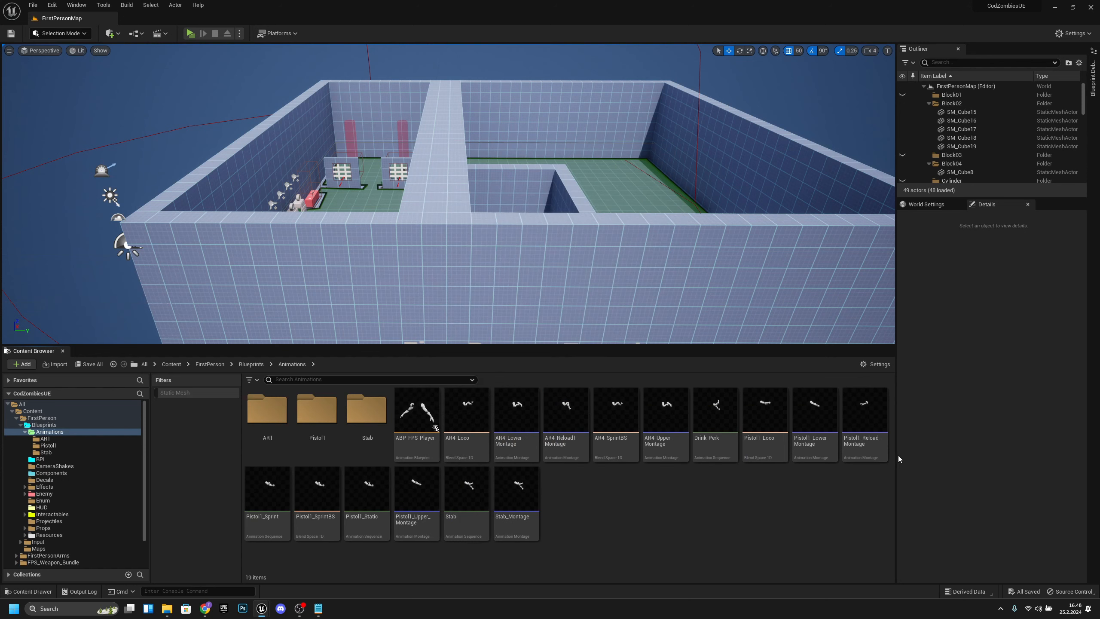
- Rename the old Pistol1_Sprint animation sequence in the Animations folder as P_Sprint
left_click(251, 533)
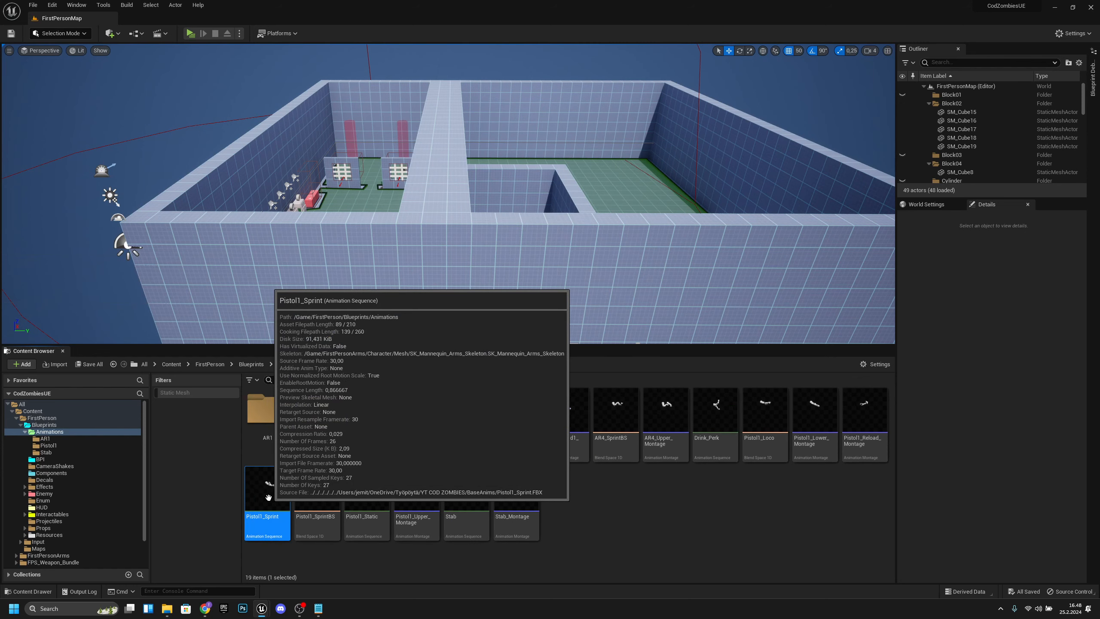
key("F2")
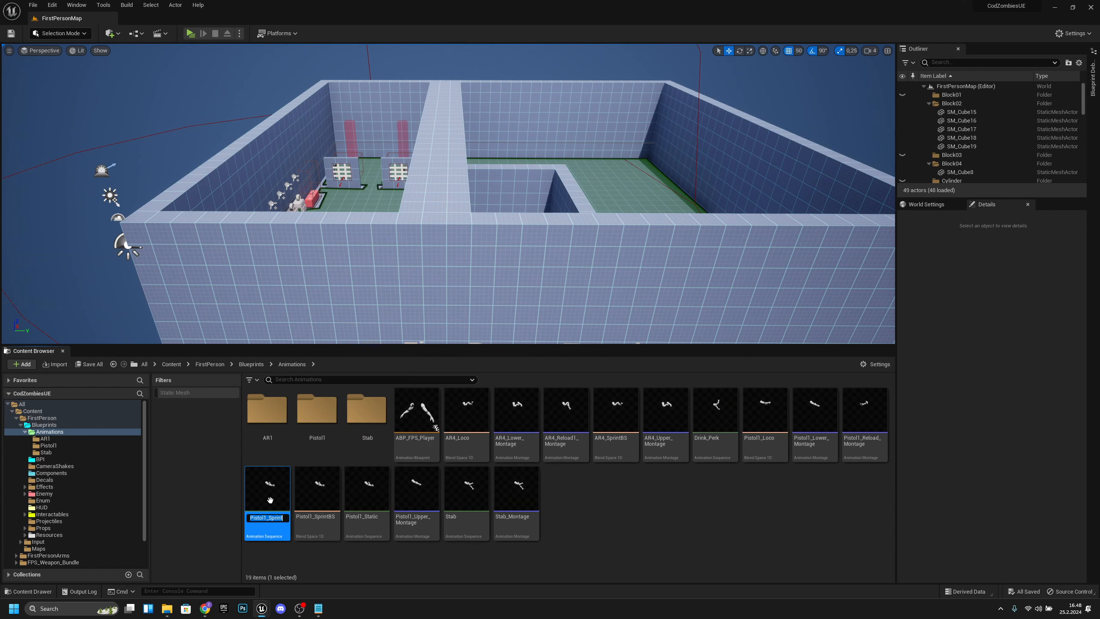
type("P_Sprint")
key("Return")
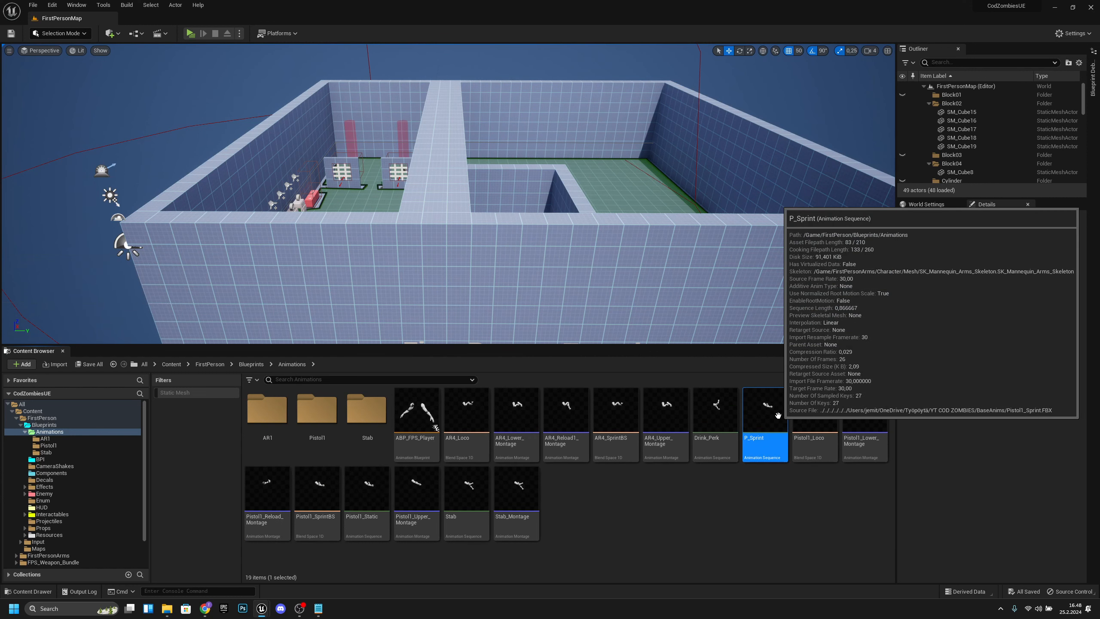
- Delete the P_Sprint animation, replacing its references with the new Pistol1_Sprint, and save the affected assets
key("Delete")
left_click(489, 418)
type("pistol1")
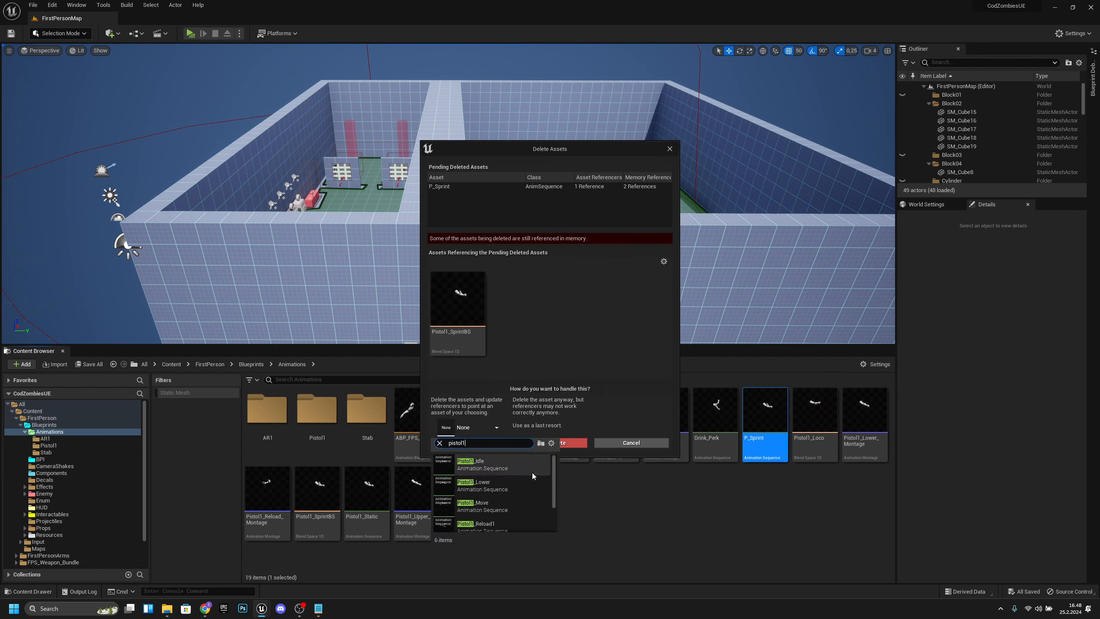
scroll(500, 481, "down", 2)
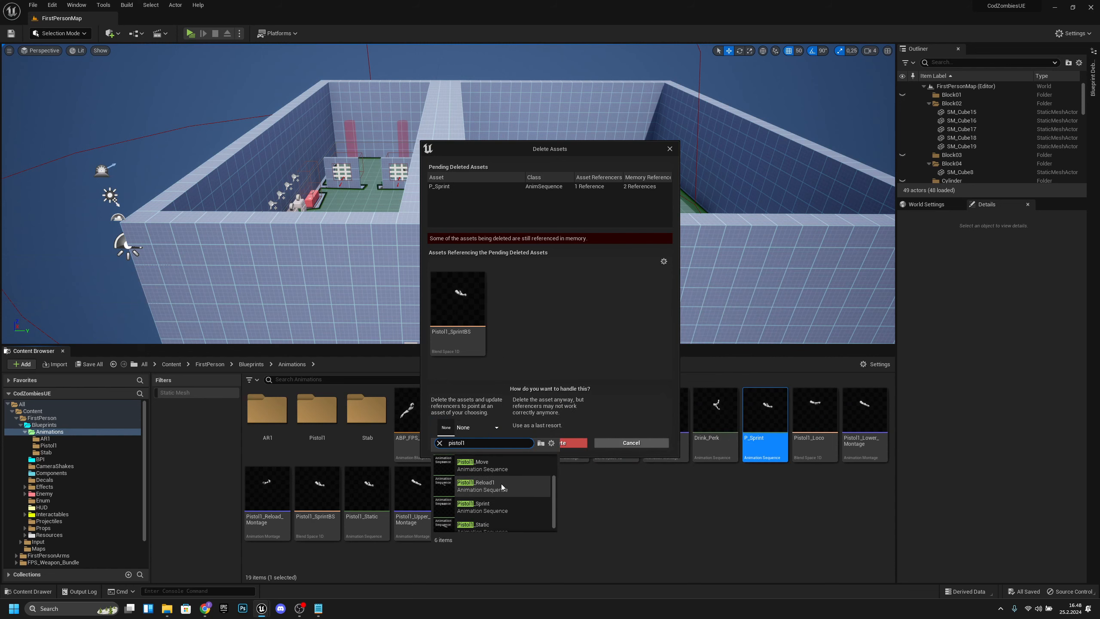
left_click(508, 509)
left_click(475, 449)
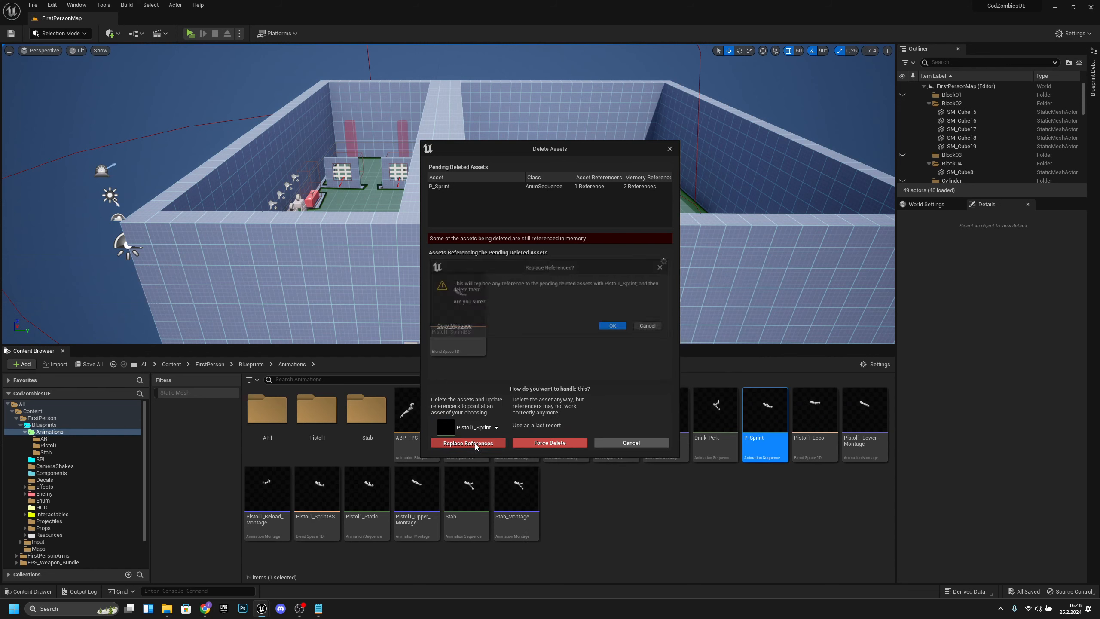
left_click(620, 329)
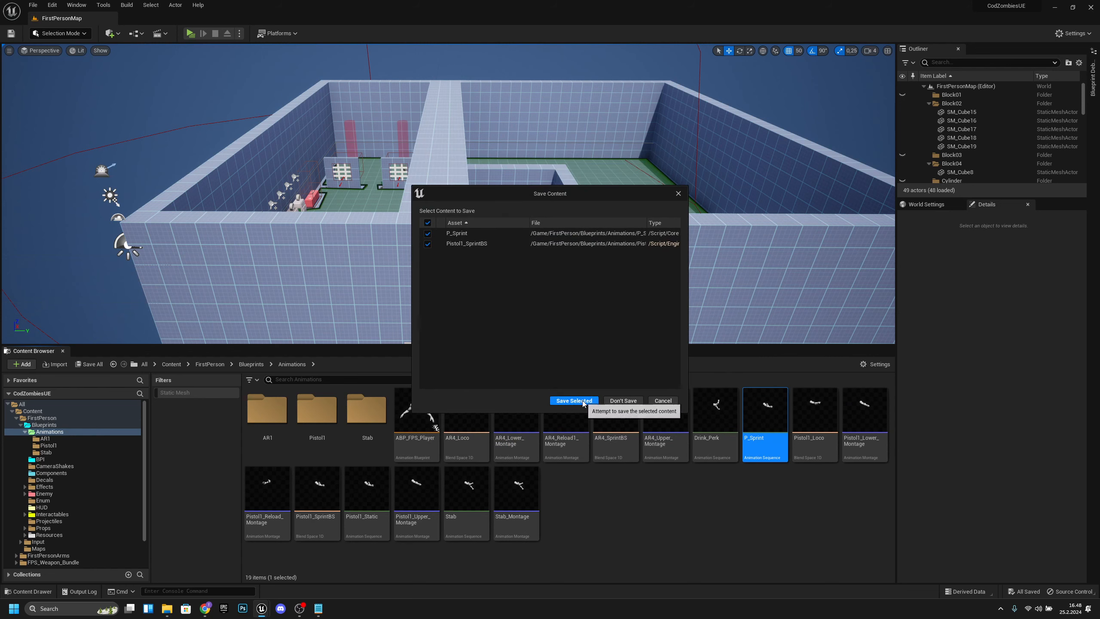
left_click(583, 403)
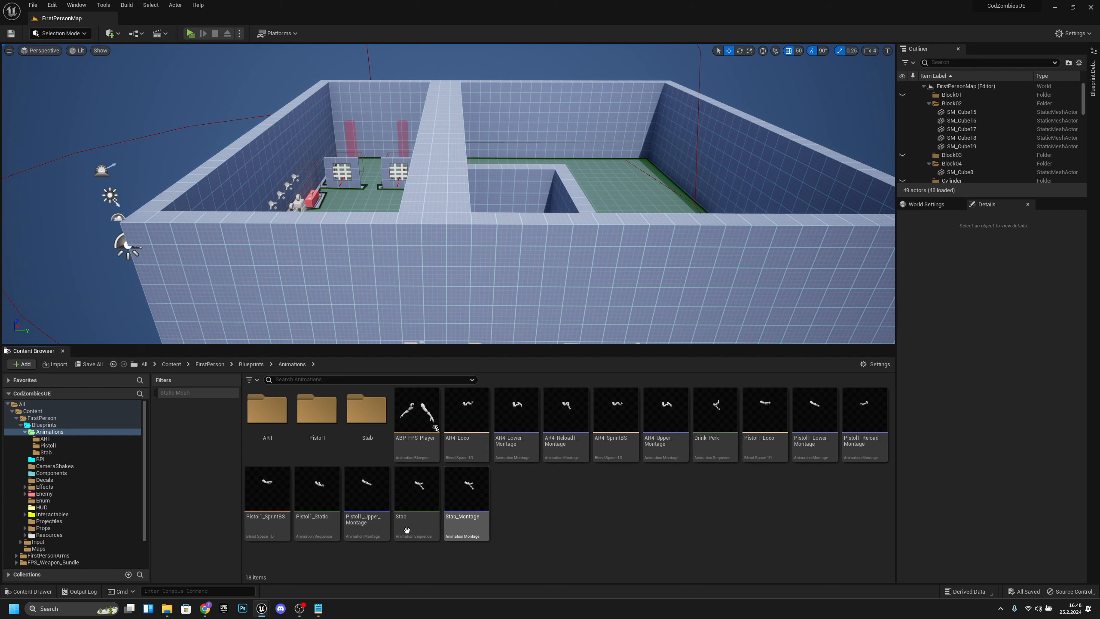
- Force delete the old Stab animation sequence and Stab_Montage from the Animations folder
left_click(414, 503)
left_click(475, 505, "ctrl")
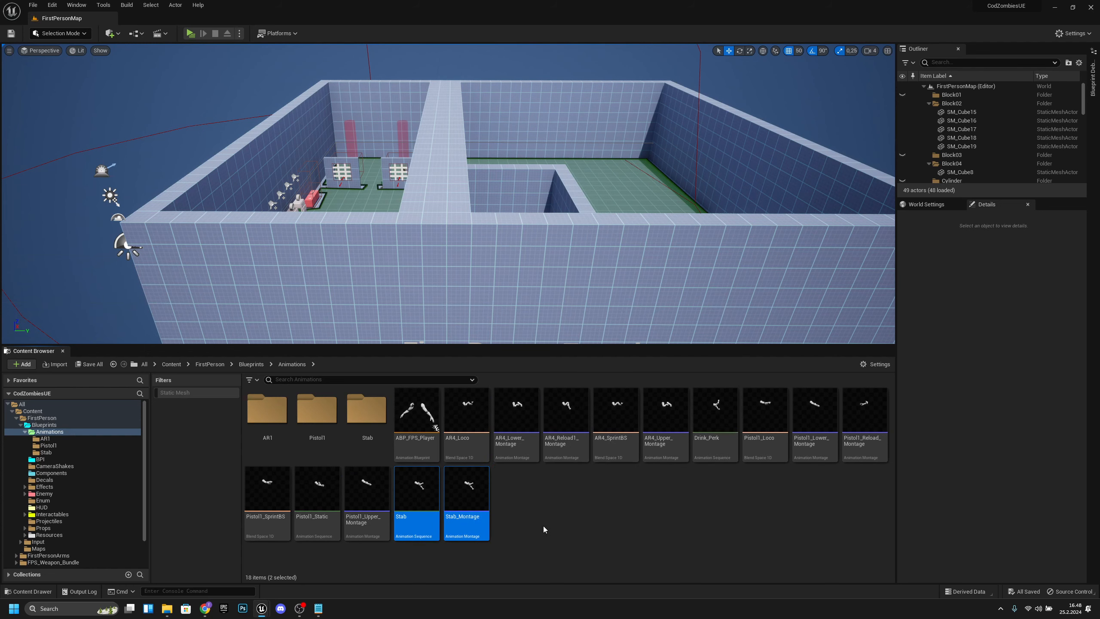
key("Delete")
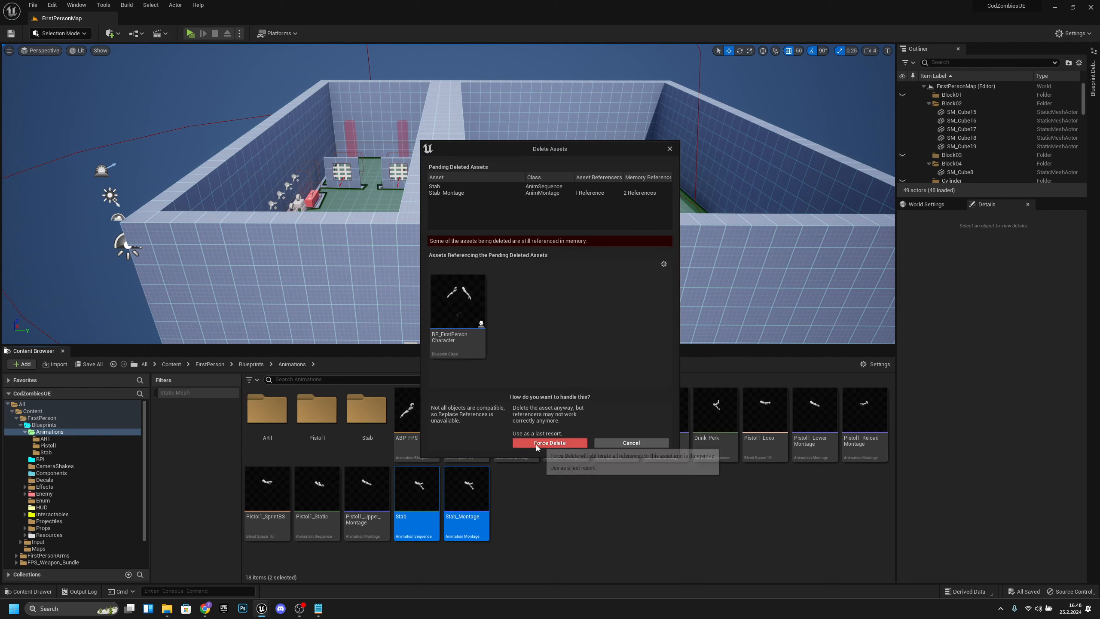
left_click(536, 445)
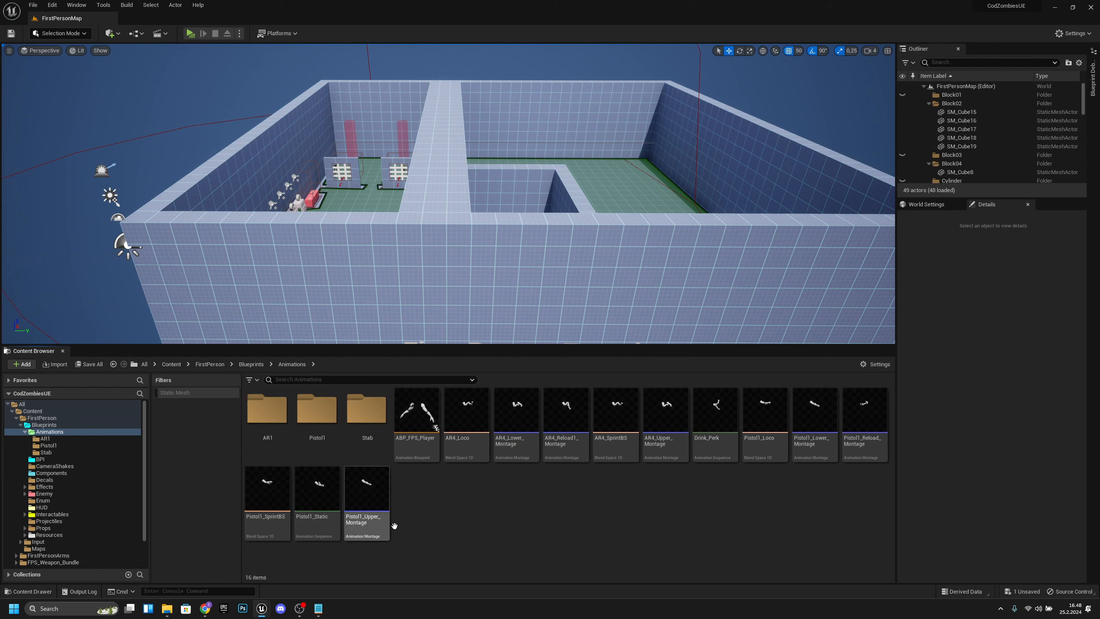
- Delete the Pistol1_Static animation sequence from the Animations folder
left_click(318, 517)
key("Delete")
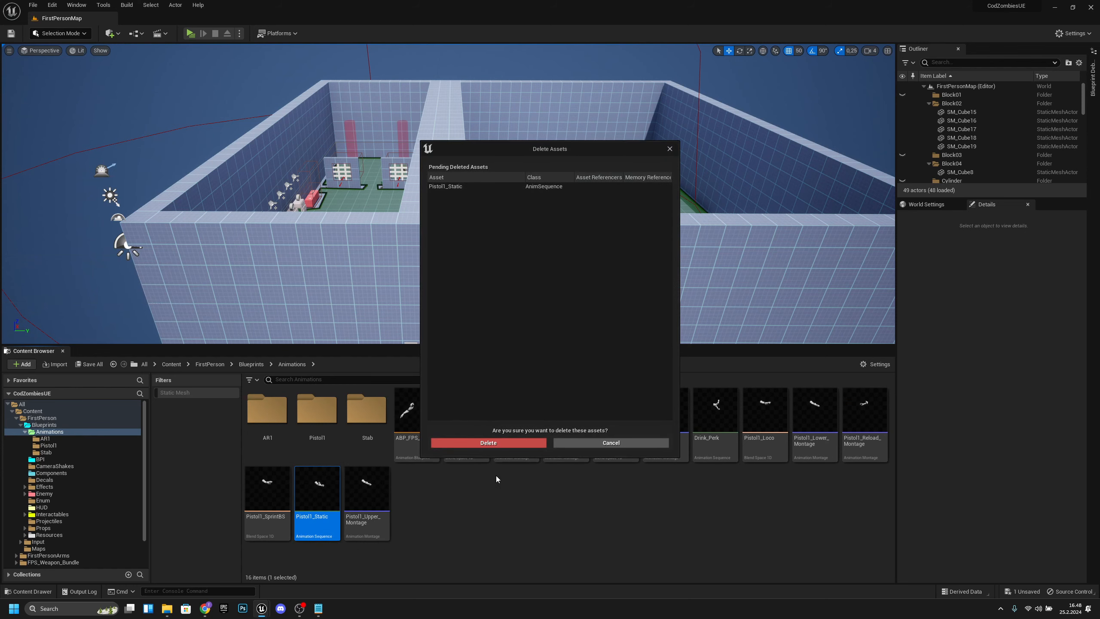
left_click(488, 442)
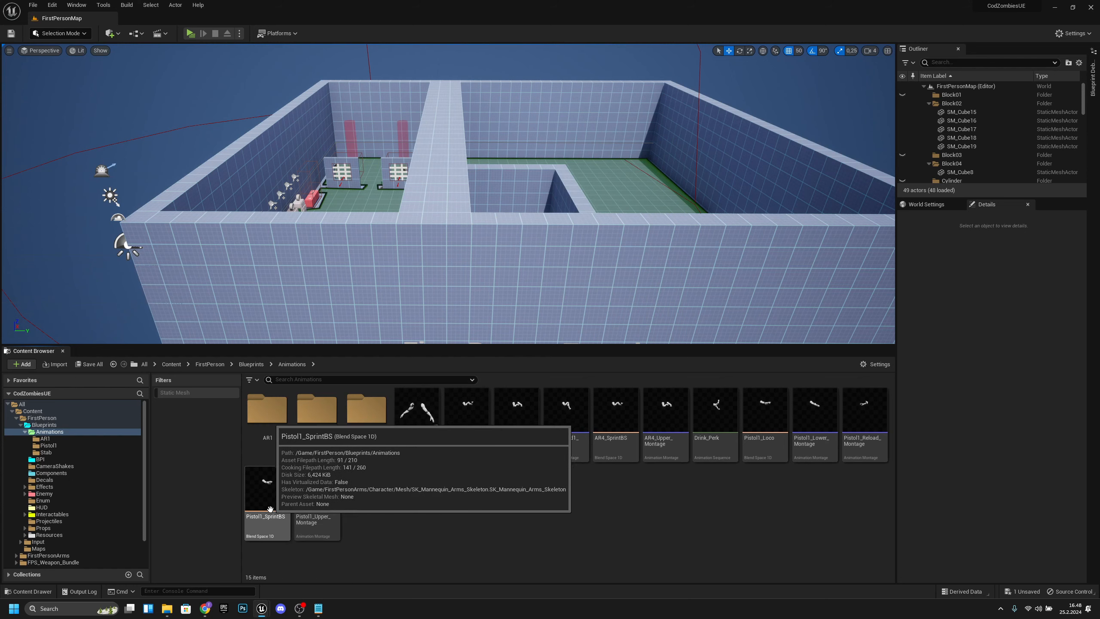
- Move the Pistol1_SprintBS and Pistol1_Loco blend spaces into the Pistol1 folder
left_click_drag(290, 525, 319, 447)
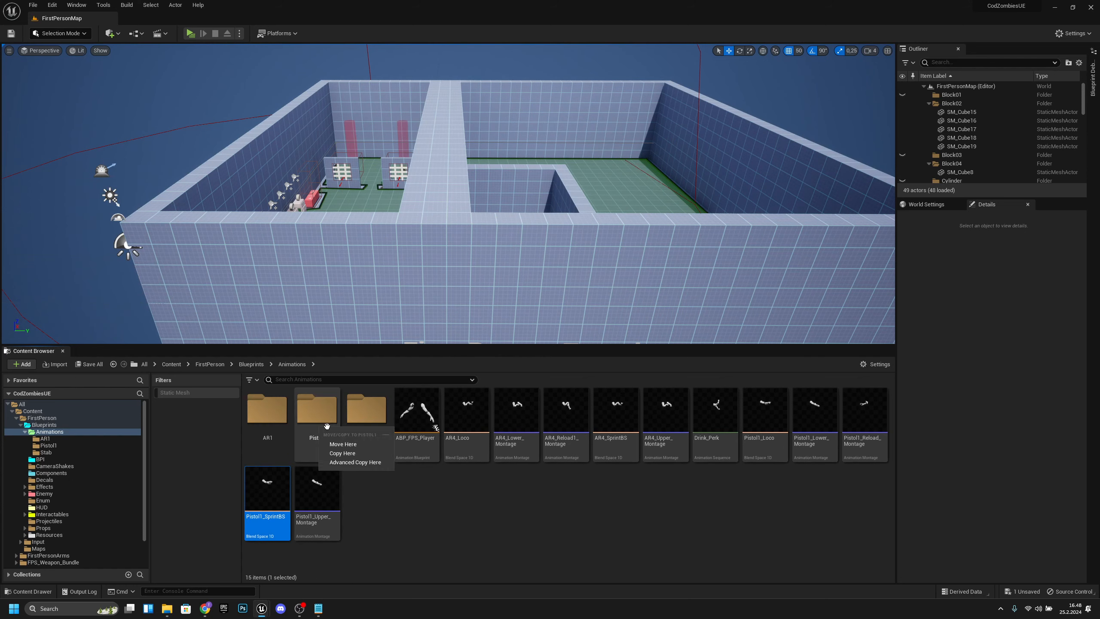
left_click(341, 448)
left_click(765, 427)
left_click_drag(766, 427, 324, 420)
left_click(341, 448)
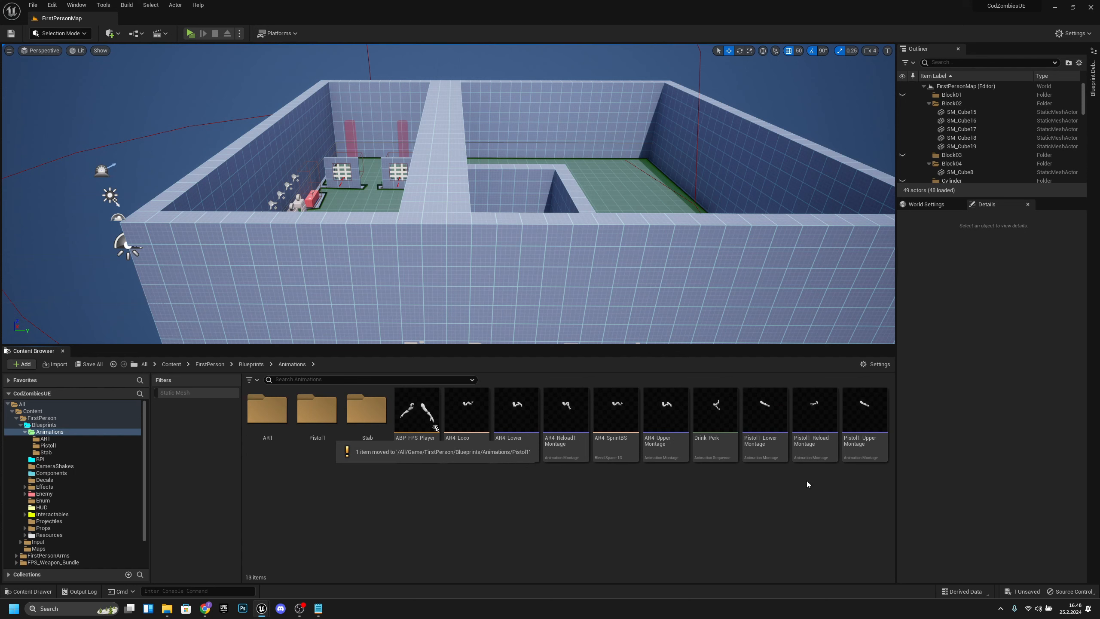
- Move Pistol1_Lower_Montage, Pistol1_Reload_Montage and Pistol1_Upper_Montage into the Pistol1 folder
left_click(765, 416)
left_click_drag(765, 416, 319, 424)
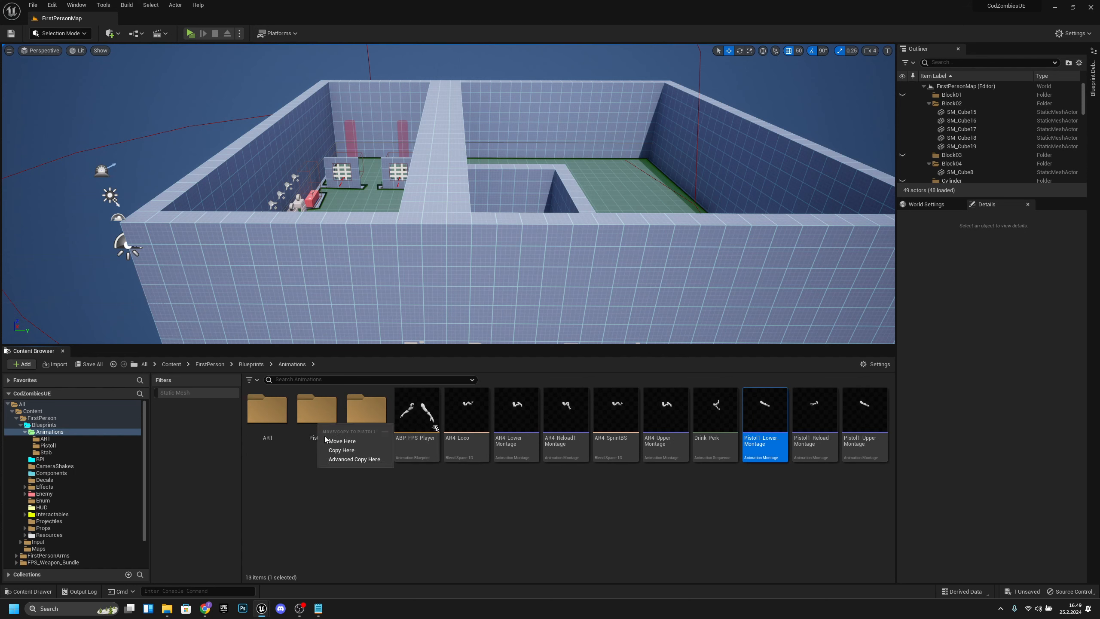
left_click(340, 431)
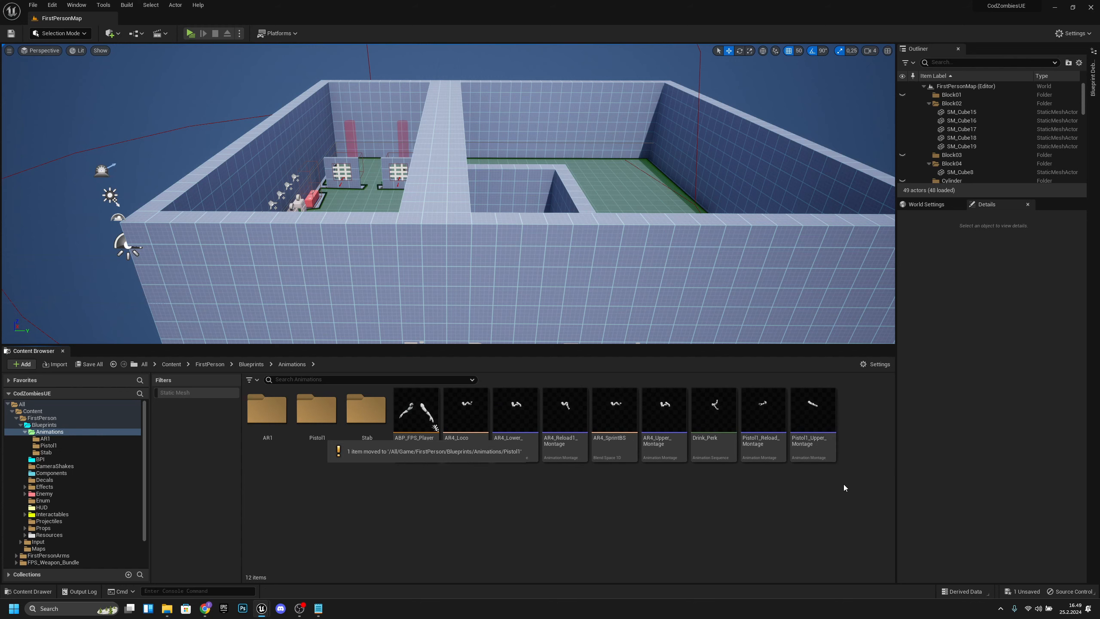
left_click_drag(775, 418, 317, 425)
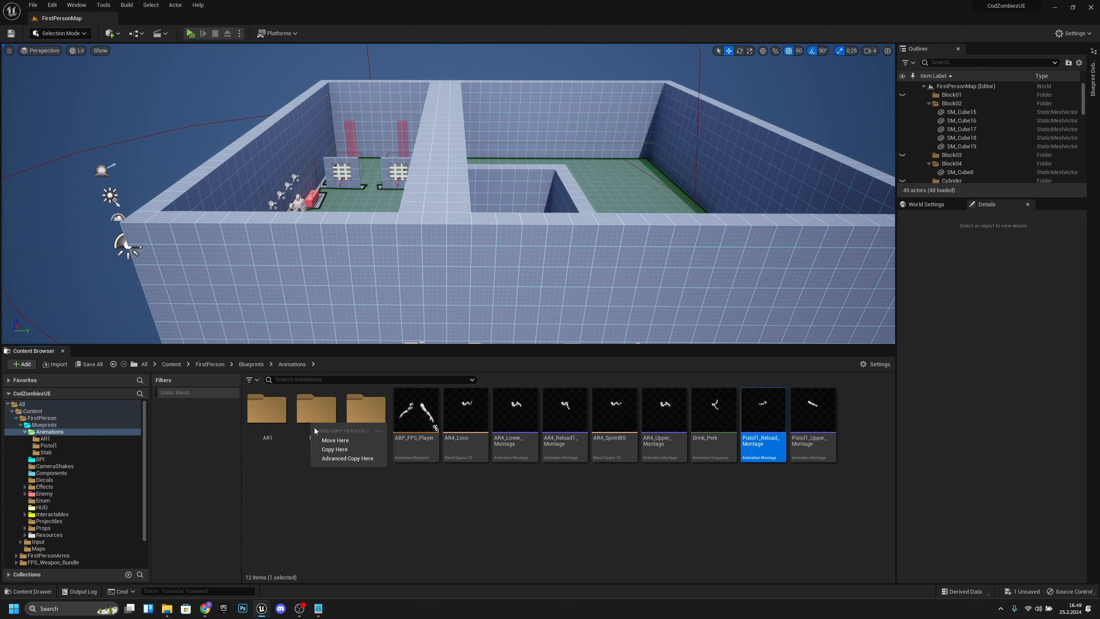
left_click(331, 432)
left_click_drag(778, 481, 325, 445)
left_click(366, 460)
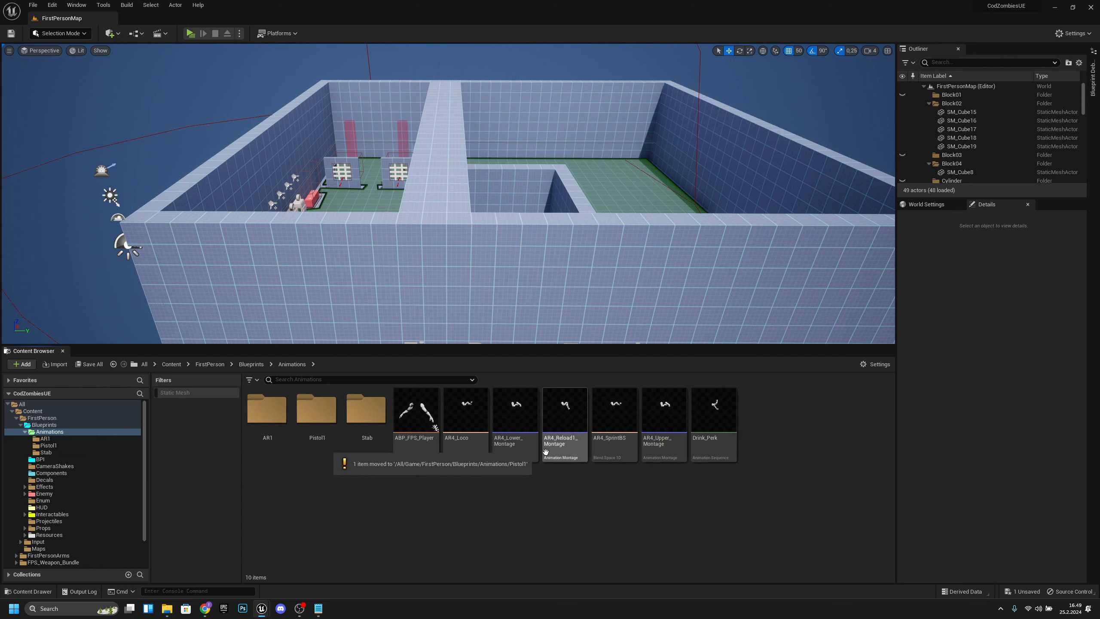
- Move the AR4_Loco and AR4_SprintBS blend spaces into the AR1 folder
left_click_drag(464, 421, 266, 424)
left_click(282, 438)
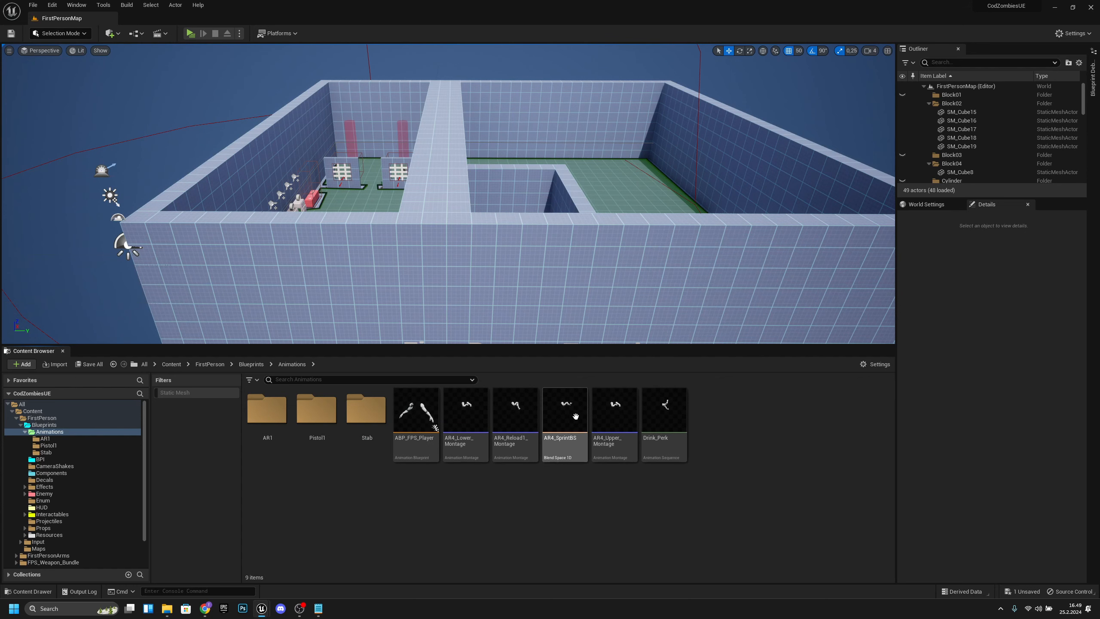
left_click_drag(565, 414, 268, 420)
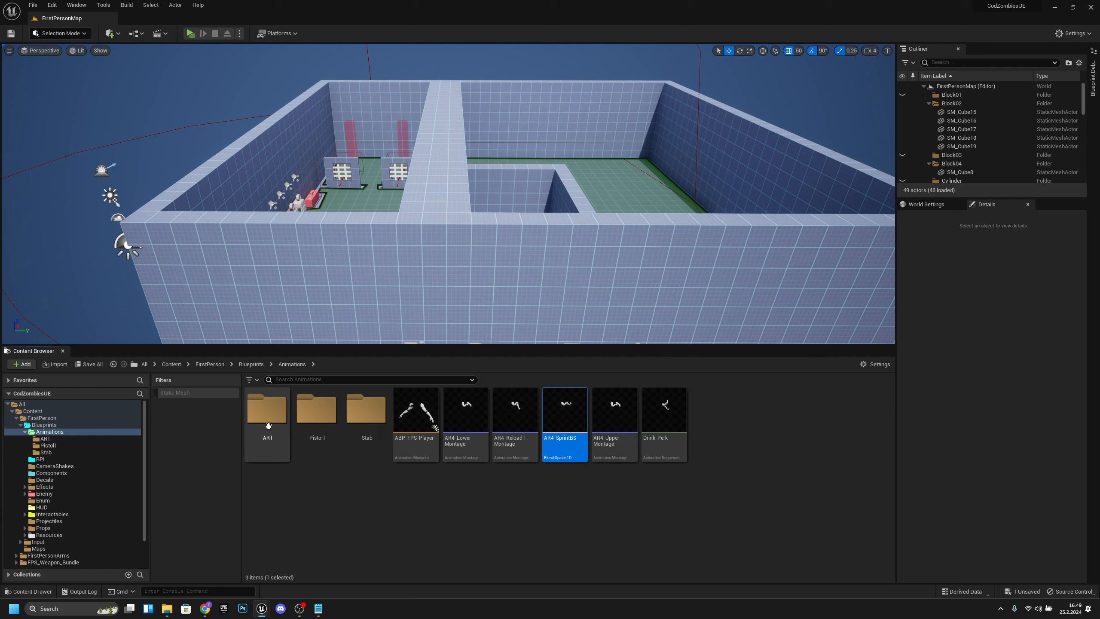
left_click(284, 446)
- Move AR4_Lower_Montage, AR4_Reload1_Montage and AR4_Upper_Montage into the AR1 folder
left_click_drag(480, 407, 271, 429)
left_click(342, 441)
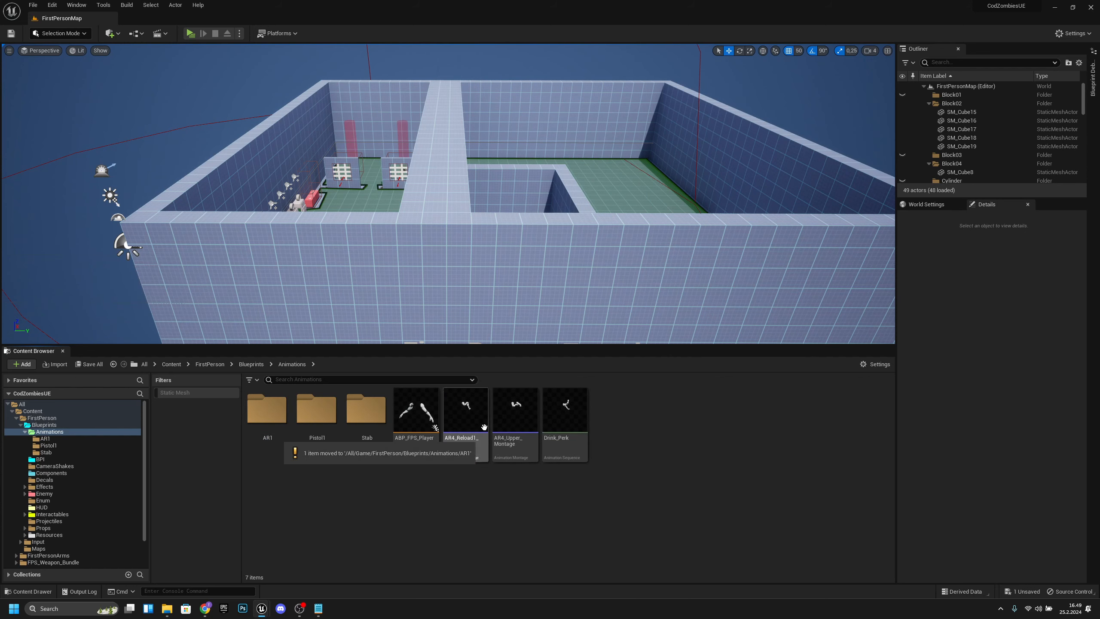
left_click_drag(466, 410, 260, 426)
left_click(270, 439)
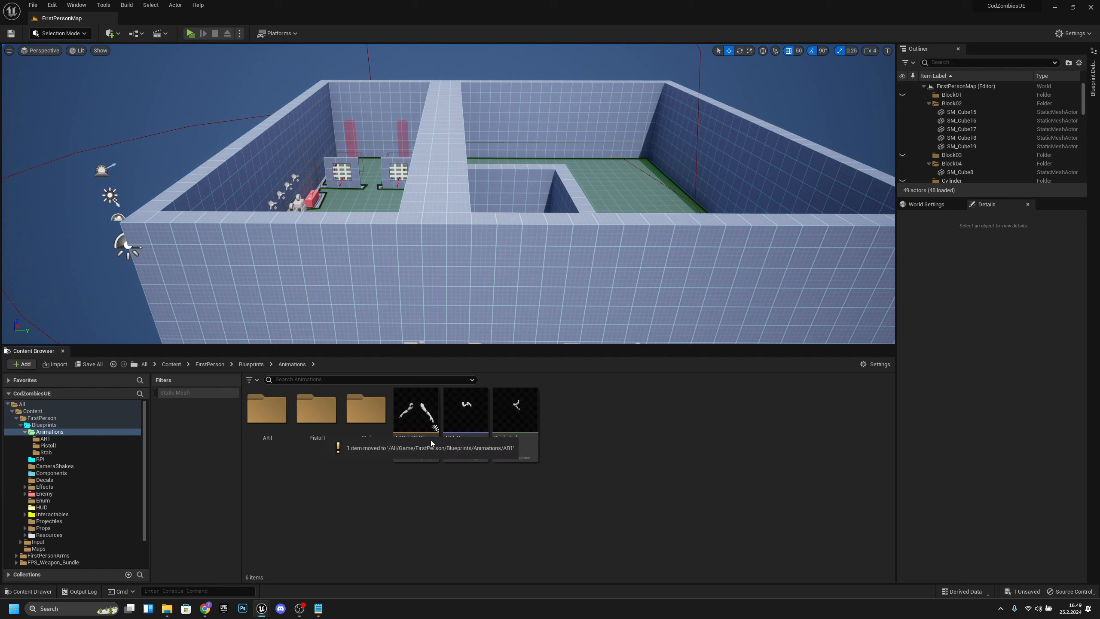
left_click_drag(465, 410, 260, 422)
left_click(271, 442)
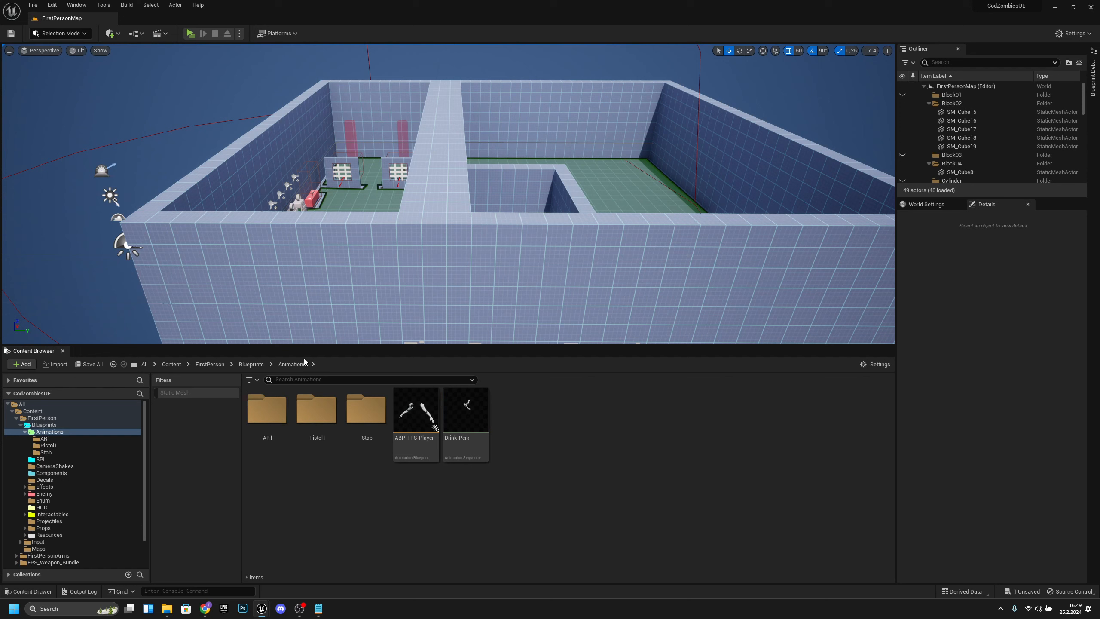
- Rename the AR4_Loco blend space in the AR1 folder as AR1_Loco
double_click(273, 410)
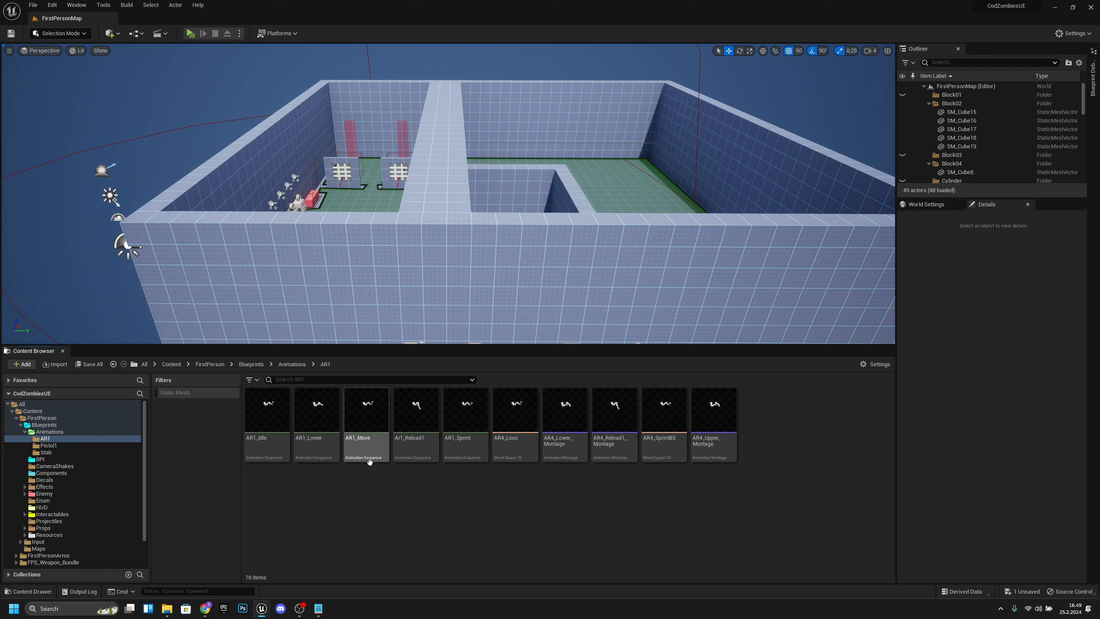
left_click(517, 446)
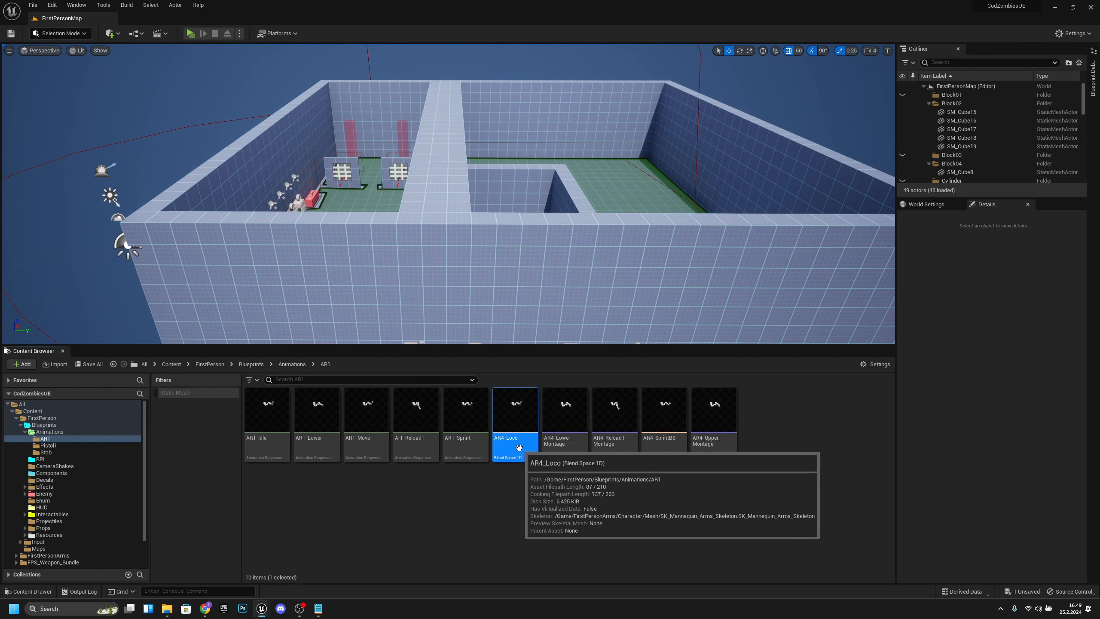
left_click(511, 439)
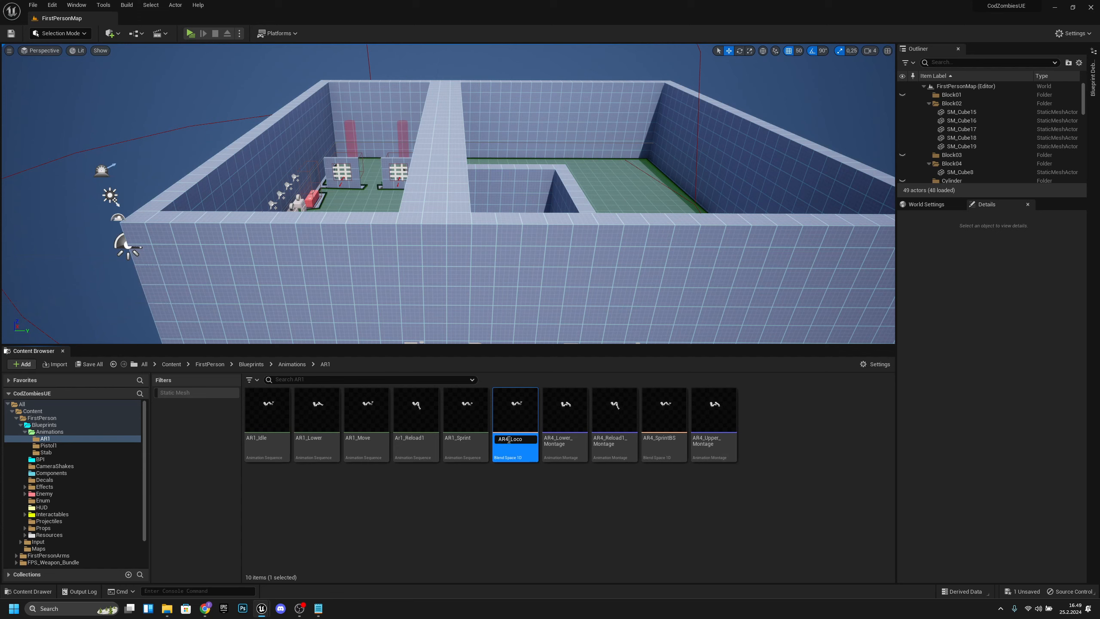
key("Return")
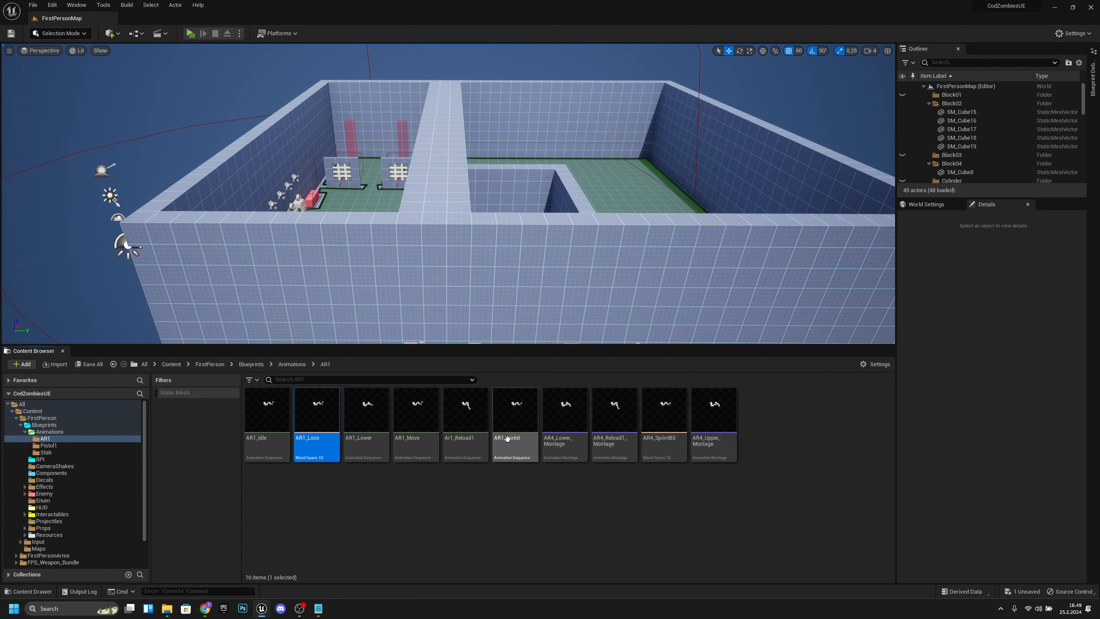
- Set the rate scale of AR1_Loco's AR1_Move sample at speed 450 to 1.5, then save and close the blend space
double_click(334, 418)
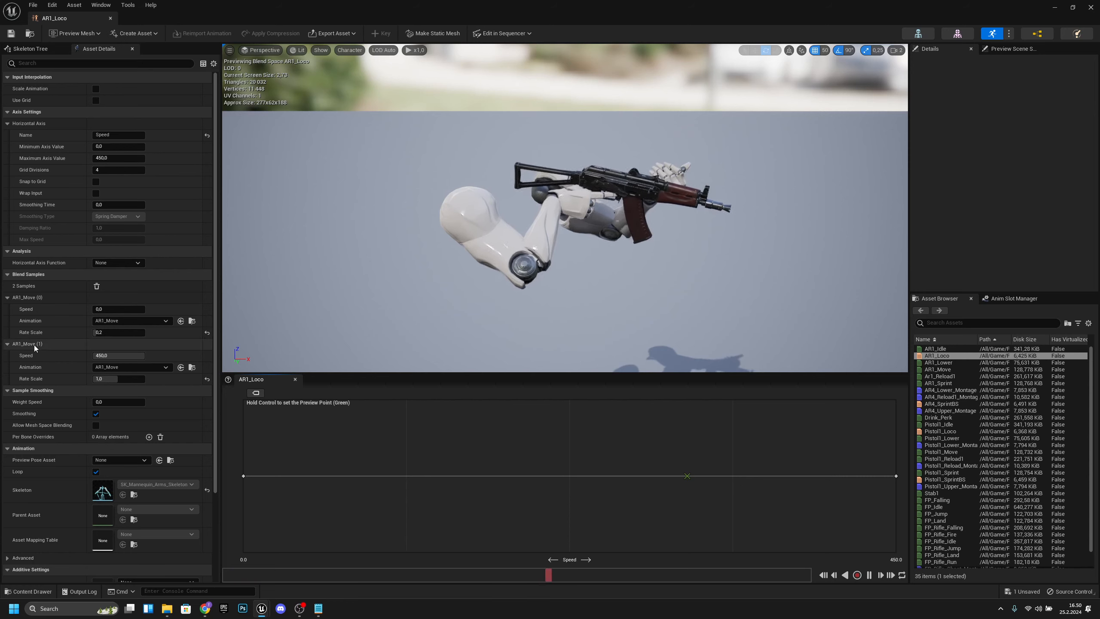
key("ctrl")
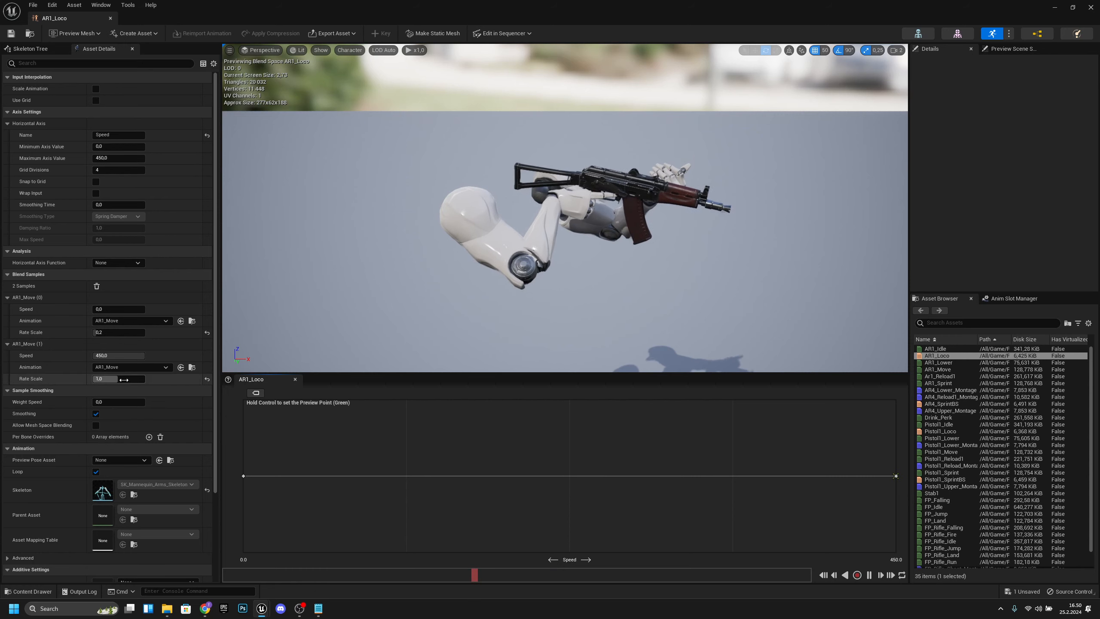
left_click(123, 379)
type(",5")
key("Return")
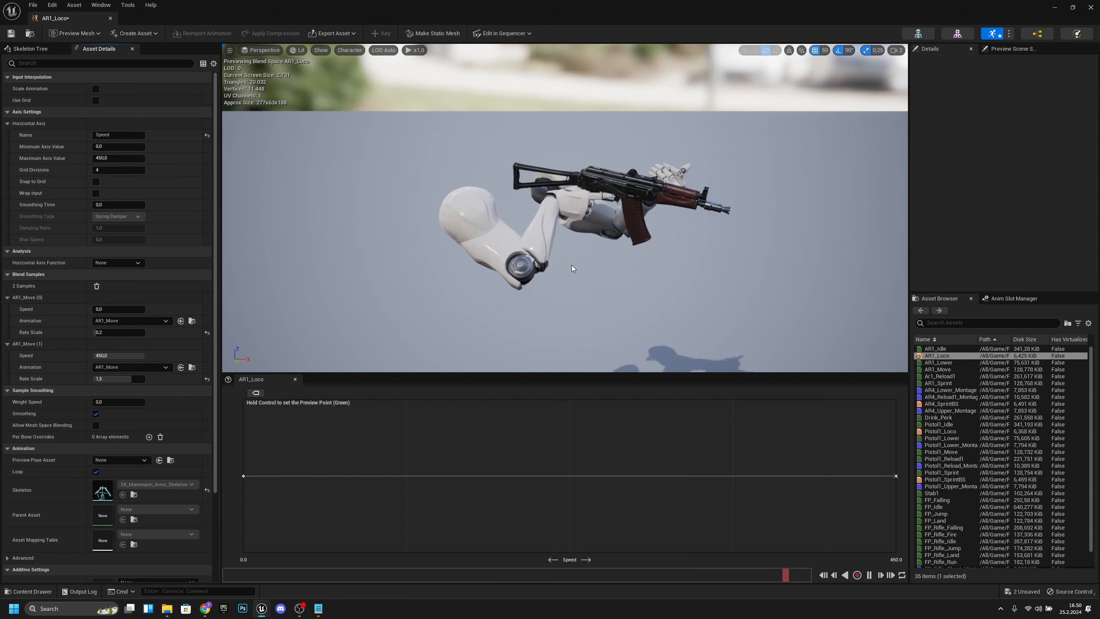
left_click(10, 34)
left_click(111, 18)
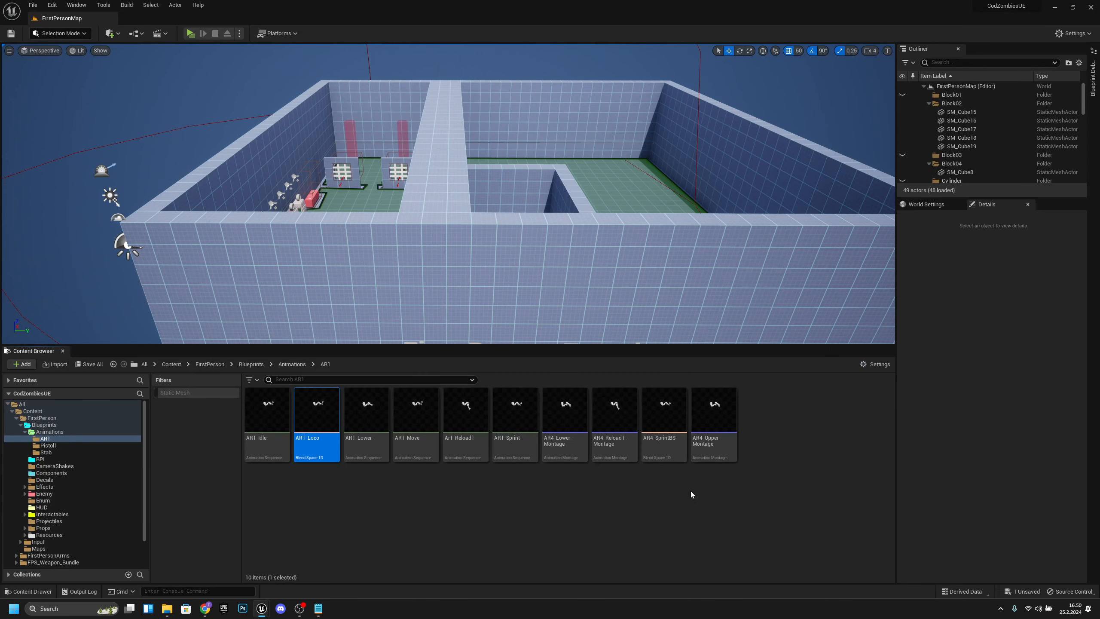
- Rename AR4_SprintBS as AR1_SprintBS, and set the rate scale of its speed 675 sample to 2.5, saving the blend space
left_click(667, 443)
left_click(669, 445)
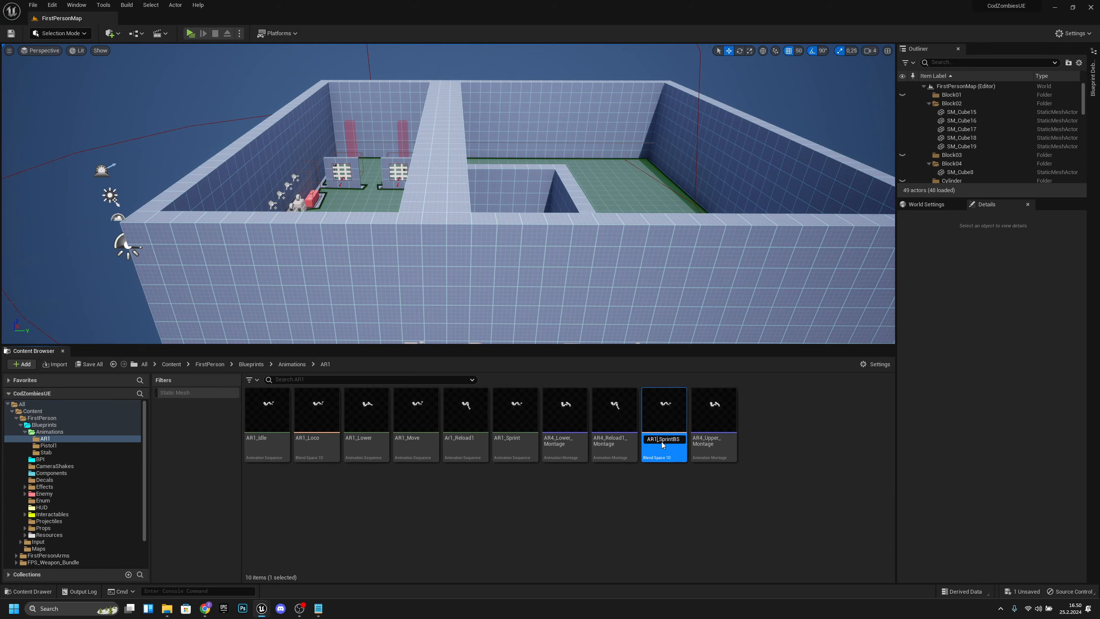
double_click(567, 427)
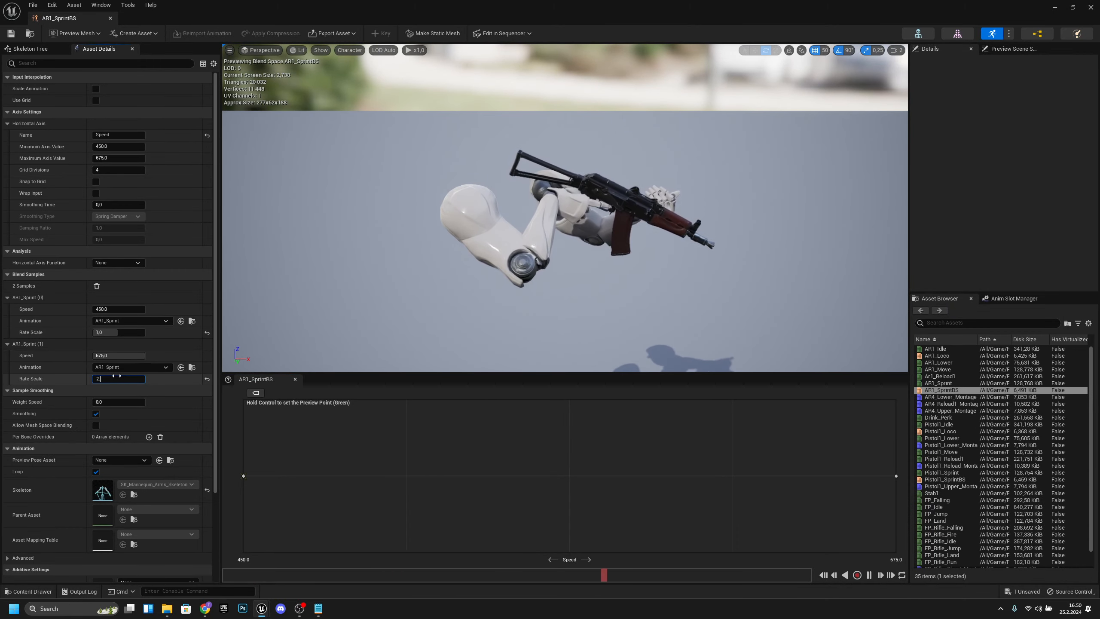
left_click_drag(106, 378, 116, 376)
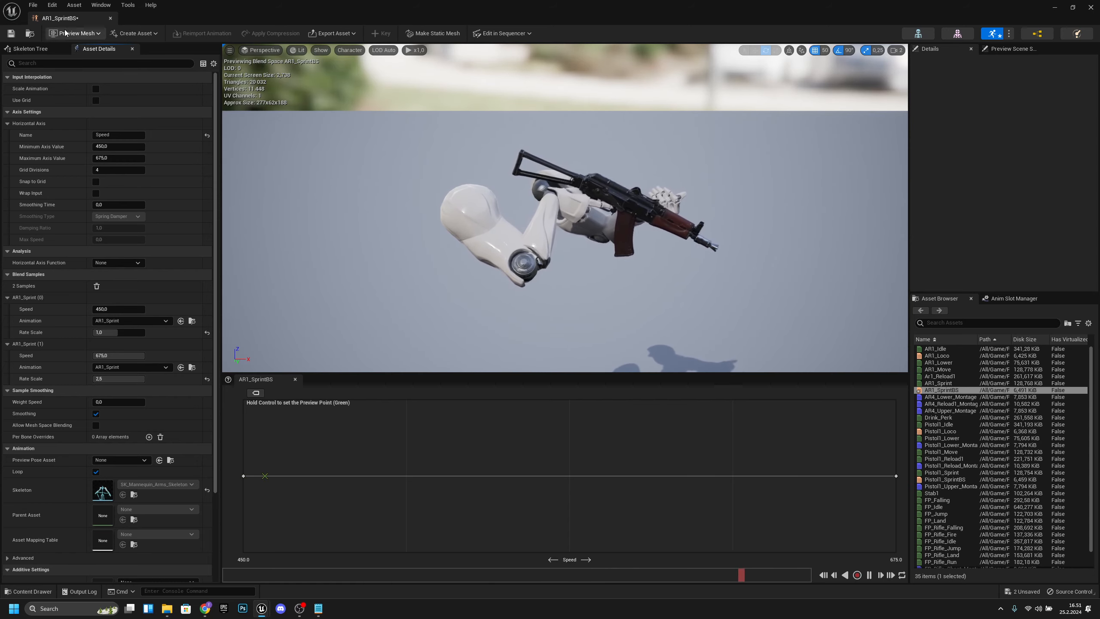
left_click(12, 33)
left_click(111, 18)
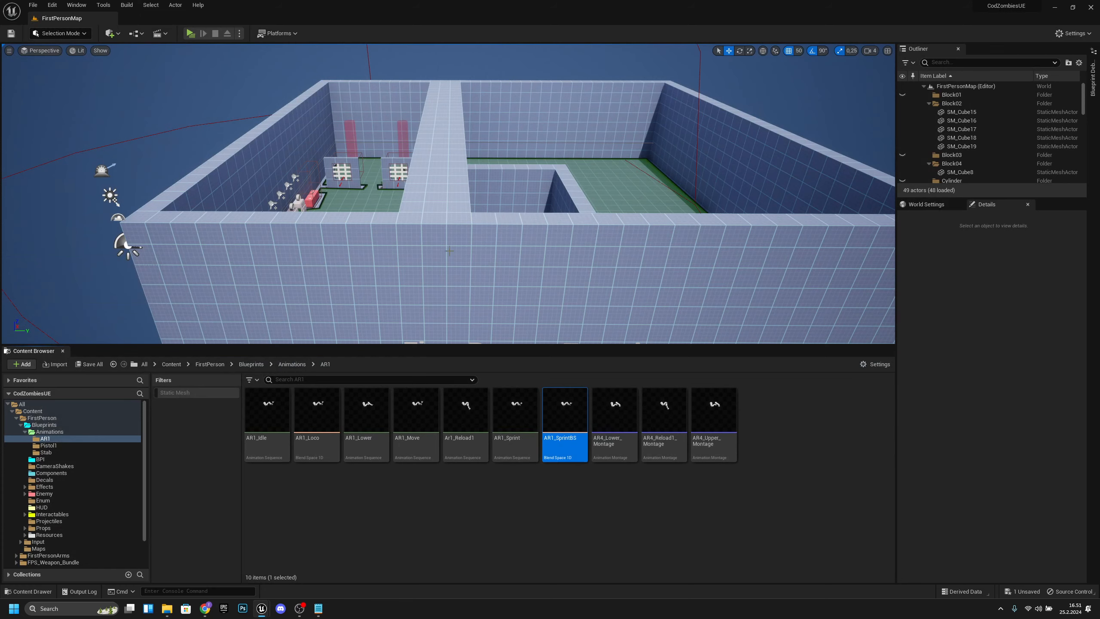
- Inspect AR4_Lower_Montage and create a new animation montage from the AR1_Lower sequence
double_click(617, 420)
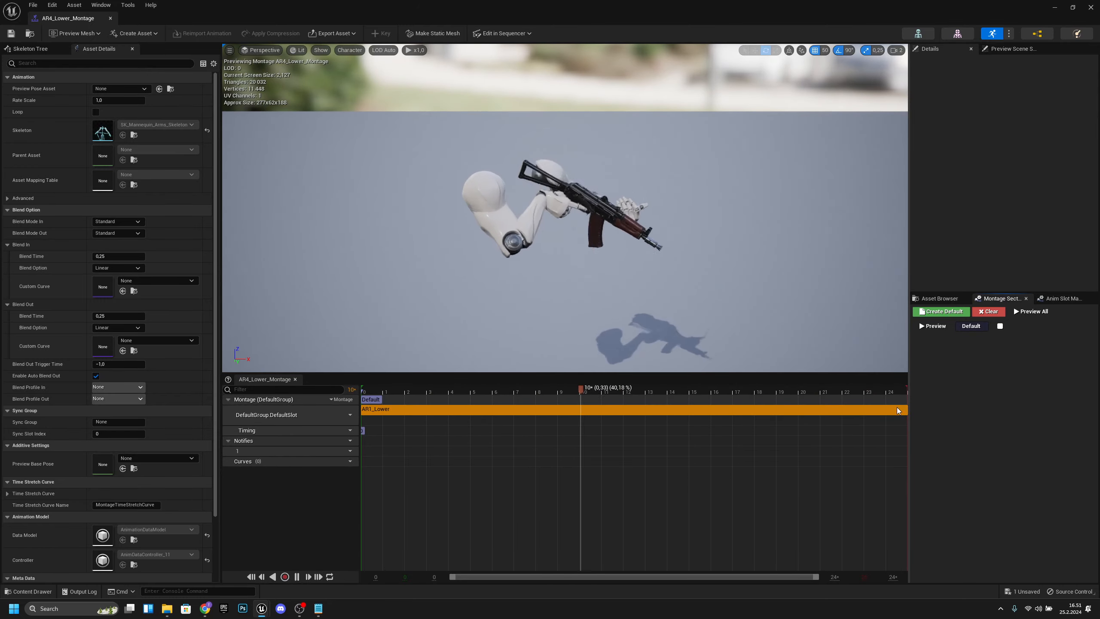
left_click(110, 18)
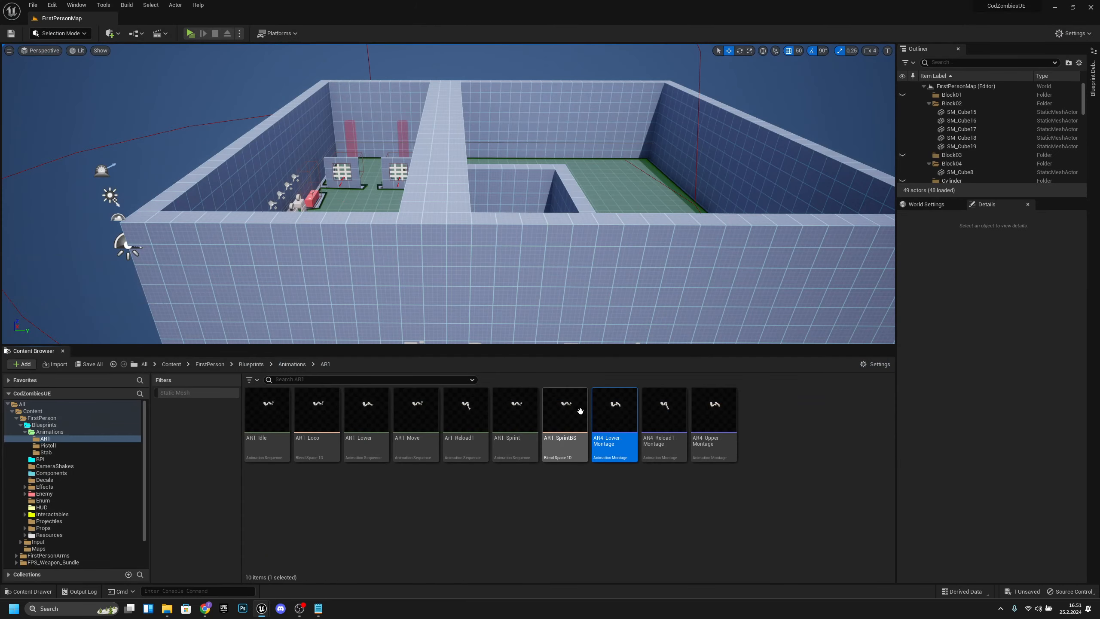
right_click(368, 432)
mouse_move(410, 125)
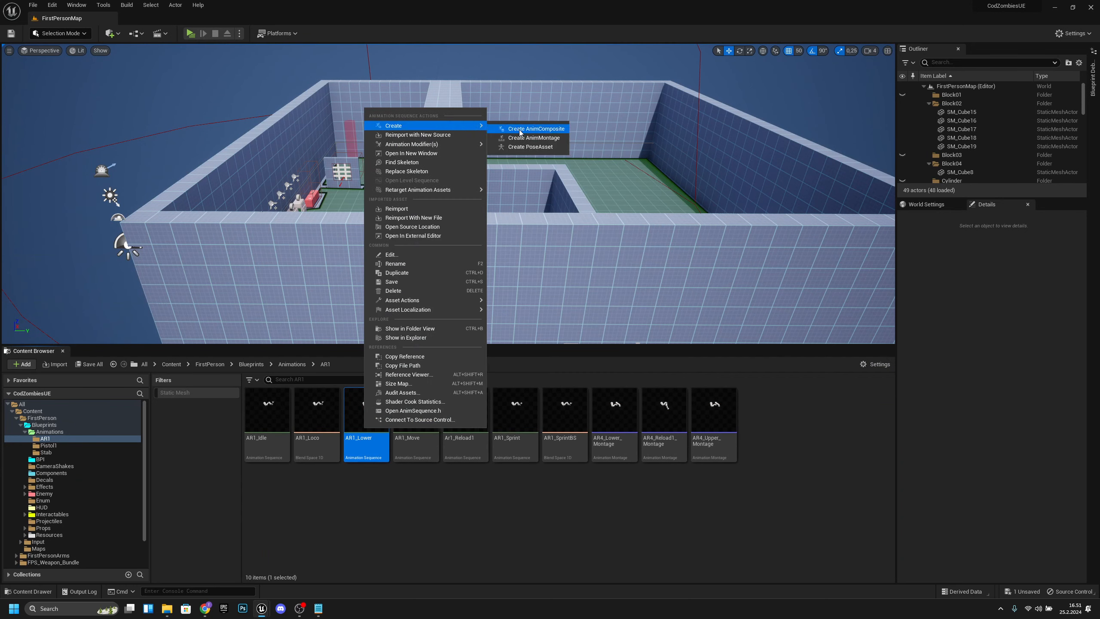
left_click(533, 138)
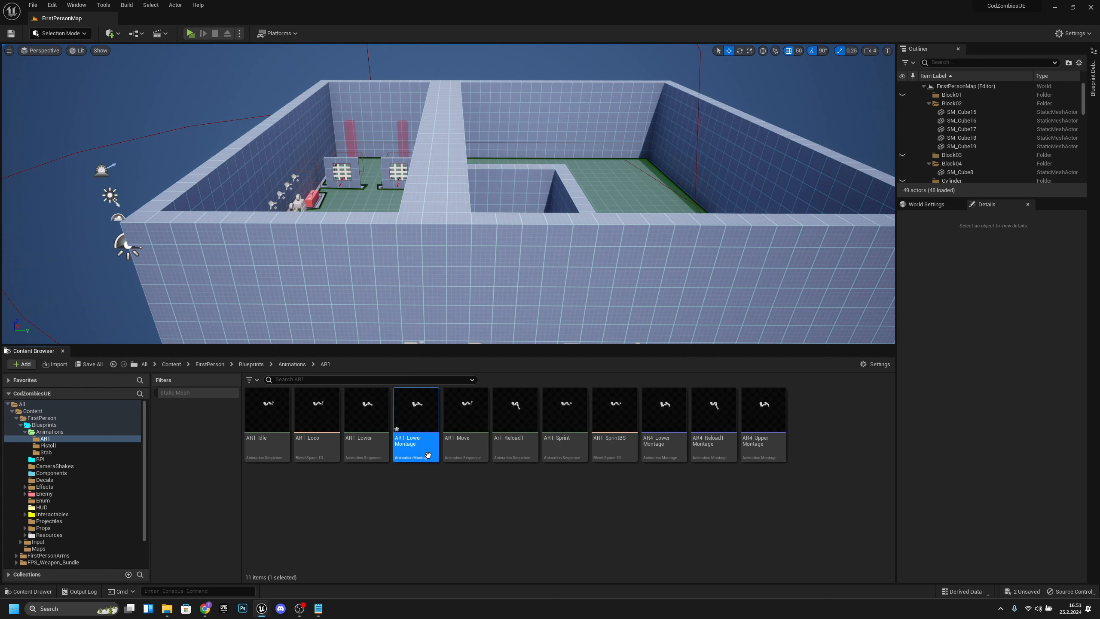
- Delete AR4_Lower_Montage and replace its references with AR1_Lower_Montage
left_click(668, 441)
key("Delete")
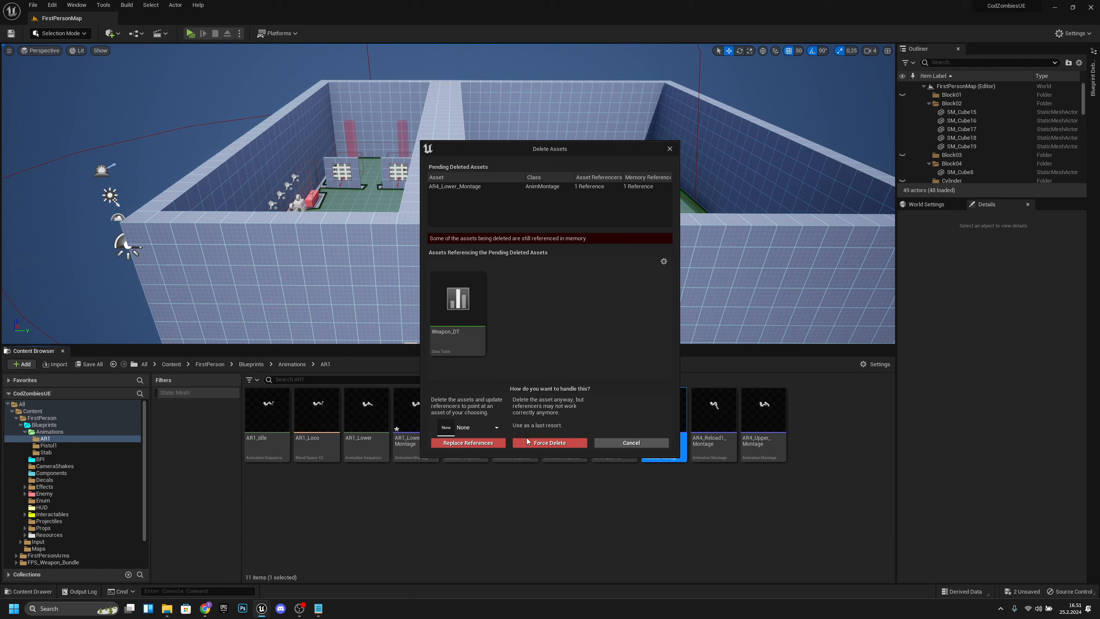
left_click(495, 431)
type("ar1_lowe")
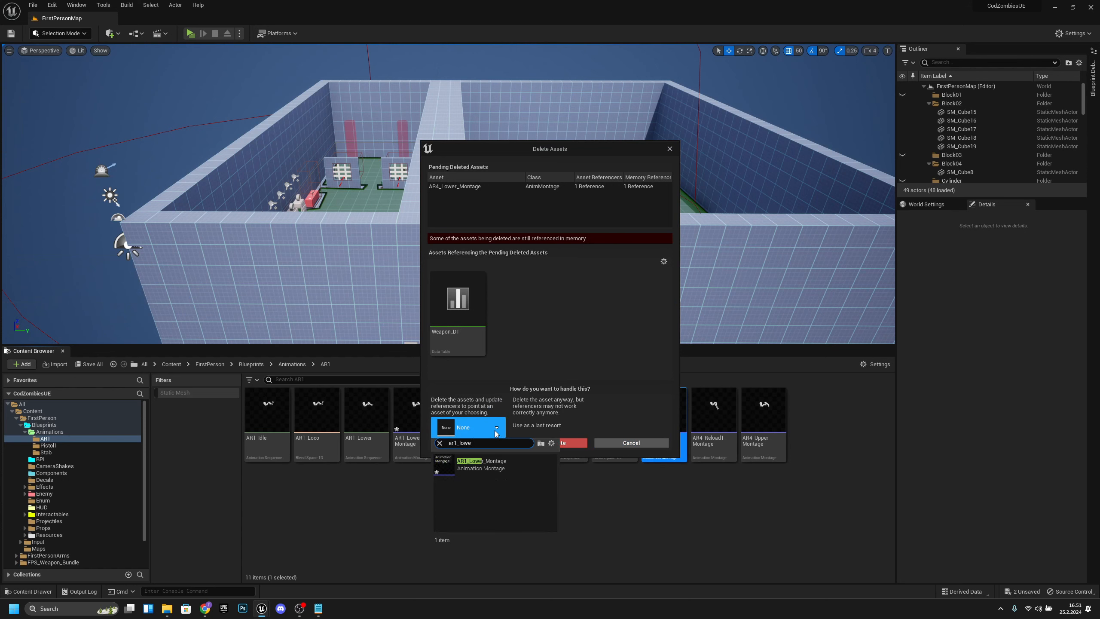
left_click(484, 469)
left_click(477, 443)
left_click(613, 325)
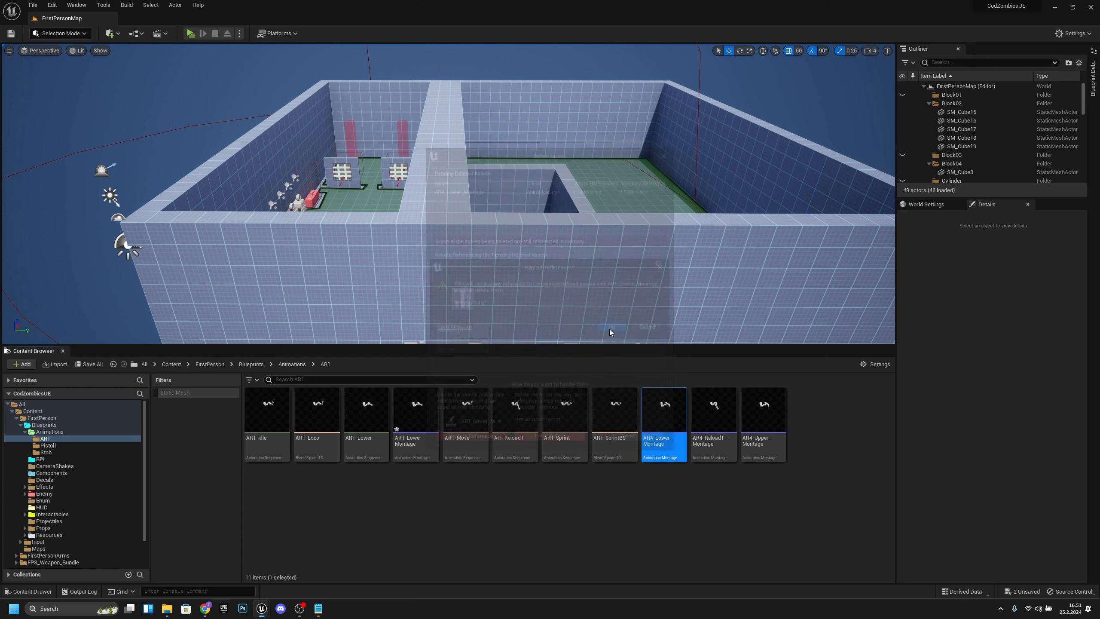
- Duplicate AR1_Lower_Montage in the AR1 folder and name the copy AR1_Upper_Montage
left_click(596, 401)
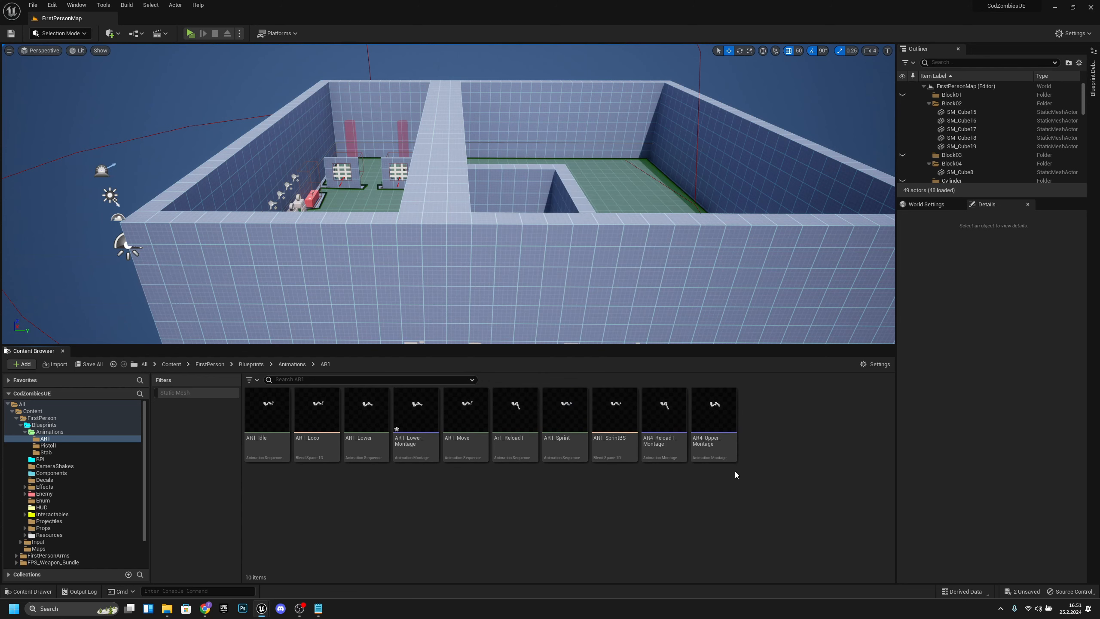
right_click(425, 441)
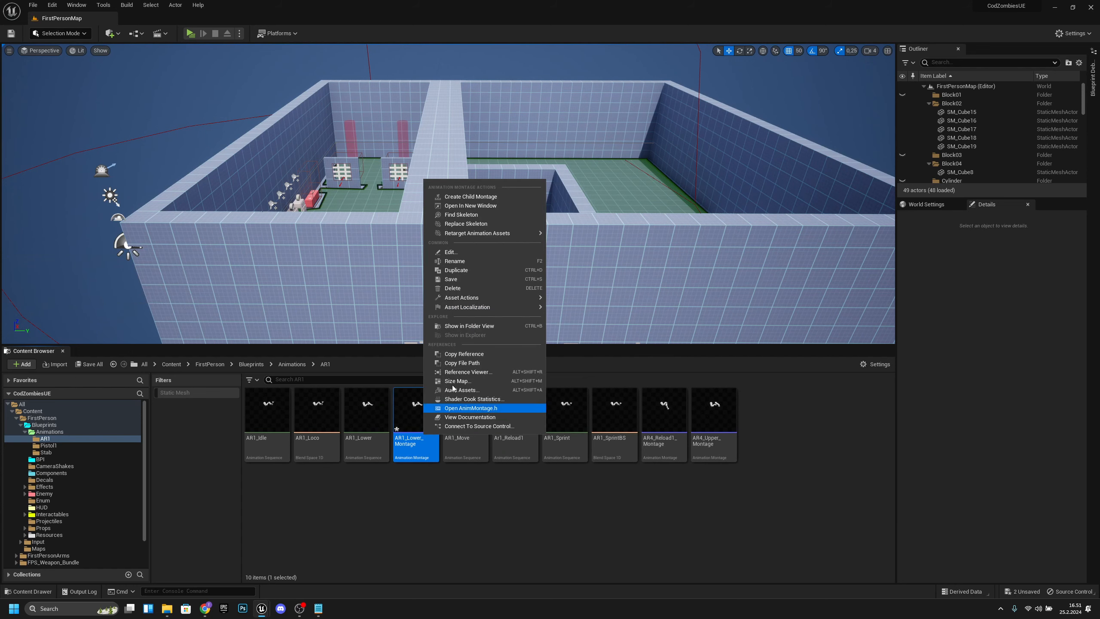
left_click(456, 270)
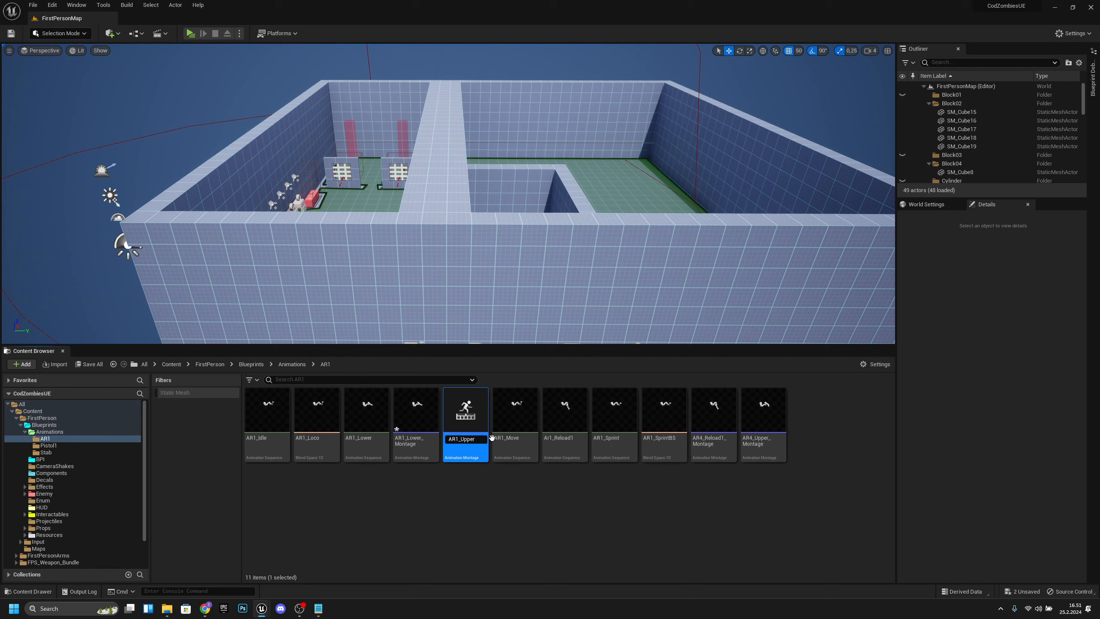
key("Return")
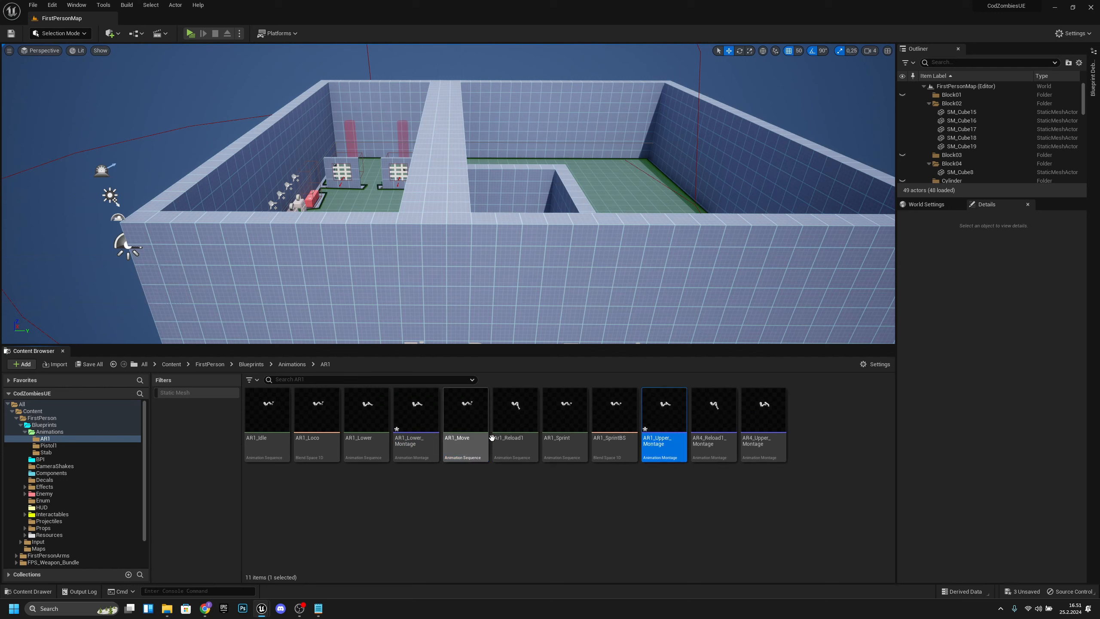
left_click(732, 517)
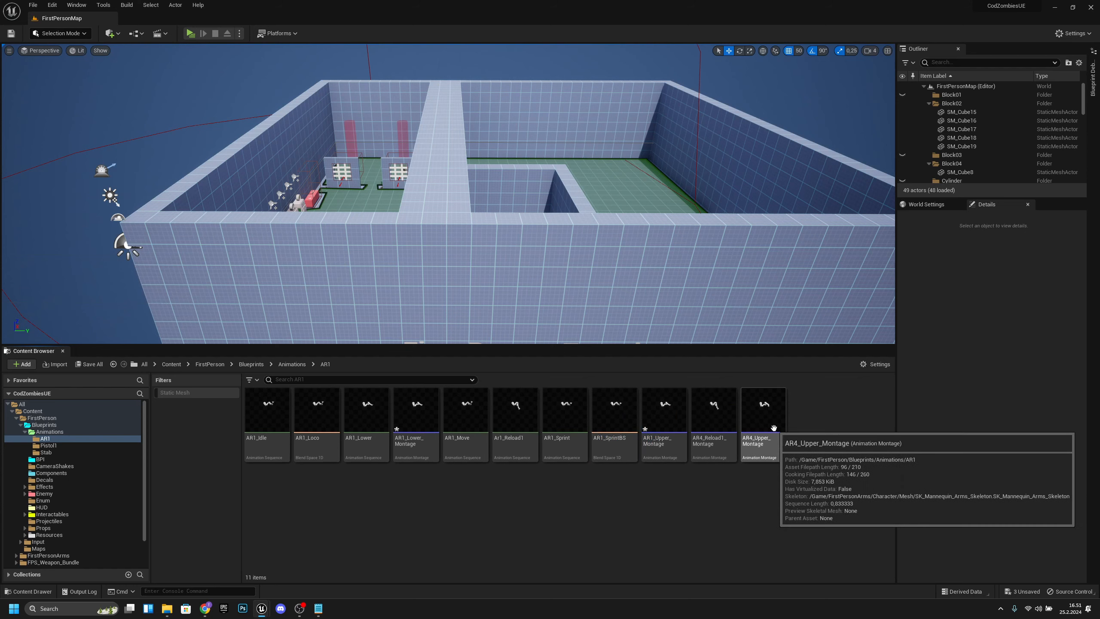
- Delete AR4_Upper_Montage and replace its references with AR1_Upper_Montage
left_click(757, 429)
key("Delete")
left_click(488, 428)
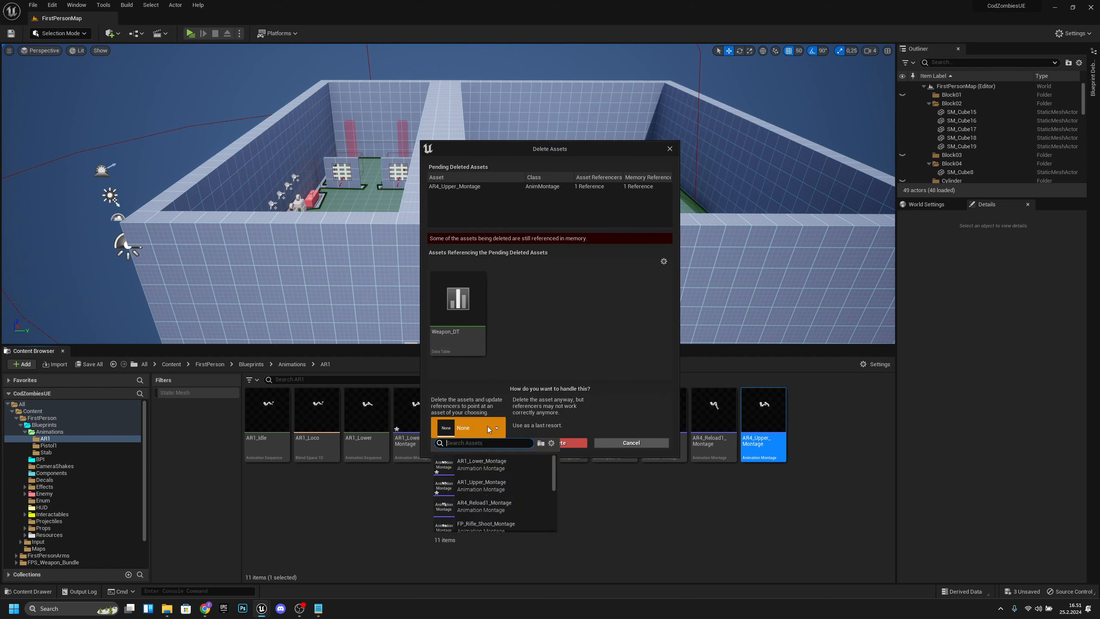
type("ar1 upp")
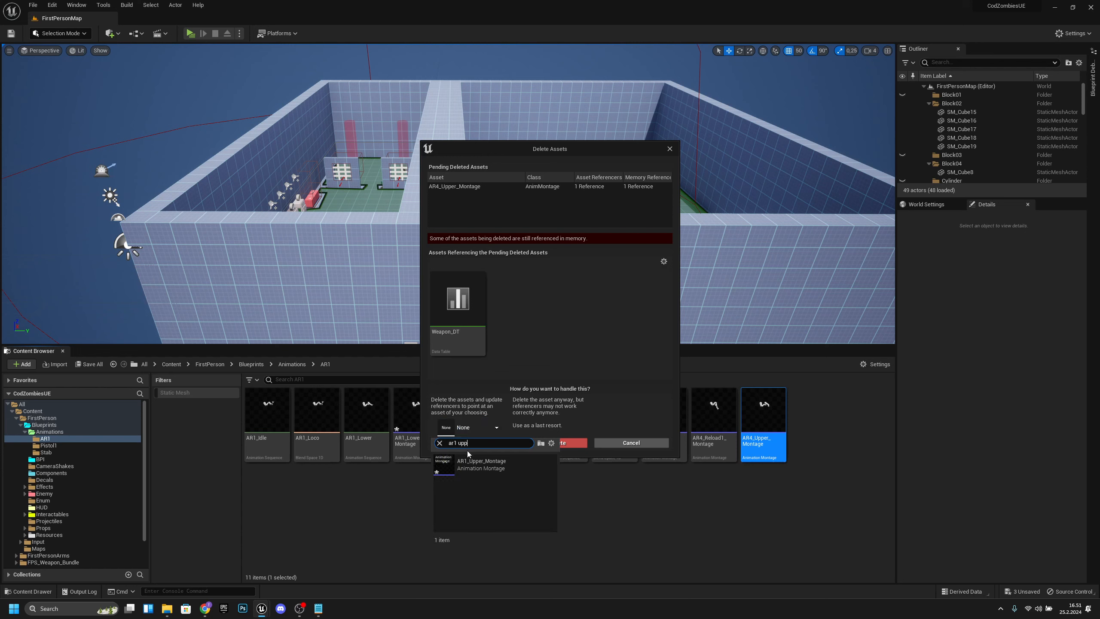
left_click(468, 462)
left_click(457, 443)
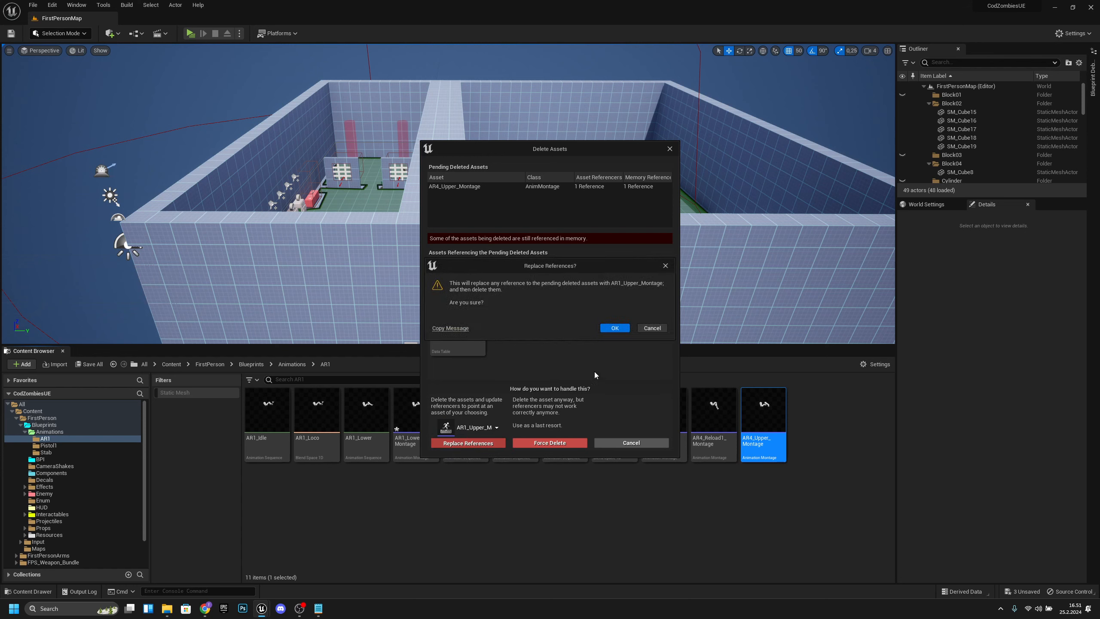
left_click(619, 328)
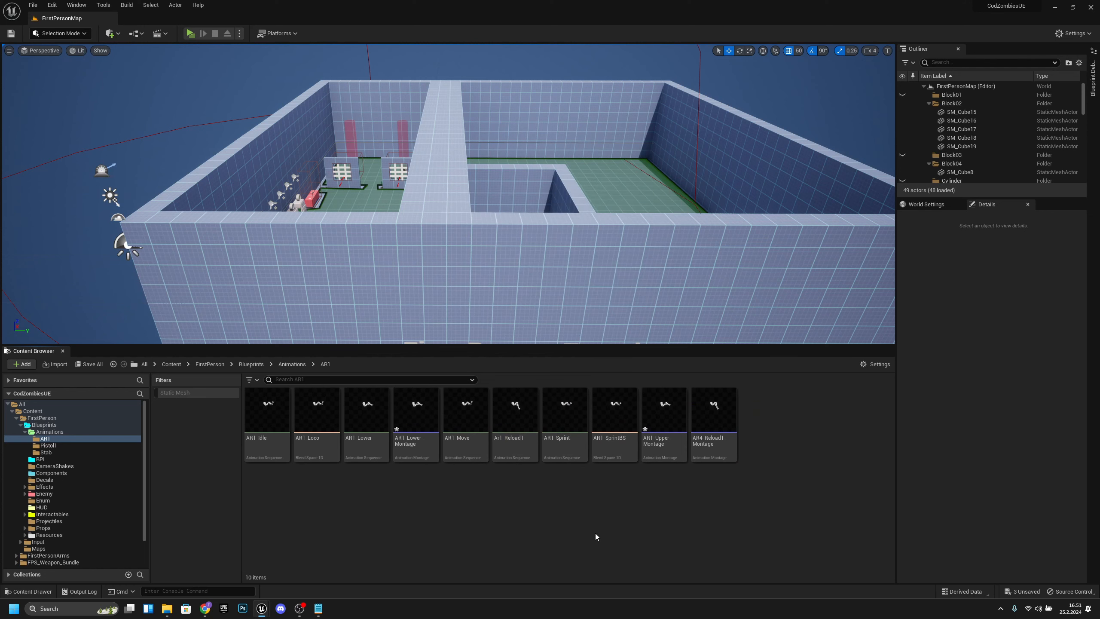
- Create a new animation montage from the Ar1_Reload1 sequence
mouse_move(515, 425)
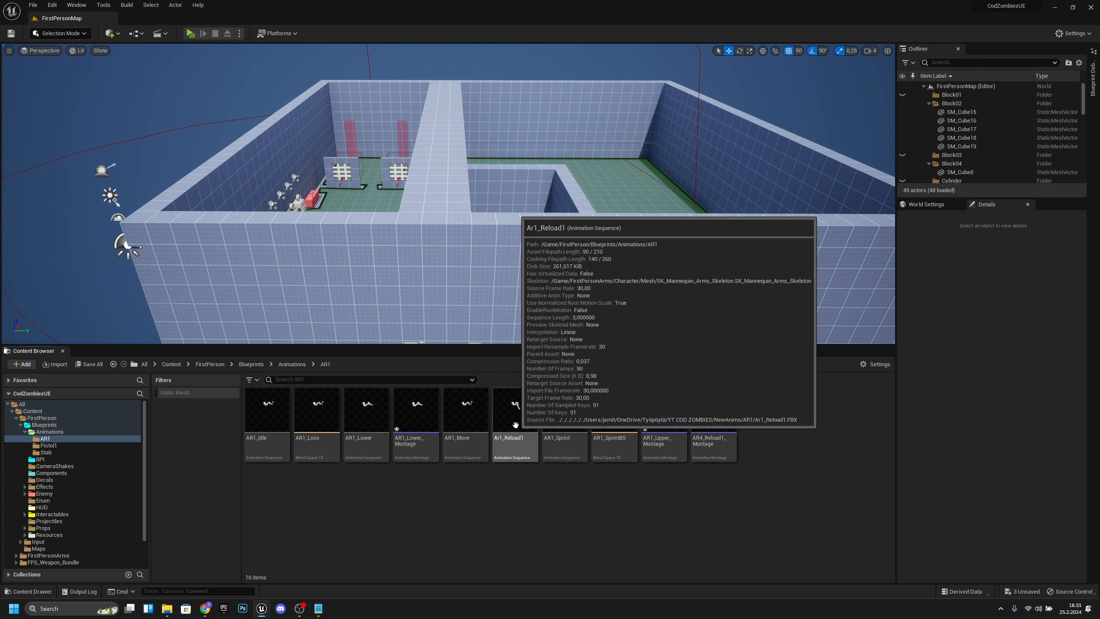
right_click(520, 424)
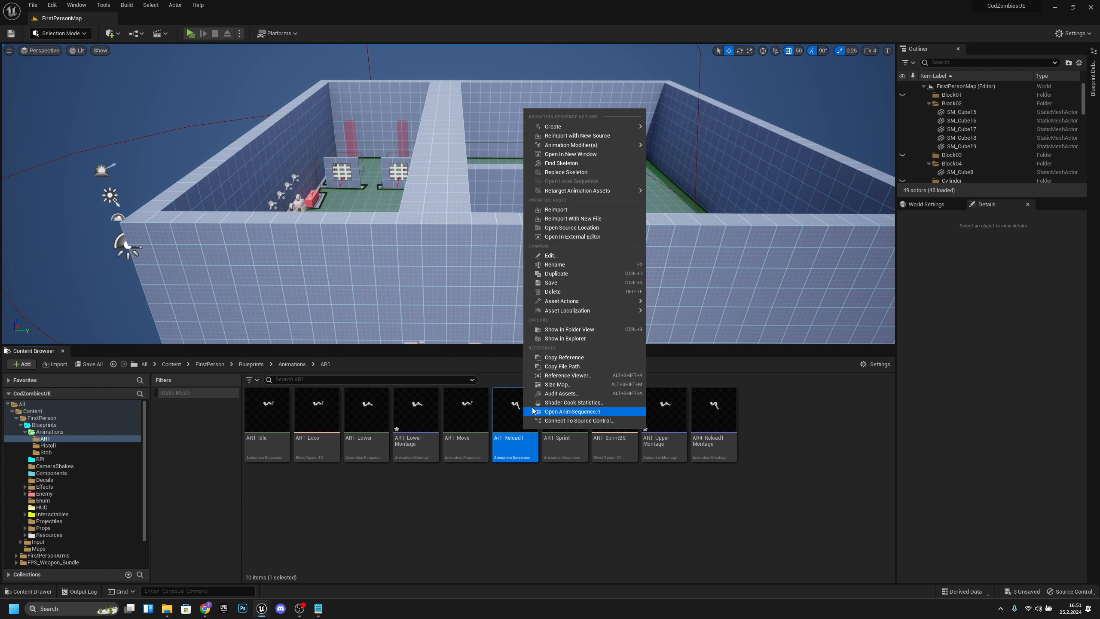
mouse_move(563, 126)
left_click(695, 136)
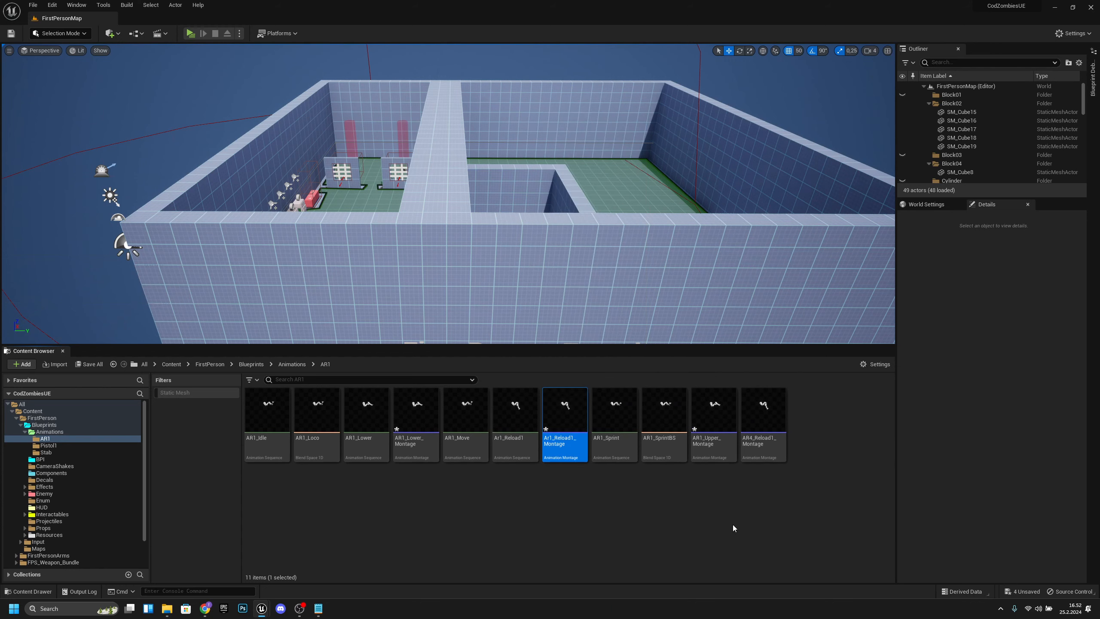
- Delete AR4_Reload1_Montage and replace its references with Ar1_Reload1_Montage
left_click(773, 429)
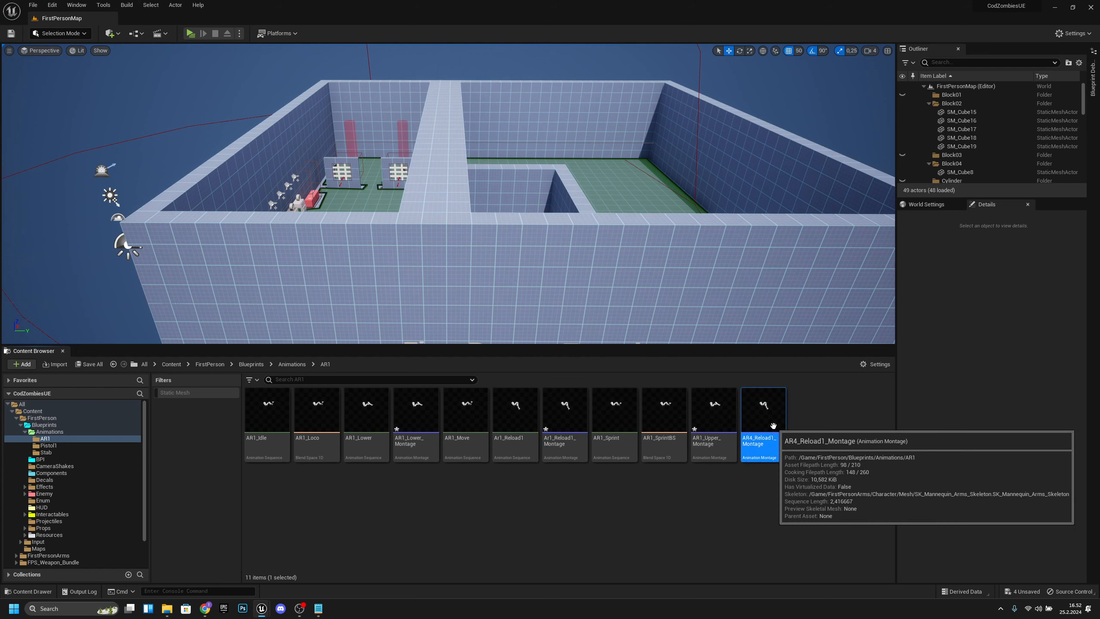
key("Delete")
left_click(484, 433)
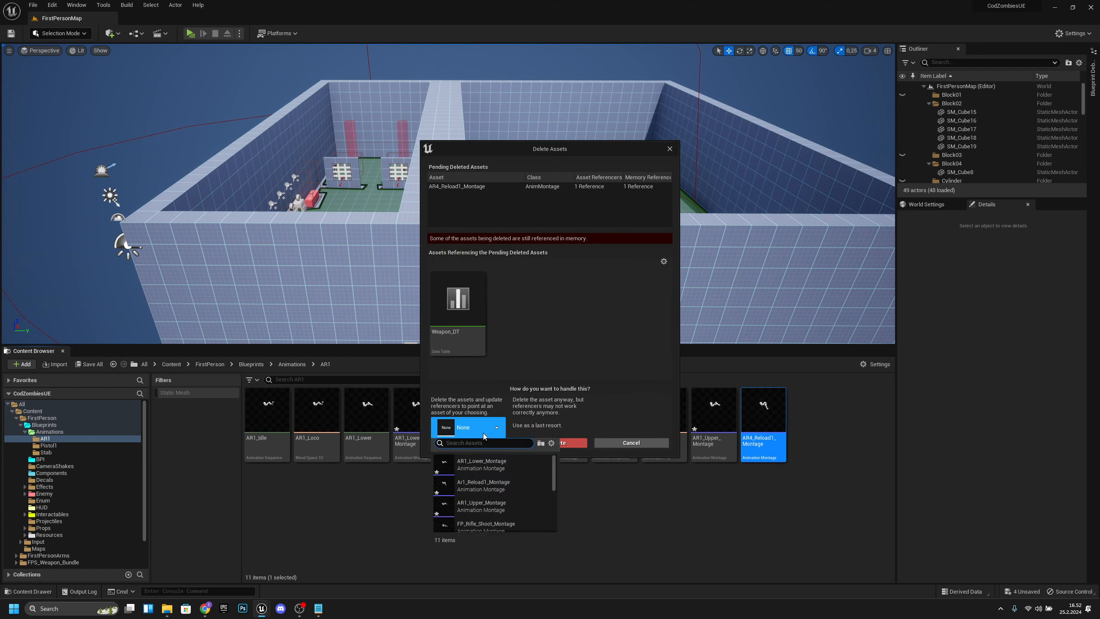
type("ar1_re")
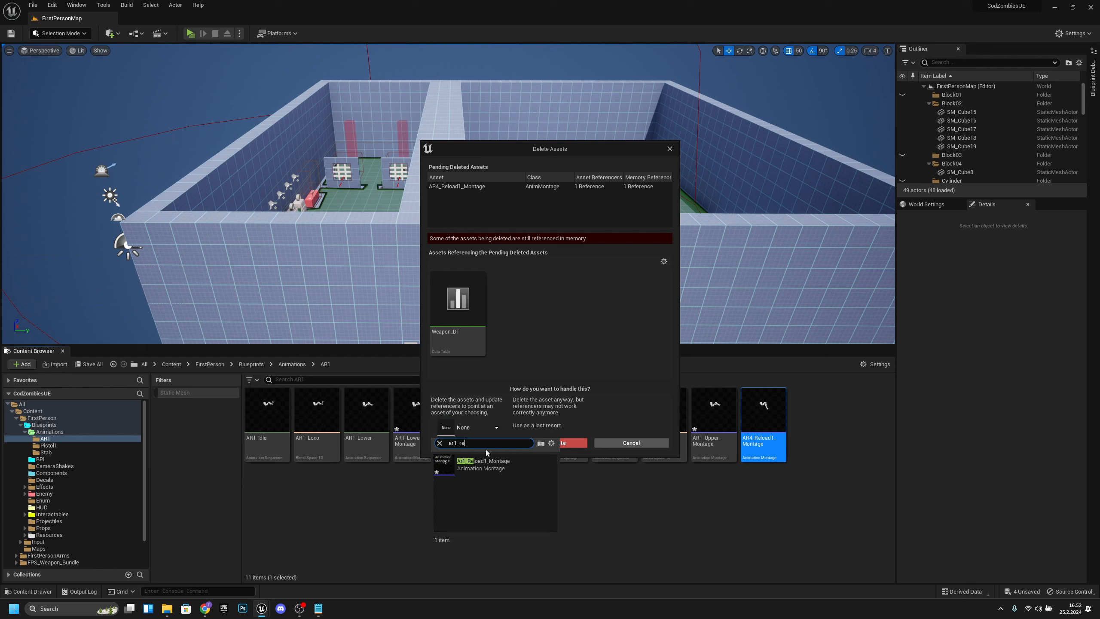
left_click(483, 484)
left_click(457, 443)
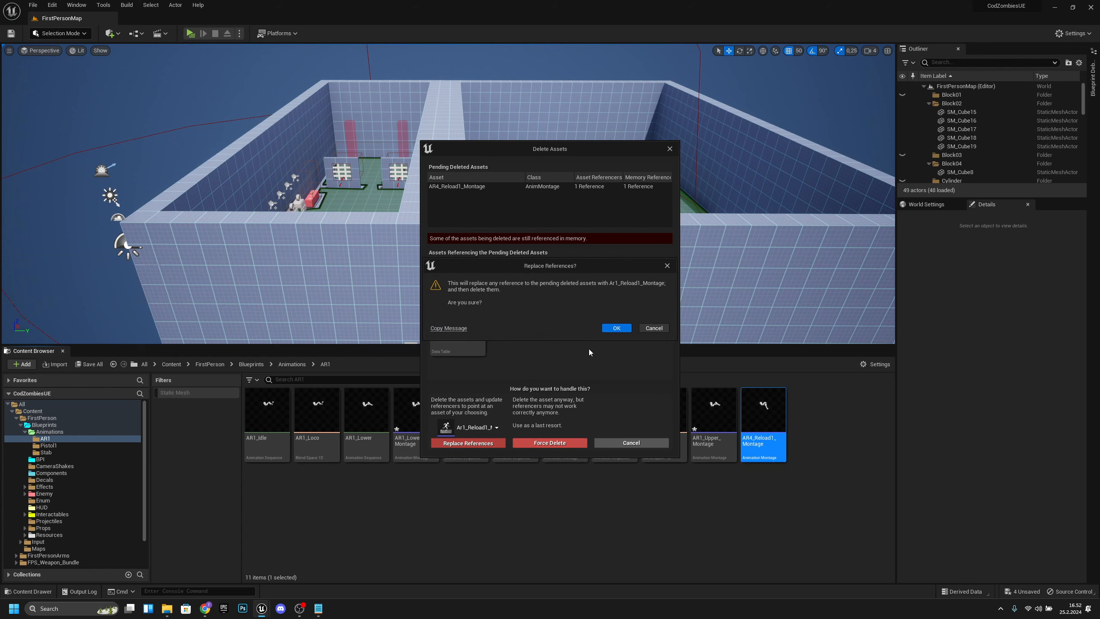
left_click(614, 332)
left_click(569, 402)
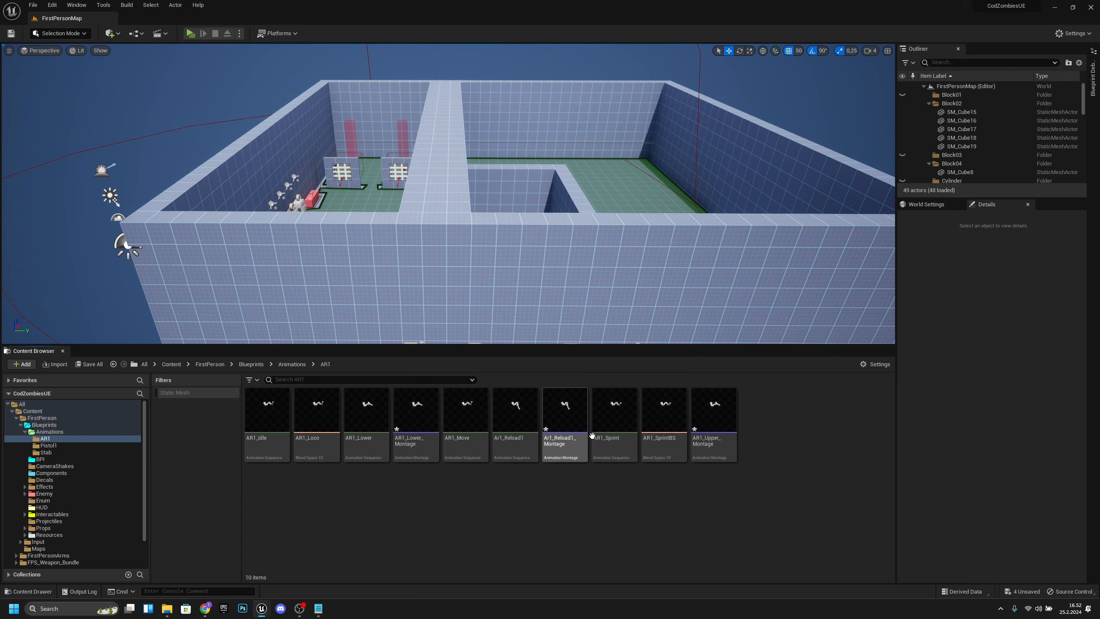
- Add a notify at about frame 72 of Ar1_Reload1_Montage, near the end of the reload, and save all assets
double_click(567, 414)
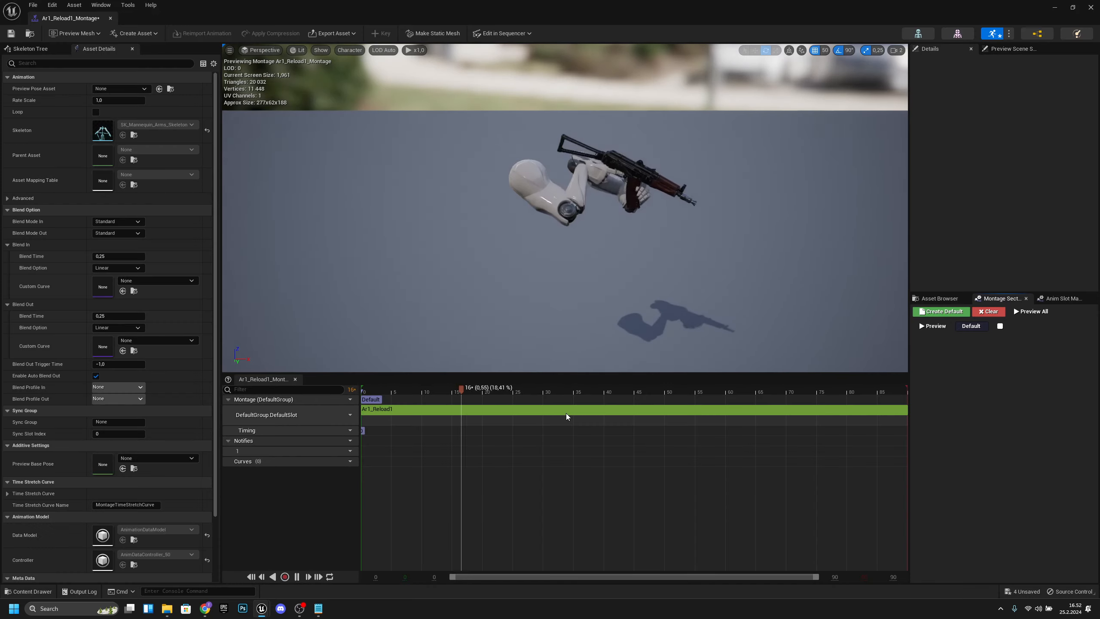
left_click_drag(425, 392, 597, 394)
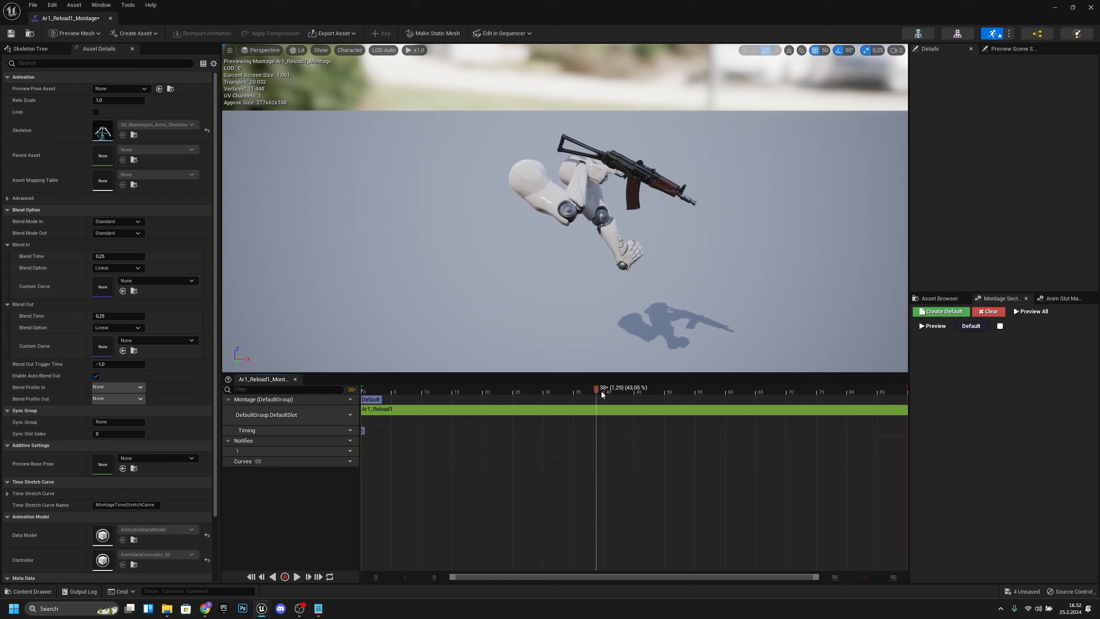
left_click_drag(602, 394, 799, 403)
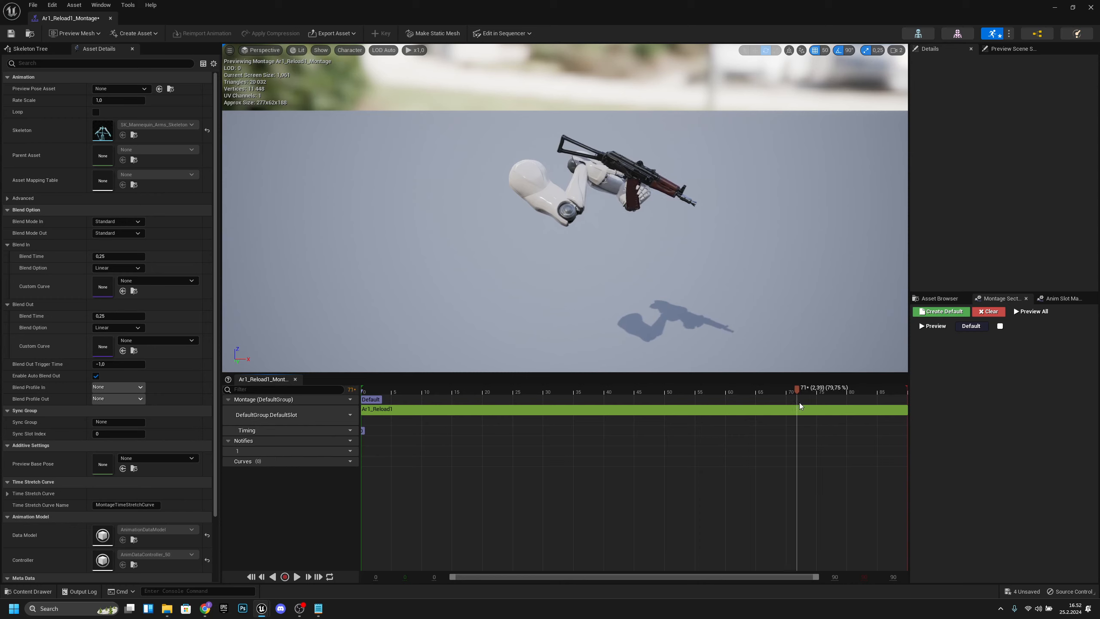
right_click(800, 449)
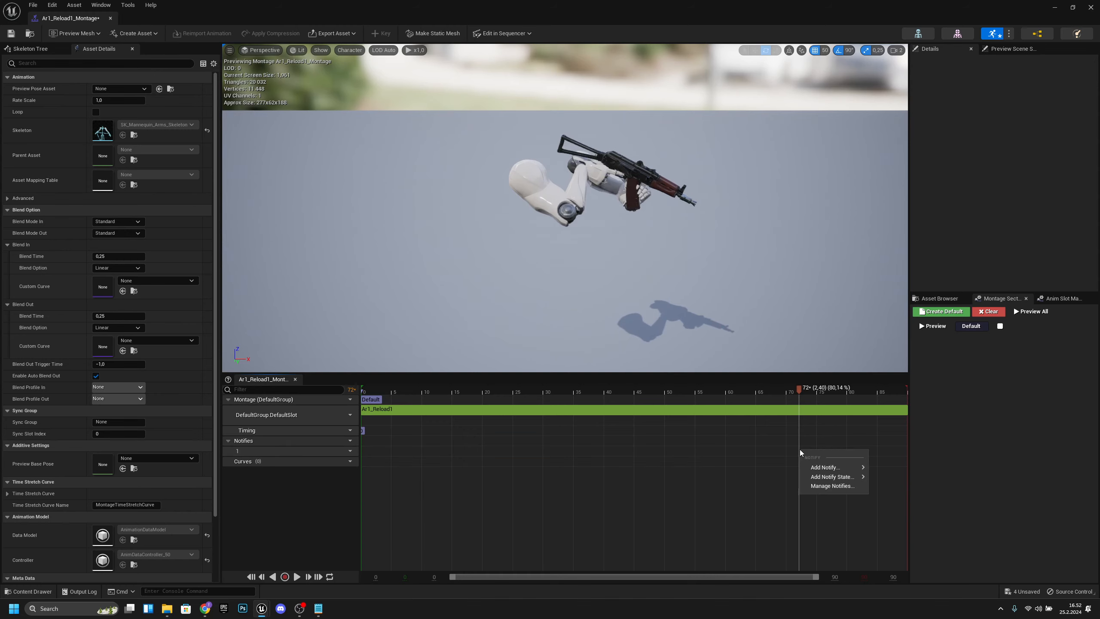
mouse_move(839, 469)
left_click(911, 518)
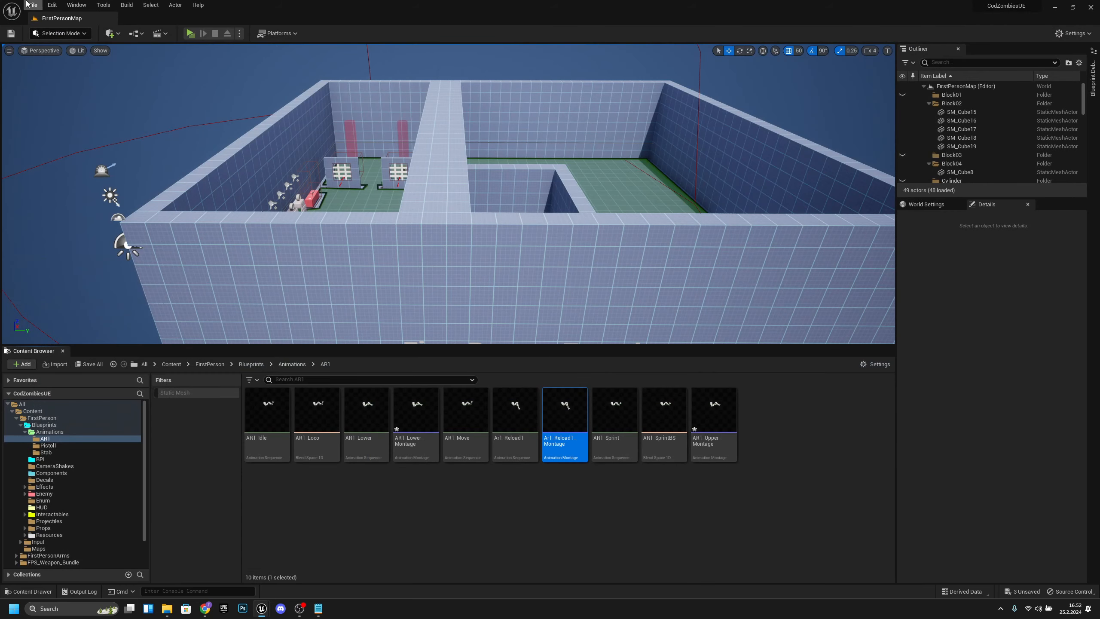
left_click(27, 3)
left_click(84, 98)
- In the Pistol1 folder, set the rate scale of Pistol1_Loco's speed 450 sample to 1.5, saving and closing the blend space
left_click(292, 364)
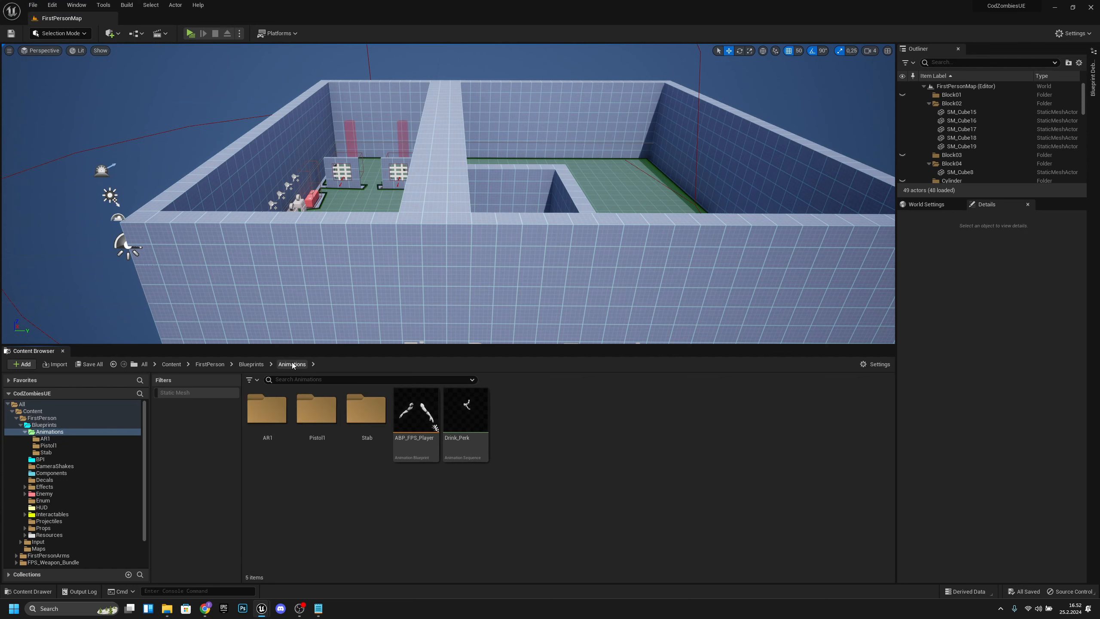
double_click(326, 429)
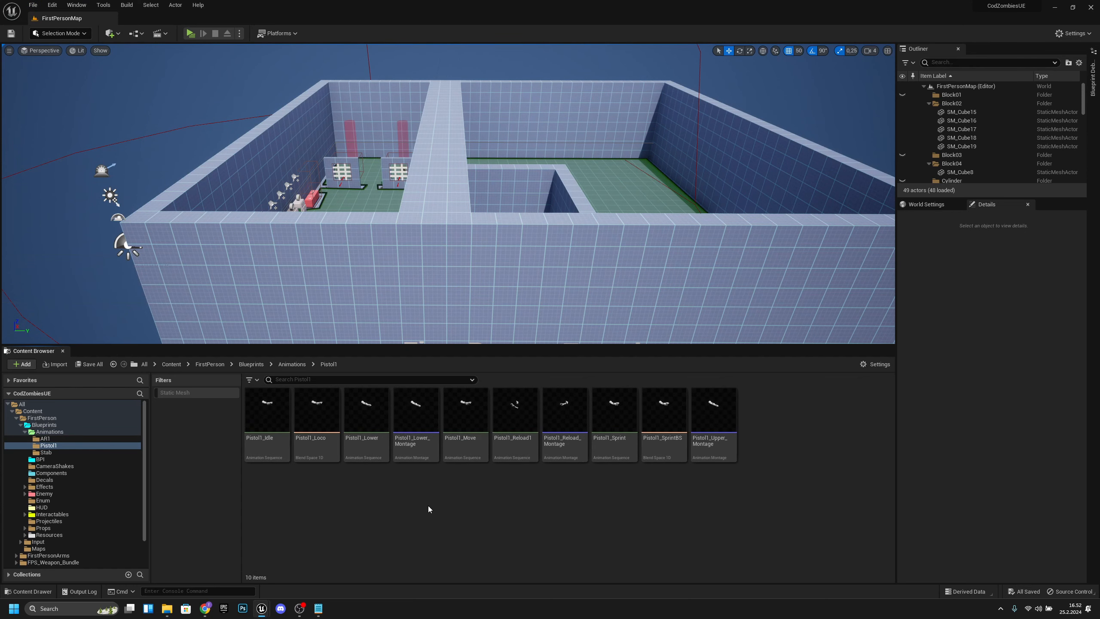
double_click(320, 416)
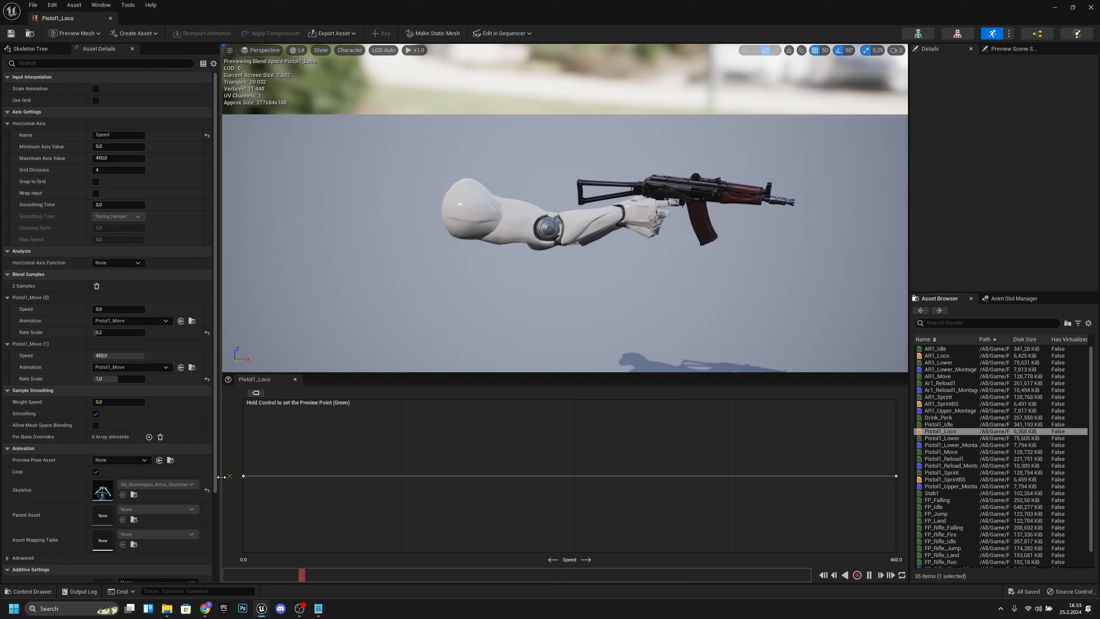
left_click(126, 378)
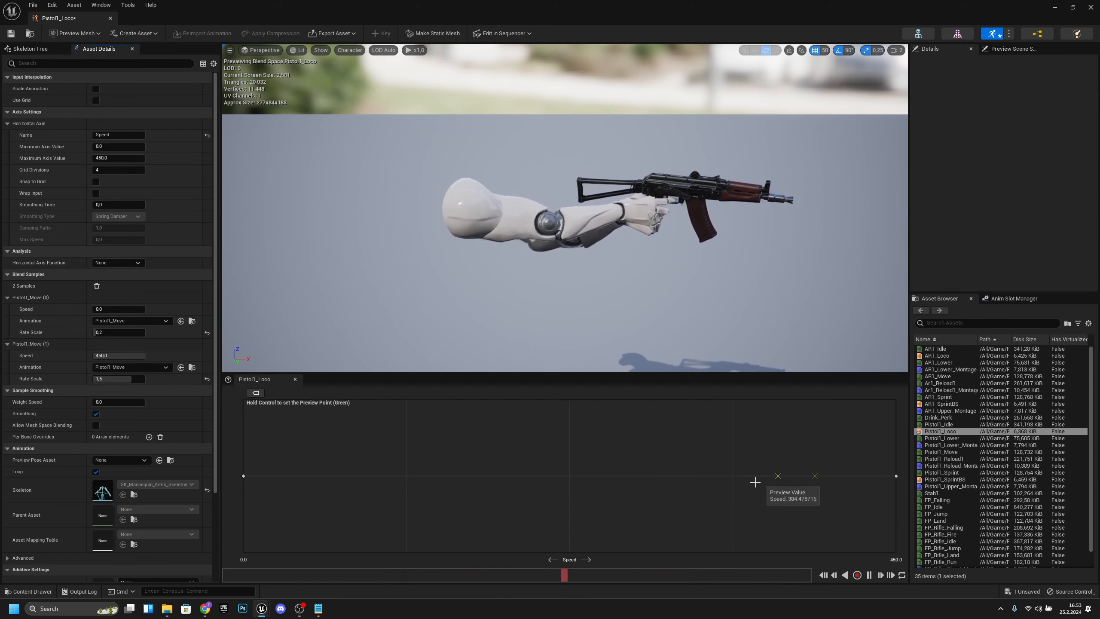
left_click(11, 34)
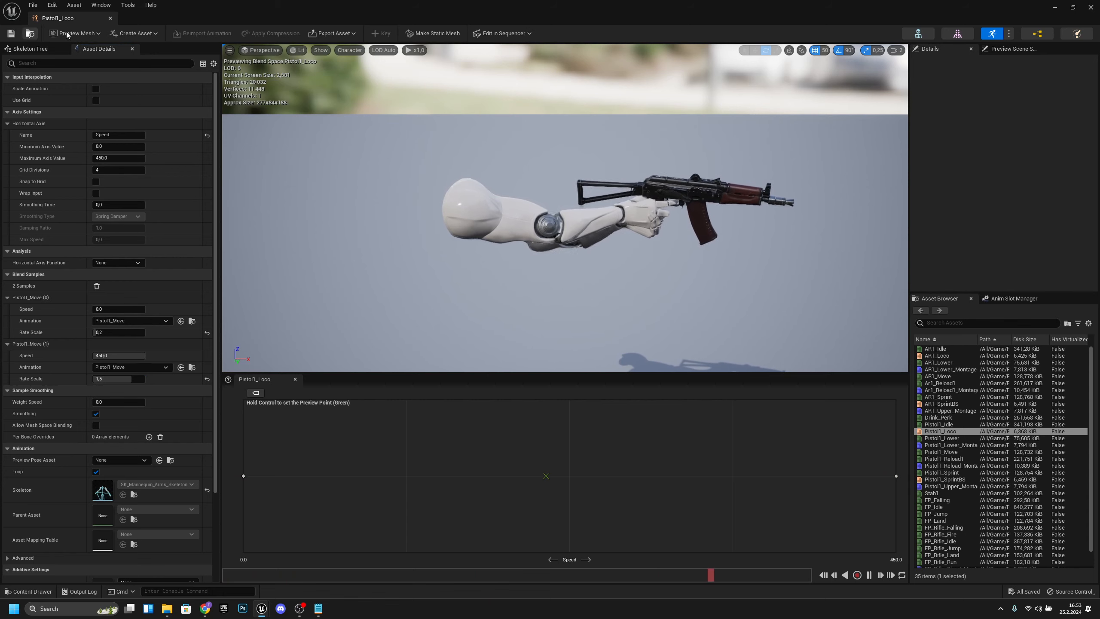
left_click(111, 18)
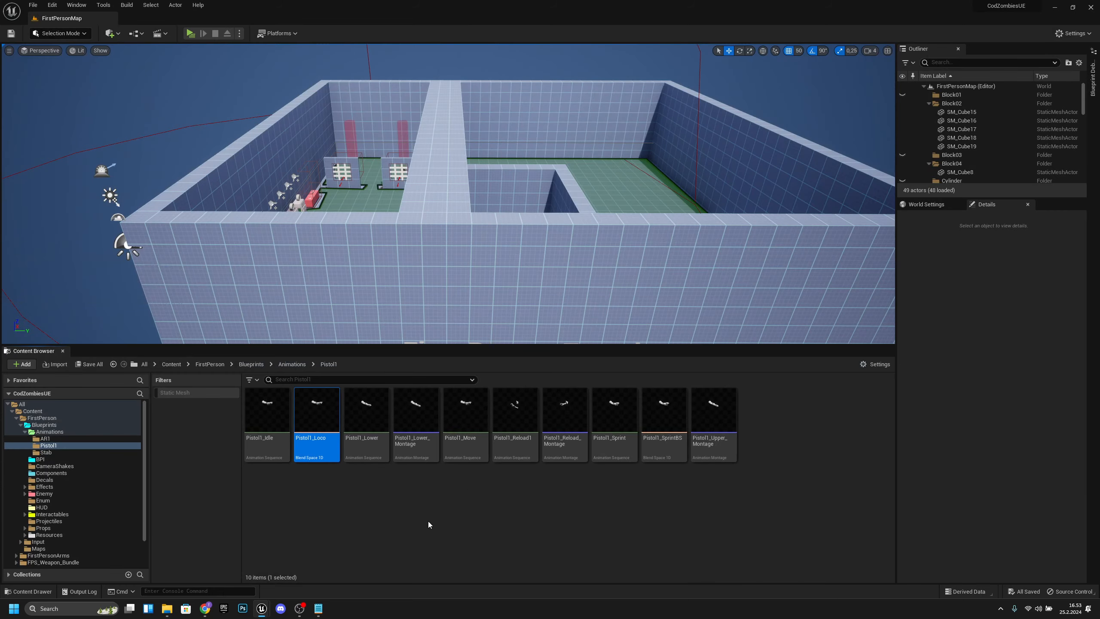
- Rename the old Pistol1_Lower_Montage as Lower
left_click(418, 437)
key("F2")
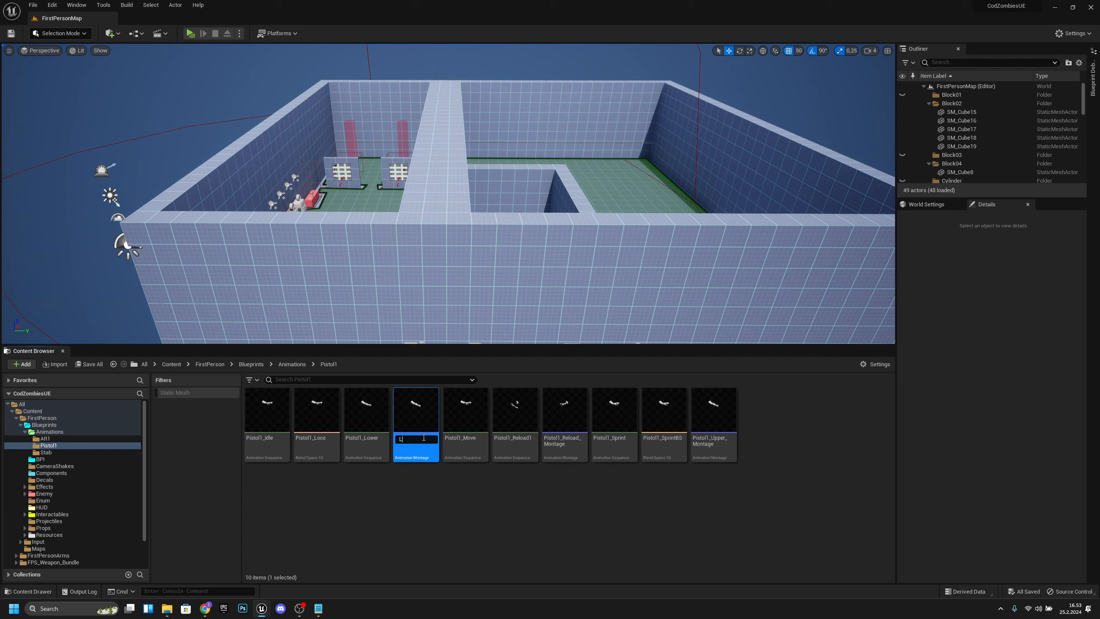
type("Lower")
key("Return")
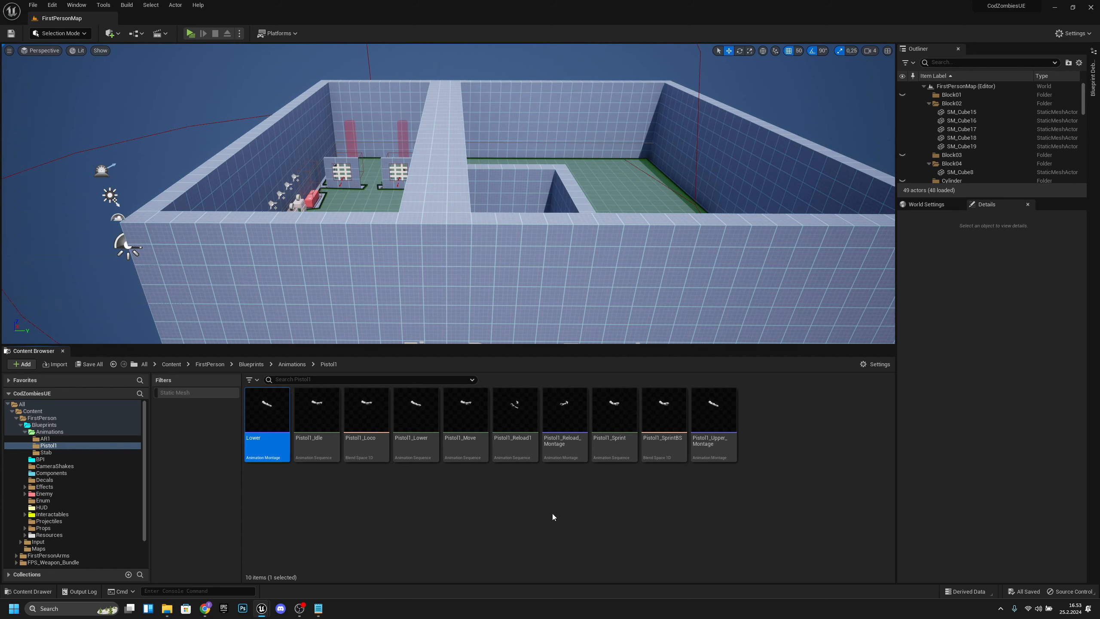
left_click(523, 525)
- Create a new animation montage from the Pistol1_Lower sequence
right_click(419, 422)
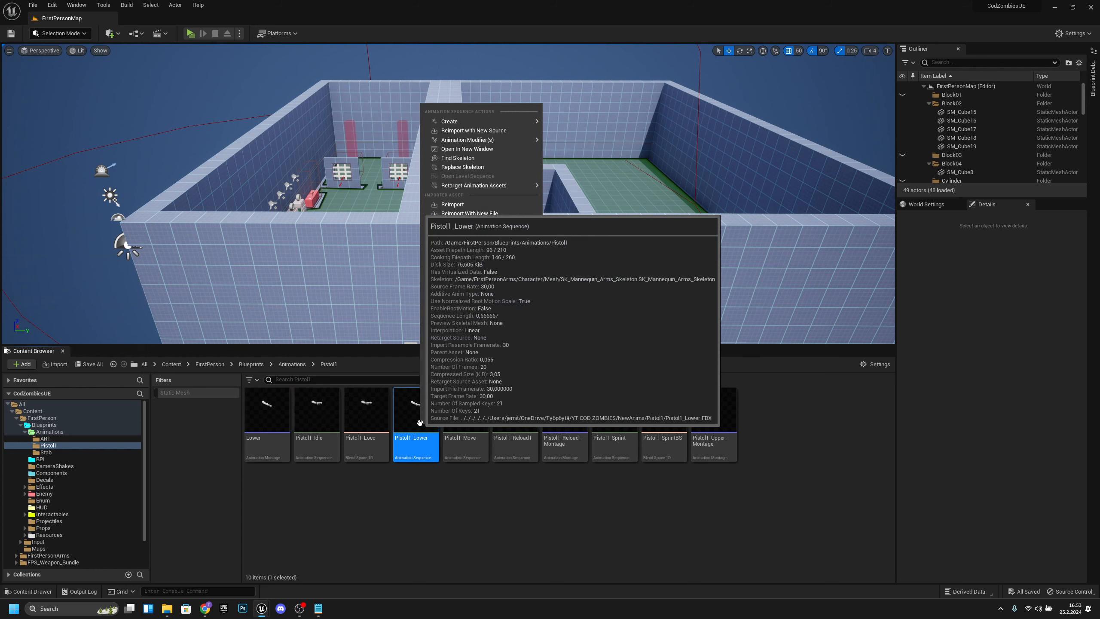
mouse_move(488, 121)
left_click(585, 134)
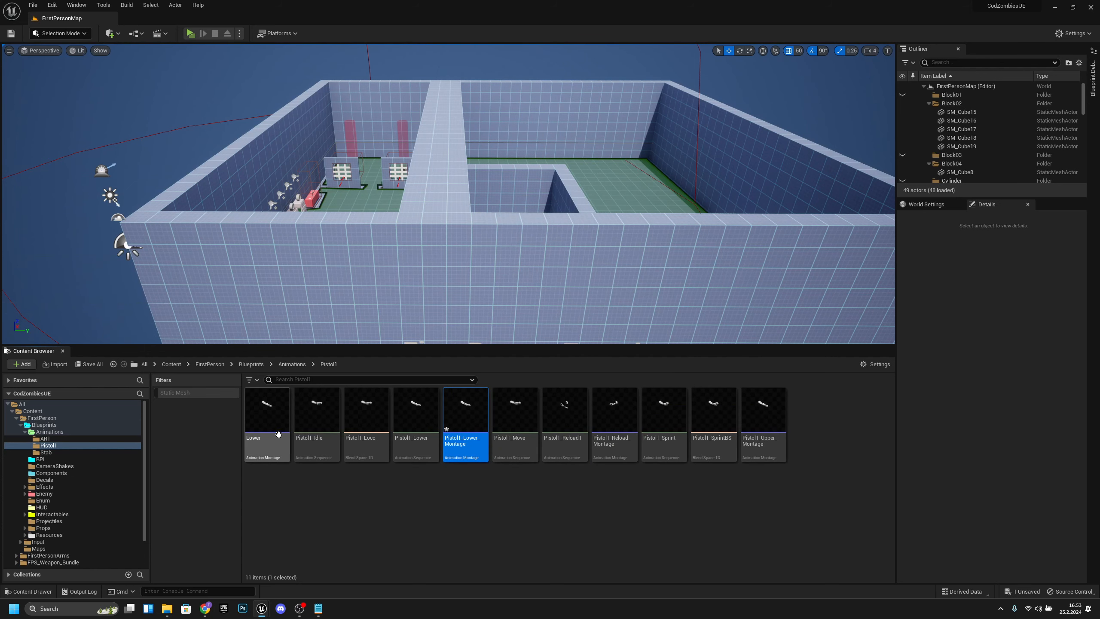
- Delete the old Lower montage, replacing its references with Pistol1_Lower_Montage and saving the affected assets
left_click(248, 450)
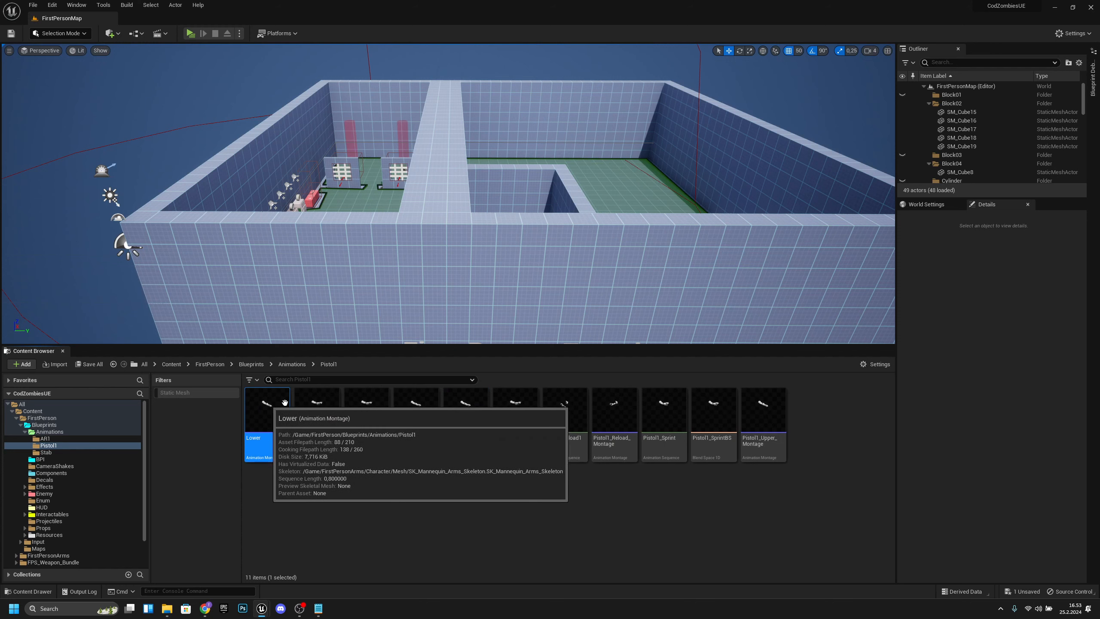
key("Delete")
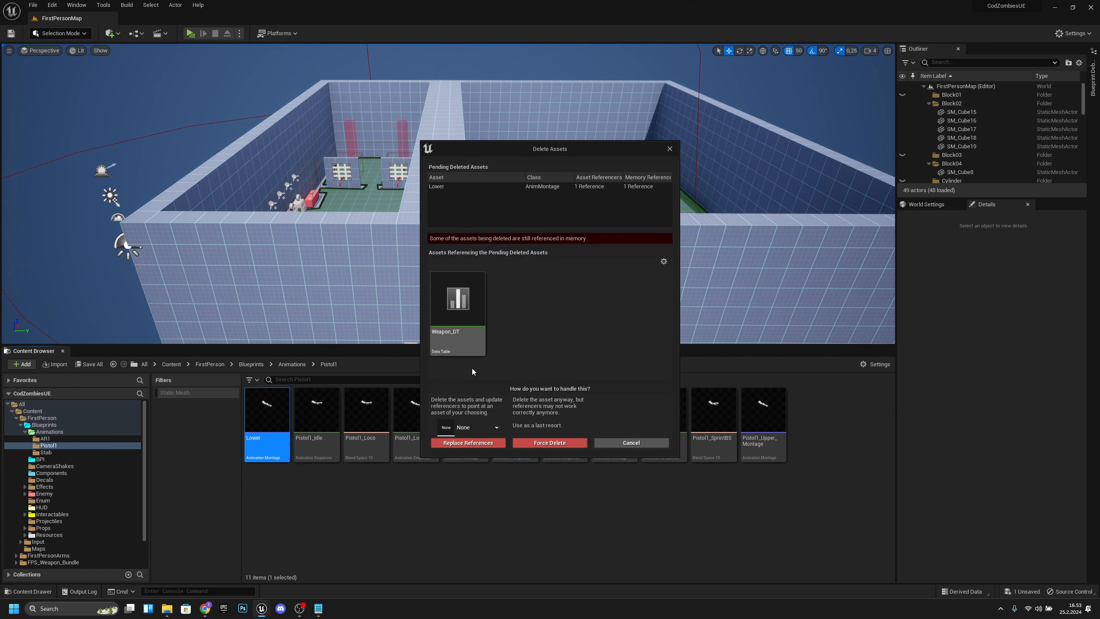
left_click(469, 423)
type("pistol1")
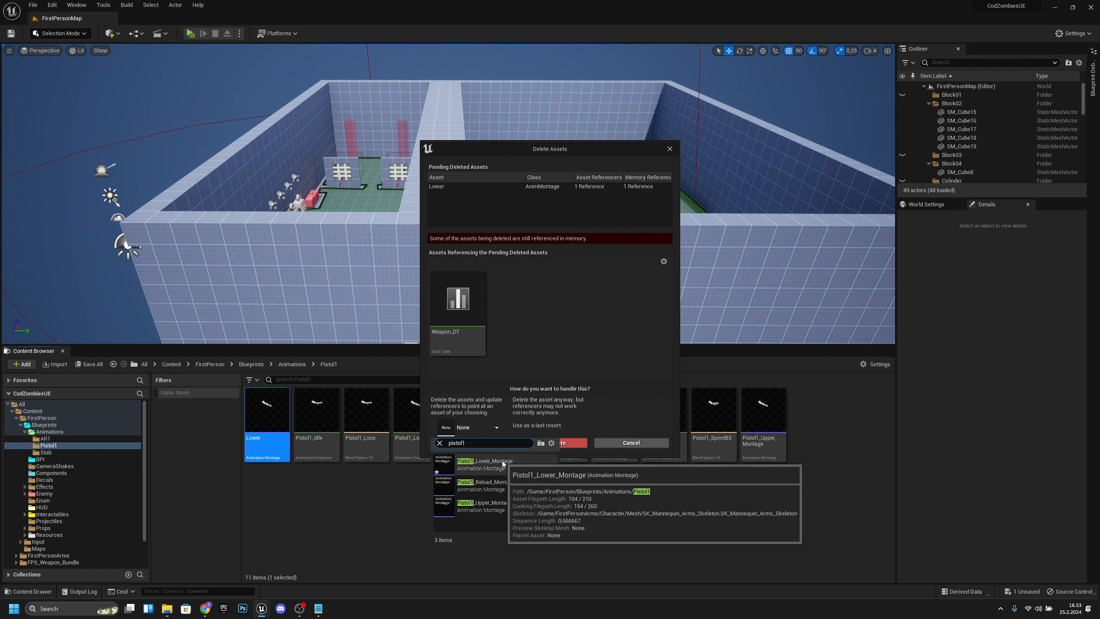
left_click(498, 464)
left_click(469, 442)
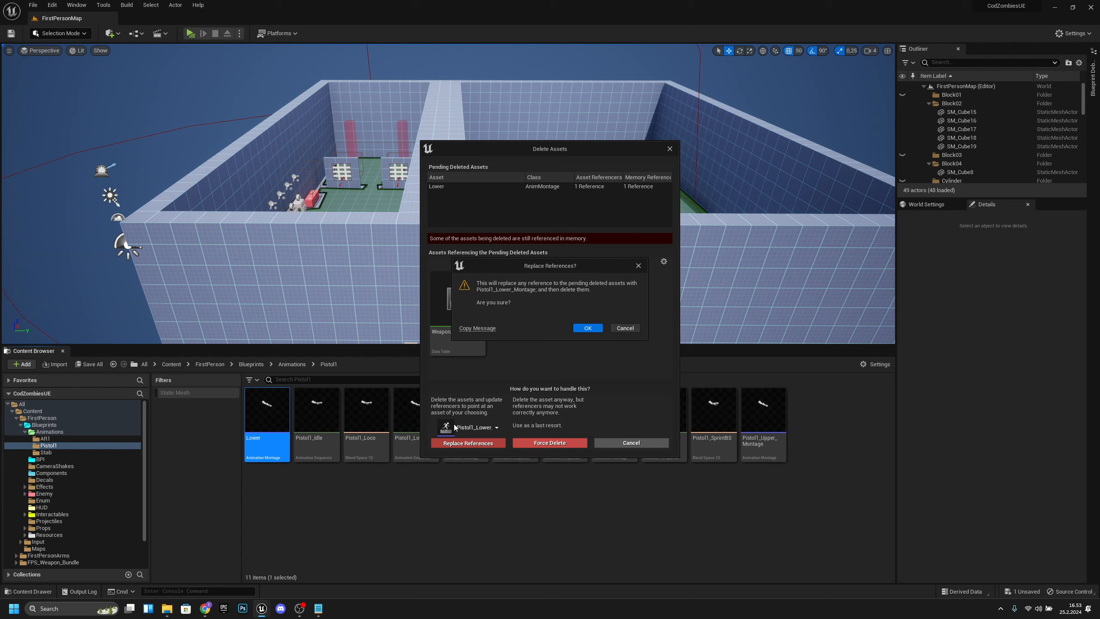
left_click(588, 328)
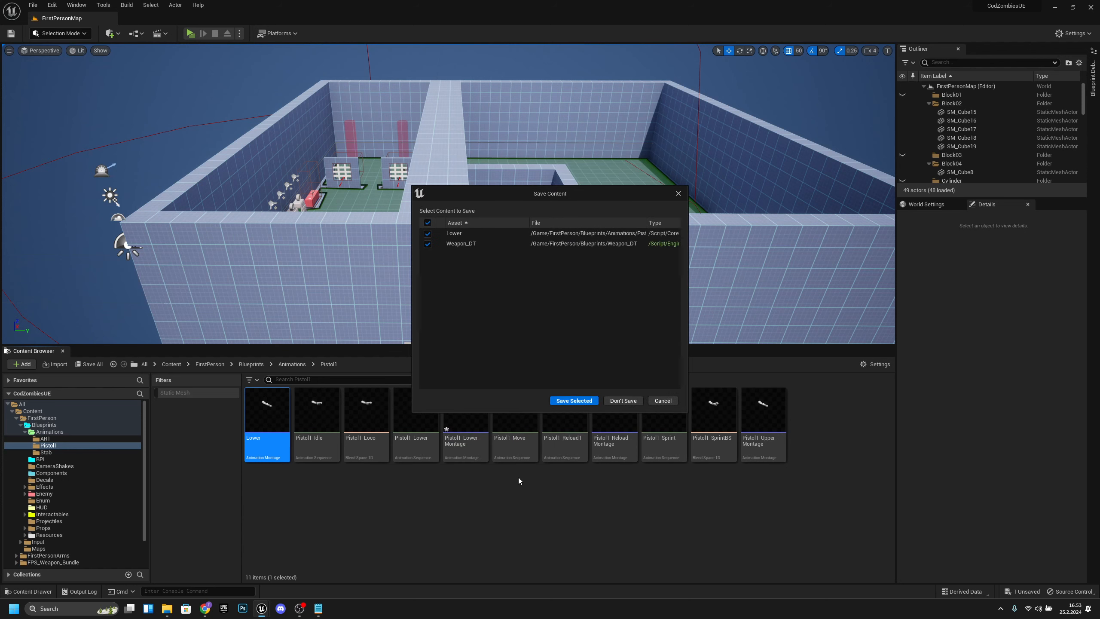
left_click(596, 404)
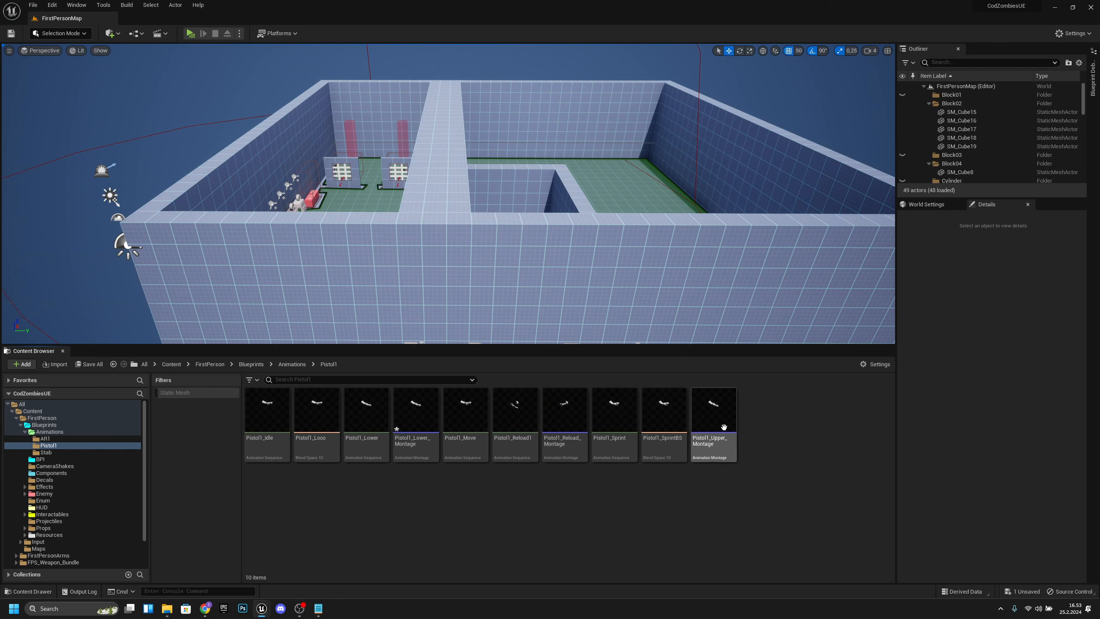
- Duplicate Pistol1_Lower_Montage and name the copy Pistol1_Upper_Montage_New
right_click(427, 445)
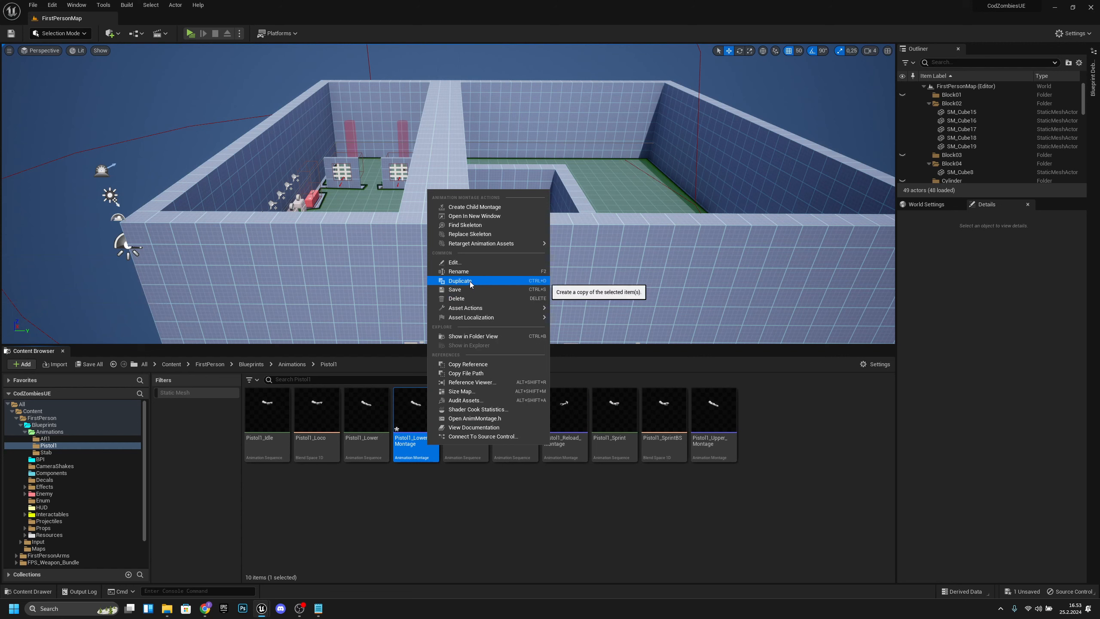
left_click(459, 285)
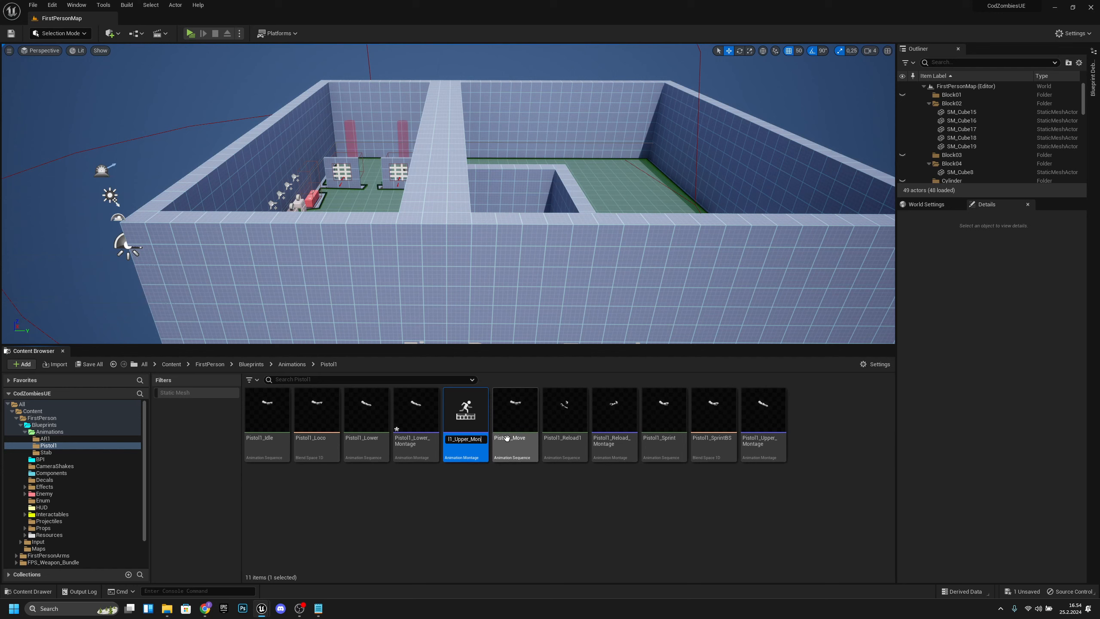
type("Pistol1_Upper_Montage")
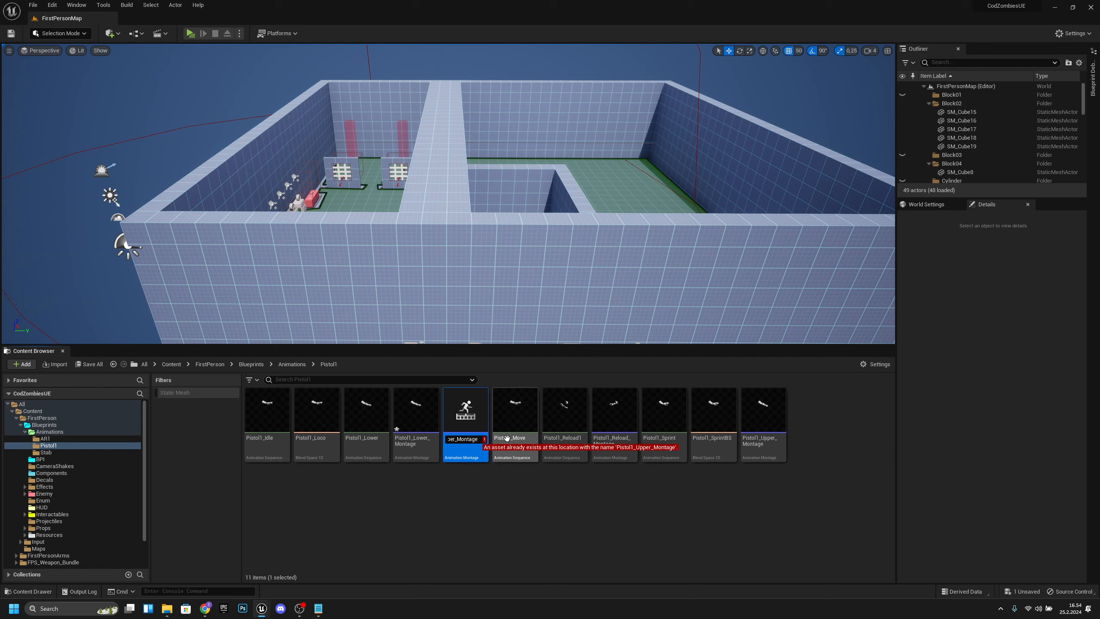
type("_New")
key("Return")
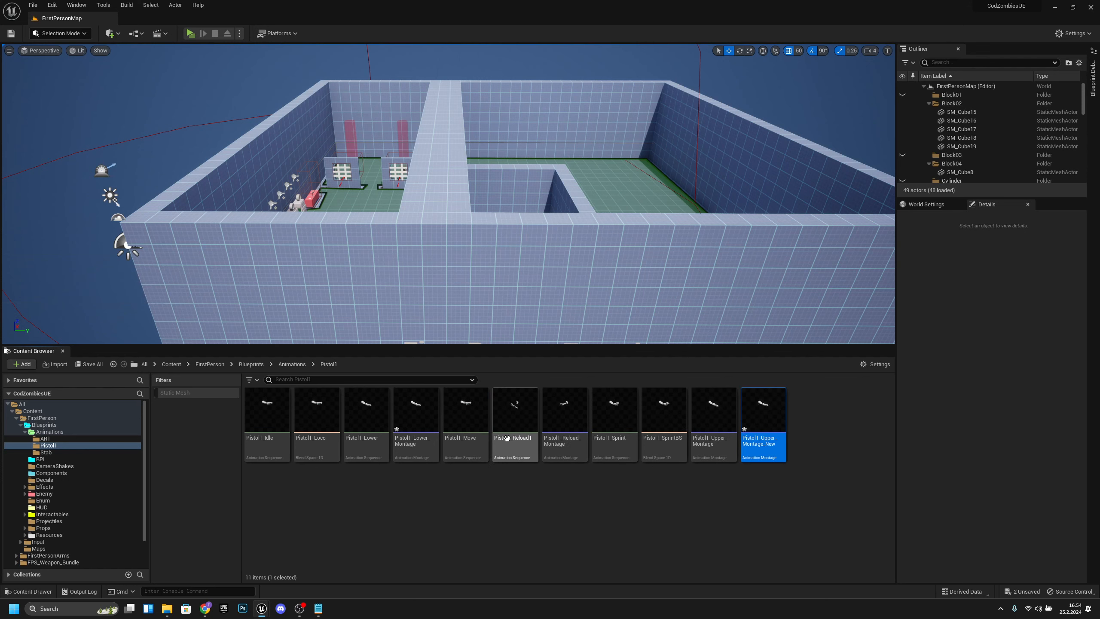
- Delete the old Pistol1_Upper_Montage, replacing its references with Pistol1_Upper_Montage_New and saving the affected assets
left_click(711, 420)
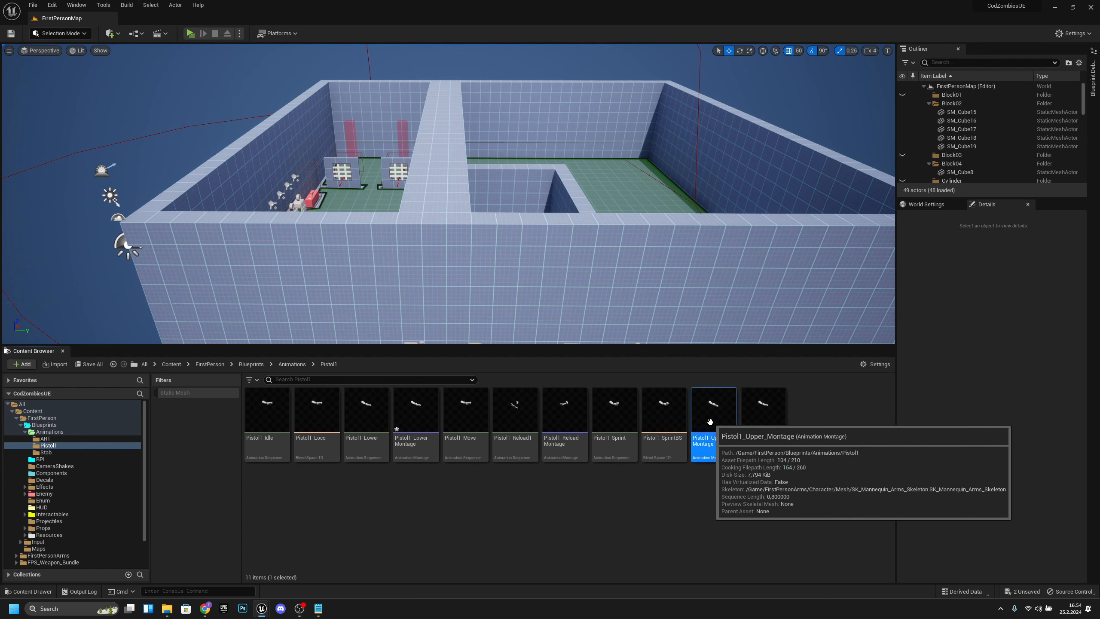
key("Delete")
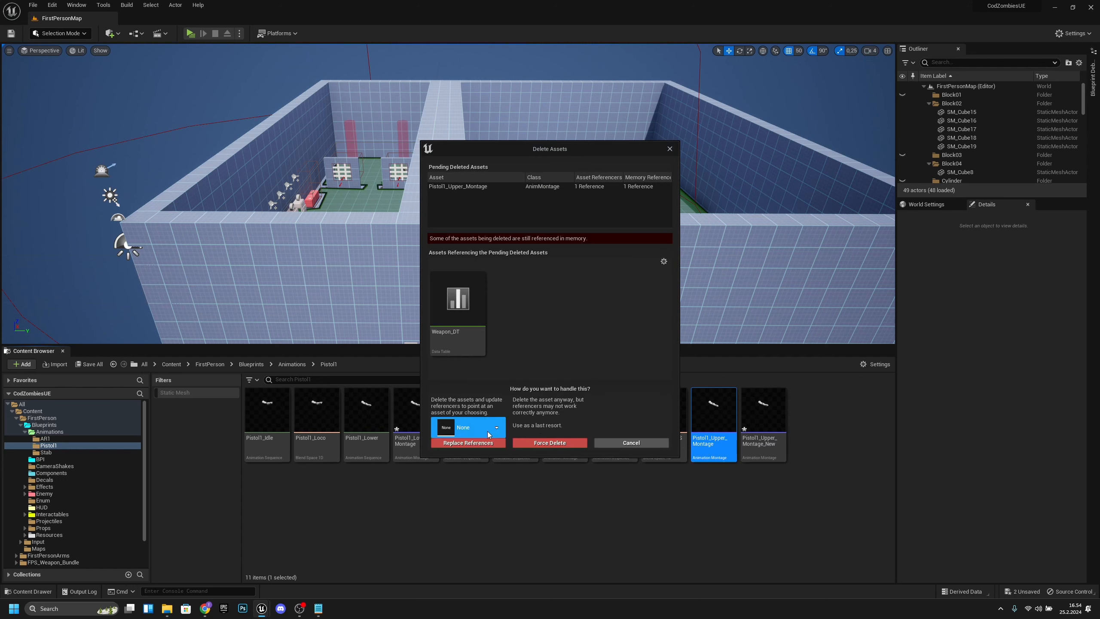
left_click(478, 428)
type("pistol1")
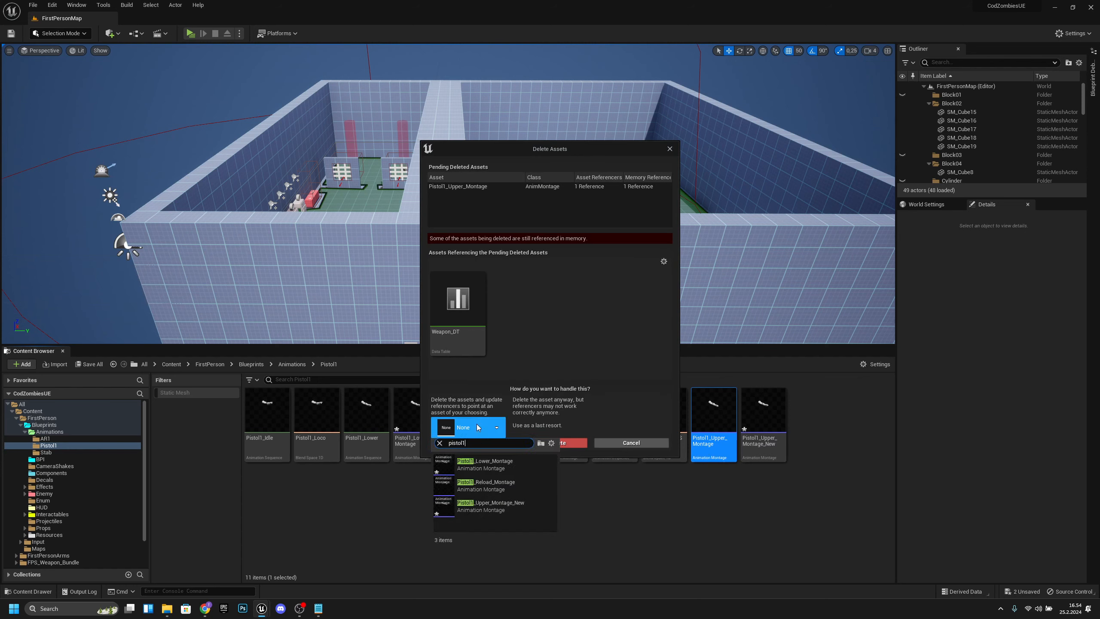
left_click(502, 505)
left_click(493, 443)
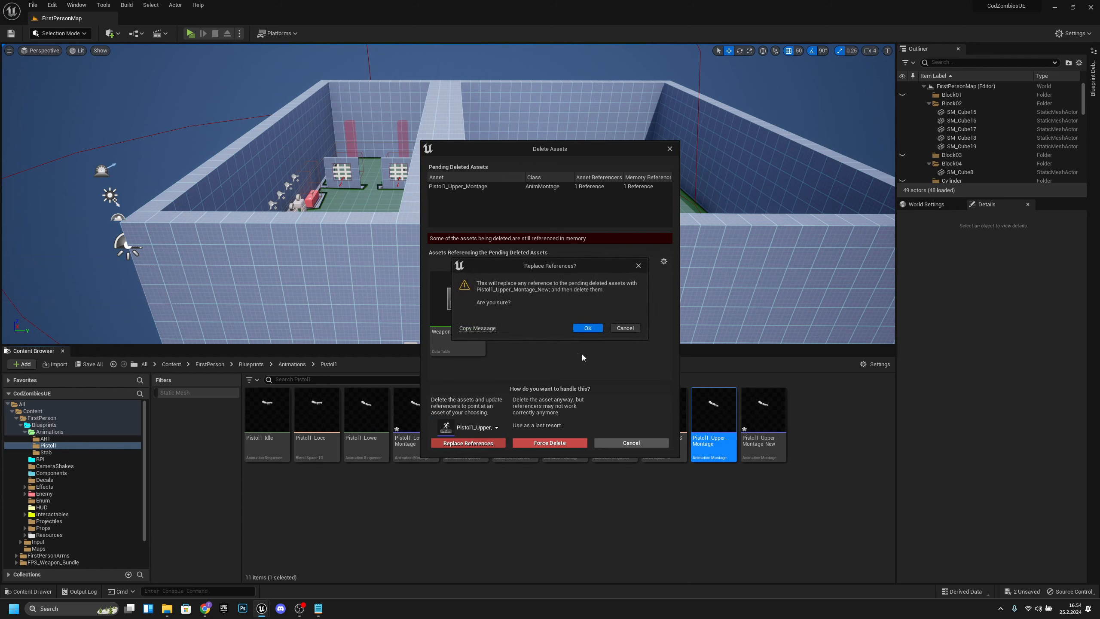
left_click(588, 328)
left_click(574, 401)
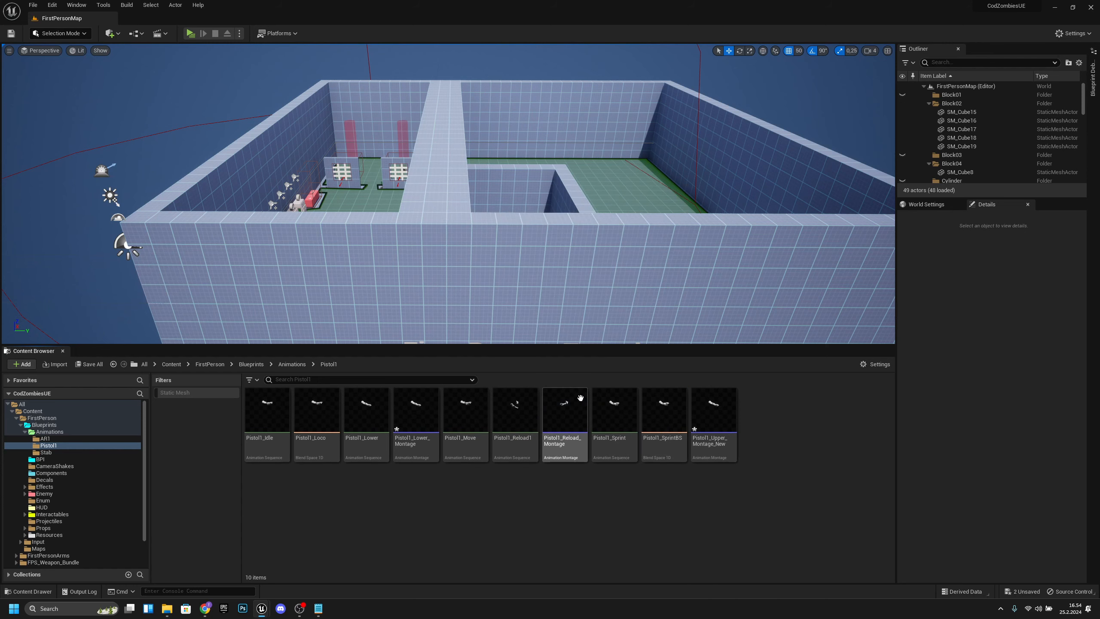
- Try to rename Pistol1_Upper_Montage_New as Pistol1_Upper_Montage
left_click(707, 438)
key("End")
key("BackSpace")
key("BackSpace")
key("BackSpace")
key("BackSpace")
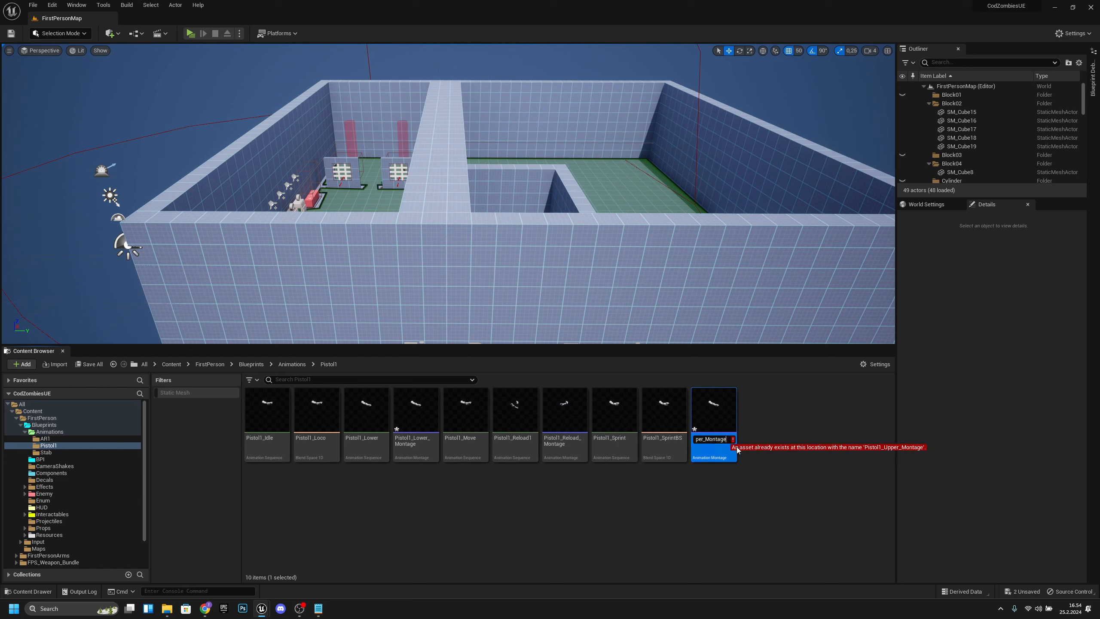
left_click(779, 464)
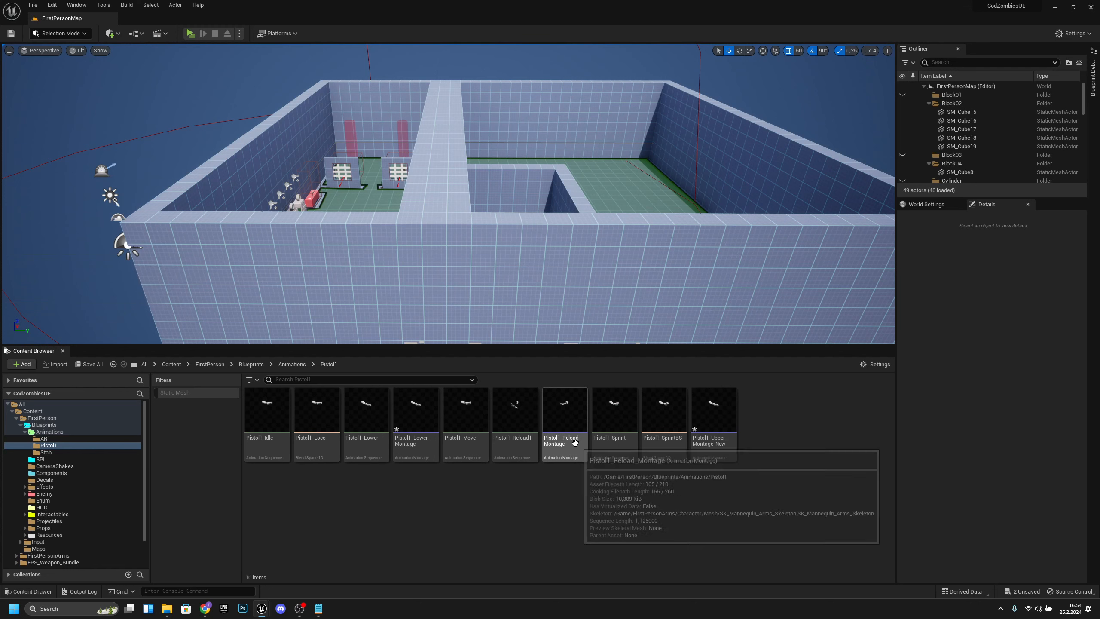
- Rename the old Pistol1_Reload_Montage as Reload
left_click(562, 445)
left_click(562, 440)
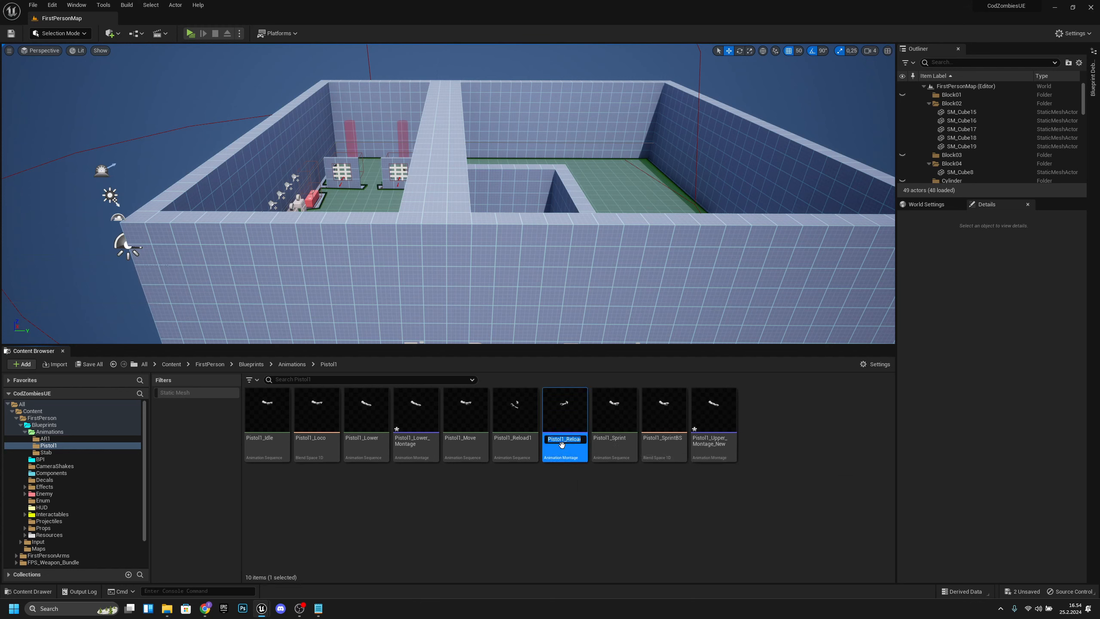
type("Reload")
key("Return")
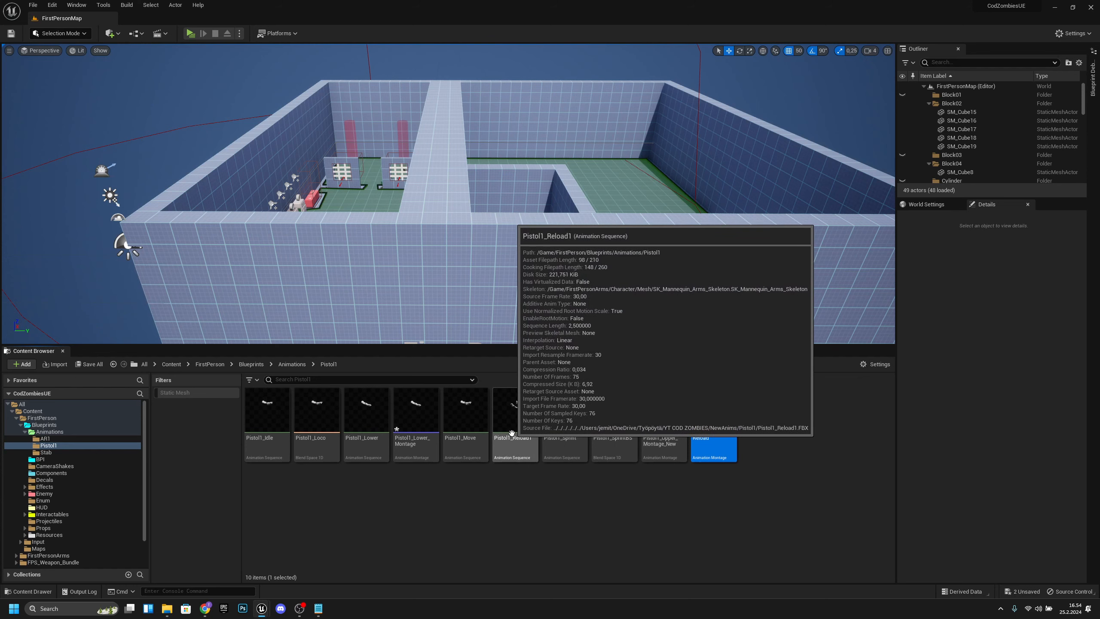
- Create a new animation montage from the Pistol1_Reload1 sequence, keeping the default name
right_click(532, 458)
mouse_move(563, 131)
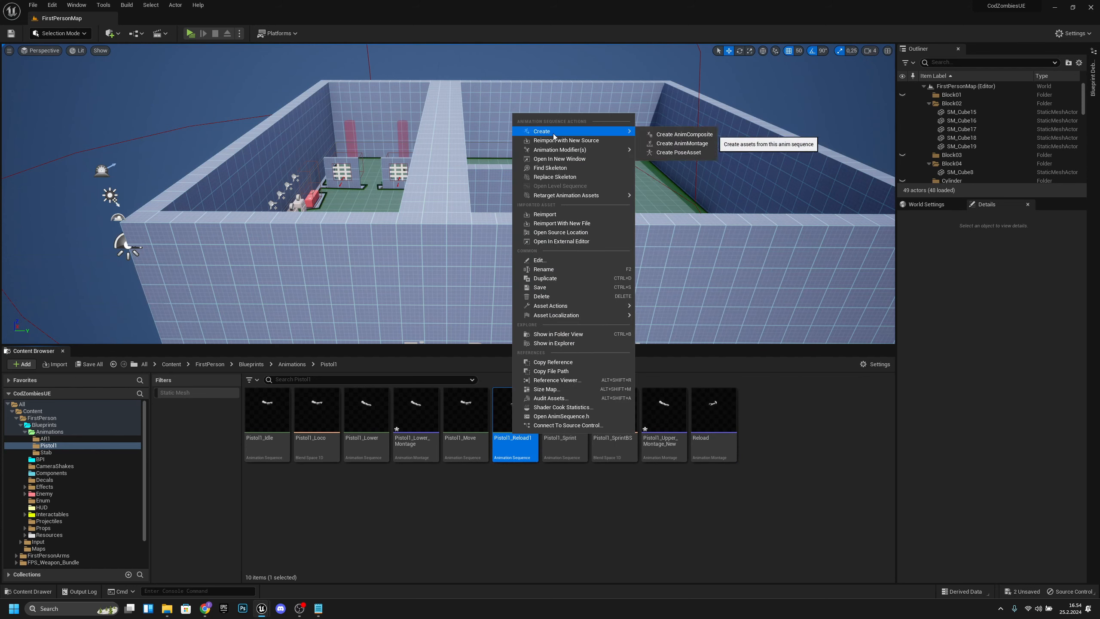
left_click(663, 146)
key("Return")
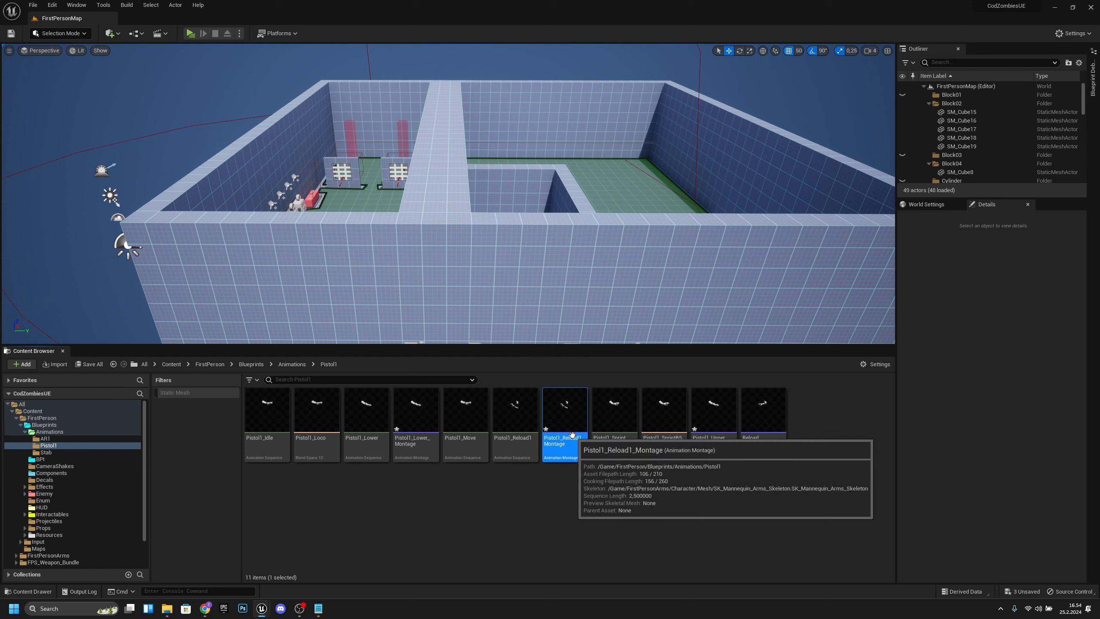
- Delete the old Reload montage, replacing its references with Pistol1_Reload1_Montage and saving the affected assets
left_click(758, 415)
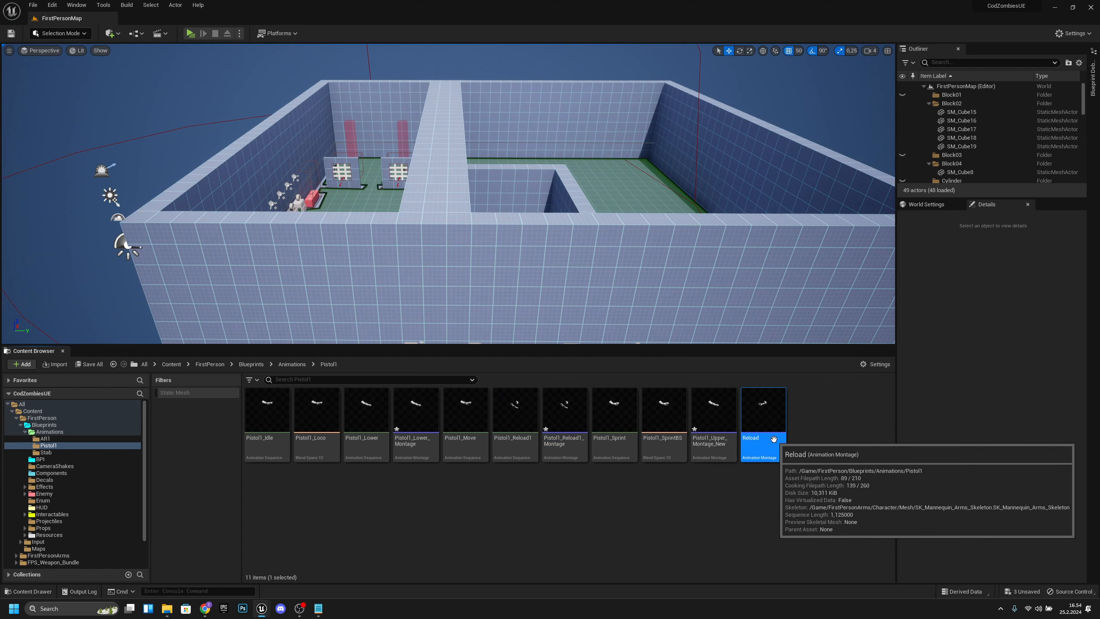
key("Delete")
left_click(478, 426)
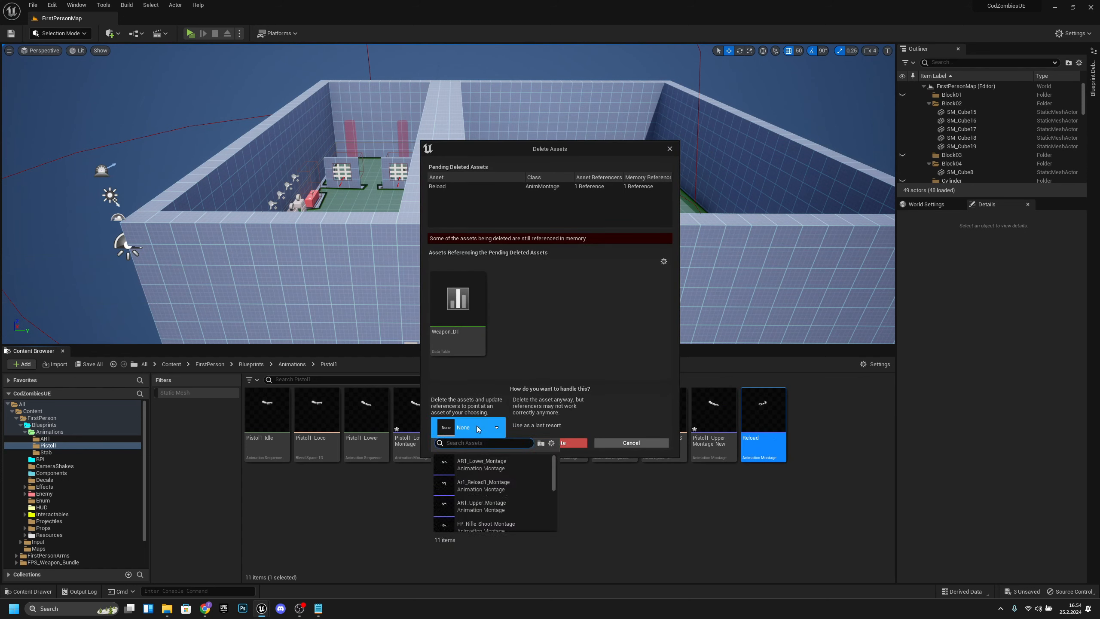
type("pistol")
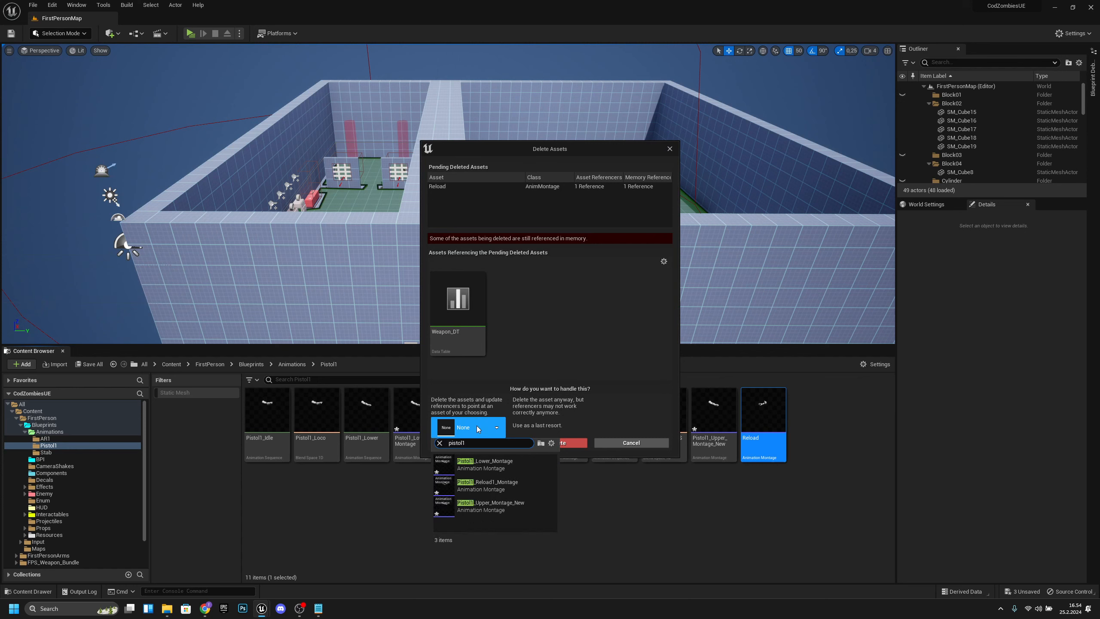
type("1")
left_click(520, 485)
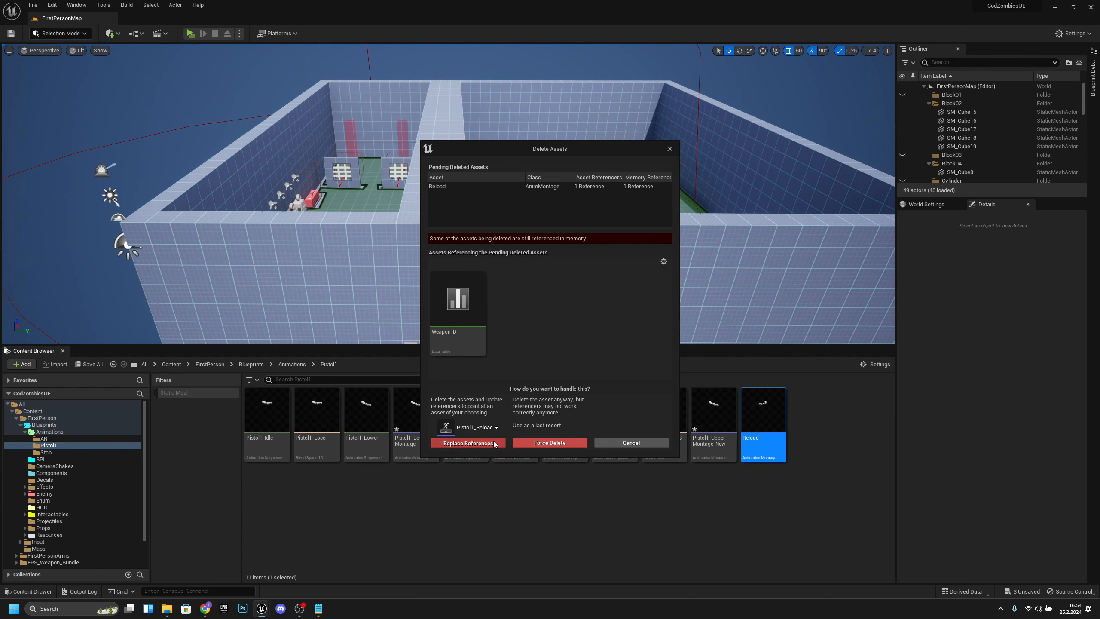
left_click(468, 443)
left_click(587, 328)
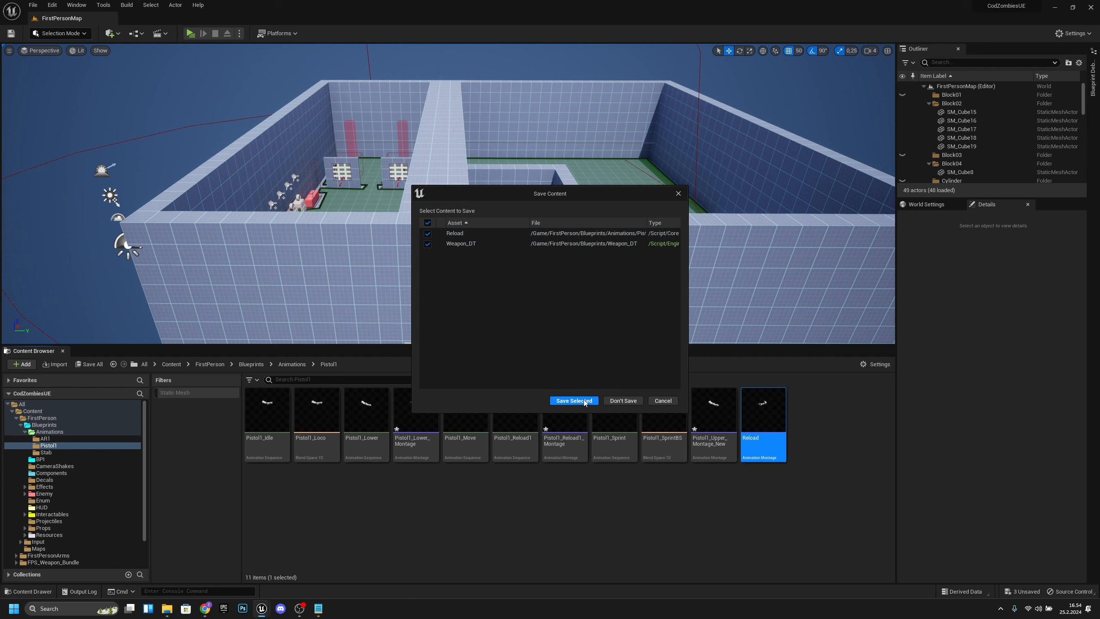
left_click(574, 398)
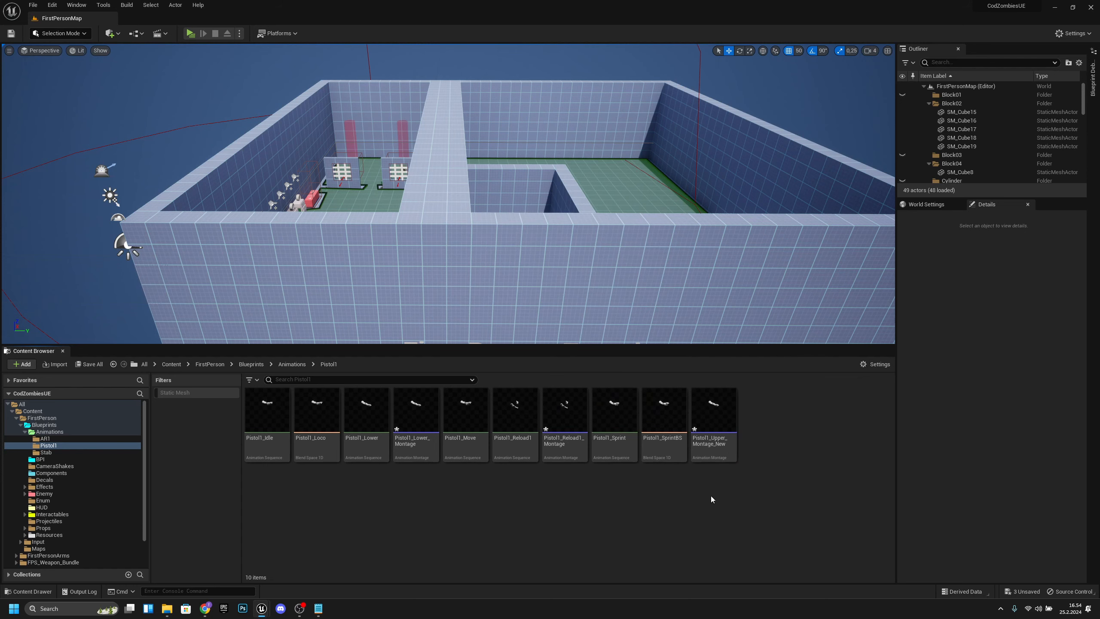
- Set the rate scale of Pistol1_SprintBS's speed 675 sample to 2.5, close the blend space and save all assets
double_click(663, 417)
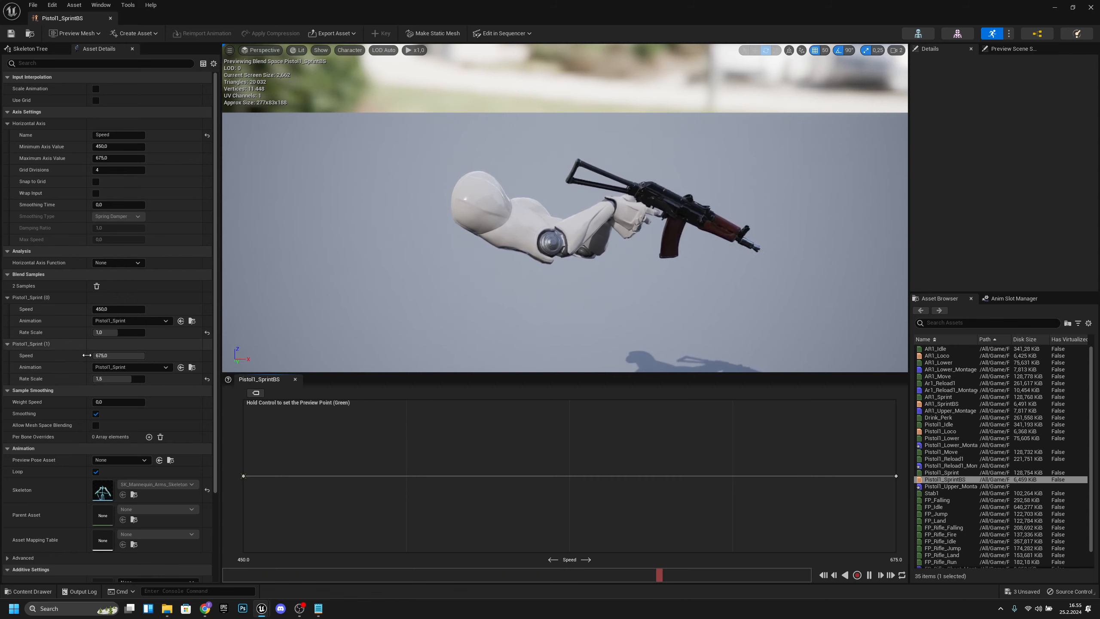
left_click(121, 378)
type("2,5")
key("Return")
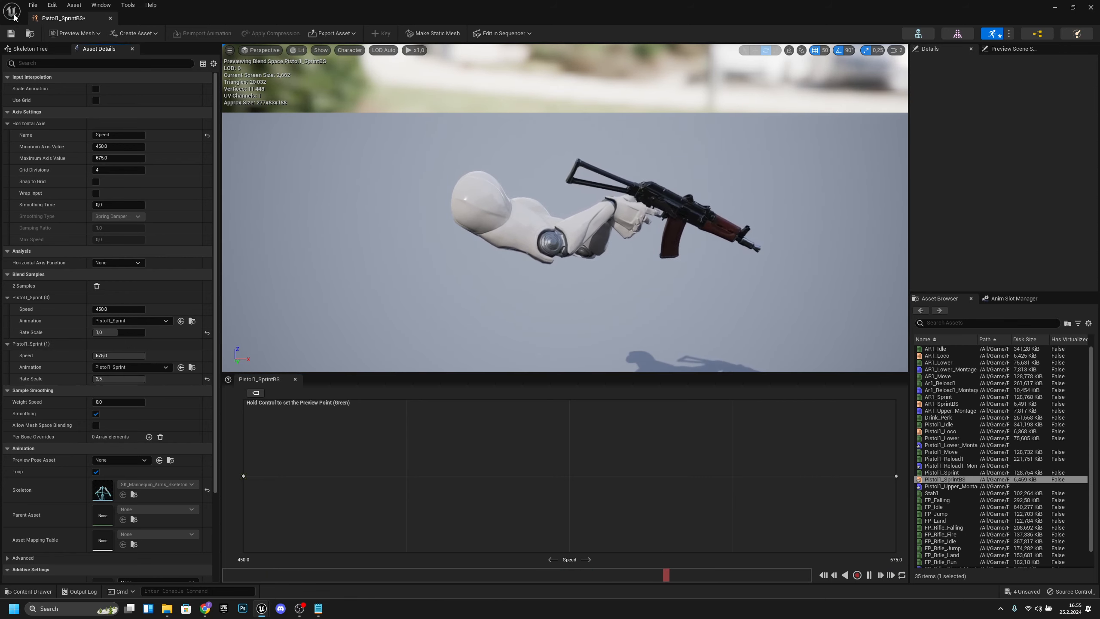
left_click(12, 35)
left_click(110, 19)
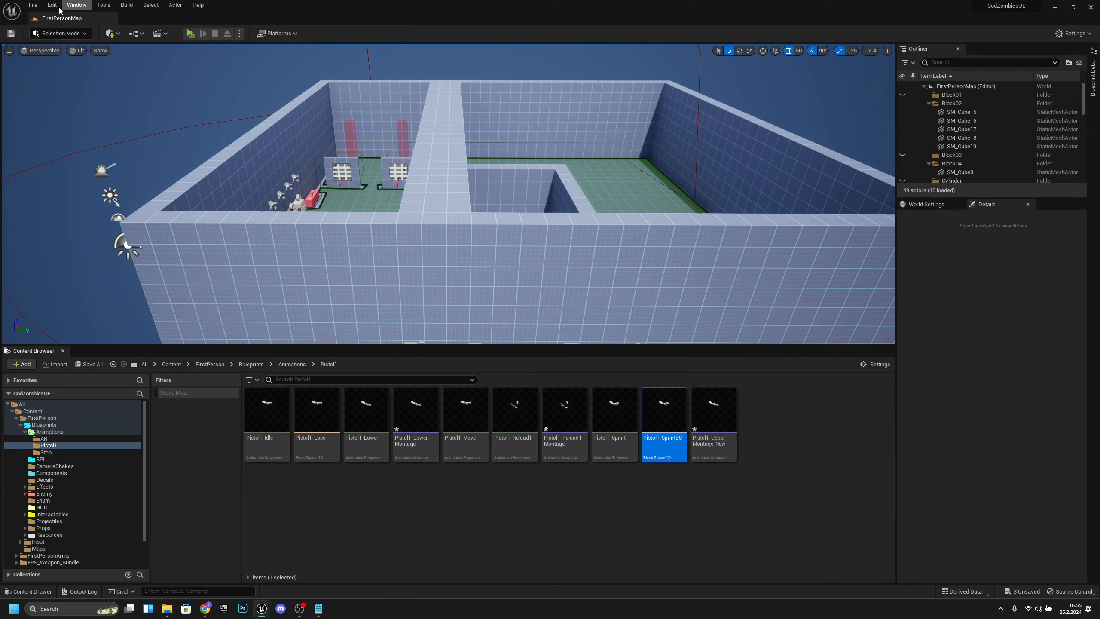
left_click(33, 5)
left_click(65, 104)
- Preview the Stab1 animation from the Stab folder, scrubbing to about frame 5, and close it
left_click(290, 364)
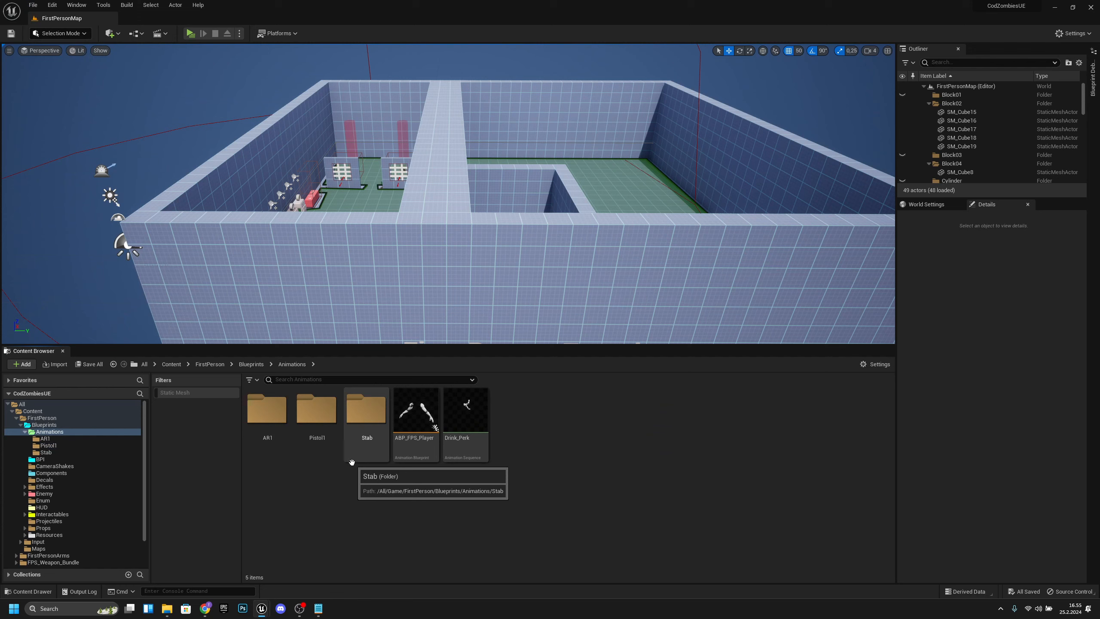
double_click(368, 434)
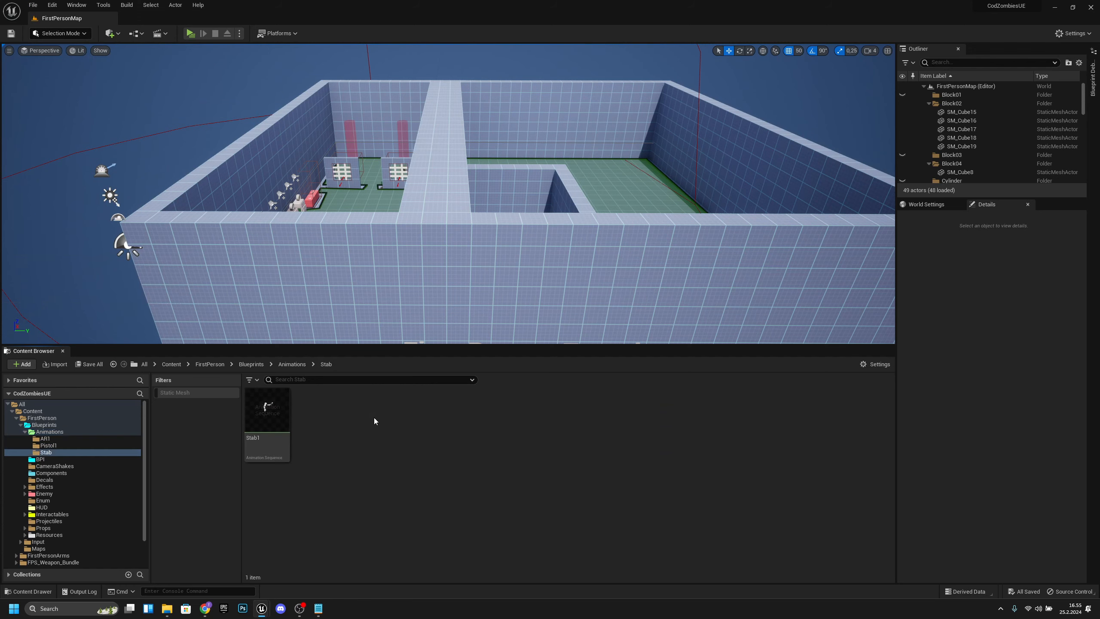
double_click(268, 429)
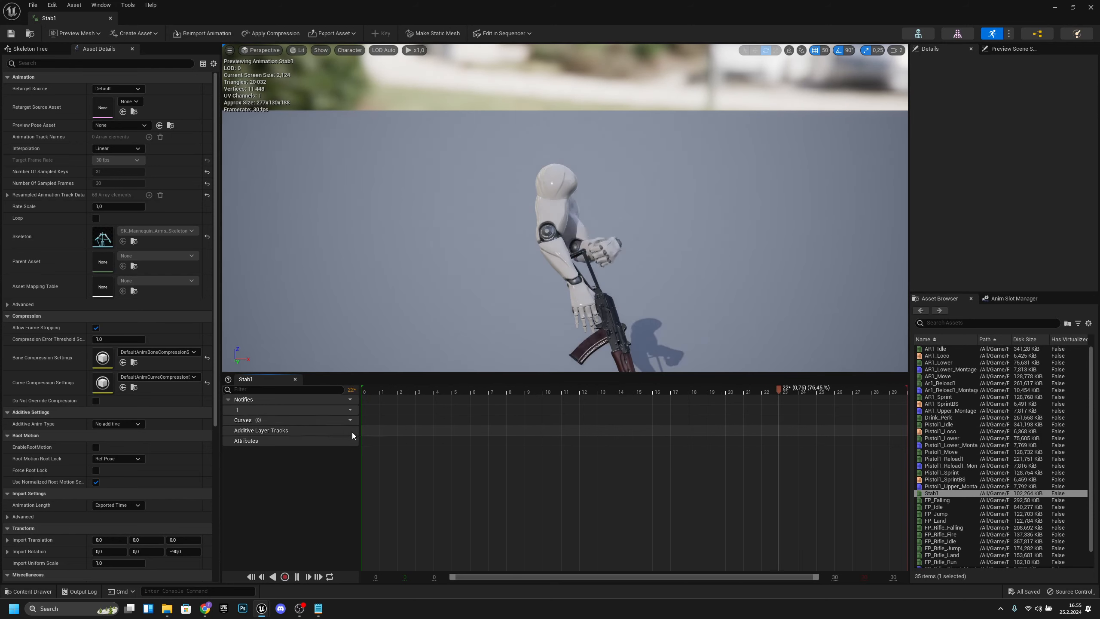
mouse_move(459, 393)
left_mouse_down()
mouse_move(432, 395)
mouse_move(477, 400)
mouse_move(460, 399)
left_mouse_up()
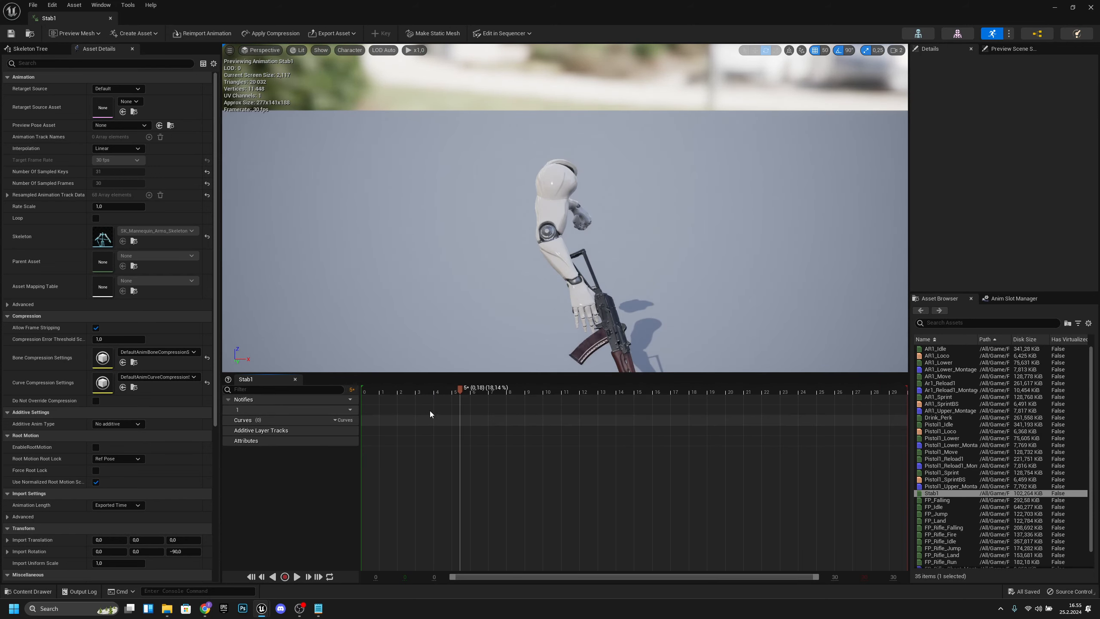
left_click(110, 18)
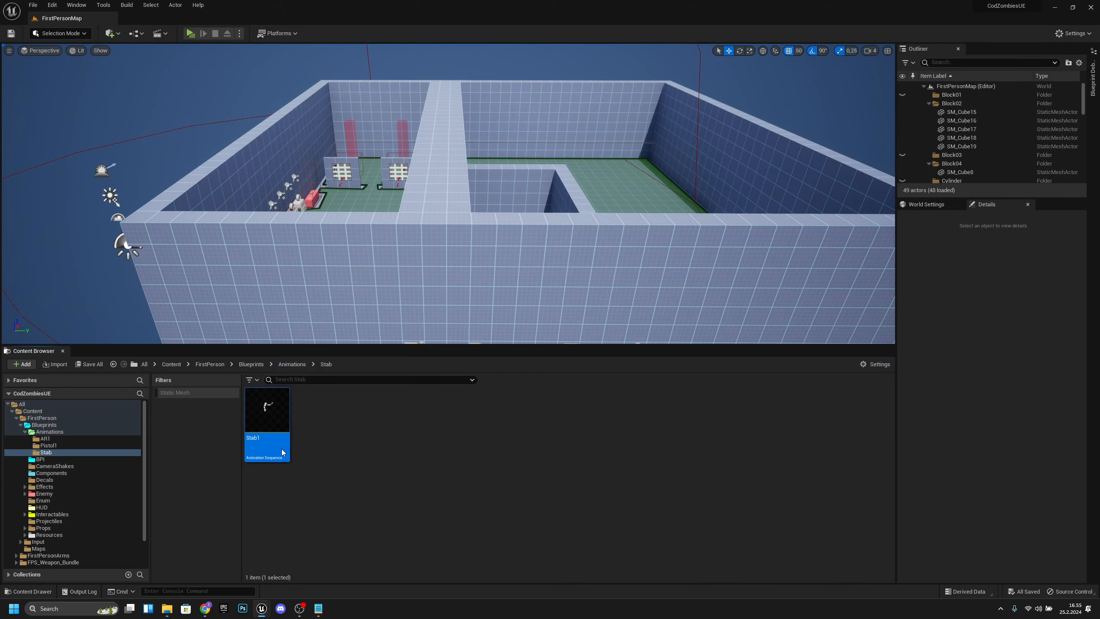
- Create an animation montage from the Stab1 sequence, keeping the default name, and open it
right_click(262, 427)
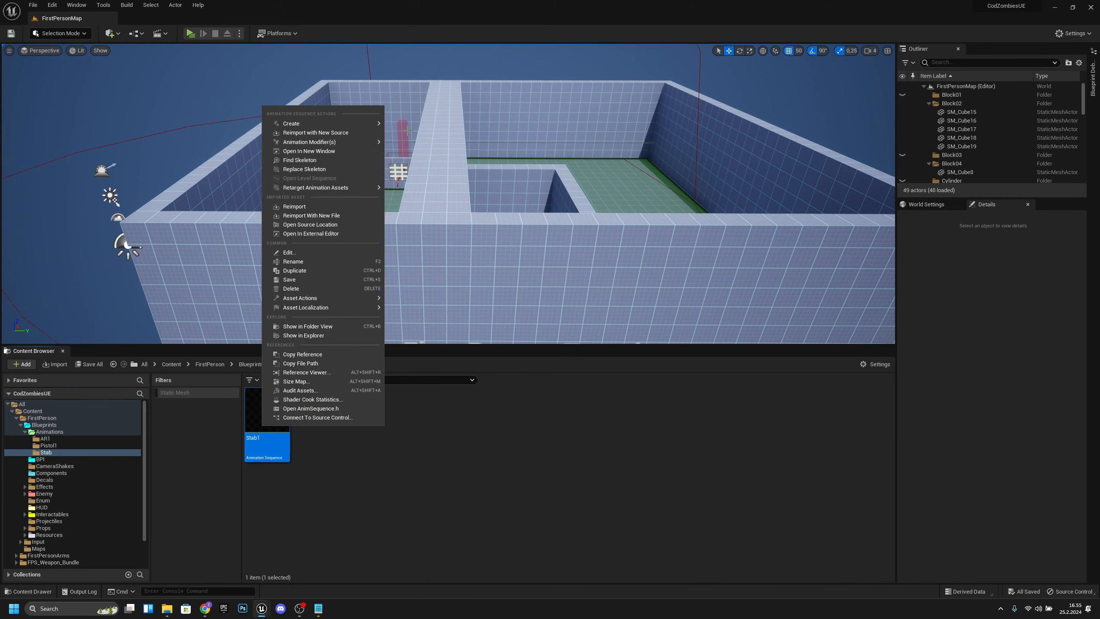
mouse_move(351, 123)
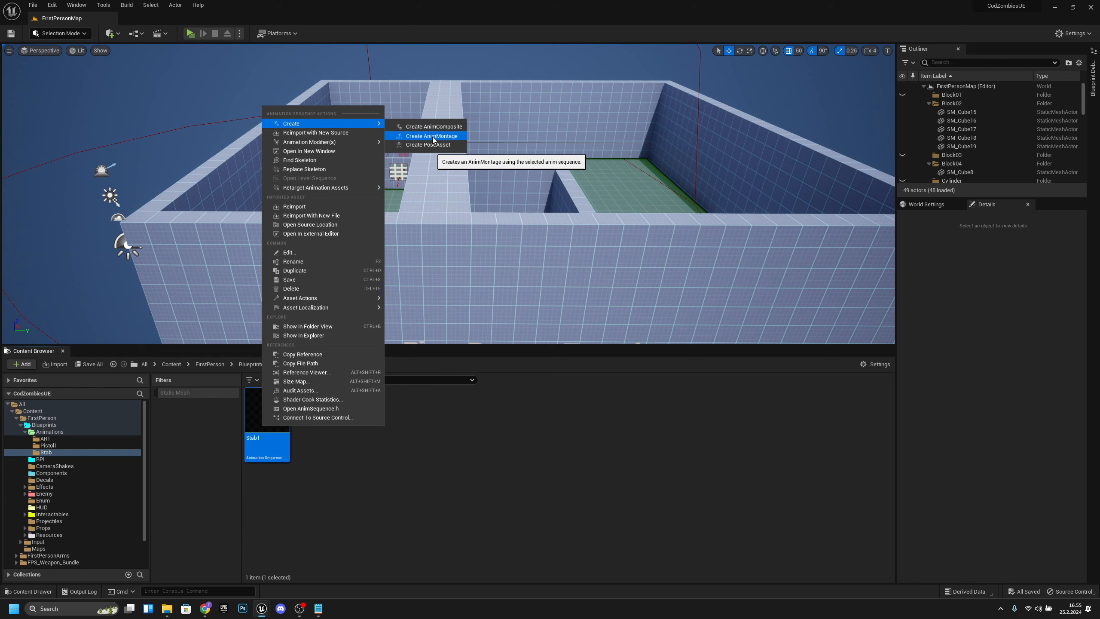
left_click(414, 136)
double_click(329, 418)
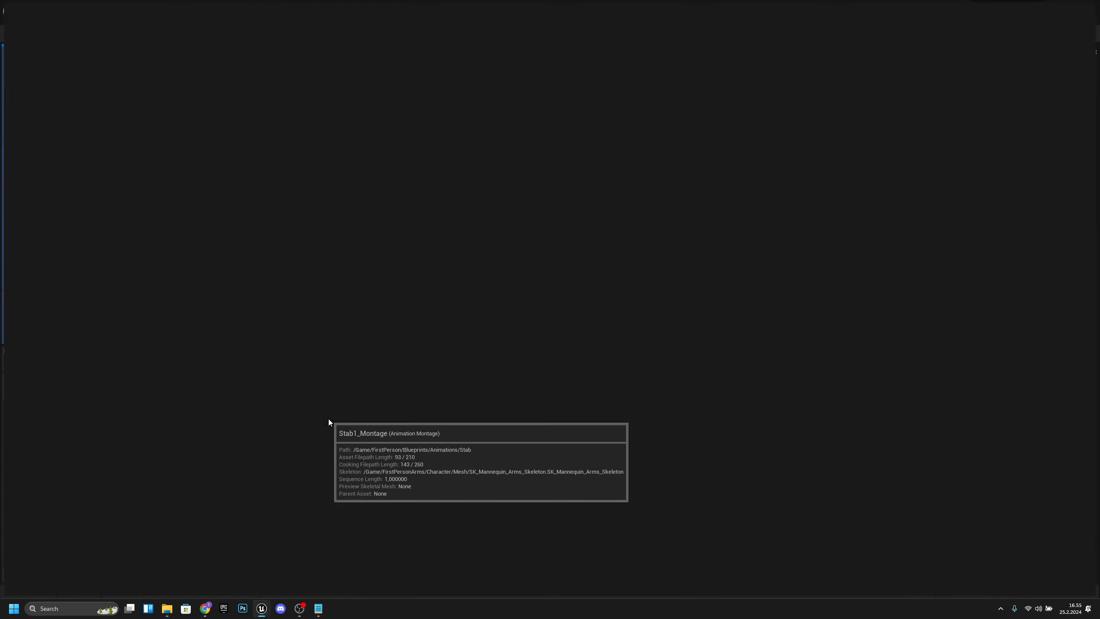
- Add a Montage Notify at about 0.20 s in Stab1_Montage, then save and close the montage
left_click_drag(391, 393, 470, 392)
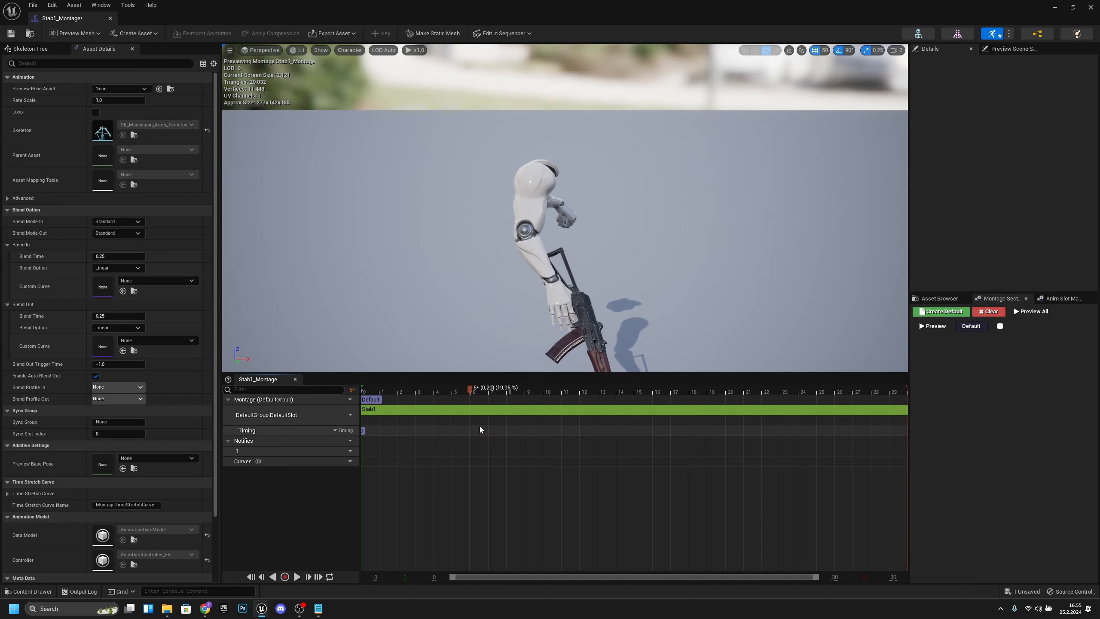
right_click(470, 452)
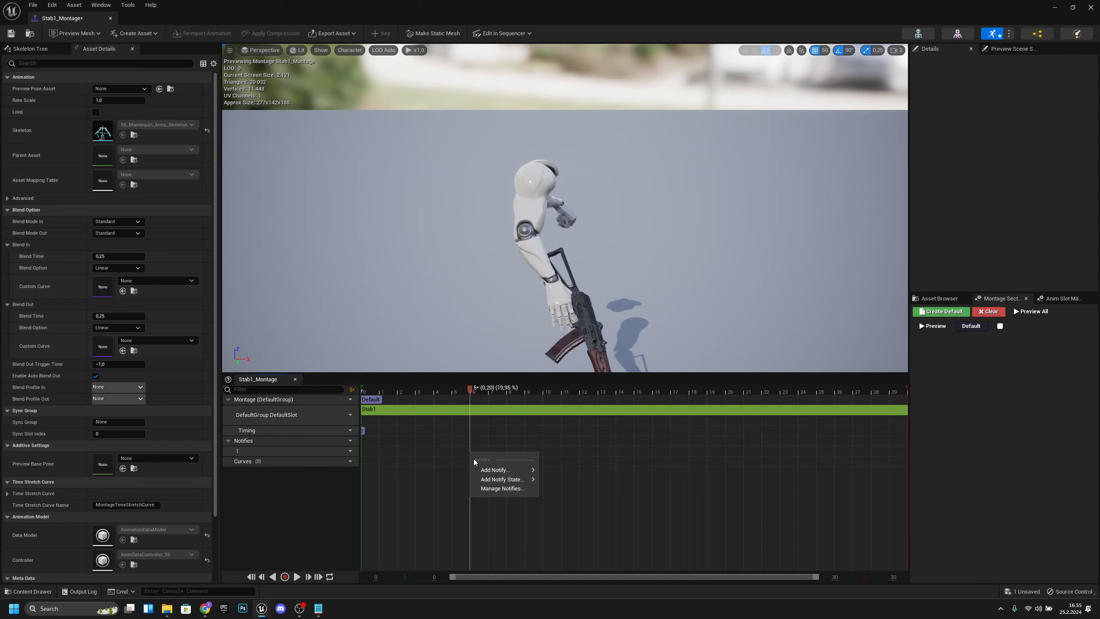
mouse_move(494, 470)
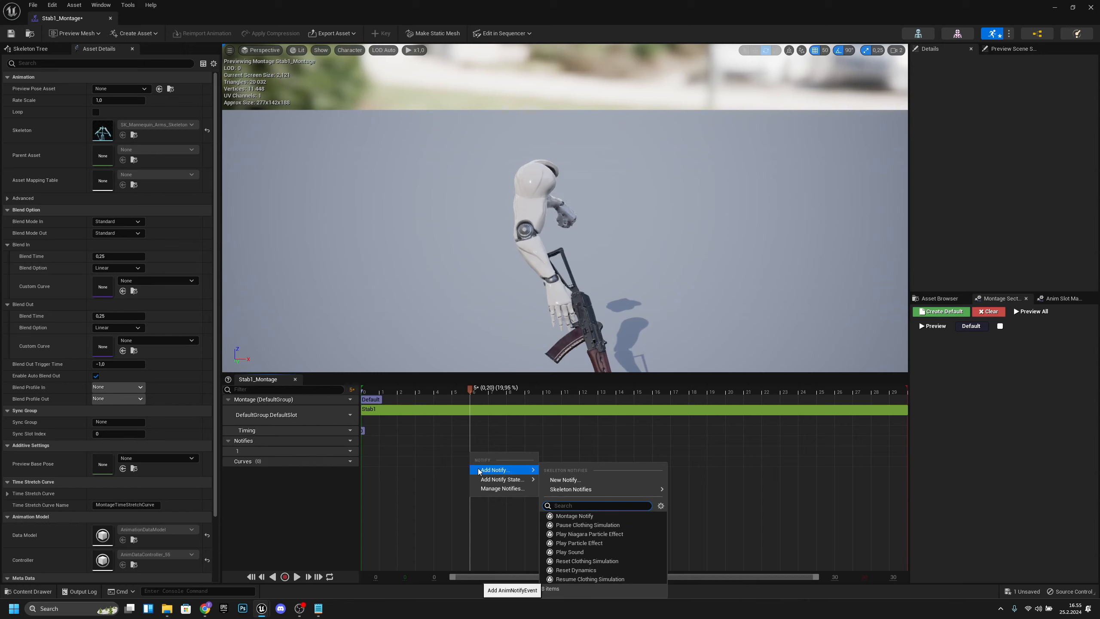
left_click(587, 517)
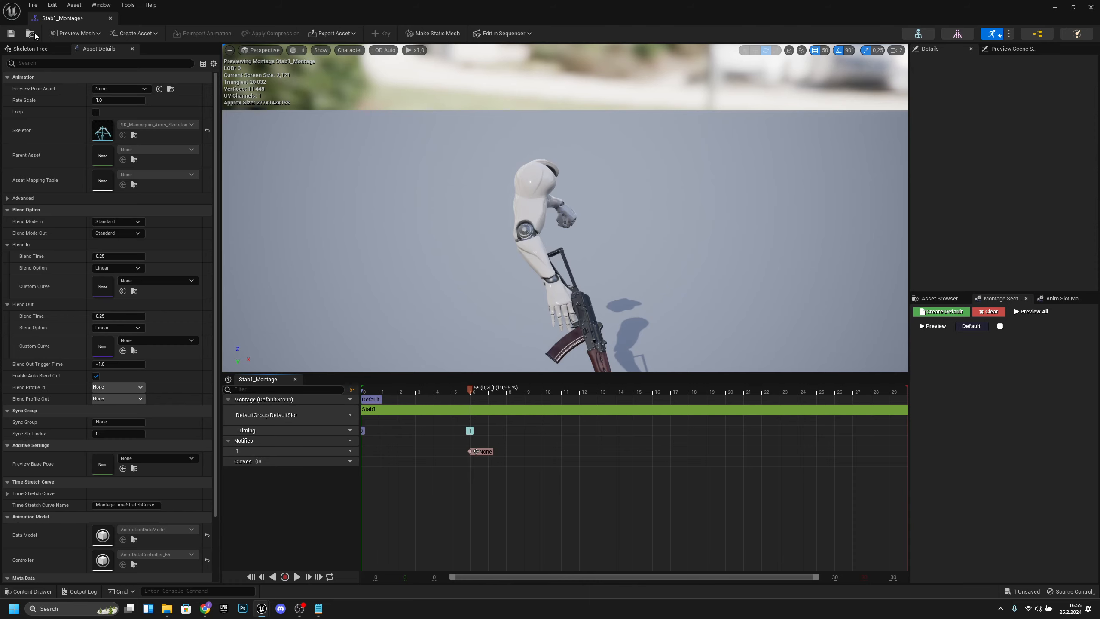
left_click(12, 34)
left_click(111, 18)
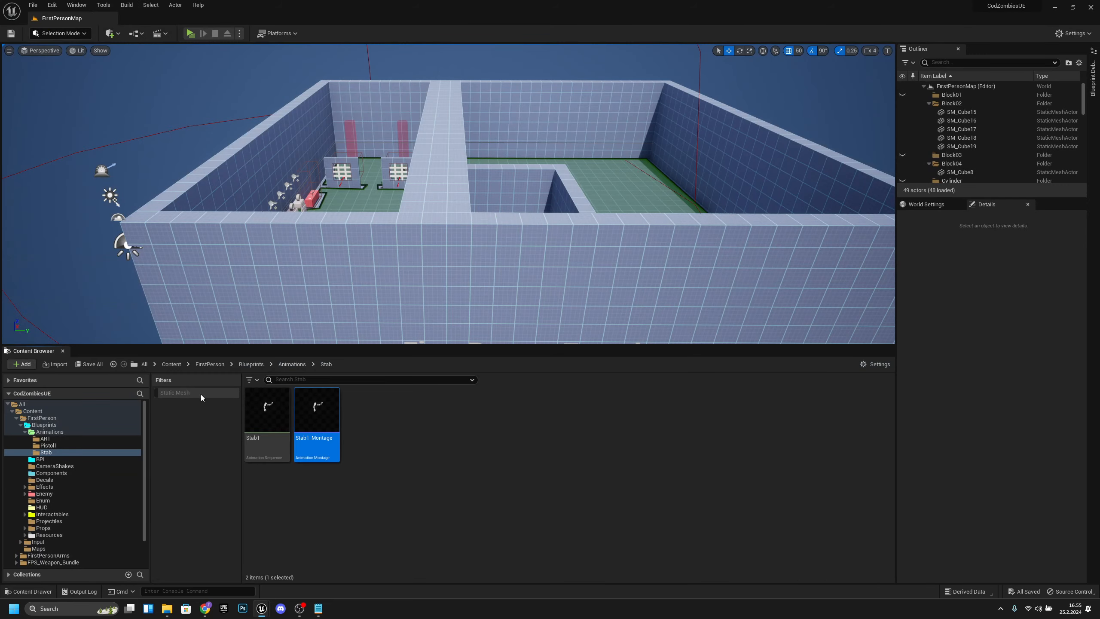
- Open the BP_FirstPersonCharacter blueprint from the Blueprints folder and compile it
left_click(48, 425)
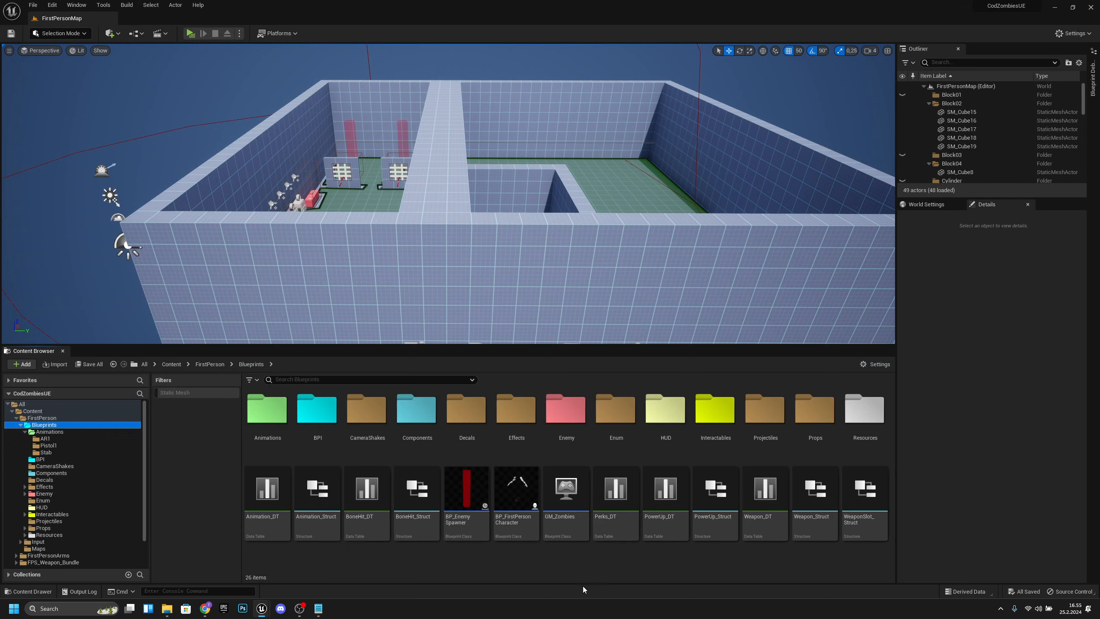
left_click(512, 505)
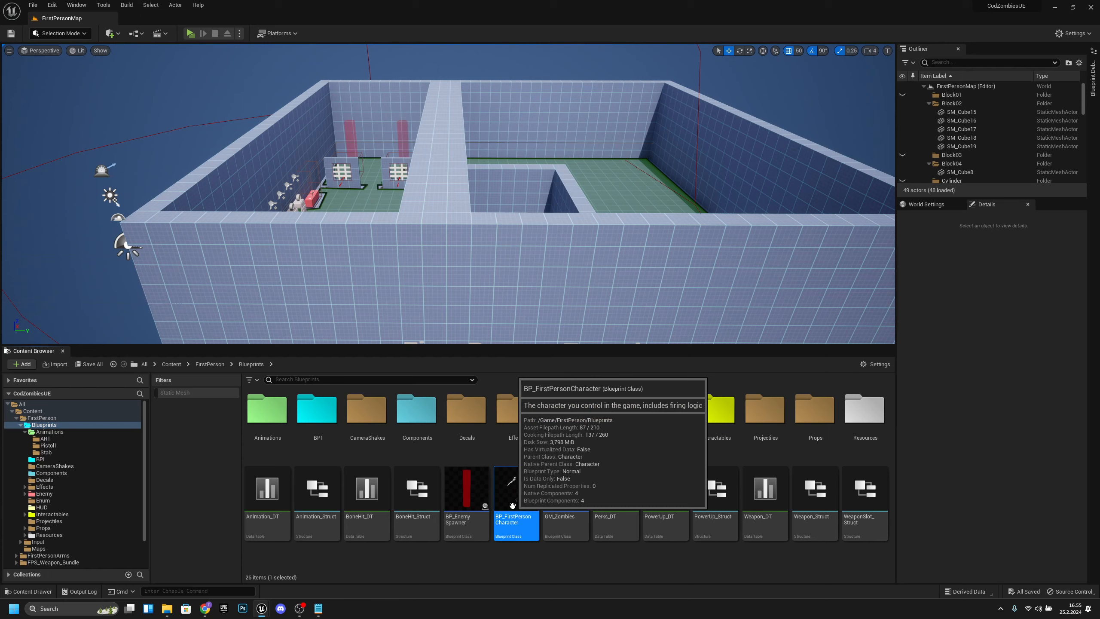
double_click(513, 504)
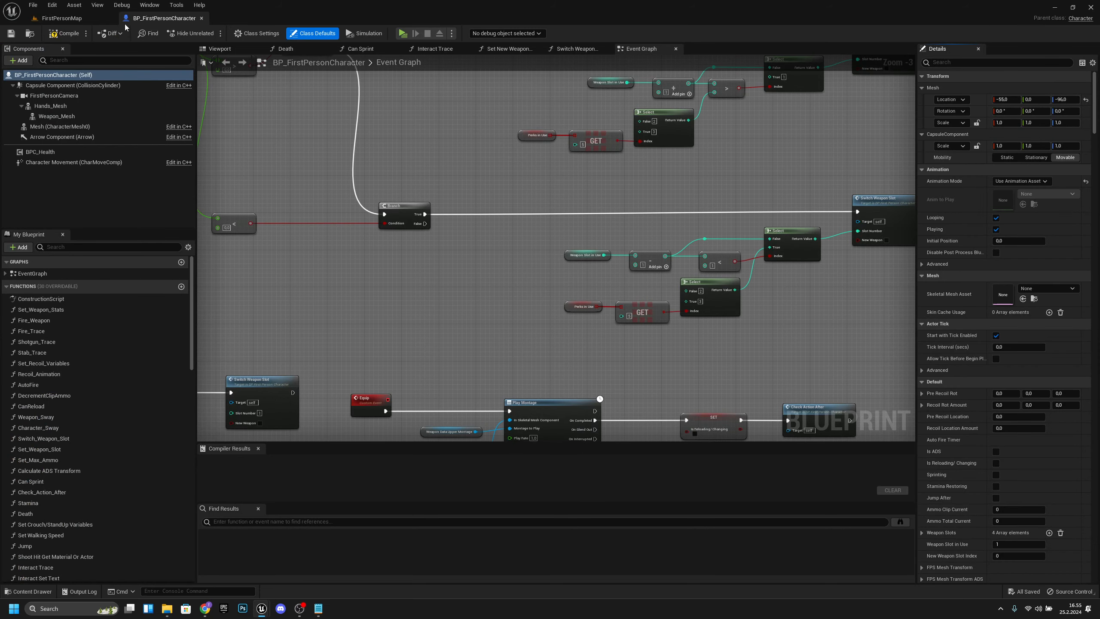
left_click(69, 34)
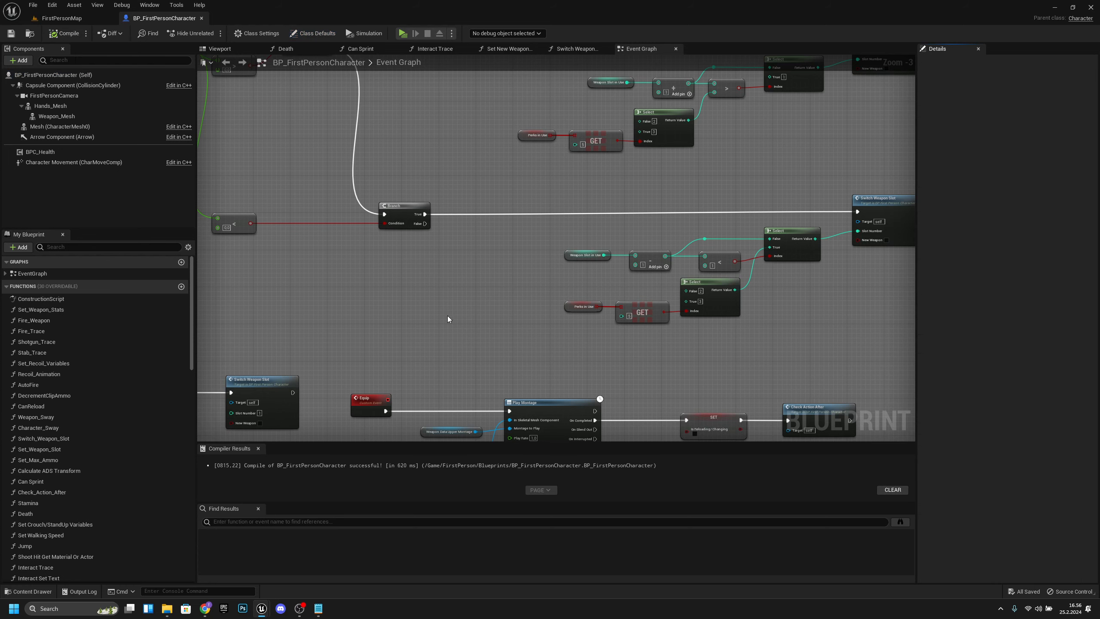
right_click_drag(659, 392, 583, 266)
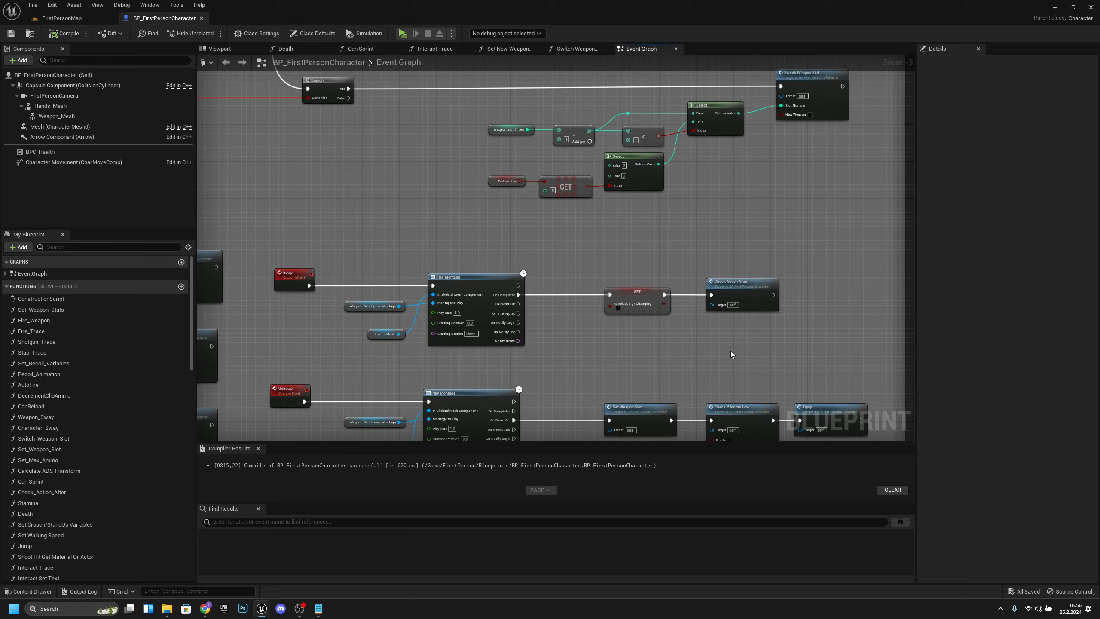
scroll(730, 351, "down", 5)
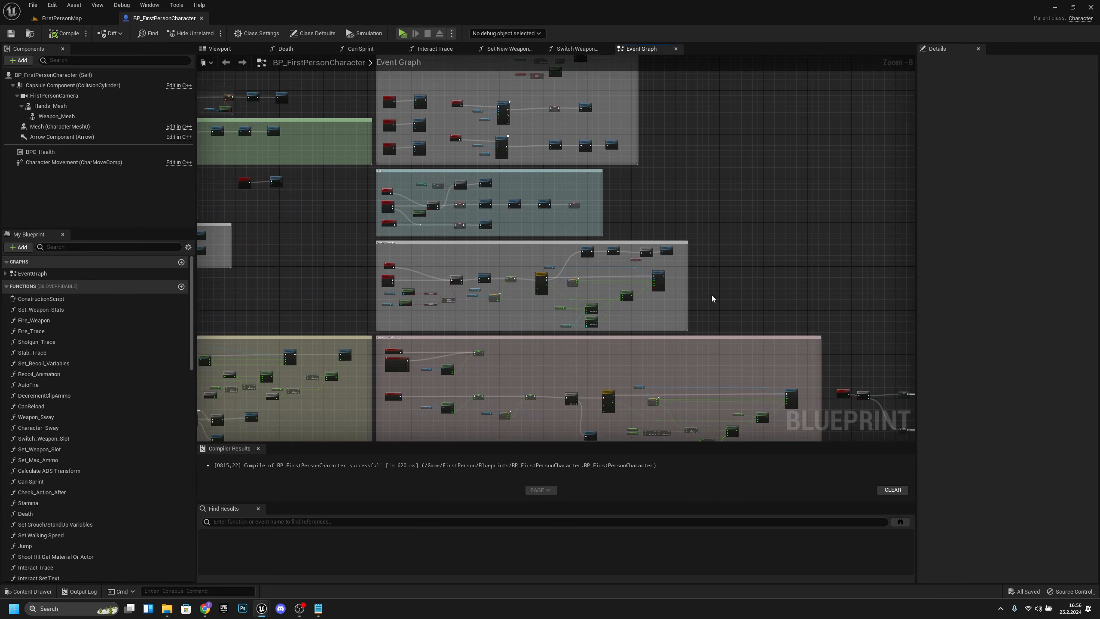
right_click_drag(570, 202, 762, 301)
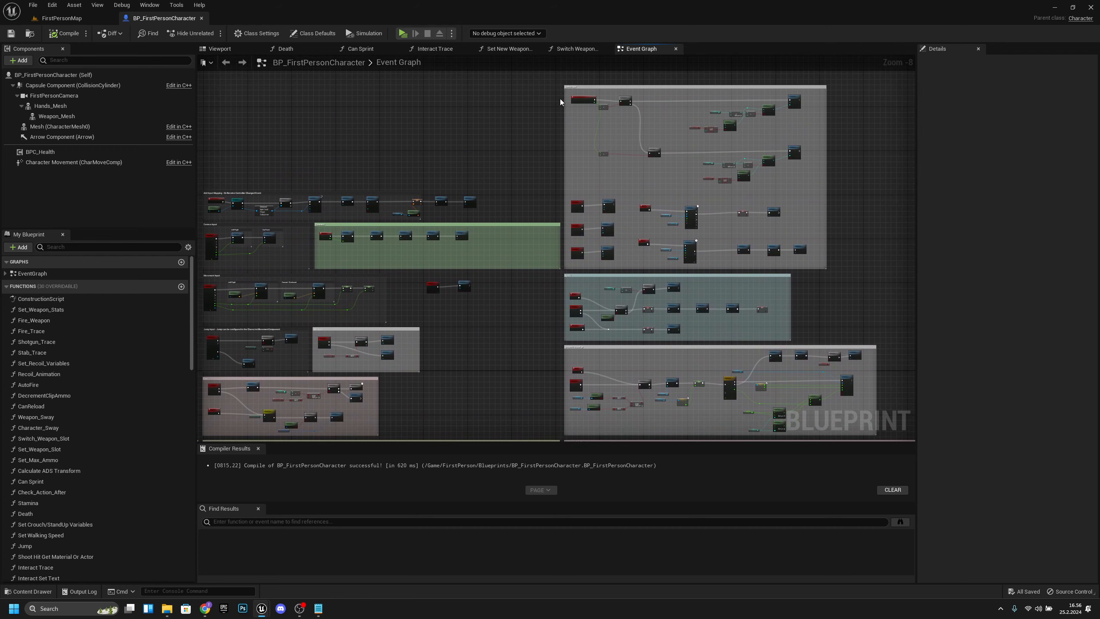
- Set the Hands_Mesh component's location to -170 on Z and -5 on X in the character blueprint
left_click(231, 51)
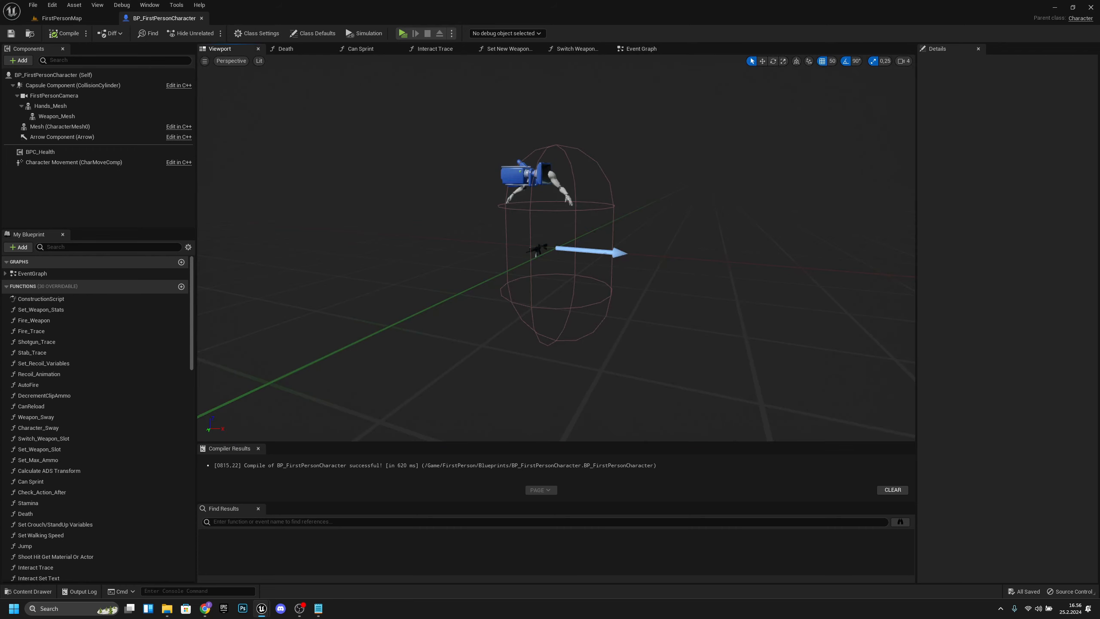
key("a")
mouse_move(729, 271)
right_mouse_down()
mouse_move(736, 264)
mouse_move(730, 271)
right_mouse_up()
key("d")
key("w")
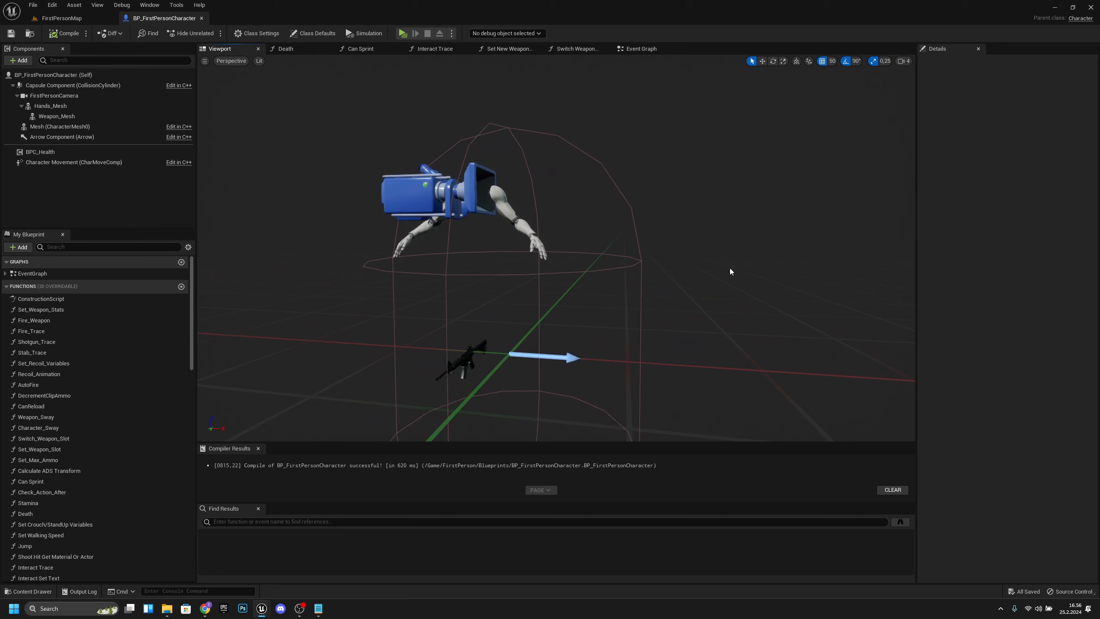
left_click(62, 106)
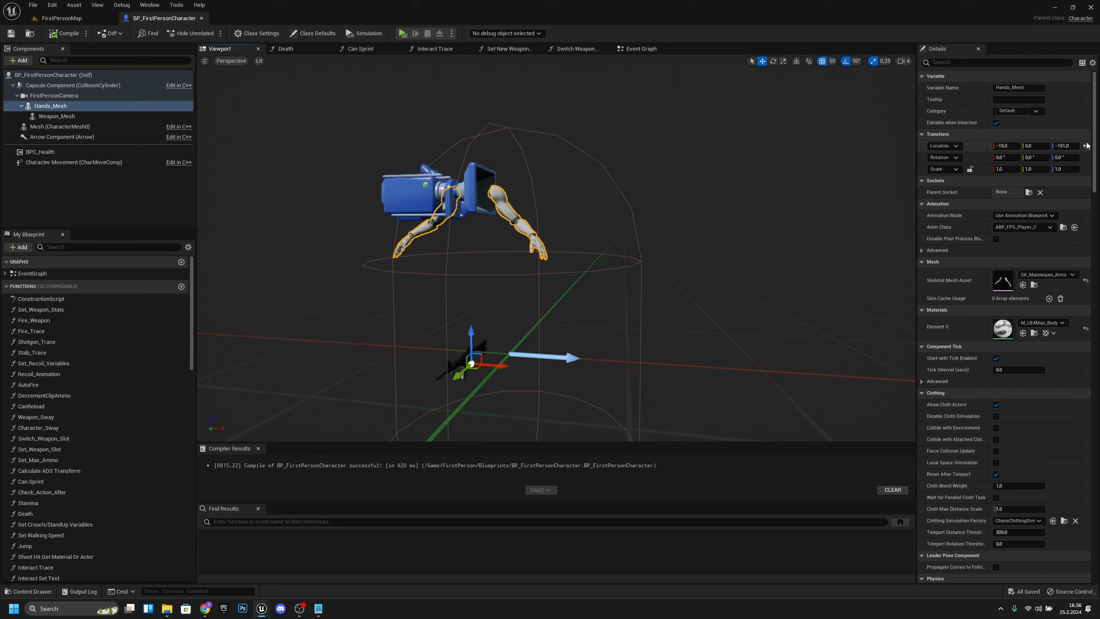
left_click(1069, 146)
type("-170")
key("Return")
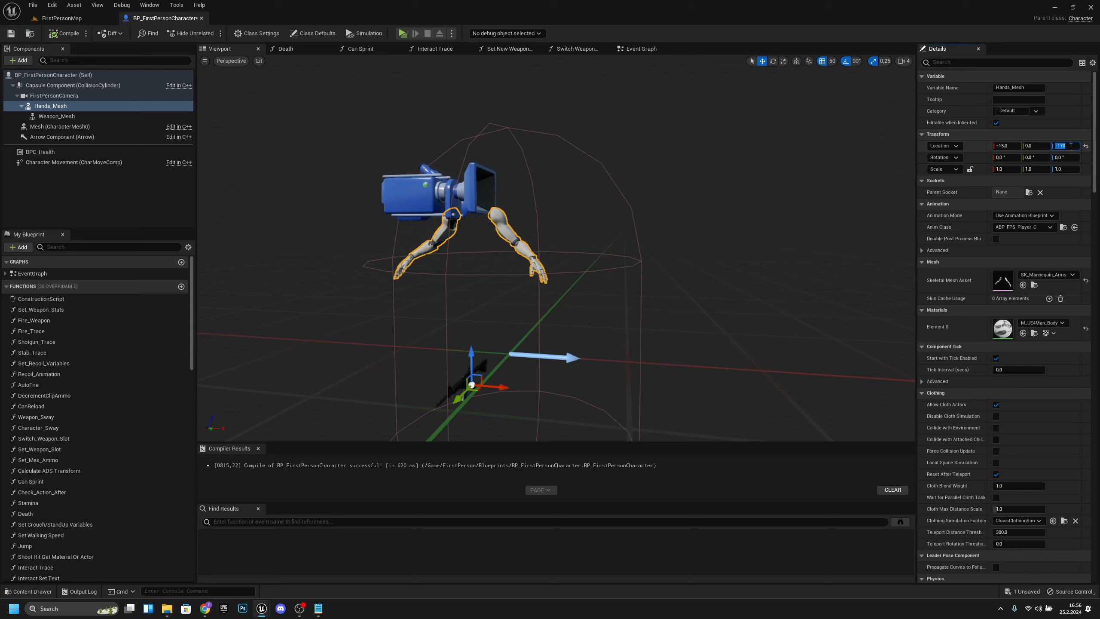
left_click(1016, 148)
type("-5")
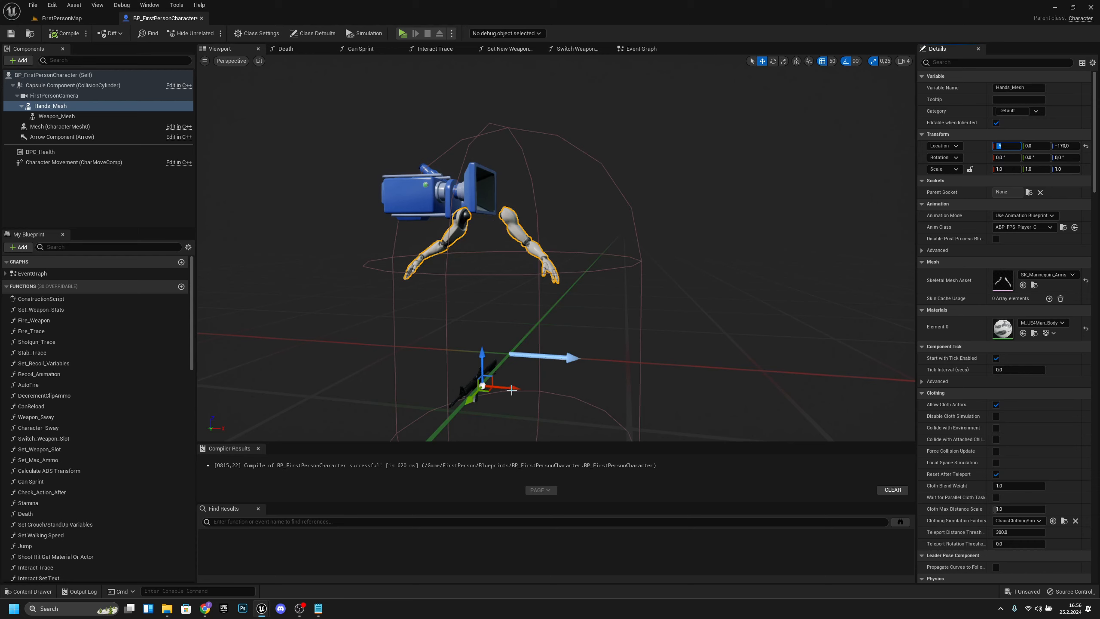
- Turn off grid snapping, try shifting Hands_Mesh slightly along X, and set its X location back to -5
left_click(519, 375)
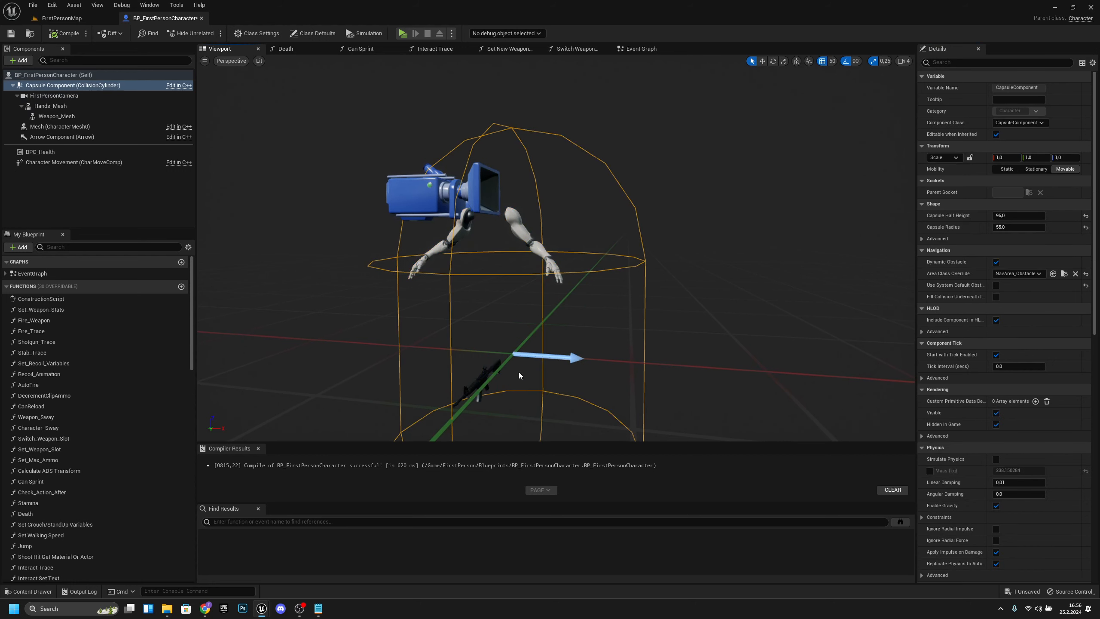
left_click(517, 228)
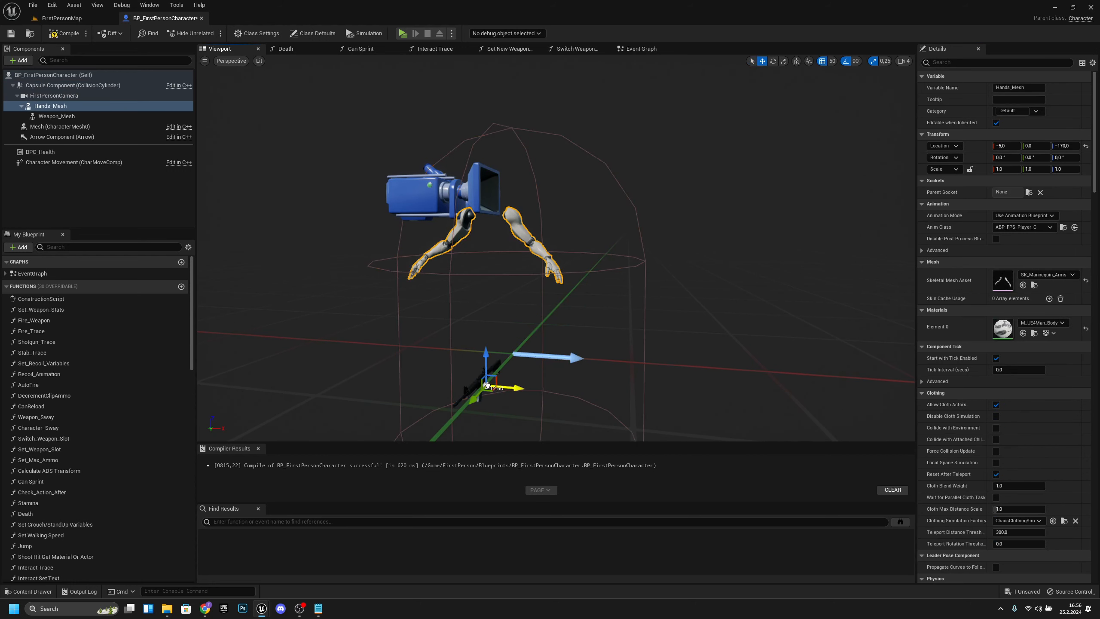
left_click(822, 61)
mouse_move(515, 388)
left_mouse_down()
mouse_move(500, 383)
mouse_move(510, 383)
left_mouse_up()
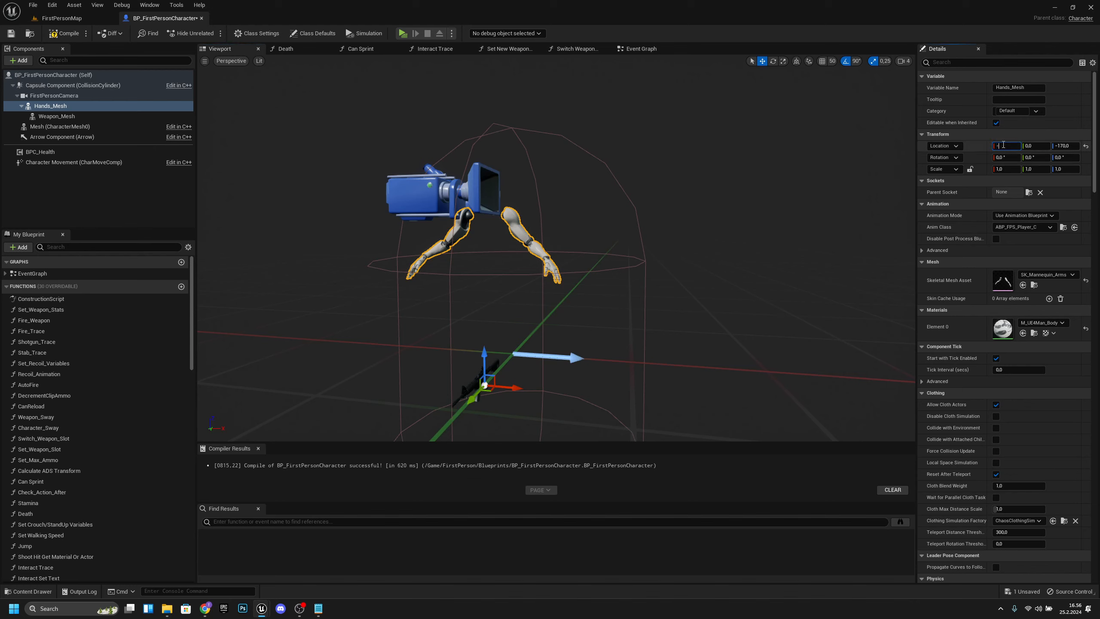
type("5")
key("Return")
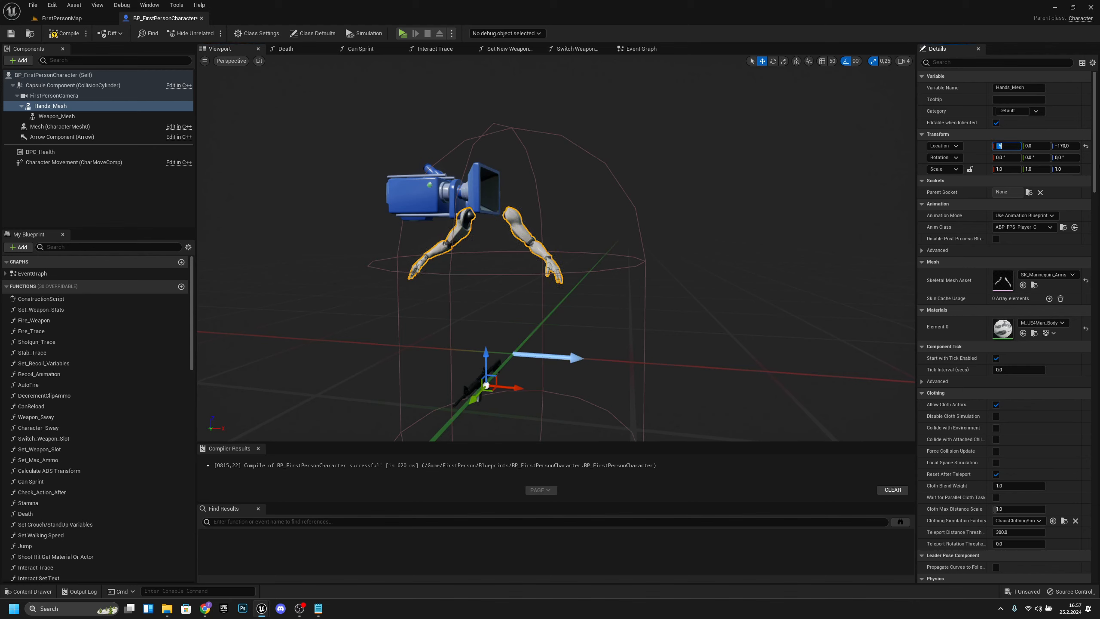
- Compile and save the BP_FirstPersonCharacter blueprint
right_click_drag(758, 280, 719, 287)
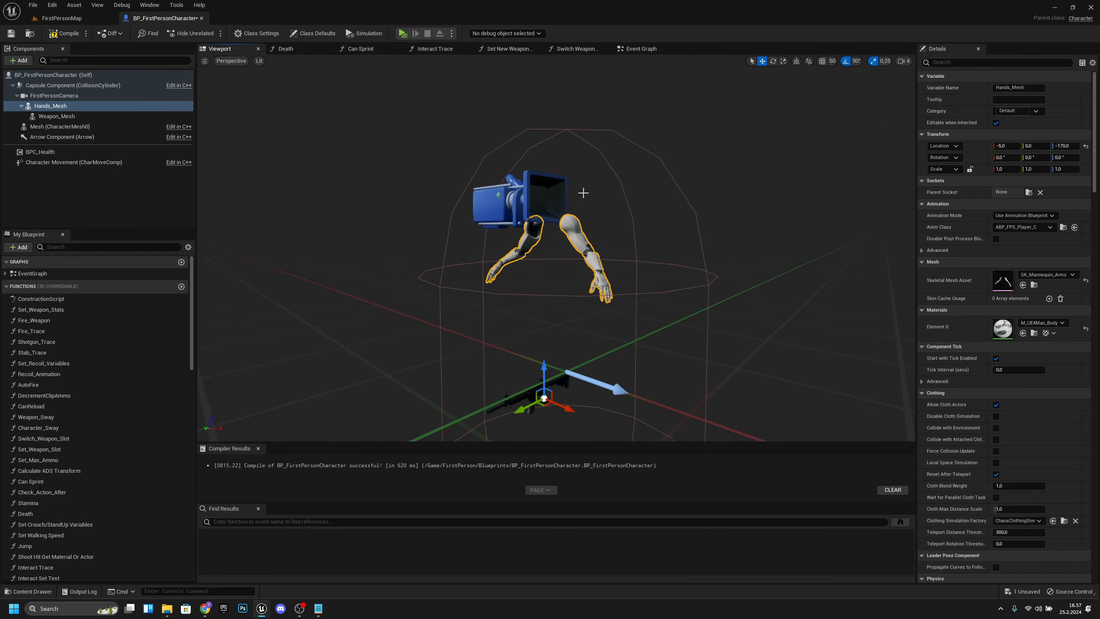
left_click(62, 34)
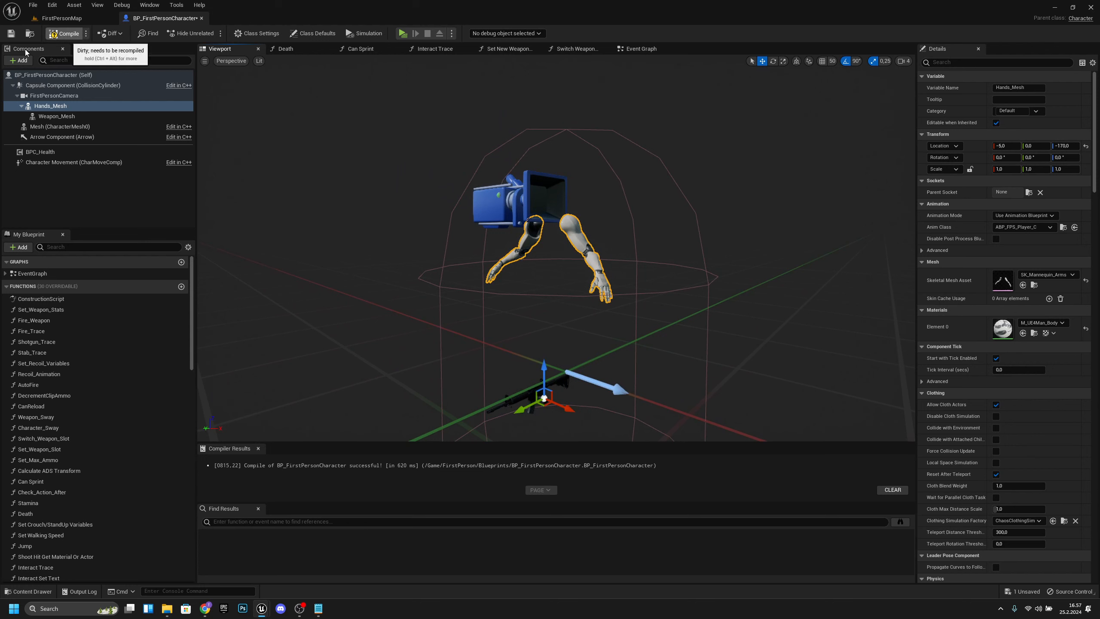
left_click(10, 34)
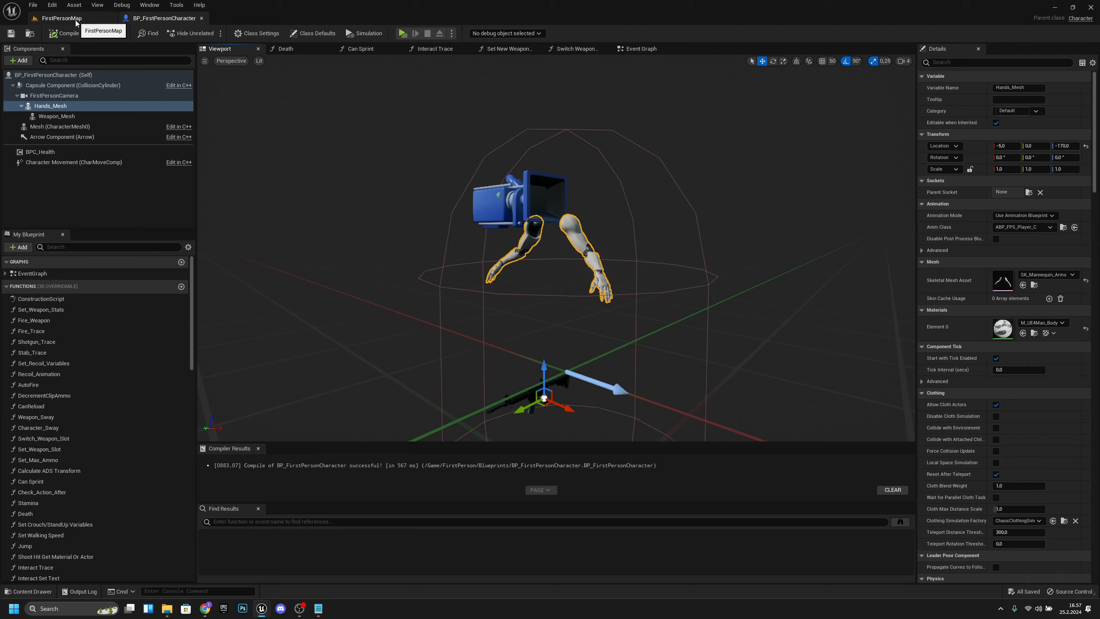
- Return to the FirstPersonMap level and open the ABP_FPS_Player animation blueprint from the Animations folder
left_click(75, 20)
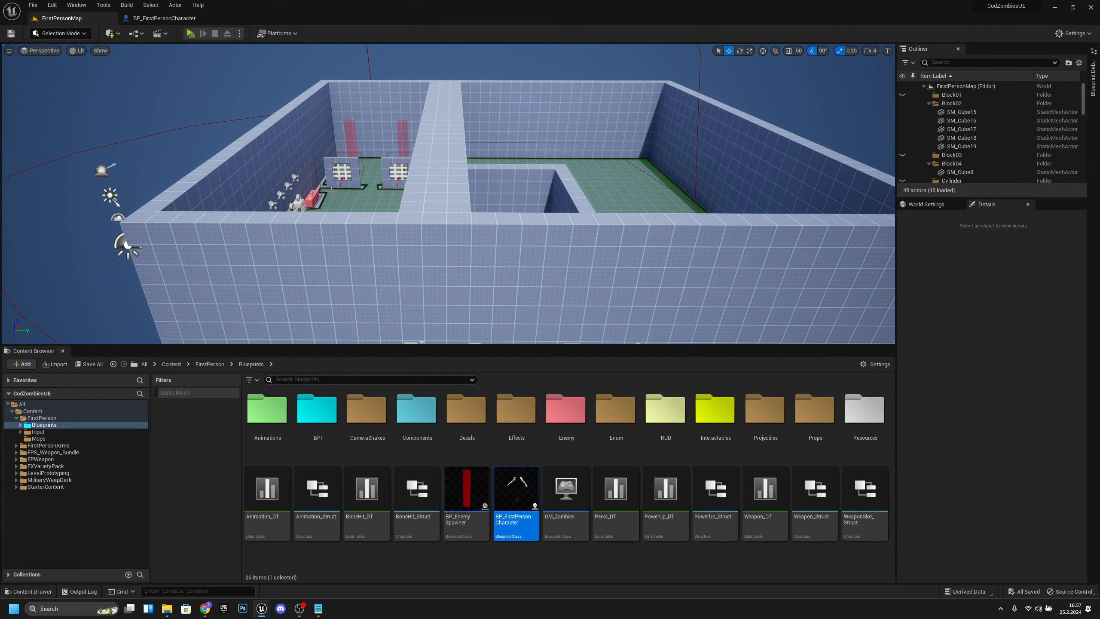
double_click(266, 411)
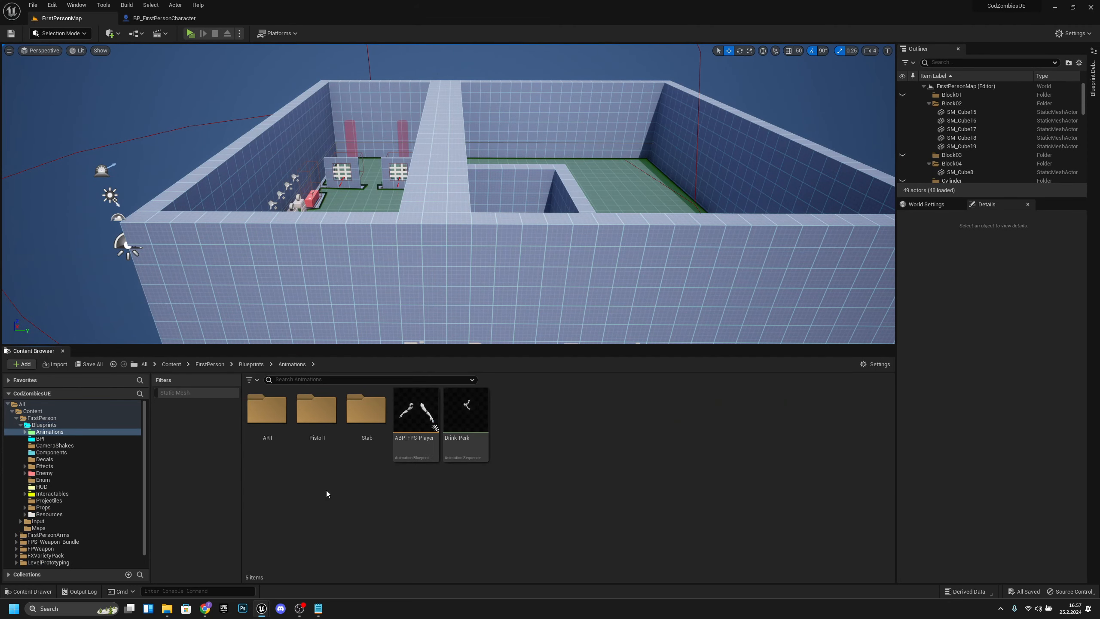
mouse_move(419, 419)
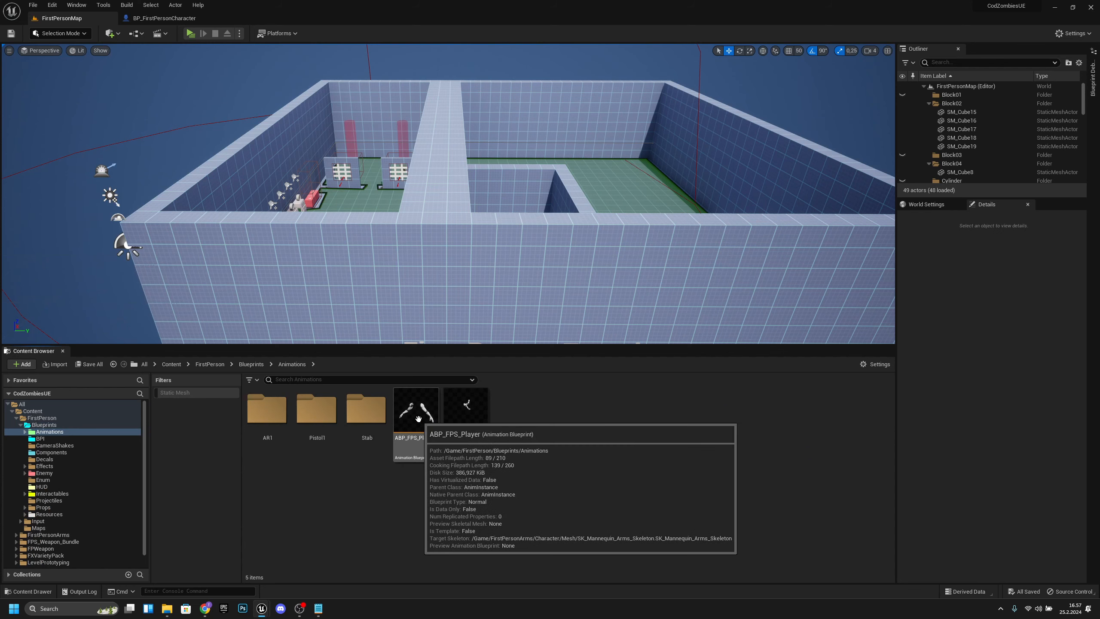
left_click(418, 418)
double_click(419, 419)
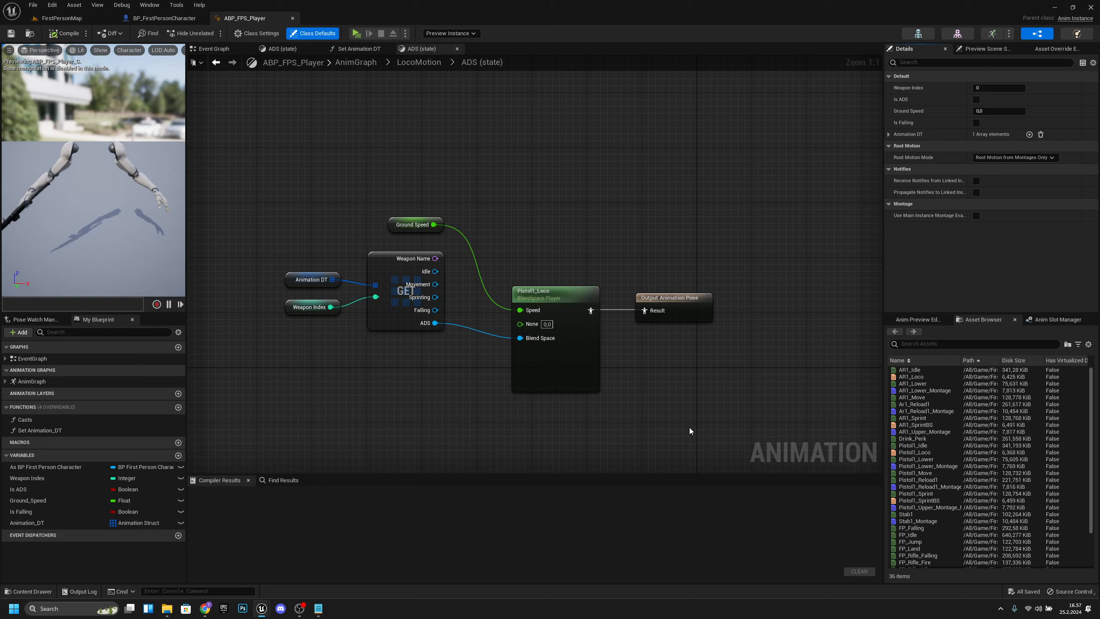
left_click(767, 382)
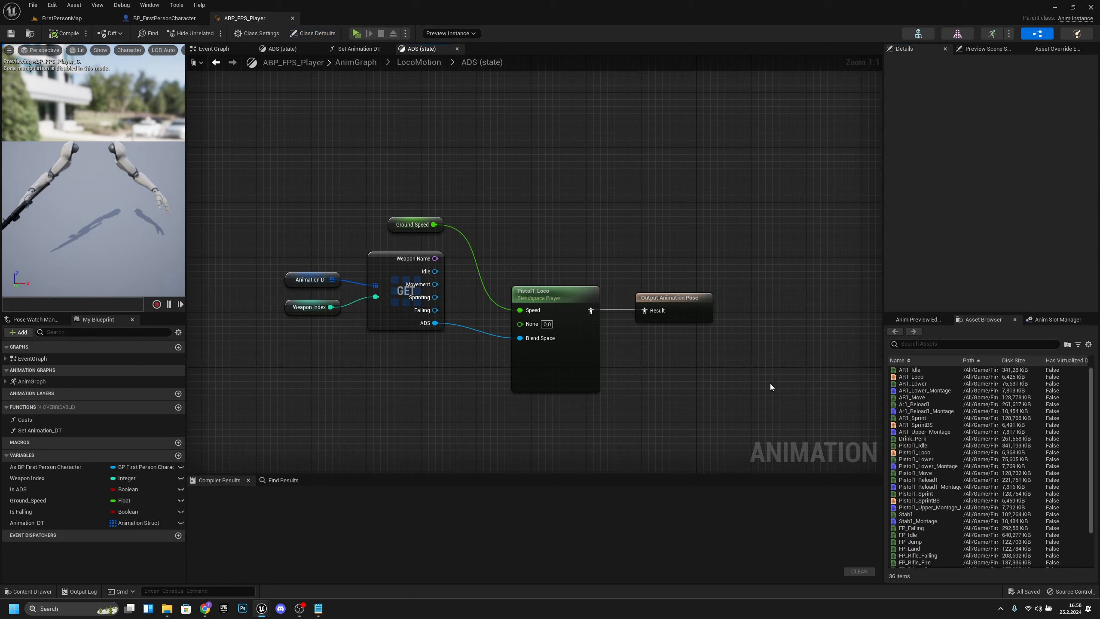
- Open the mannequin arms skeleton from the animation blueprint and examine the arms with the attached preview weapon
left_click(918, 34)
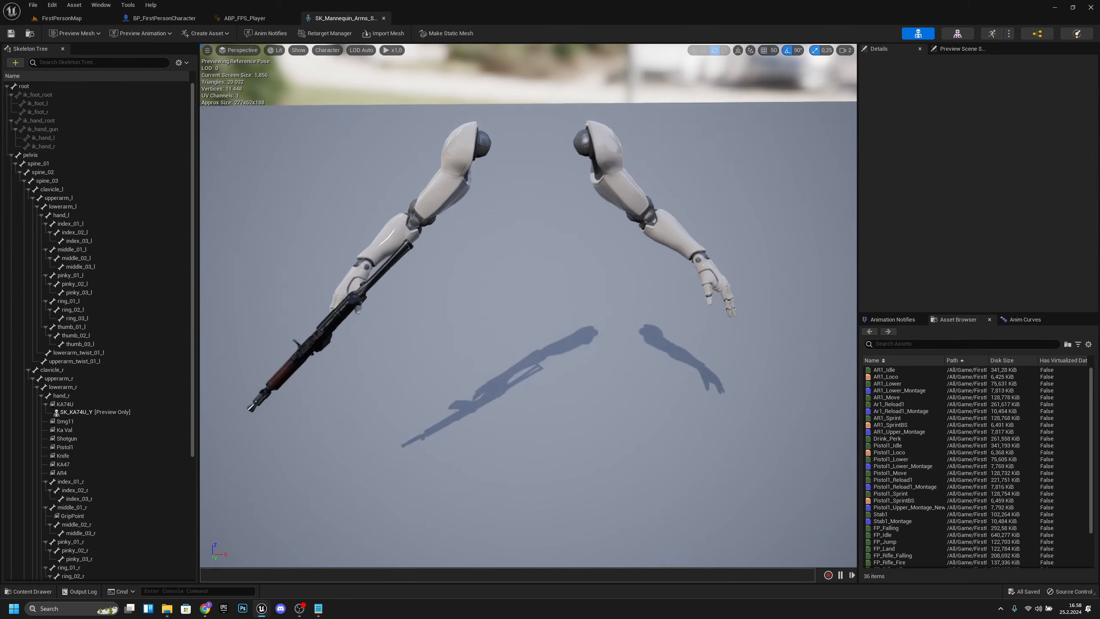
mouse_move(486, 239)
right_mouse_down()
mouse_move(494, 221)
mouse_move(486, 239)
right_mouse_up()
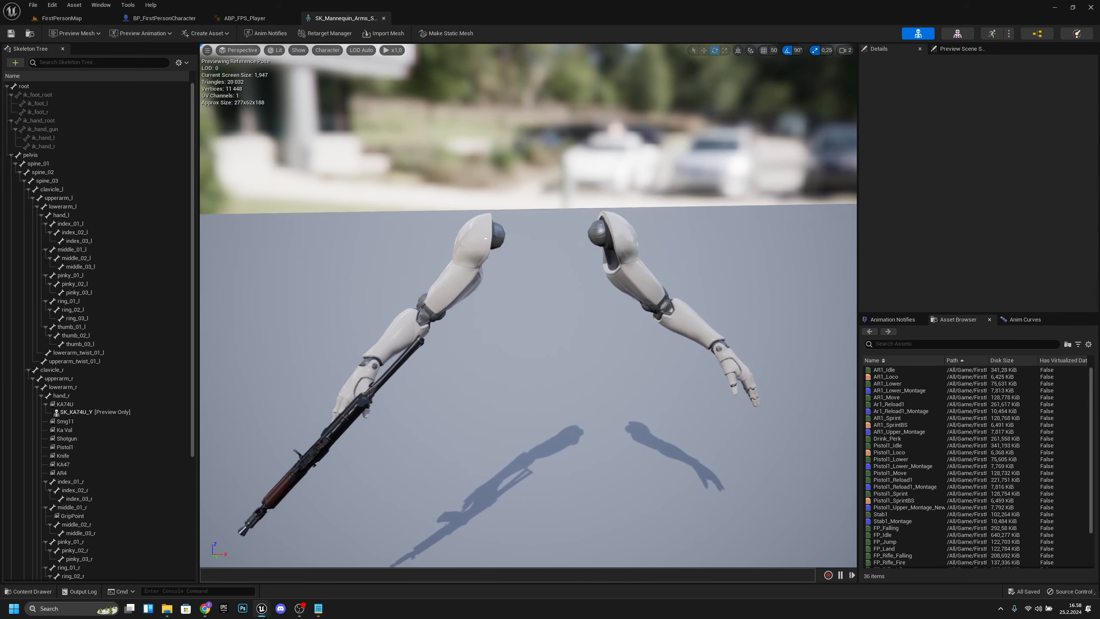
right_click_drag(683, 197, 682, 197)
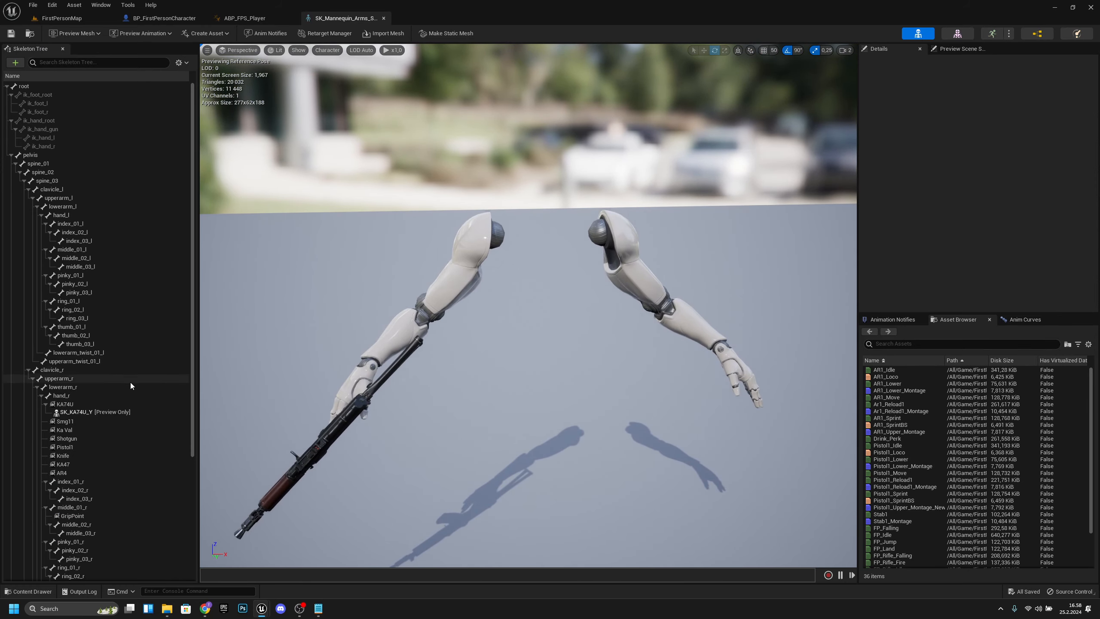
- Remove all attached preview assets from the KA74U socket under the hand_r bone
left_click(68, 397)
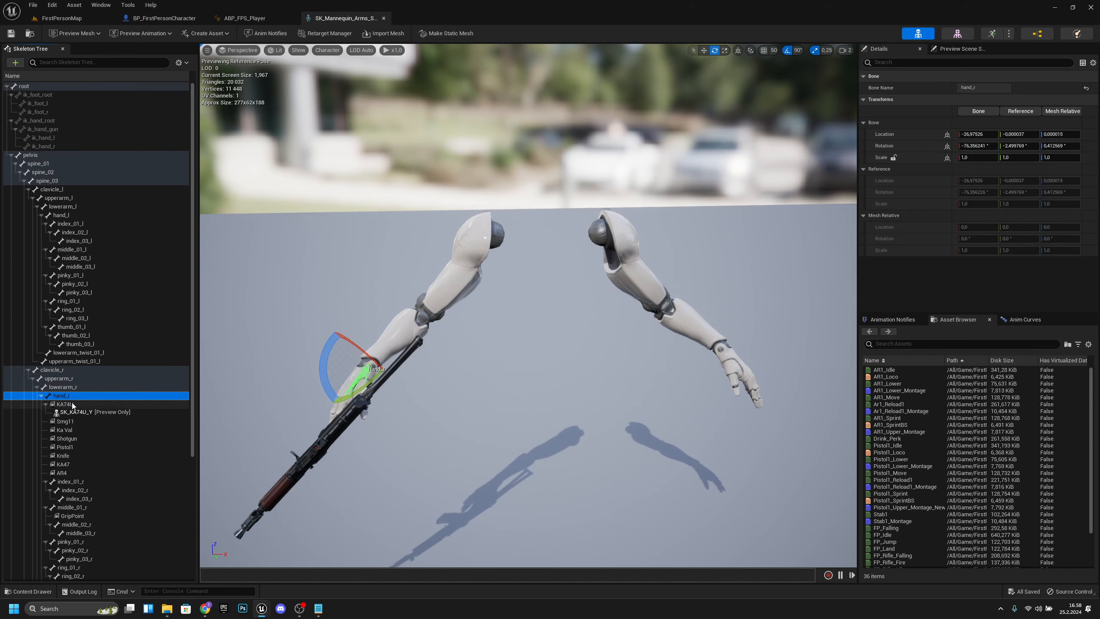
left_click(69, 406)
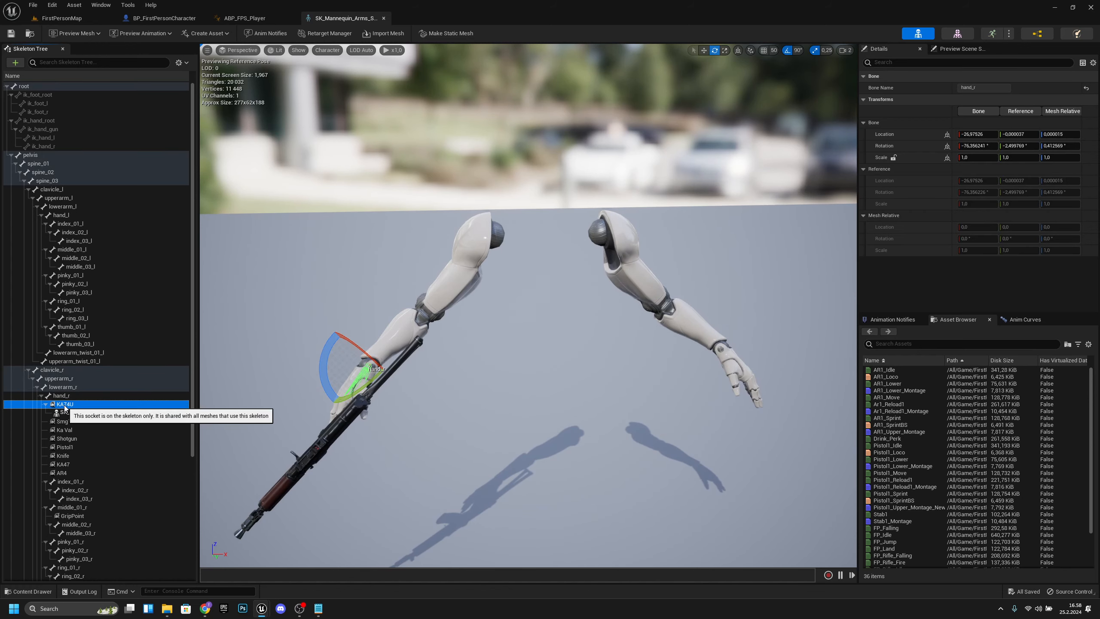
right_click(72, 408)
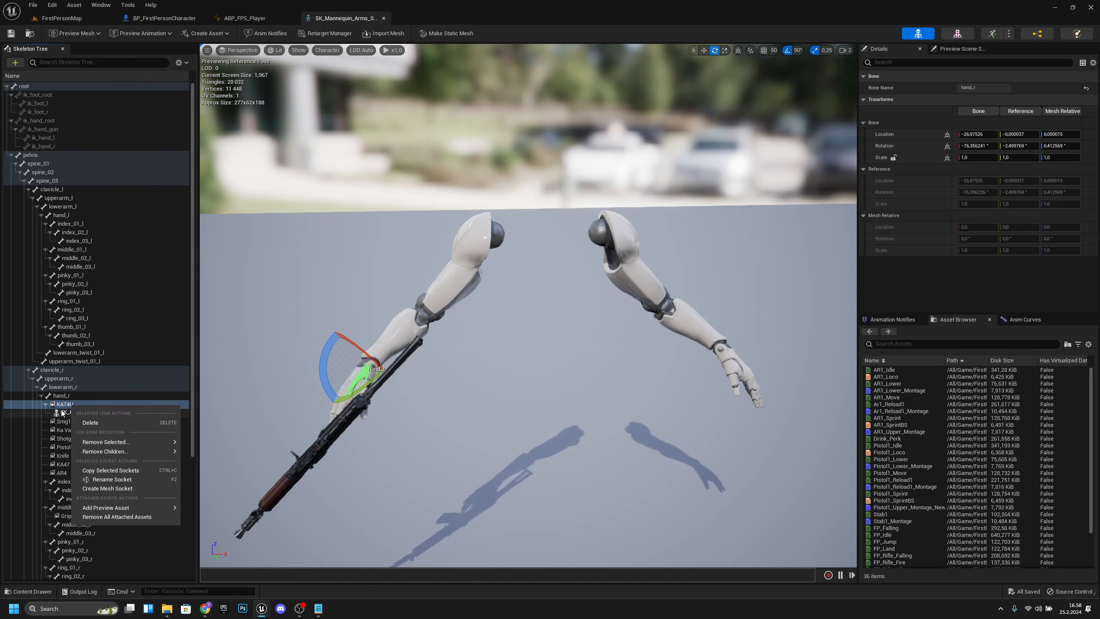
left_click(65, 406)
right_click(67, 409)
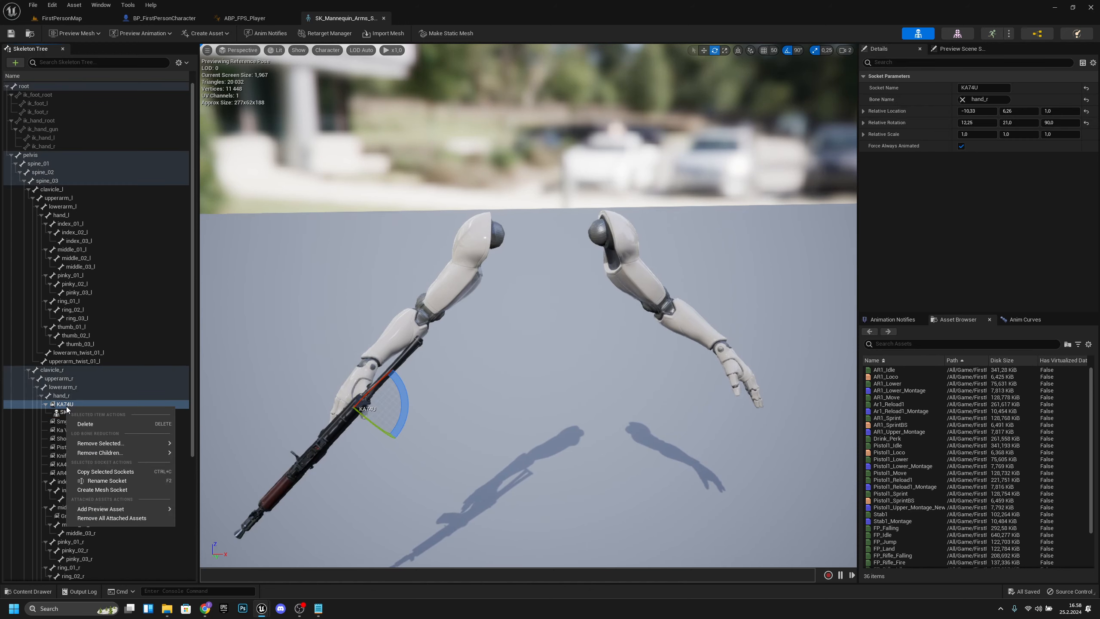
left_click(123, 518)
- Attach the SK_KA74U_Y skeletal mesh to the KA74U socket as its preview asset
right_click(66, 405)
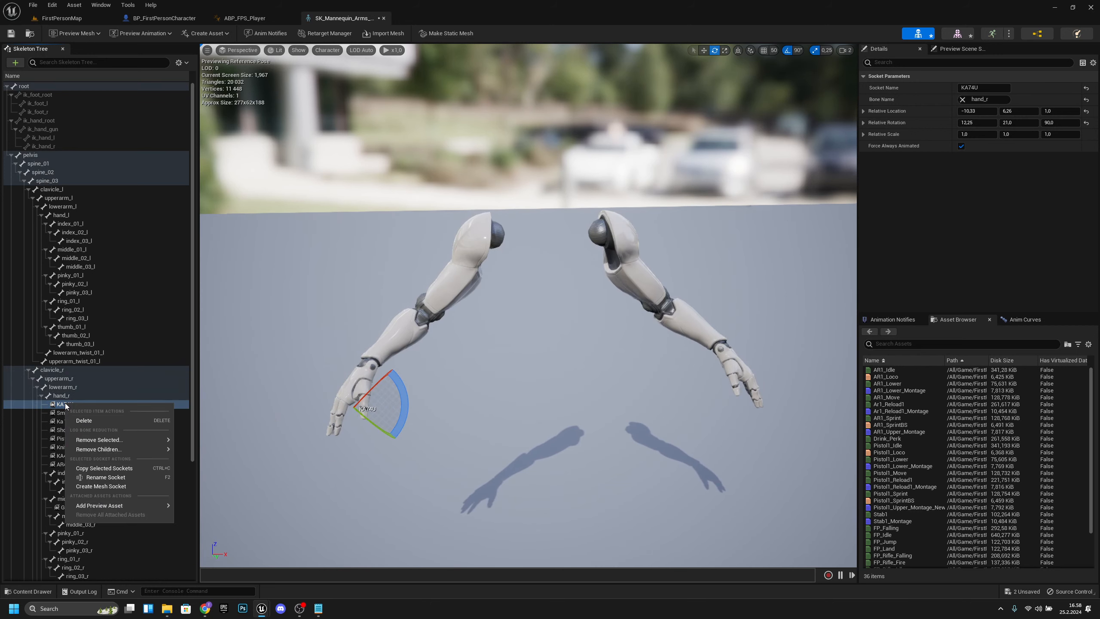
mouse_move(130, 508)
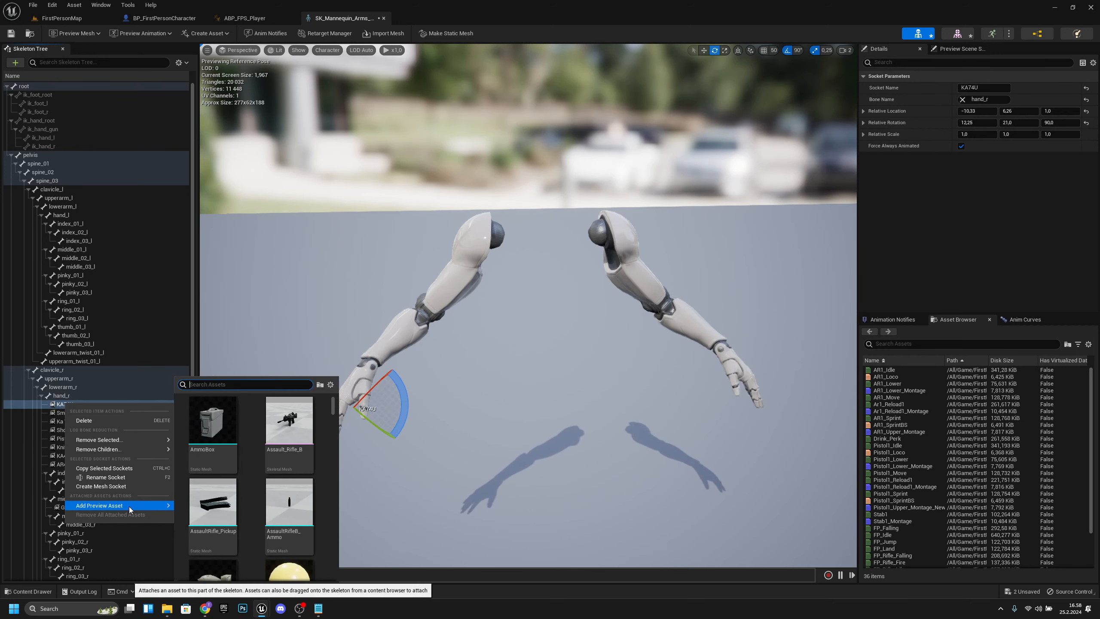
type("ka74")
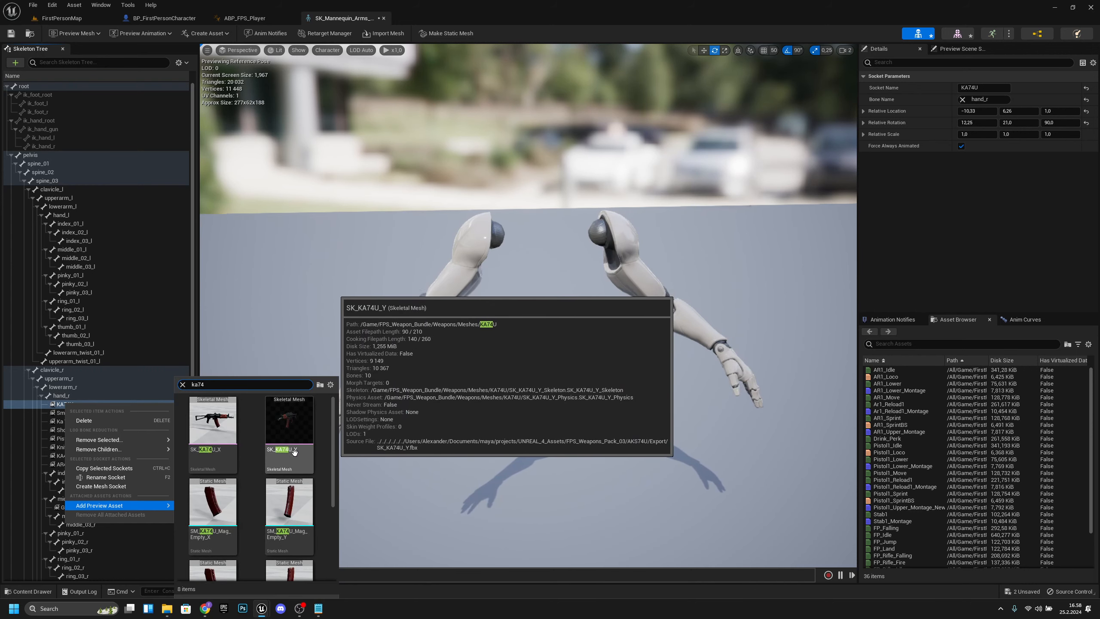
left_click(292, 433)
right_click_drag(292, 434, 382, 472)
key("a")
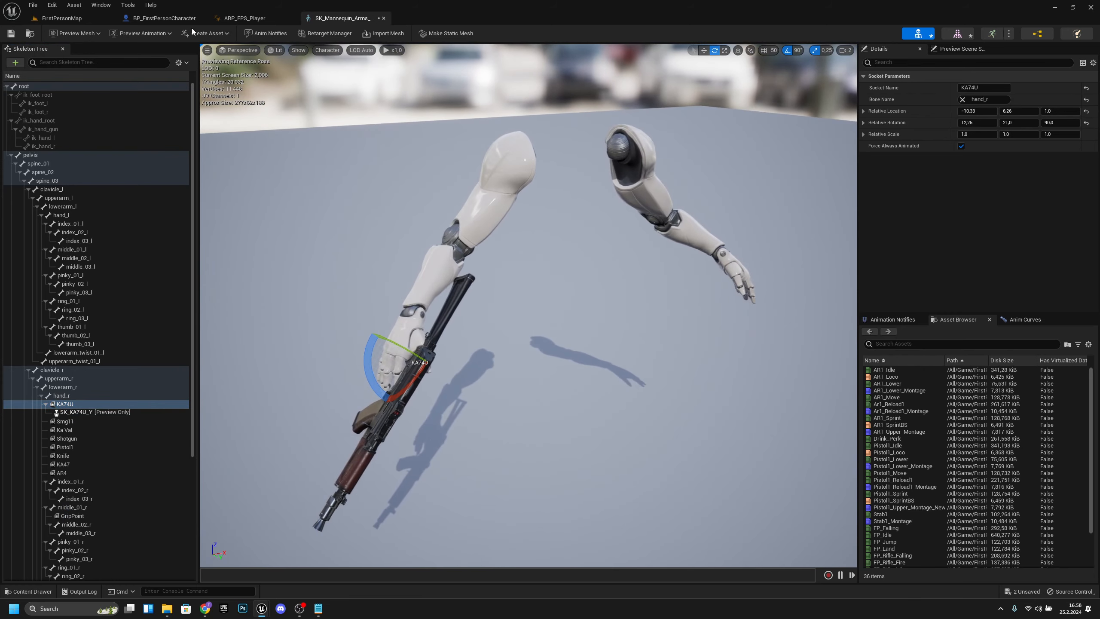
- Preview the AR1_Idle animation on the arms and view the weapon grip from behind
left_click(156, 34)
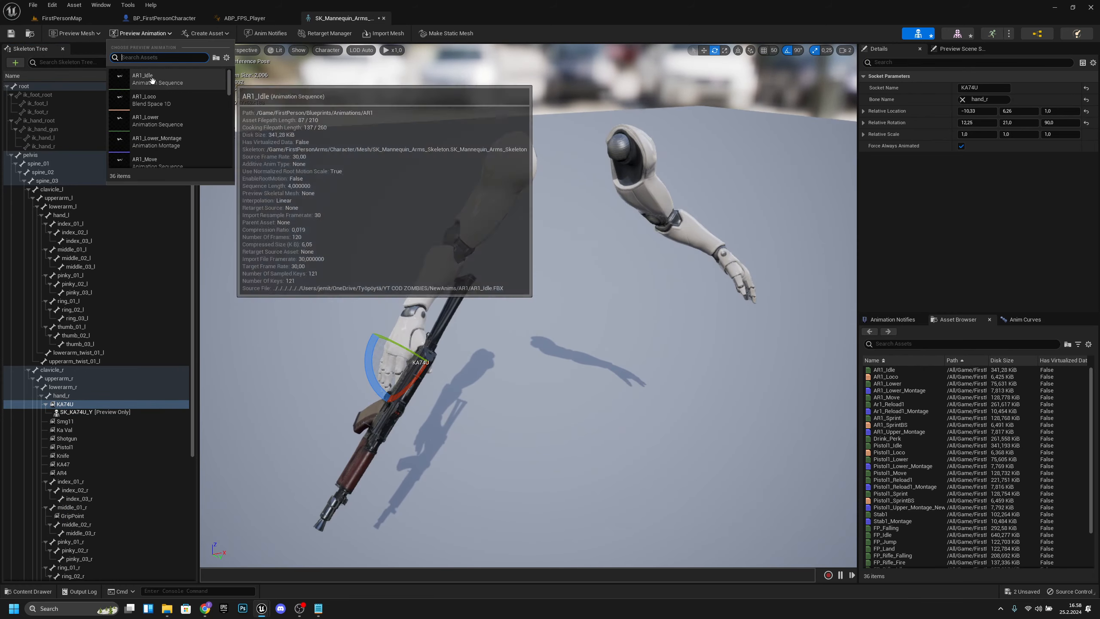
left_click(163, 83)
right_click_drag(433, 303, 506, 329)
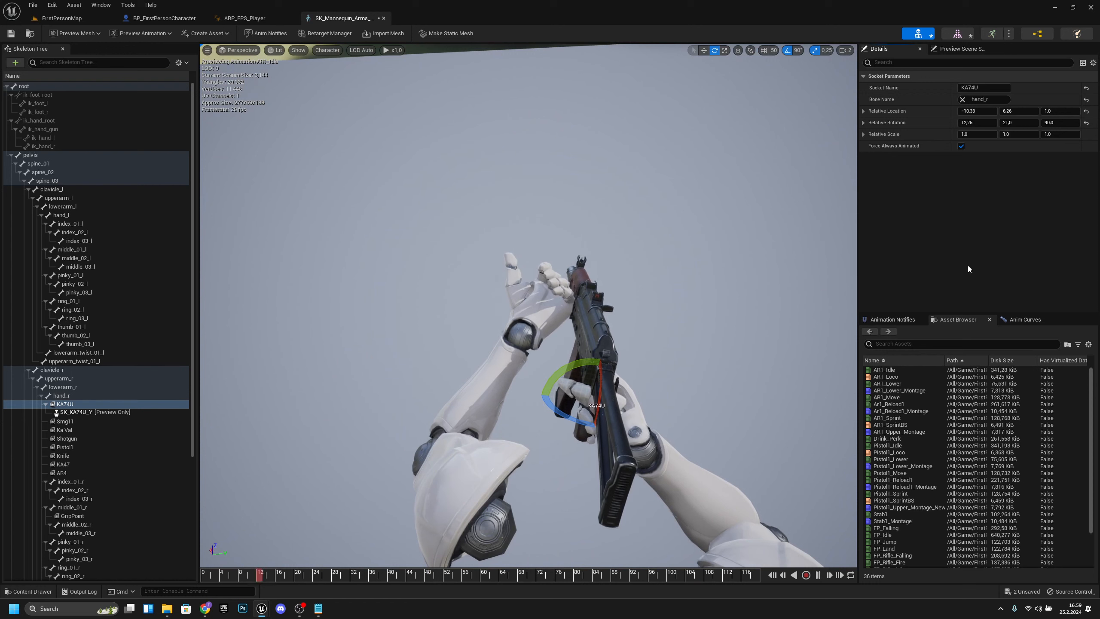
- Set the KA74U socket's relative location to X -9,8 and Y 4,2
left_click(977, 111)
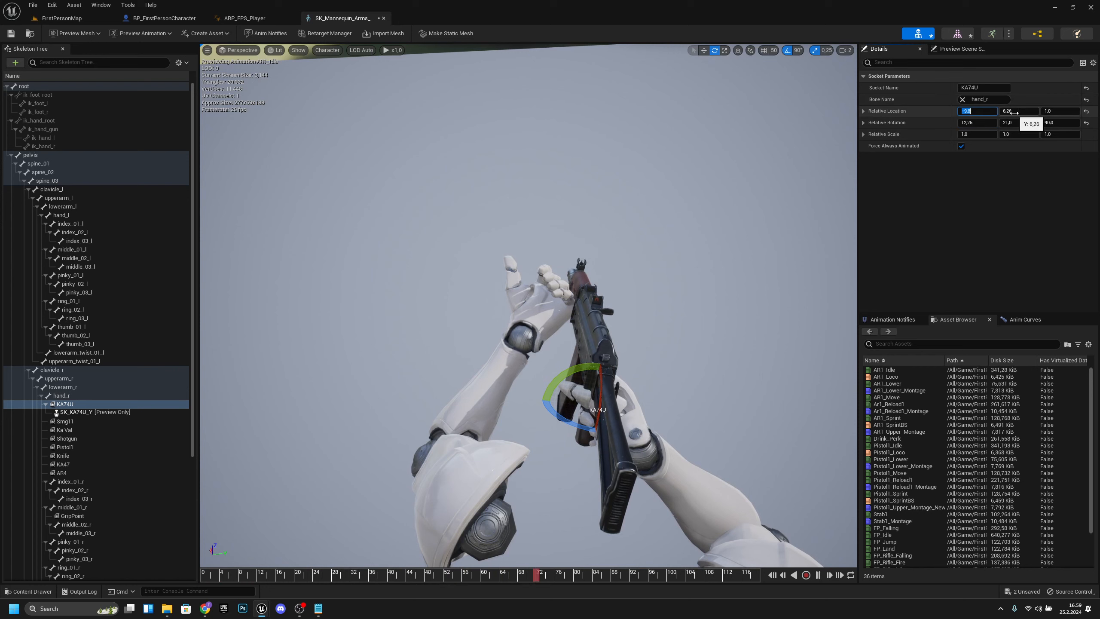
left_click(1015, 111)
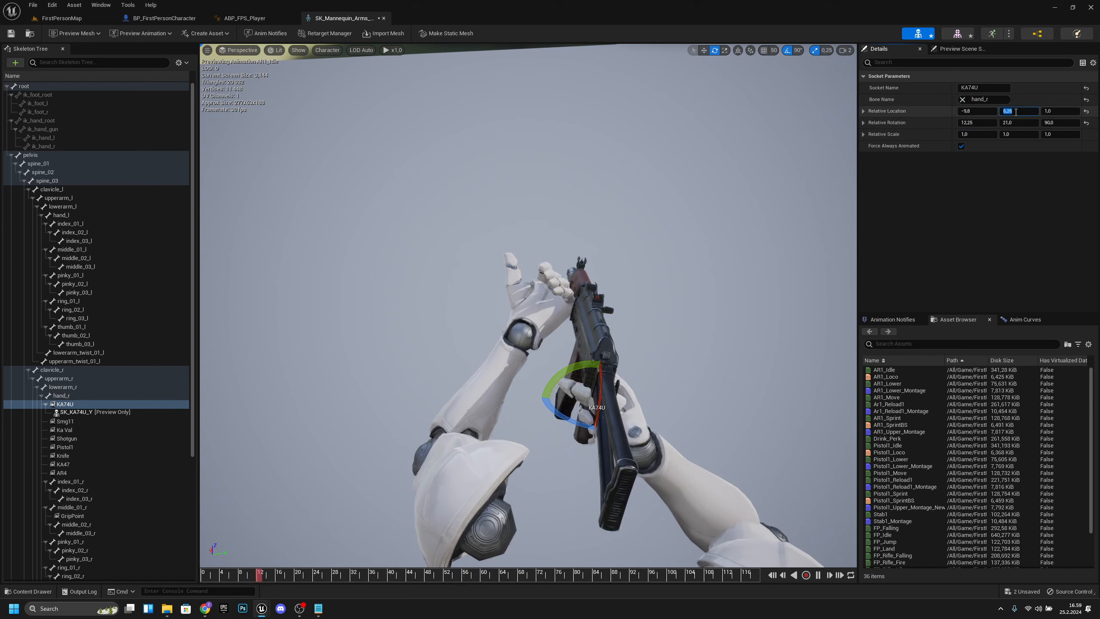
type("4,2")
key("Return")
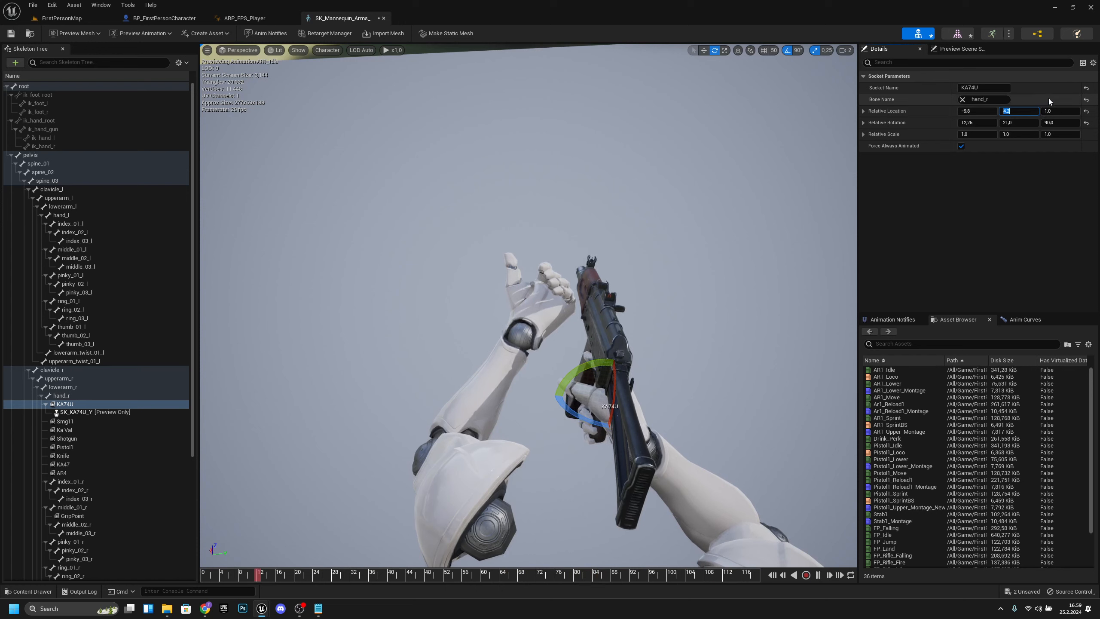
- Set the KA74U socket's relative rotation to X -2,57 and Y 3,0
left_click(978, 122)
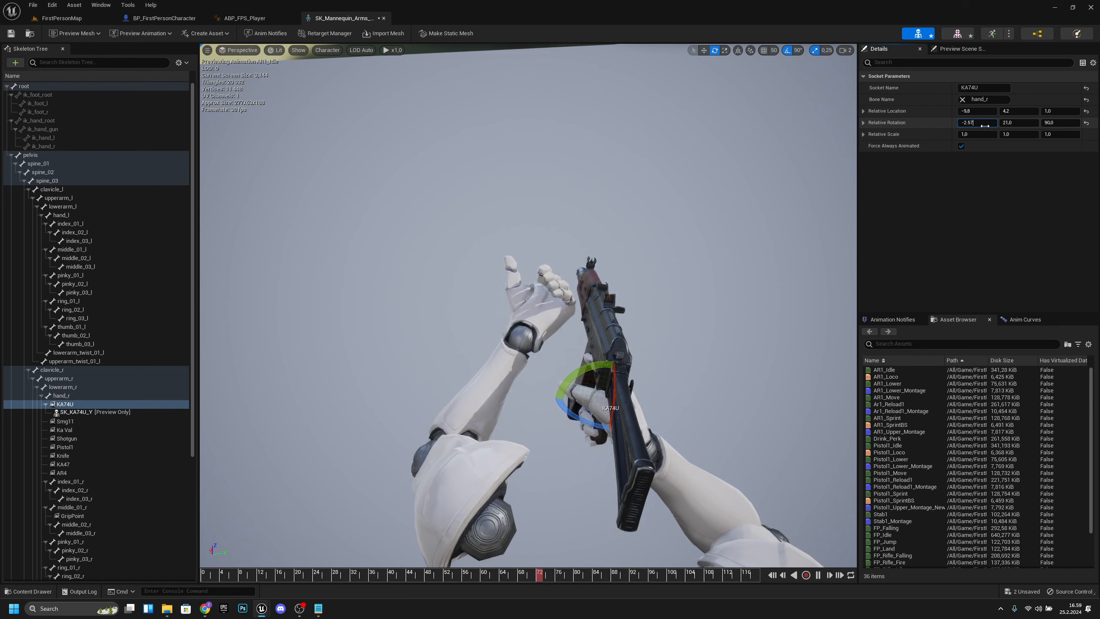
type("-2.57")
key("Return")
left_click(1028, 123)
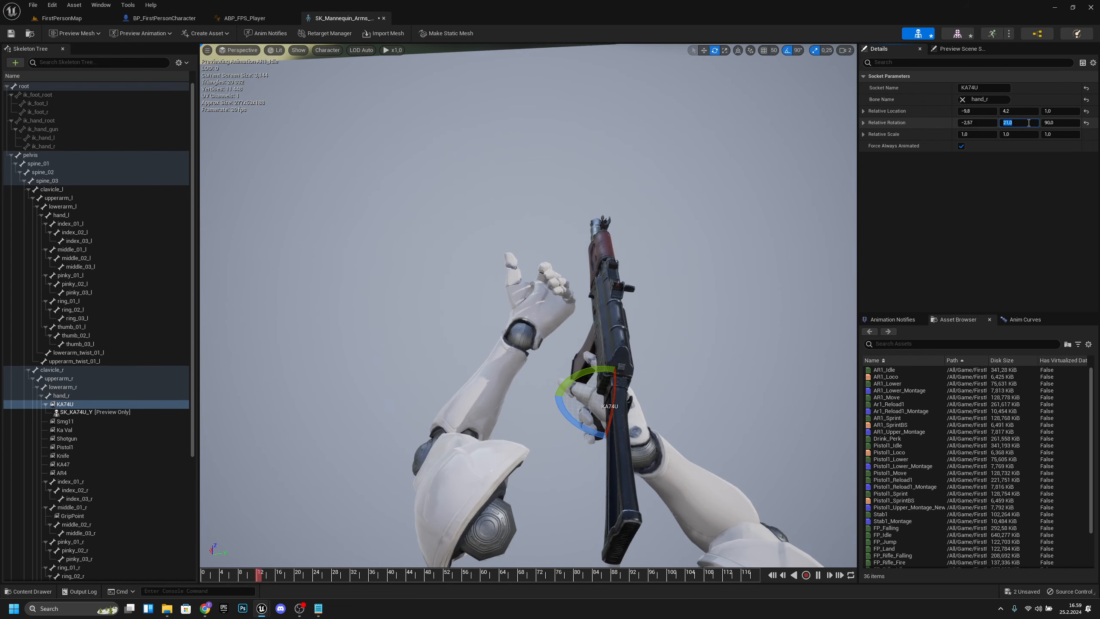
key("Return")
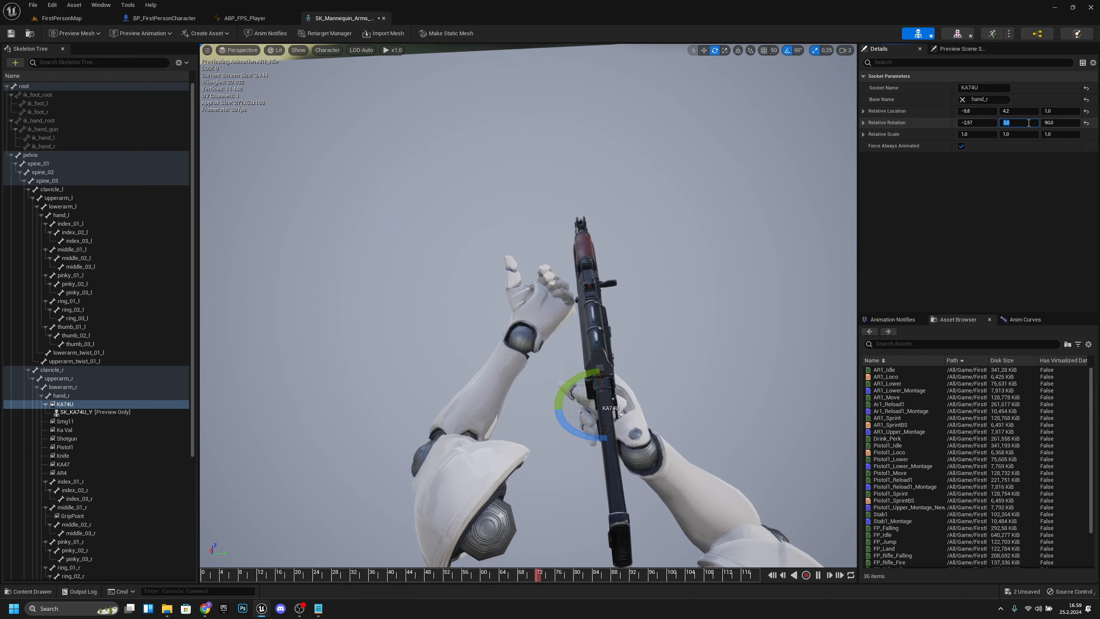
- Try a Z rotation of 60,75 on the KA74U socket, set it to 69,75 instead, and save the skeleton
left_click(1055, 123)
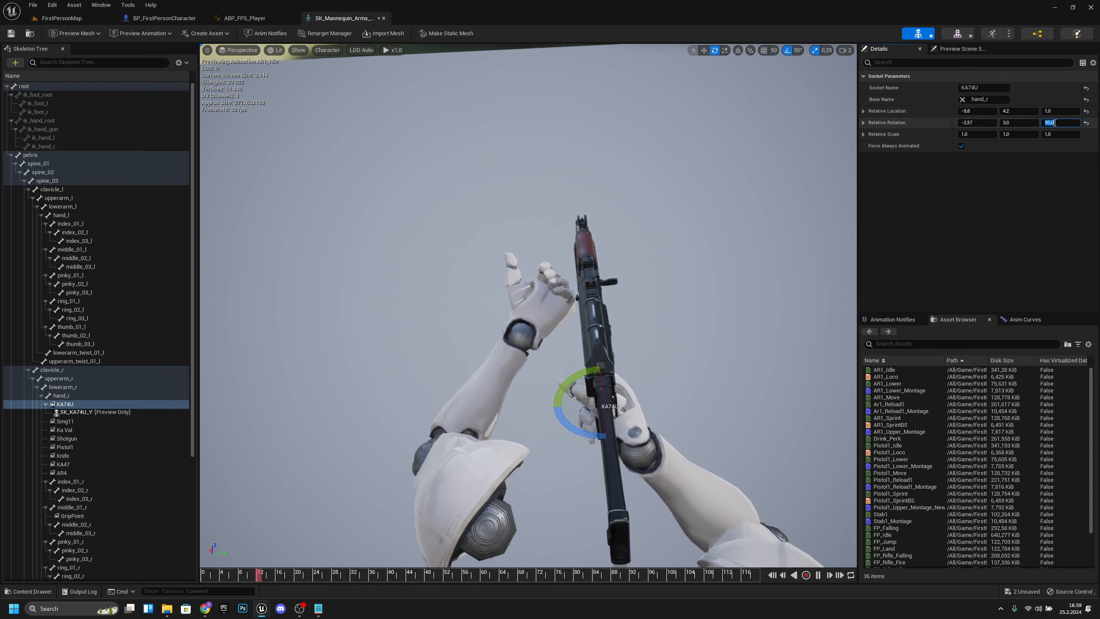
type("6")
key("Return")
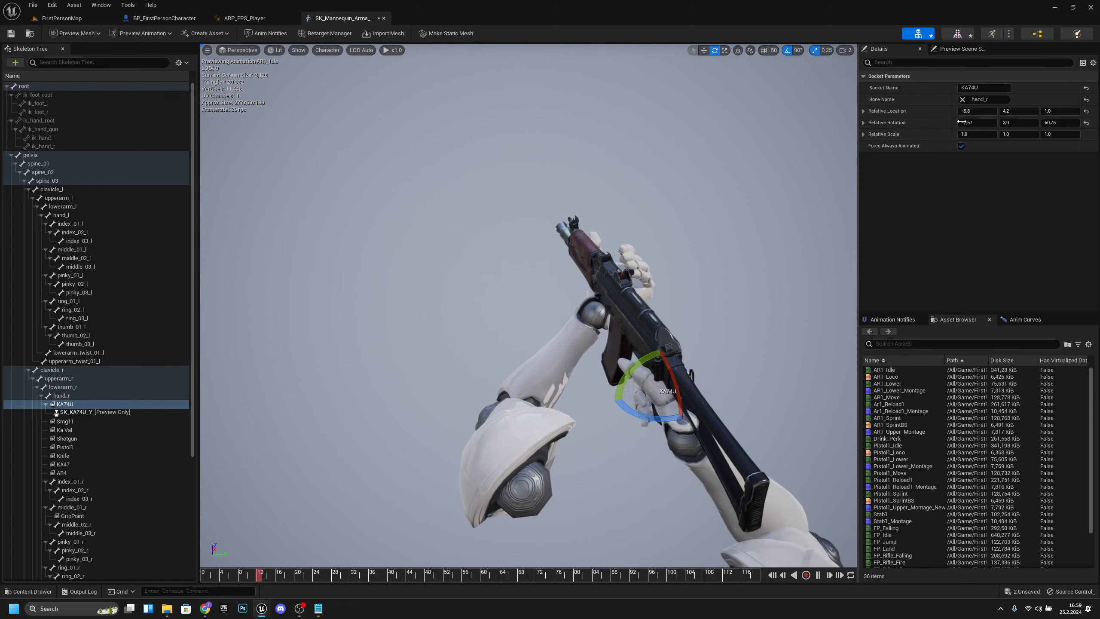
left_click(1078, 122)
type("6")
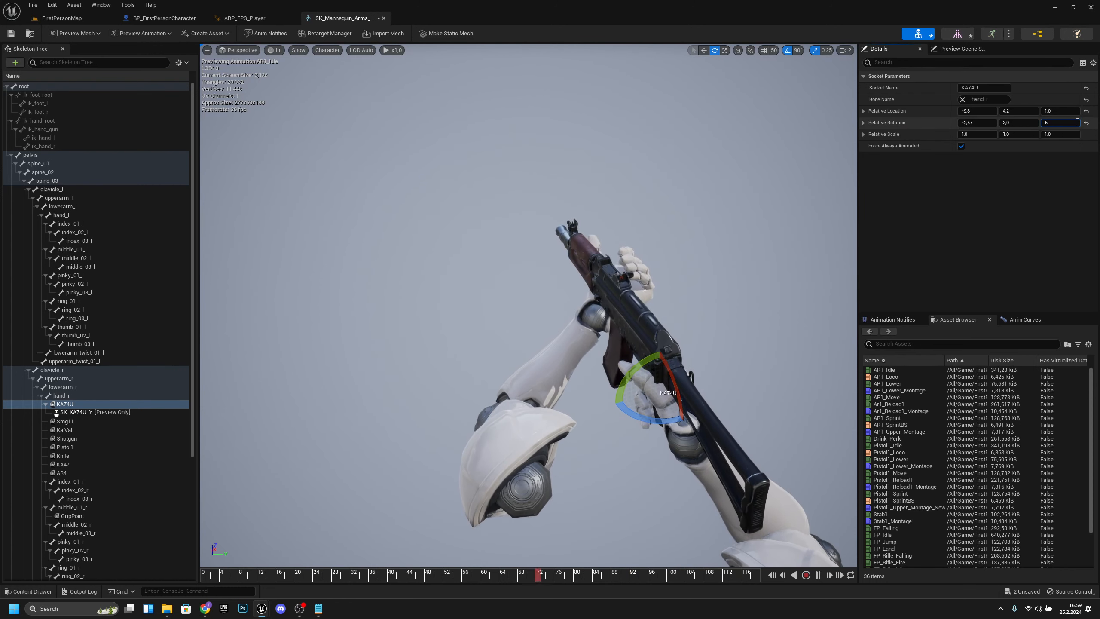
type("9,75")
key("Return")
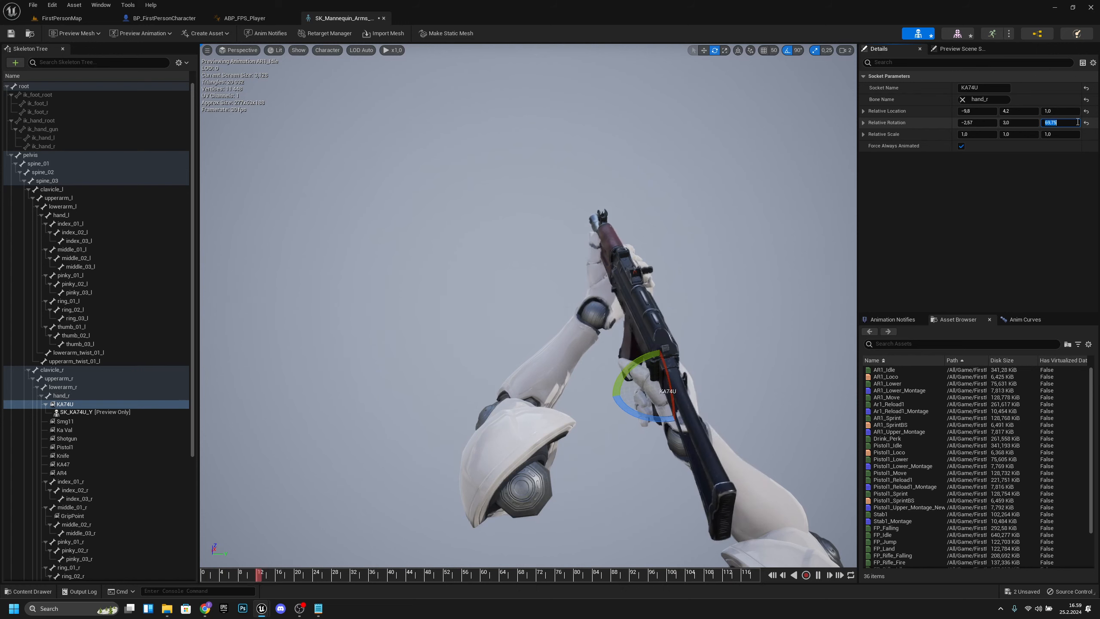
right_click_drag(754, 162, 737, 69)
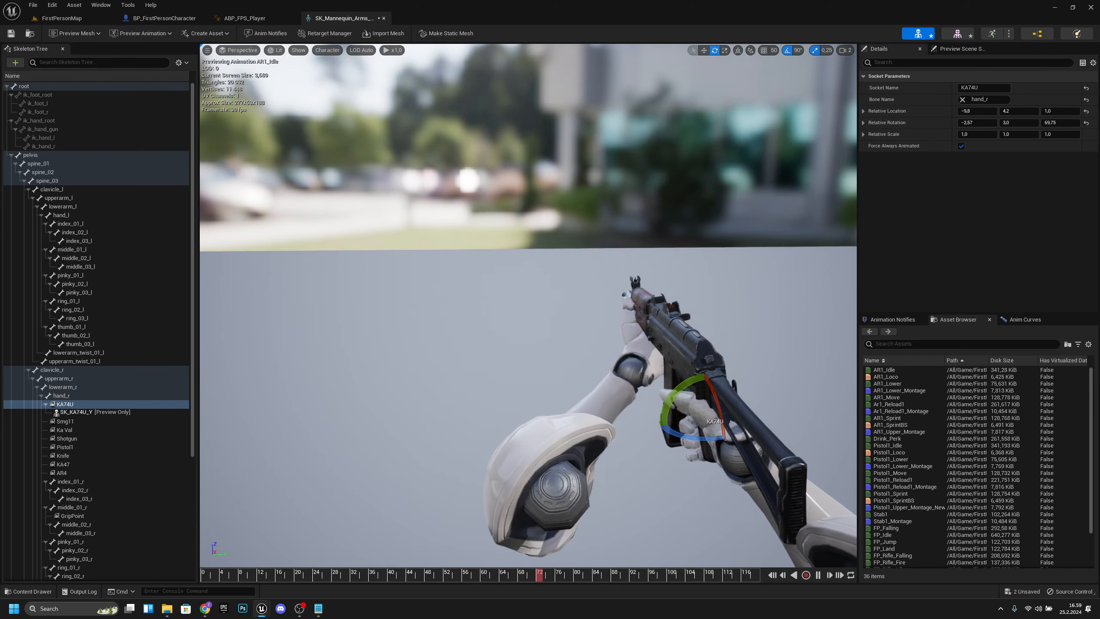
left_click(11, 34)
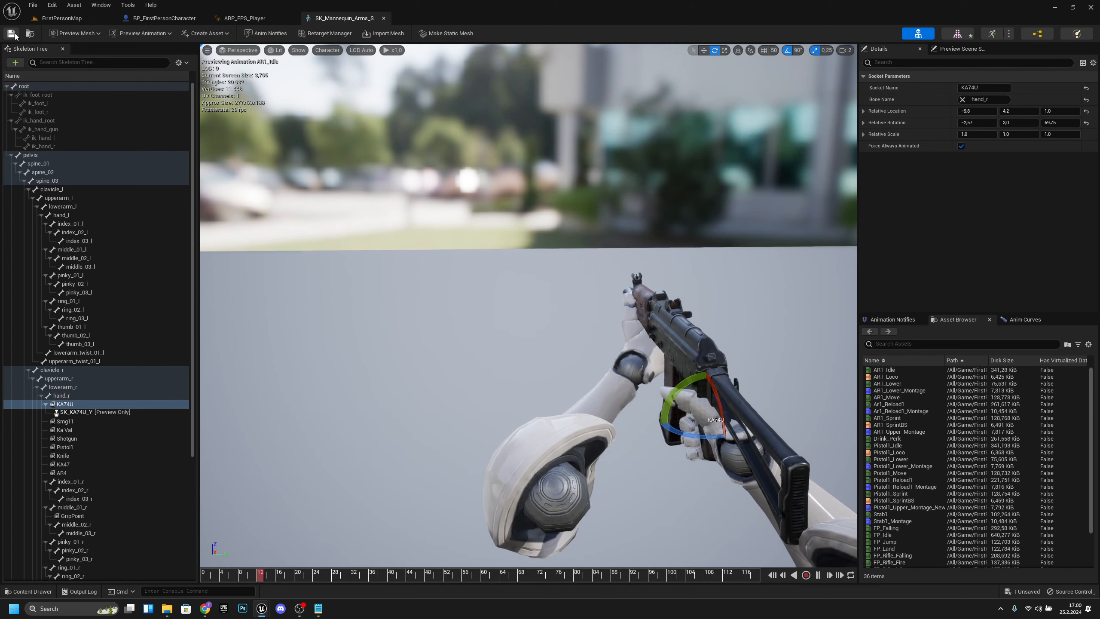
- Remove all attached preview assets from the hand_r bone
right_click(65, 405)
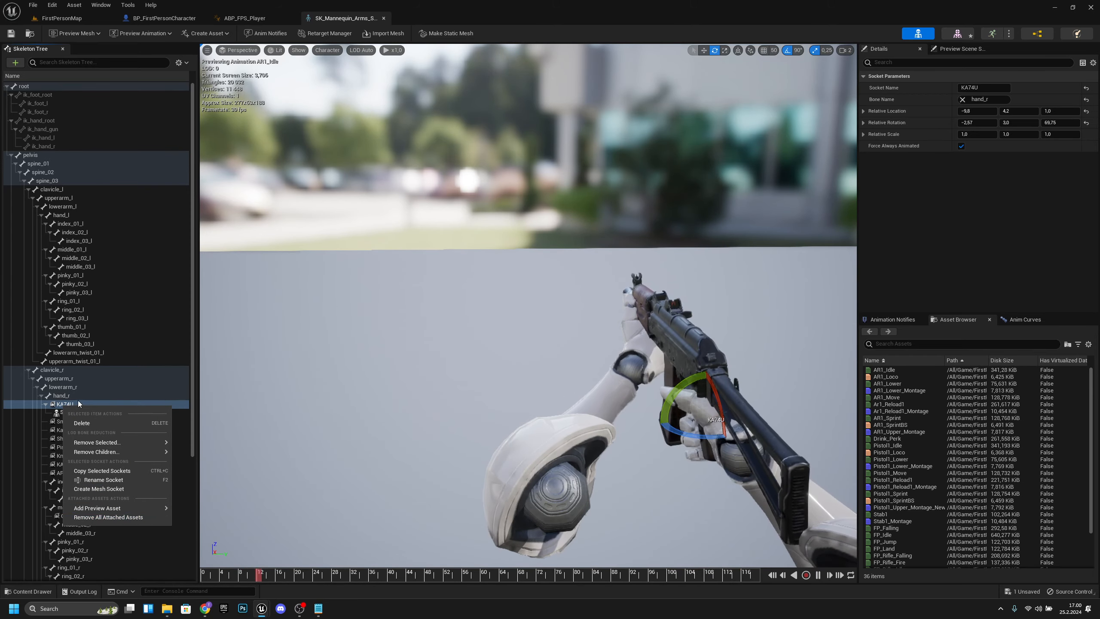
right_click(73, 397)
right_click(70, 406)
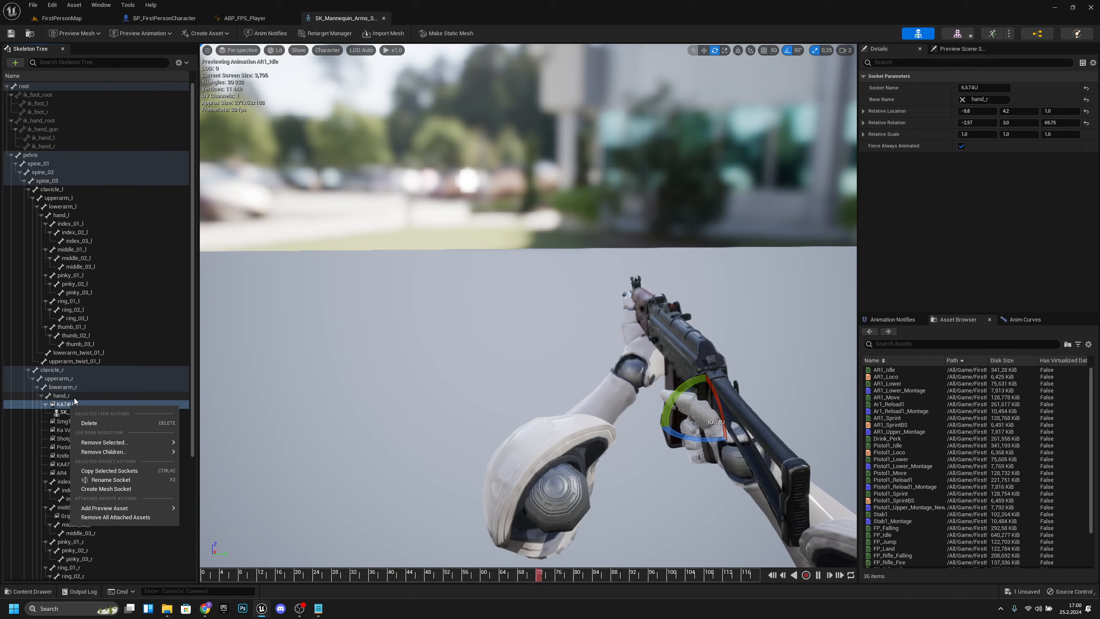
right_click(58, 396)
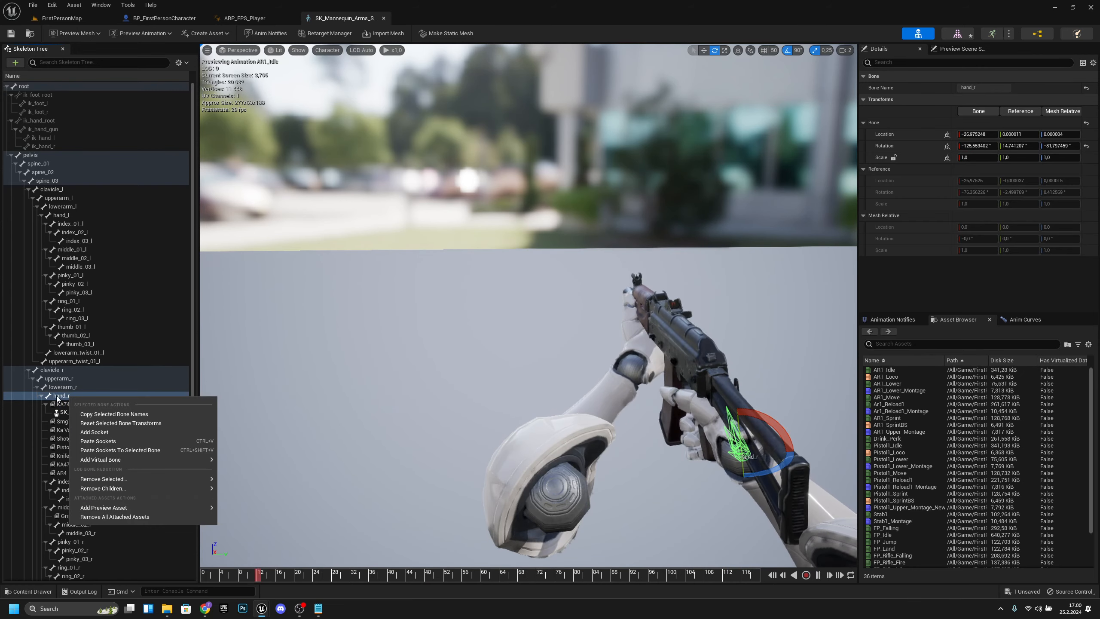
left_click(123, 517)
- Attach the SK_SMG11_Nostock_Y skeletal mesh to the Smg11 socket as its preview asset
left_click(77, 412)
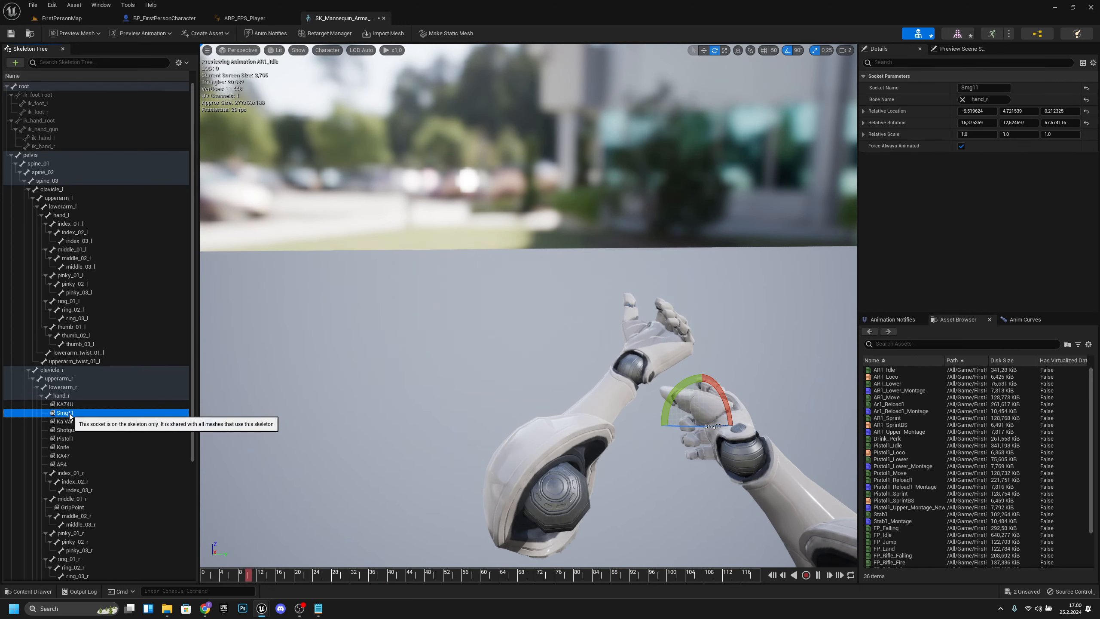
right_click(70, 415)
mouse_move(138, 516)
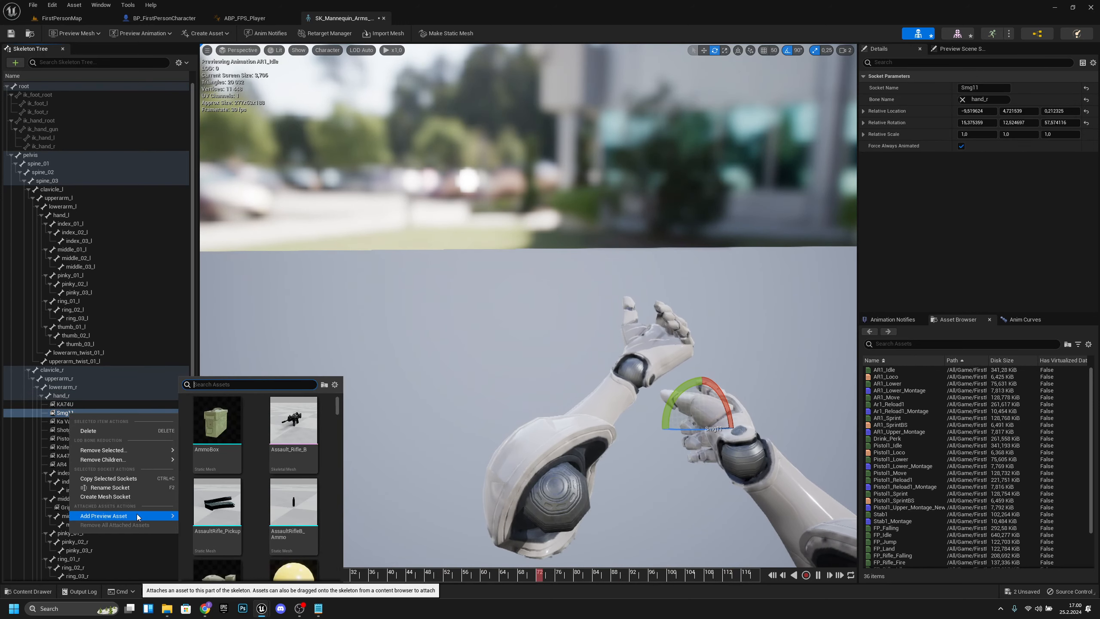
type("smg")
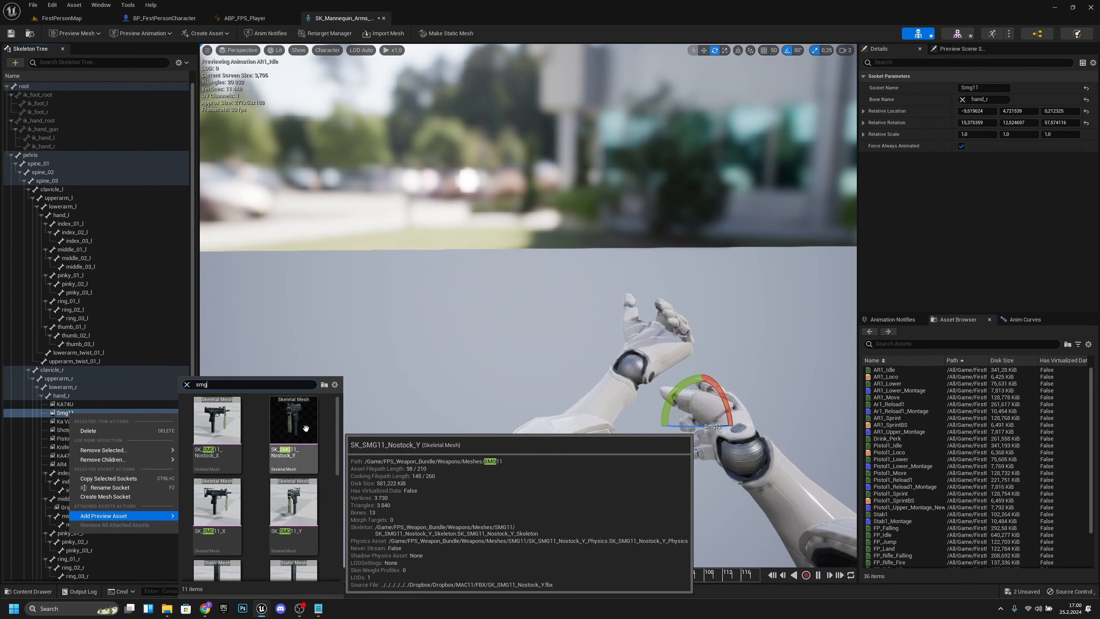
left_click(303, 435)
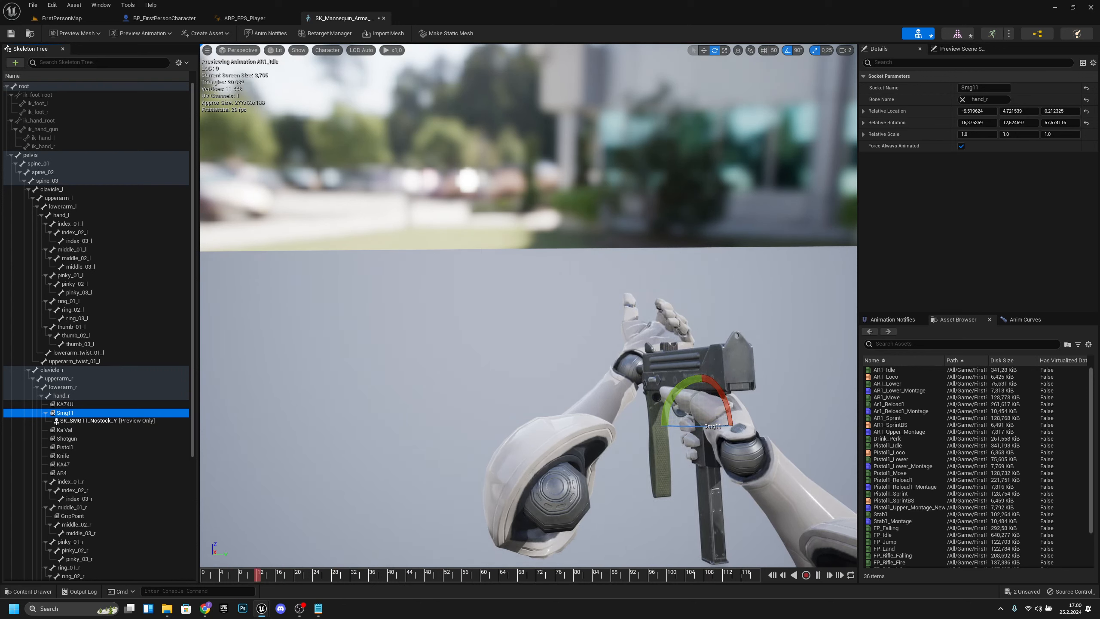
- Set the Smg11 socket's relative location to X -12,6, Y 4,76 and Z -0,5
left_click(989, 110)
type("-")
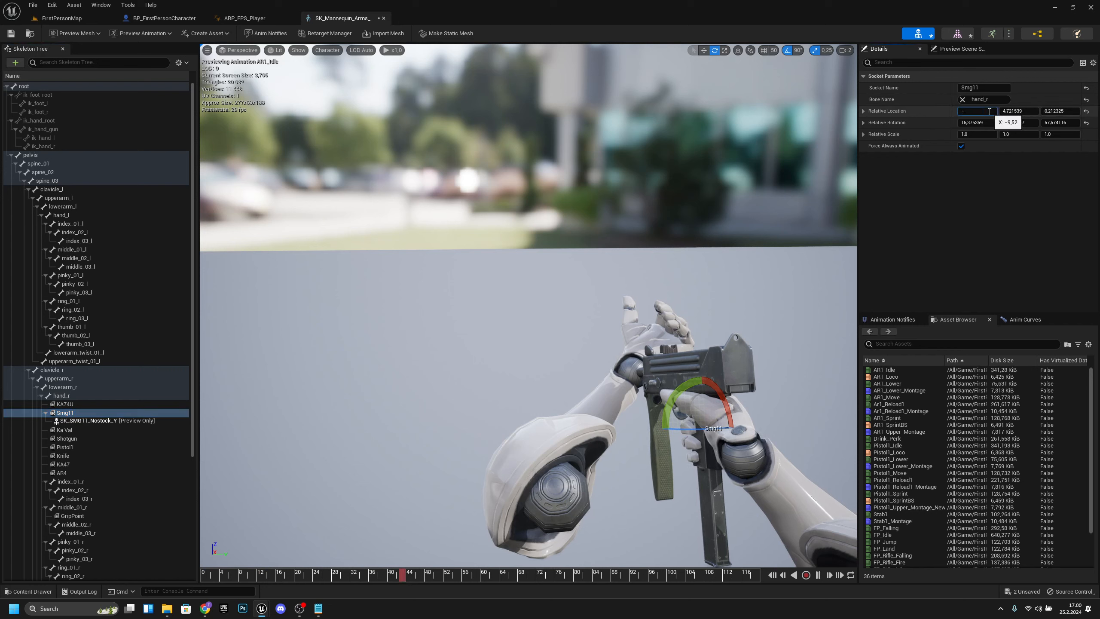
type("12,6")
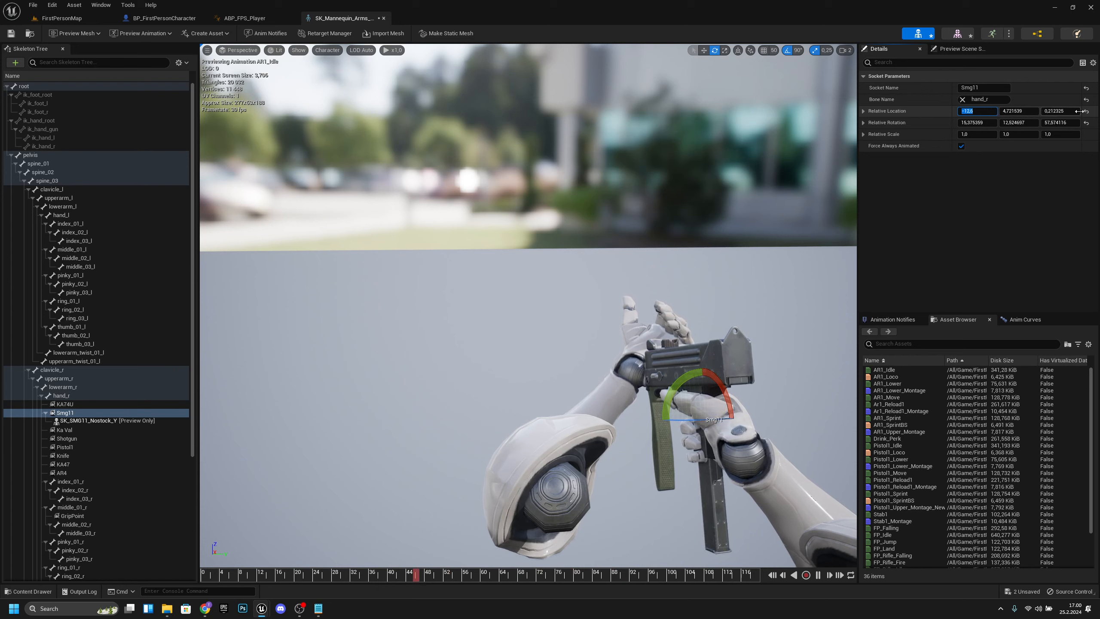
left_click(1033, 113)
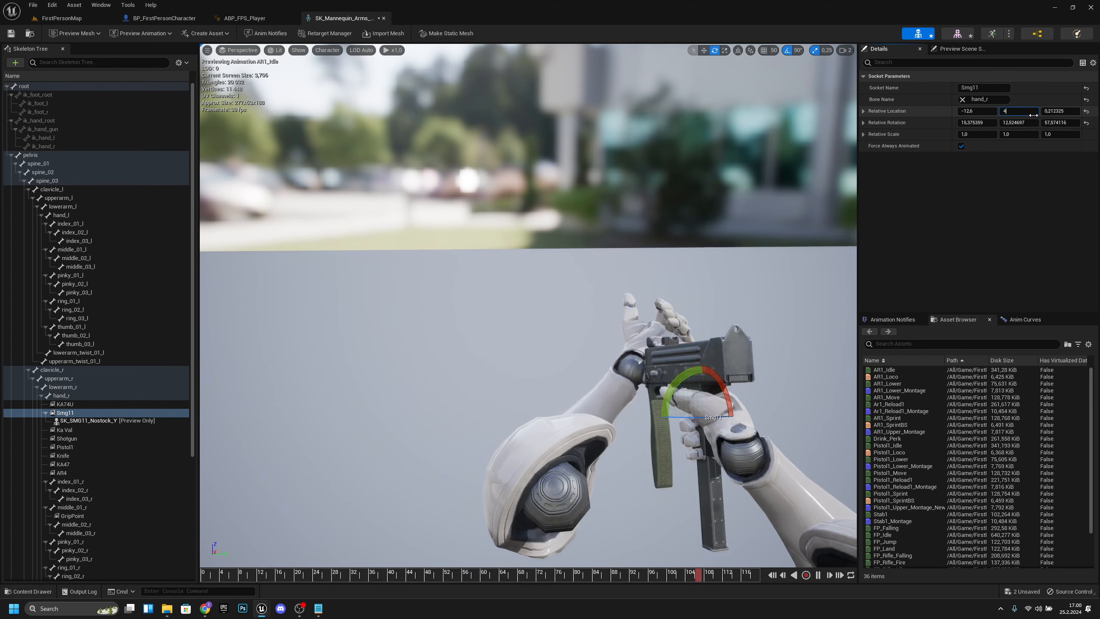
type("4.76")
left_click(1064, 113)
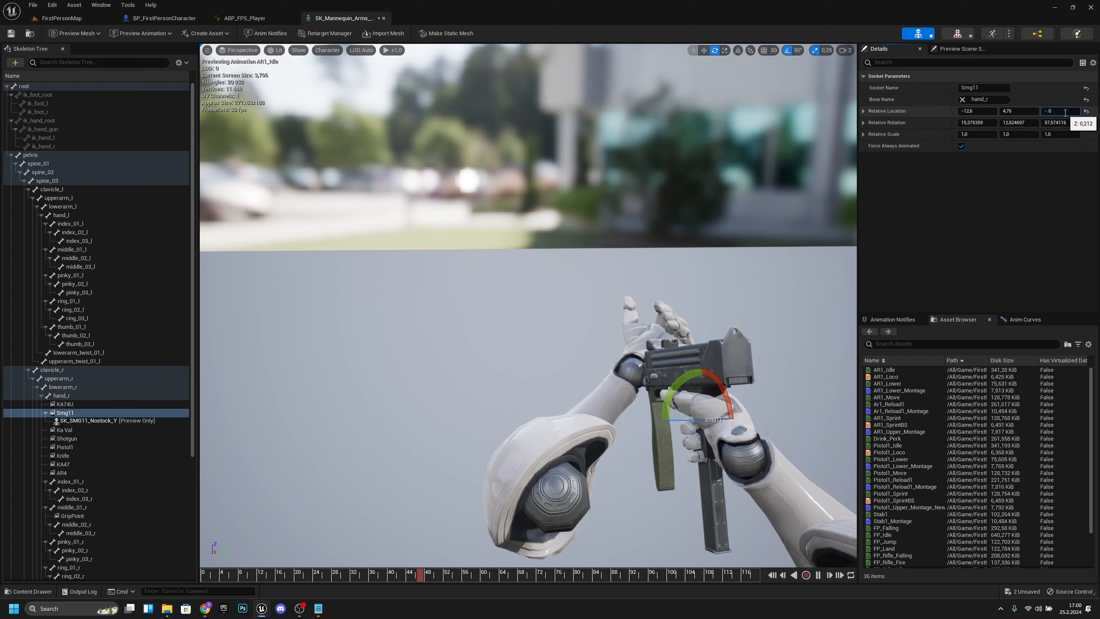
type("-")
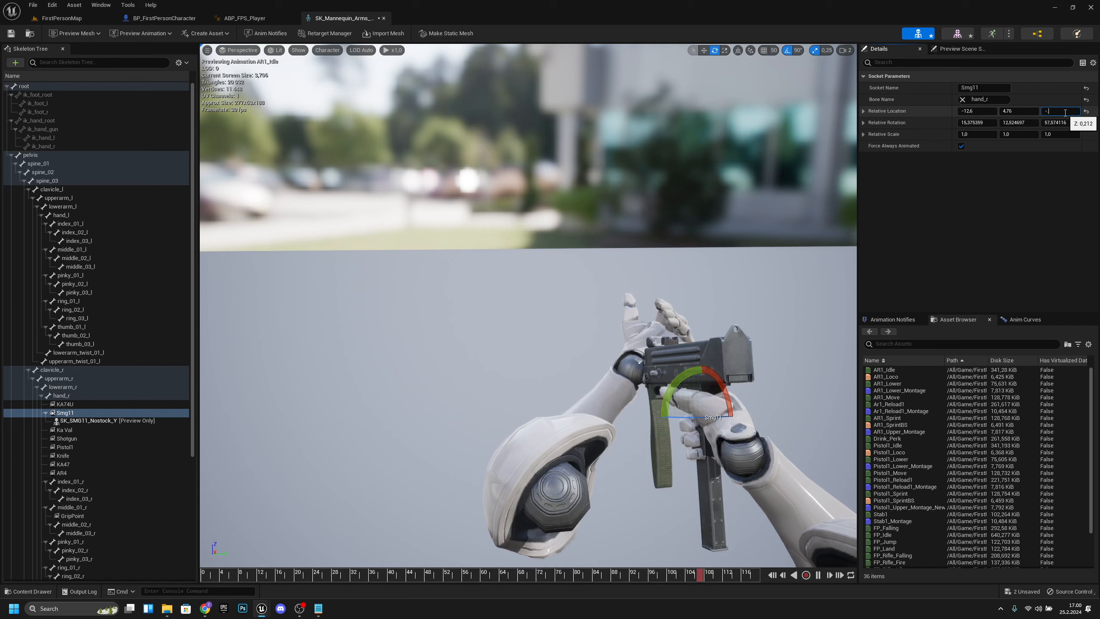
type("0.5")
key("Return")
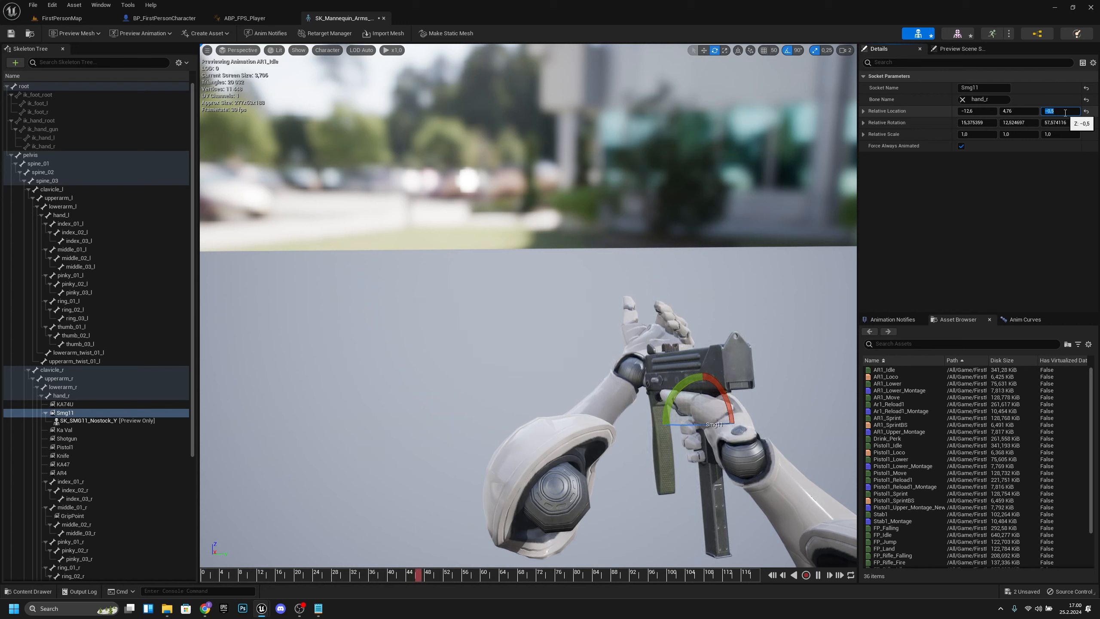
- Correct the Smg11 socket's relative location Z to -0,05 and set its relative rotation X to 4,3
left_click(1062, 112)
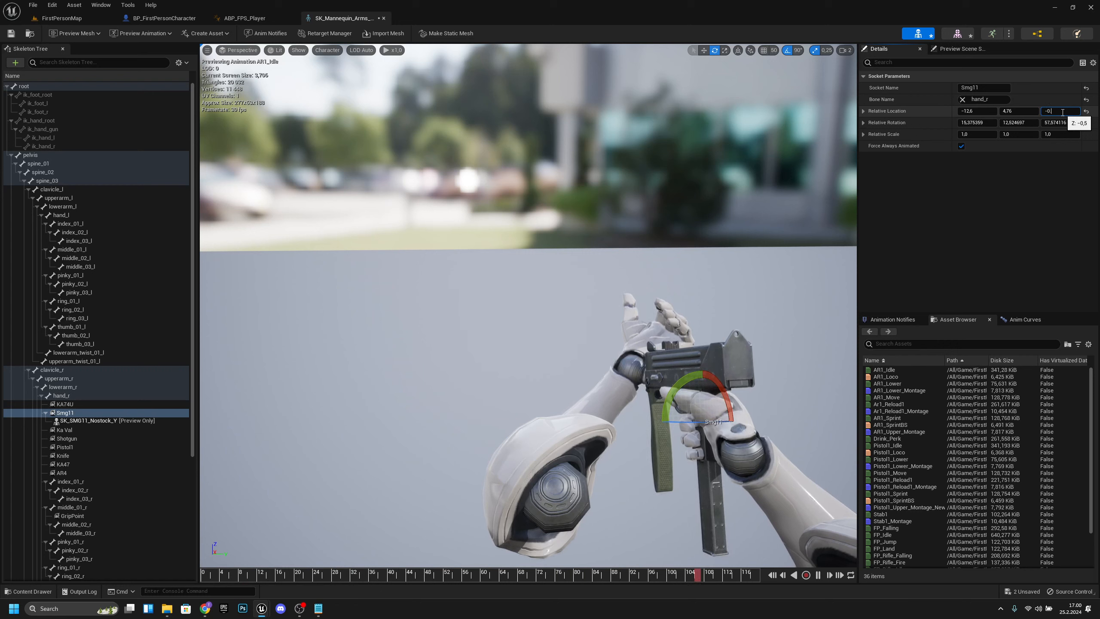
key("Return")
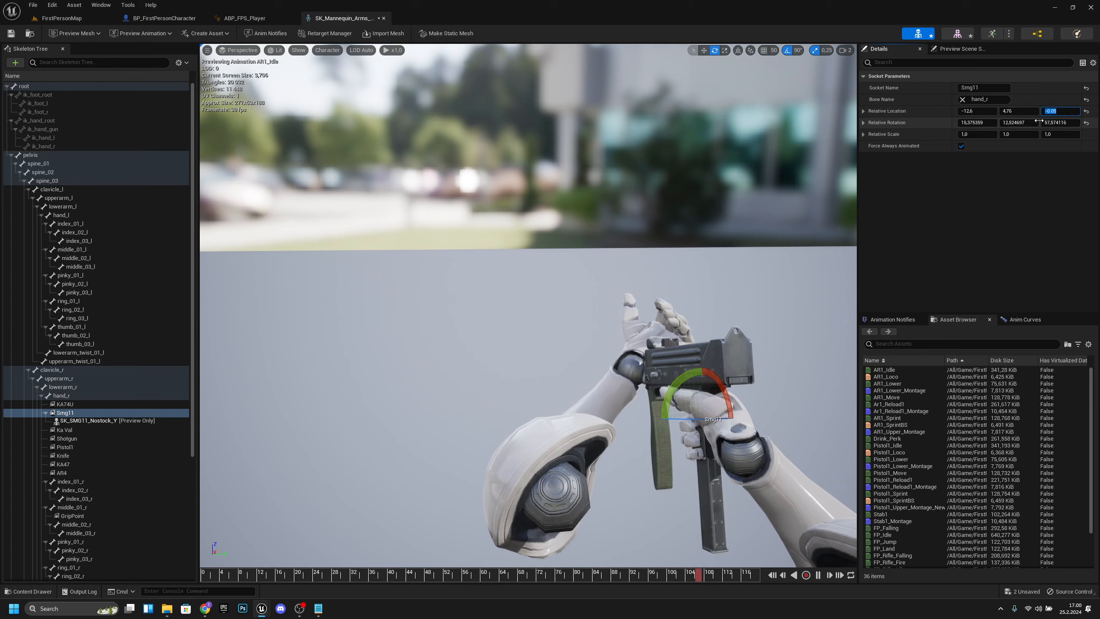
left_click(981, 122)
type("4,3")
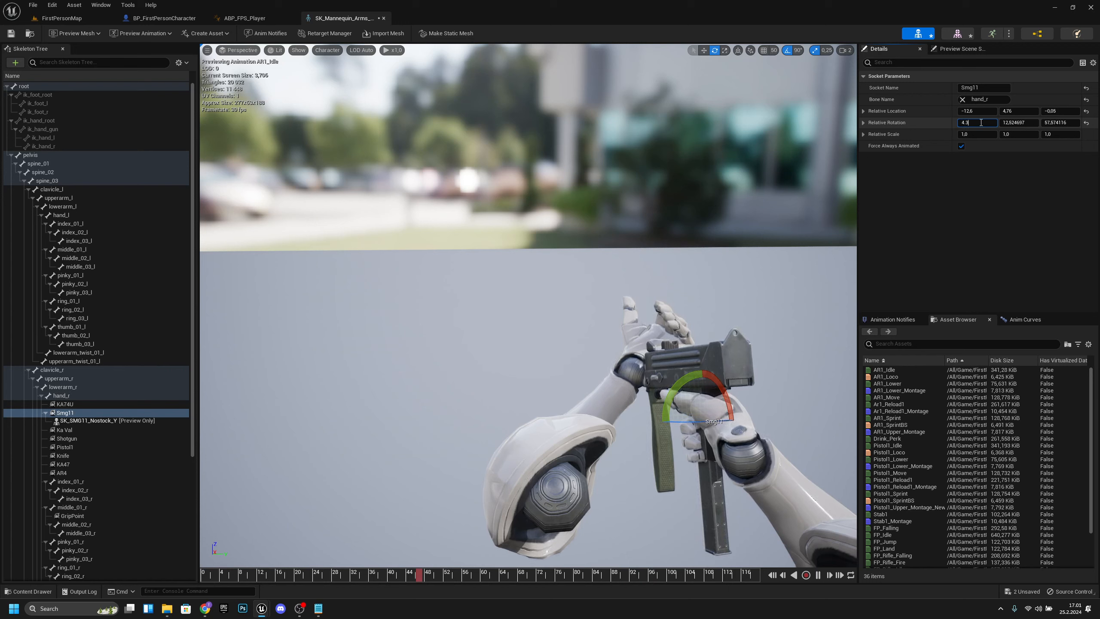
key("Return")
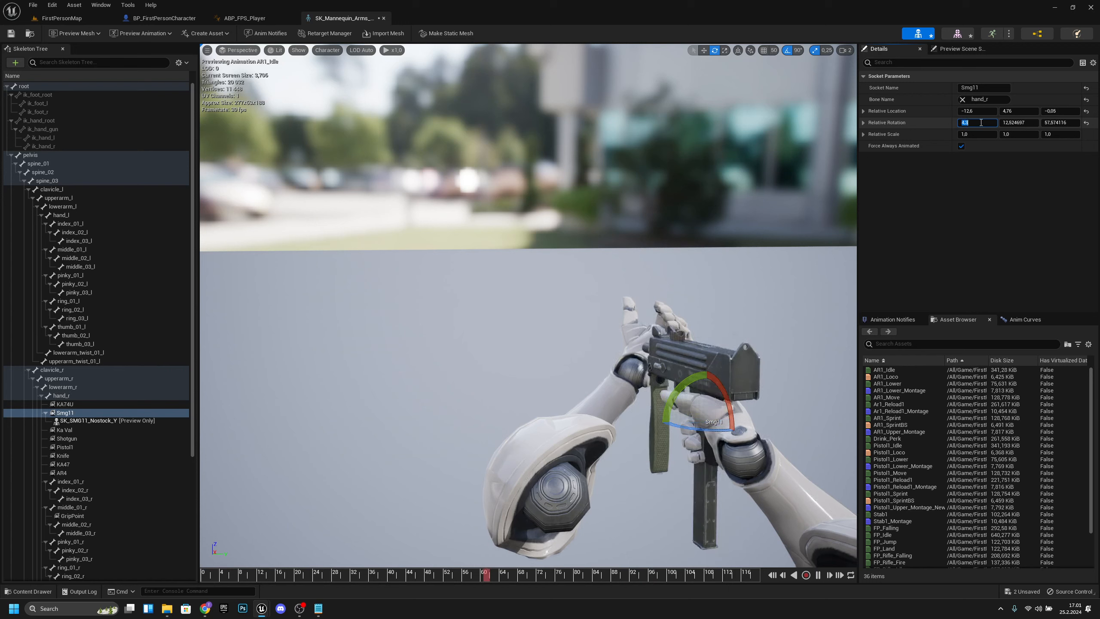
- Set the Smg11 socket's relative rotation to 5,54 on Y and 65,63 on Z
left_click(1020, 126)
type("5")
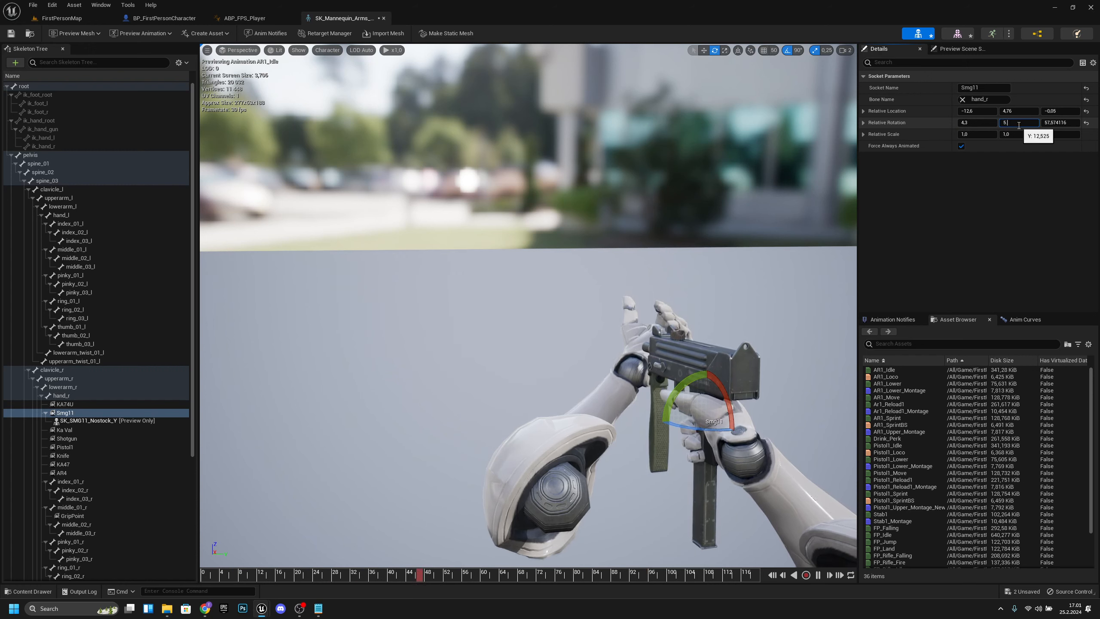
type(",54")
key("Return")
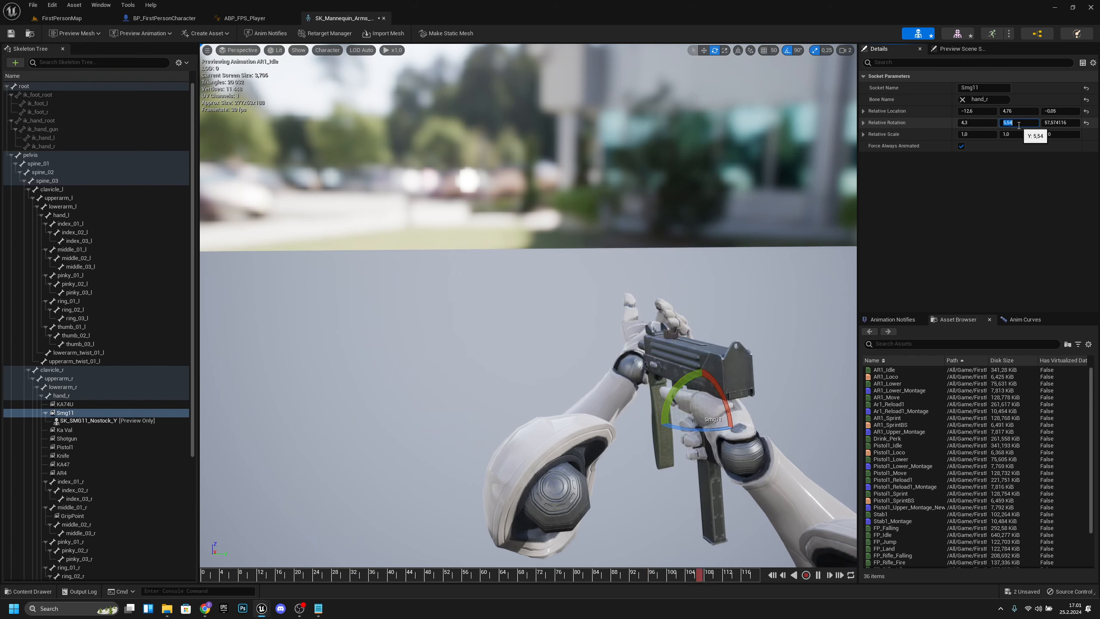
left_click(1063, 123)
type("6")
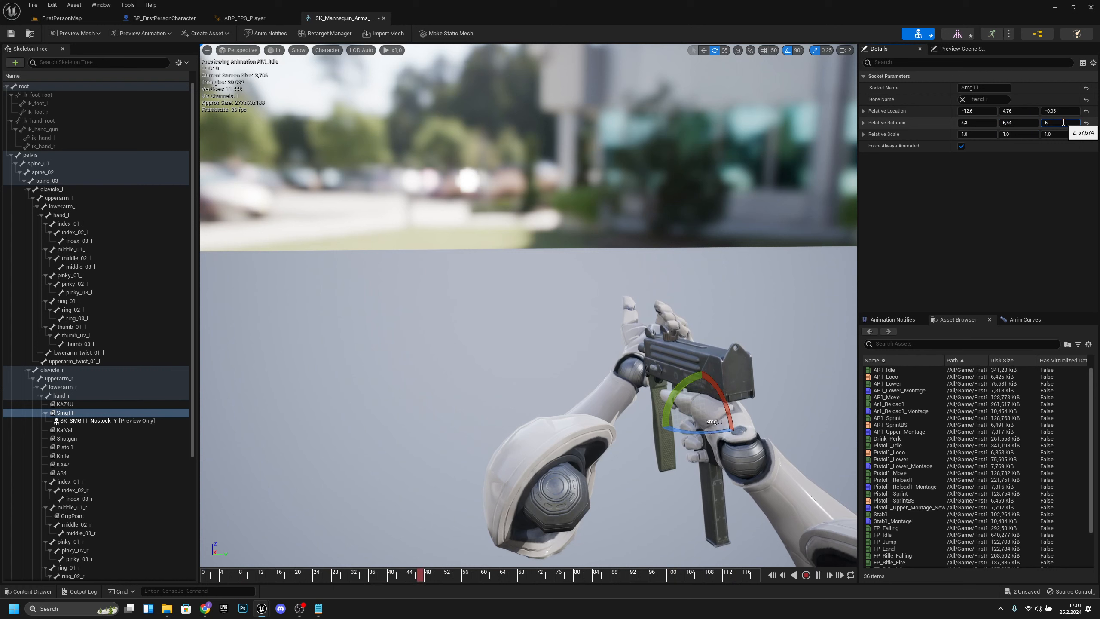
type("5,")
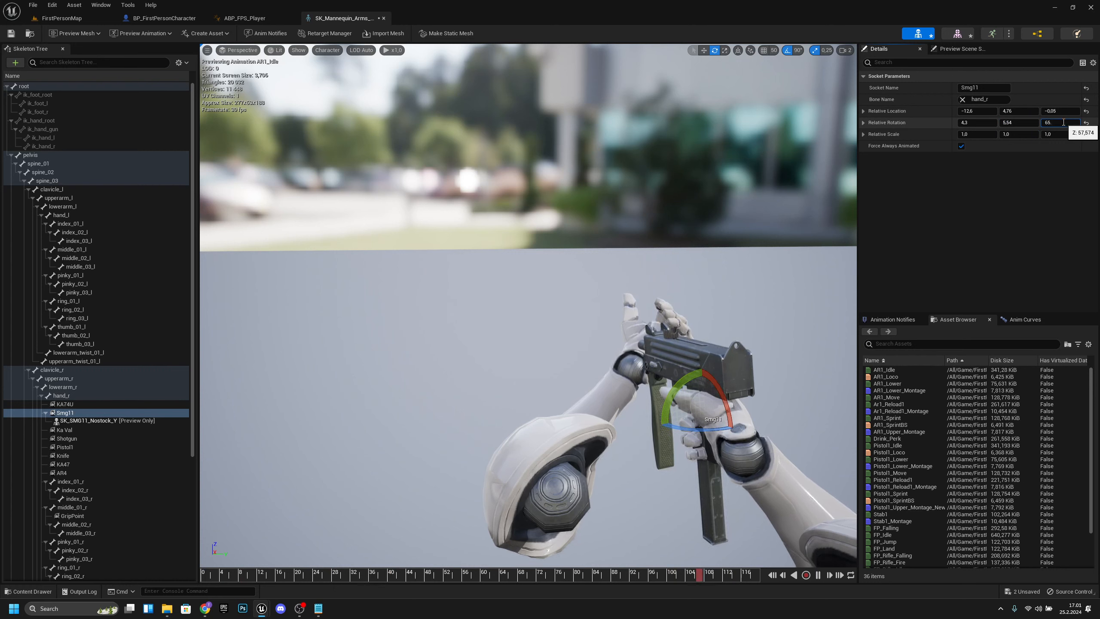
type("63")
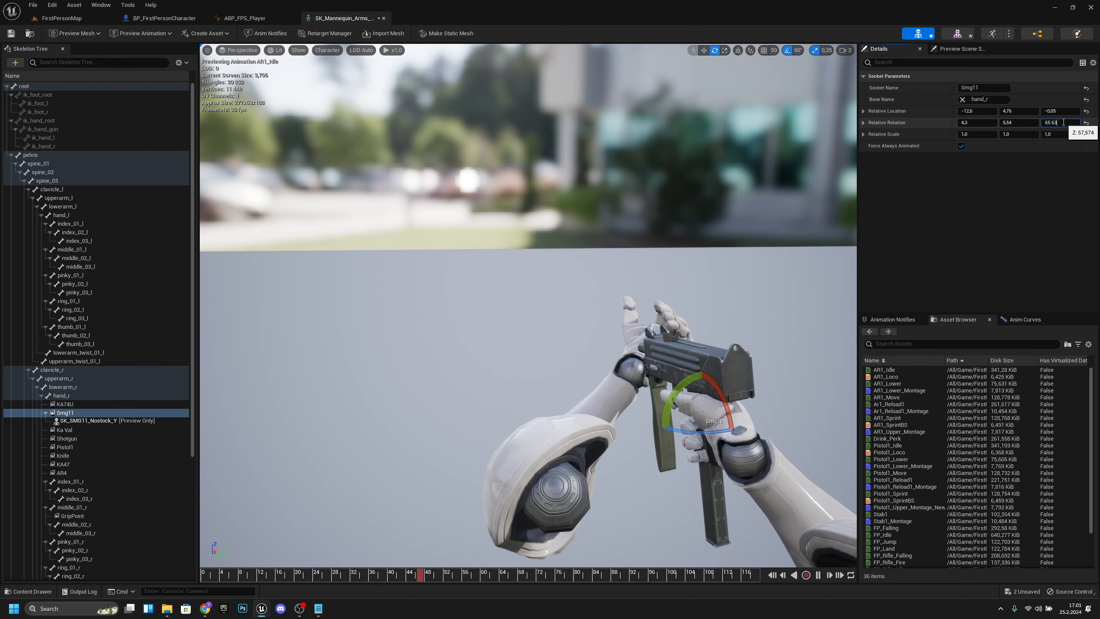
key("Return")
- Inspect the weapon's fit in the hand, save the skeleton, and save all remaining unsaved project assets
right_click_drag(737, 368, 781, 376)
mouse_move(732, 327)
right_mouse_down()
mouse_move(717, 326)
mouse_move(736, 329)
mouse_move(743, 293)
mouse_move(786, 288)
mouse_move(755, 288)
mouse_move(780, 306)
mouse_move(741, 336)
mouse_move(736, 306)
mouse_move(730, 325)
mouse_move(738, 314)
right_mouse_up()
left_click(11, 33)
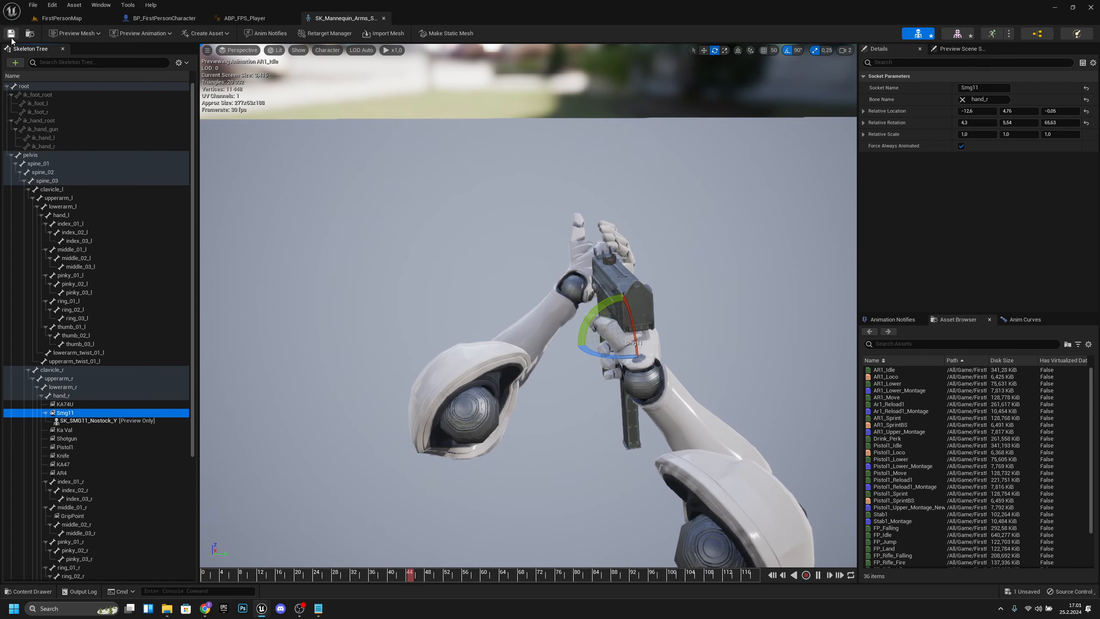
left_click(33, 4)
left_click(52, 51)
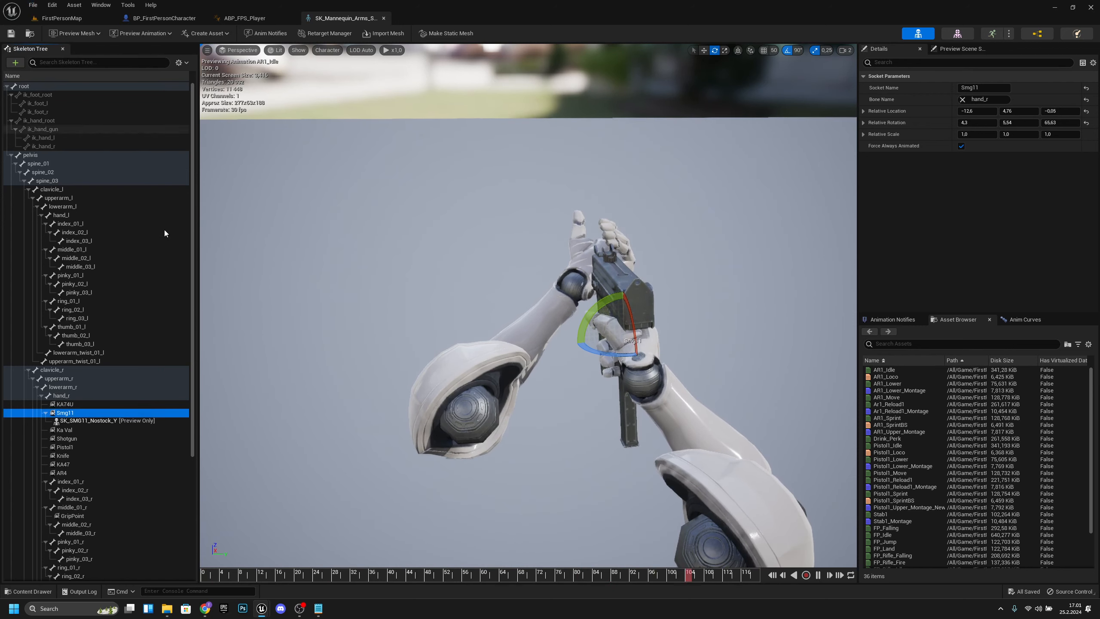
- Remove the preview weapon attached to the Smg11 socket and attach SK_KA_Val_Y as preview asset to the Ka Val socket
right_click(71, 411)
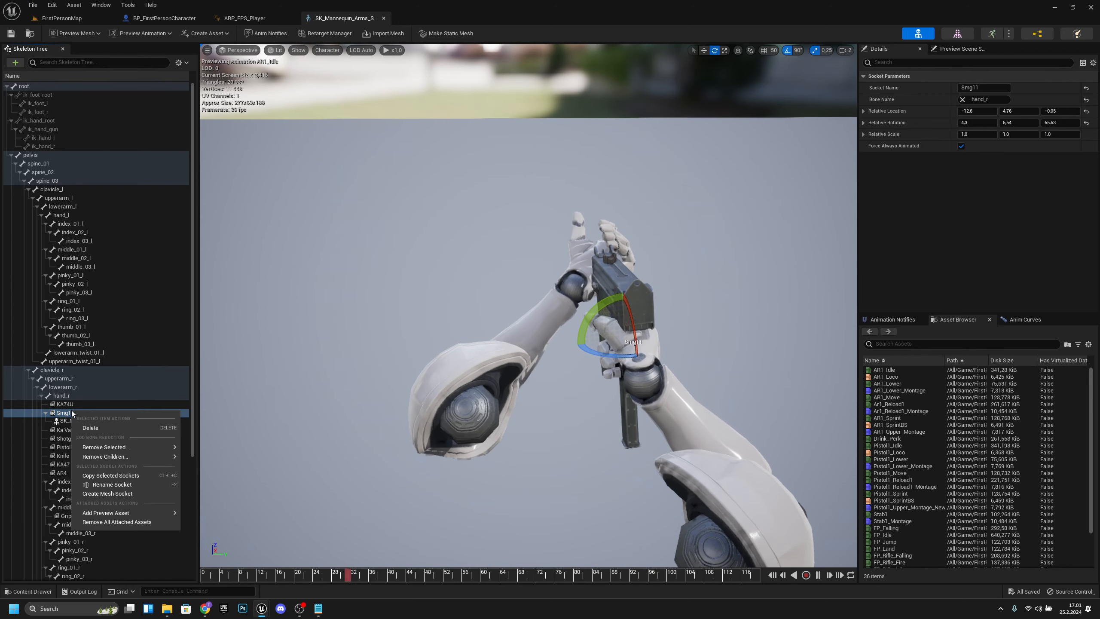
left_click(138, 522)
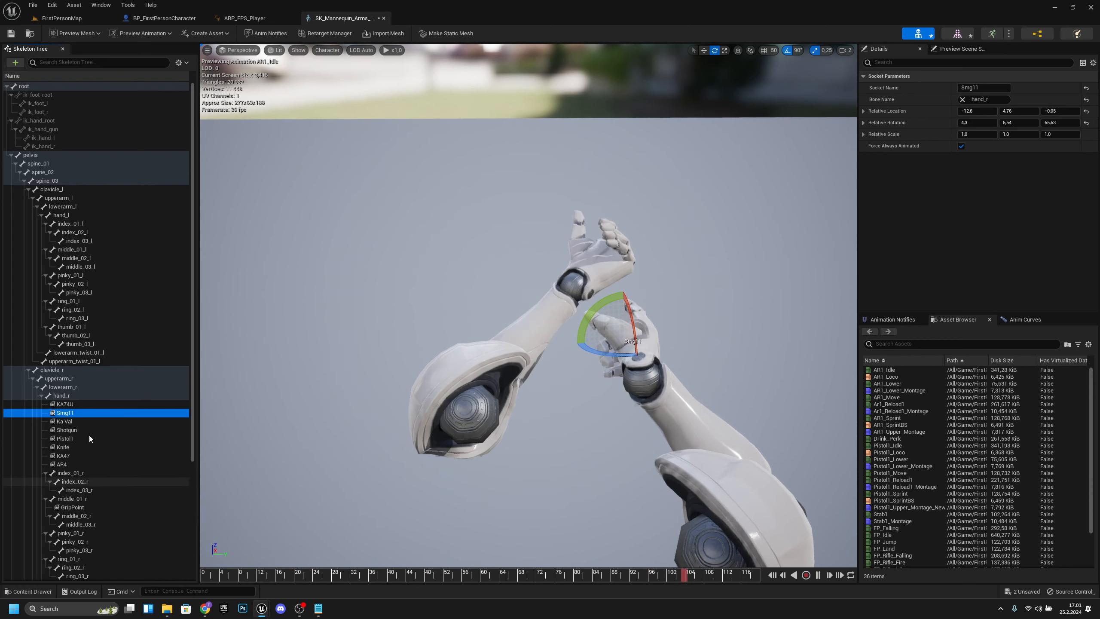
left_click(70, 422)
right_click(69, 423)
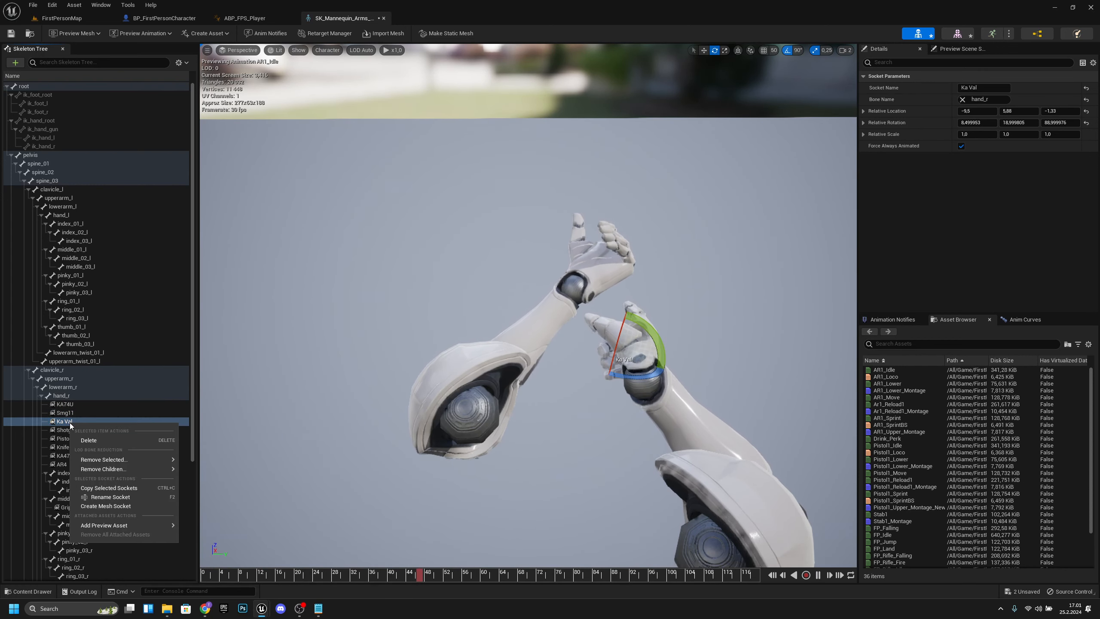
mouse_move(148, 528)
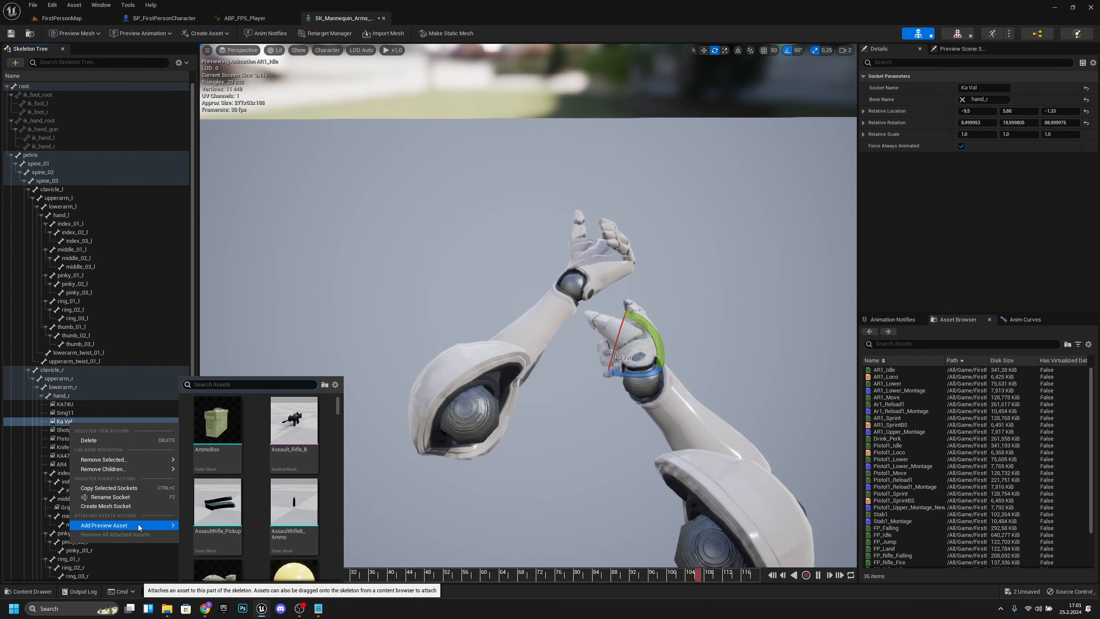
type("ka va")
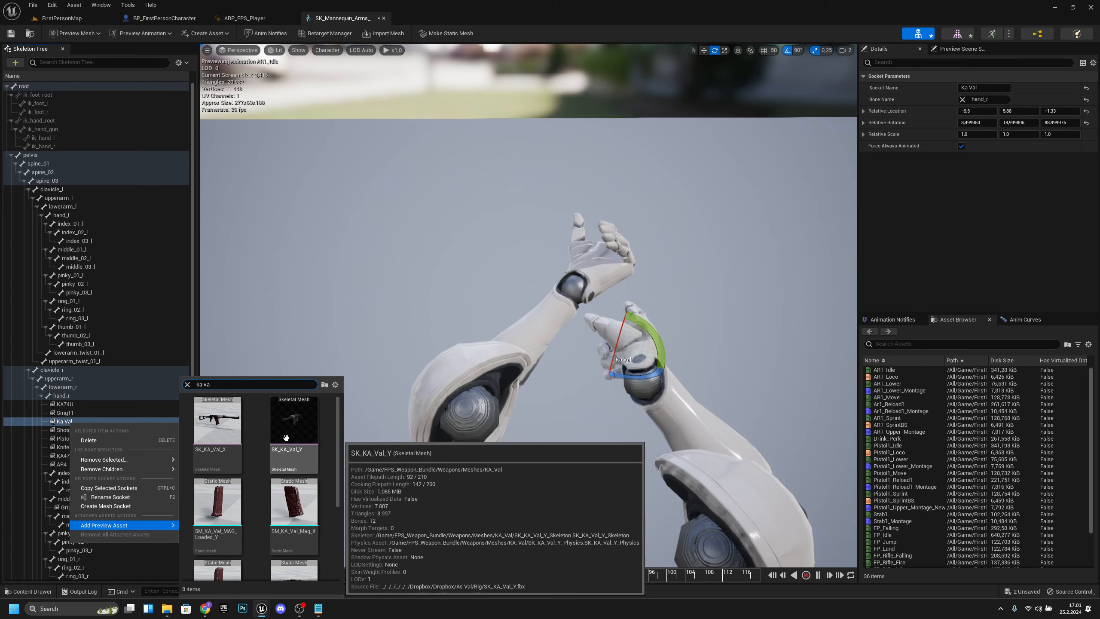
left_click(295, 429)
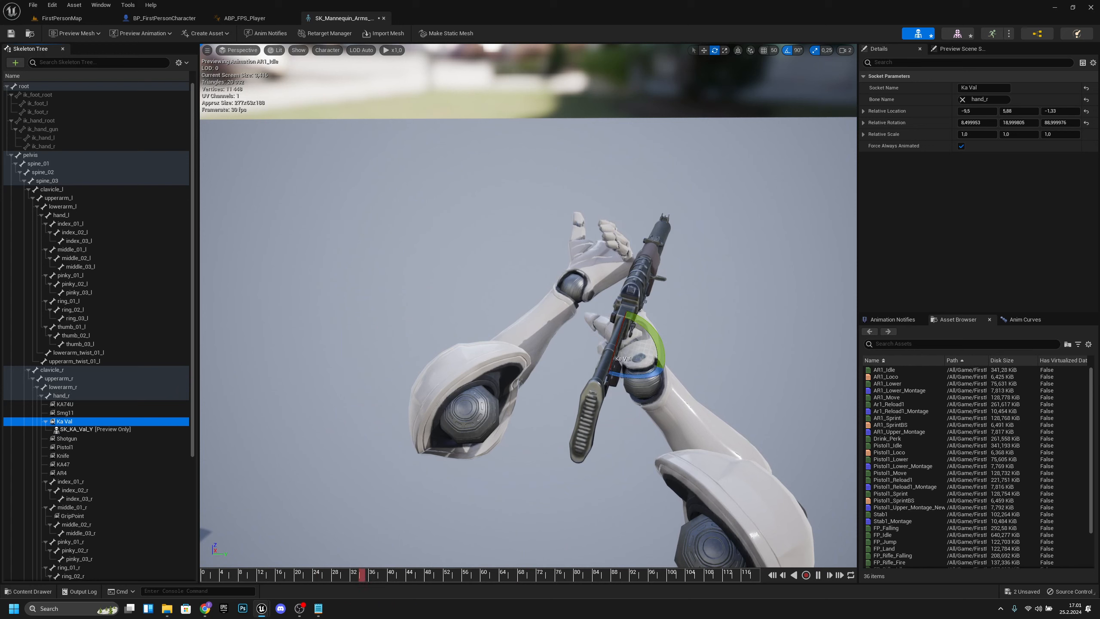
- Set the Ka Val socket's relative location to X -9.83, Y 5.2 and Z -0.85
left_click(980, 110)
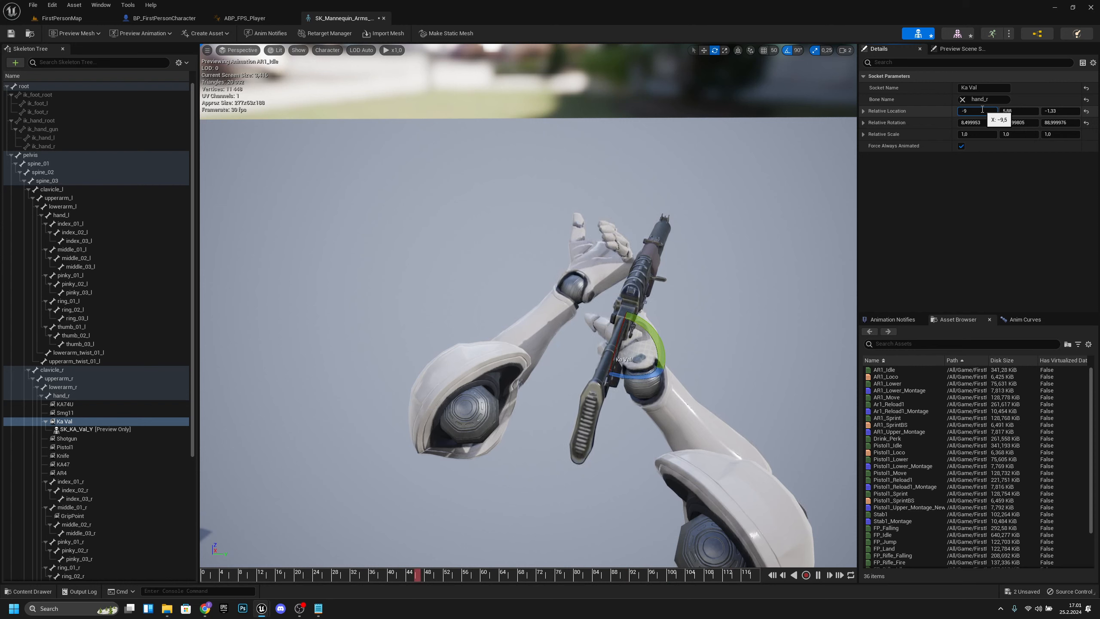
type("-9.83")
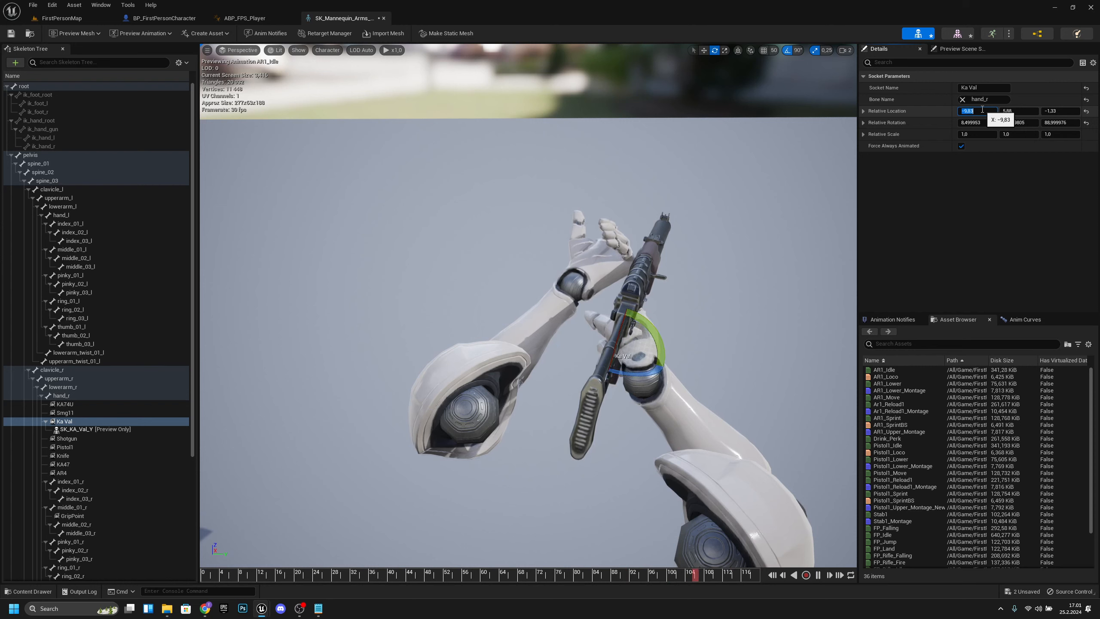
key("Return")
left_click(1014, 111)
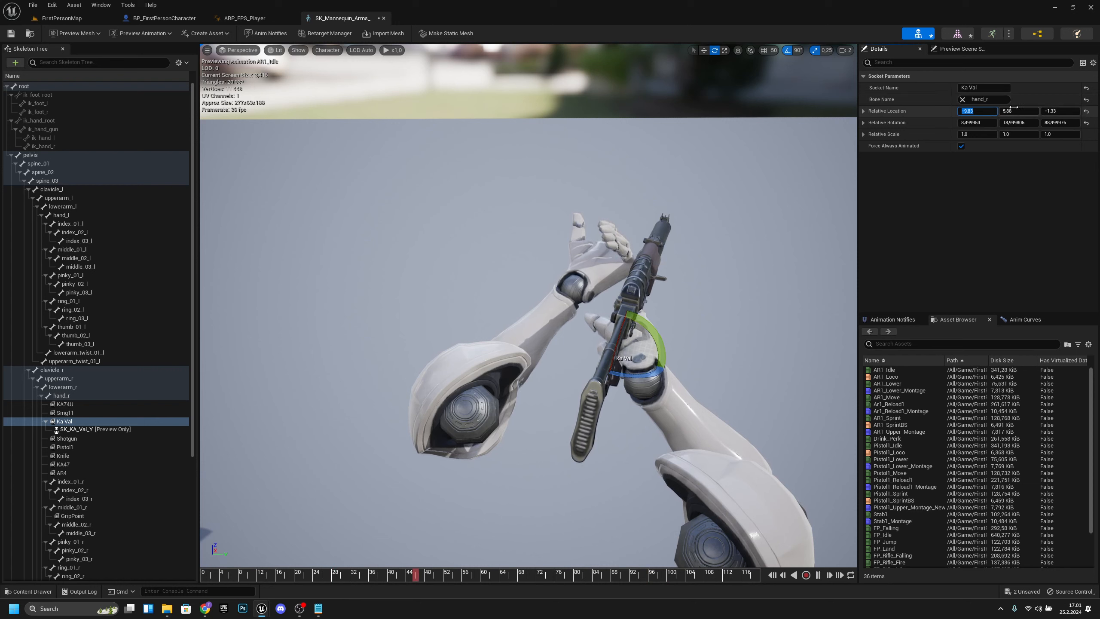
key("Return")
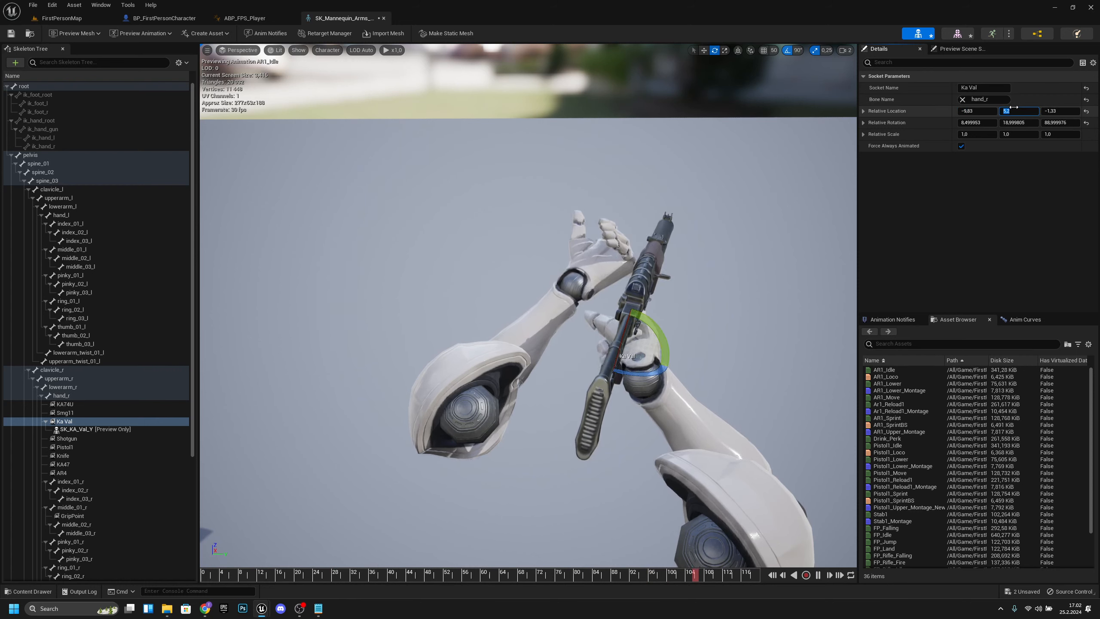
left_click(1063, 109)
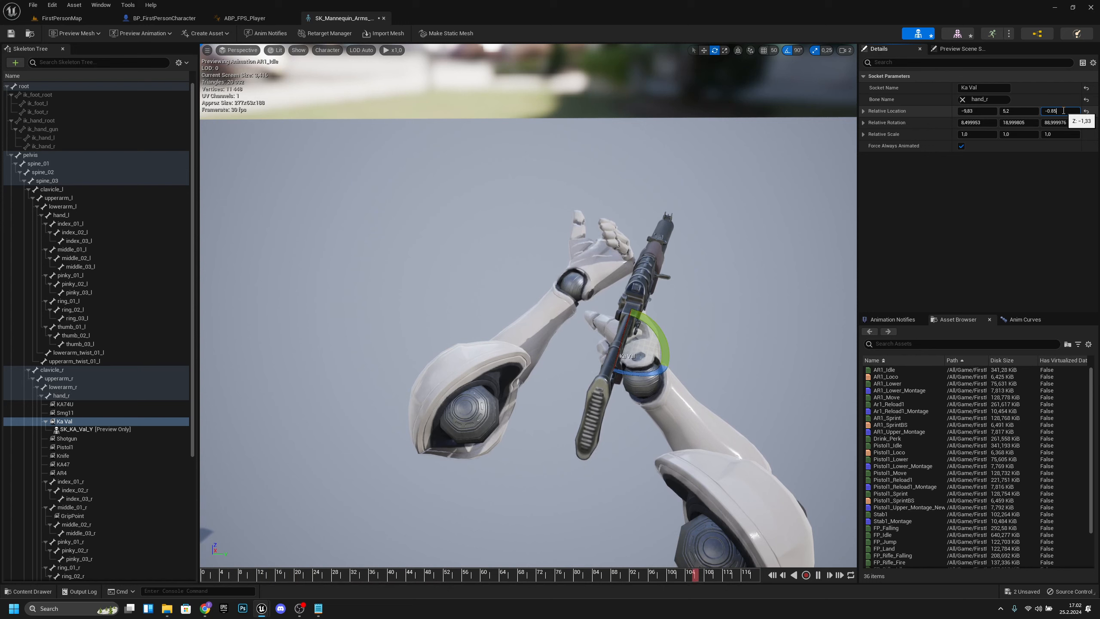
key("Return")
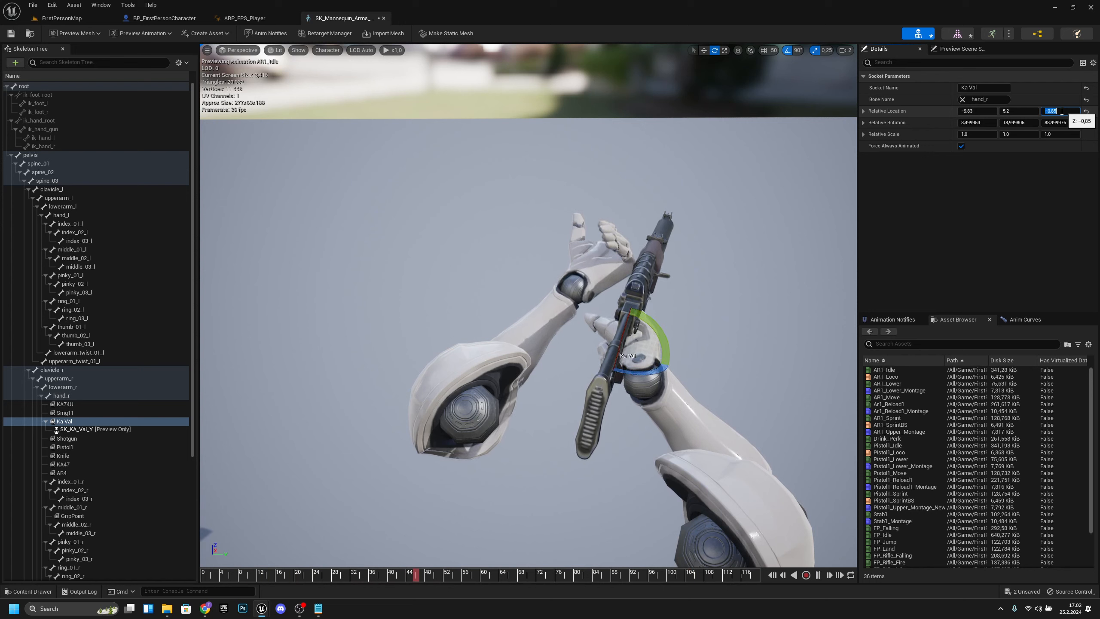
- Set the Ka Val socket's relative rotation to X -3.1, Y 4.71 and Z 71, and save the asset
left_click(974, 122)
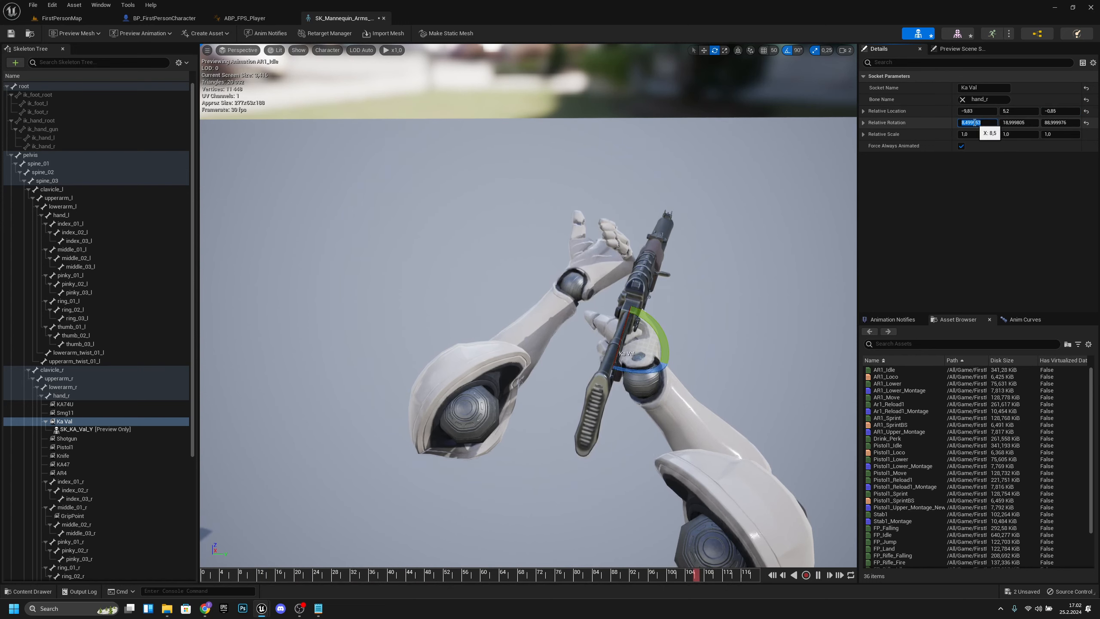
type("-3,1")
key("Return")
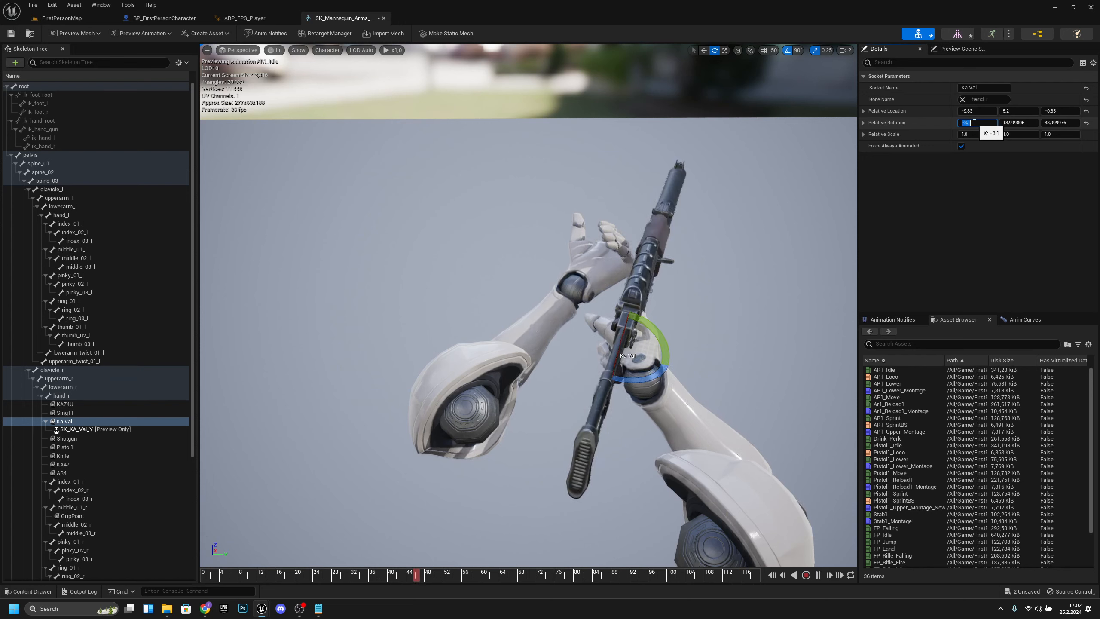
left_click(1008, 121)
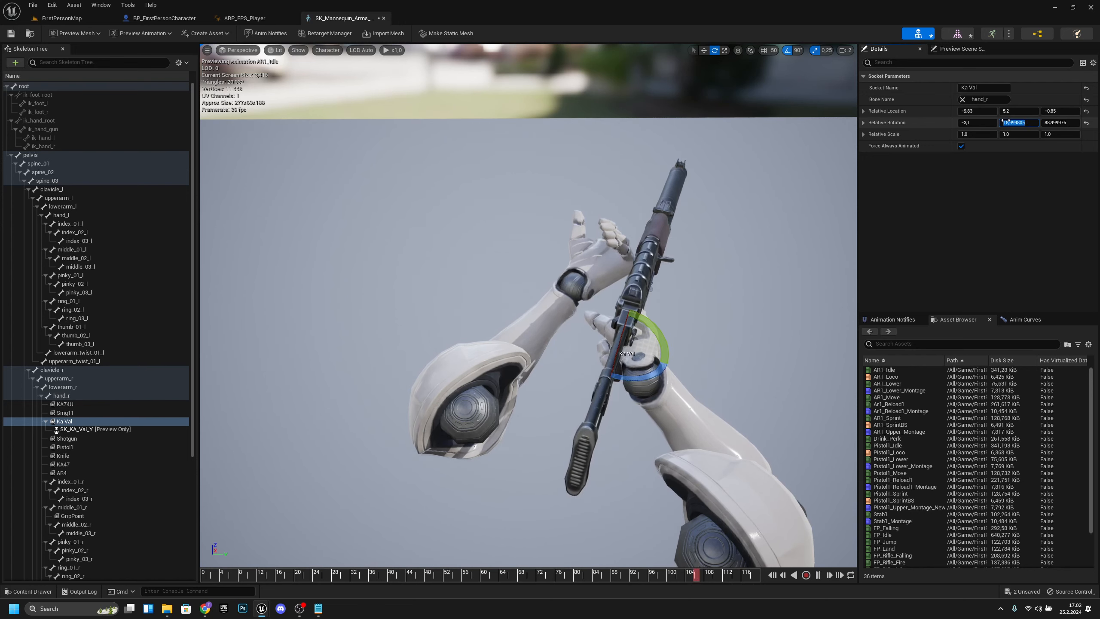
type("4,7")
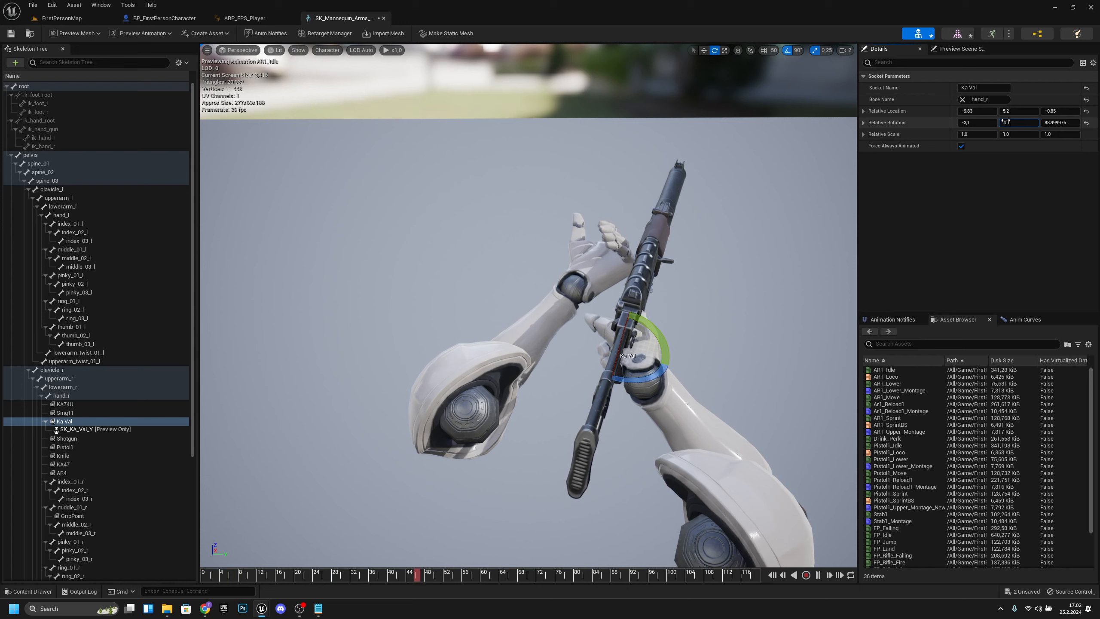
key("Return")
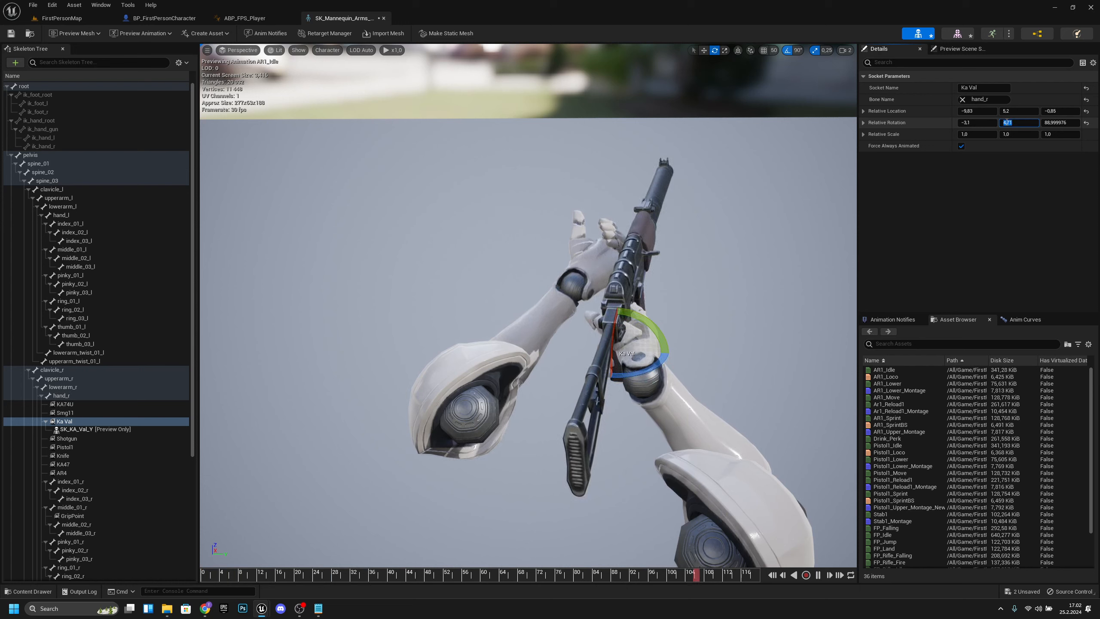
left_click(1060, 123)
type("7")
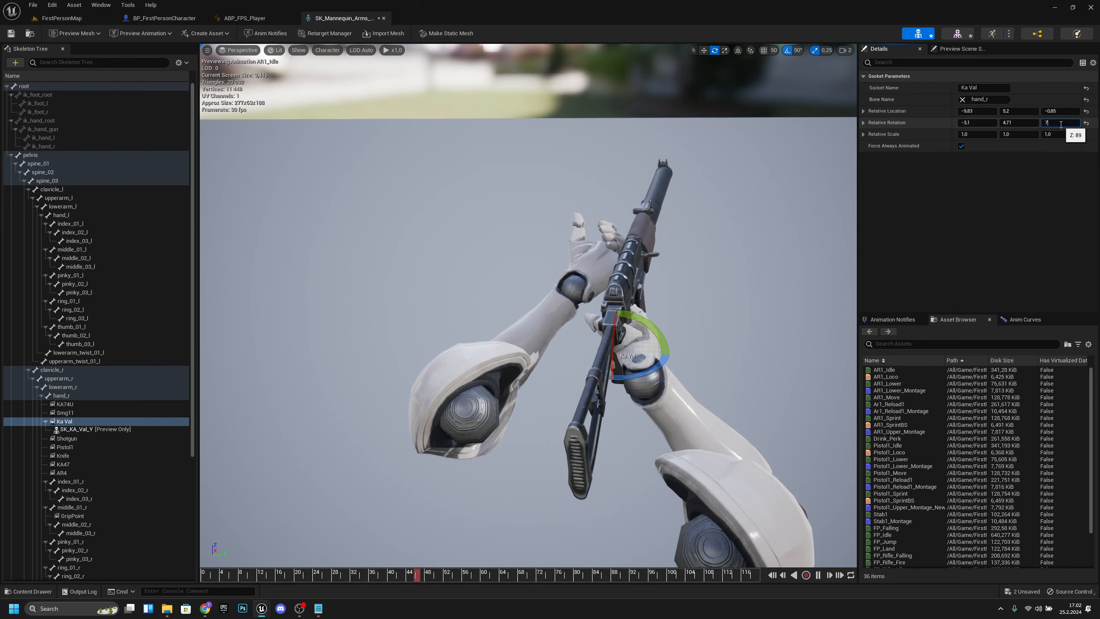
type("1")
key("Return")
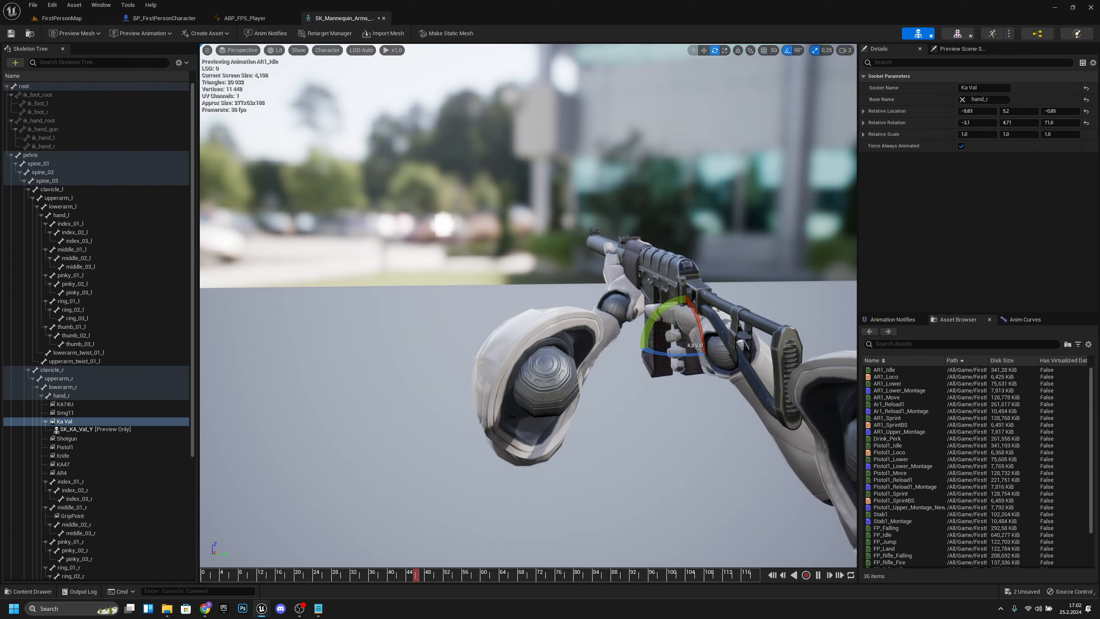
right_click_drag(728, 232, 431, 308)
left_click(12, 34)
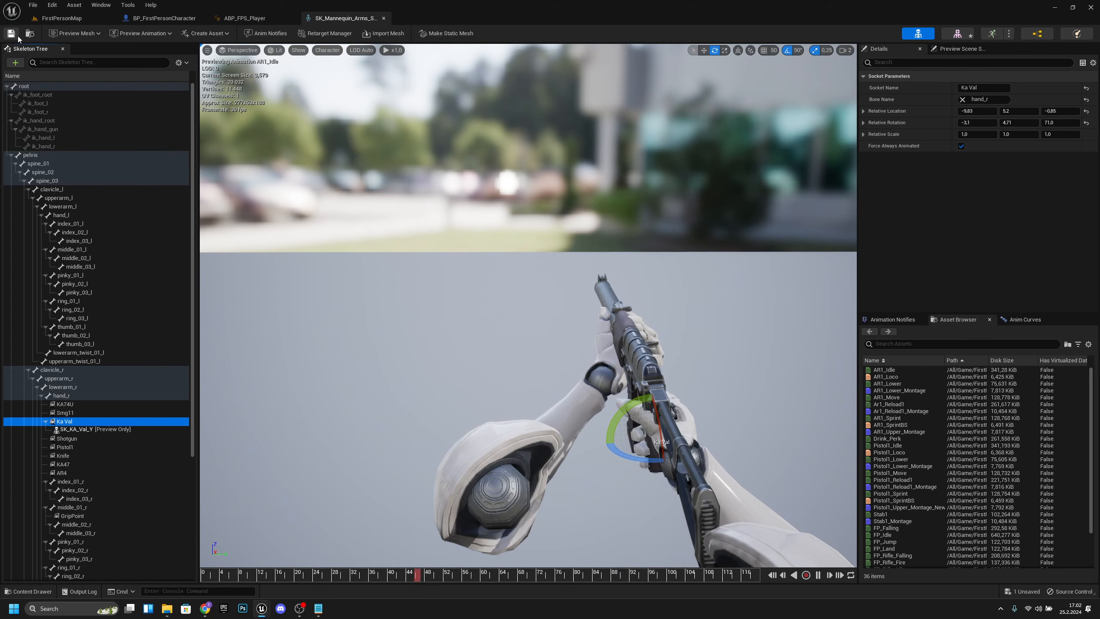
- Remove the preview weapon from the Ka Val socket and attach the Shotgun_B skeletal mesh as preview asset to the Shotgun socket
right_click(69, 420)
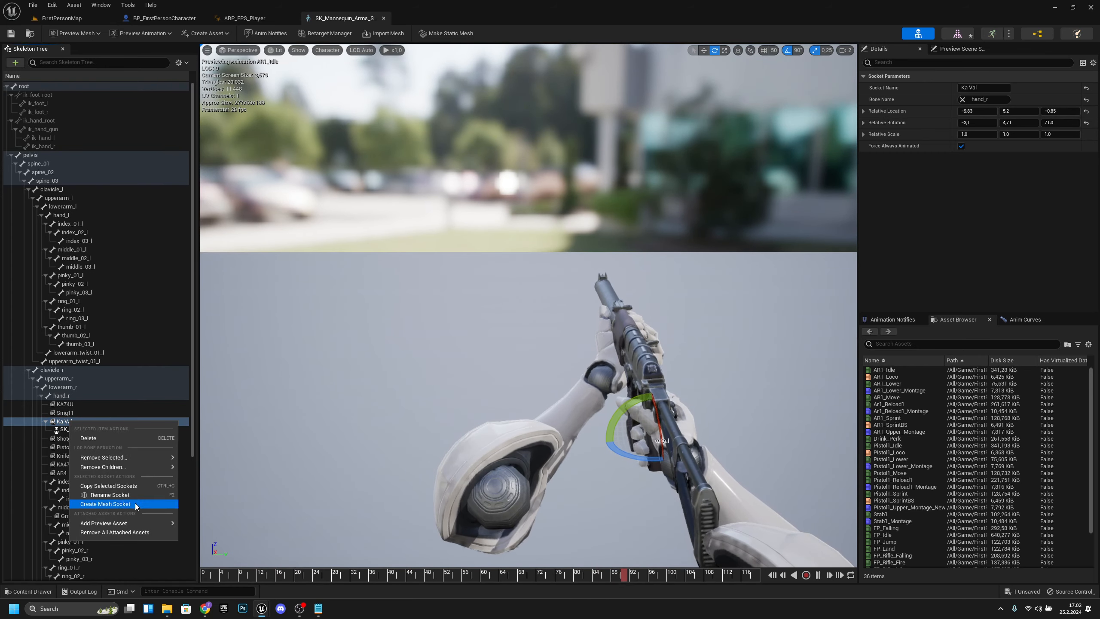
left_click(122, 532)
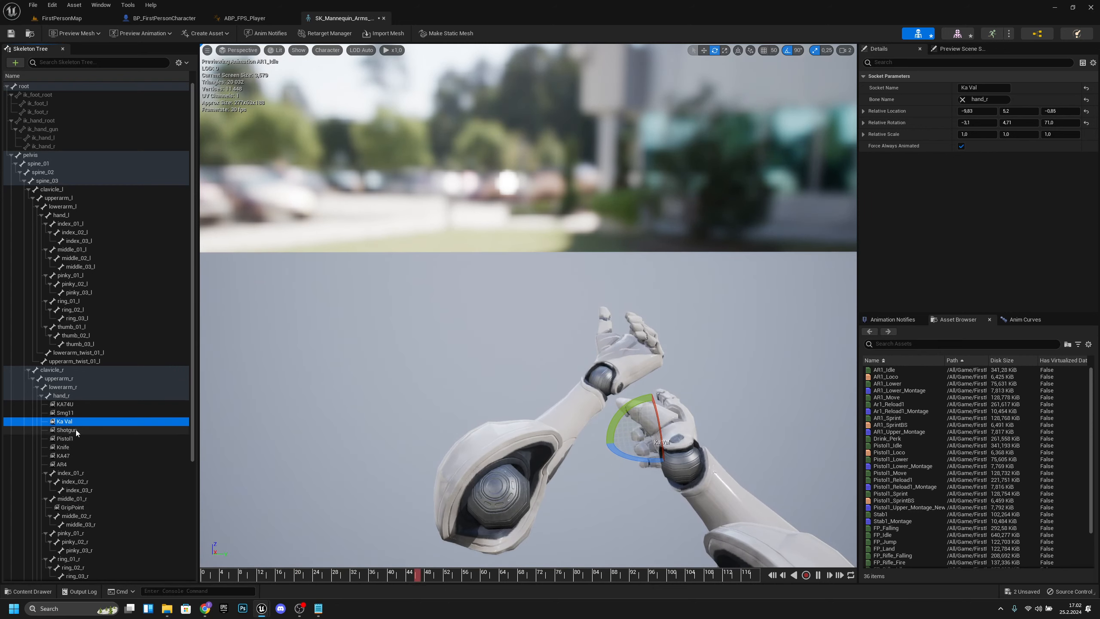
left_click(74, 431)
right_click(72, 434)
mouse_move(144, 535)
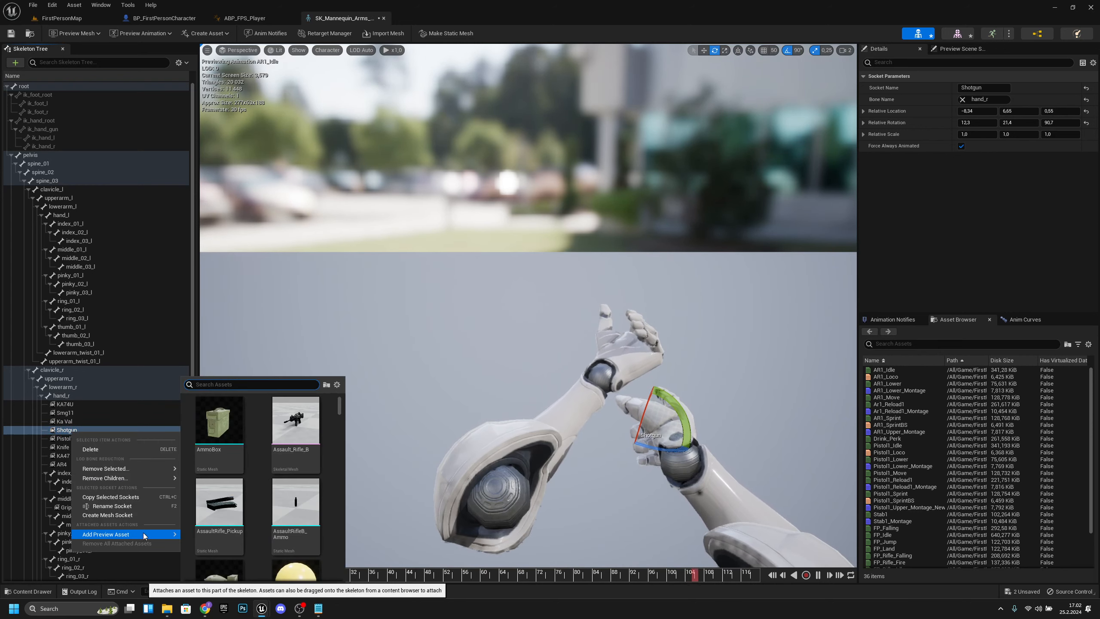
type("shotguy")
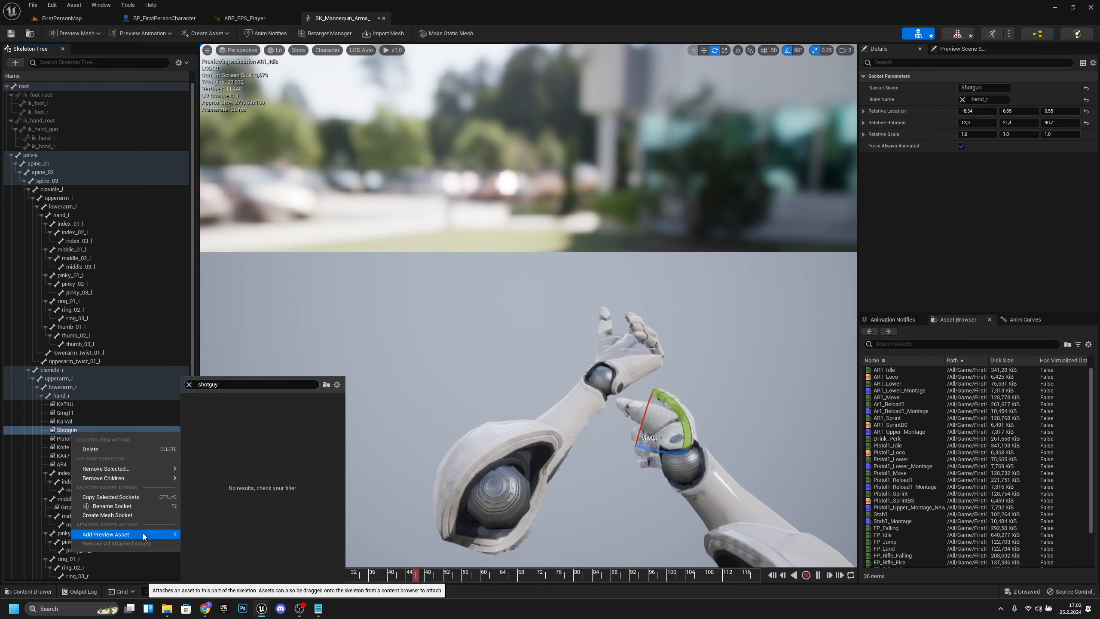
key("BackSpace")
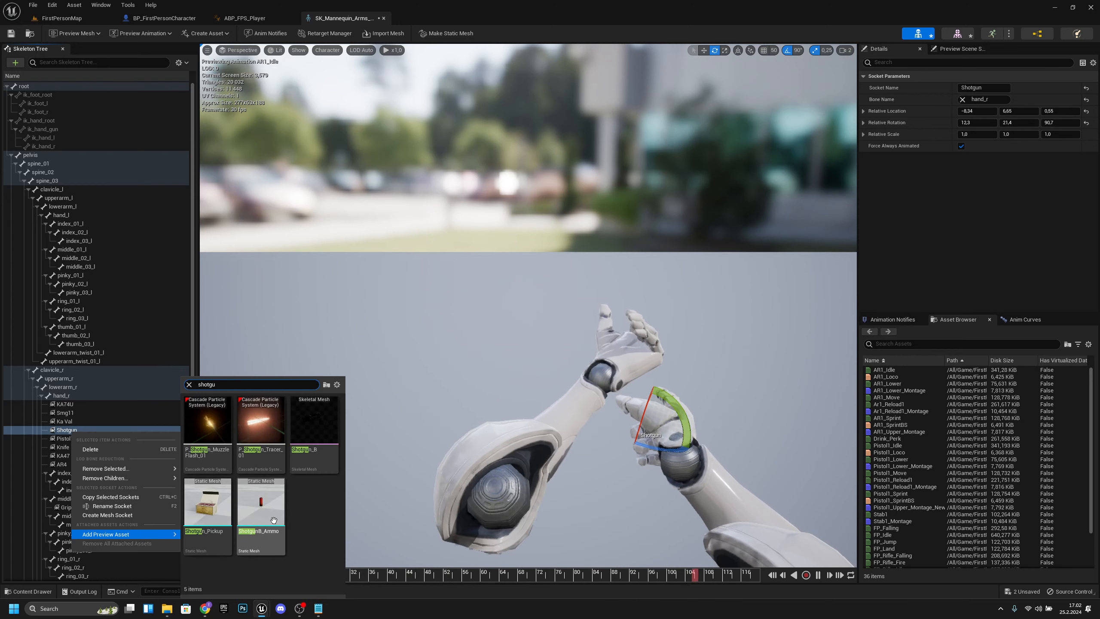
left_click(306, 456)
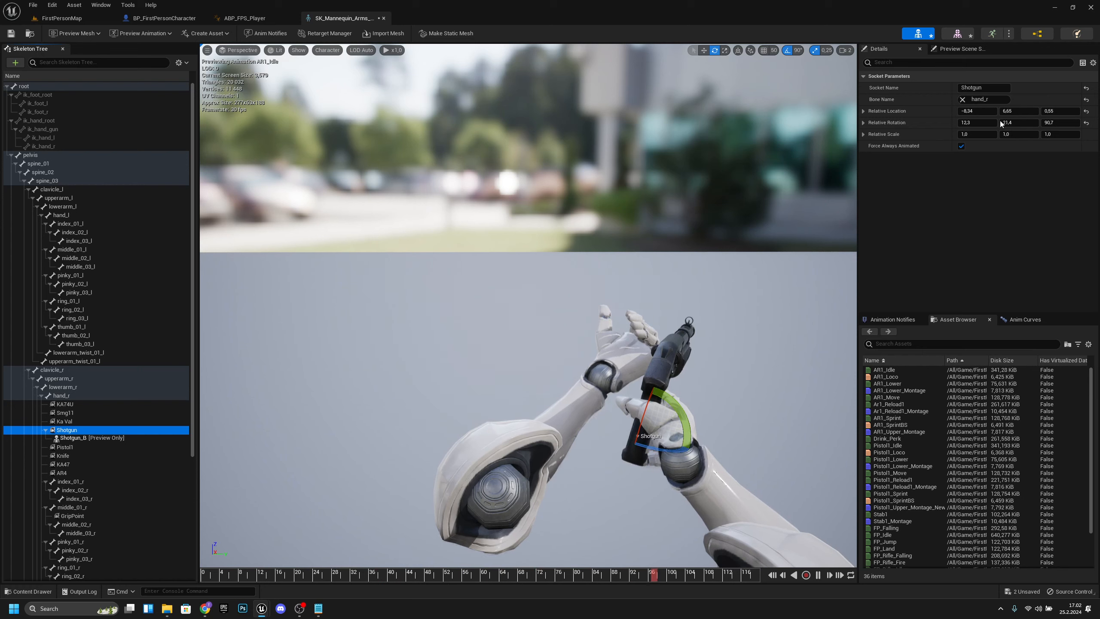
- Set the Shotgun socket's relative location to X -9.22, Y 3.65 and Z -0.22
left_click(988, 111)
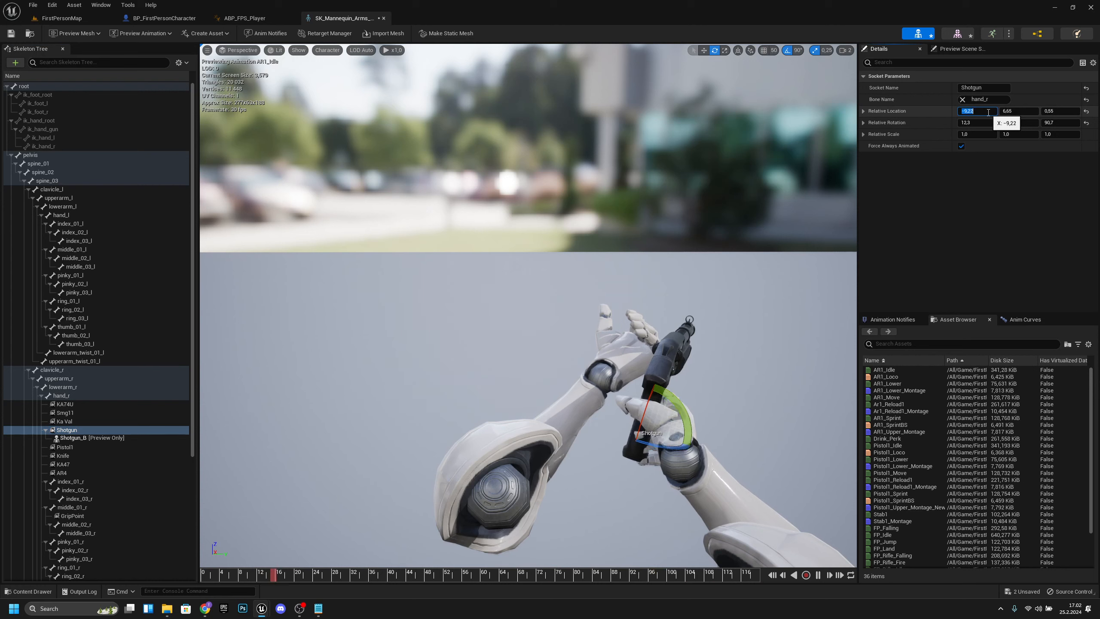
type("22")
key("Return")
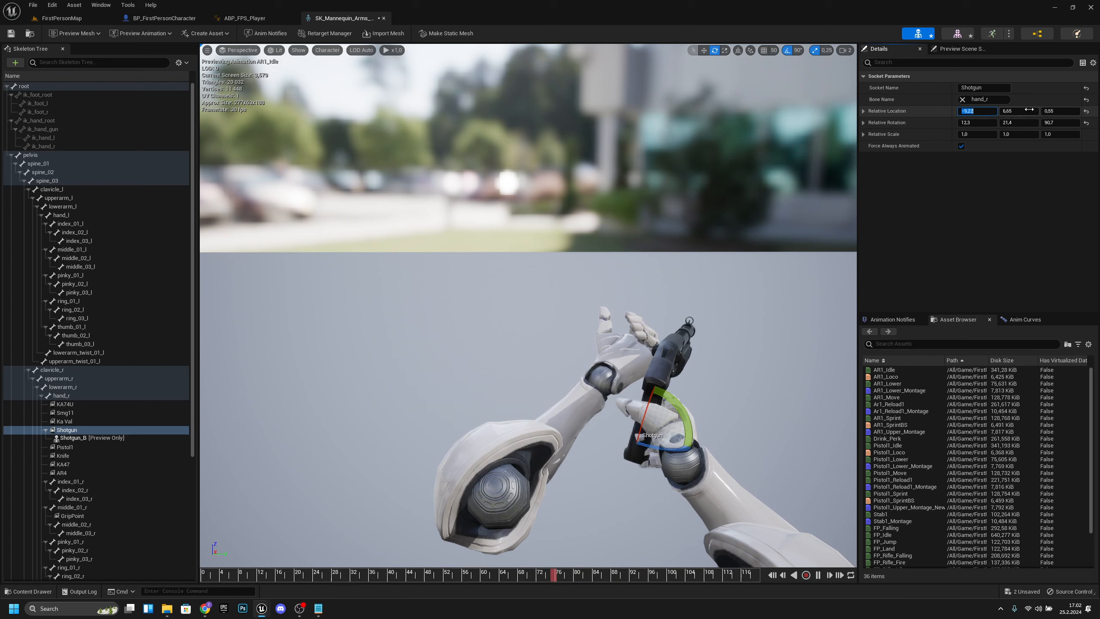
left_click(1029, 113)
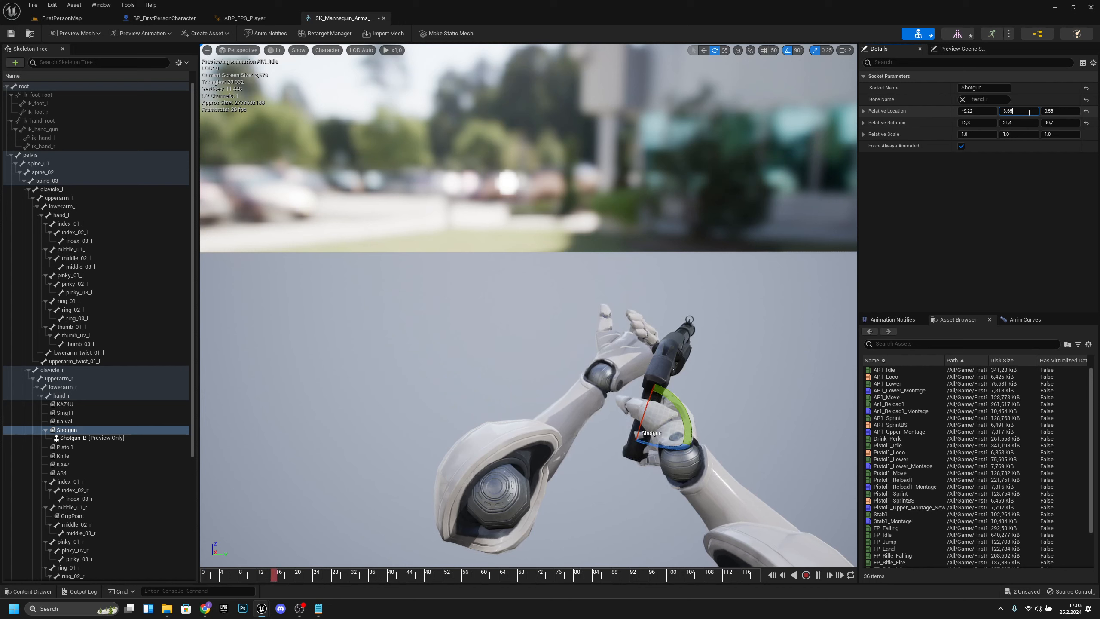
left_click(1063, 112)
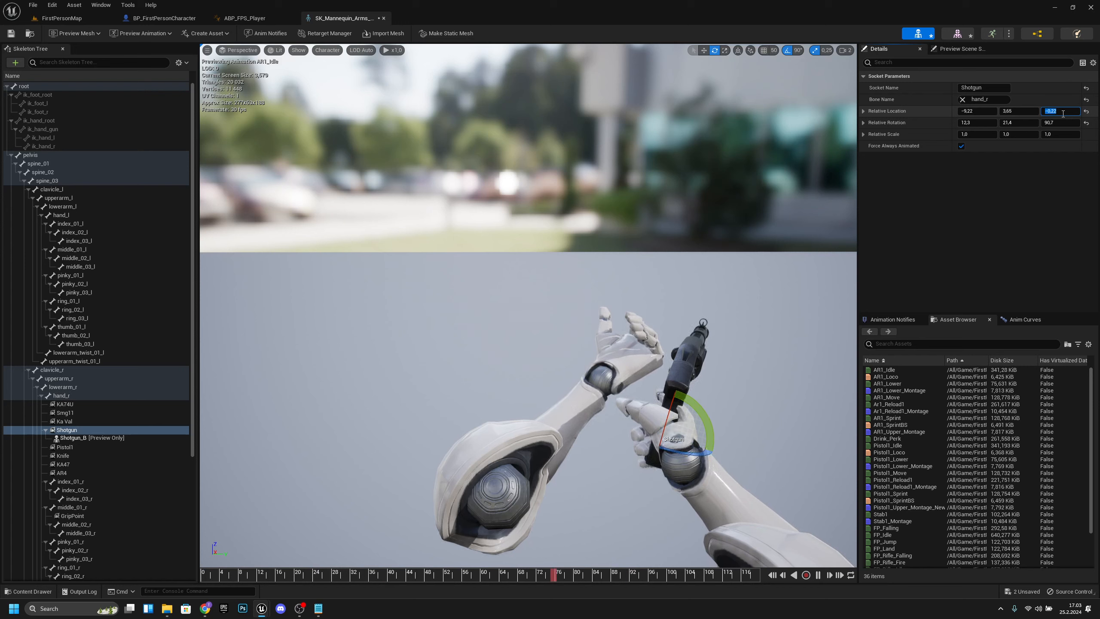
- Set the Shotgun socket's relative rotation to X -3.0, Y 4.7 and Z 70.37
left_click(965, 122)
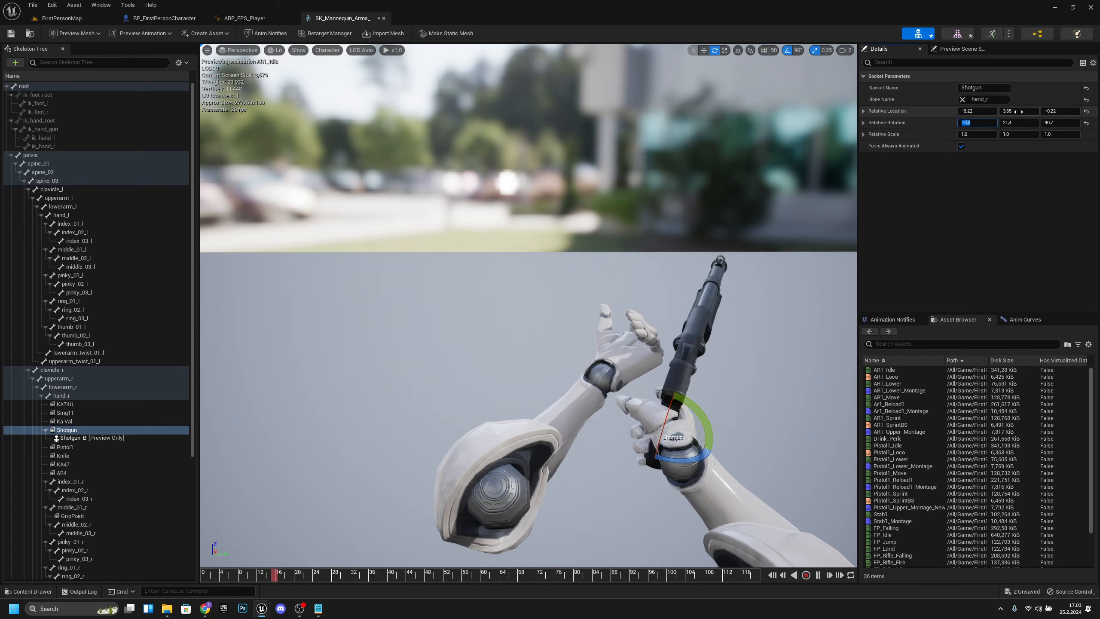
left_click(1011, 123)
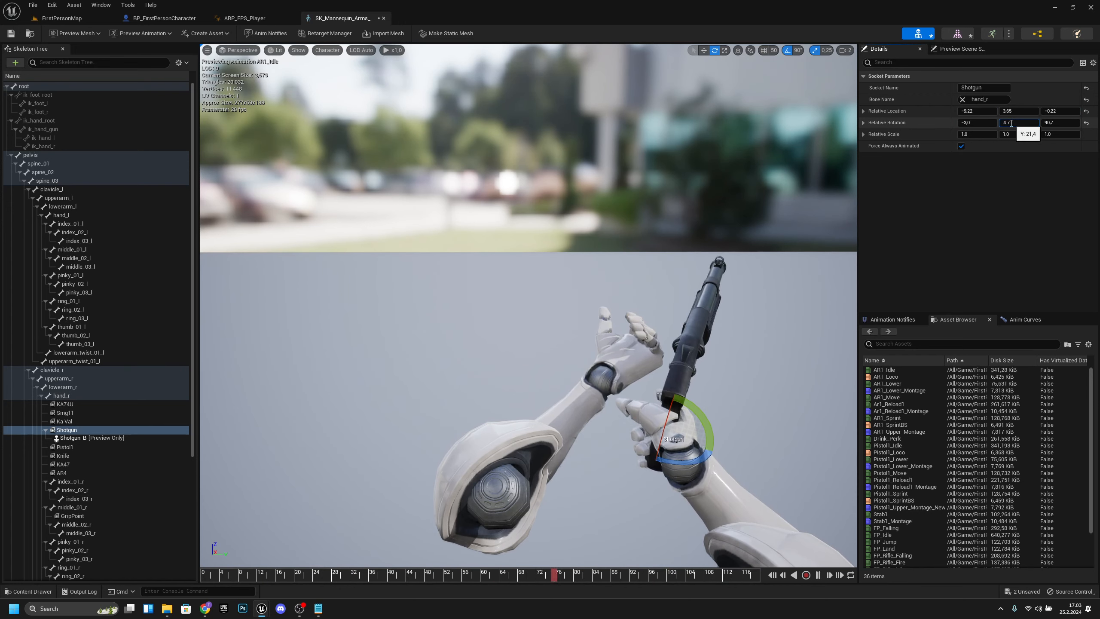
key("Return")
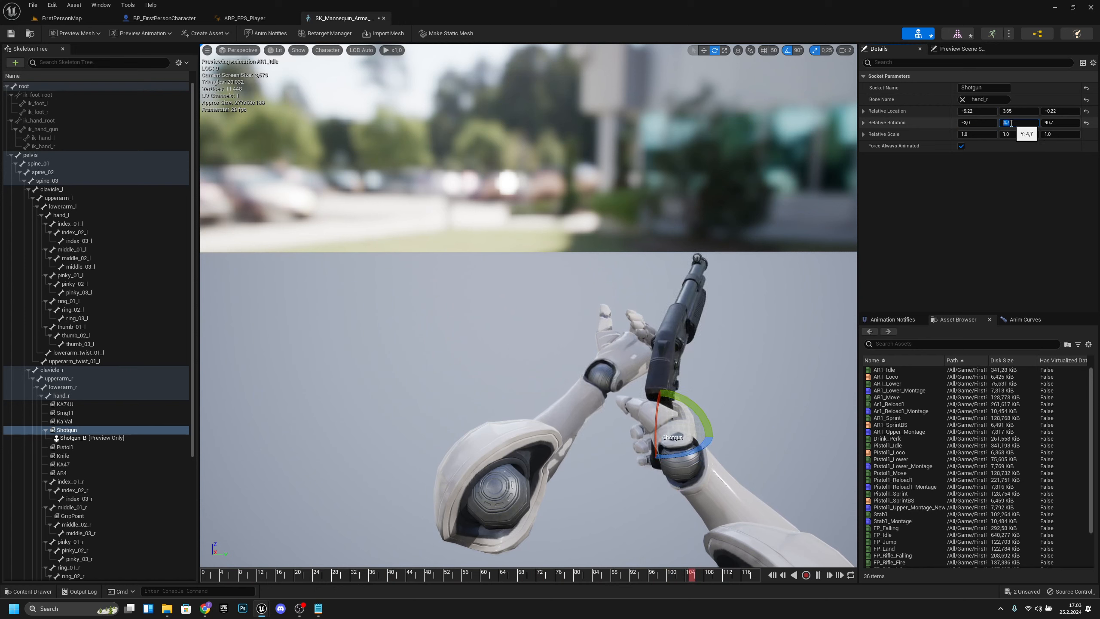
left_click(1073, 123)
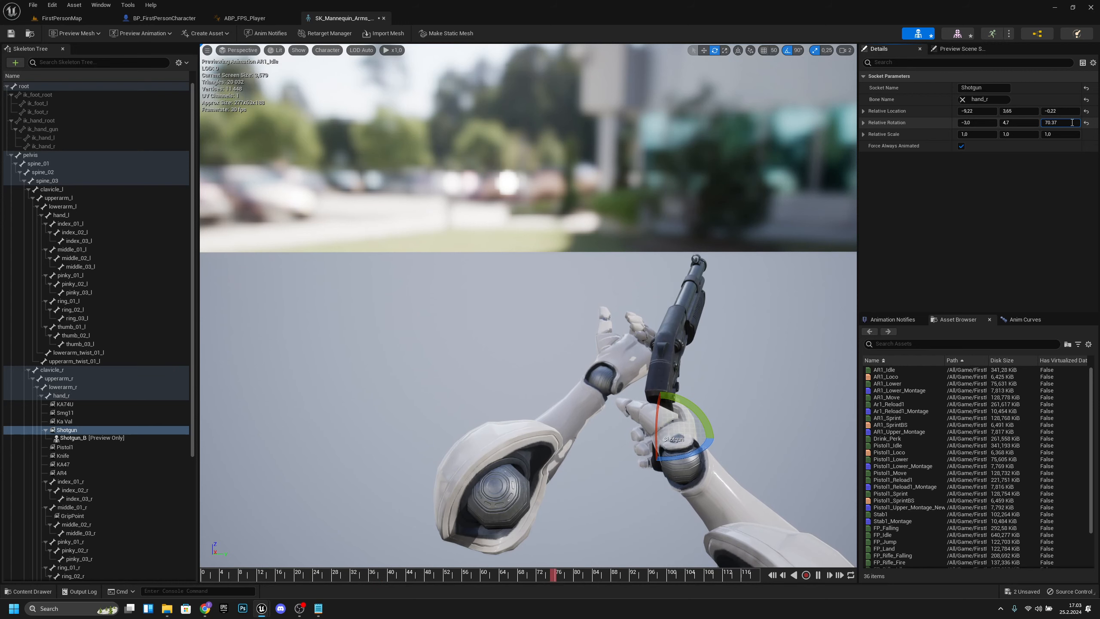
key("Return")
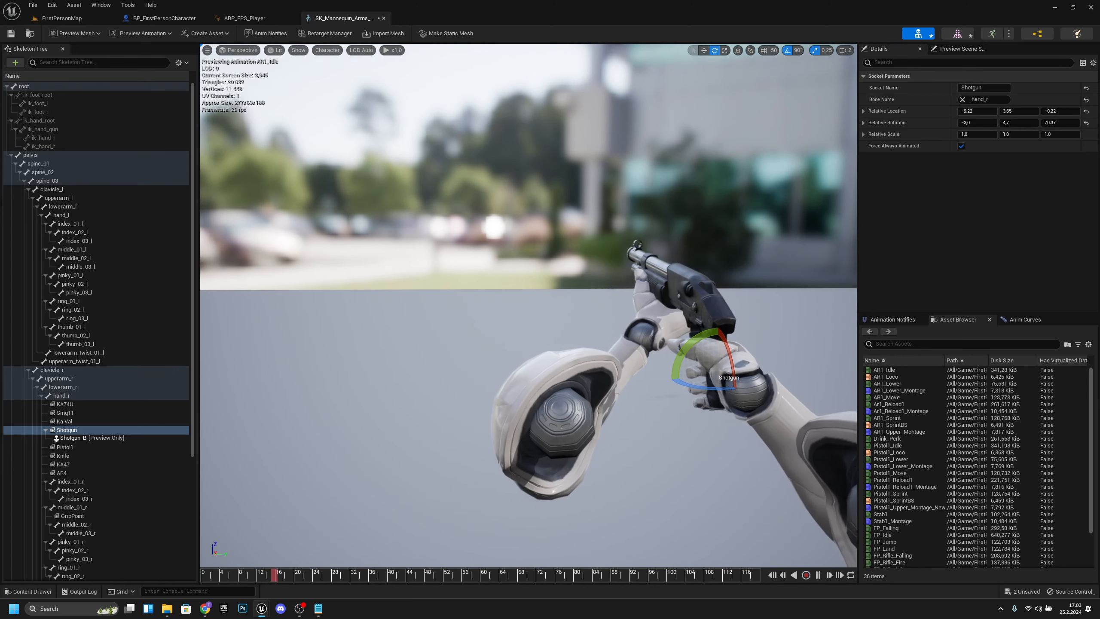
- Save the asset and remove the preview weapon from the Shotgun socket
left_click(33, 5)
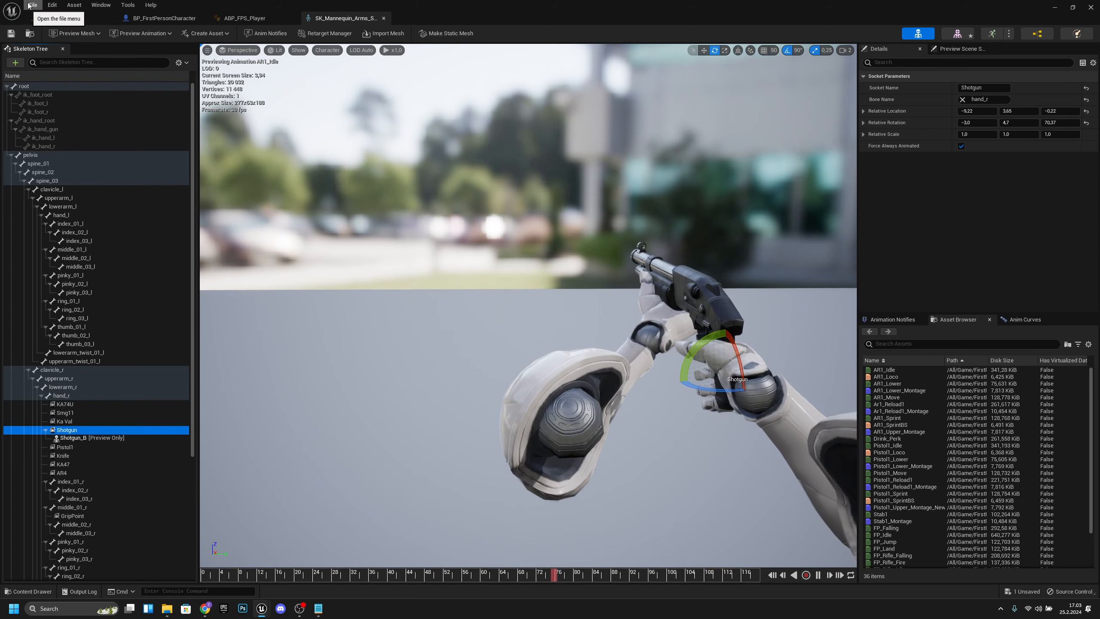
left_click(53, 47)
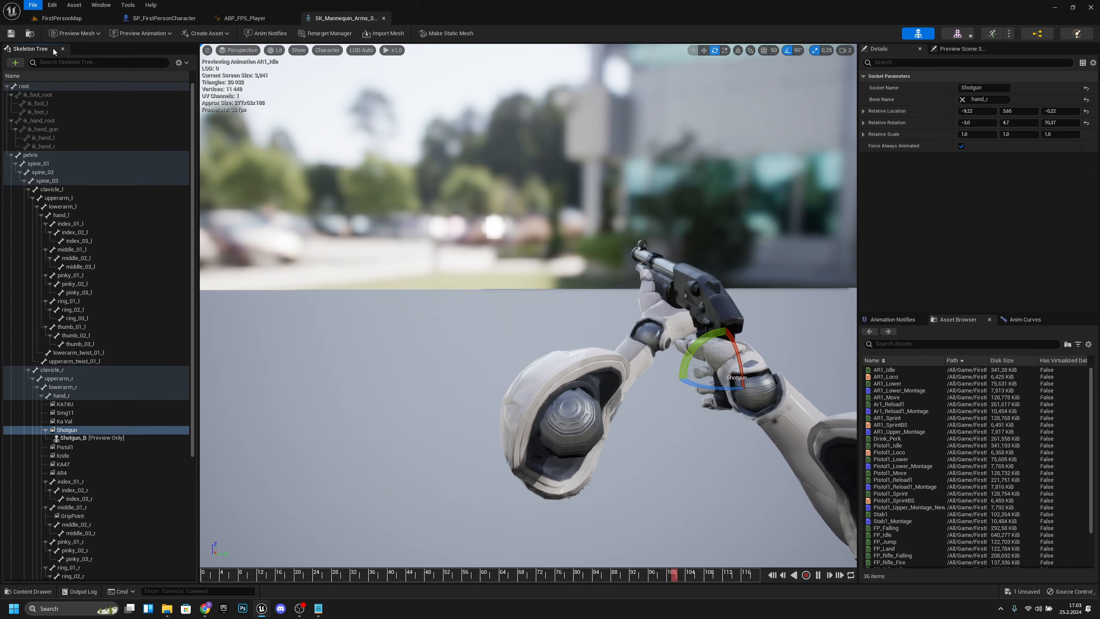
right_click(77, 431)
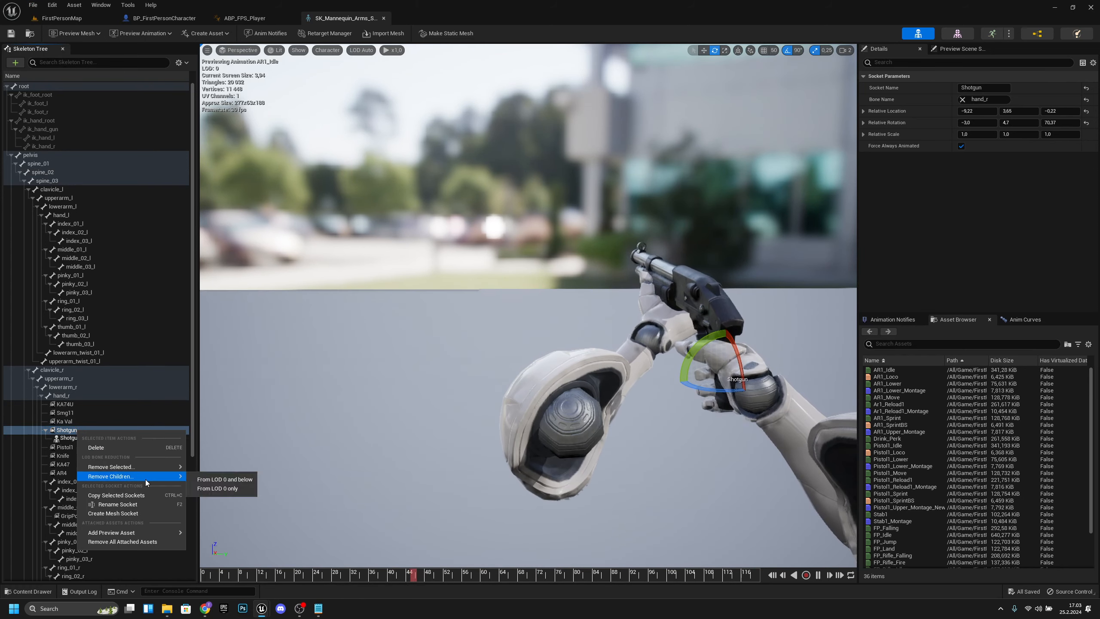
left_click(122, 541)
- Attach the Pistols_B skeletal mesh as preview asset to the Pistol1 socket
left_click(69, 438)
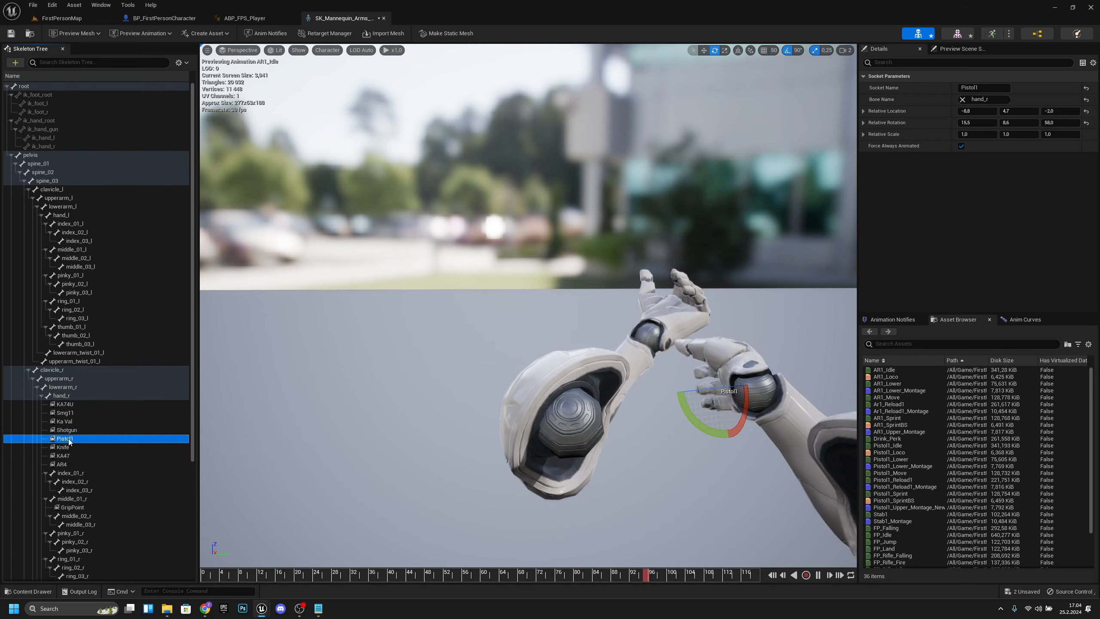
right_click(69, 439)
mouse_move(134, 542)
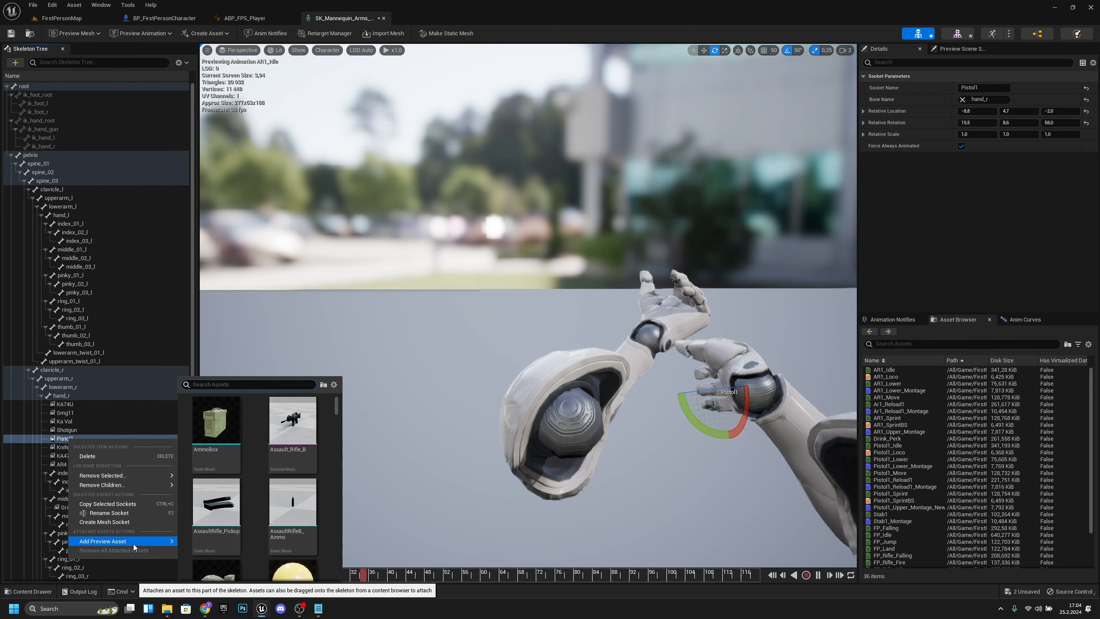
type("pistol")
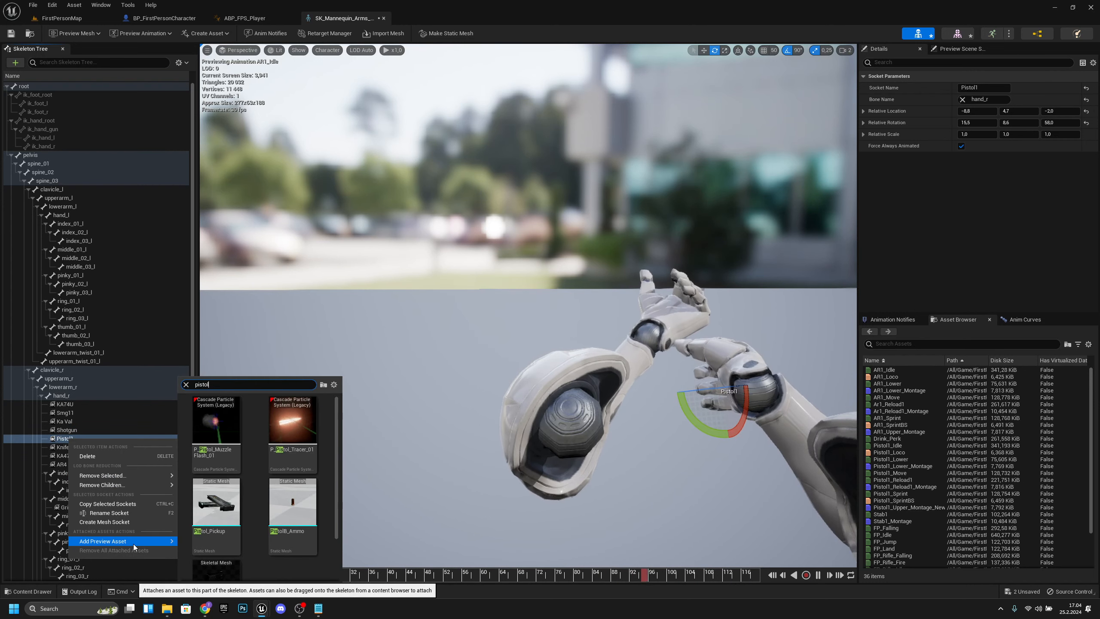
scroll(248, 536, "down", 2)
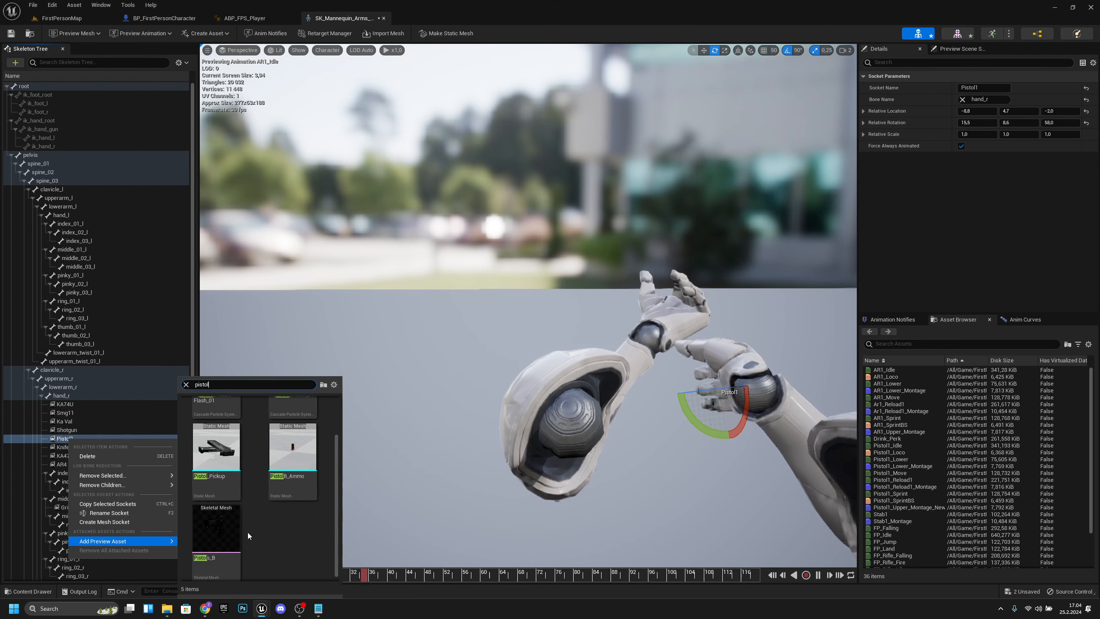
left_click(232, 547)
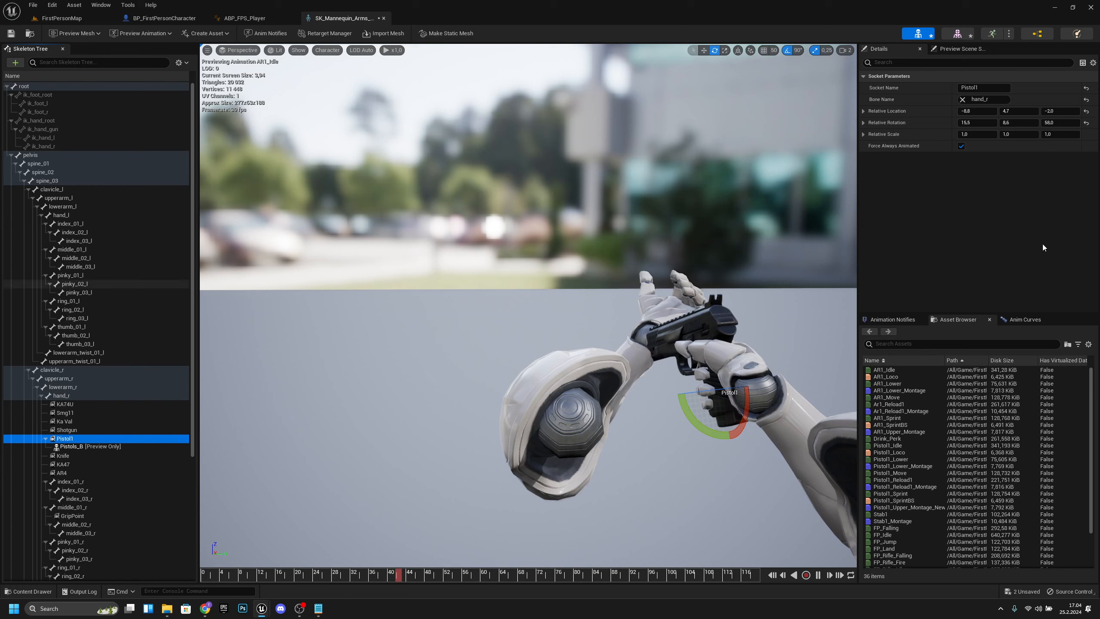
- Set the Pistol1 socket's relative location to X -9.7, Y 3.7, Z -2.68 and its relative rotation to X 5.9, Y 4, Z 72.5
left_click(972, 111)
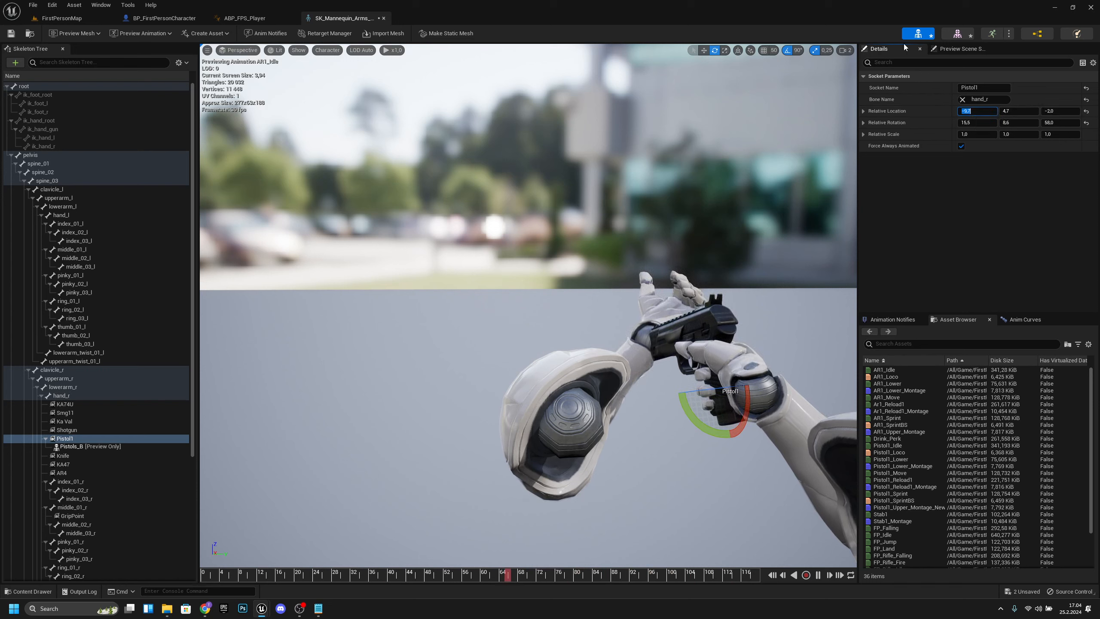
left_click(1012, 113)
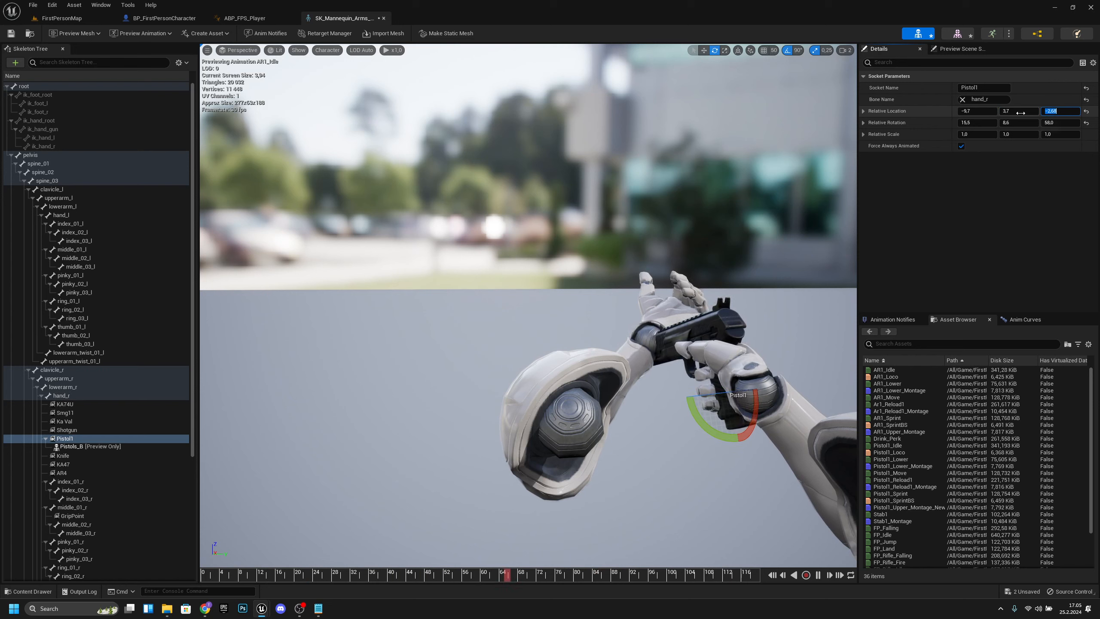
left_click(978, 125)
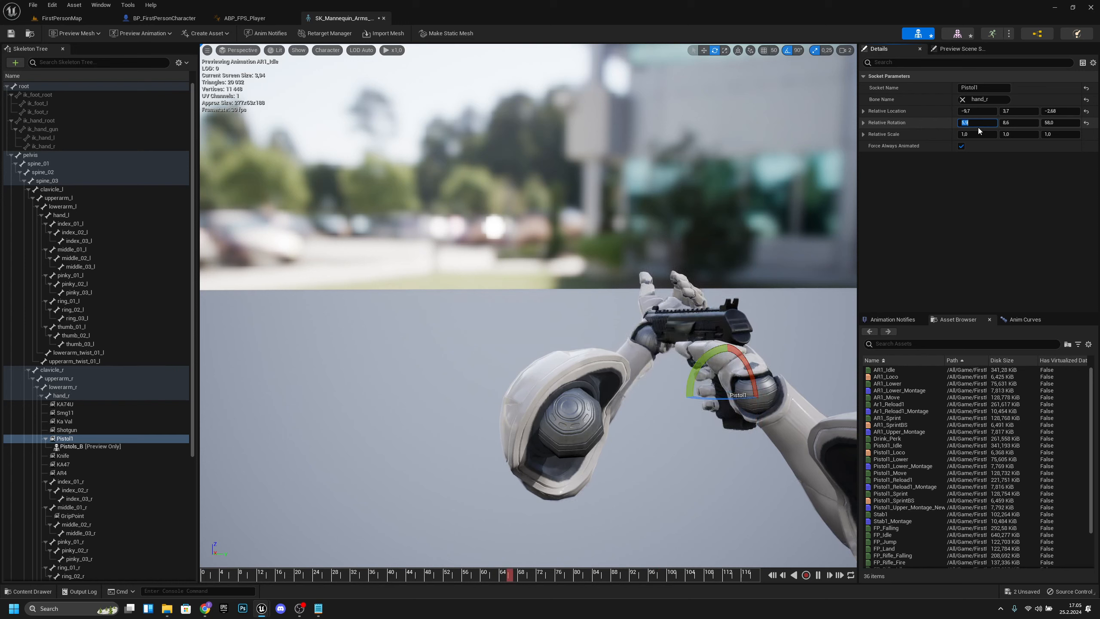
left_click(1016, 124)
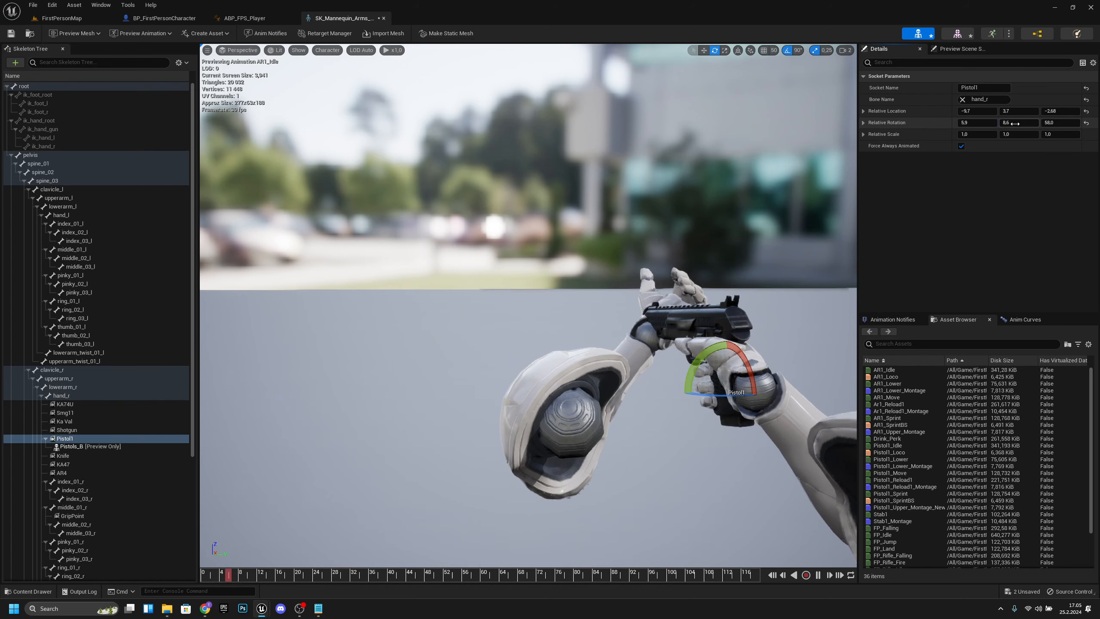
type("4")
key("Return")
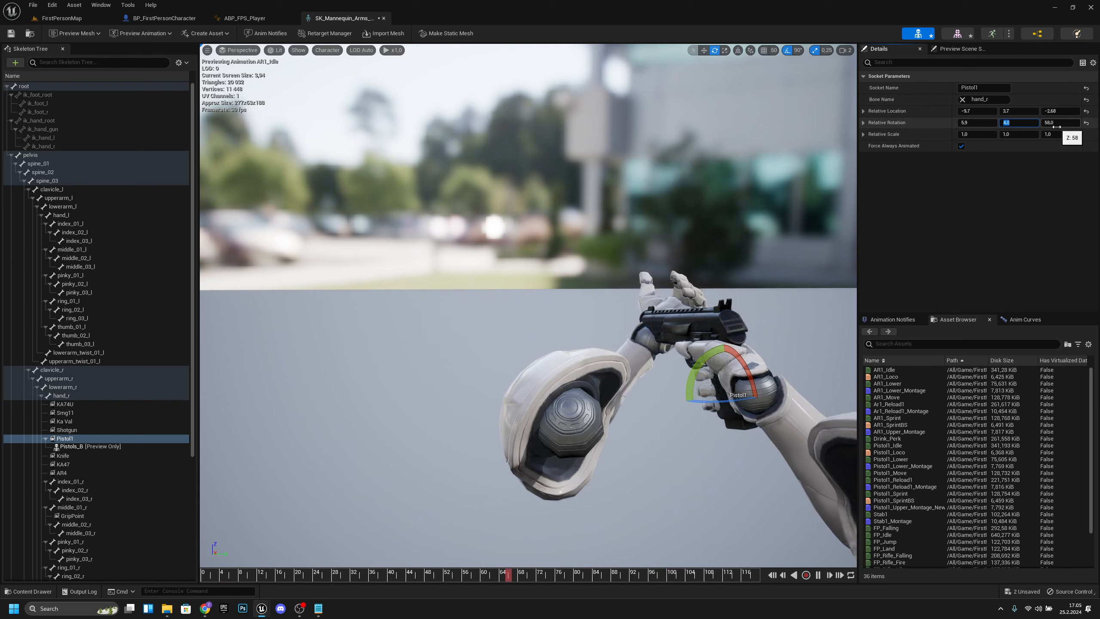
left_click(1058, 124)
type("72,5")
key("Return")
- Check the pistol's fit in the hand, save the asset and remove the preview weapon from the Pistol1 socket
right_click_drag(387, 271, 448, 275)
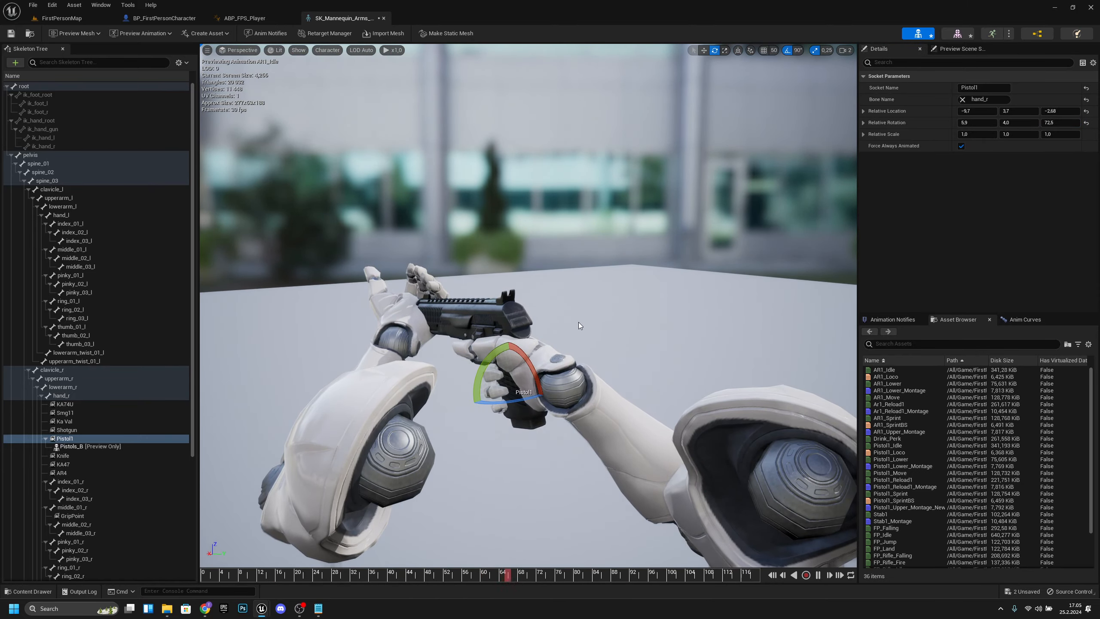
key("d")
right_click_drag(579, 321, 515, 324)
key("a")
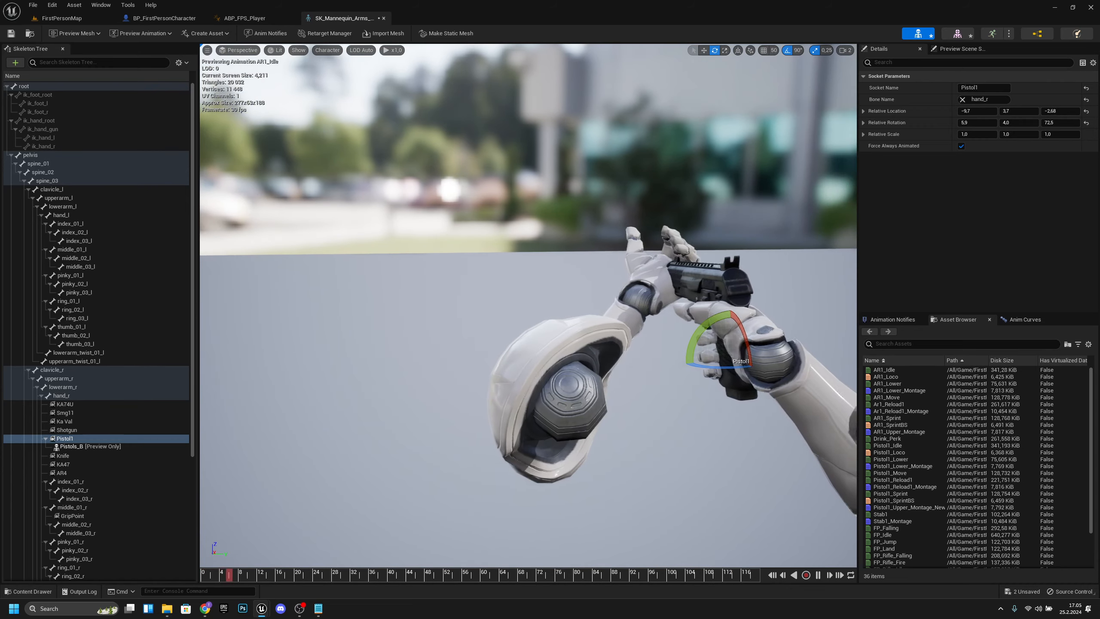
left_click(9, 34)
right_click(76, 440)
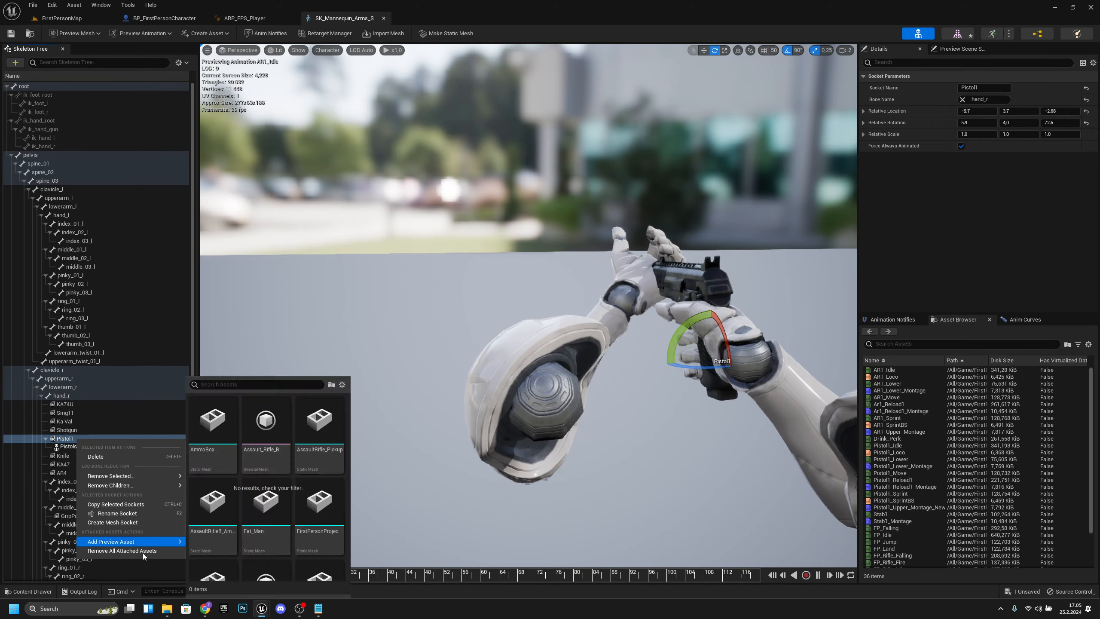
left_click(142, 551)
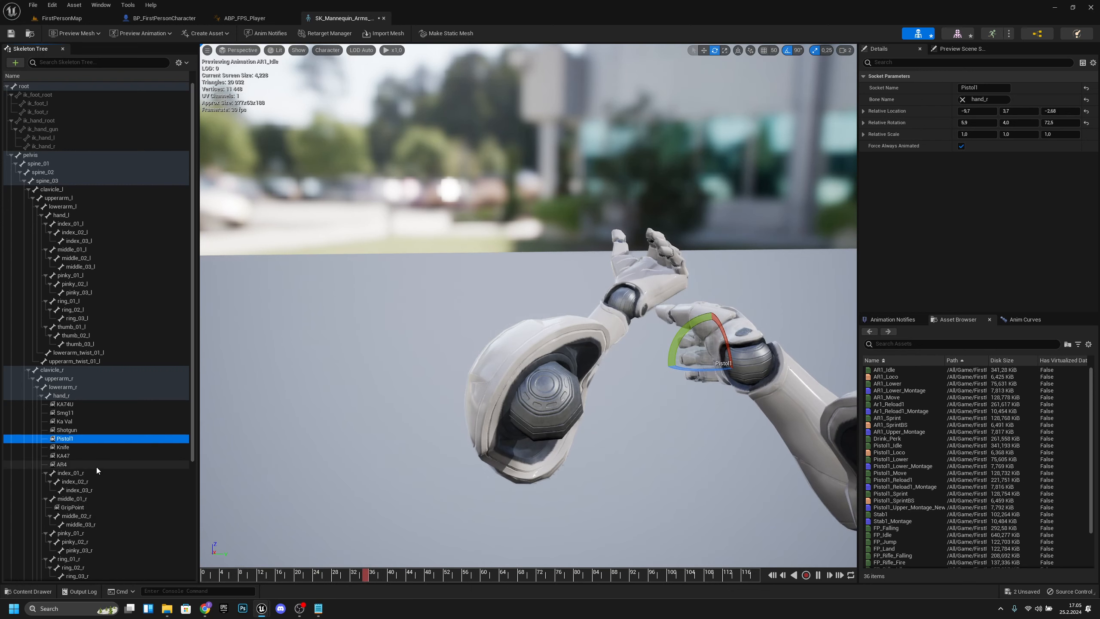
- Delete the Knife socket from the hand_r bone
left_click(63, 447)
right_click(66, 448)
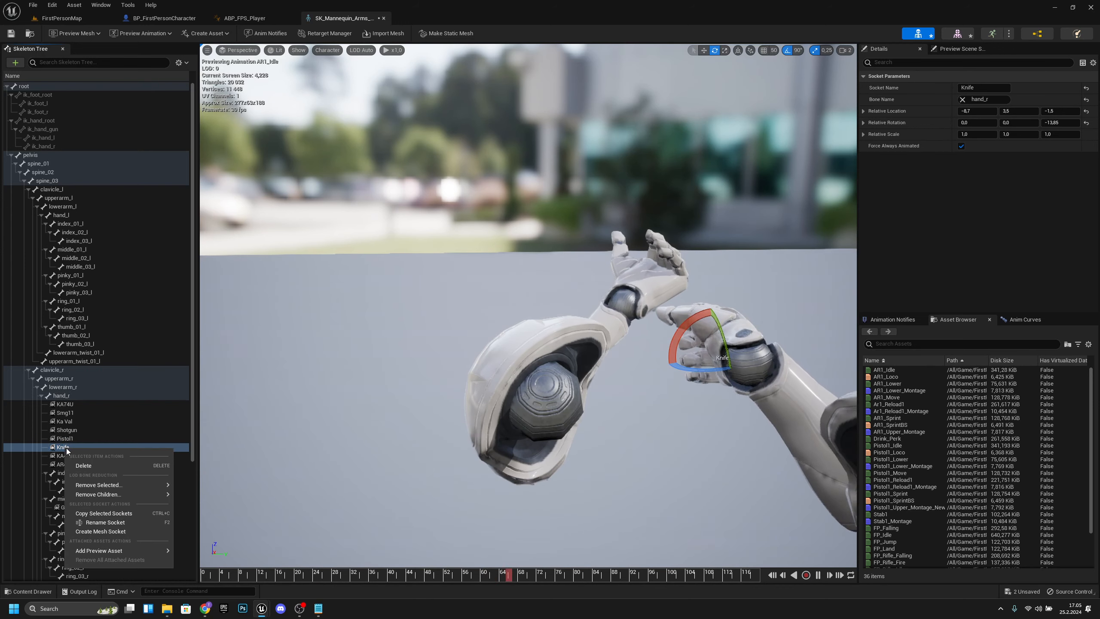
left_click(82, 466)
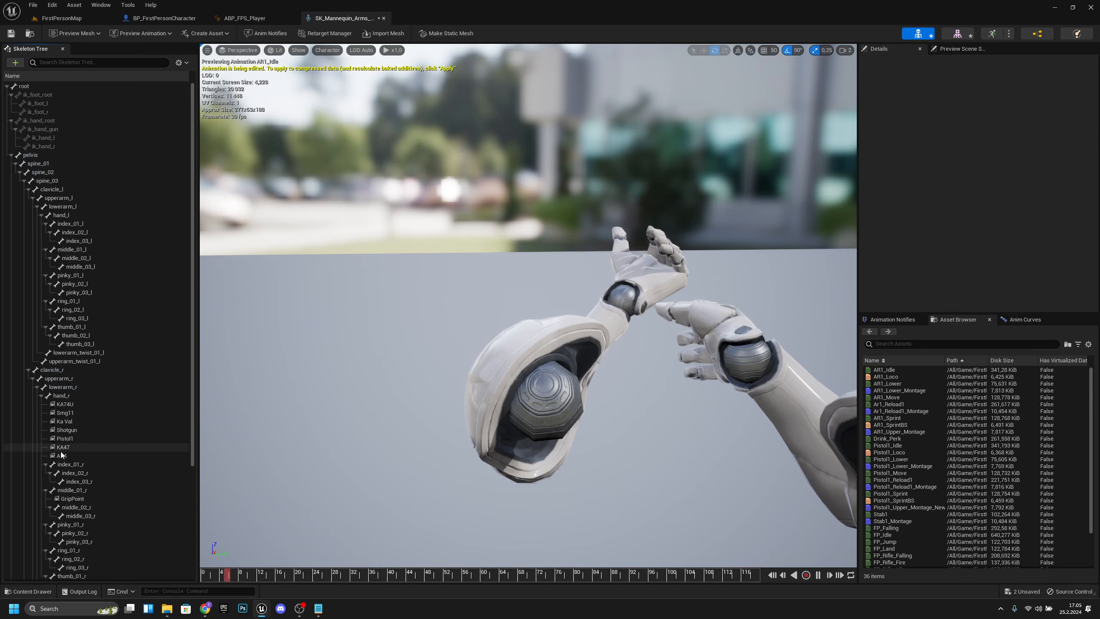
- Attach the SK_KA47 skeletal mesh as preview asset to the KA47 socket
left_click(63, 447)
right_click(65, 449)
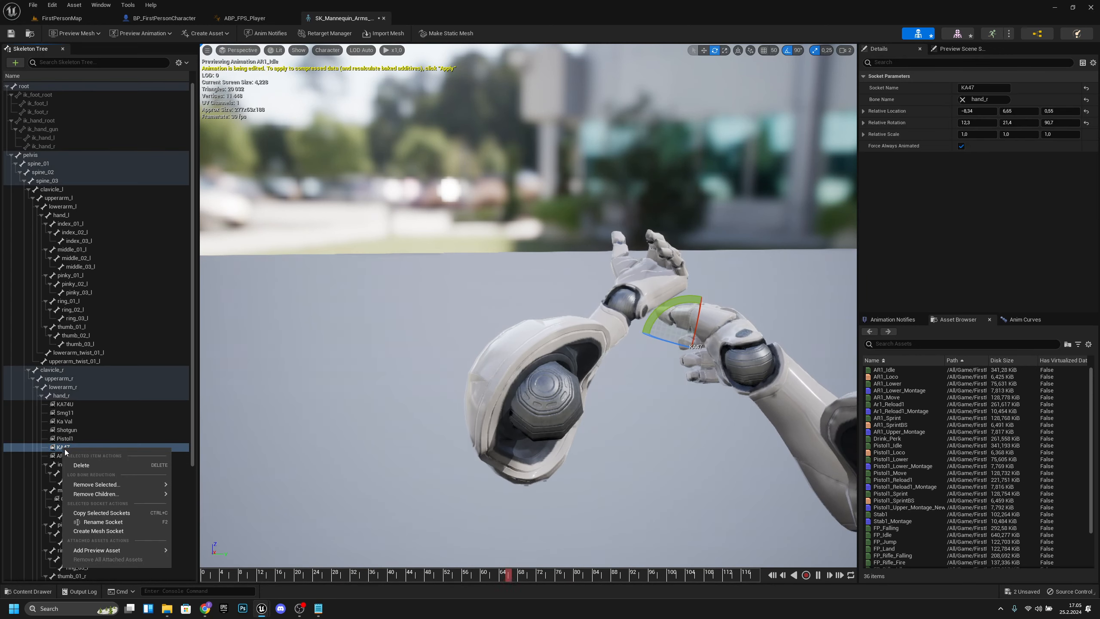
mouse_move(138, 548)
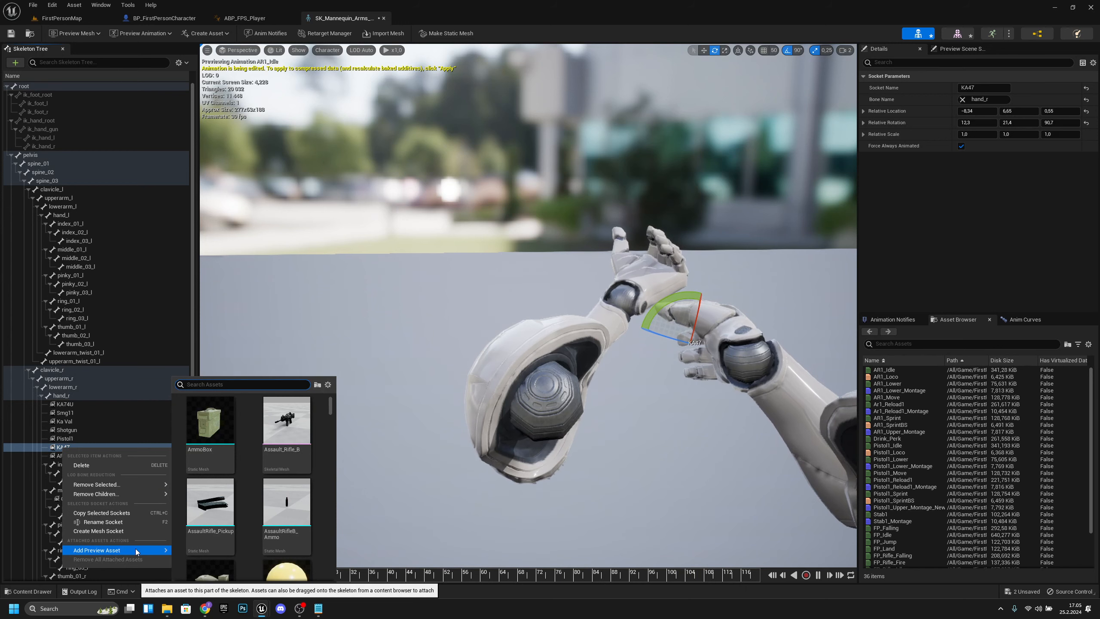
type("ka47")
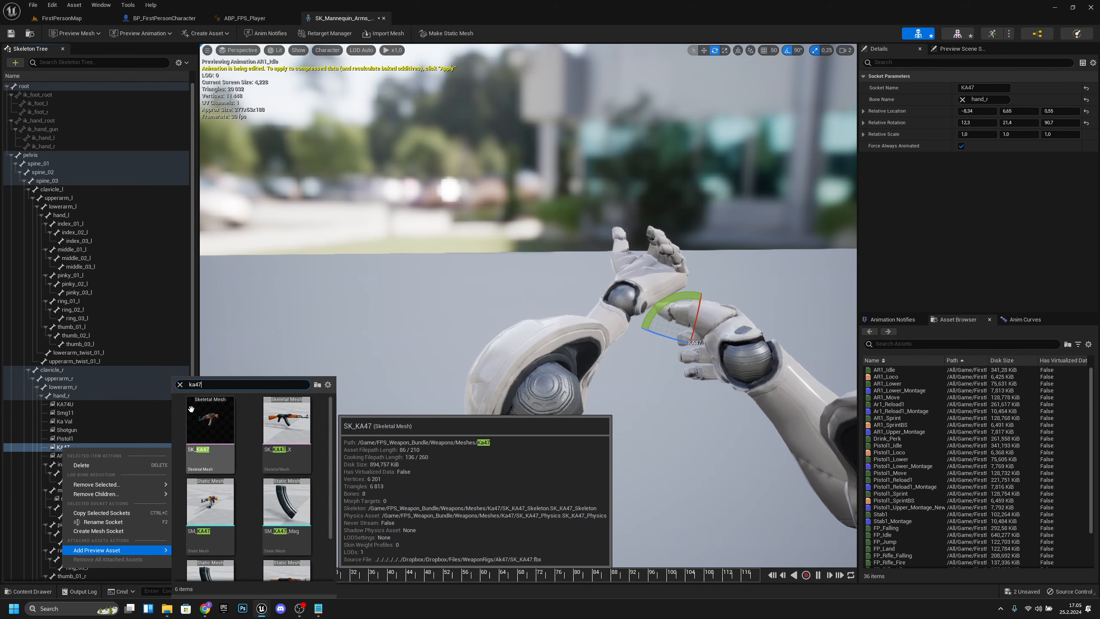
left_click(212, 438)
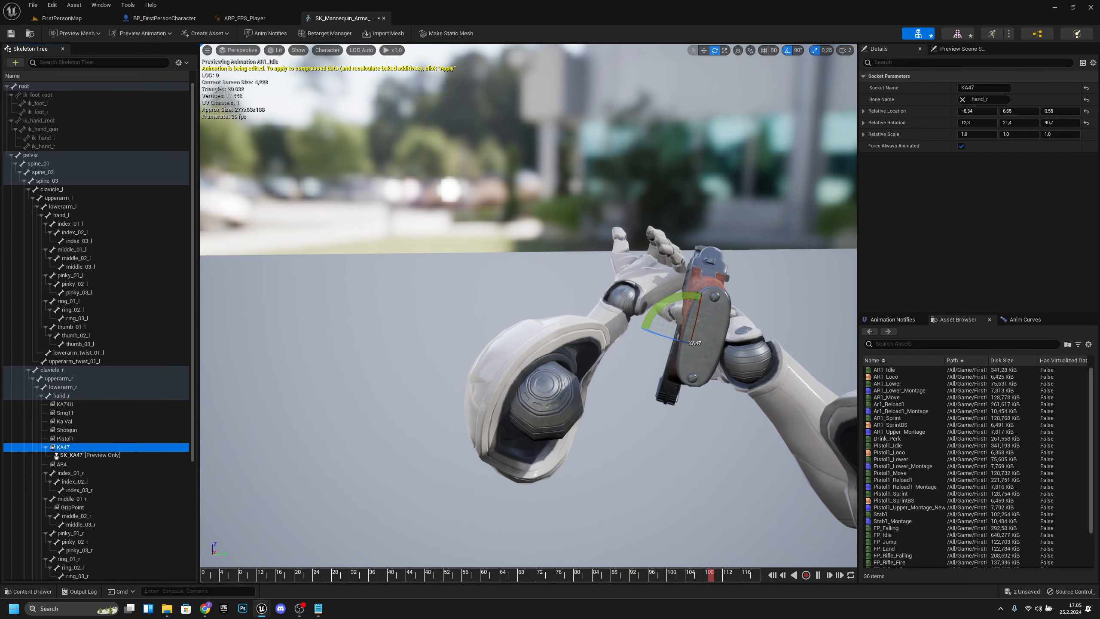
- Set the KA47 socket's relative location to X -10, Y 3.92 and Z 0.5
left_click(984, 108)
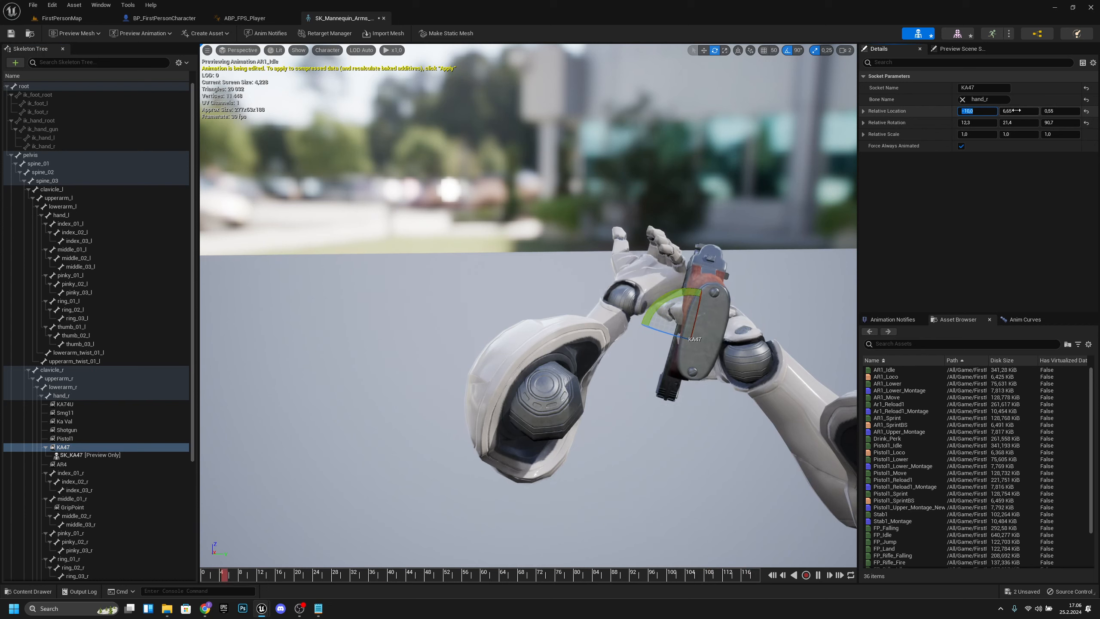
left_click(1017, 110)
type("3.92")
key("Tab")
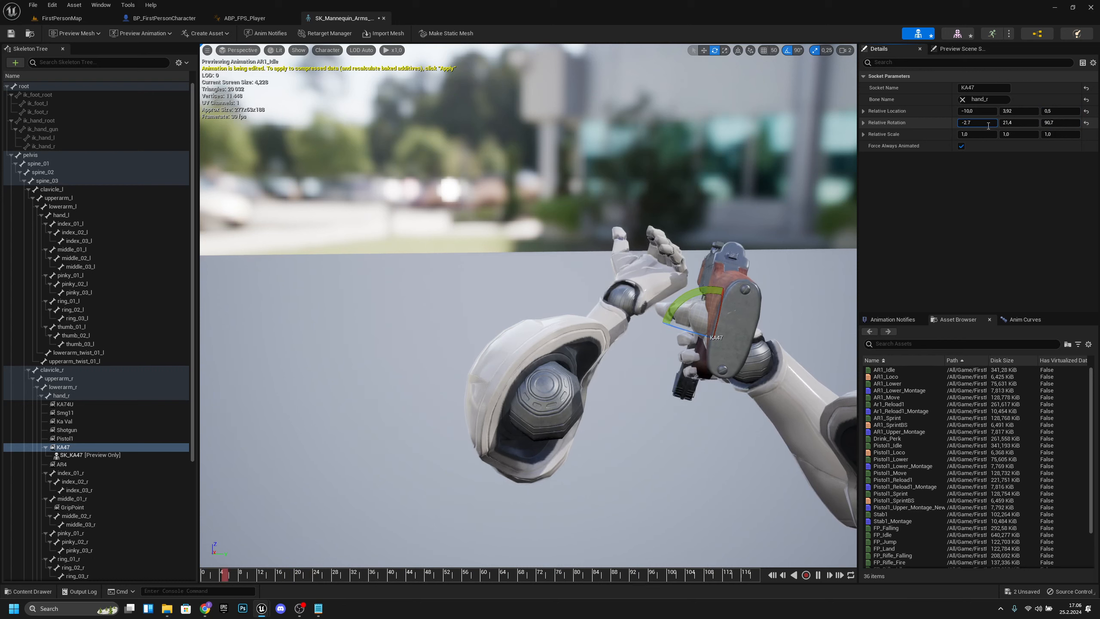
- Set the KA47 socket's relative rotation to X -2.76, Y 7.6 and Z 68.23
key("Return")
left_click(1027, 122)
type("7.6")
key("Return")
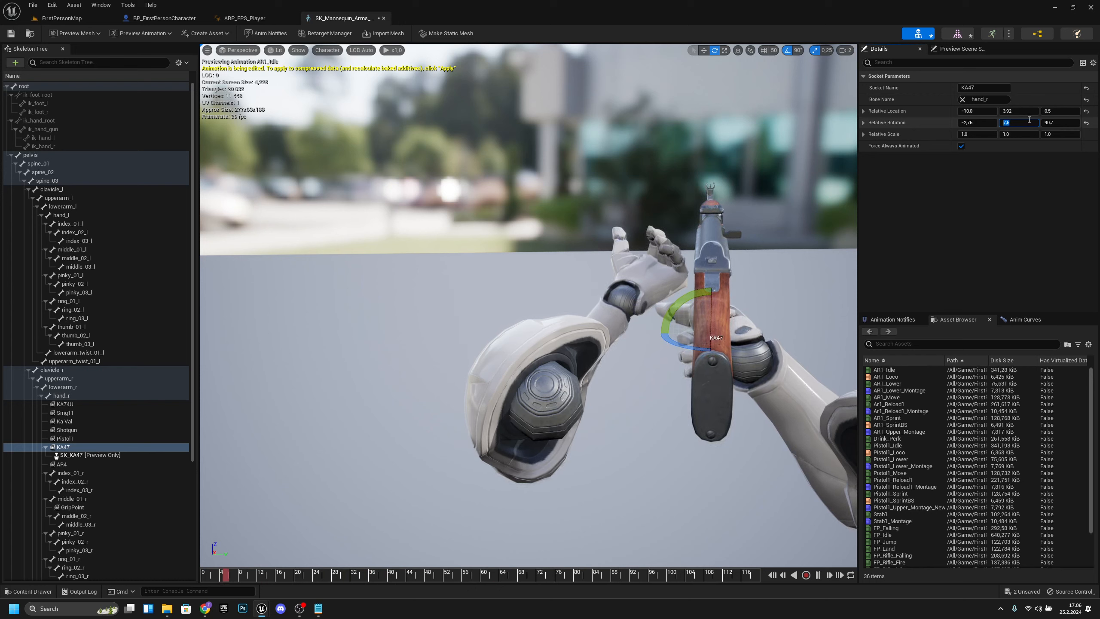
left_click(1057, 122)
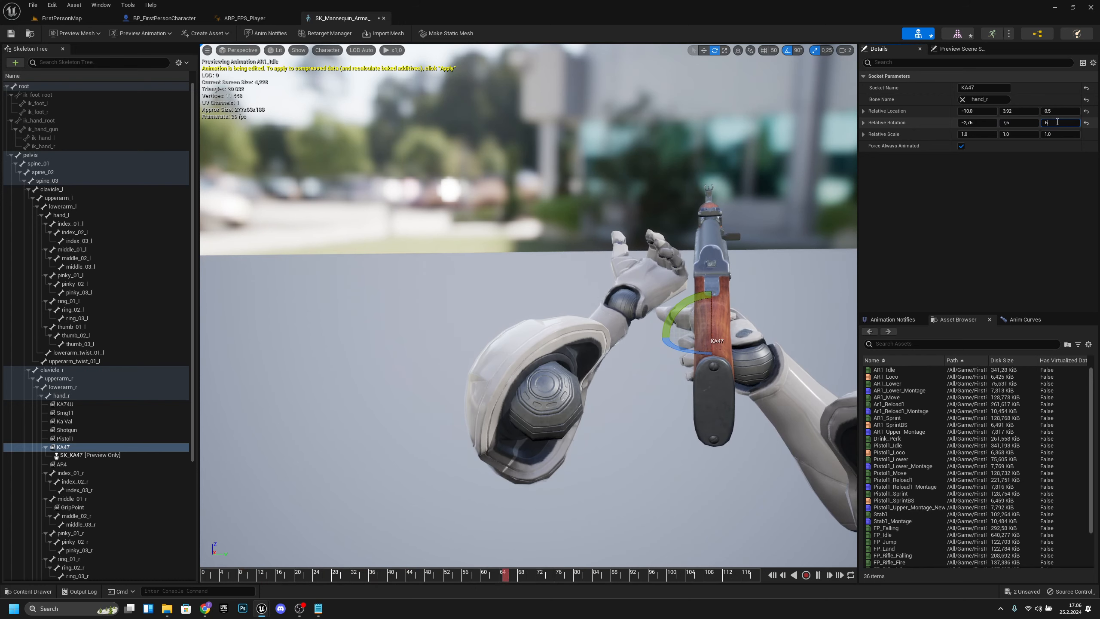
type("68,")
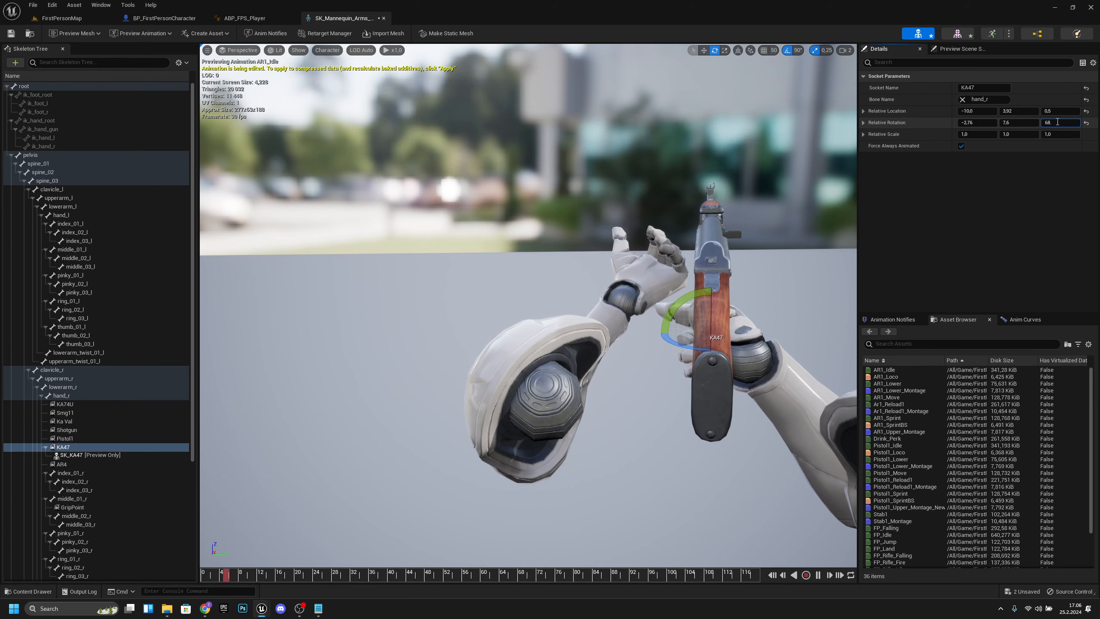
type("23")
key("Return")
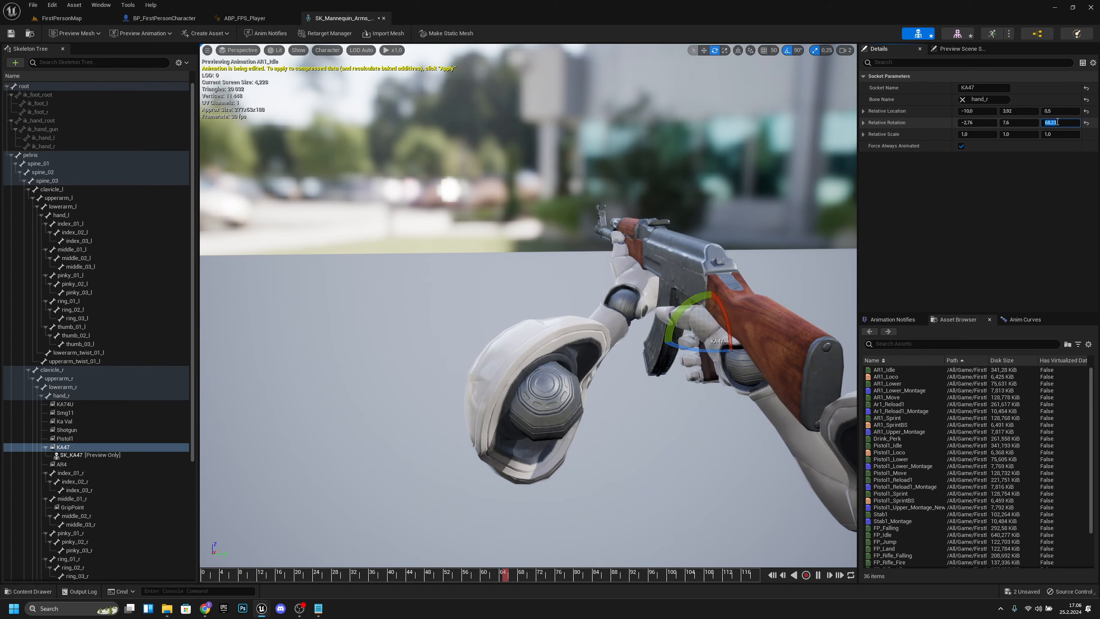
- Check the rifle's fit in the hand, save the asset and remove the preview weapon from the KA47 socket
key("d")
right_click_drag(657, 173, 638, 177)
key("a")
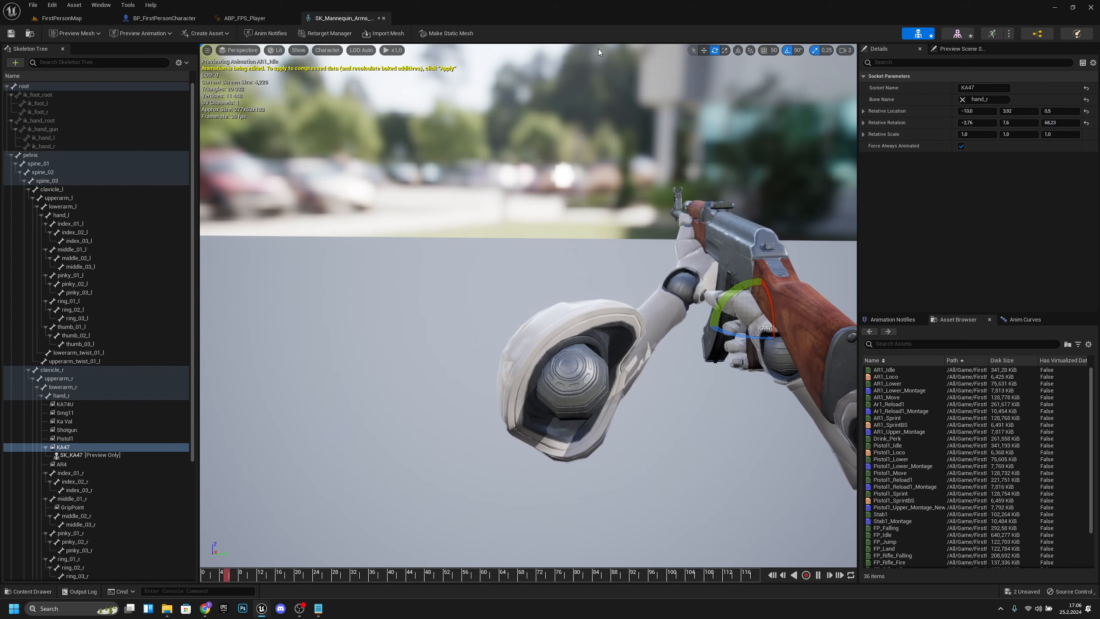
left_click(11, 34)
left_click(72, 449)
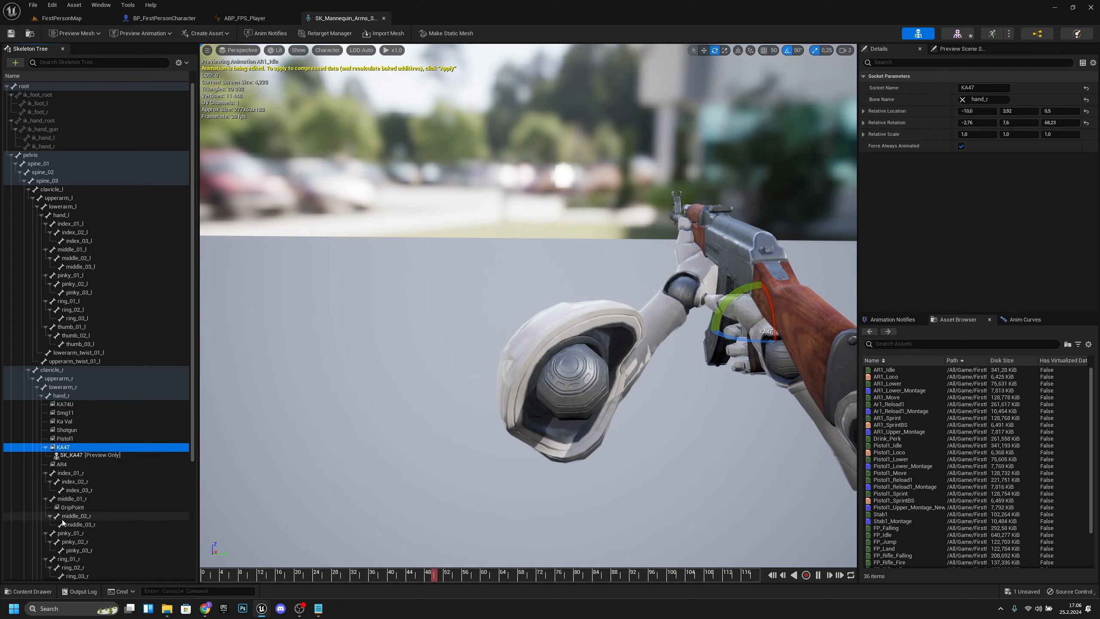
right_click(69, 449)
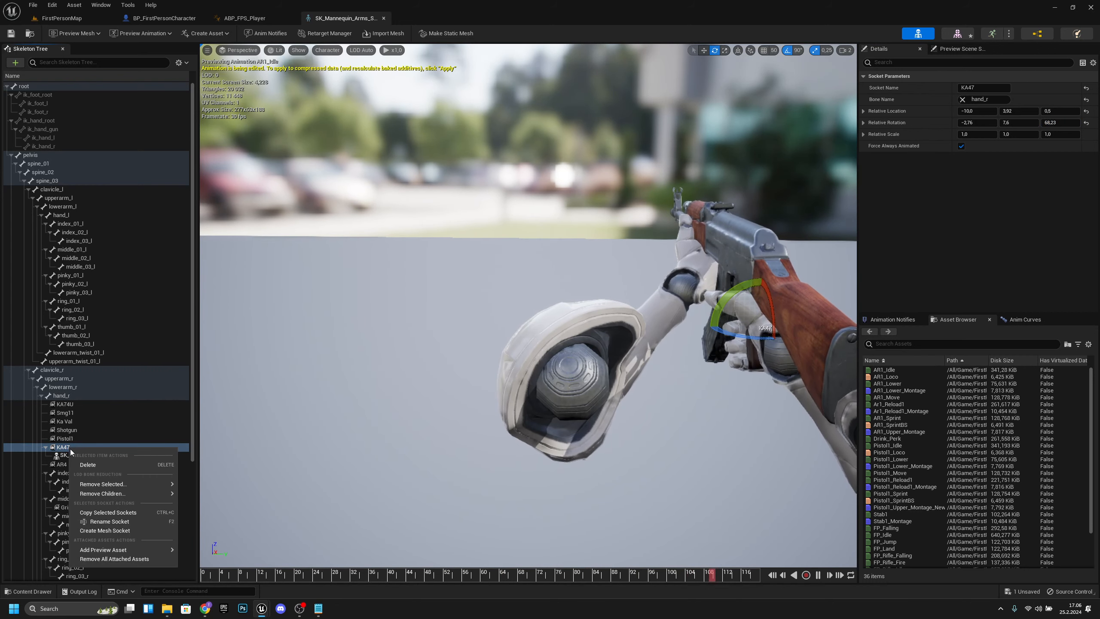
left_click(130, 559)
- Attach the SK_AR4 skeletal mesh as preview asset to the AR4 socket on the right hand
left_click(63, 456)
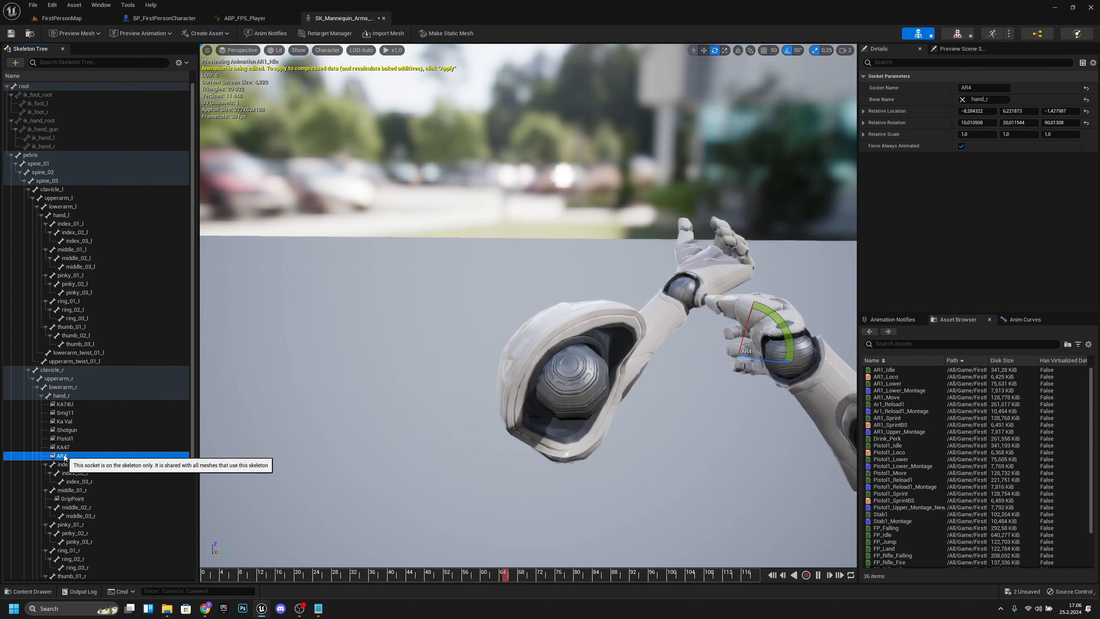
right_click(63, 457)
mouse_move(145, 557)
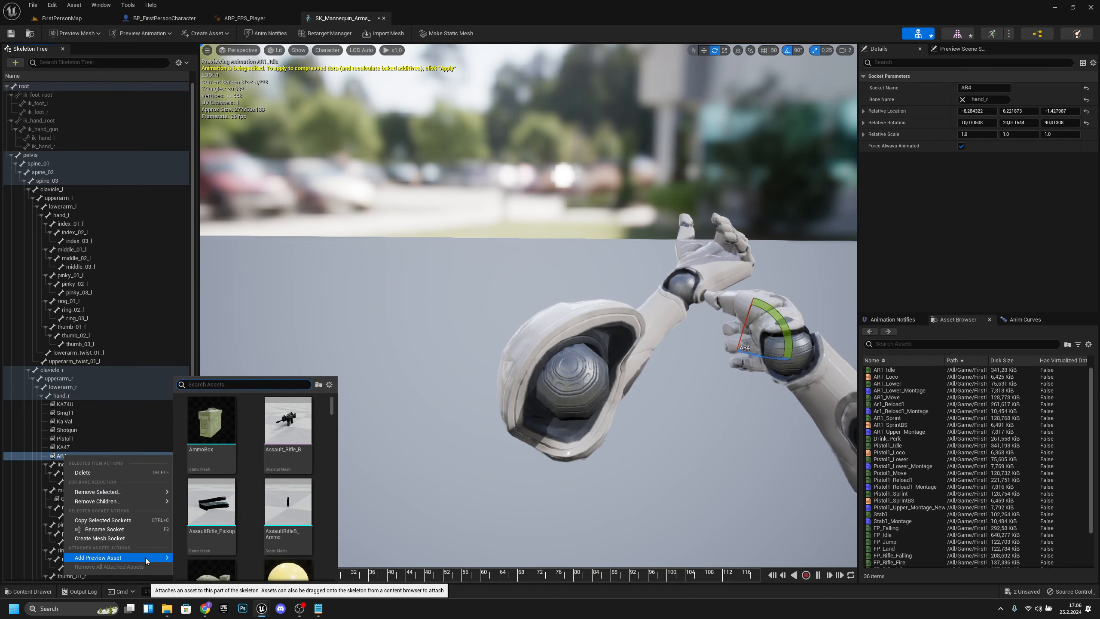
type("ar4")
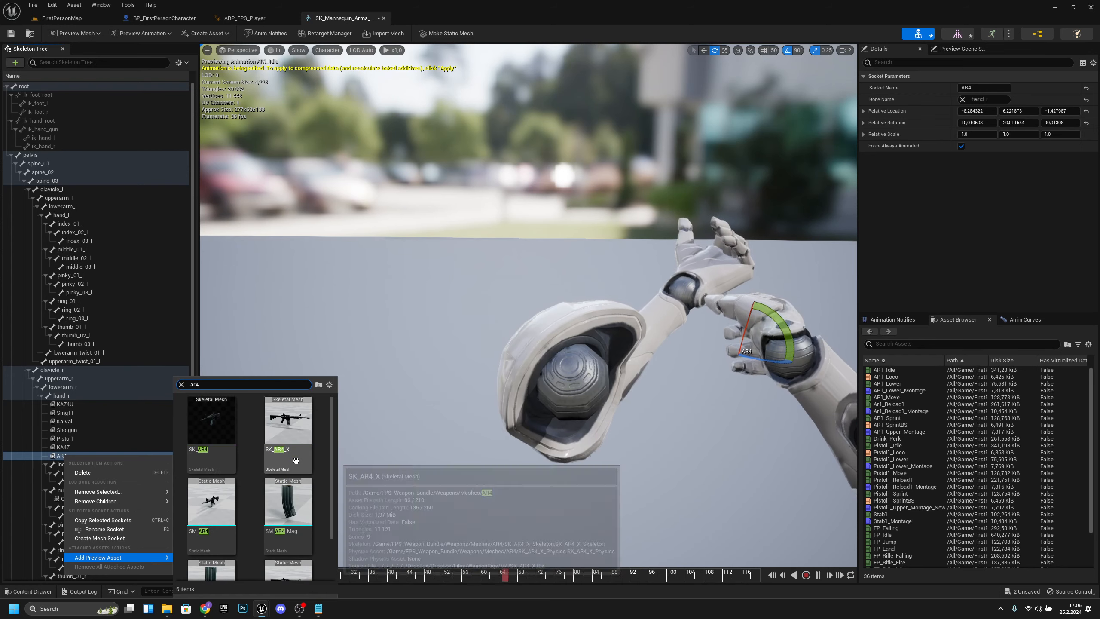
left_click(192, 420)
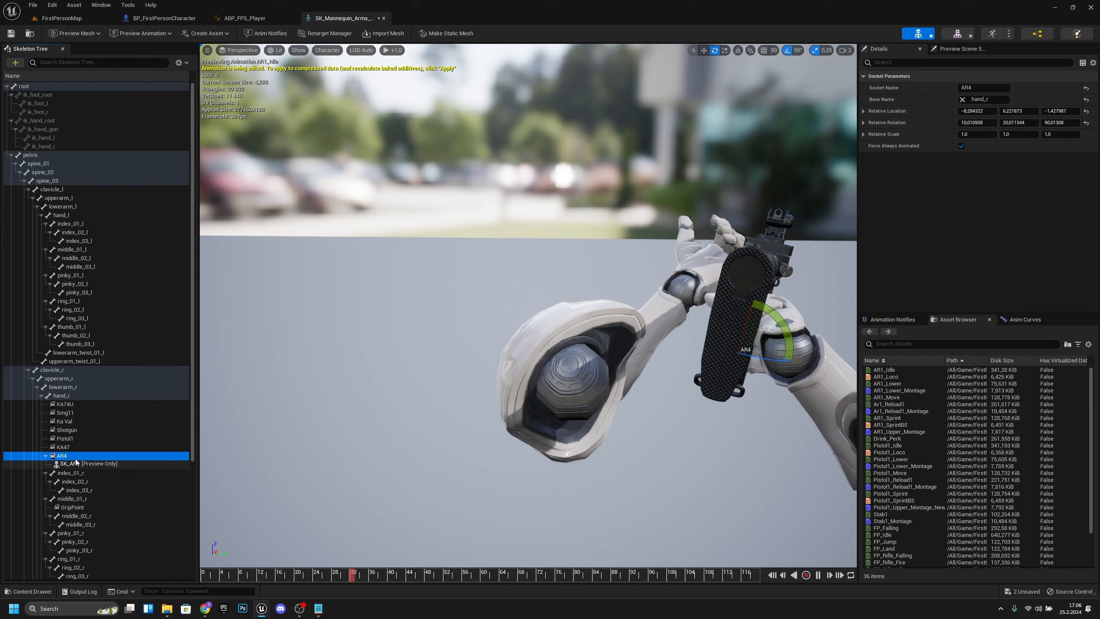
- Set the AR4 socket's relative location to X -9.85, Y 3.65 and Z -1.6
left_click(979, 111)
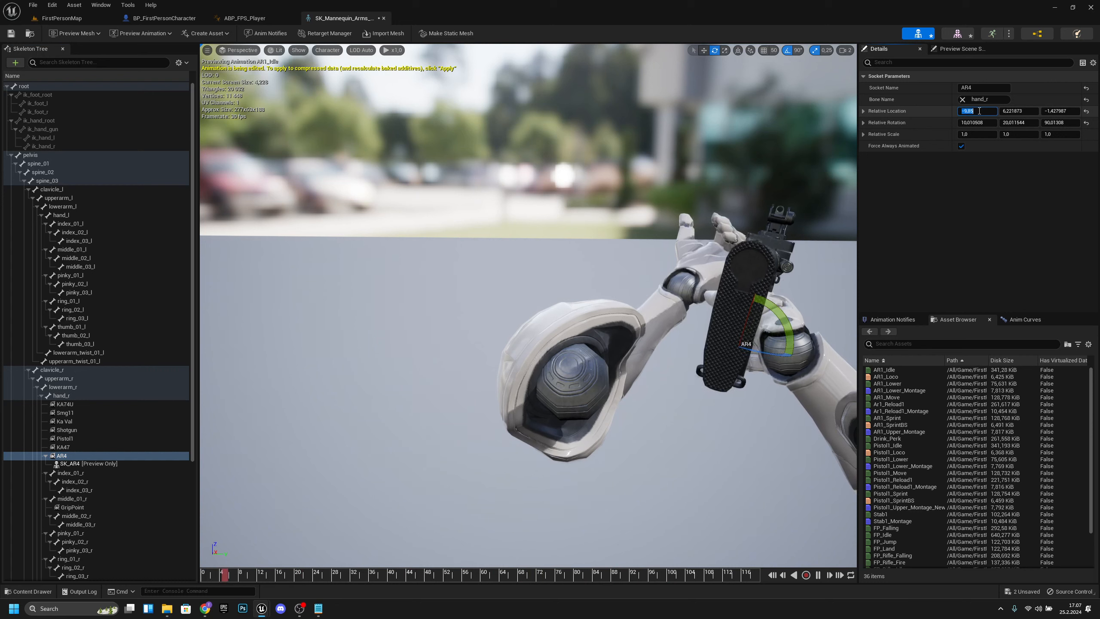
left_click(1015, 111)
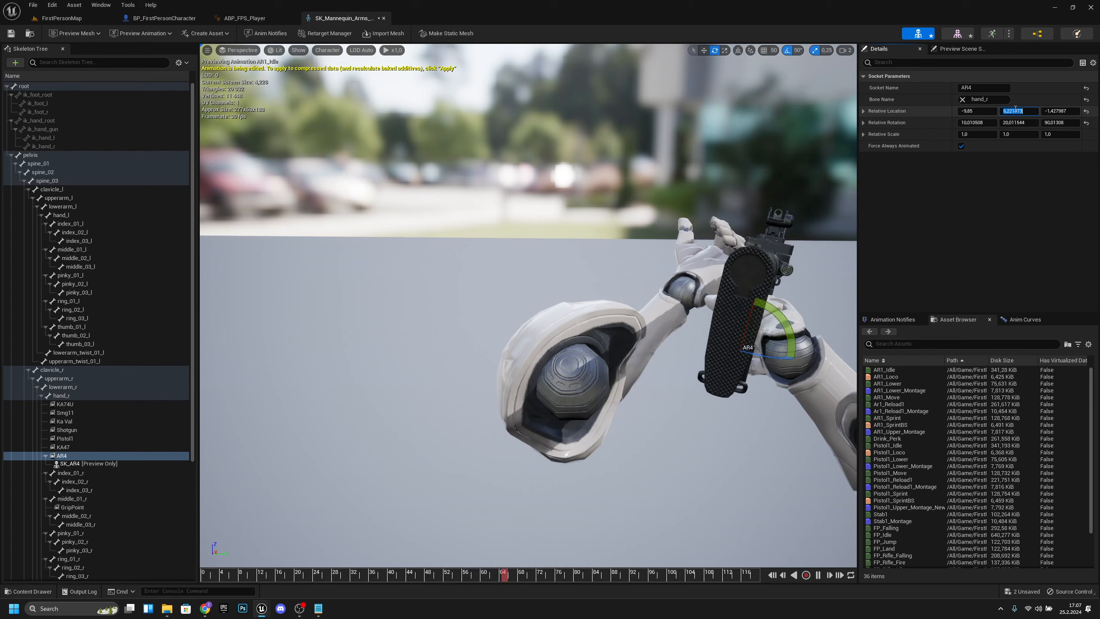
type("3.65")
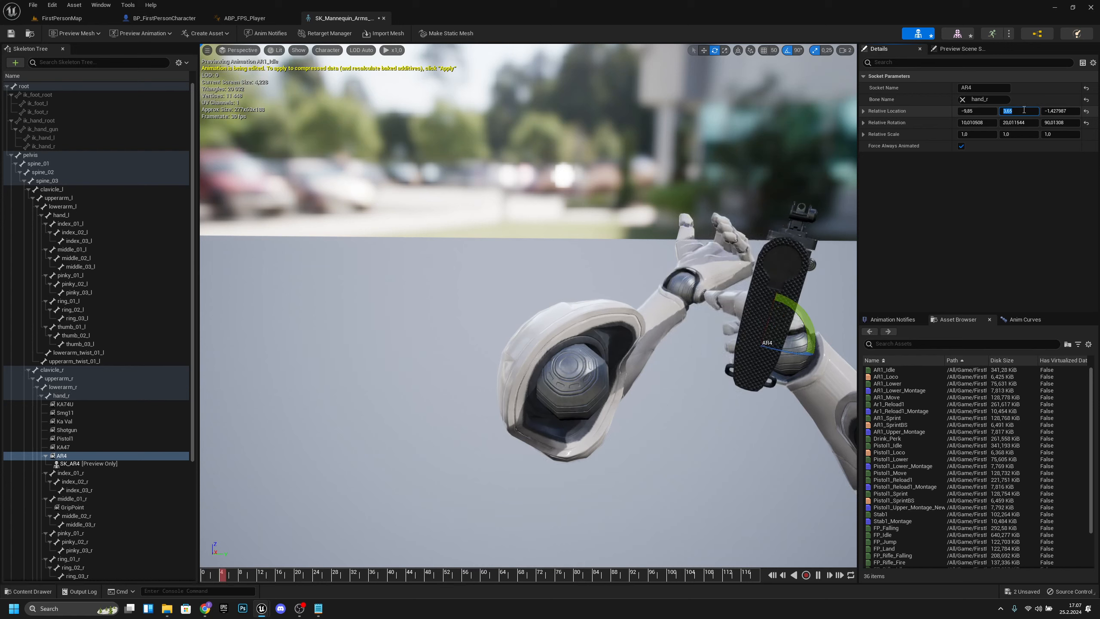
left_click(1064, 111)
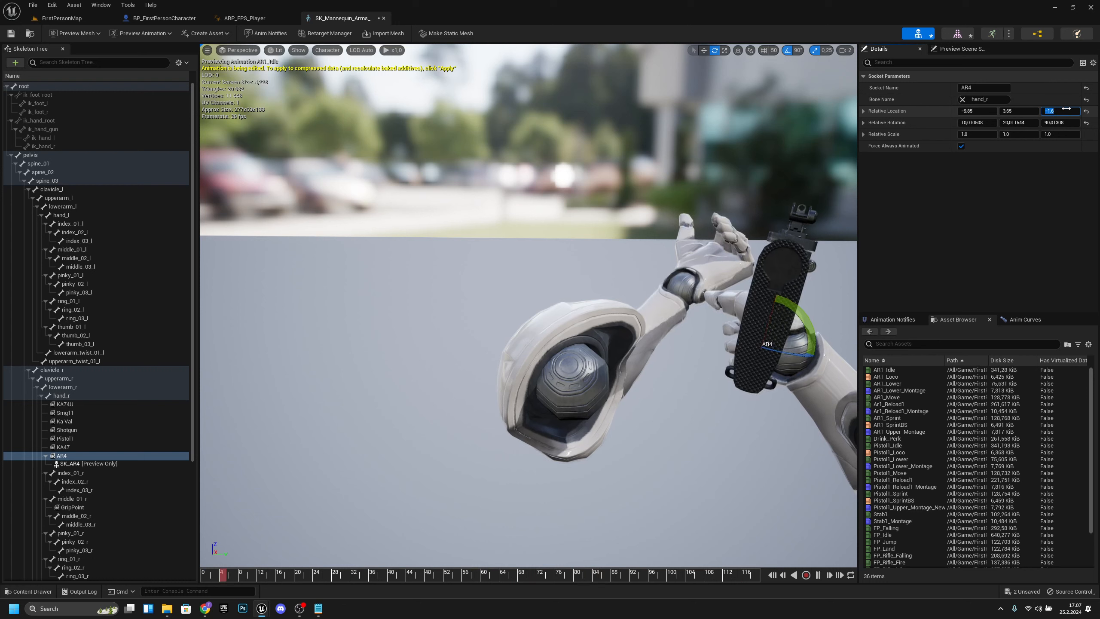
- Set the AR4 socket's relative rotation to X -3.6, Y 7 and Z 68.3
left_click(974, 122)
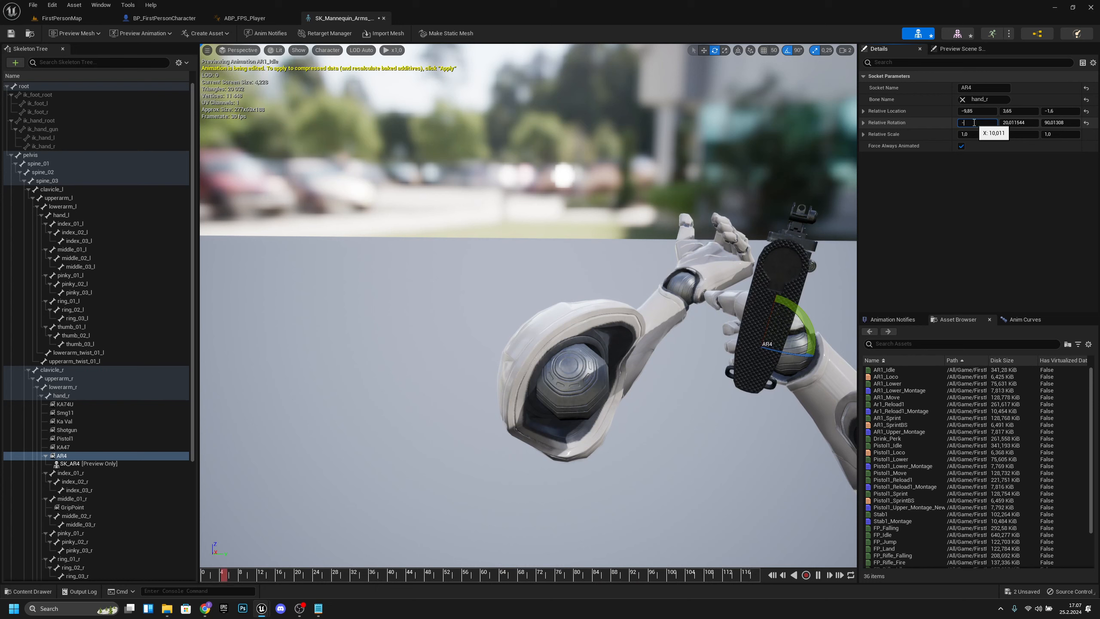
type("-3.6")
key("Return")
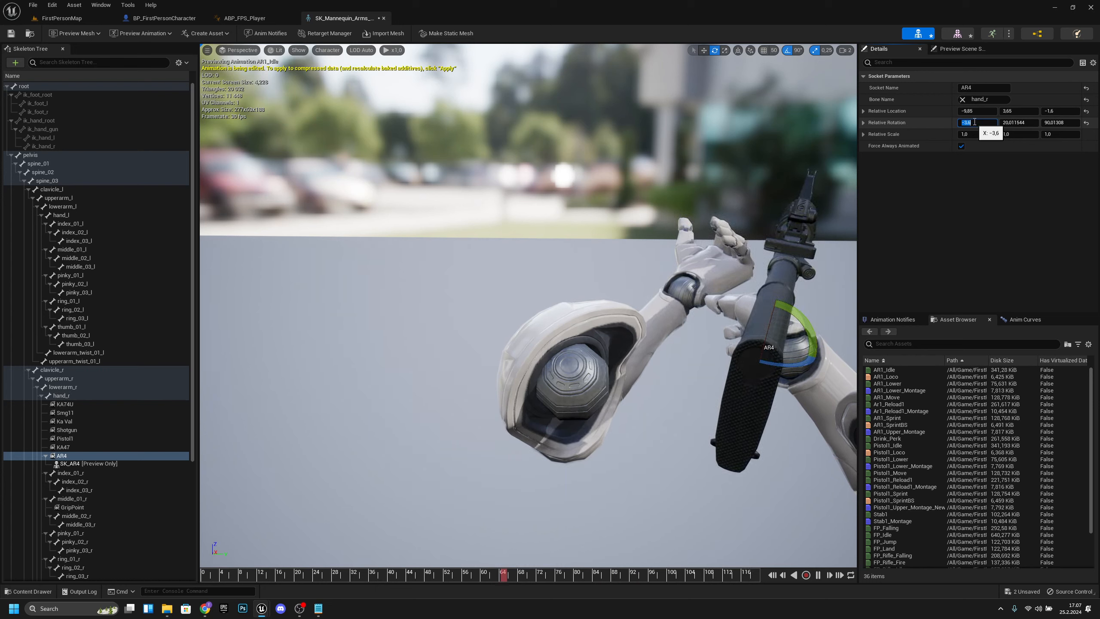
left_click(1015, 125)
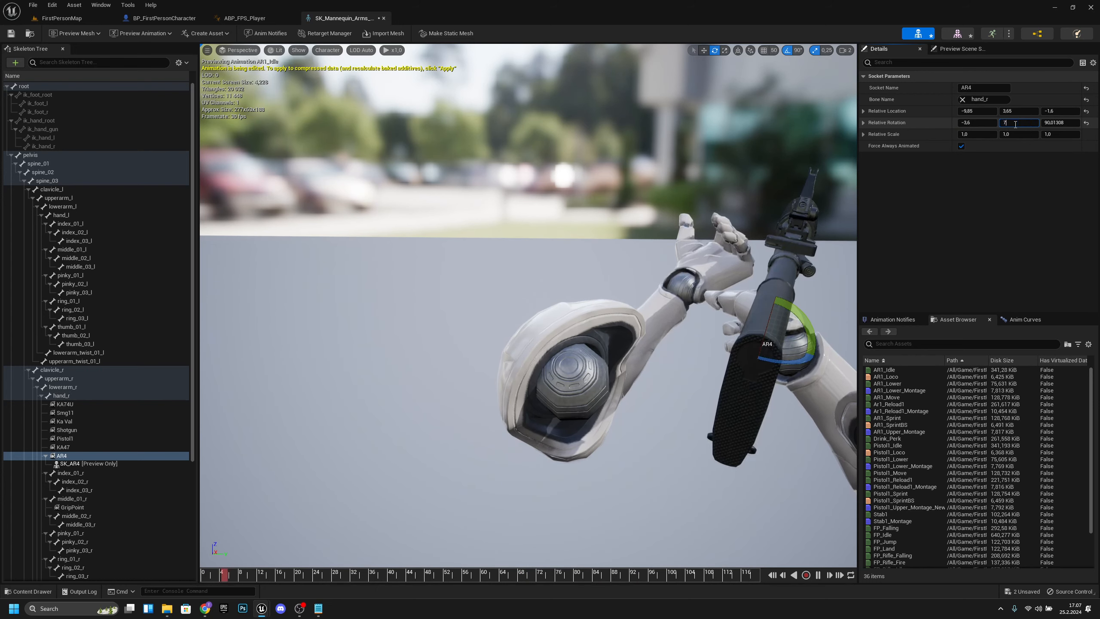
type("7")
key("Return")
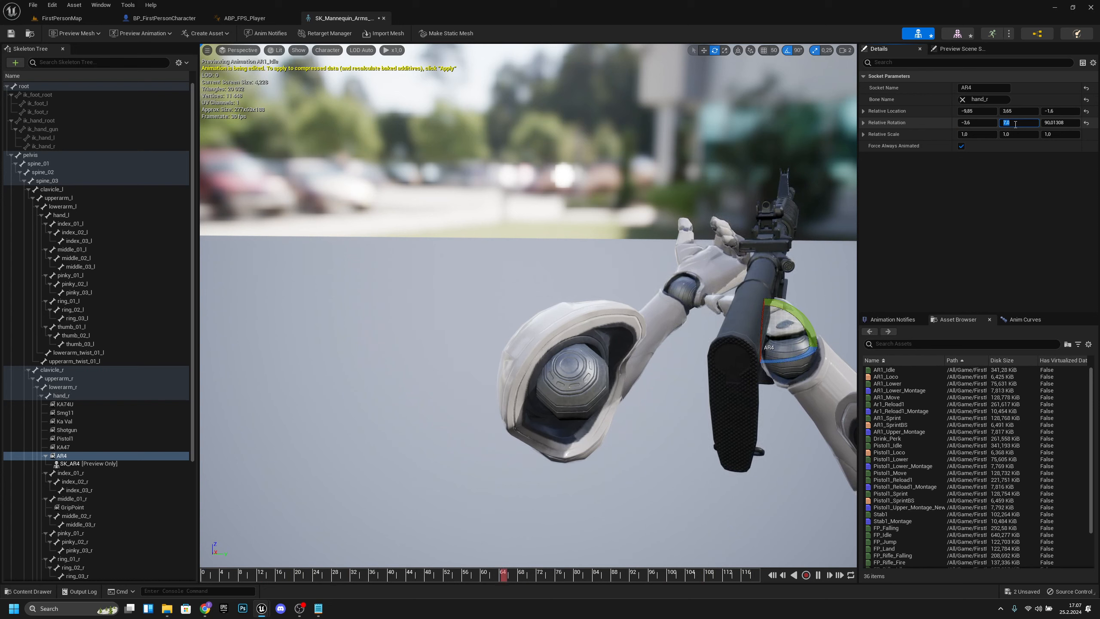
left_click(1061, 122)
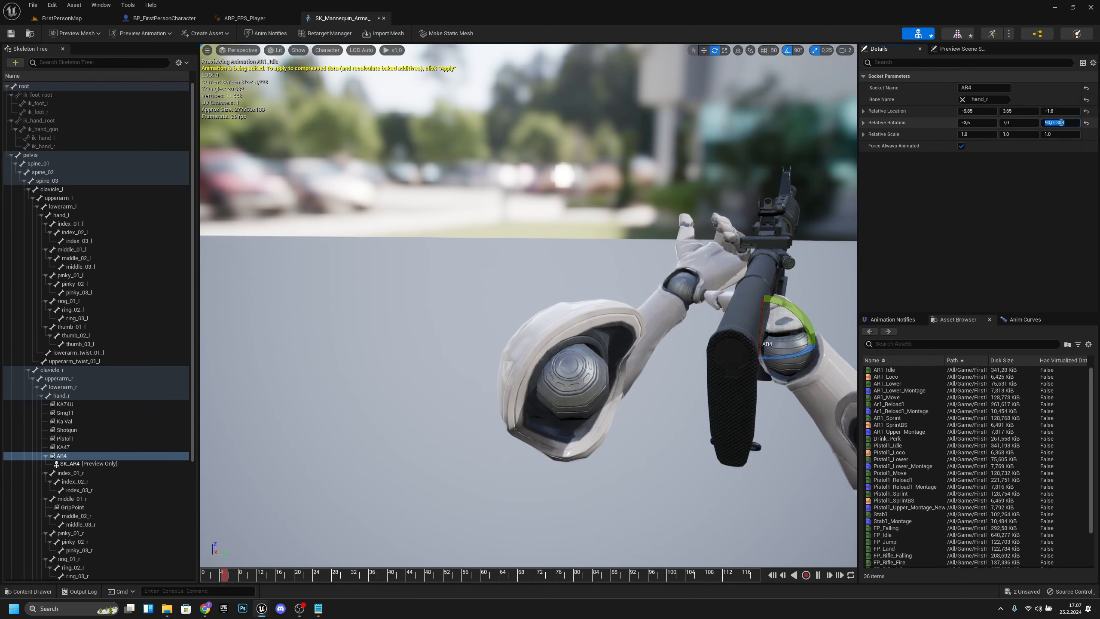
type("68.3")
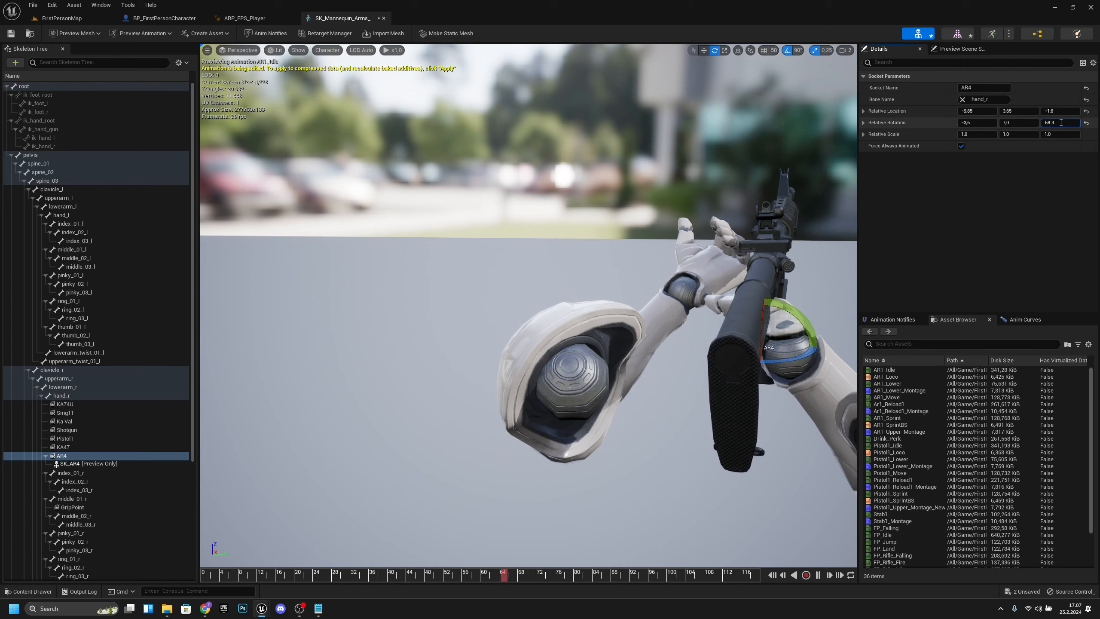
key("Return")
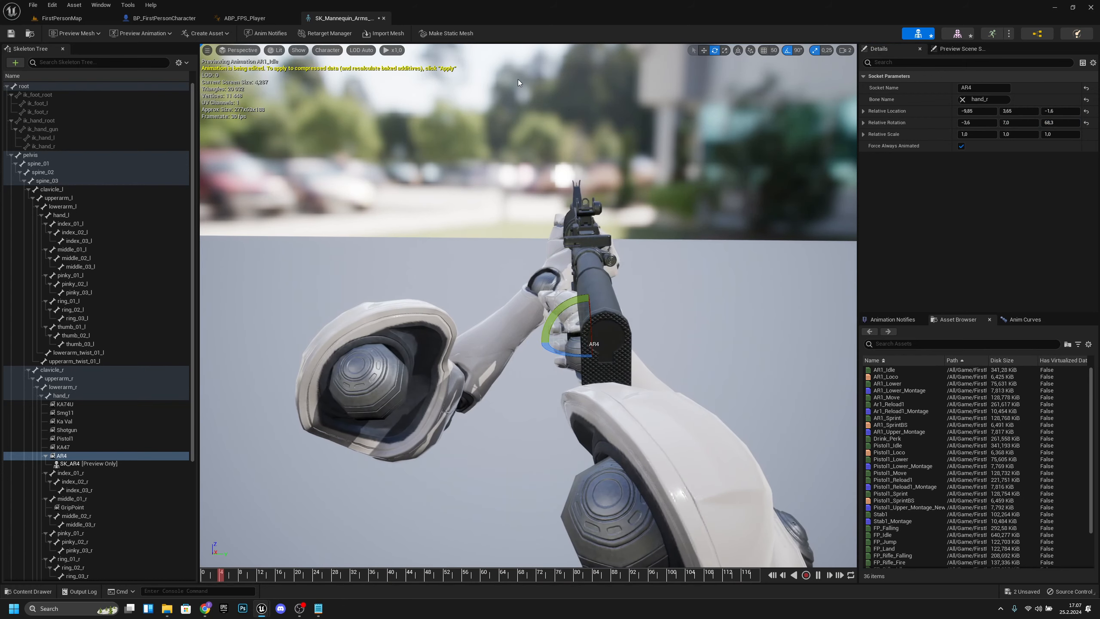
- Save the skeletal mesh asset and remove the preview weapon from the AR4 socket
left_click(11, 33)
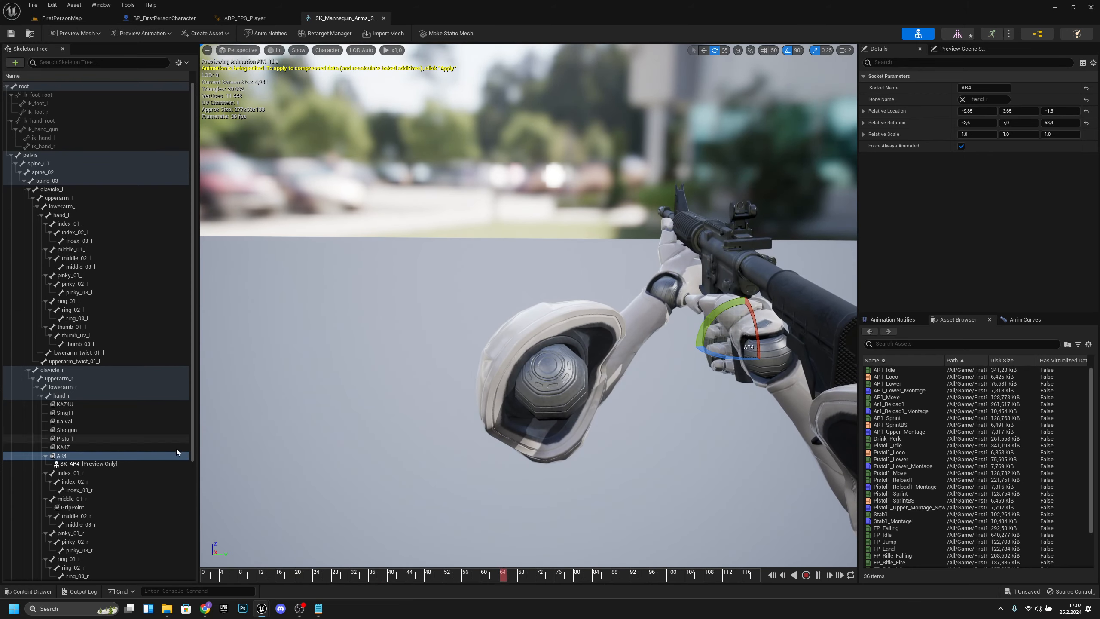
right_click(69, 455)
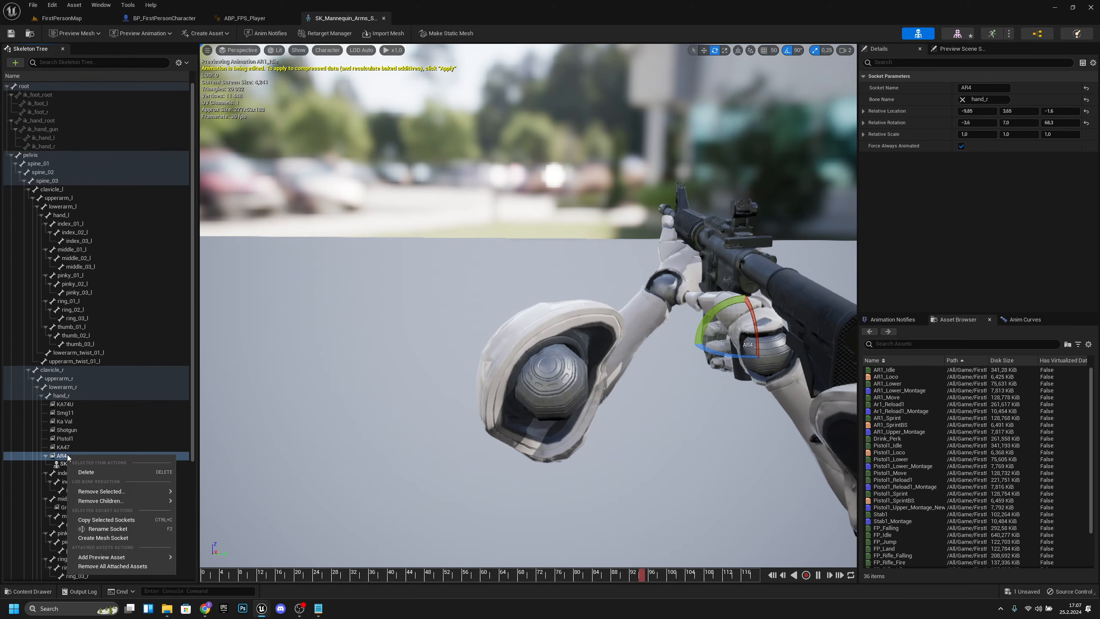
left_click(123, 566)
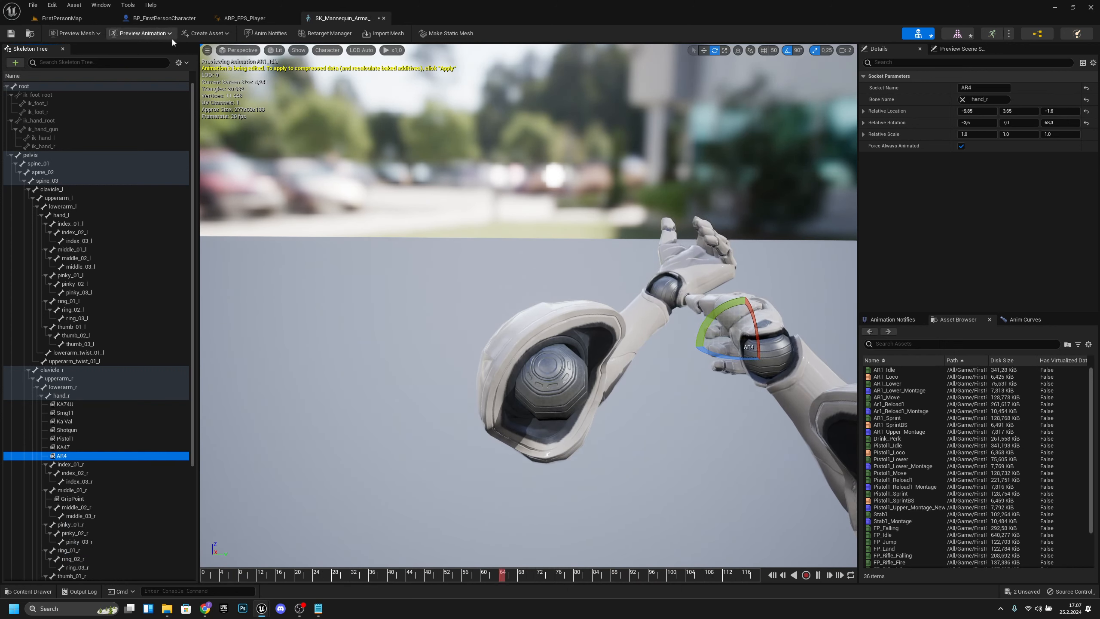
- Preview the Stab1 animation and hold it at frame 14, where the left arm is raised
left_click(151, 32)
type("sta")
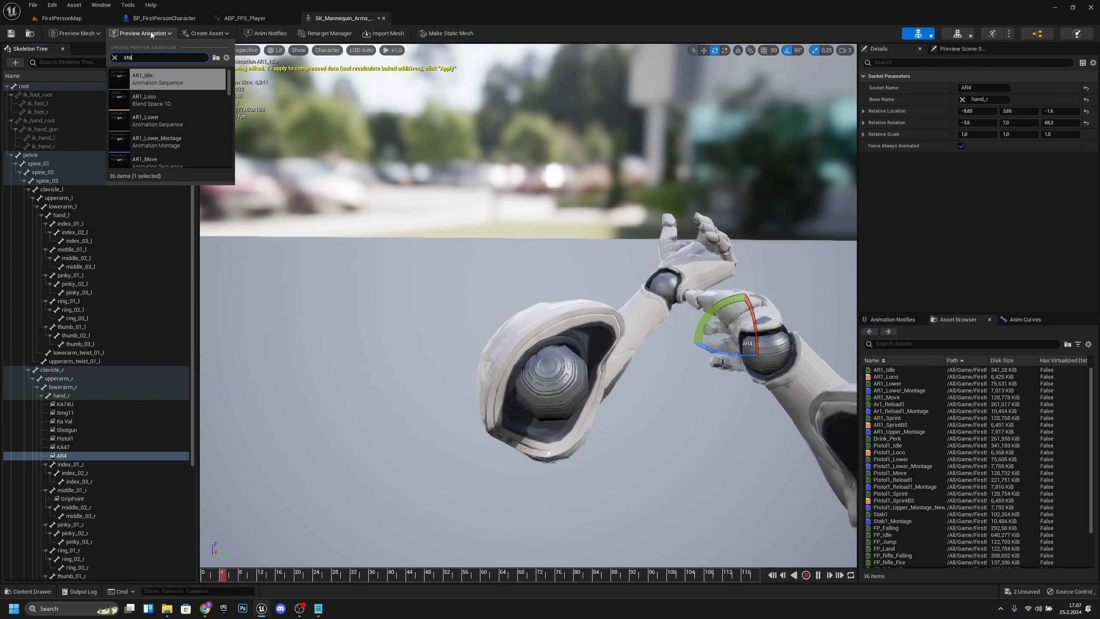
left_click(174, 79)
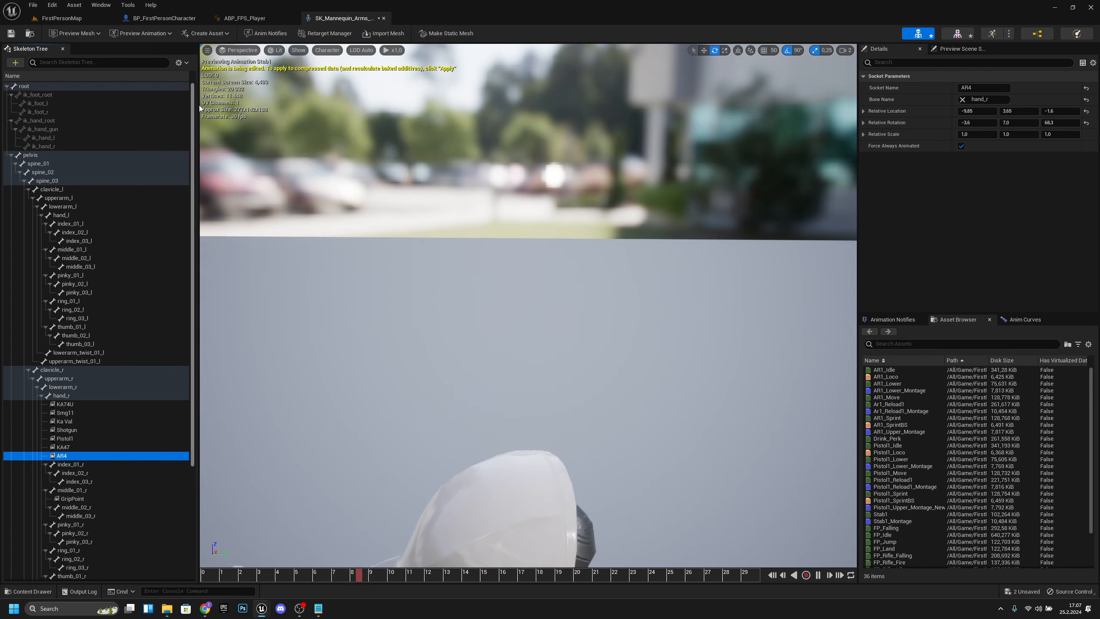
left_click(328, 576)
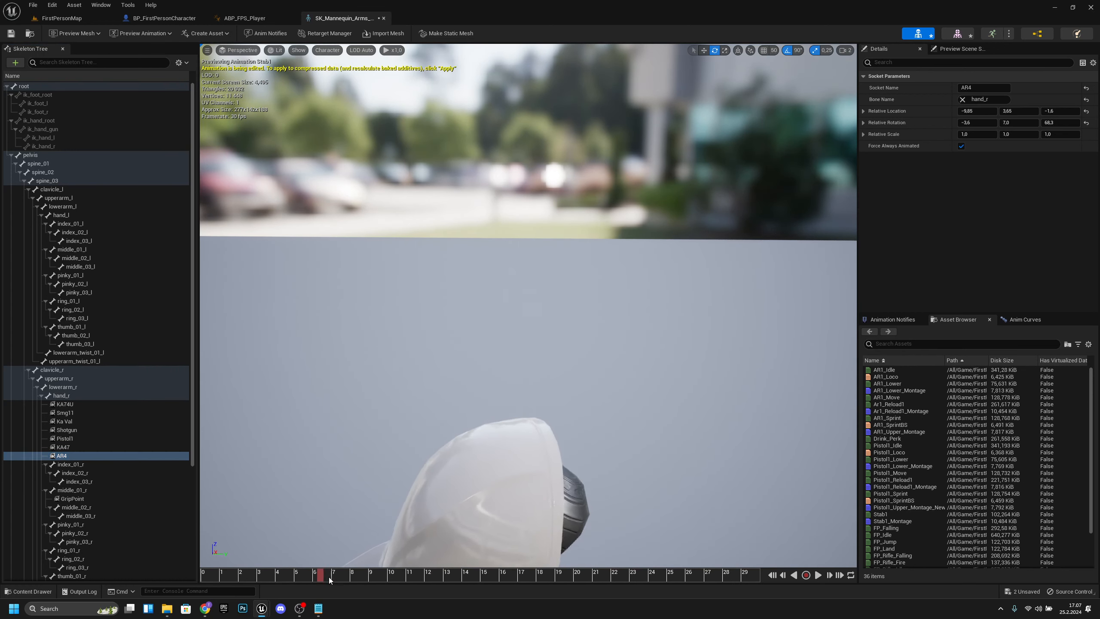
left_click_drag(328, 577, 465, 579)
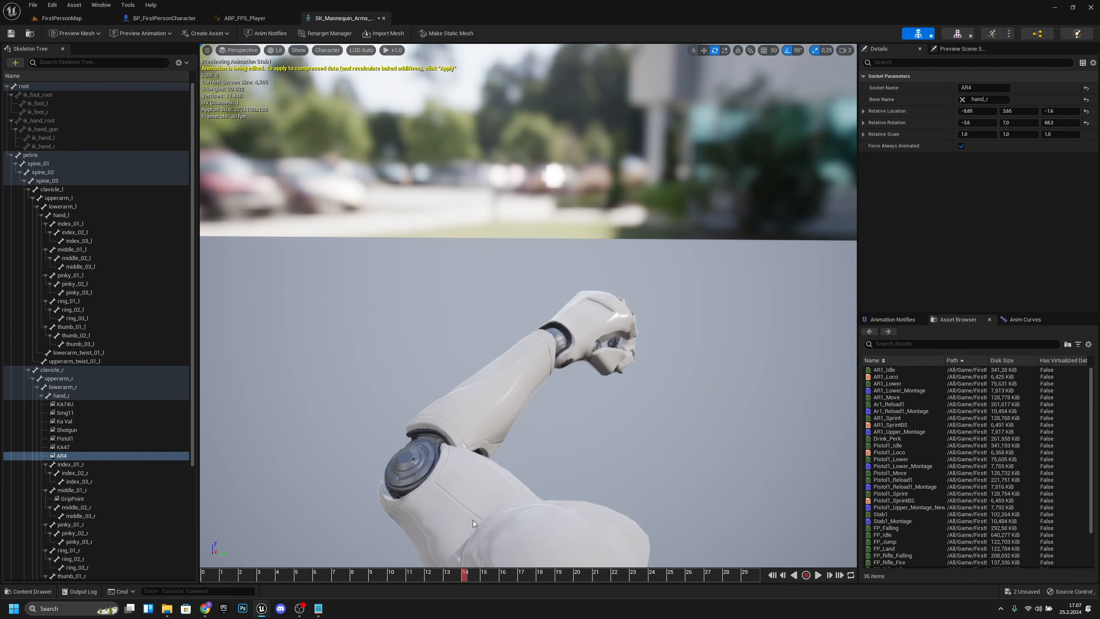
right_click_drag(473, 521, 607, 556)
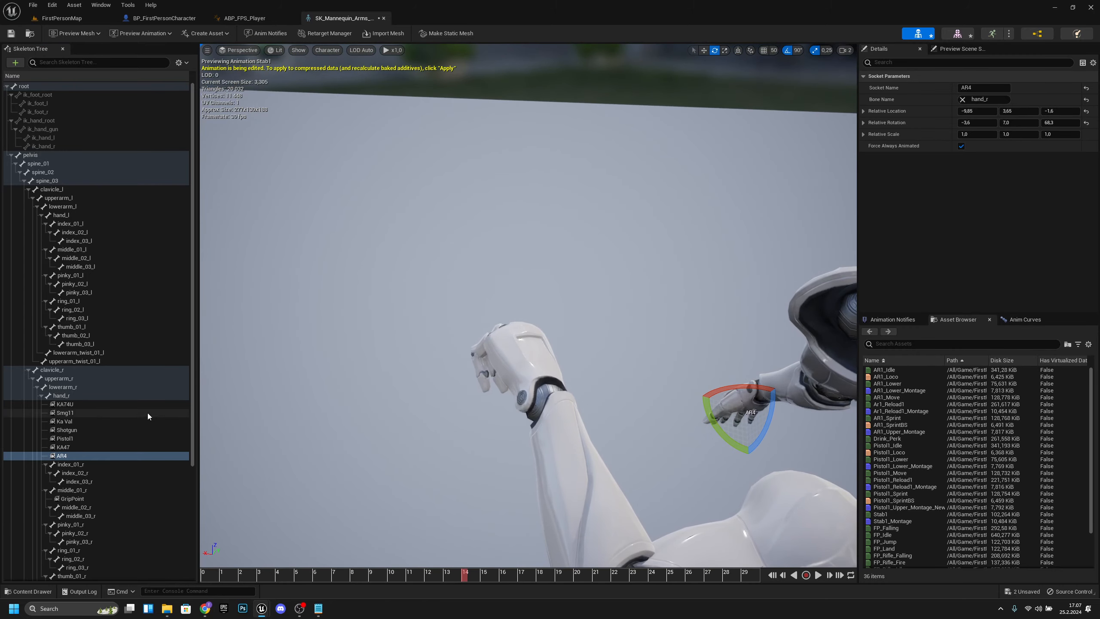
- Add a socket named Knife to the hand_l bone
left_click(67, 217)
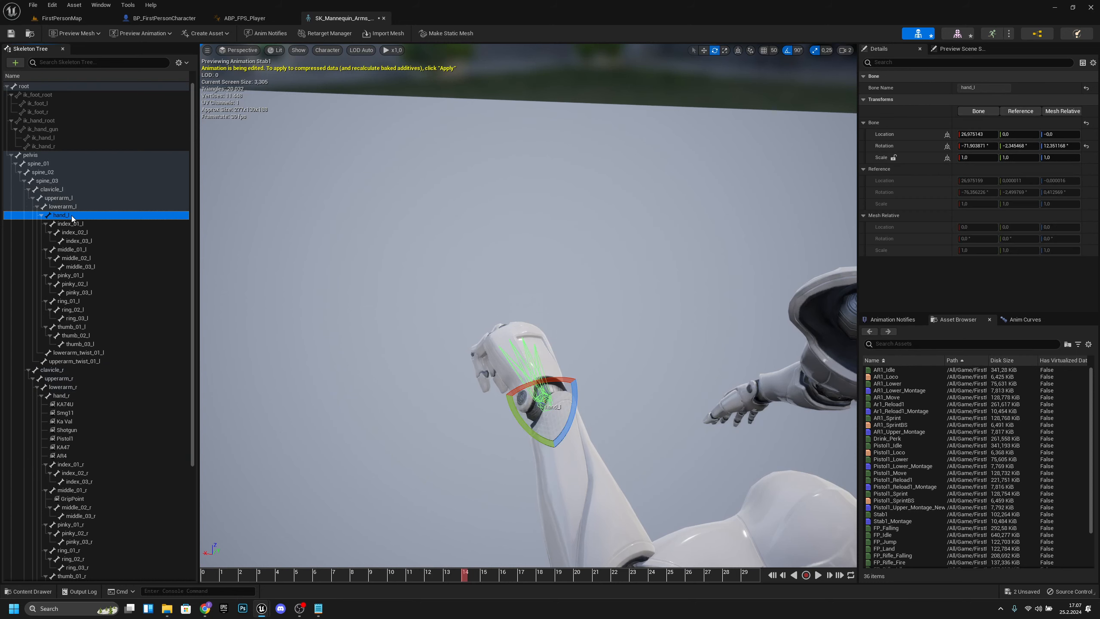
right_click(72, 218)
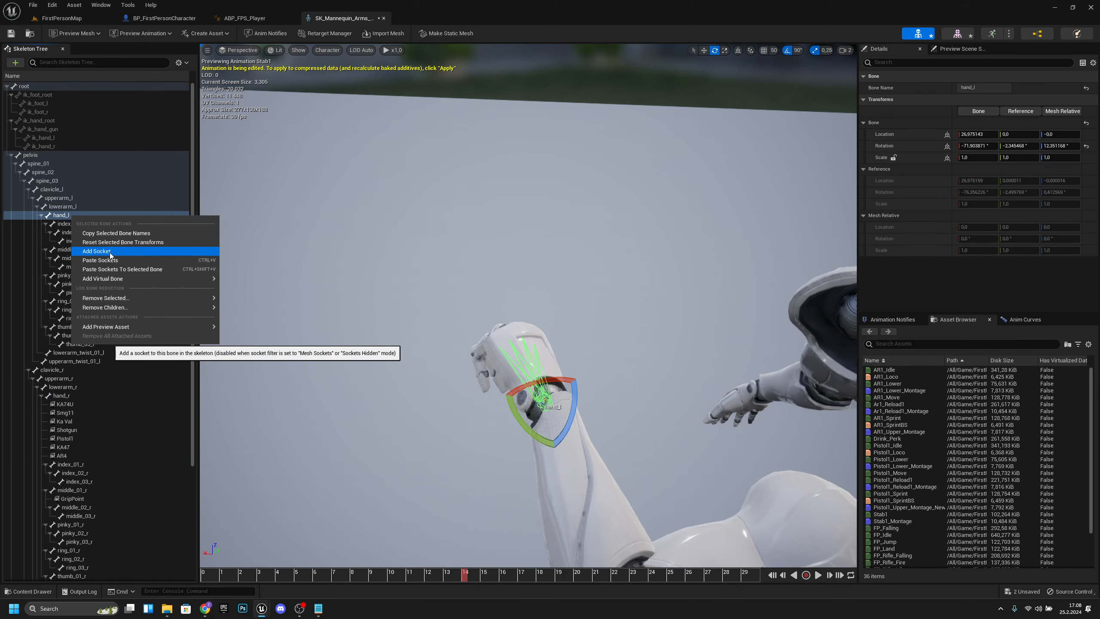
left_click(96, 251)
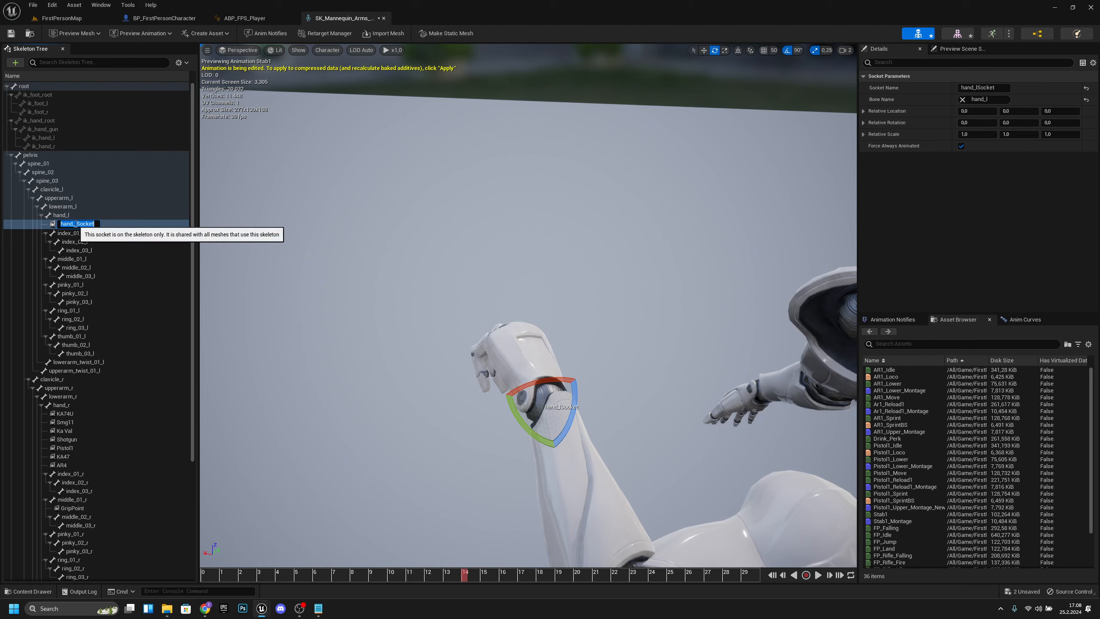
type("Knife")
key("Return")
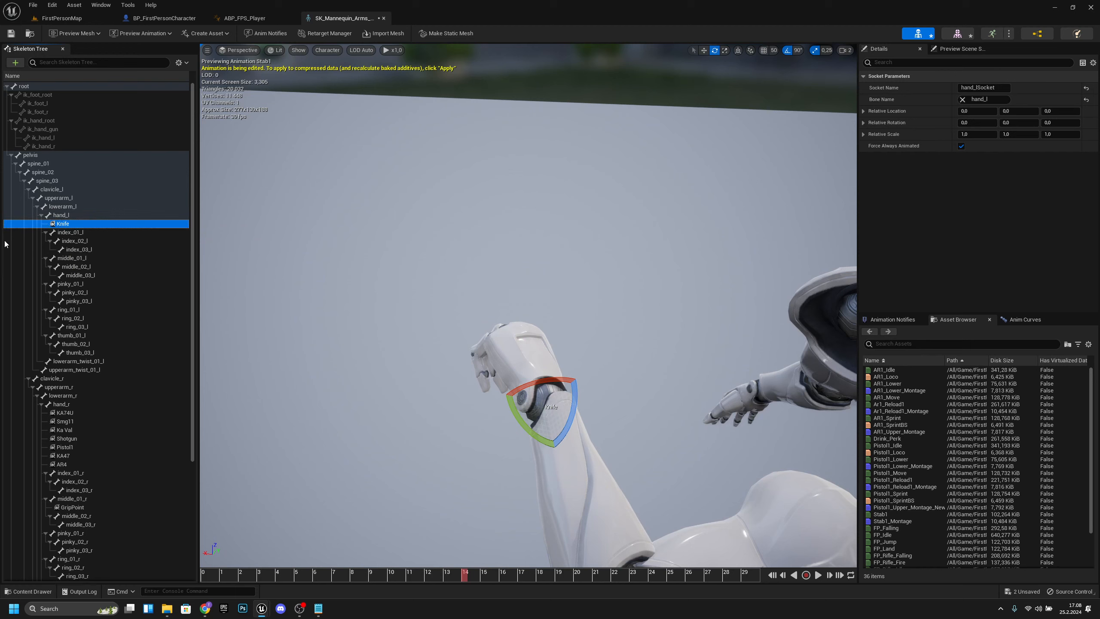
- Attach the Knife_B skeletal mesh as preview asset to the Knife socket on the left hand
right_click_drag(558, 343, 613, 362)
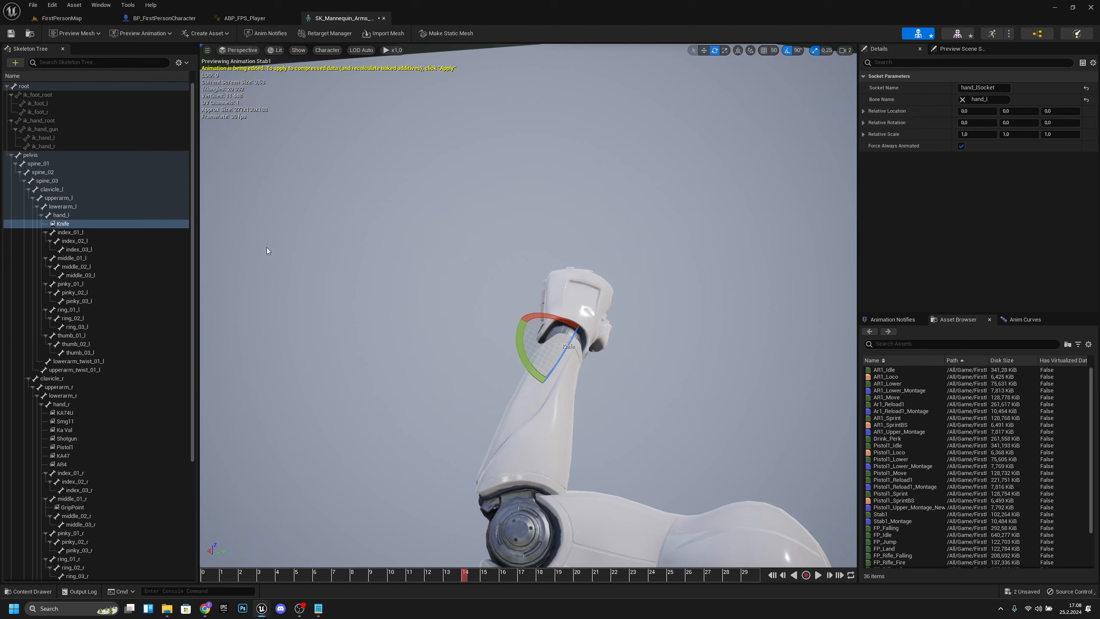
left_click(68, 225)
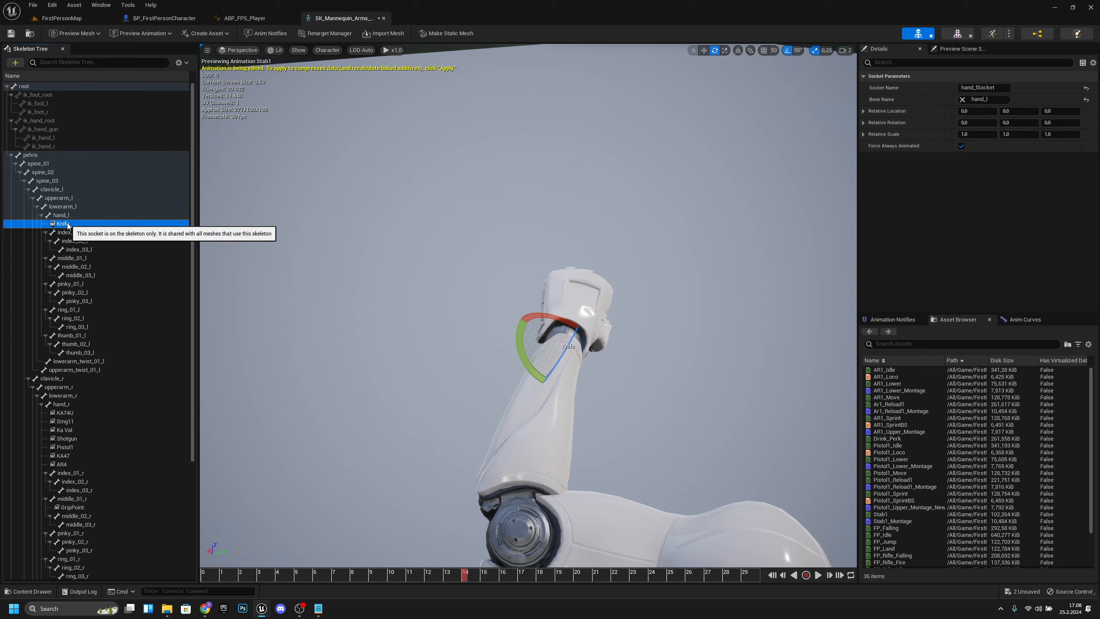
right_click(68, 224)
mouse_move(124, 328)
type("knife b")
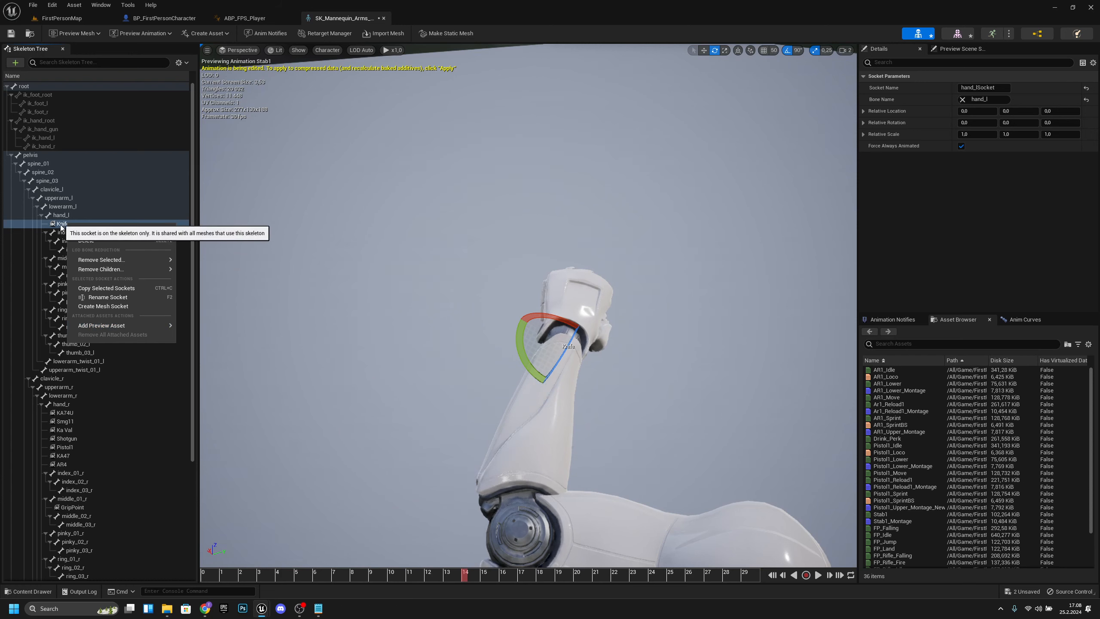
type("knif")
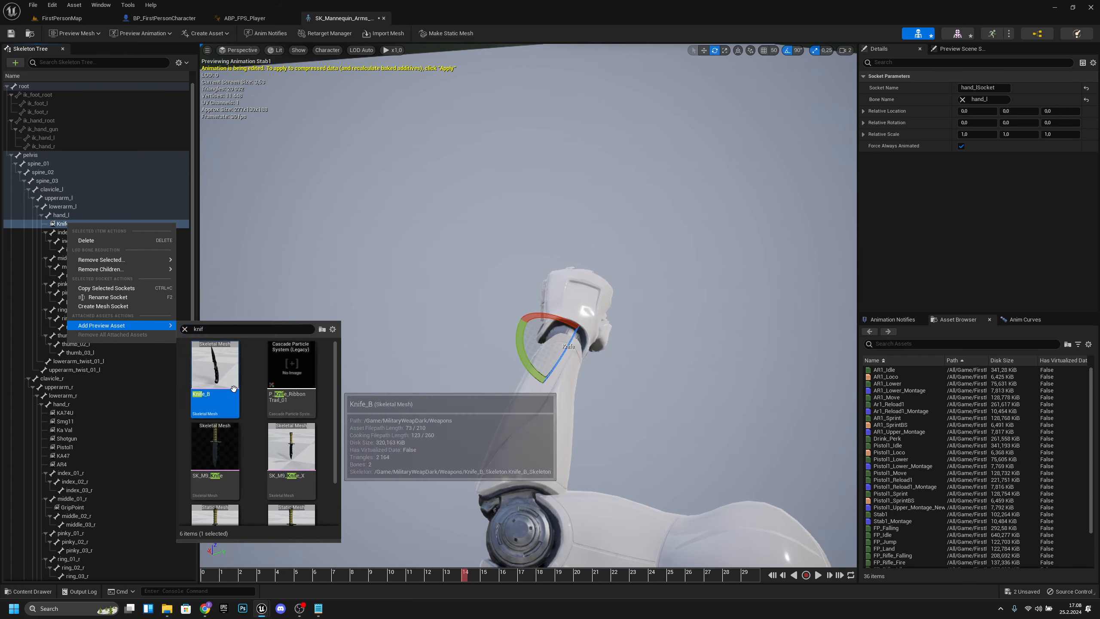
left_click(234, 388)
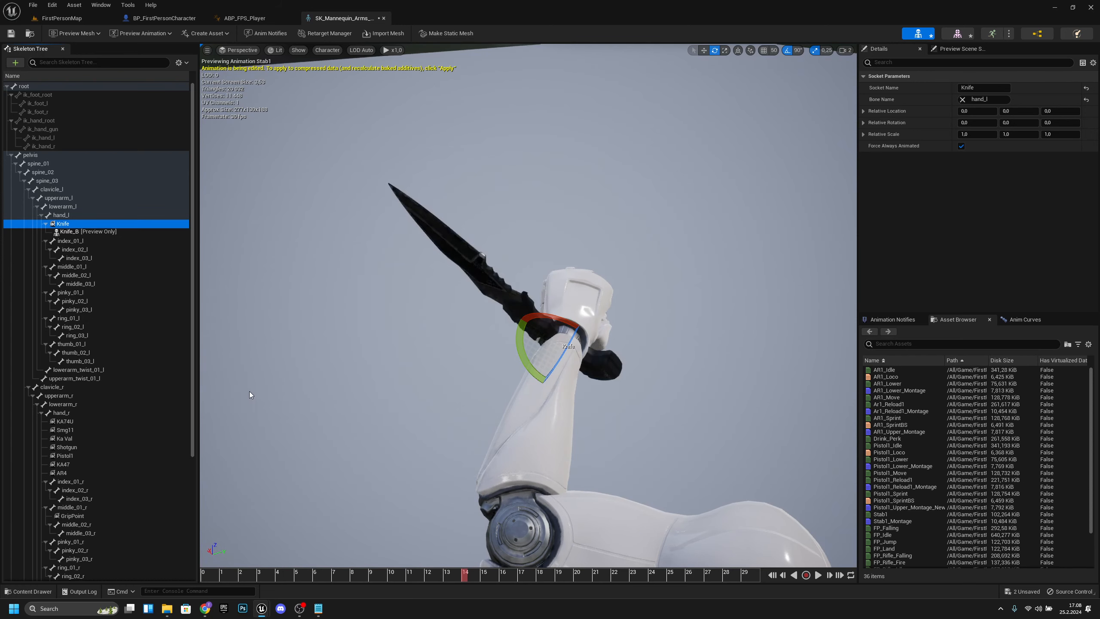
- Set the Knife socket's relative location to X 6,43, Y -2,8 and Z -0,4
right_click_drag(472, 332, 469, 324)
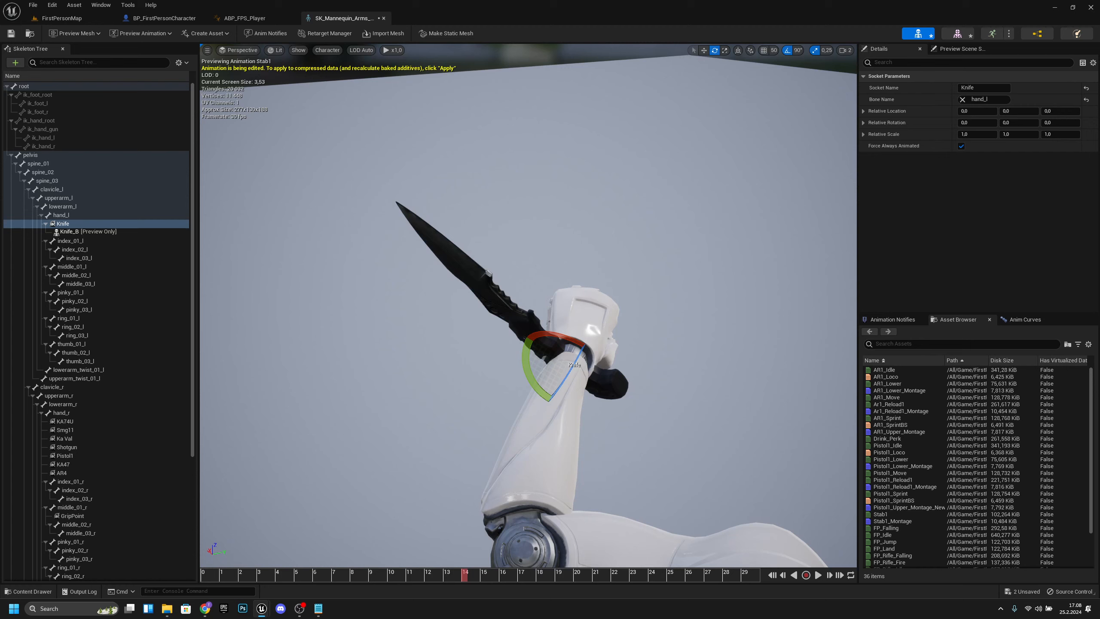
left_click(981, 111)
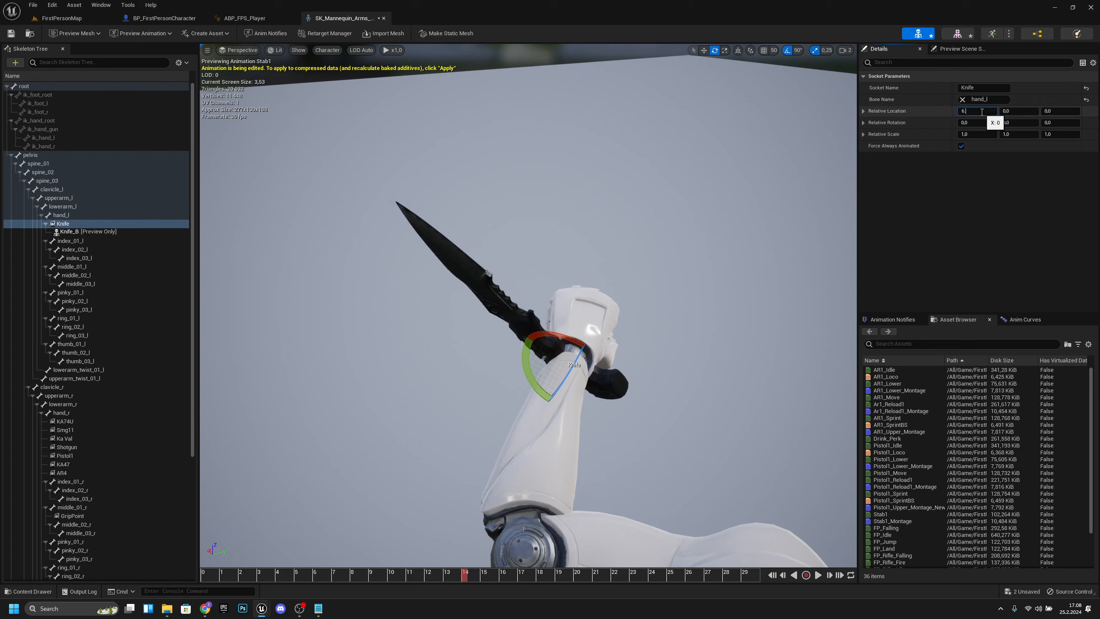
key("Return")
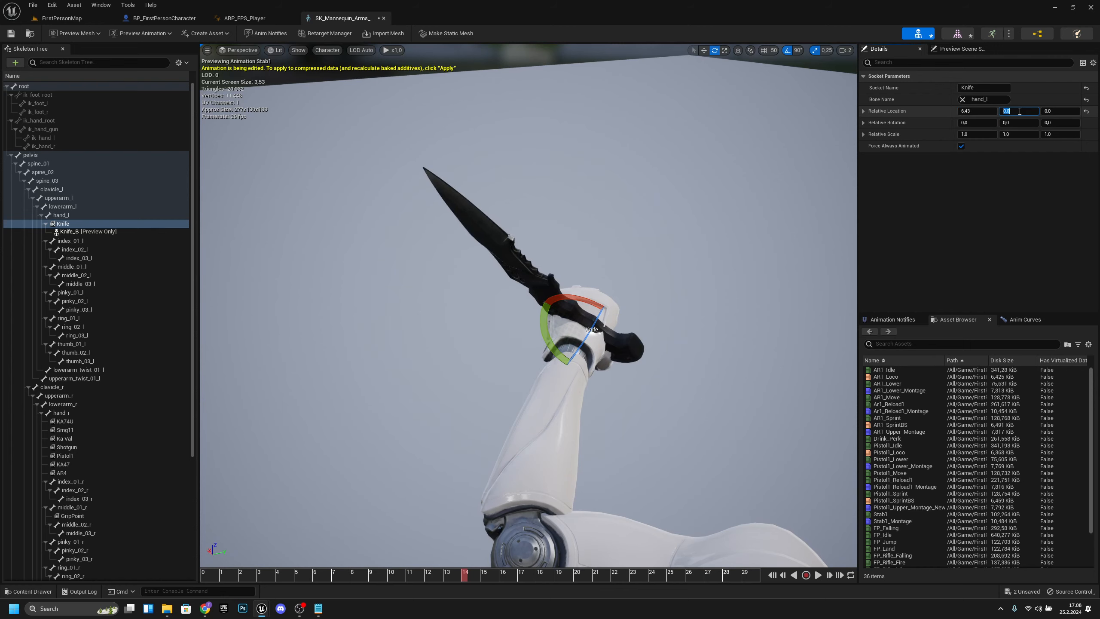
left_click(1020, 111)
type("-2.8")
key("Return")
left_click(1063, 111)
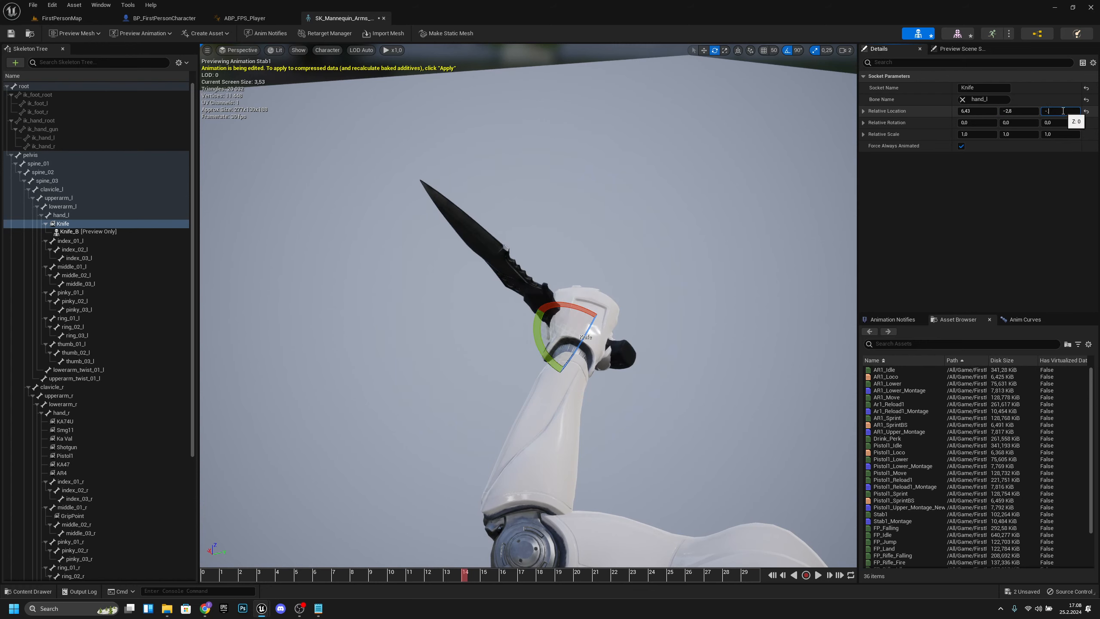
key("Return")
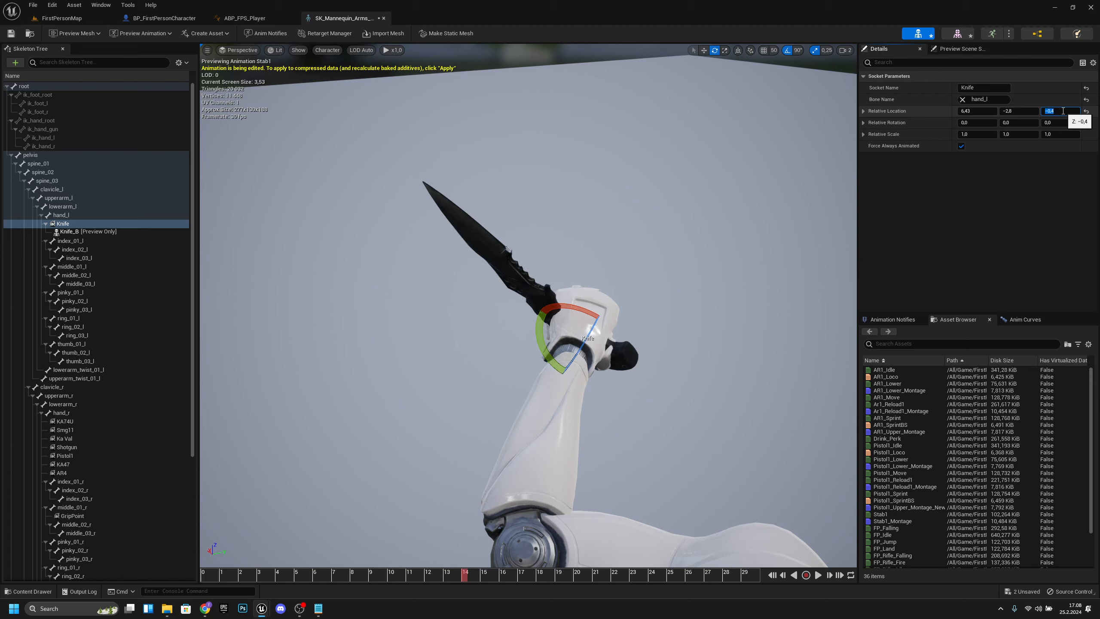
- Set the Knife socket's relative rotation to X -16,35, Y 16,66 and Z 250,6
left_click(983, 123)
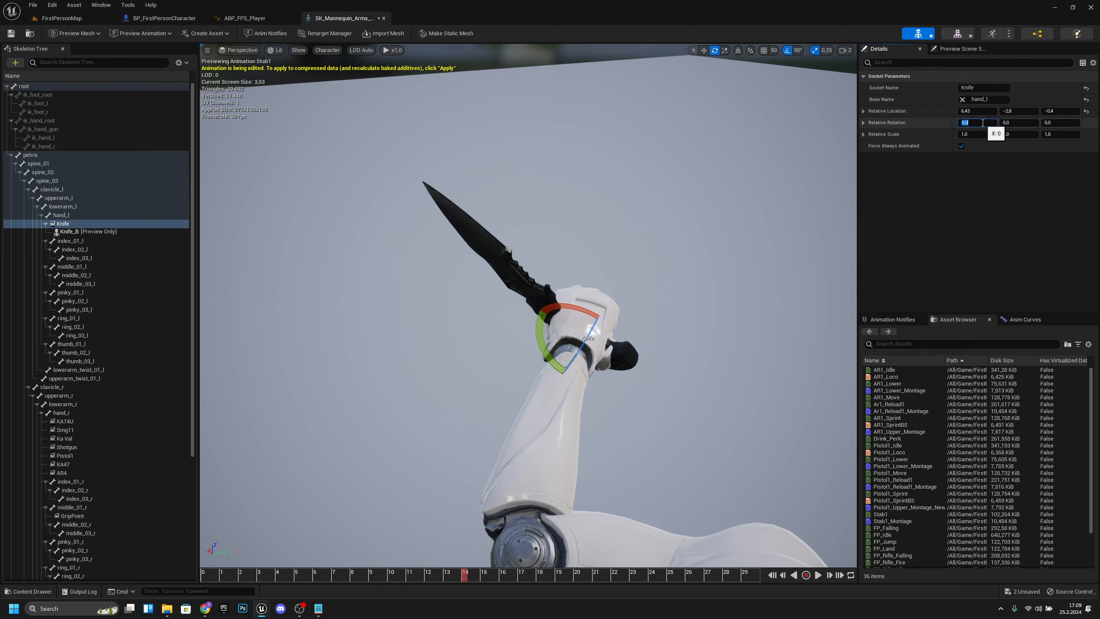
type("-16,35")
key("Return")
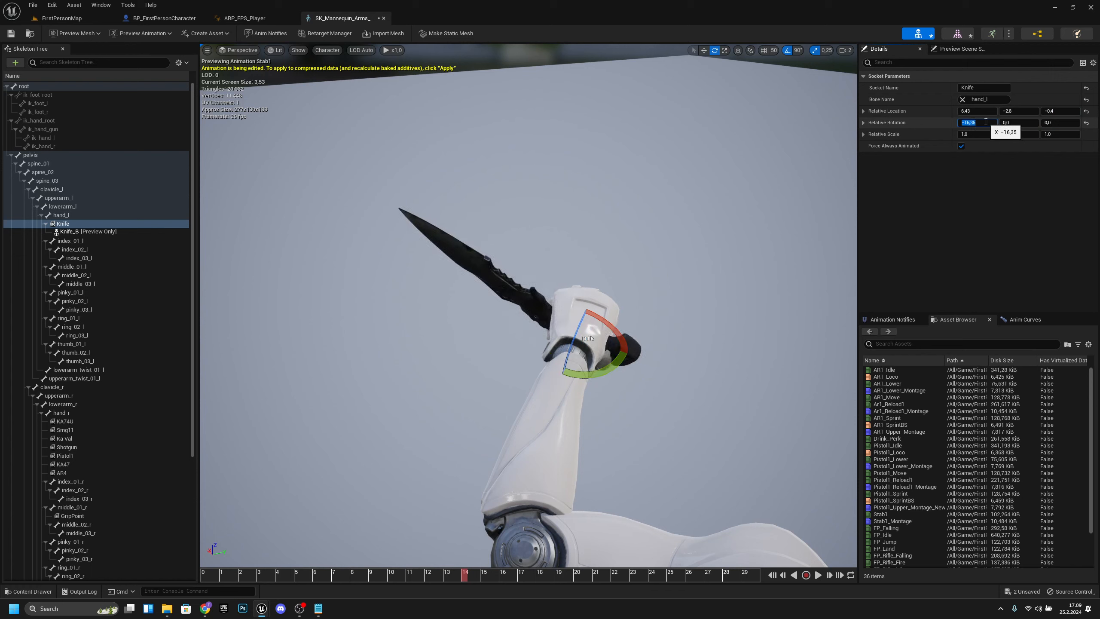
left_click(1004, 122)
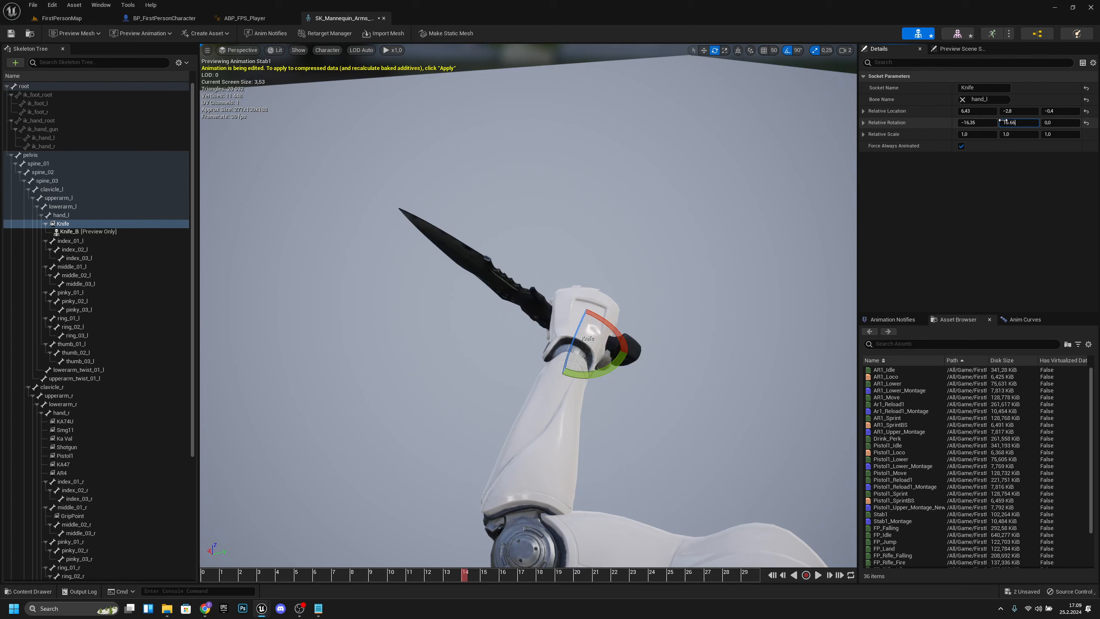
key("Return")
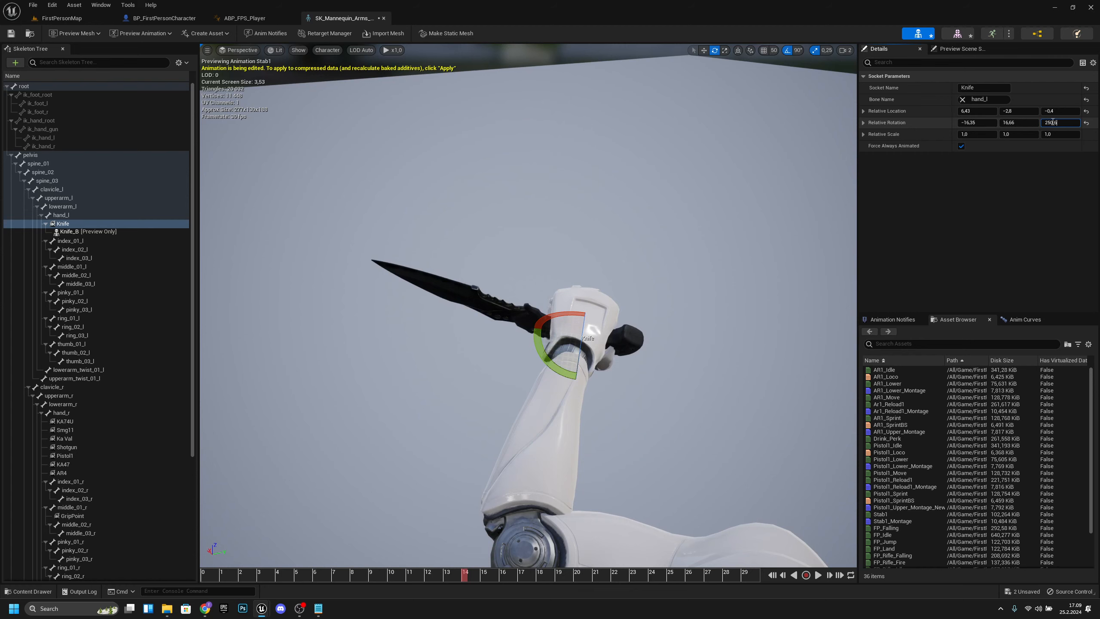
key("Return")
- Change the Knife socket's relative Y rotation to -16,66 so the knife tilts the opposite way in the hand
right_click_drag(788, 234, 652, 234)
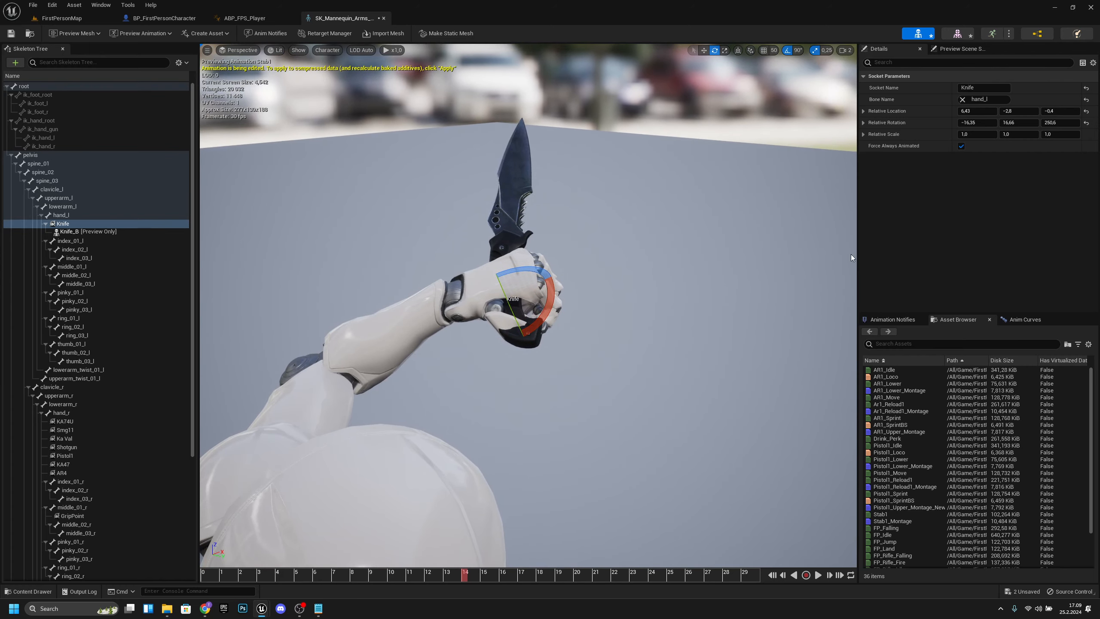
left_click(1003, 122)
left_click(1009, 123)
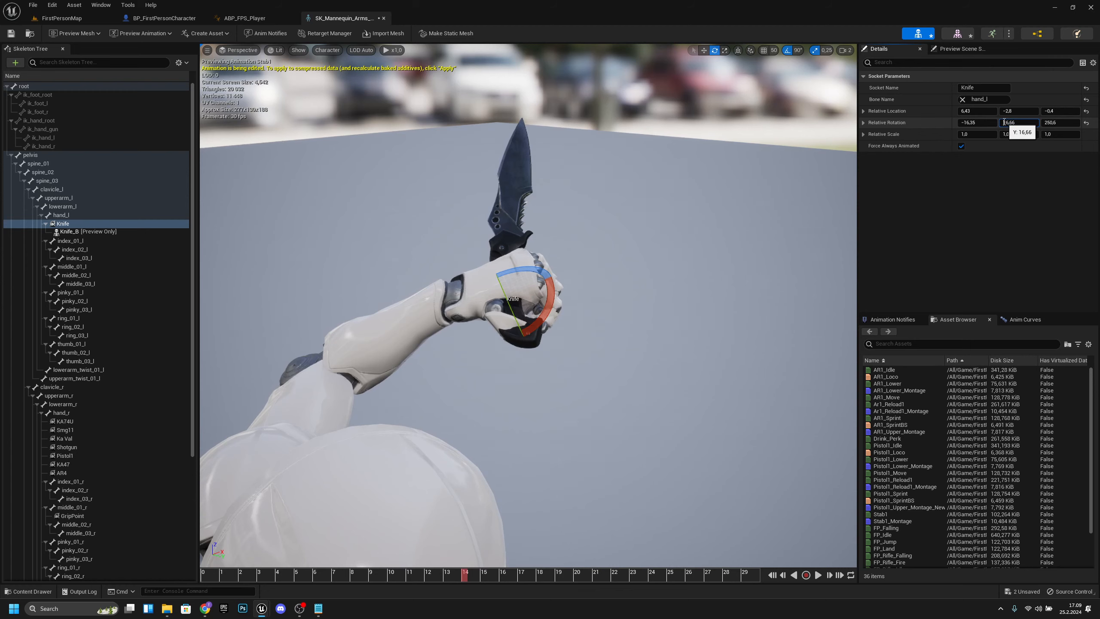
key("Return")
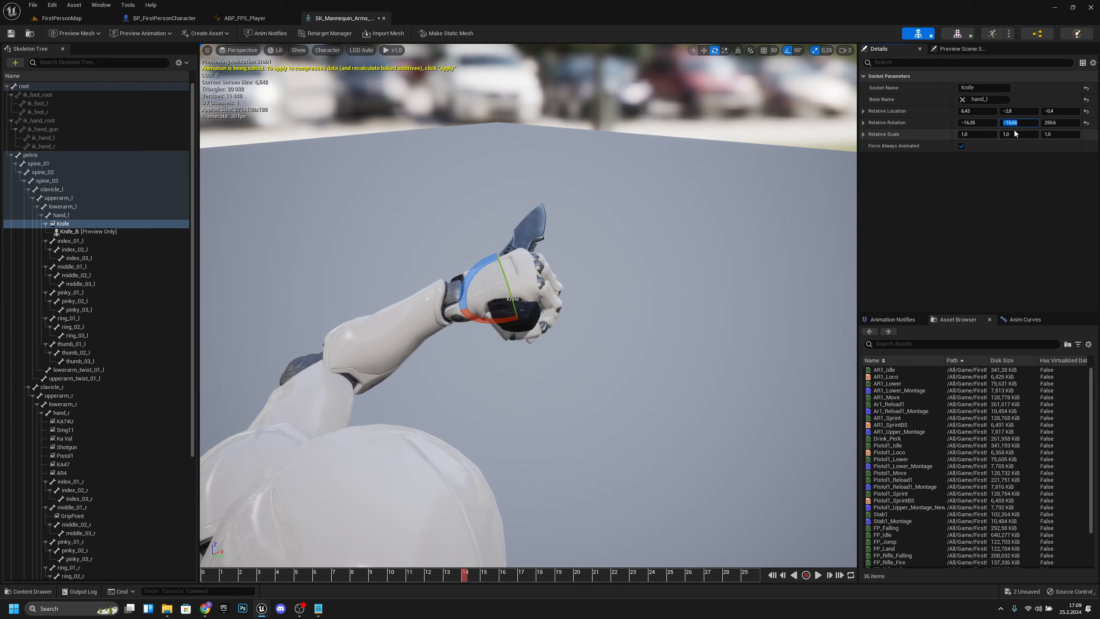
- Check the knife's fit in the left hand, save the skeletal mesh asset and close its editor
mouse_move(628, 247)
right_mouse_down()
mouse_move(606, 235)
mouse_move(624, 252)
right_mouse_up()
mouse_move(580, 217)
right_mouse_down()
mouse_move(574, 234)
mouse_move(580, 216)
right_mouse_up()
right_click_drag(651, 268, 689, 260)
left_click(7, 34)
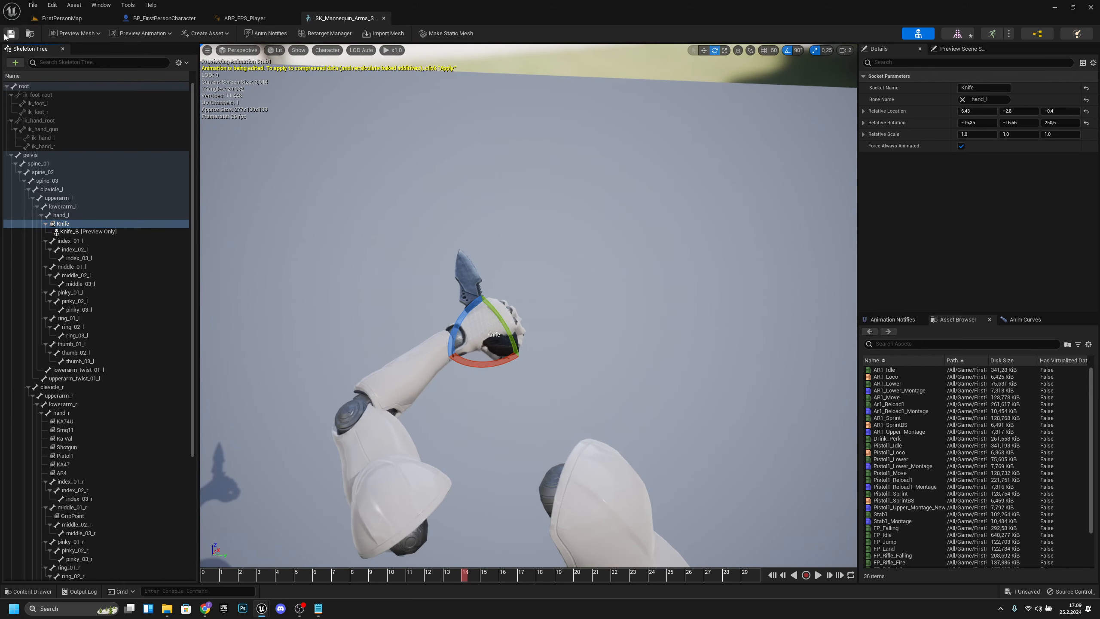
left_click(383, 18)
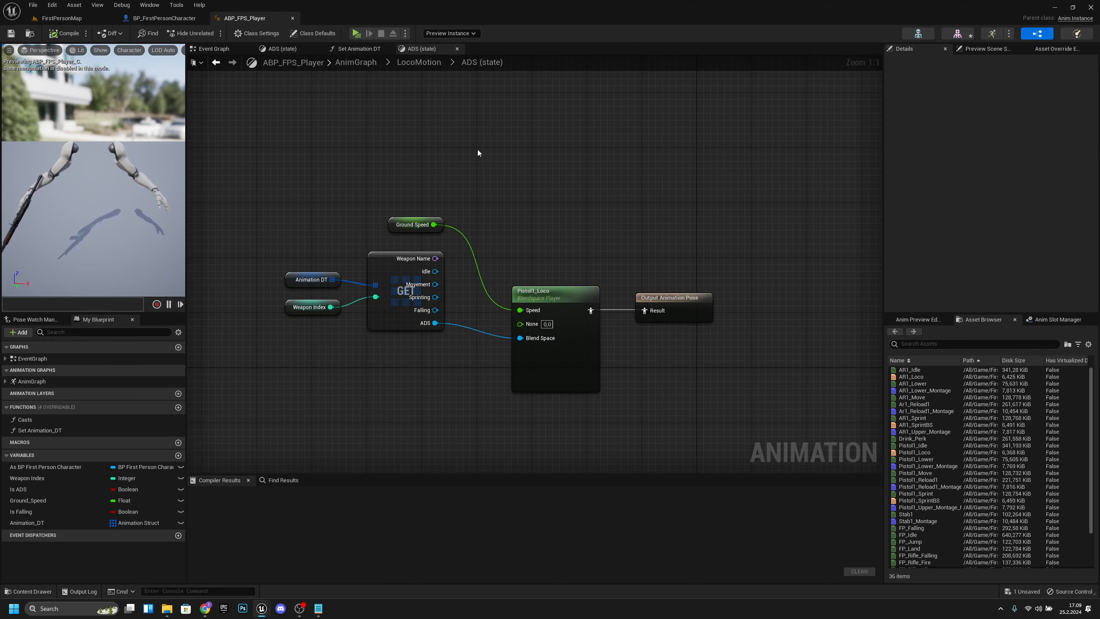
- Play the FirstPersonMap level in a new window and move the character around
left_click(82, 19)
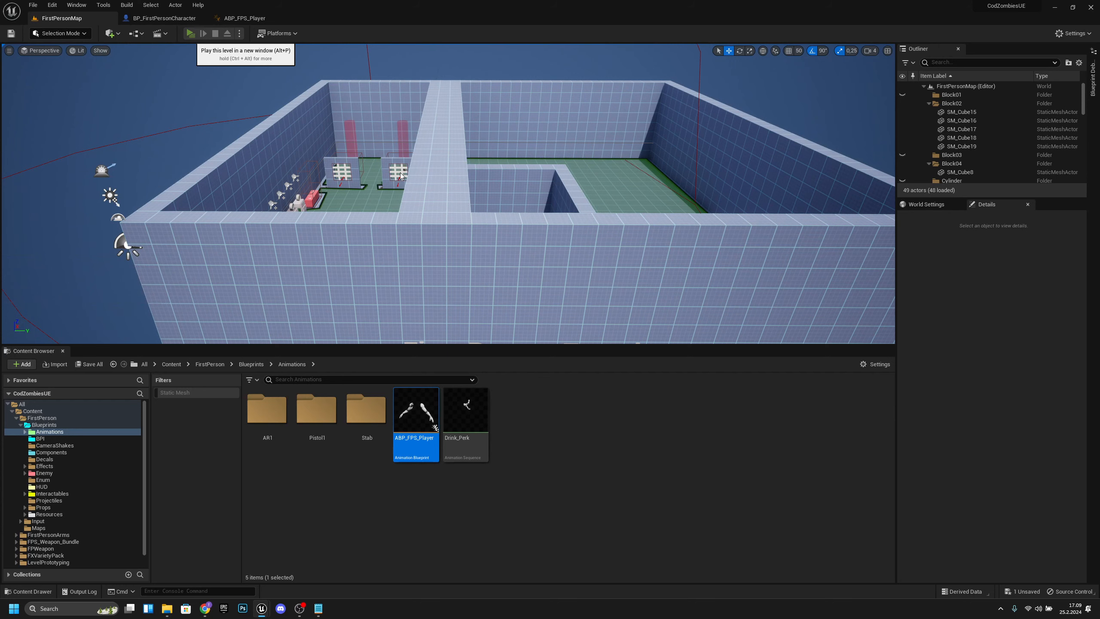
key("alt+p")
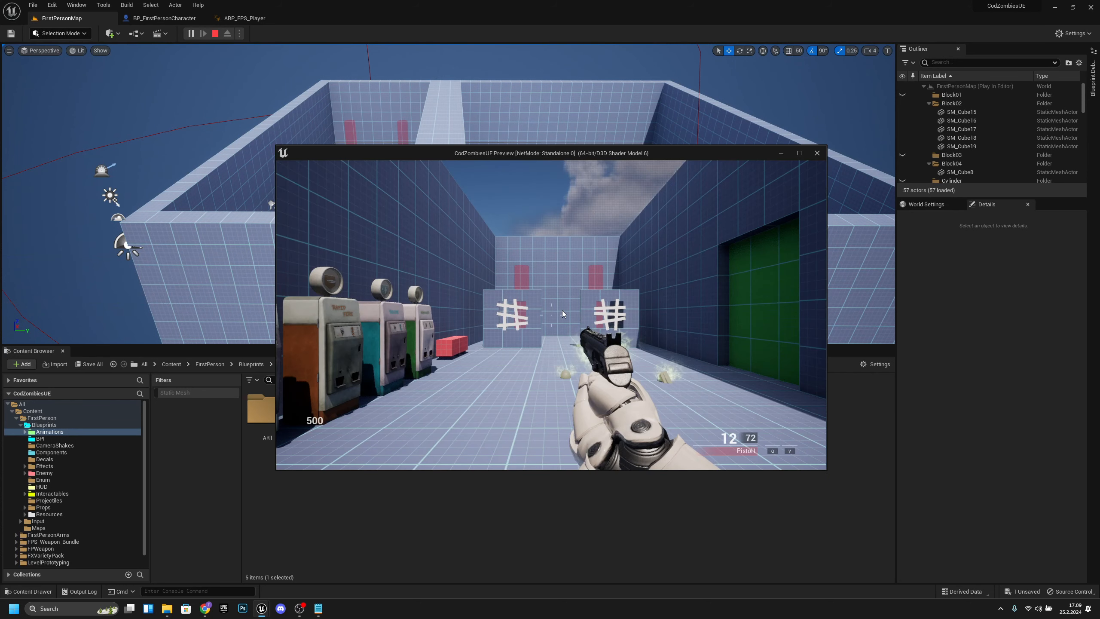
left_click(560, 306)
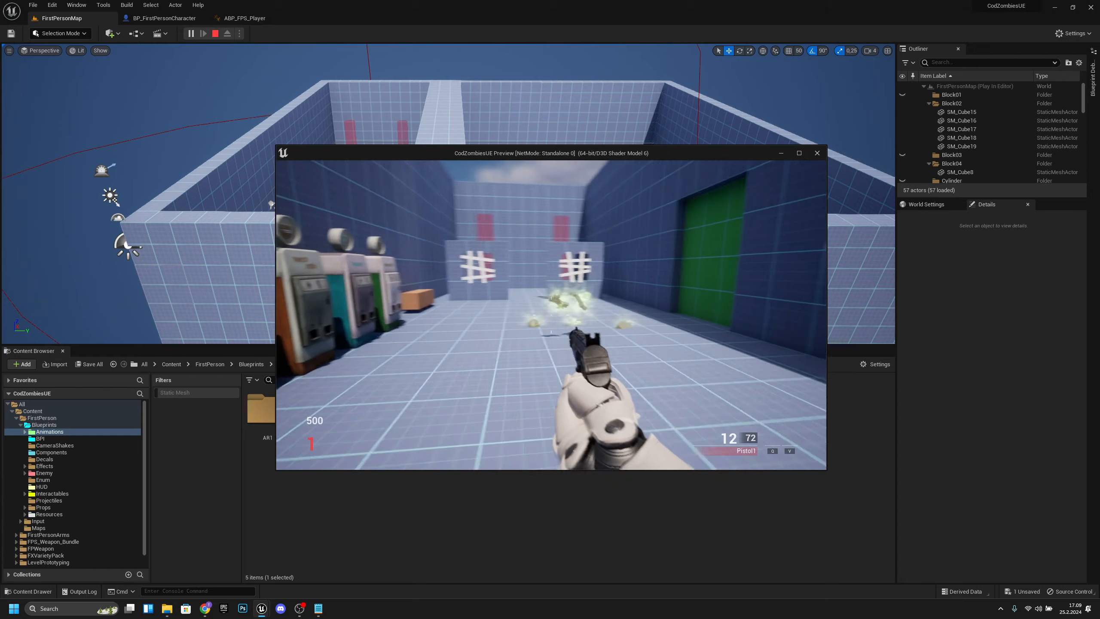
key("d")
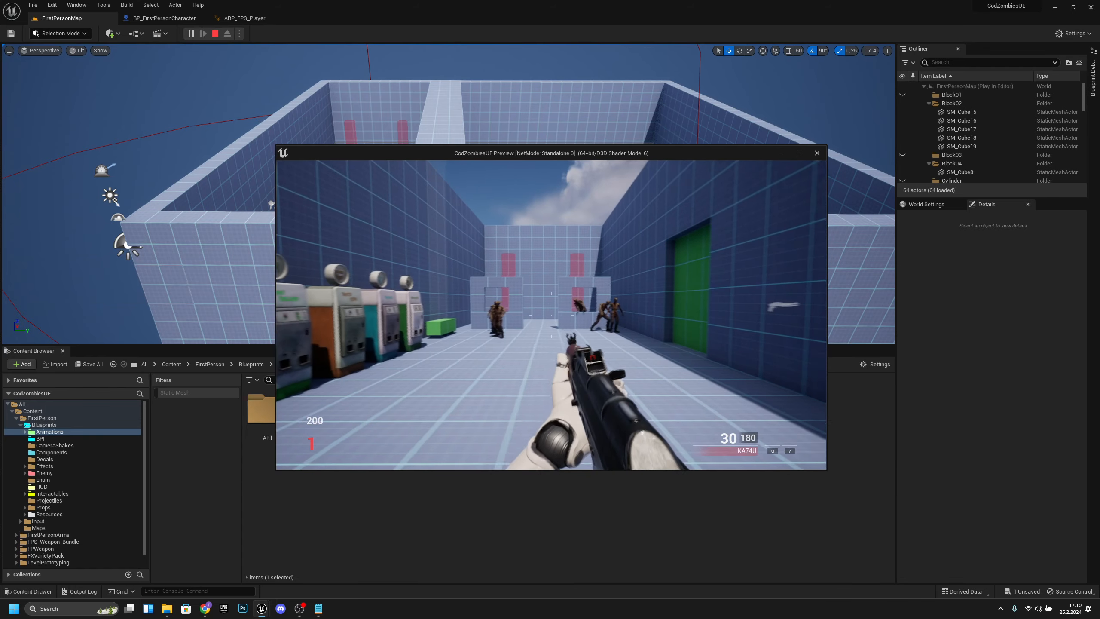
- Aim down the sights of the KA74U repeatedly to check its sight alignment
right_click(551, 315)
right_click(552, 315)
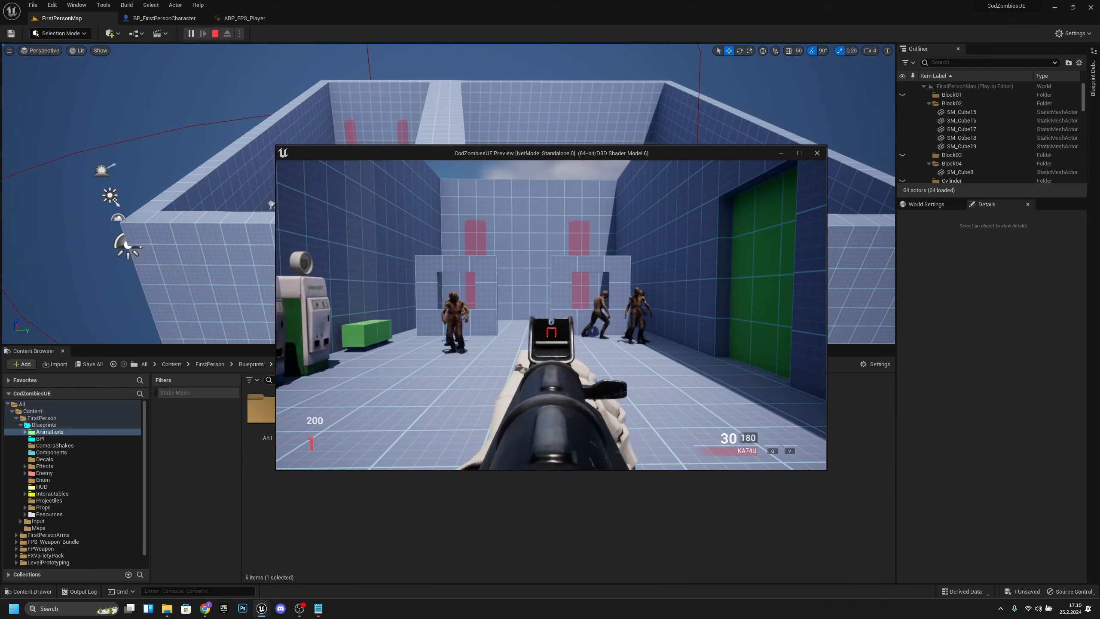
right_click(552, 315)
right_click(551, 315)
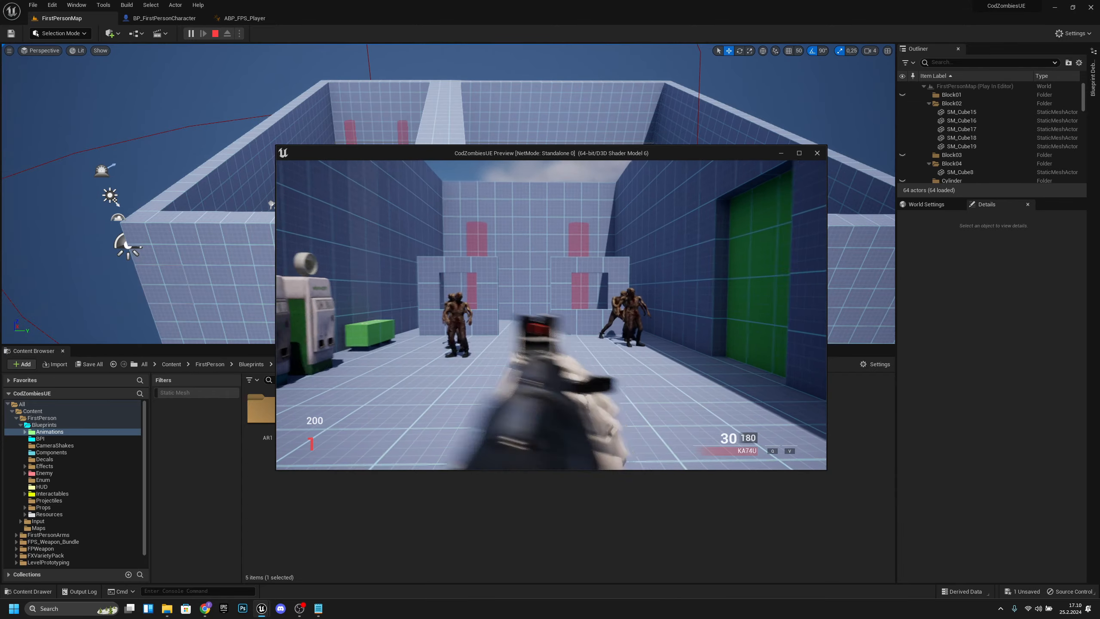
- Strafe and step back with the KA74U to check how the arms hold it in motion, and end the play test
key("s")
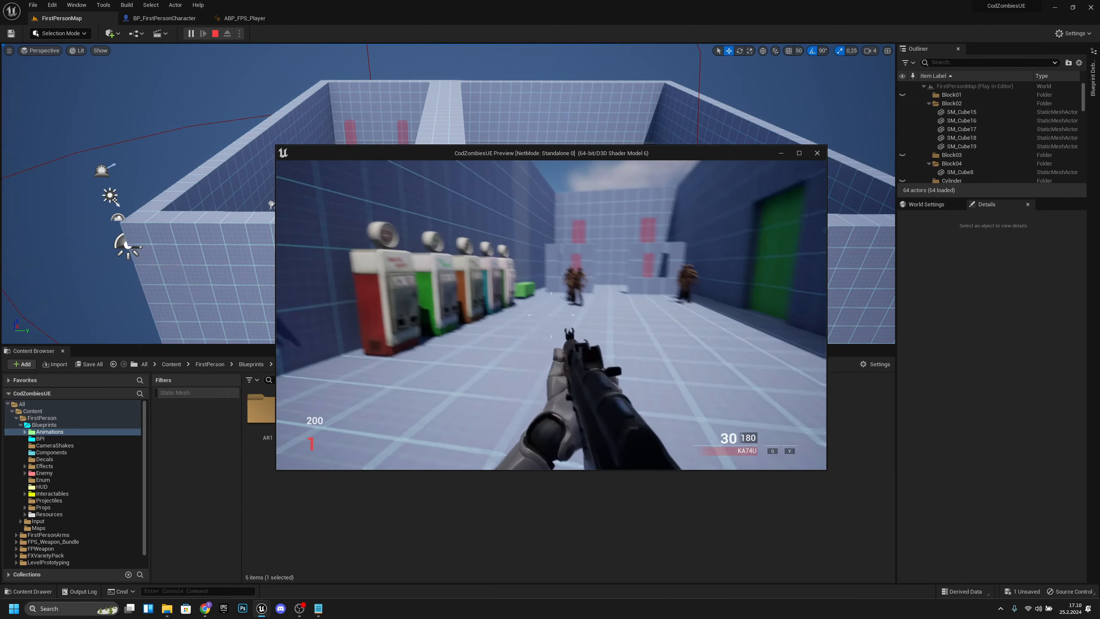
key("a")
key("d")
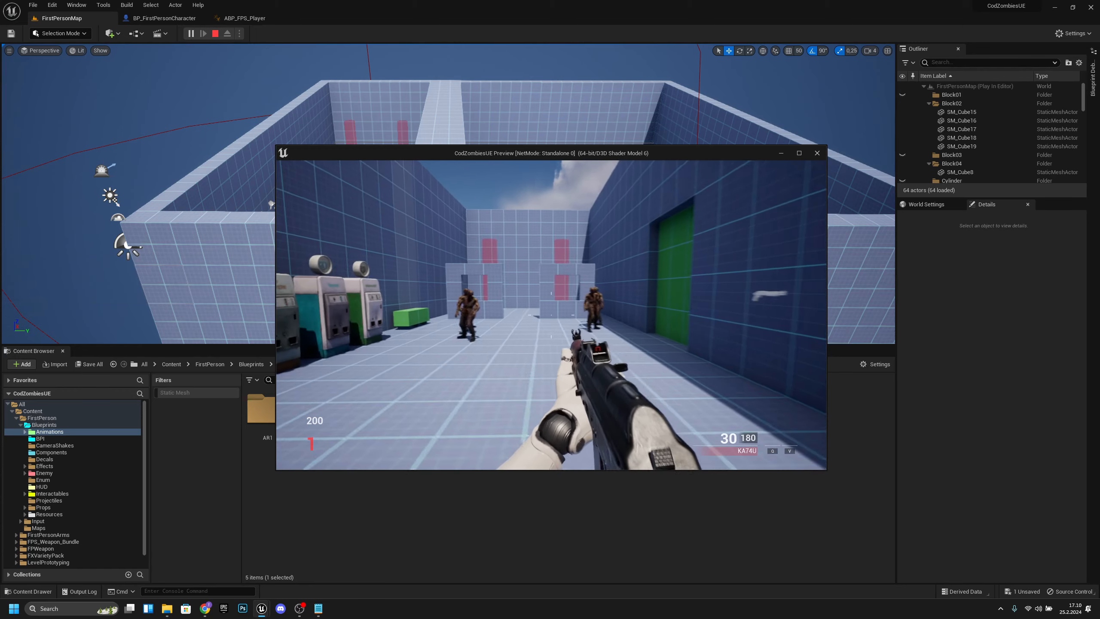
key("a")
key("d")
key("a")
key("d")
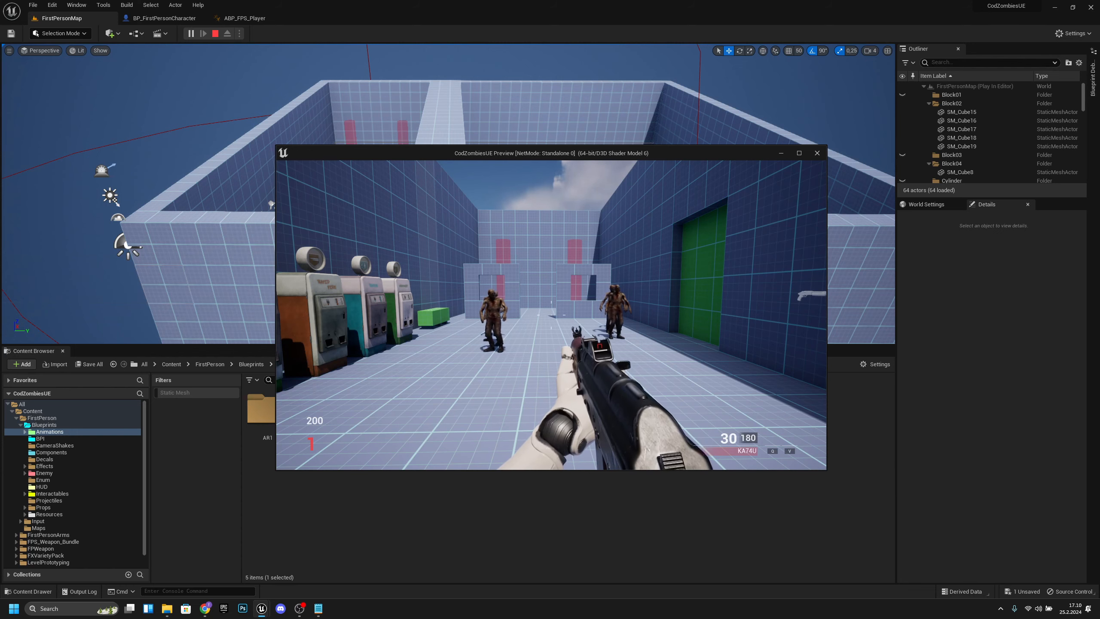
key("Escape")
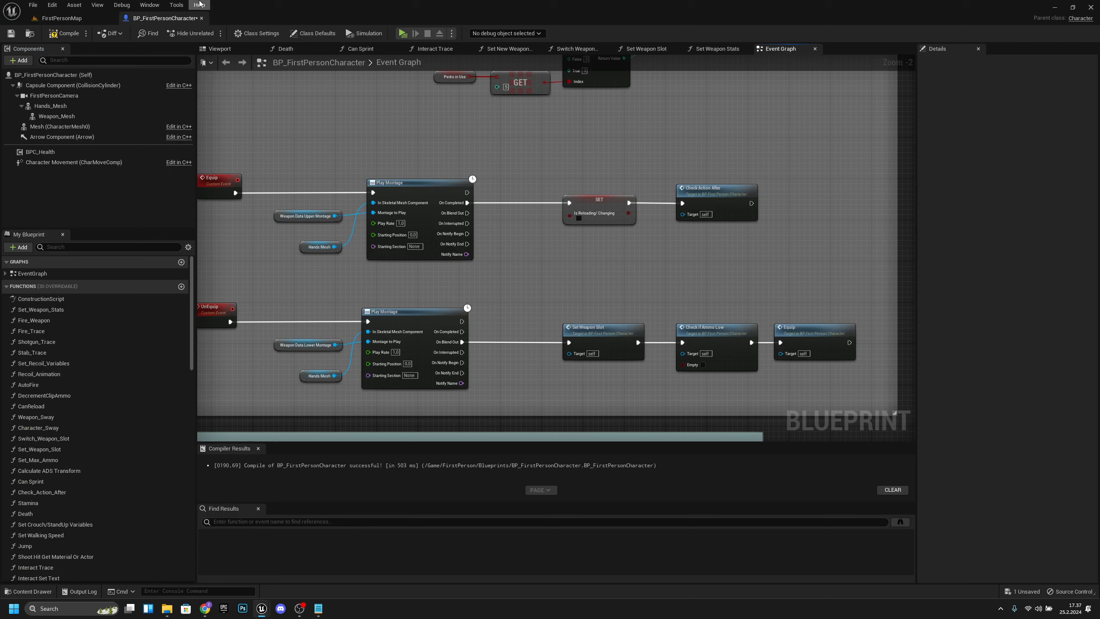
- Play the FirstPersonMap level again and buy the KA74U from the wall
left_click(72, 22)
left_click(191, 34)
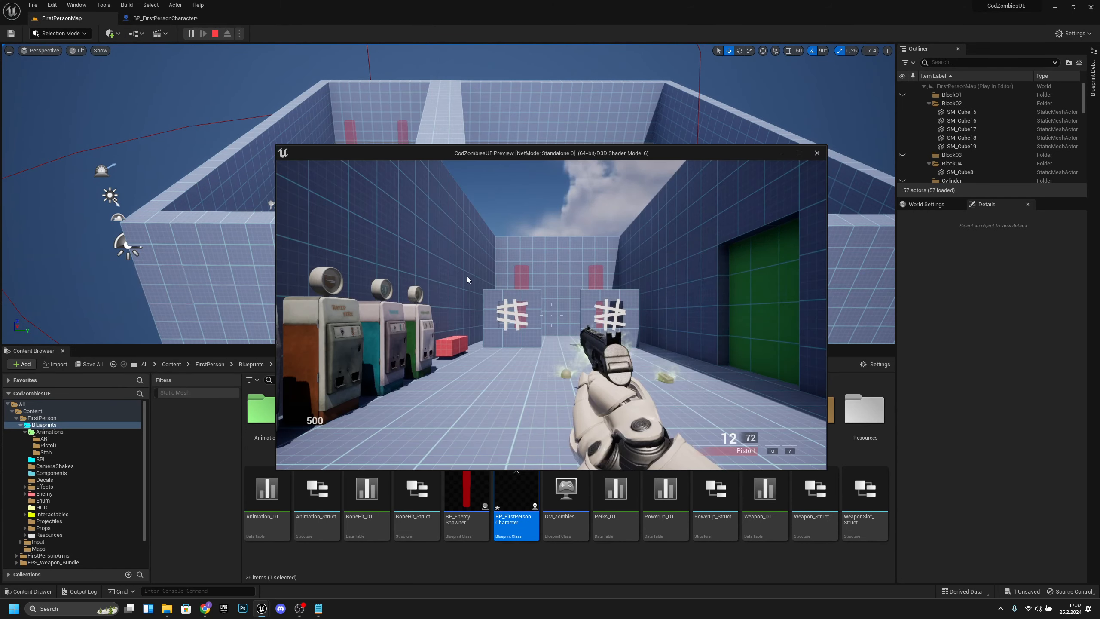
key("f")
key("w")
key("e")
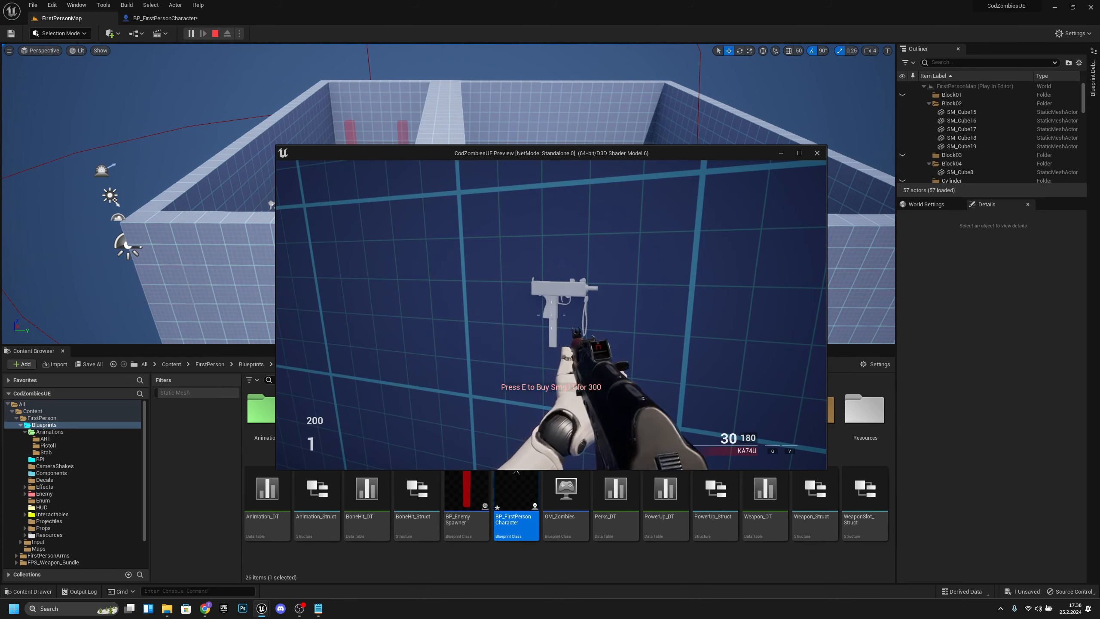
- Switch back and forth between Pistol1 and the KA74U to check the weapon-change animations, and end the play test
key("s")
key("1")
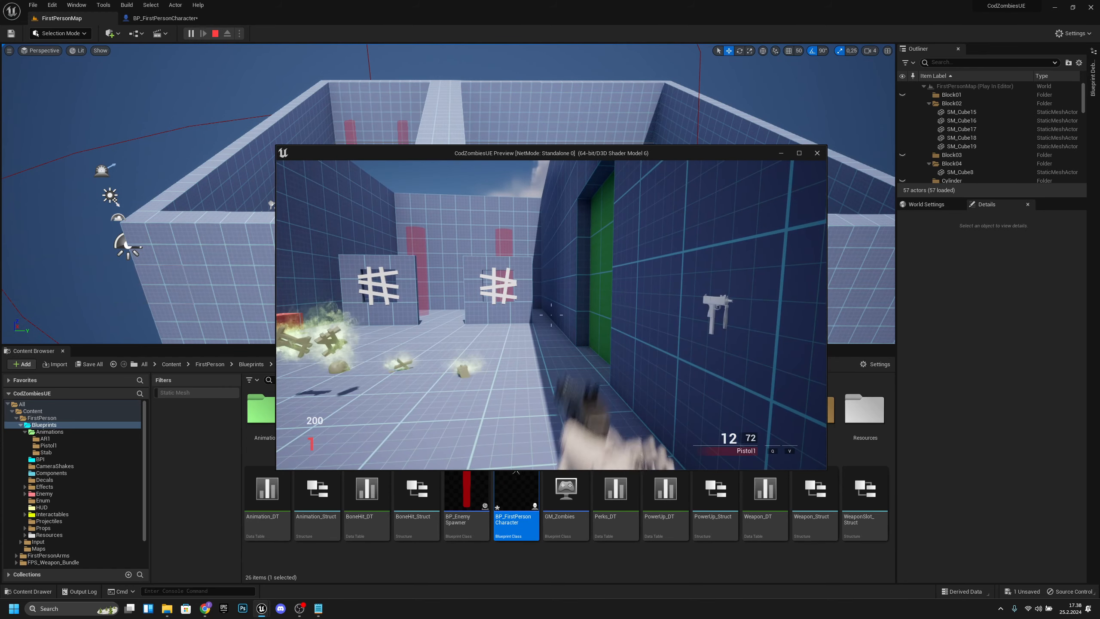
key("2")
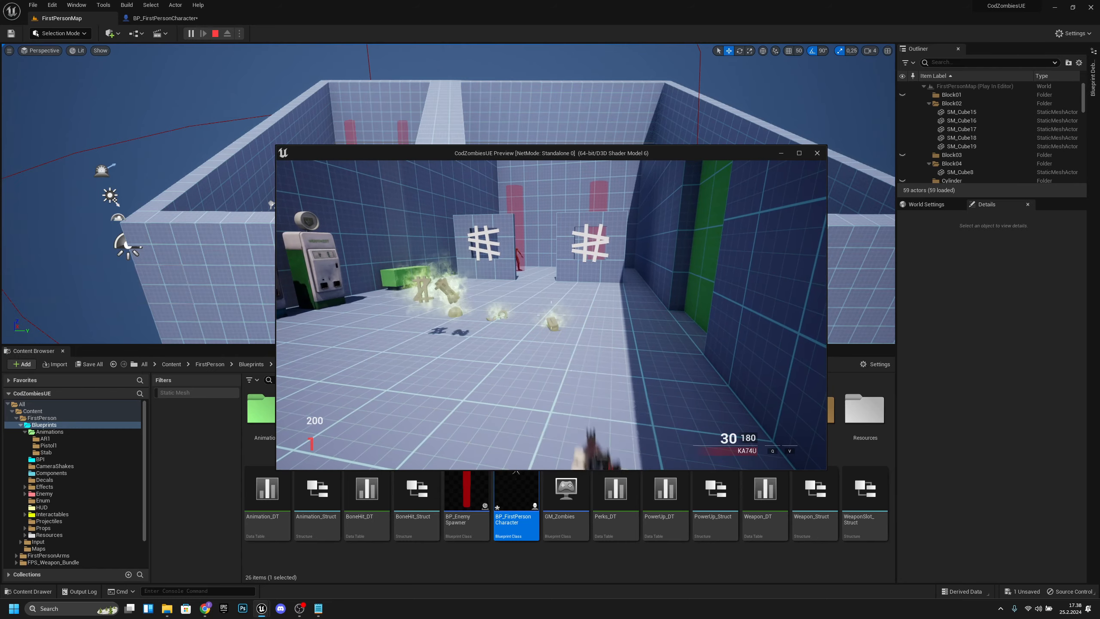
key("1")
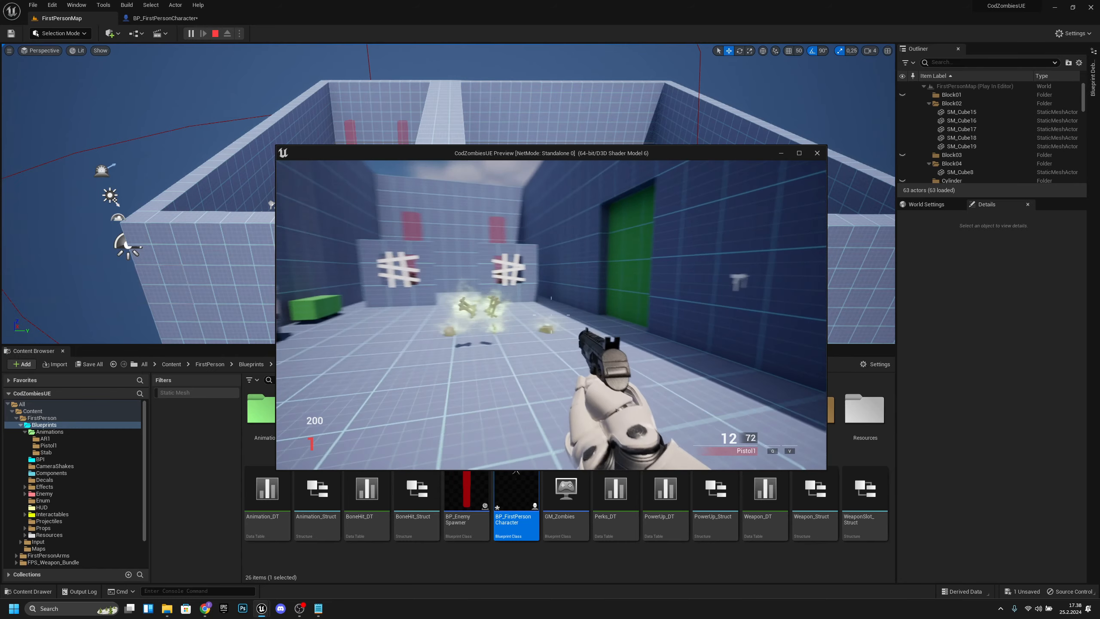
key("w")
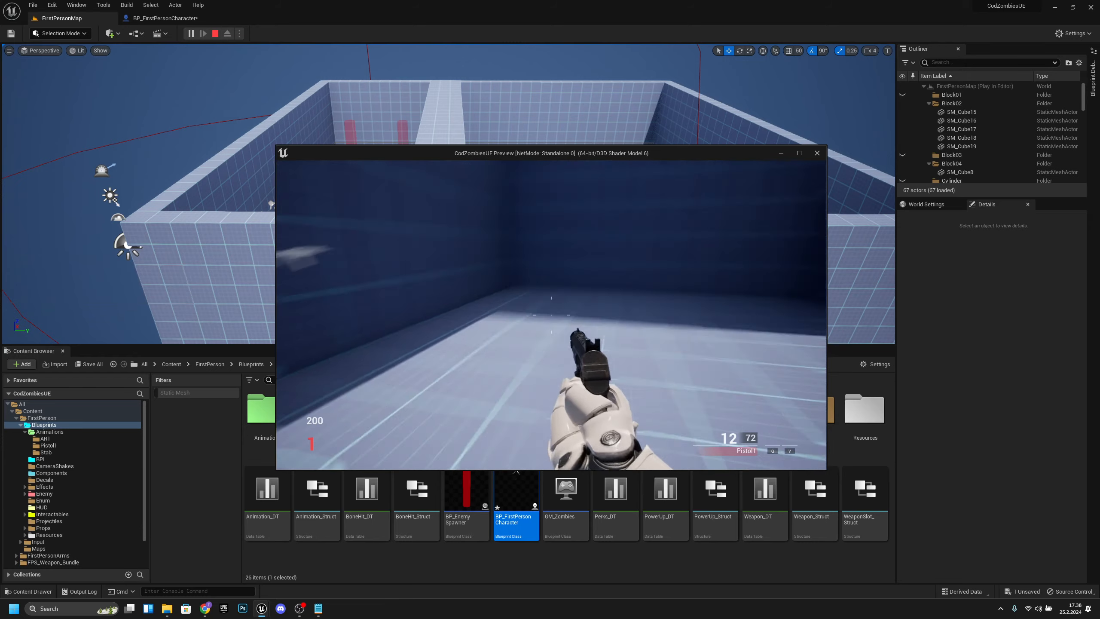
key("w")
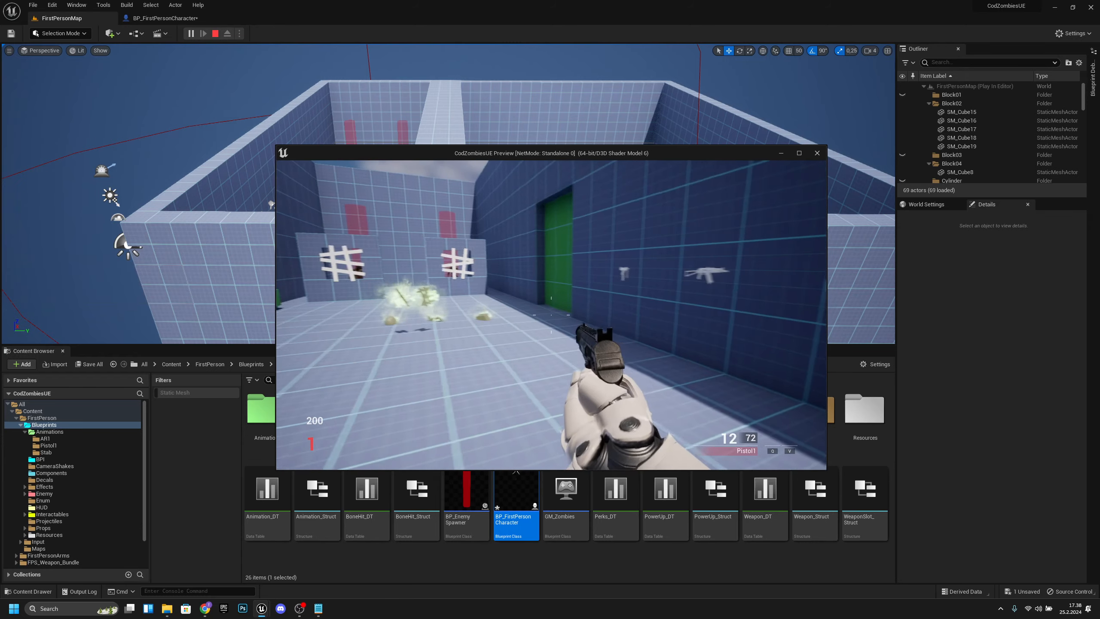
key("Escape")
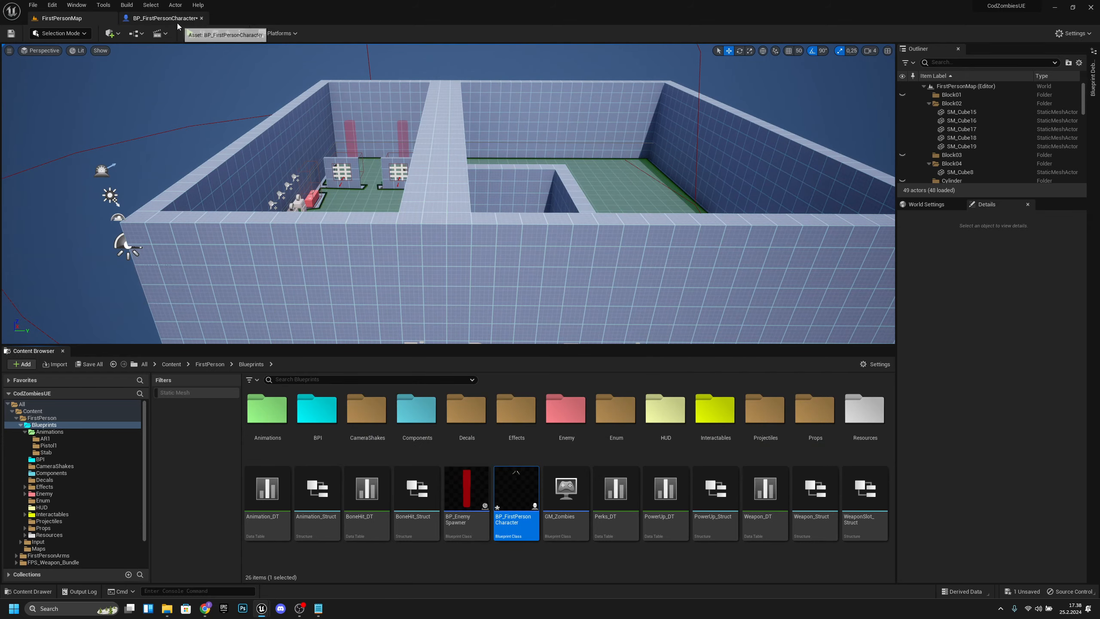
- Set the Starting Position of the Equip event's Play Montage node to 0,2 in BP_FirstPersonCharacter, and compile and save the blueprint
left_click(177, 22)
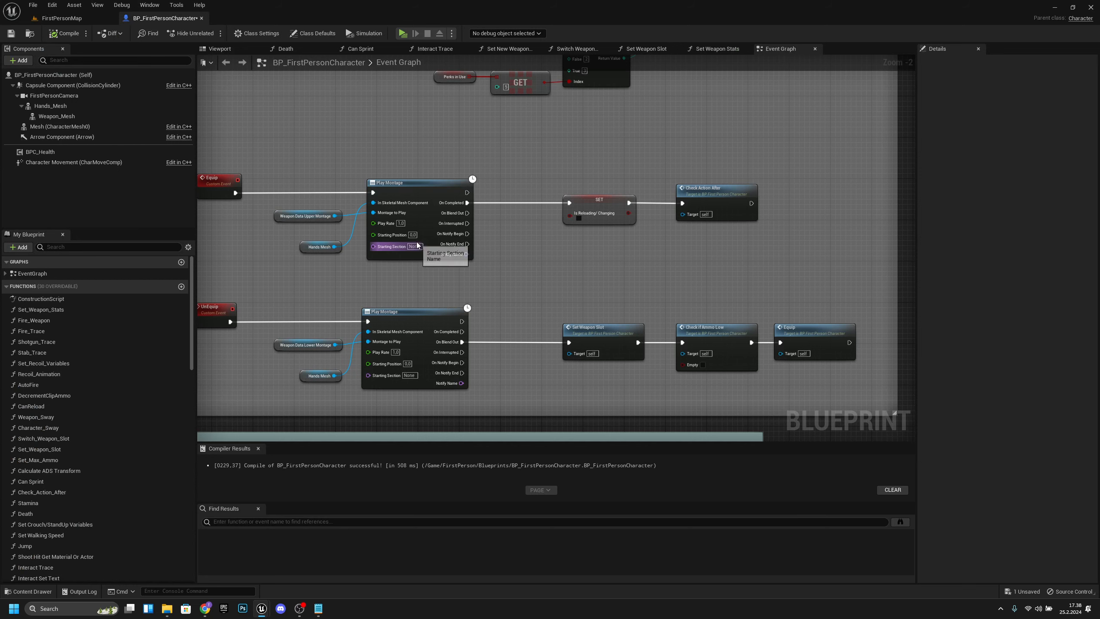
right_click_drag(334, 218, 380, 189)
scroll(579, 197, "down", 2)
scroll(585, 197, "up", 2)
scroll(381, 189, "up", 1)
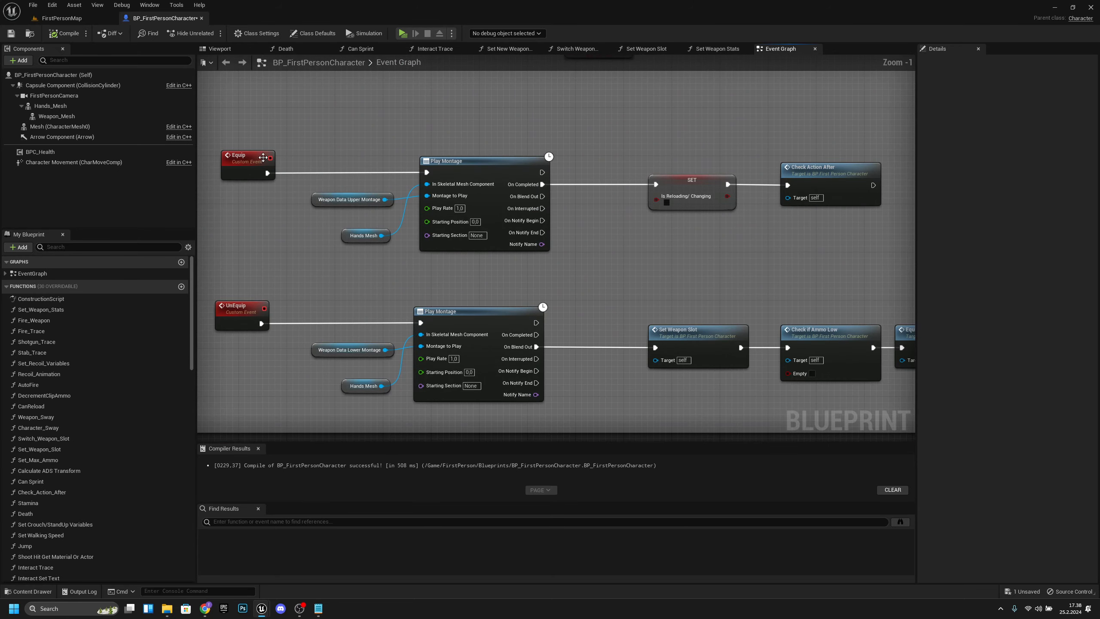
scroll(263, 157, "up", 1)
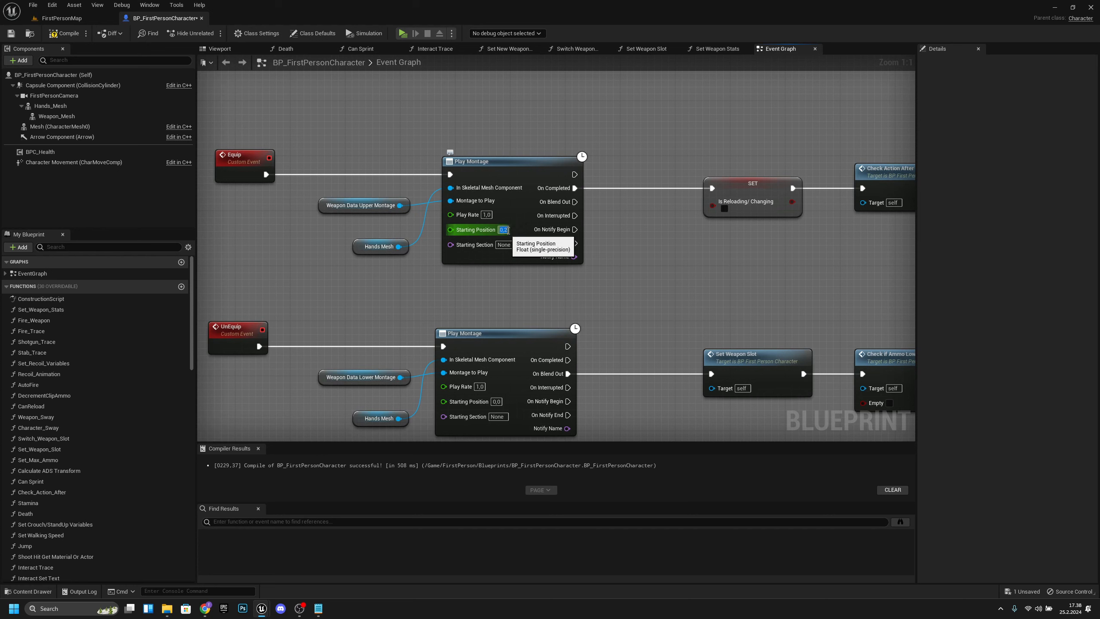
key("Return")
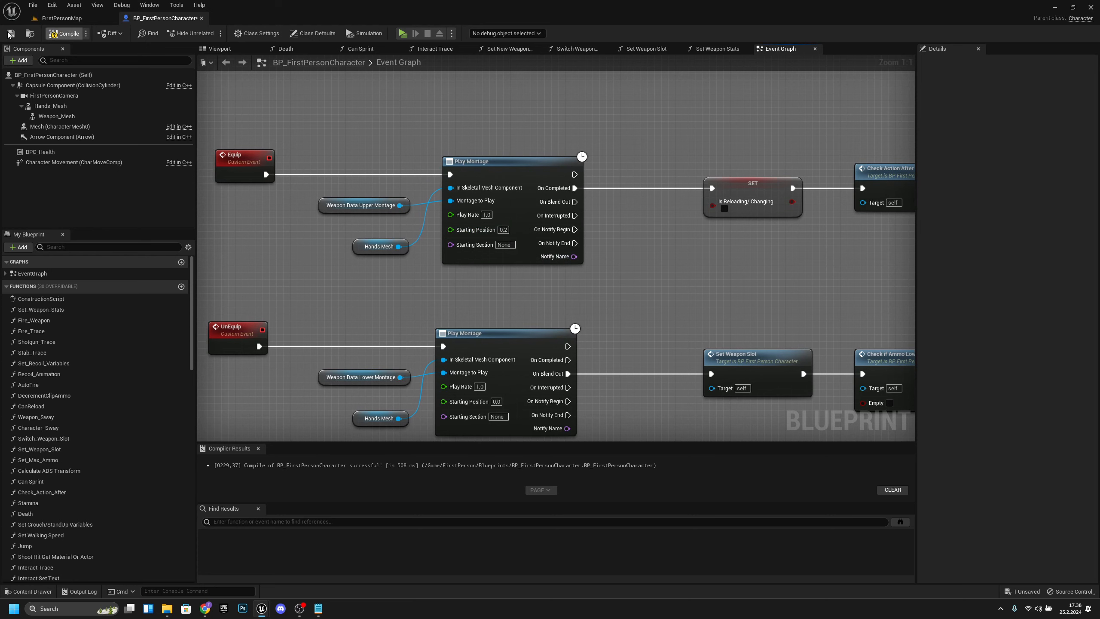
left_click(9, 34)
- Play the FirstPersonMap level, buy the Smg11 from the wall, switch weapons to check the equip animation, and end the play test
left_click(71, 21)
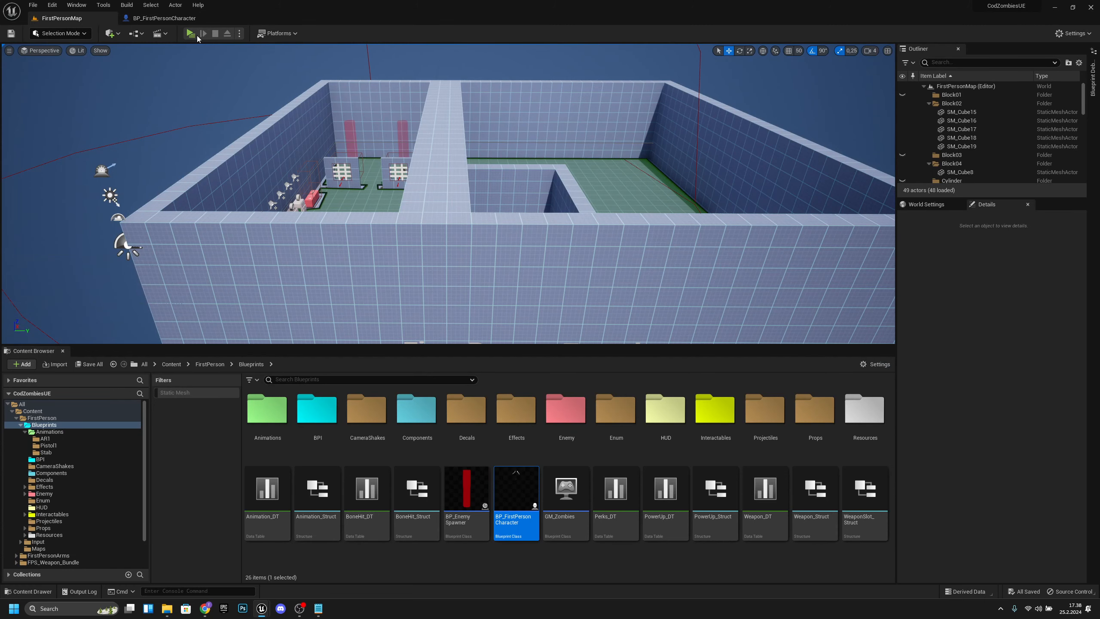
left_click(190, 34)
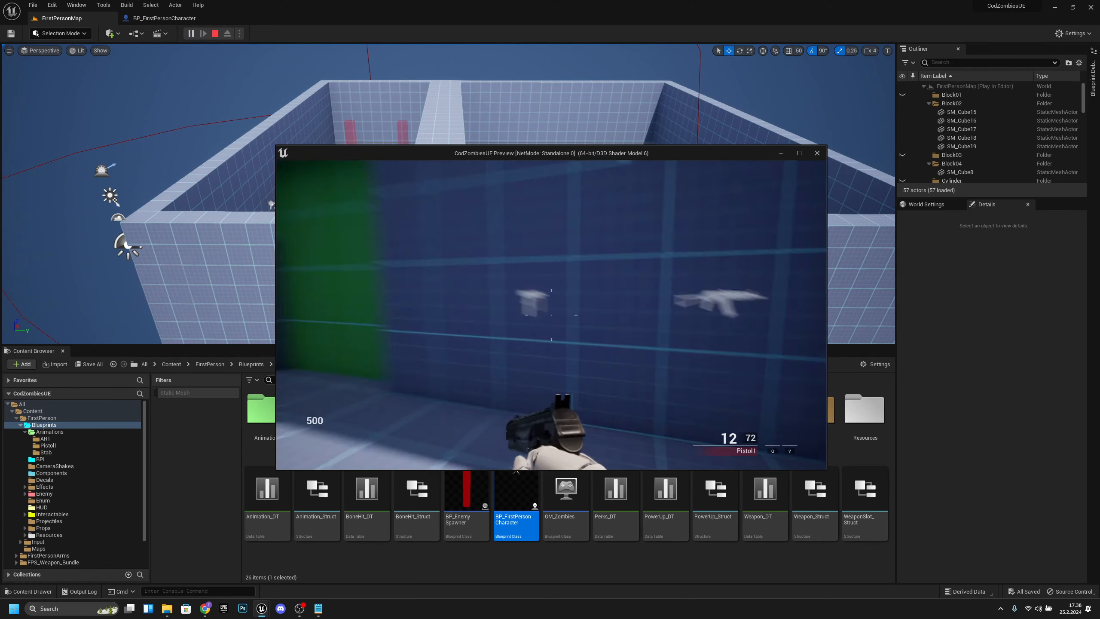
key("f")
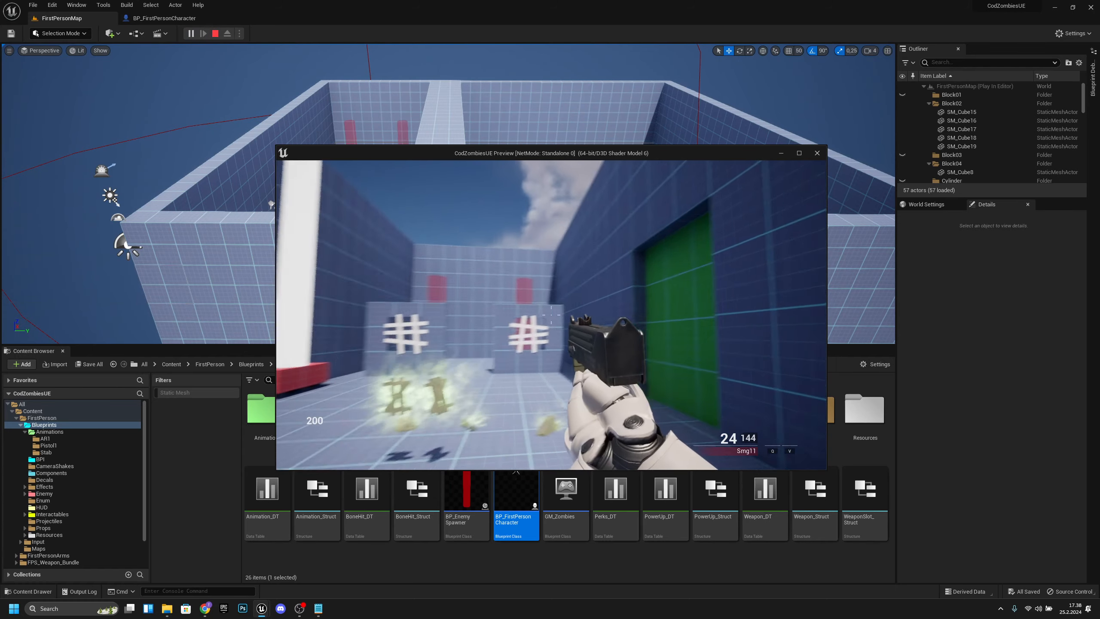
key("1")
key("2")
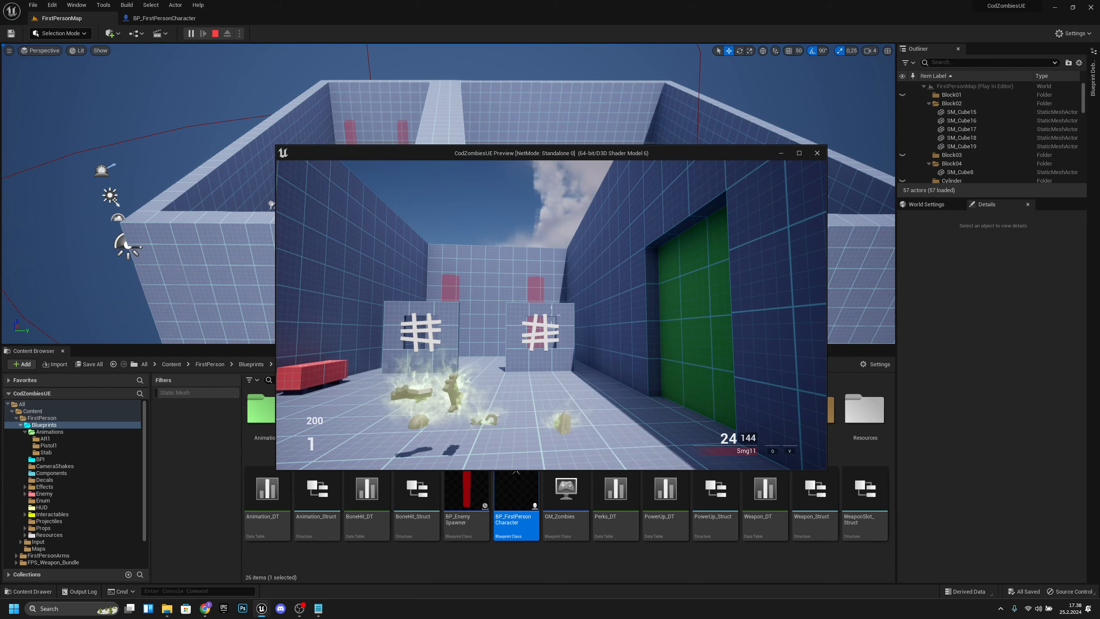
key("Escape")
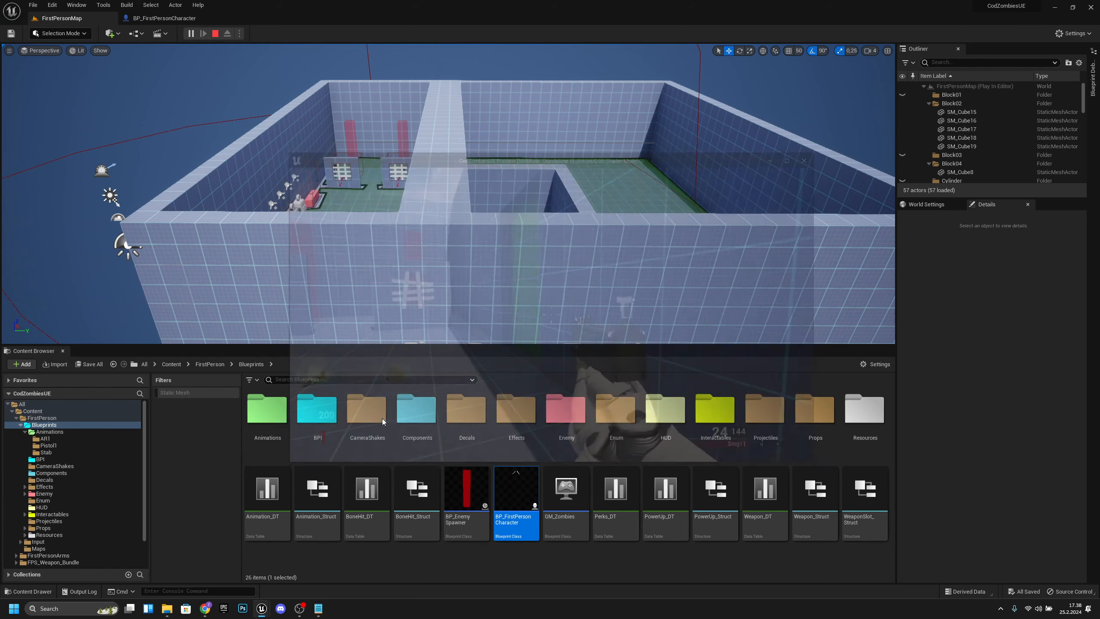
- Play the level again, buy the KA74U, switch between it and Pistol1 to check the equip animations, and end the play test
left_click(193, 33)
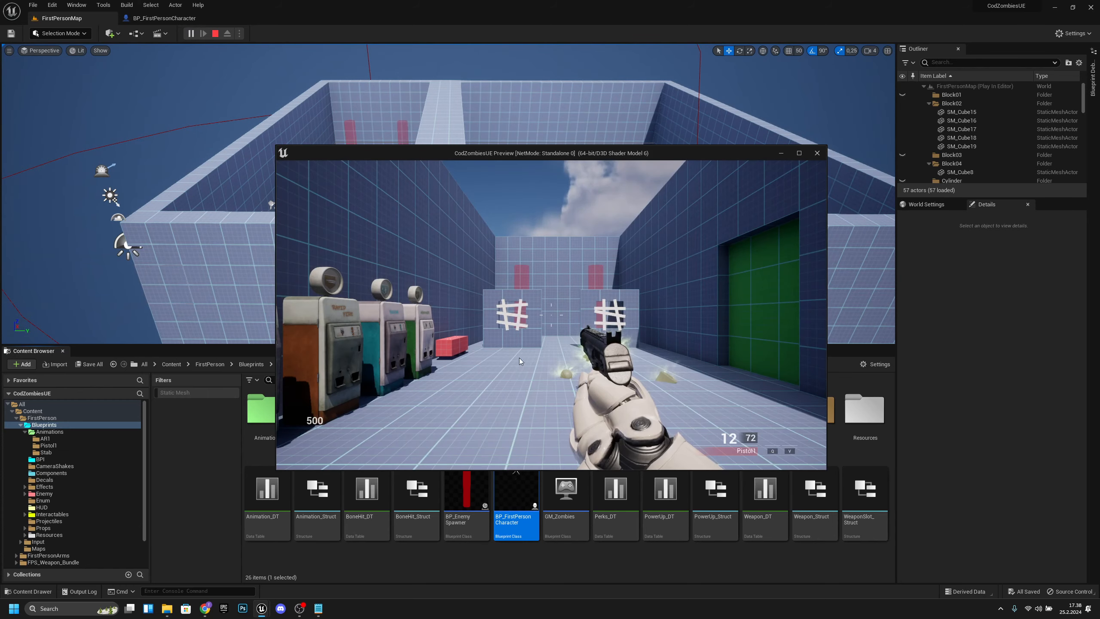
key("e")
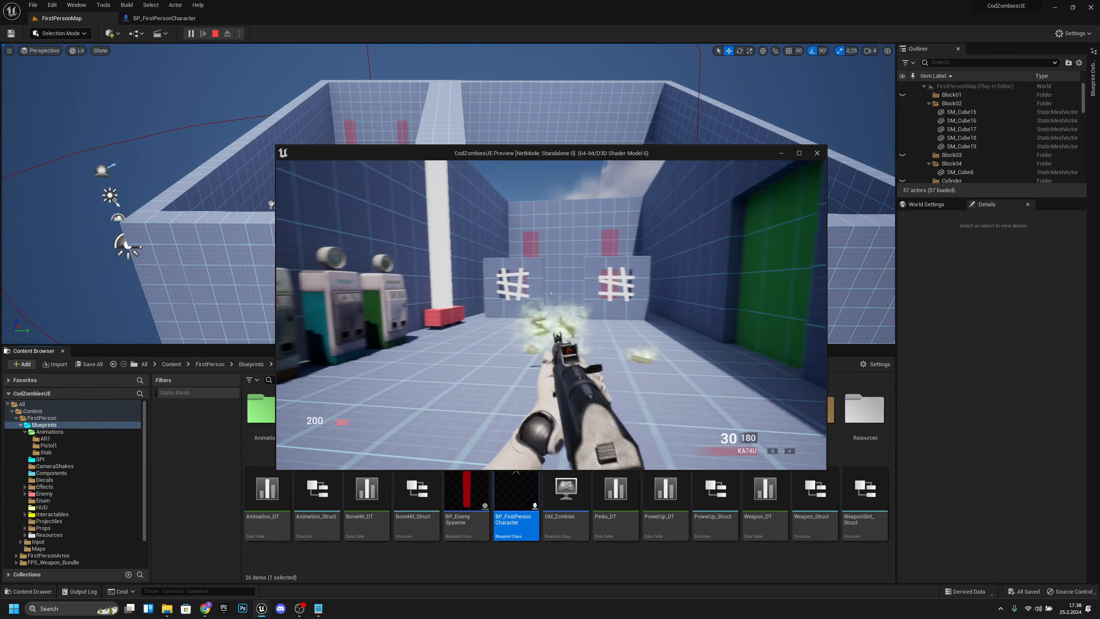
key("2")
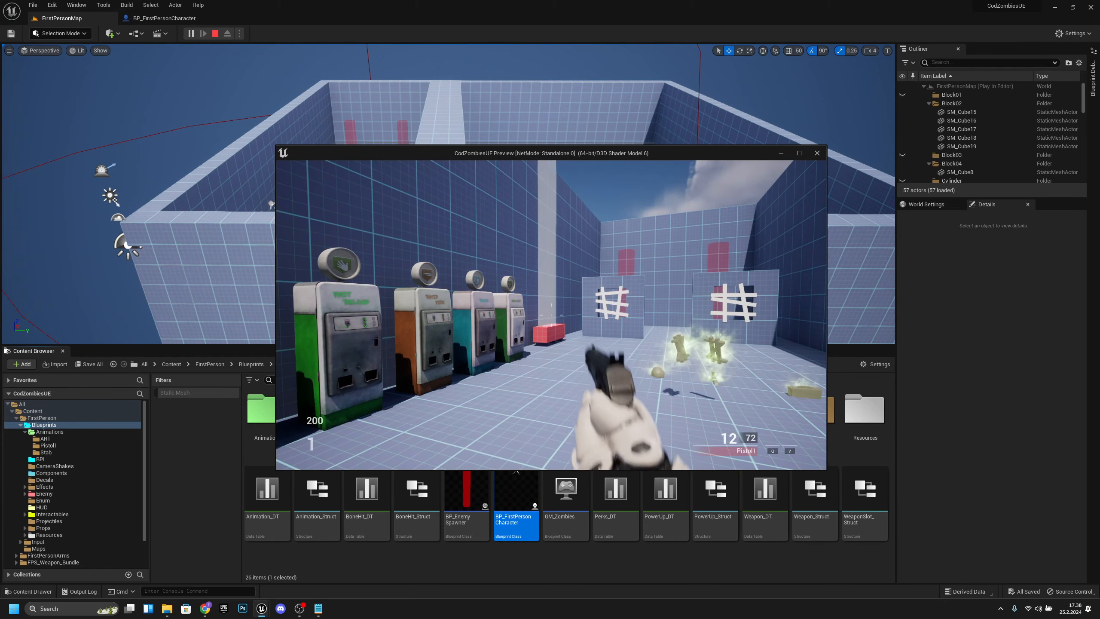
key("1")
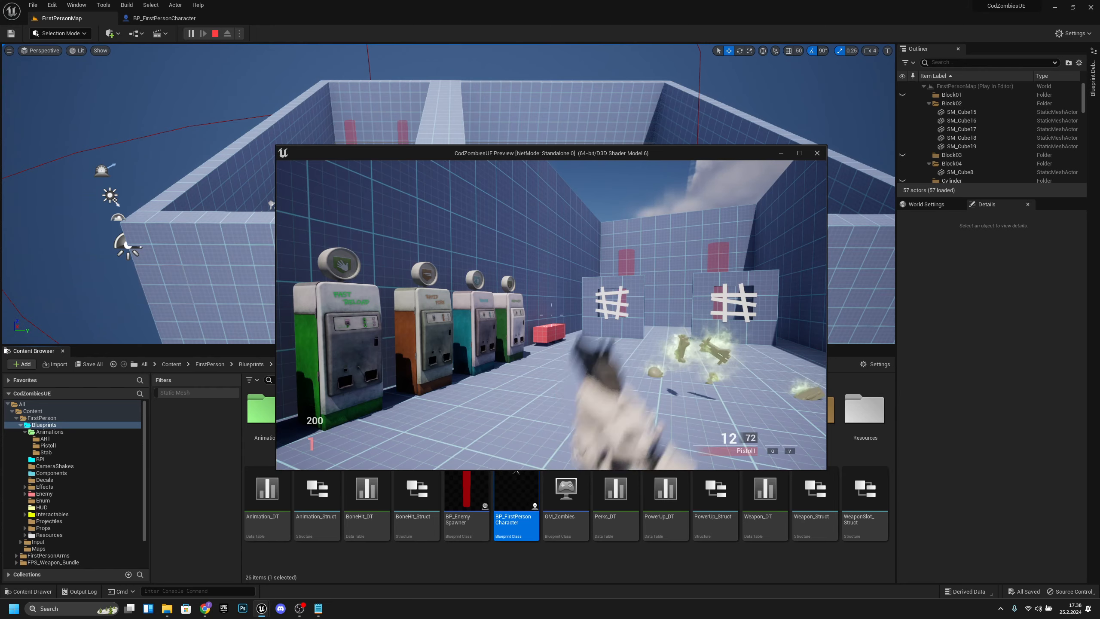
key("2")
key("d")
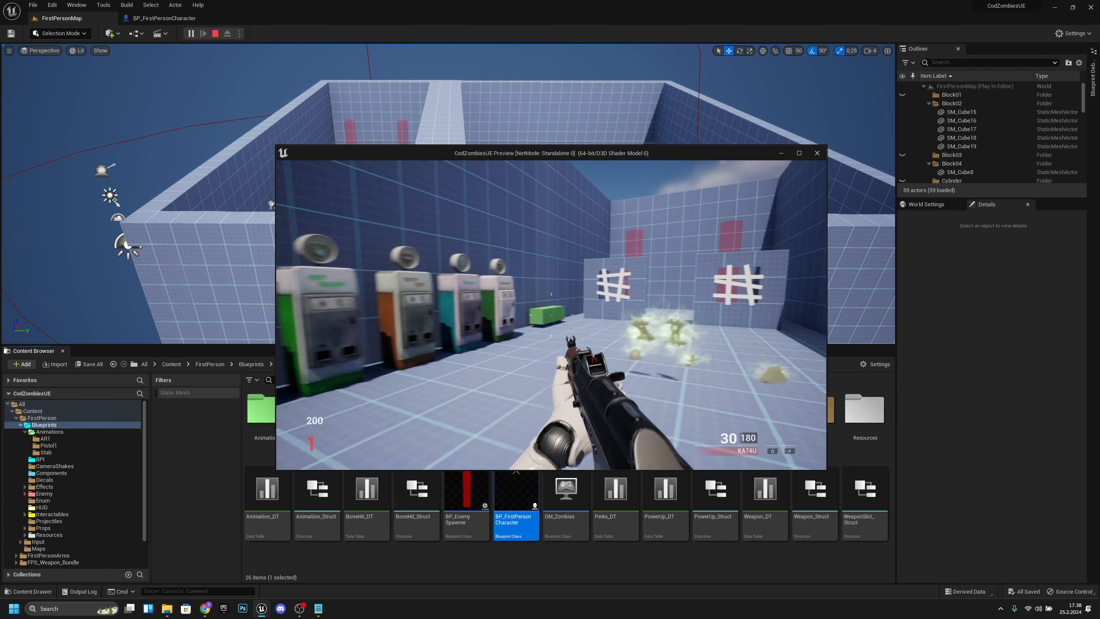
key("Escape")
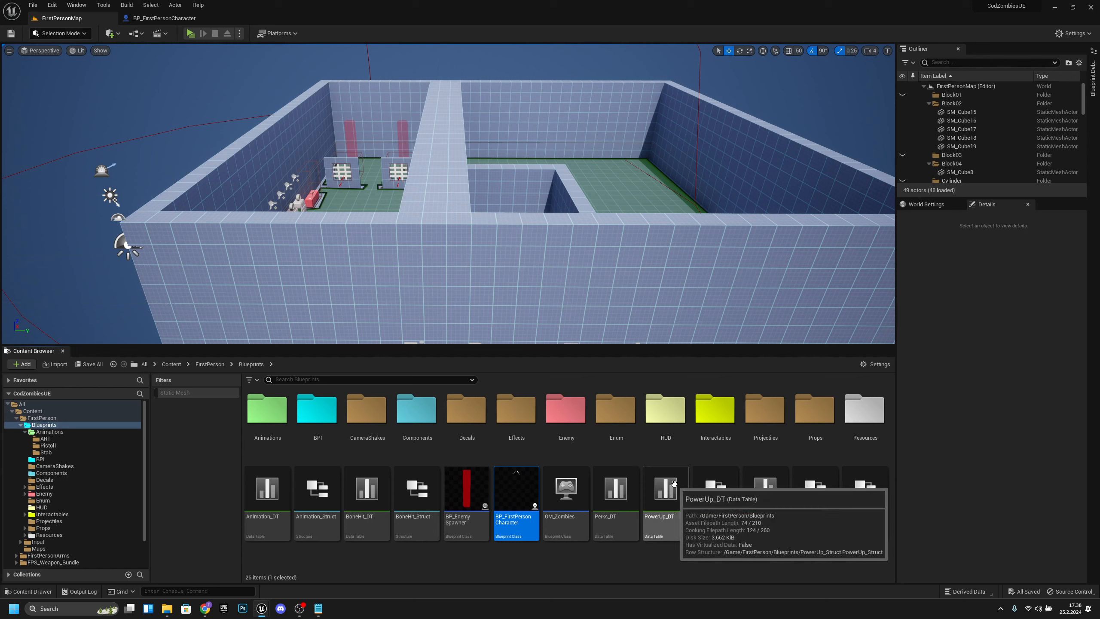
- Open Stab1_Montage from the Animations/Stab folder and dock its editor alongside the other open assets
double_click(267, 412)
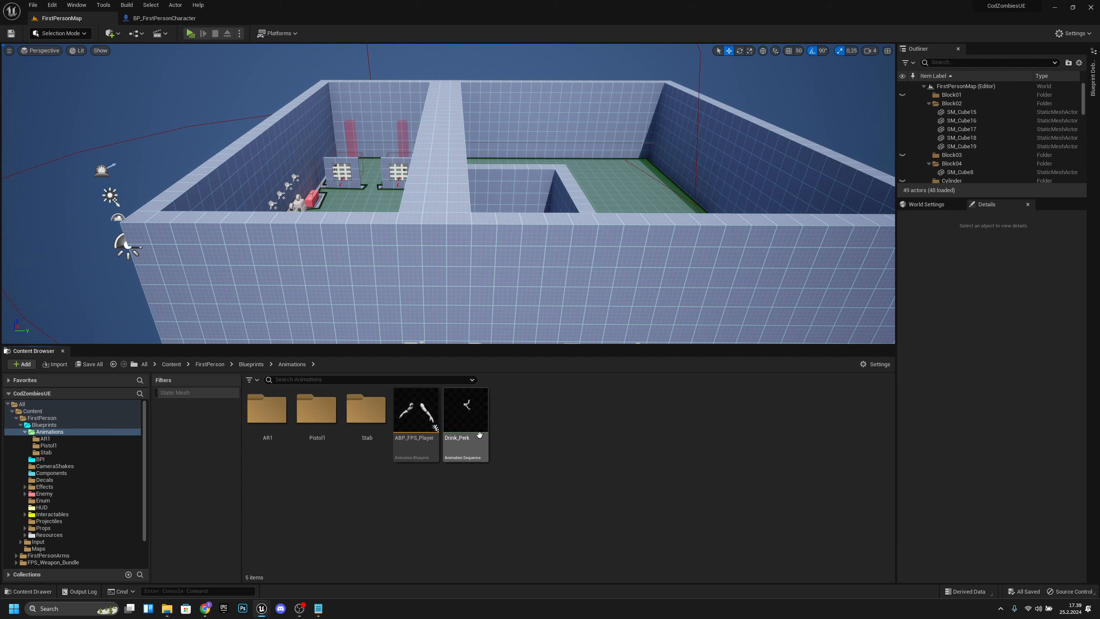
left_click(376, 413)
double_click(375, 413)
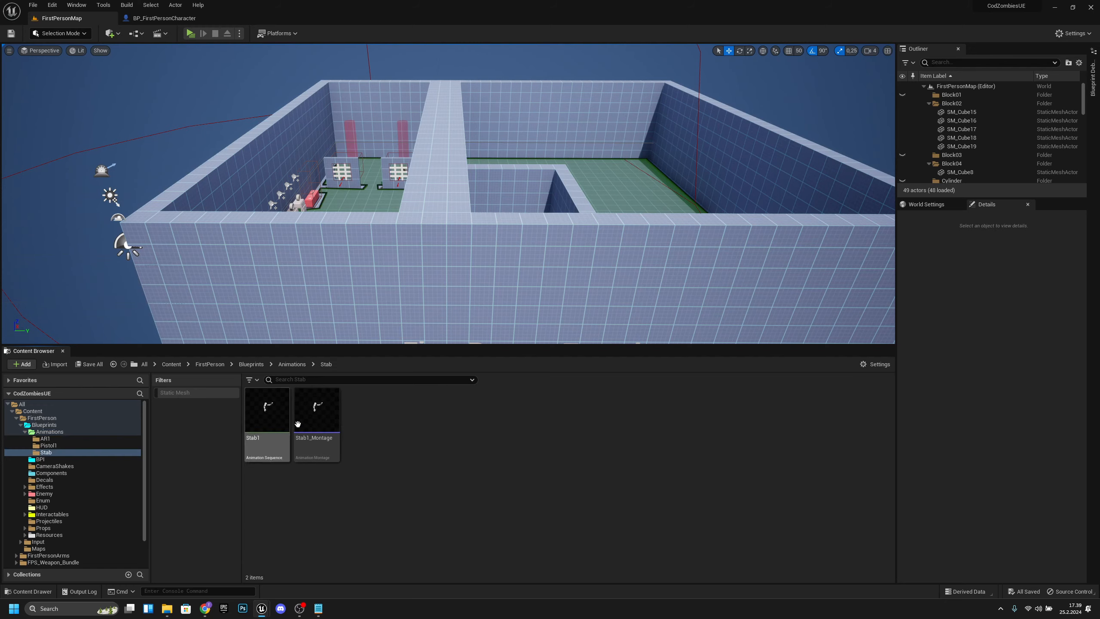
double_click(328, 430)
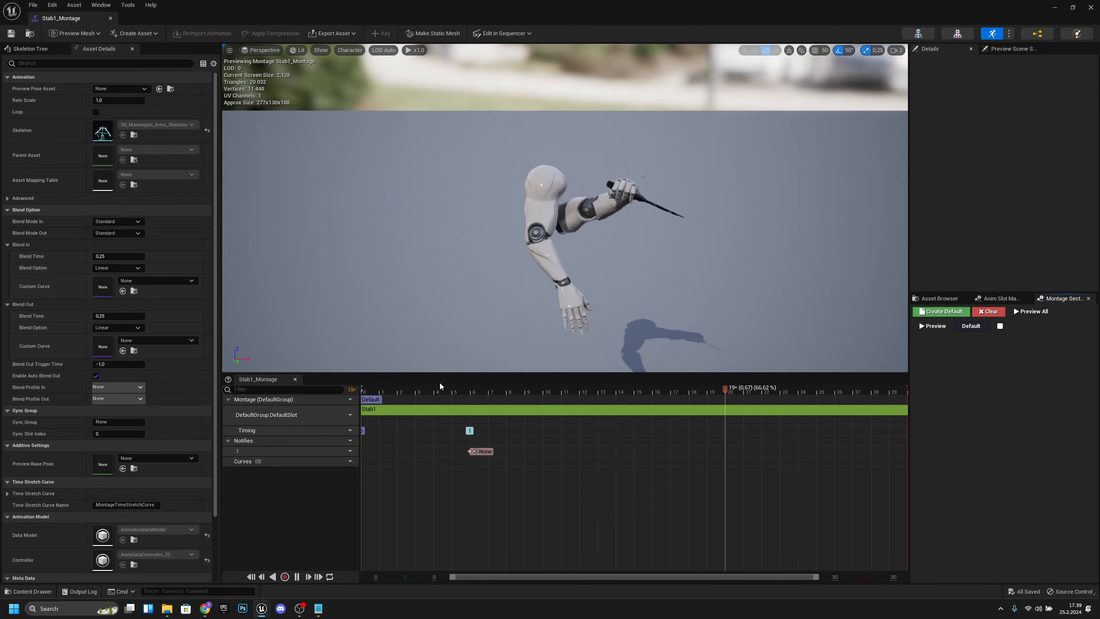
left_click_drag(84, 20, 235, 22)
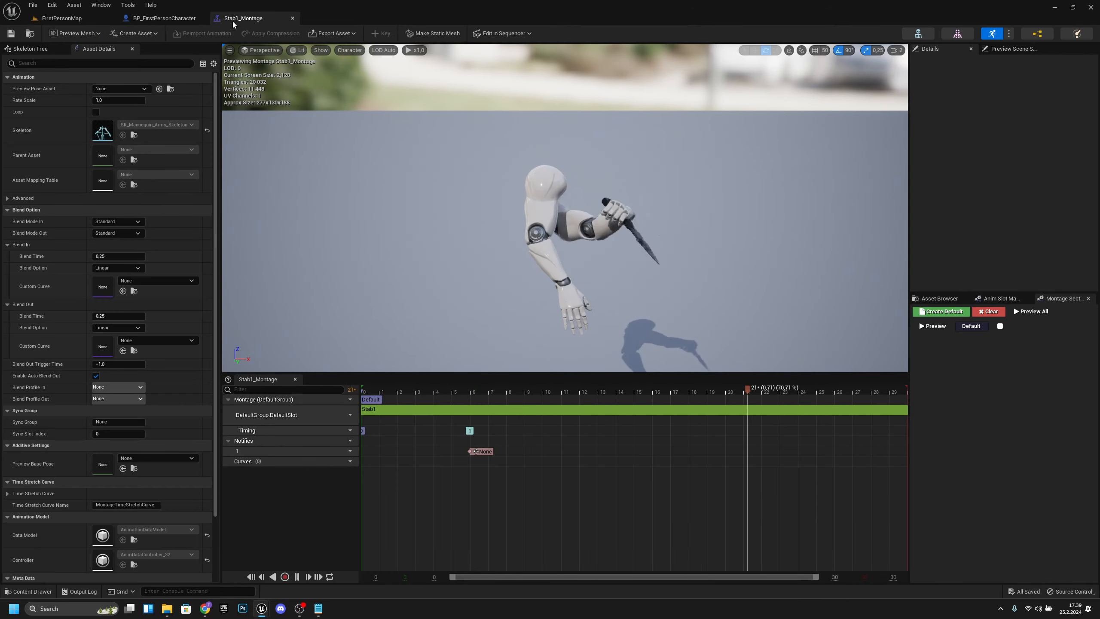
- Widen the Stab comment box in BP_FirstPersonCharacter's Event Graph past the end of its node chain
left_click(164, 18)
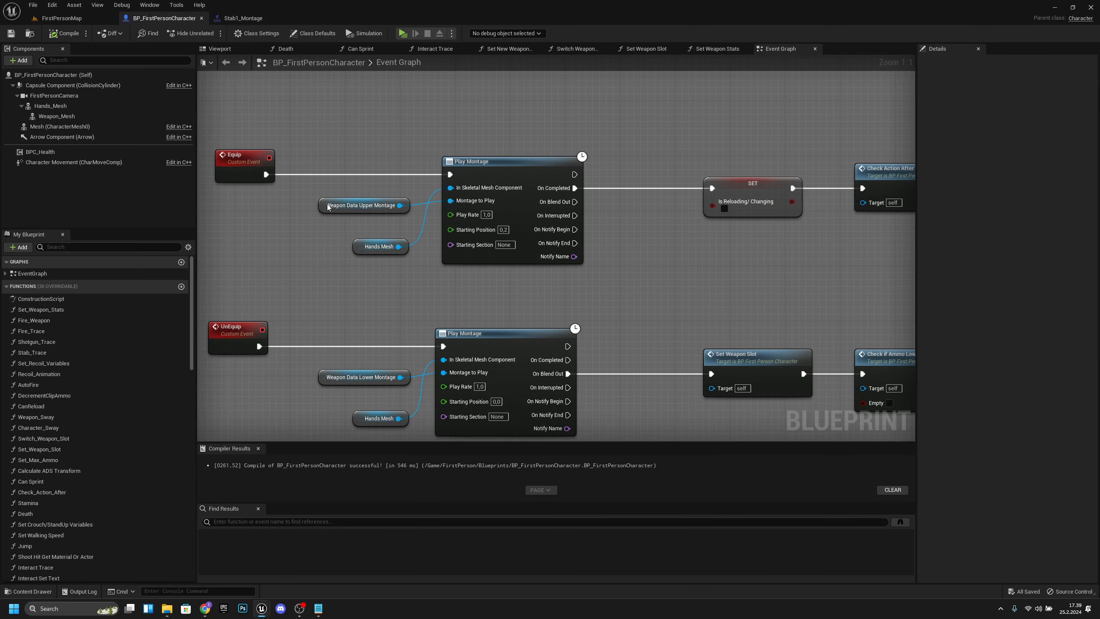
scroll(350, 196, "down", 11)
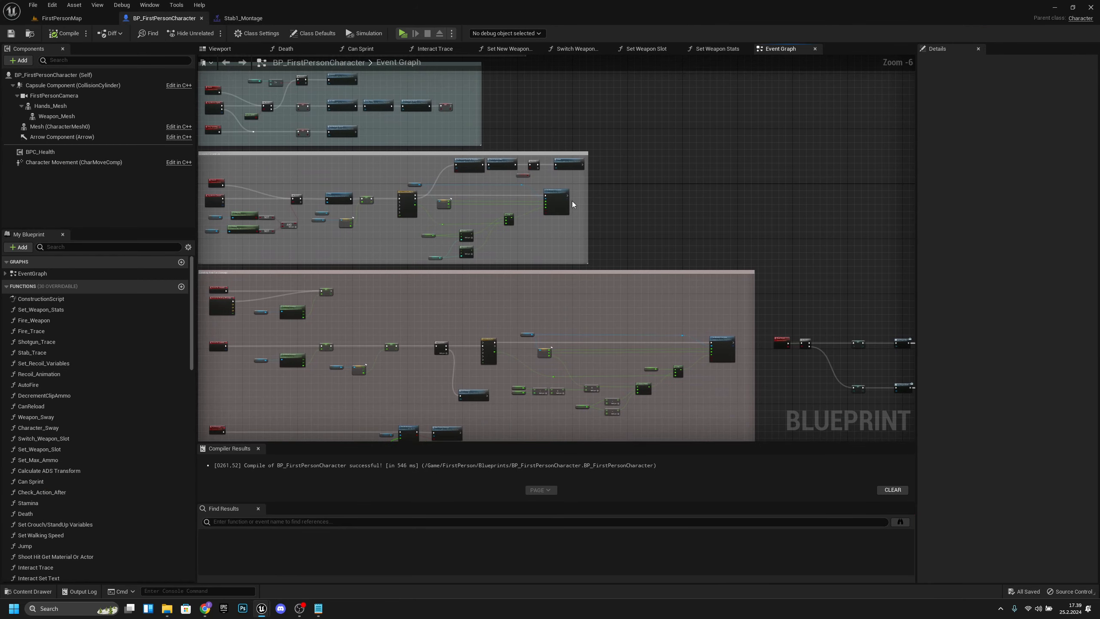
scroll(421, 220, "up", 9)
right_click_drag(426, 220, 464, 258)
right_click_drag(624, 285, 583, 265)
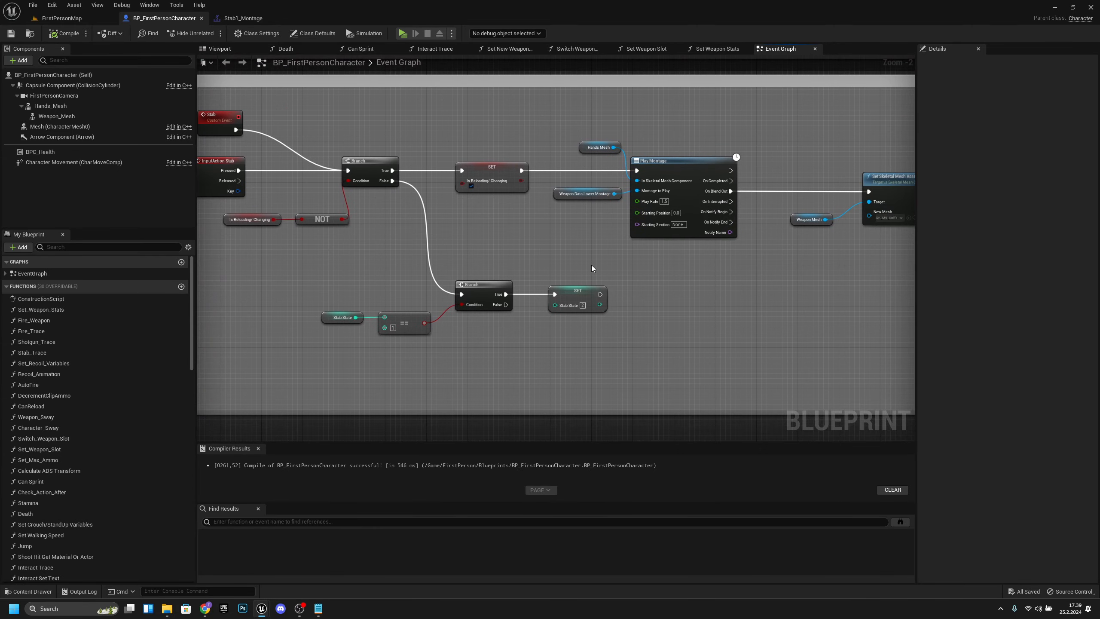
right_click_drag(399, 279, 441, 296)
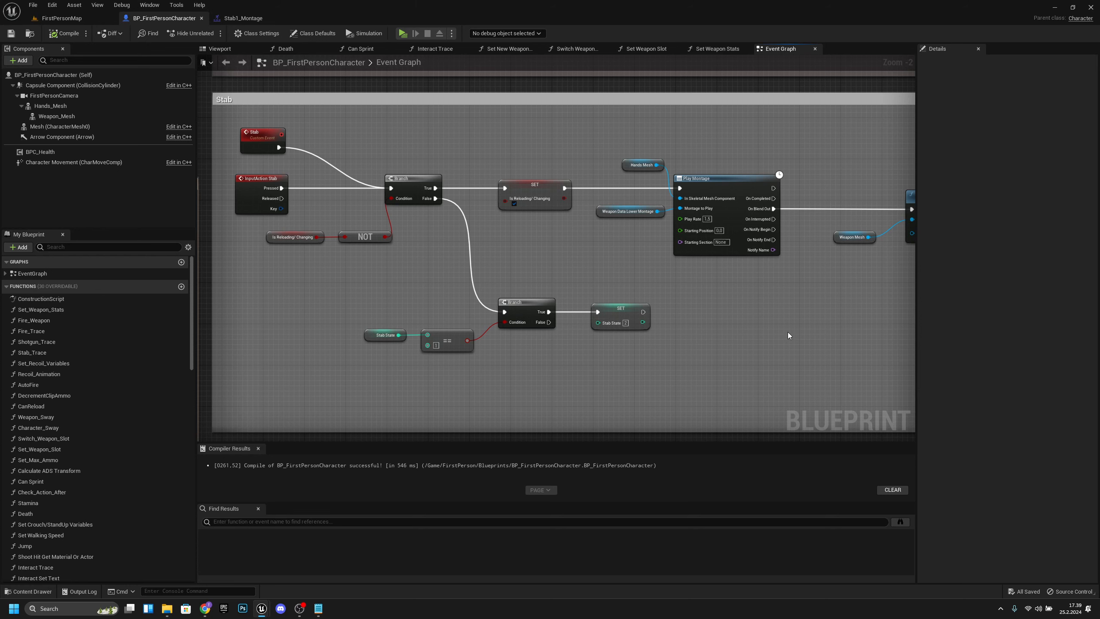
right_click_drag(787, 332, 545, 310)
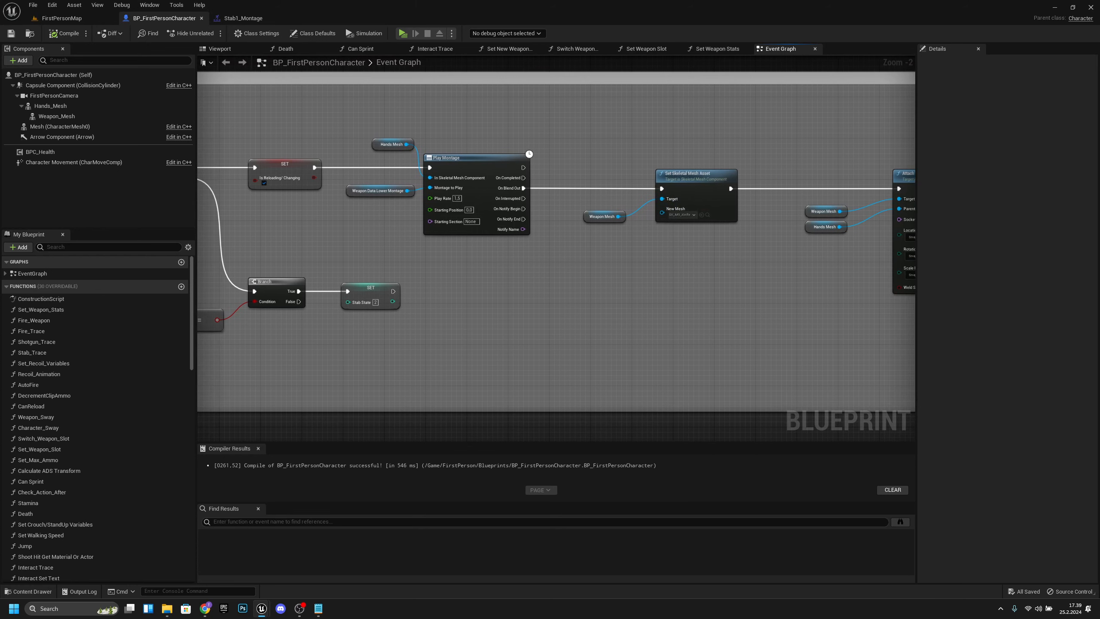
scroll(685, 328, "down", 7)
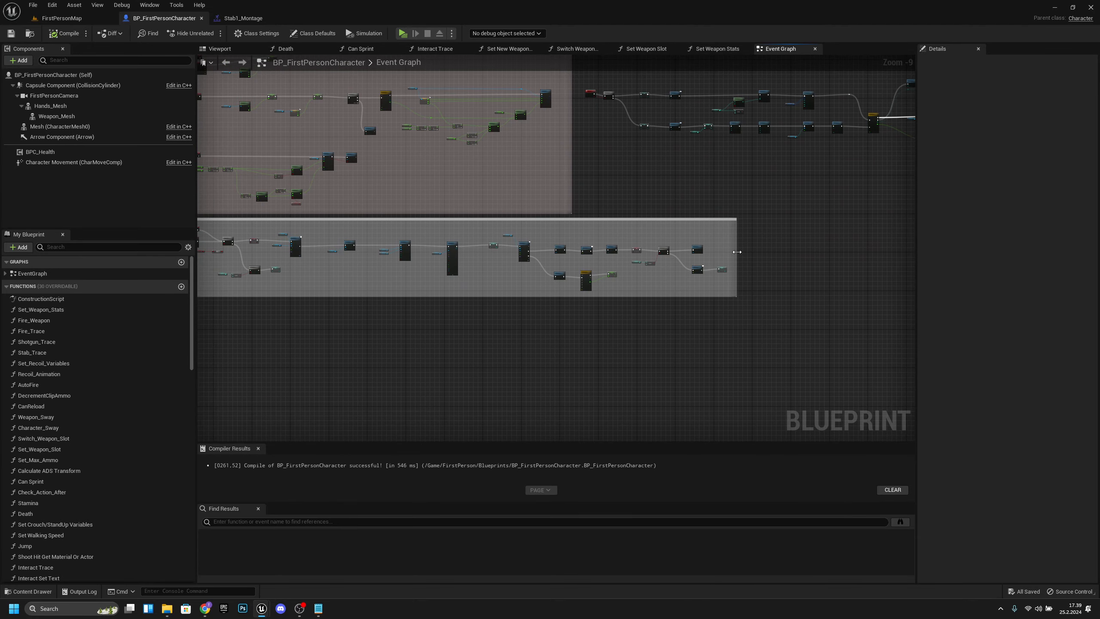
left_click_drag(737, 254, 1097, 263)
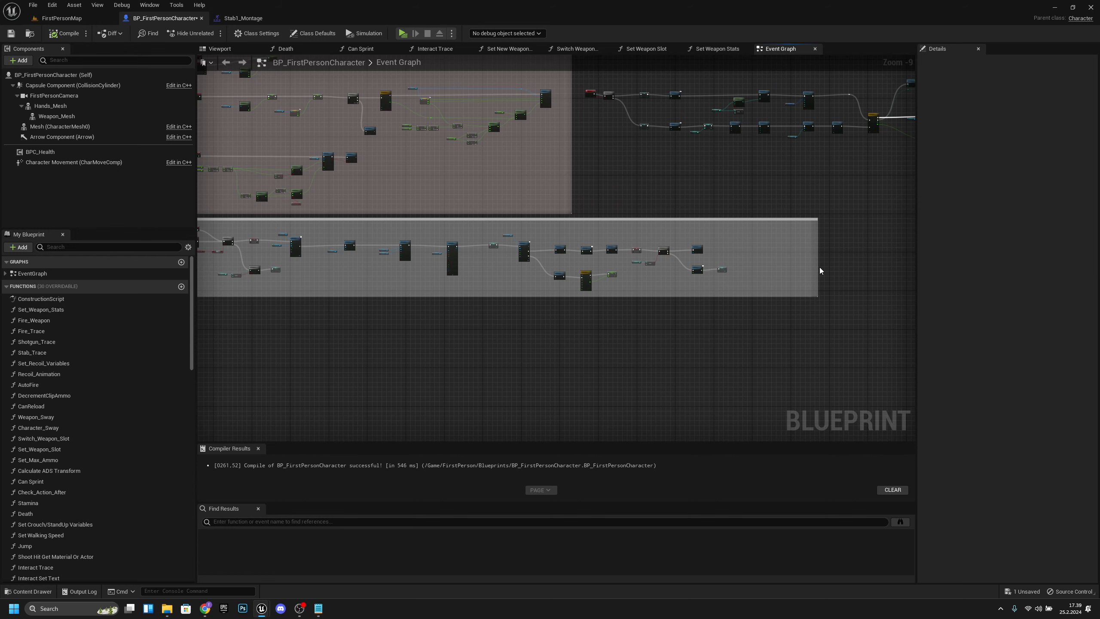
- Shift the Stab chain's nodes from Play Montage onward to the right, leaving a gap after the SET Is Reloading/Changing node
right_click_drag(709, 279, 845, 288)
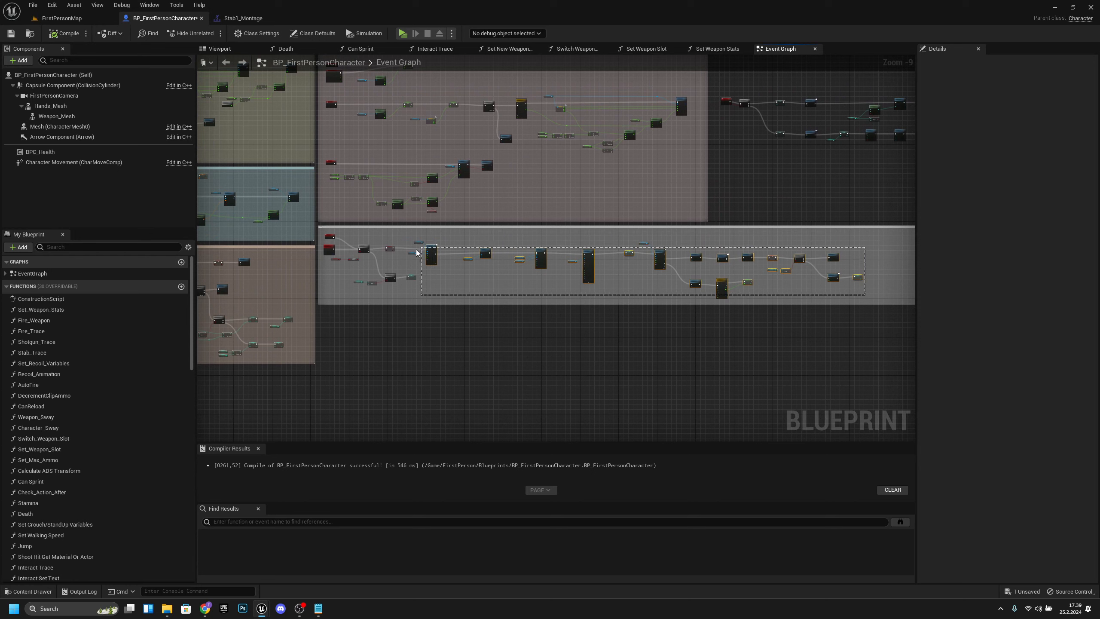
left_click_drag(417, 252, 353, 200)
scroll(446, 245, "up", 6)
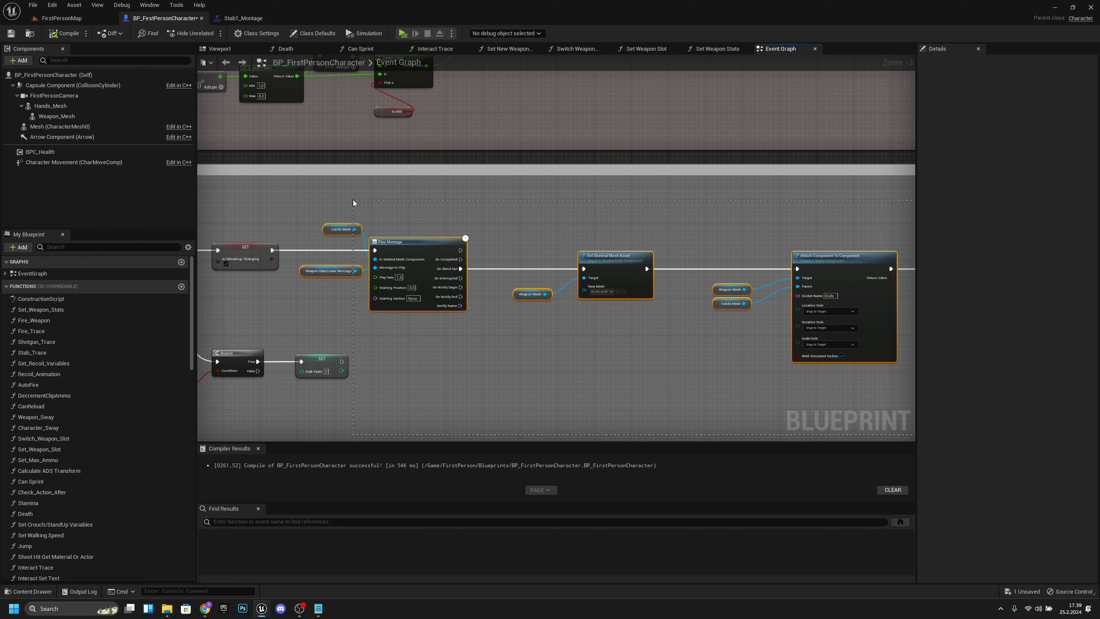
key("Right")
key("Right")
key("Right")
key("Right")
key("Right")
key("Right")
key("Right")
key("Right")
key("Right")
key("Right")
key("Right")
key("Right")
key("Right")
key("Right")
key("Right")
key("Right")
key("Right")
key("Right")
key("Right")
key("Right")
key("Right")
key("Right")
key("Right")
key("Right")
key("Right")
key("Right")
key("Right")
key("Right")
key("Right")
key("Right")
key("Right")
key("Right")
key("Right")
key("Right")
key("Right")
key("Right")
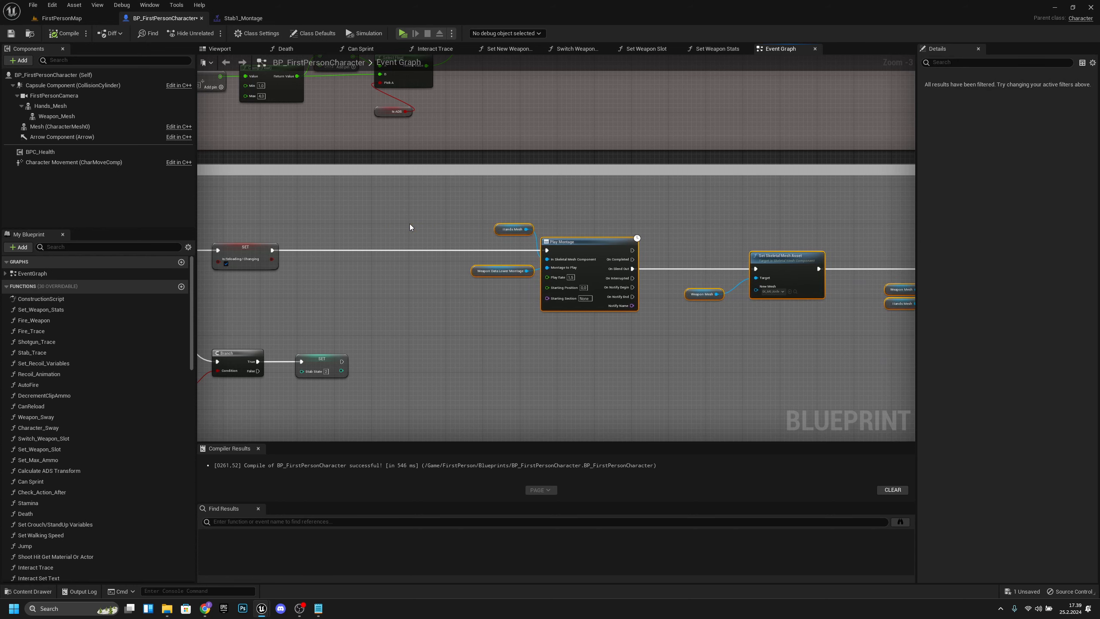
- Insert an Un ADS call between the SET Is Reloading/Changing and Play Montage nodes of the Stab chain
right_click_drag(378, 298, 449, 279)
left_click(524, 265)
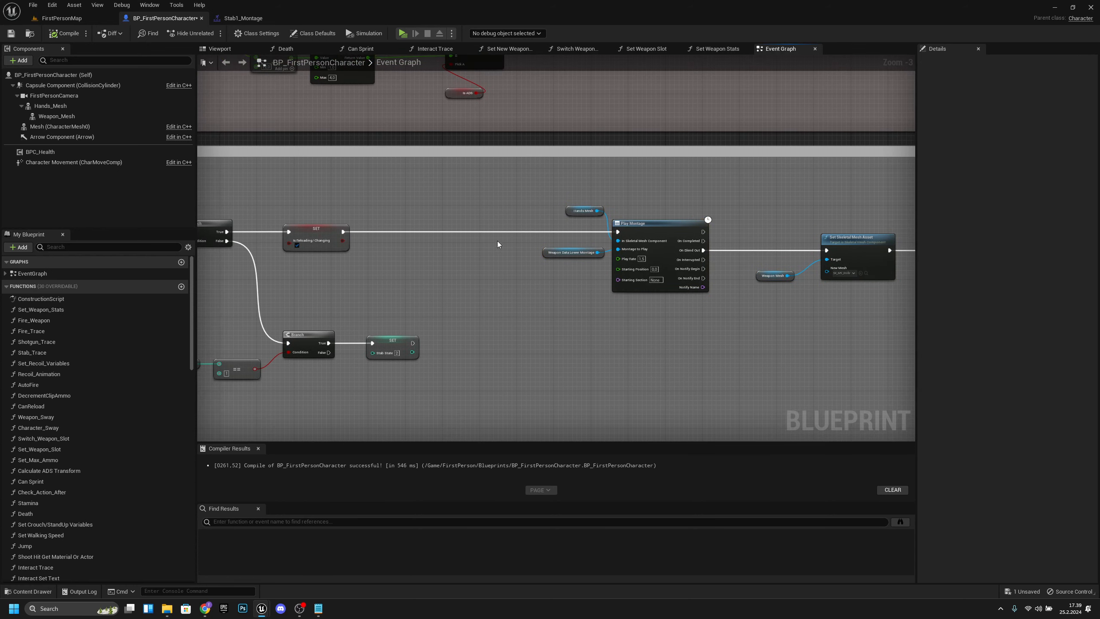
scroll(468, 255, "up", 2)
left_click_drag(363, 266, 449, 267)
type("unads")
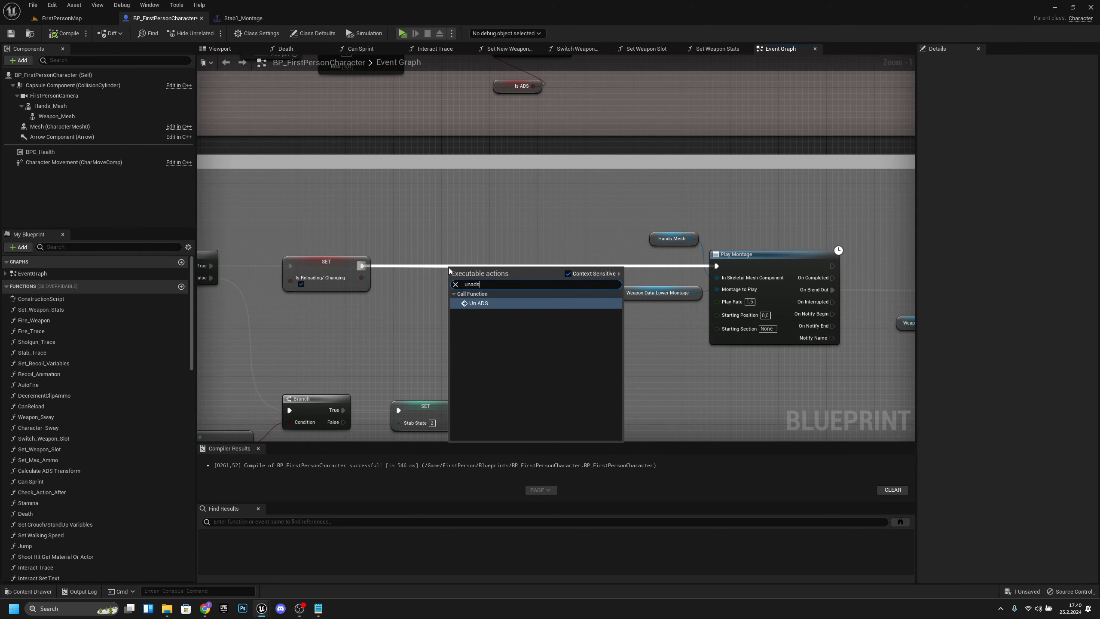
key("Return")
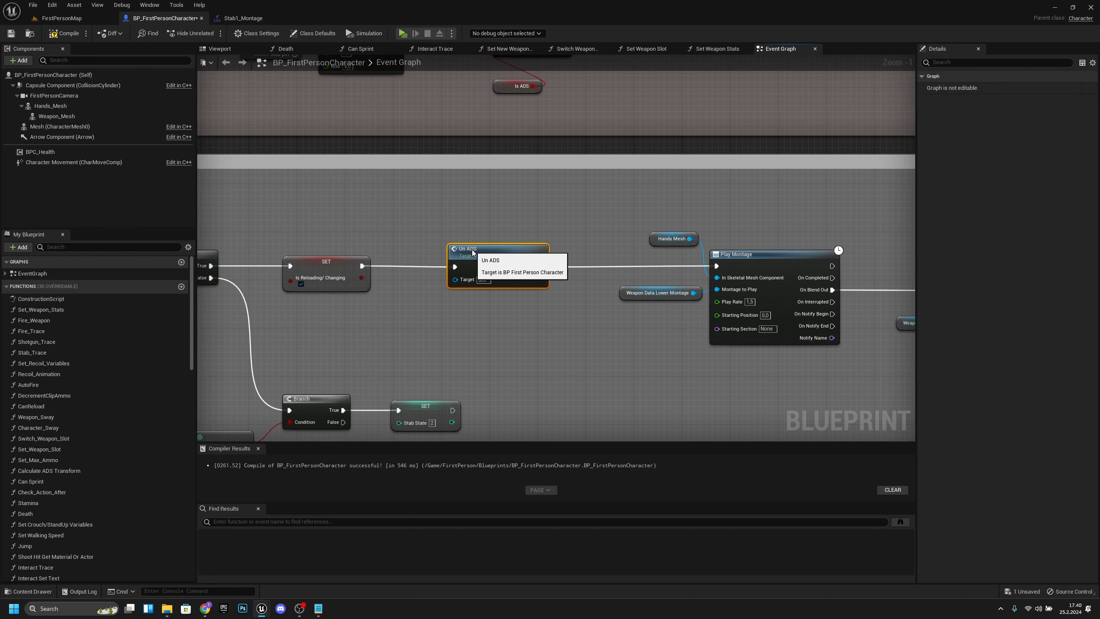
- Review the Stab chain's Play Montage, Set Skeletal Mesh Asset and Attach Component To Component nodes and their settings
right_click_drag(650, 364, 439, 282)
scroll(440, 282, "down", 3)
right_click_drag(632, 304, 554, 302)
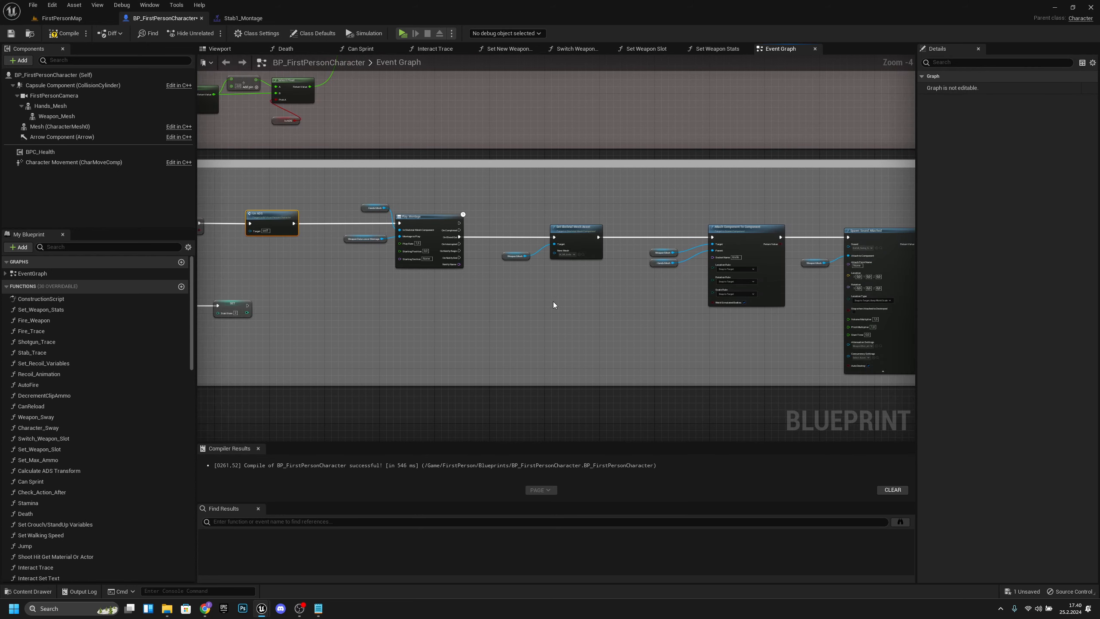
scroll(354, 228, "up", 3)
scroll(354, 227, "up", 1)
right_click_drag(463, 320, 419, 301)
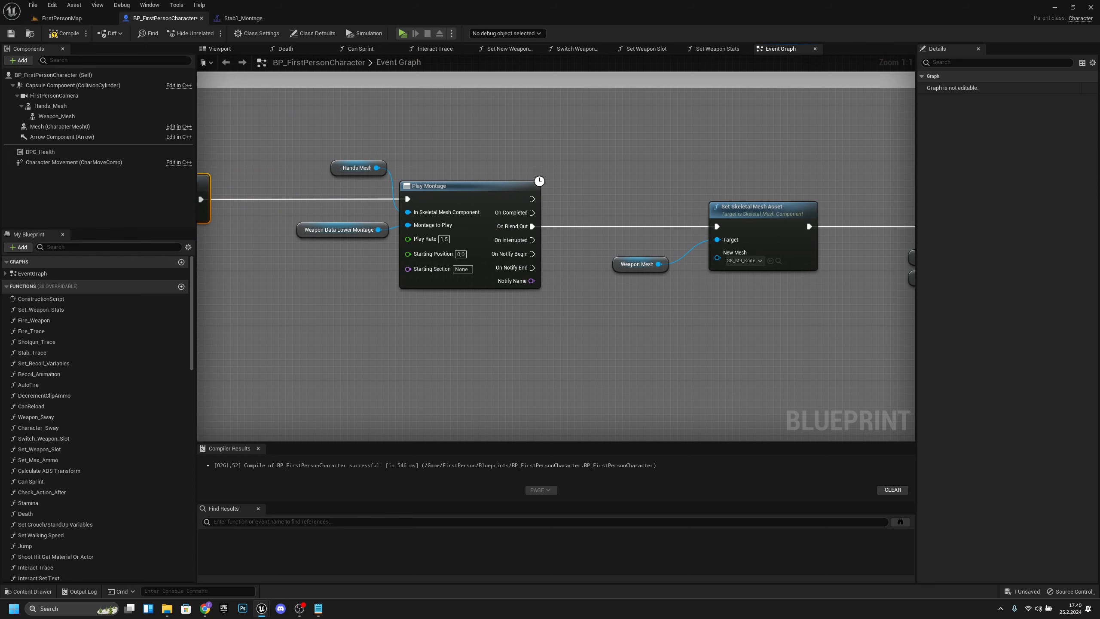
right_click_drag(829, 353, 624, 327)
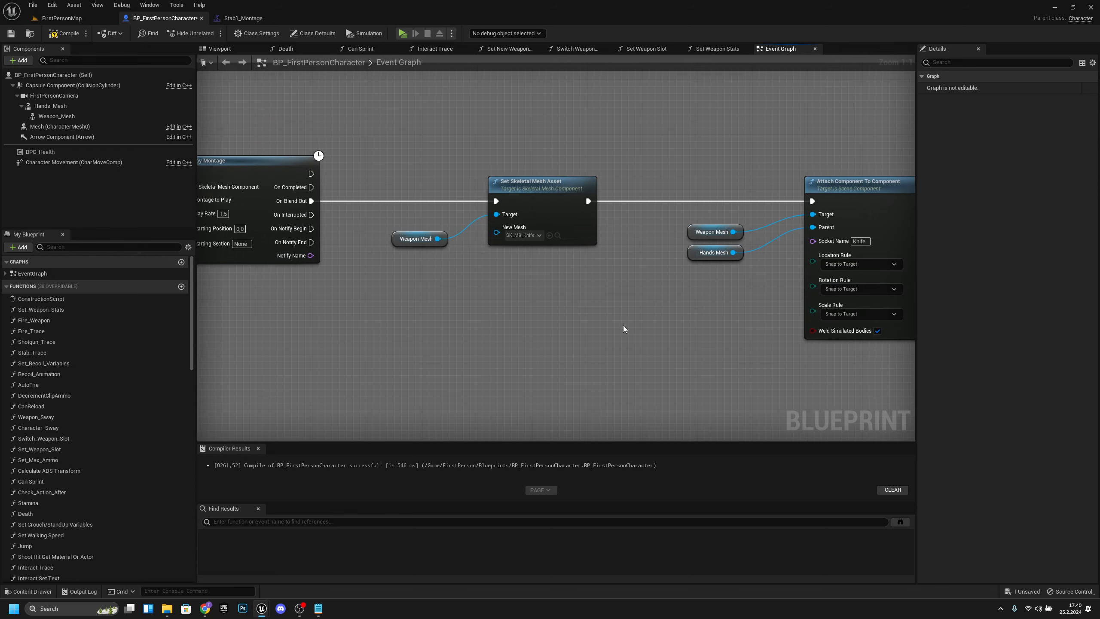
- Delete the Spawn Sound Attached node and its Weapon Mesh getter from the Stab chain
scroll(623, 327, "down", 2)
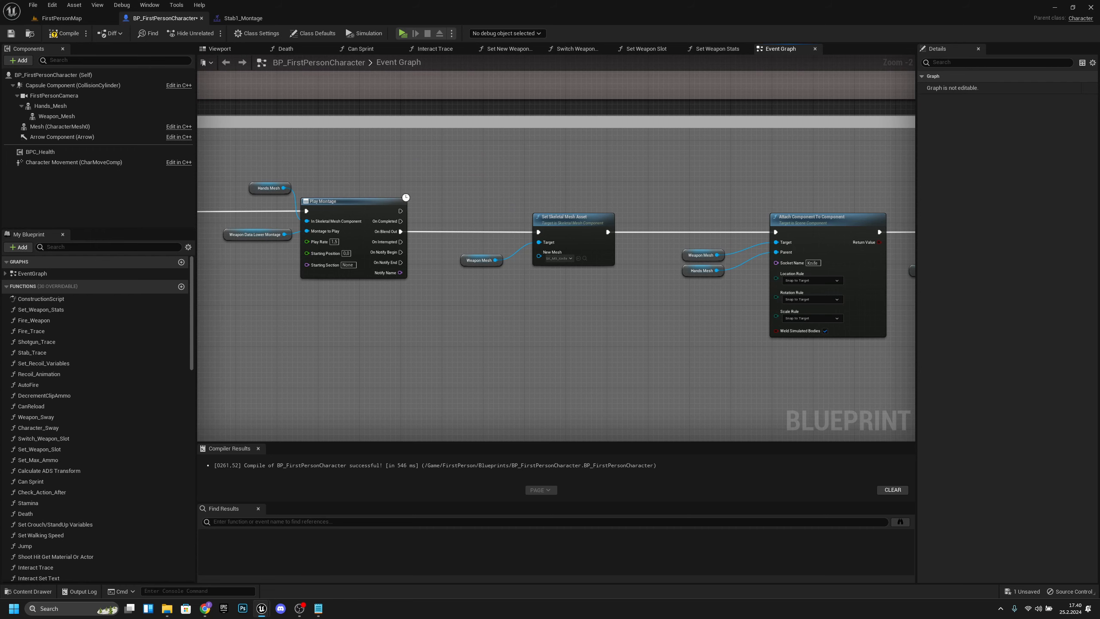
right_click_drag(789, 266, 575, 233)
scroll(575, 234, "down", 2)
right_click_drag(759, 299, 734, 281)
scroll(734, 281, "up", 2)
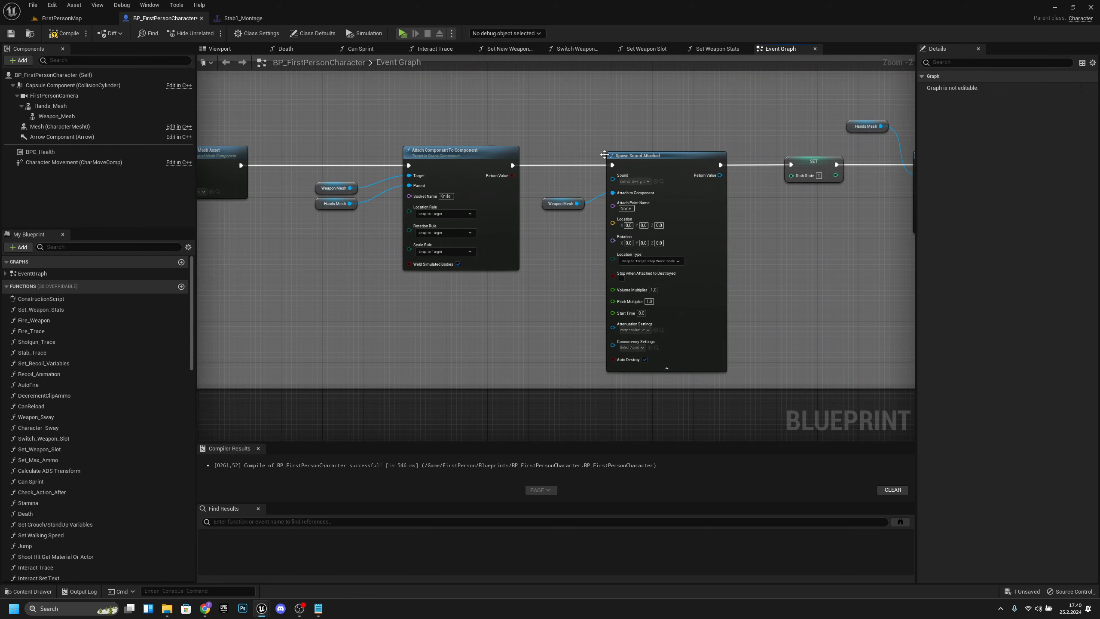
left_click(562, 207)
left_click_drag(682, 121, 575, 293)
key("Delete")
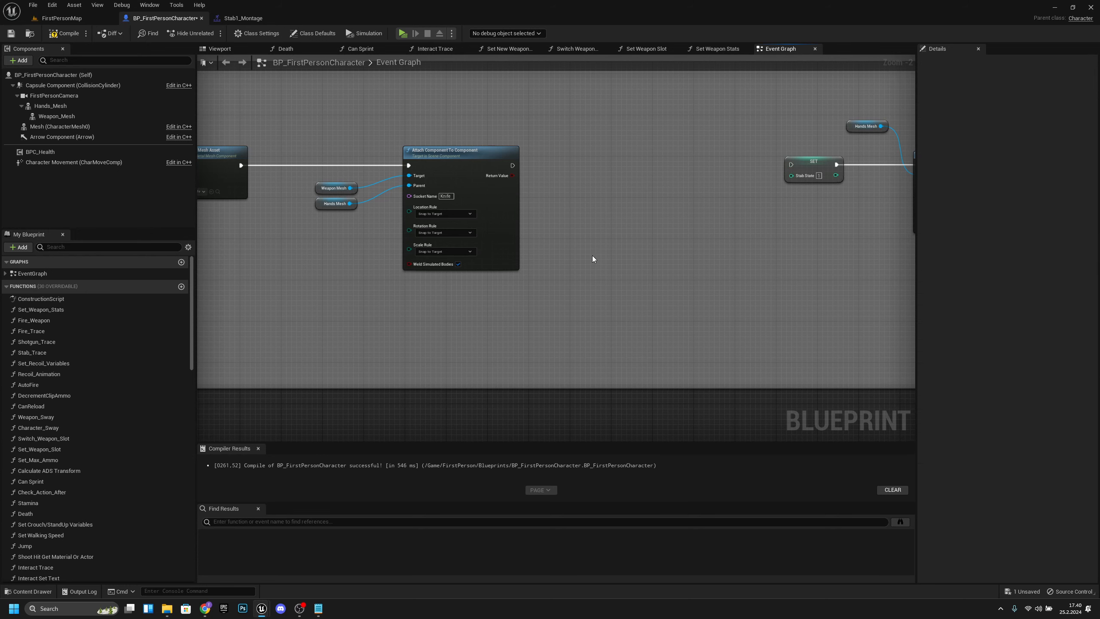
- Cut the Set Skeletal Mesh Asset and Attach Component To Component nodes with their mesh getters out of the Stab chain
right_click_drag(516, 267, 763, 275)
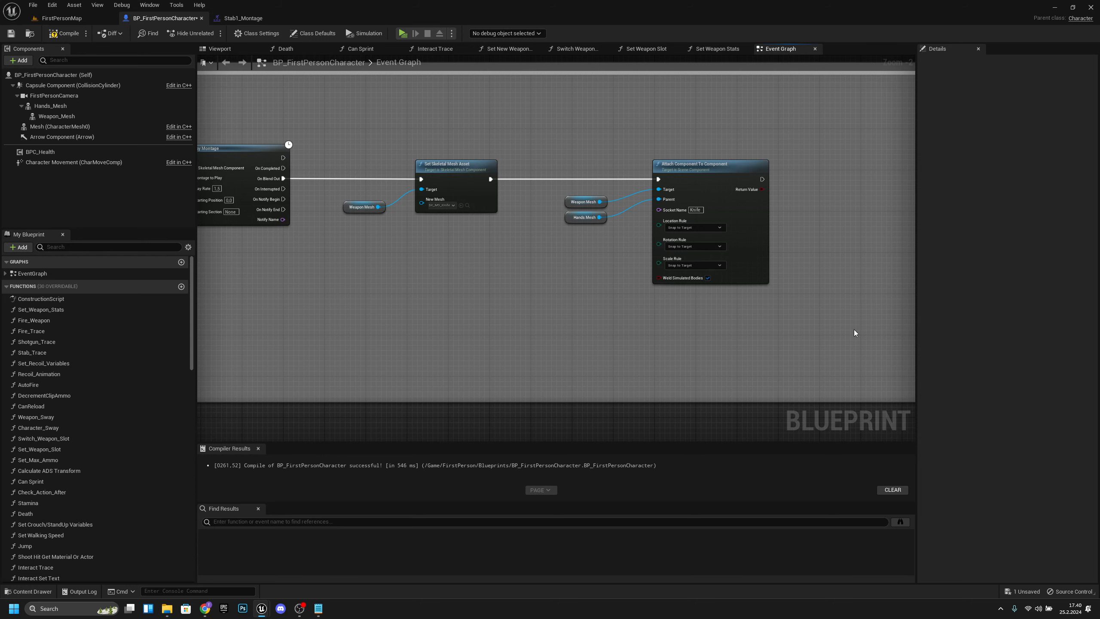
mouse_move(650, 250)
right_mouse_down()
mouse_move(518, 231)
mouse_move(339, 230)
mouse_move(634, 245)
right_mouse_up()
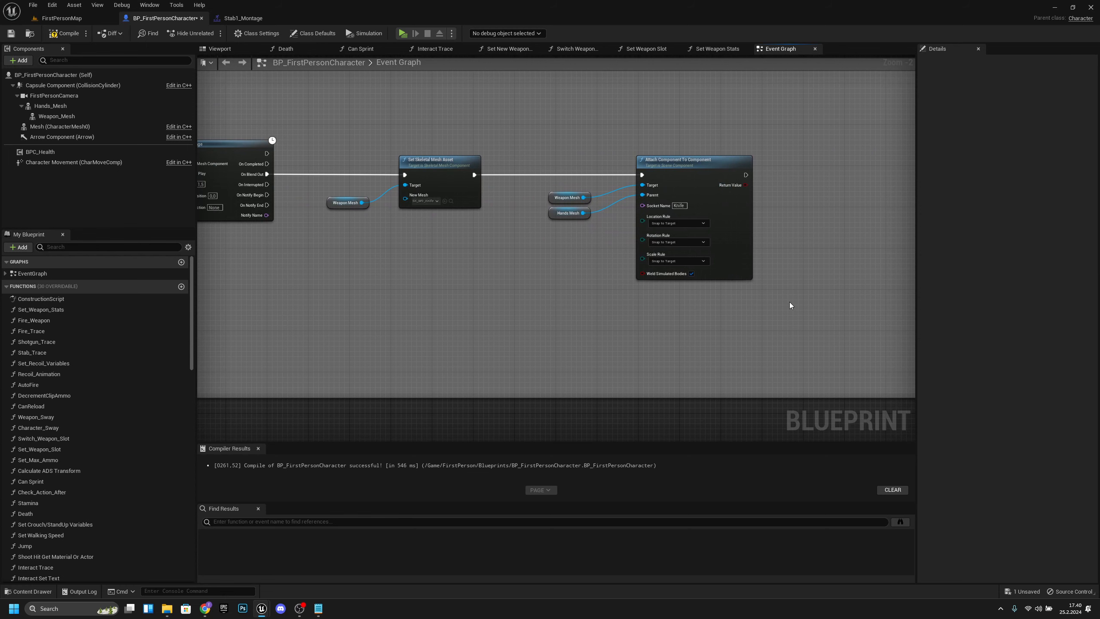
left_click_drag(356, 114, 355, 114)
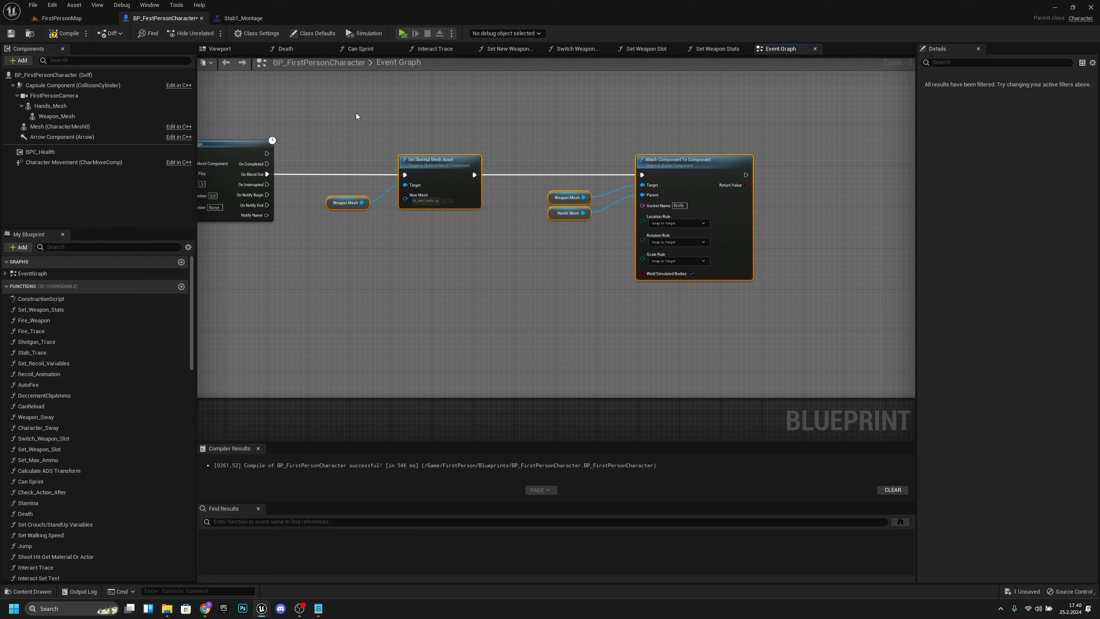
scroll(626, 217, "down", 4)
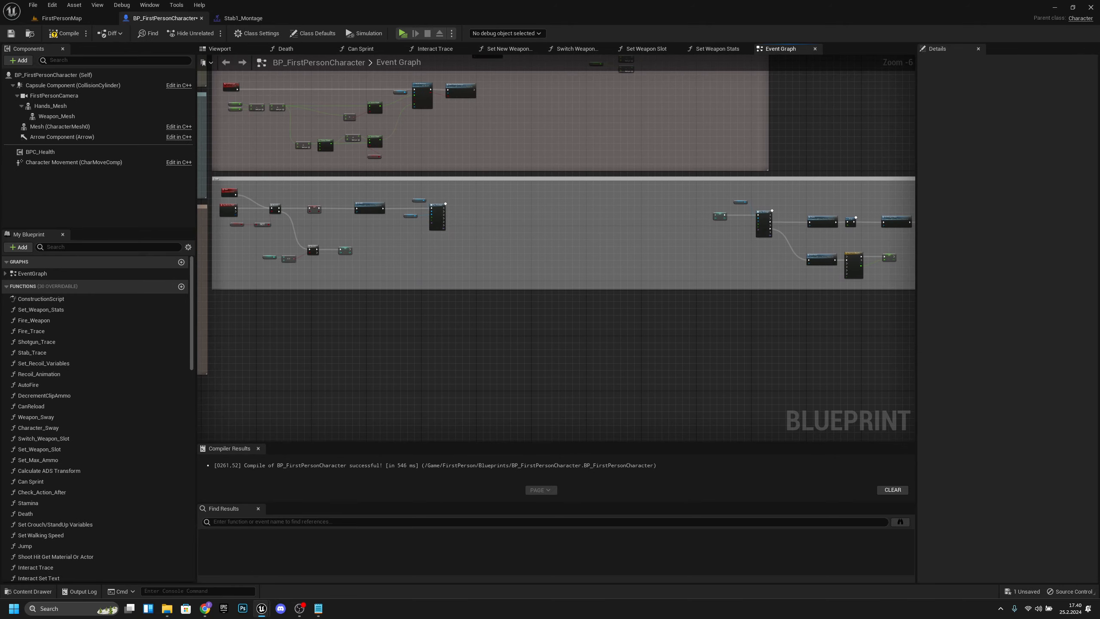
scroll(474, 254, "up", 4)
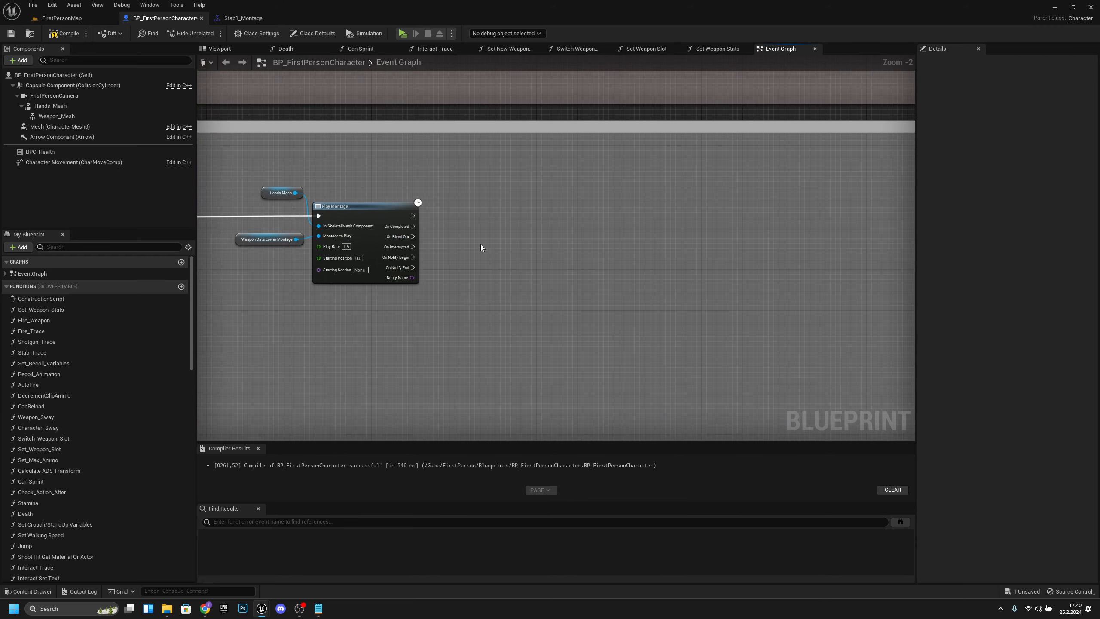
- Add a Set Visibility node for Weapon Mesh with New Visibility off and run it from the first Play Montage's On Blend Out
left_click_drag(60, 116, 531, 246)
type("set visb")
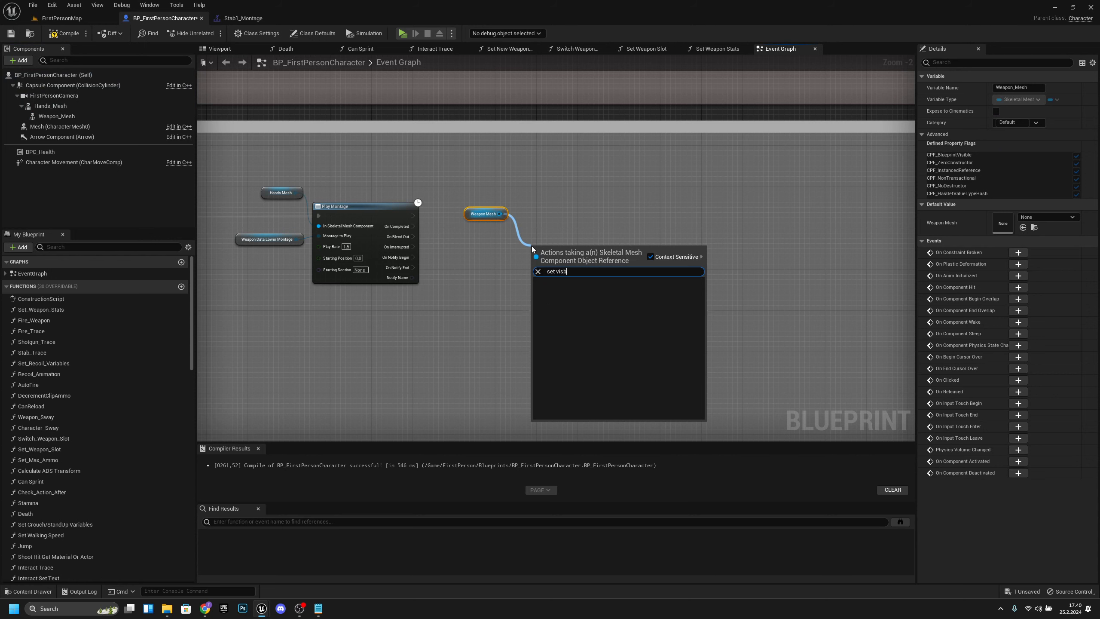
key("BackSpace")
type("ibility")
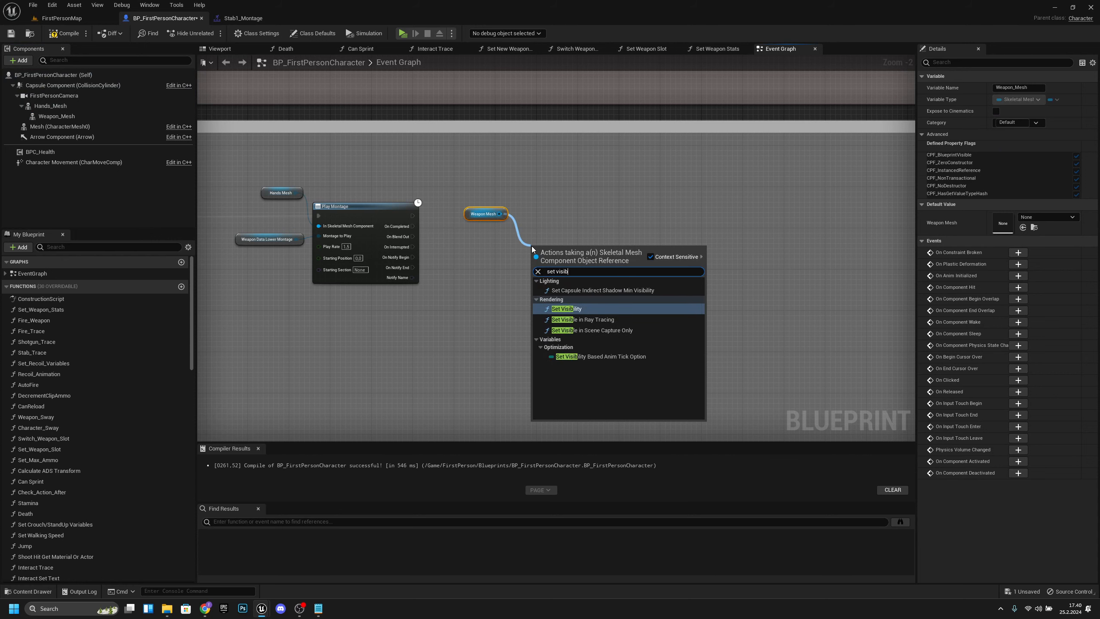
key("Return")
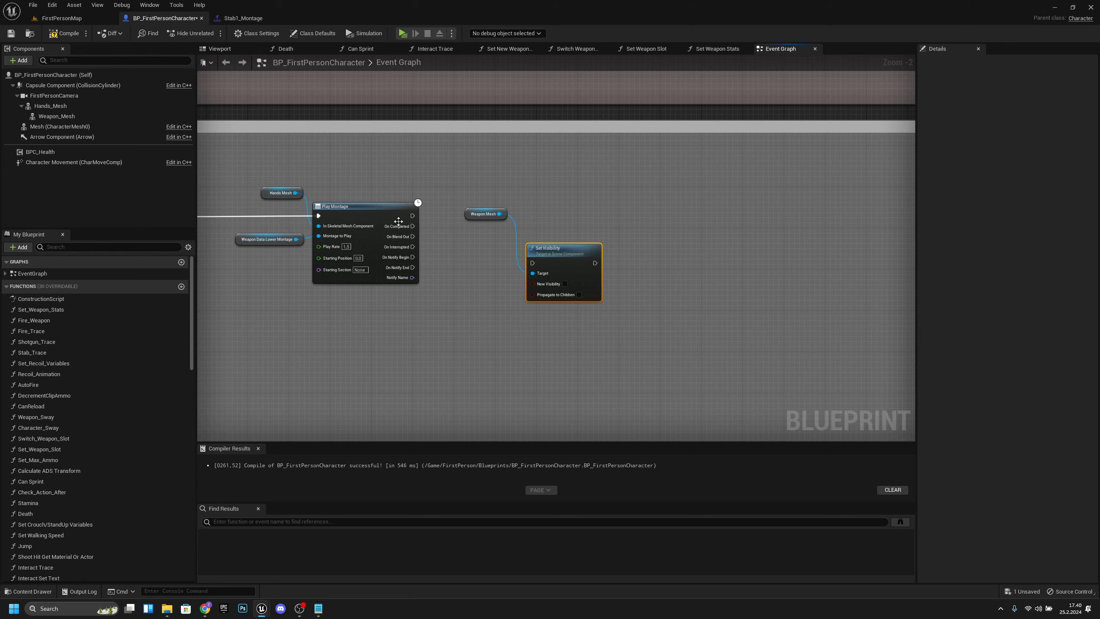
left_click_drag(412, 226, 532, 263)
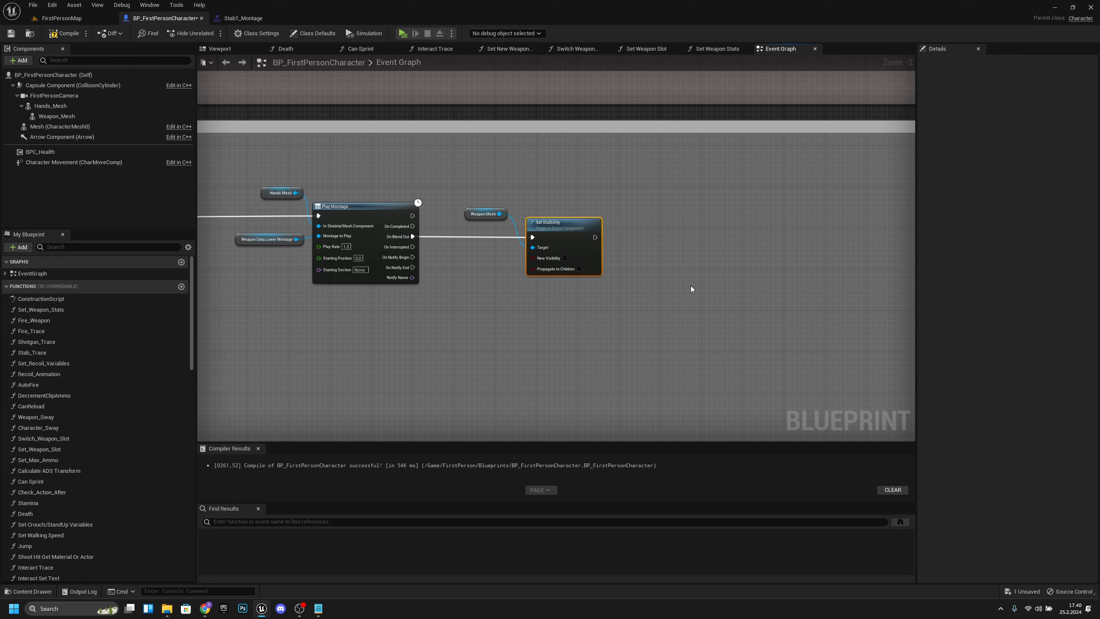
- Bring the rest of the Stab chain closer to Set Visibility and connect Set Visibility to the SET Stab State node
right_click_drag(691, 286, 515, 261)
scroll(515, 261, "down", 3)
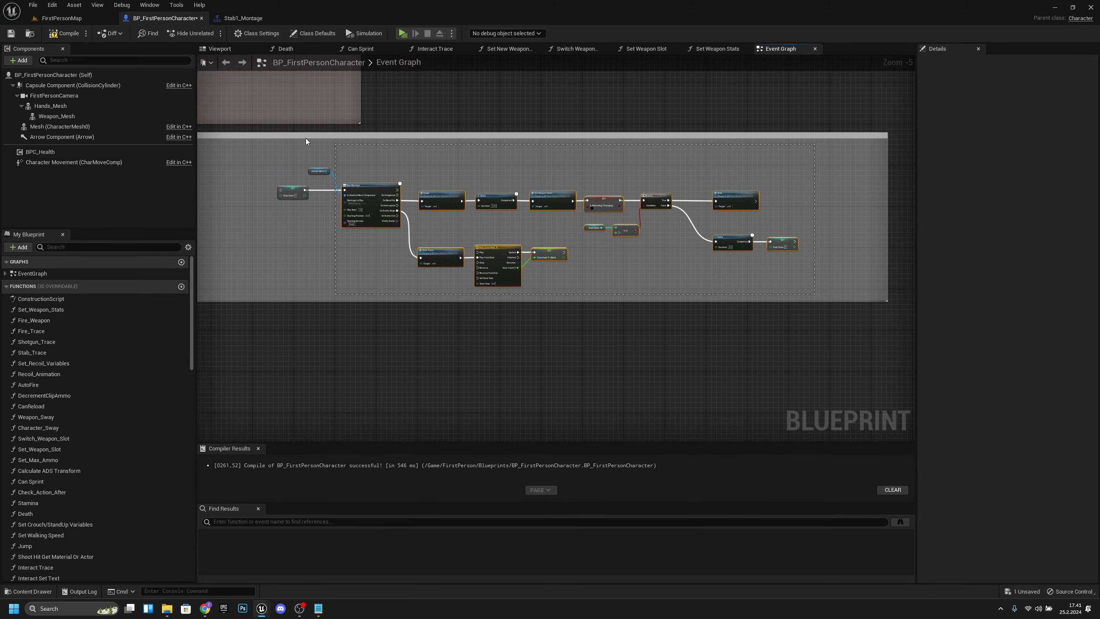
left_click(278, 146)
right_click_drag(307, 226, 655, 255)
scroll(497, 248, "up", 4)
right_click_drag(261, 221, 481, 253)
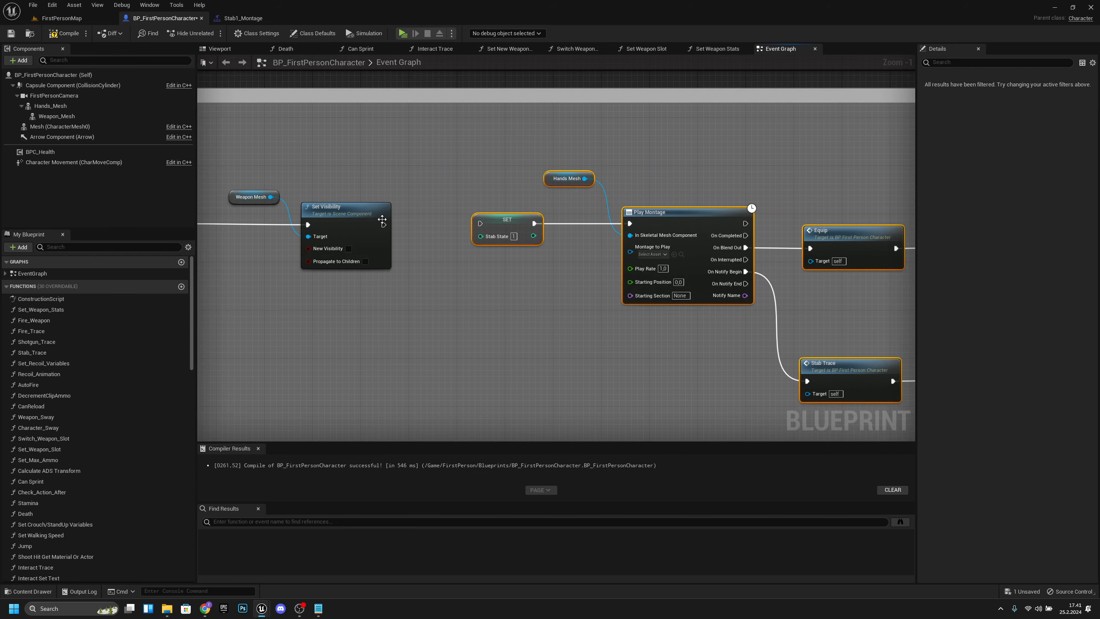
left_click_drag(383, 225, 480, 223)
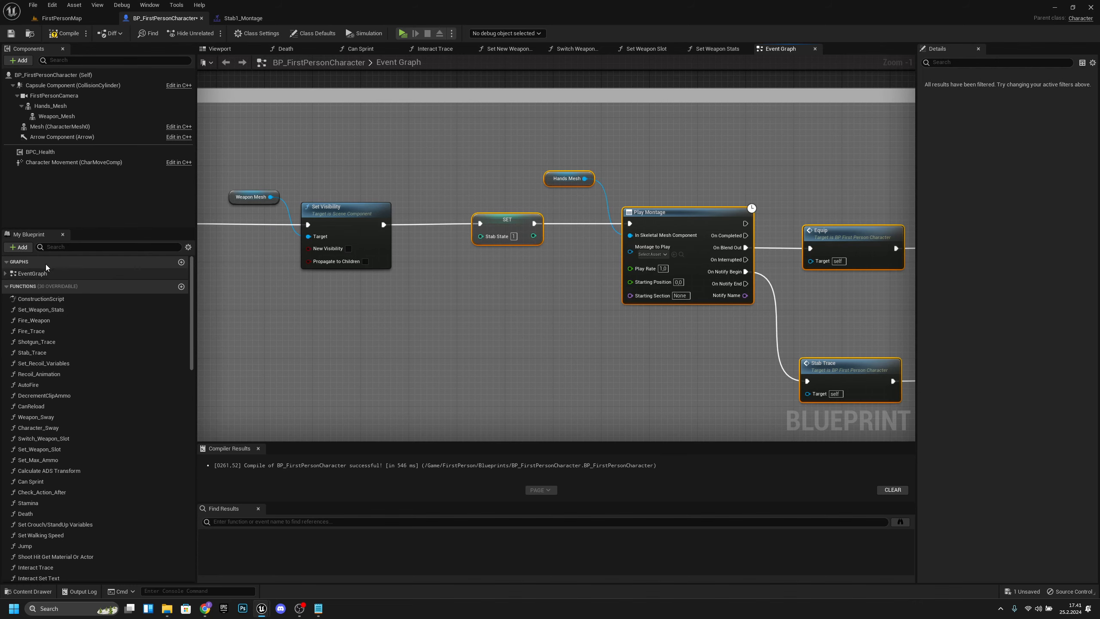
- Move the On Blend Out row, from Equip through the Branch and its follow-up nodes, higher in the Stab comment box
scroll(601, 241, "down", 4)
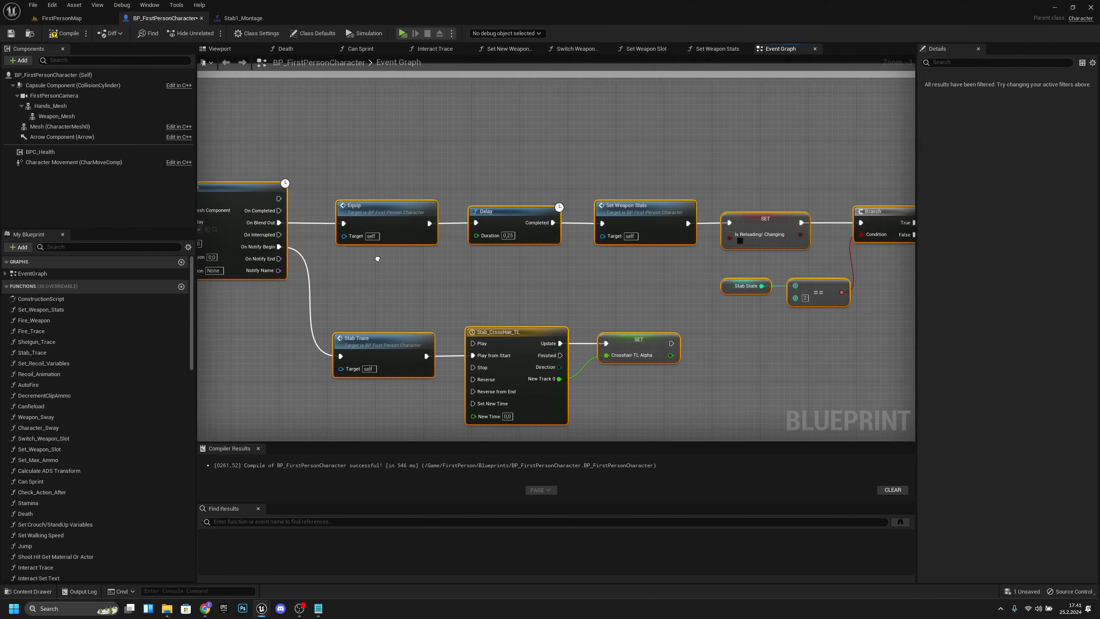
scroll(592, 282, "up", 1)
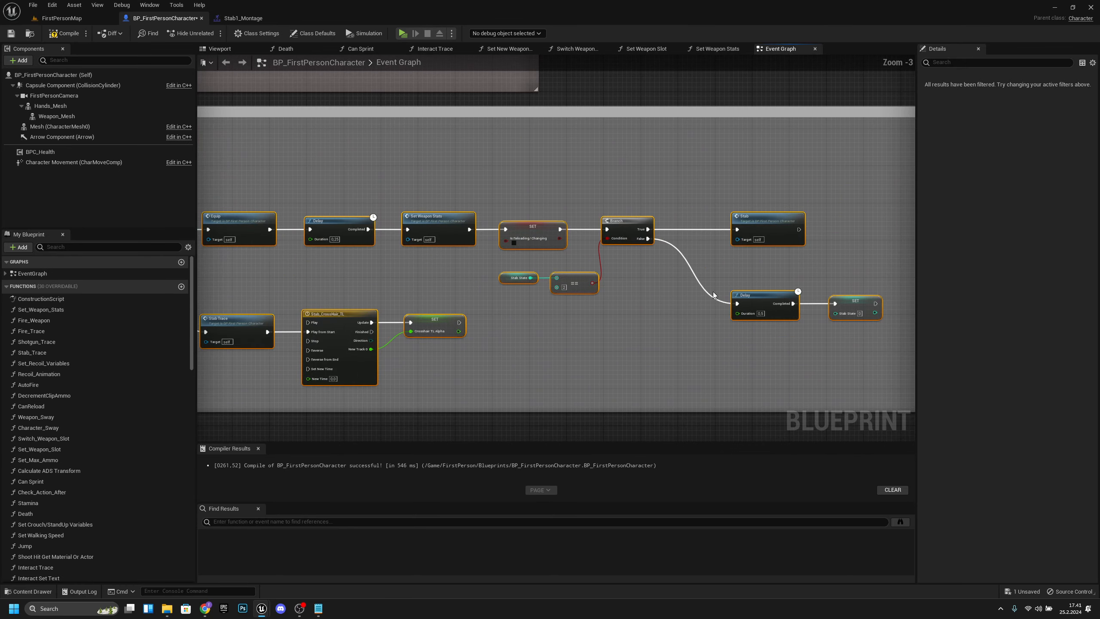
left_click_drag(894, 305, 793, 274)
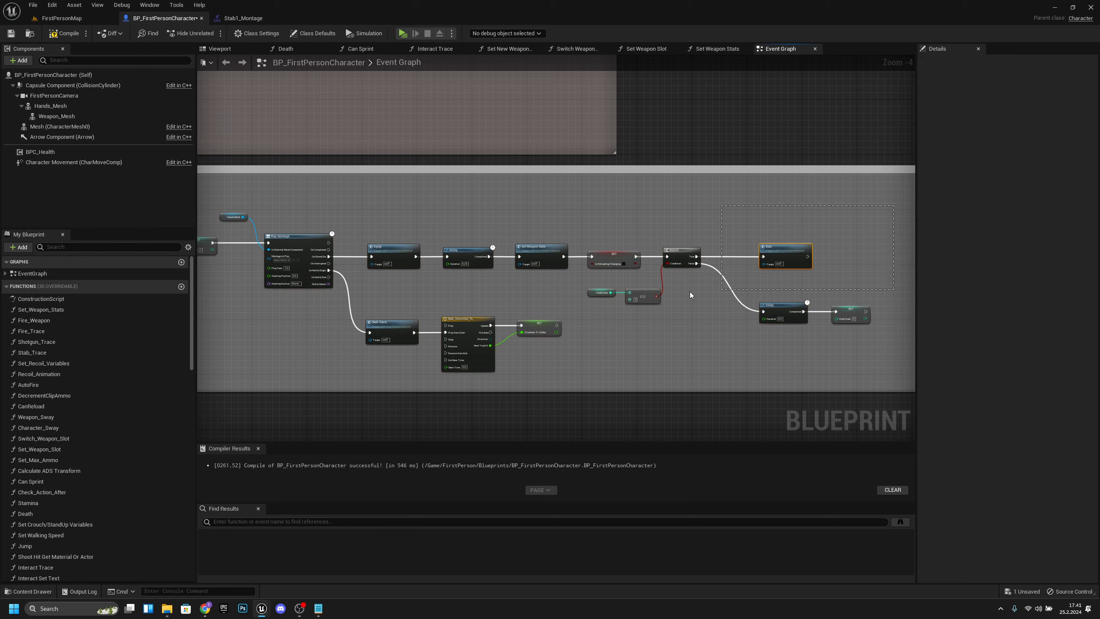
left_click_drag(690, 296, 382, 308)
left_click_drag(387, 258, 381, 202)
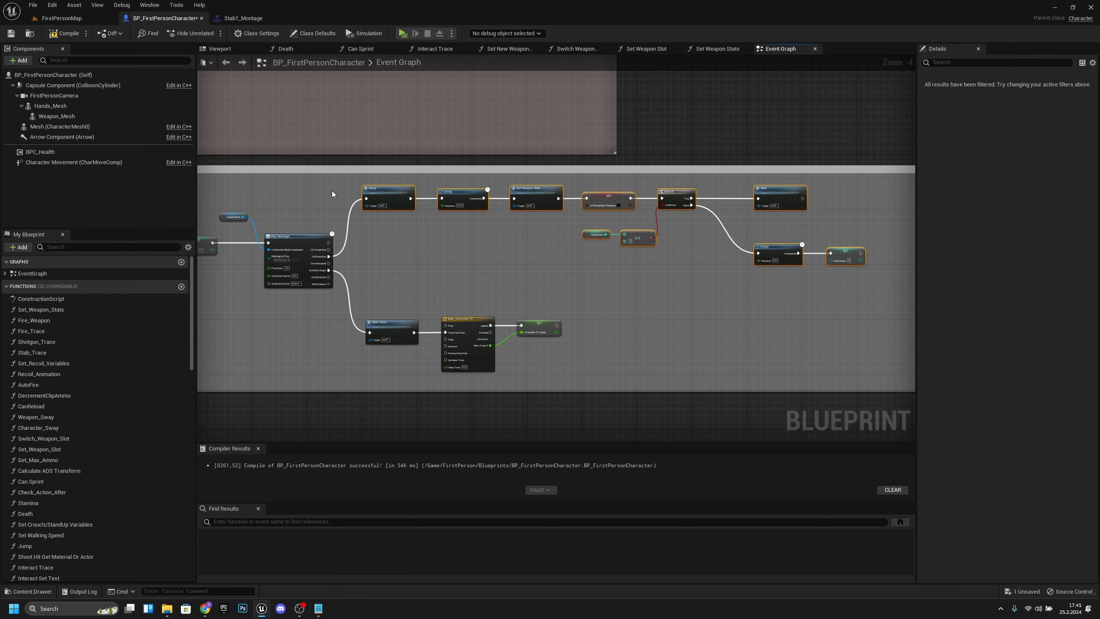
- Shift the Stab Trace, Stab_CrossHair_TL and SET Crosshair TL Alpha nodes to the right and disconnect Stab Trace from On Notify Begin
scroll(448, 275, "up", 1)
mouse_move(639, 334)
left_mouse_down()
mouse_move(385, 258)
mouse_move(542, 256)
mouse_move(656, 280)
mouse_move(652, 259)
left_mouse_up()
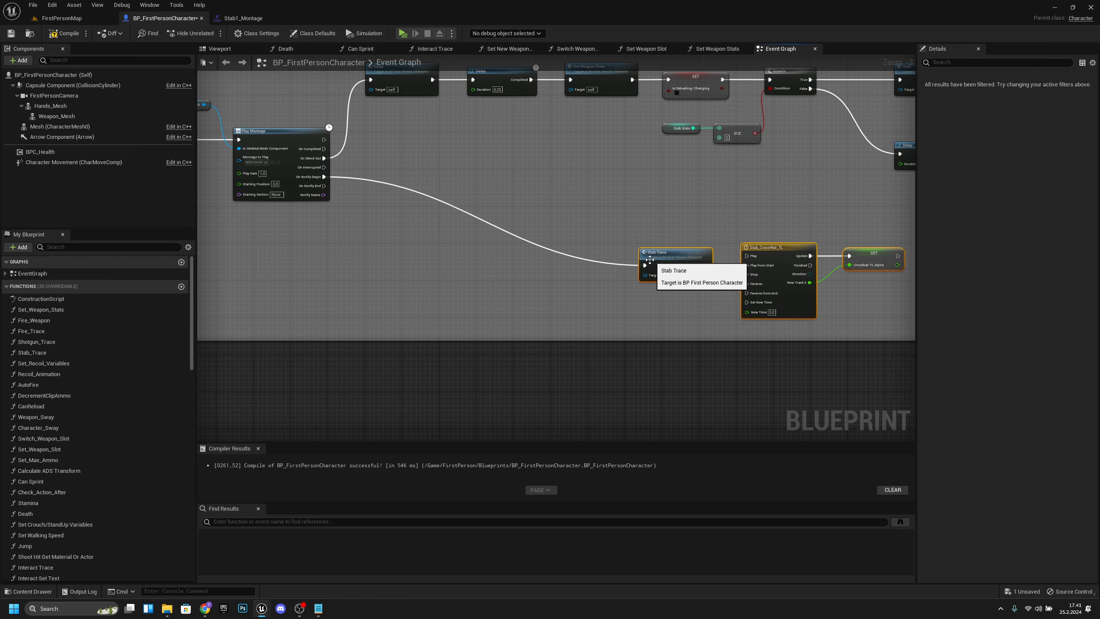
left_click(595, 263, "alt")
left_click(461, 263)
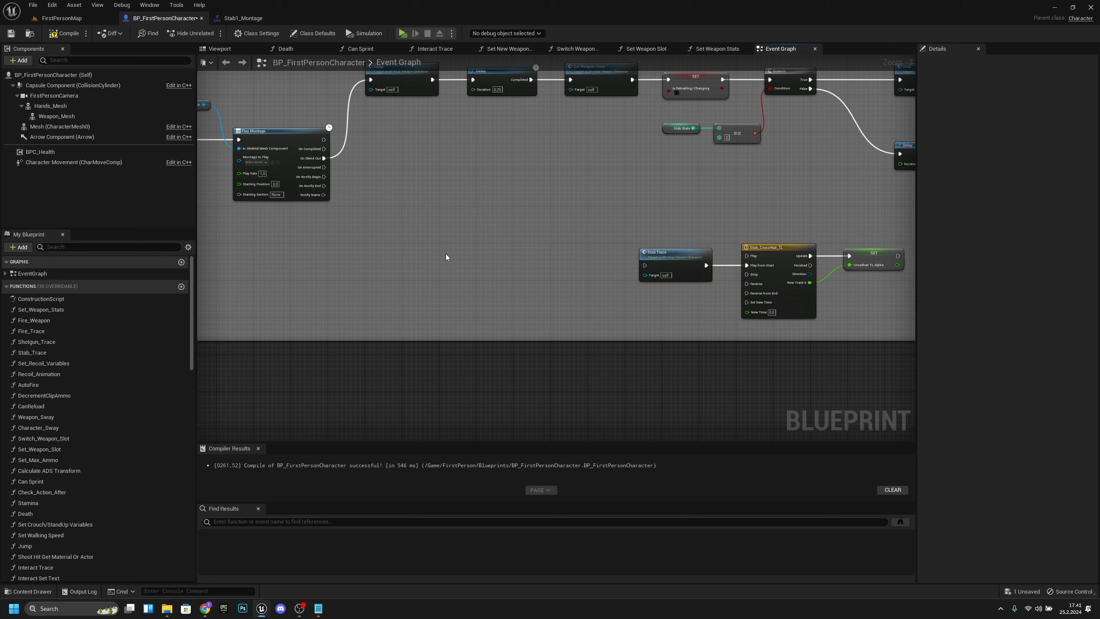
- Paste the cut skeletal mesh and attach nodes below the second Play Montage and place Set Skeletal Mesh Asset closer to Attach Component To Component
key("ctrl+v")
left_click_drag(609, 245, 531, 245)
left_click_drag(405, 274, 225, 217)
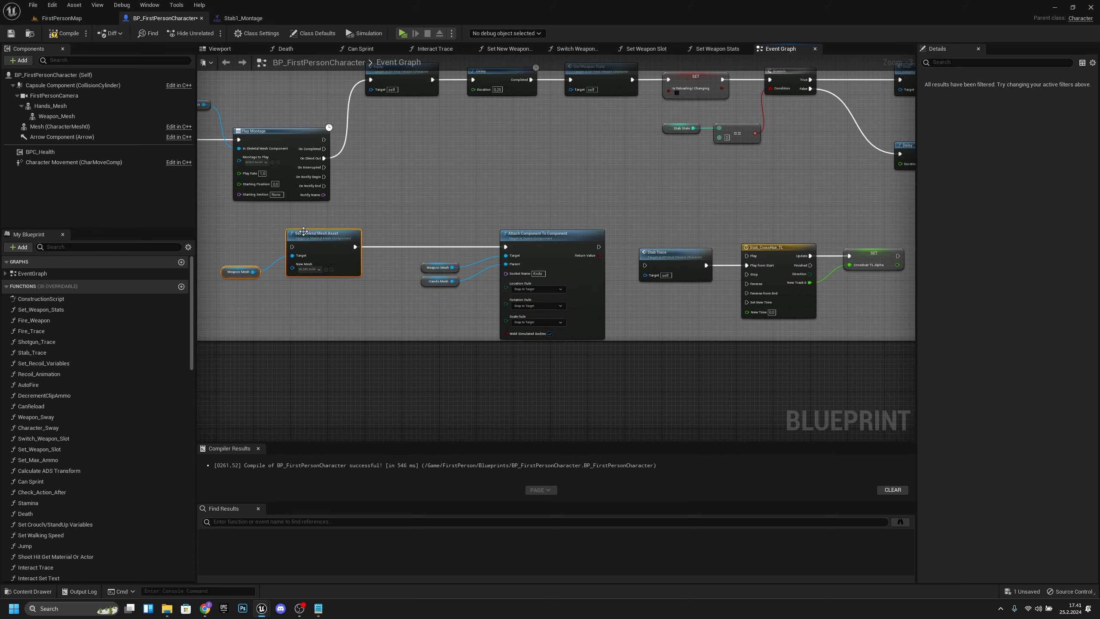
left_click_drag(304, 231, 356, 235)
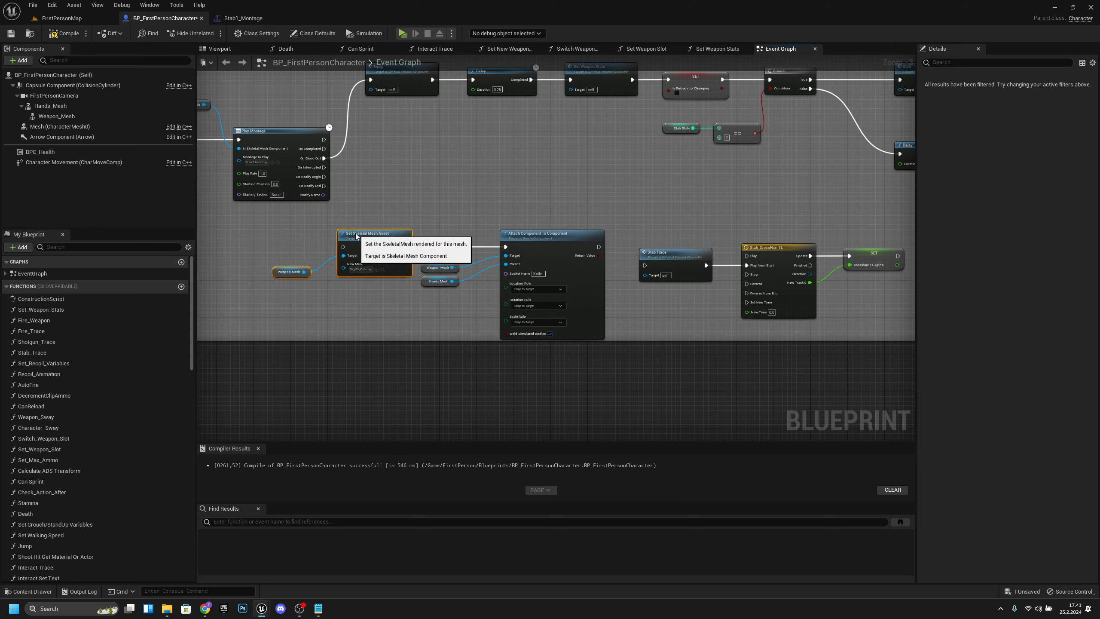
- Shift the Stab Trace group and the pasted mesh nodes to the right, leaving a gap after the second Play Montage
scroll(481, 297, "down", 1)
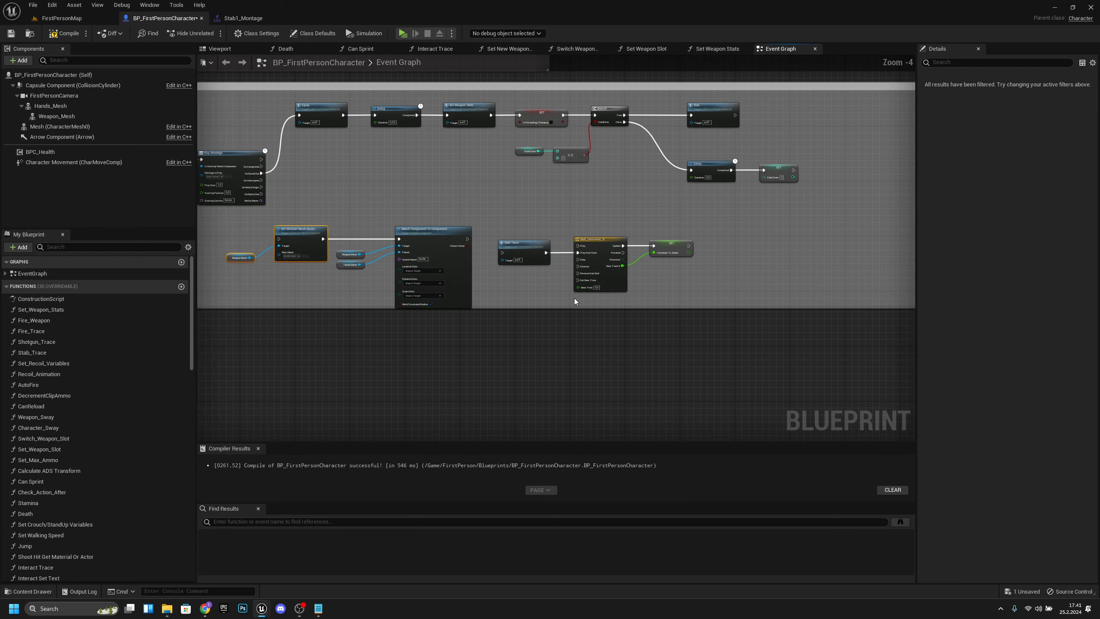
left_click_drag(541, 245, 529, 239)
key("Right")
key("Right")
key("Right")
key("Right")
key("Right")
key("Right")
key("Right")
key("Right")
key("Right")
key("Right")
key("Right")
key("Right")
key("Right")
key("Right")
key("Right")
key("Right")
key("Right")
key("Right")
key("Right")
key("Right")
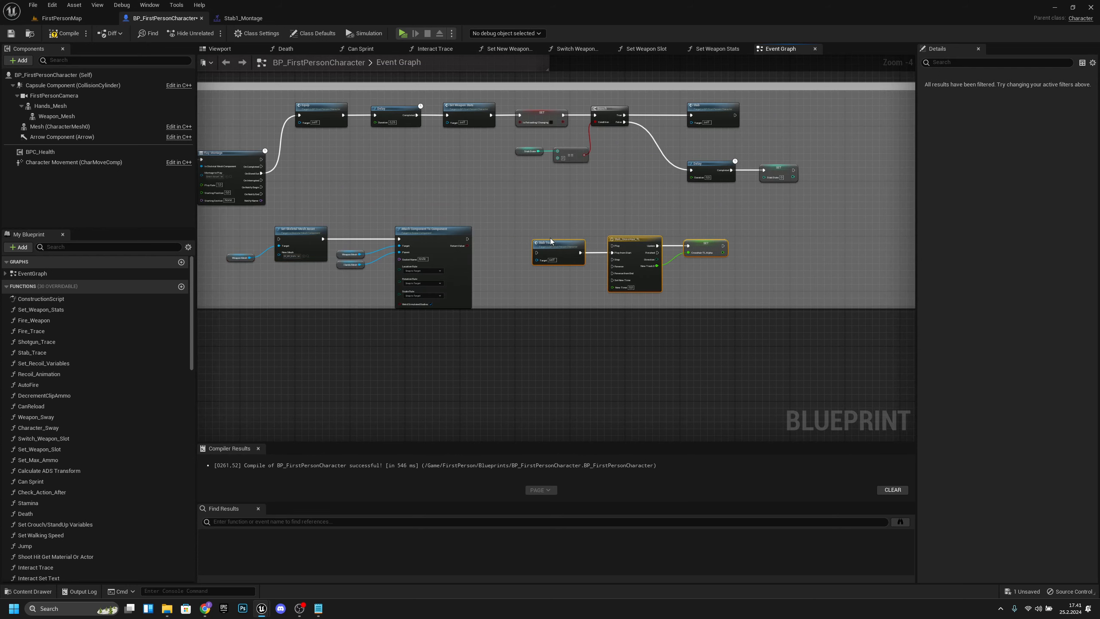
right_click_drag(512, 258, 691, 306)
left_click_drag(686, 321, 582, 253)
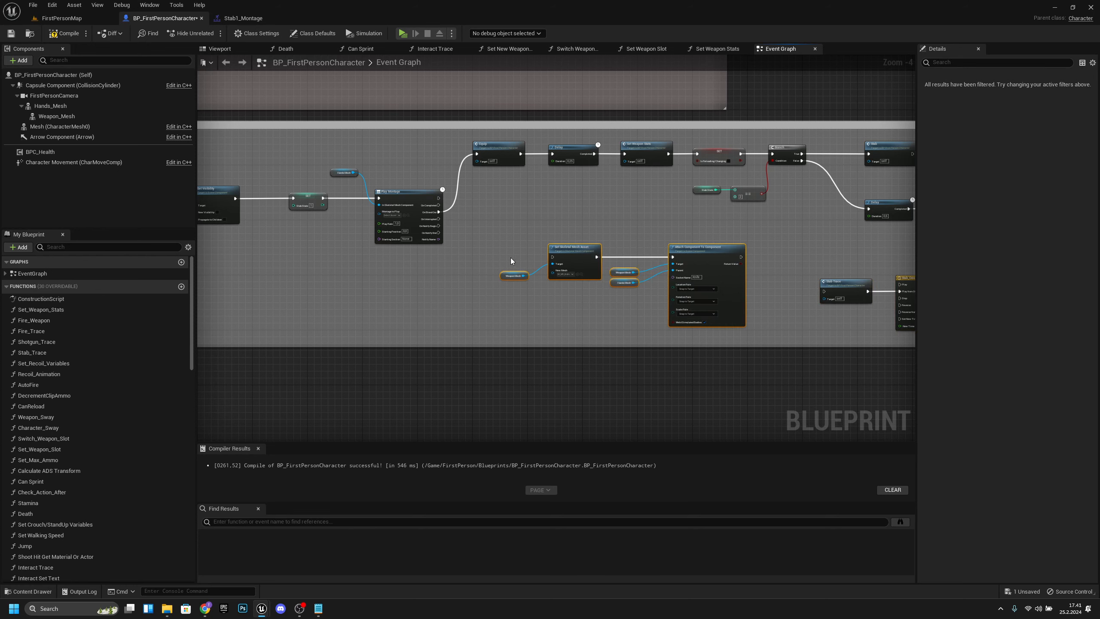
scroll(487, 251, "up", 2)
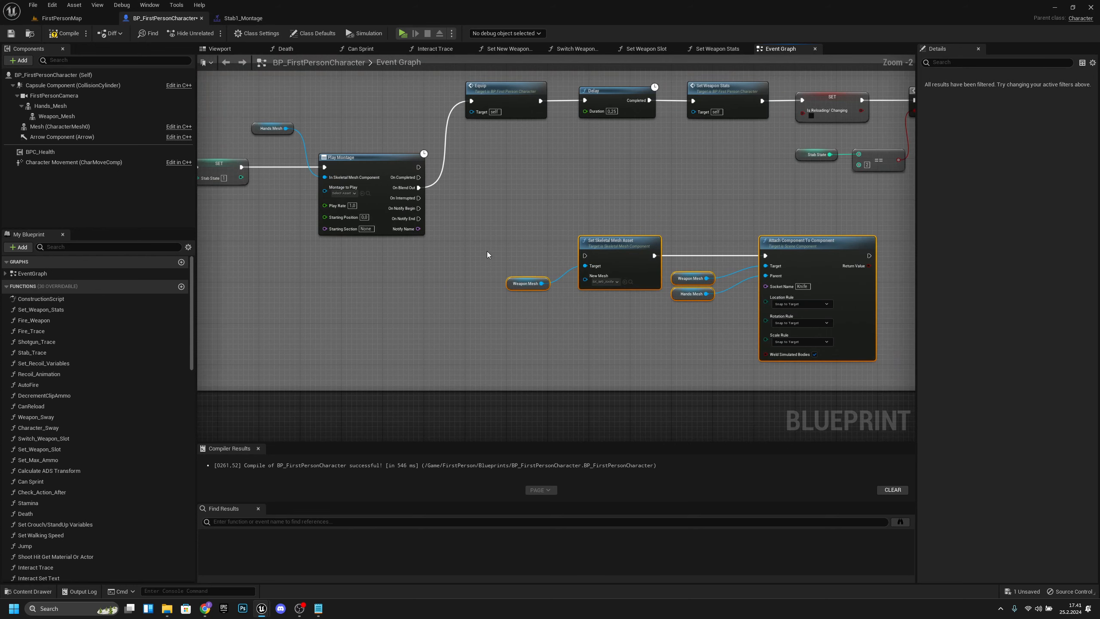
- Insert a Weapon Mesh Set Visibility node with New Visibility on between On Notify Begin and Set Skeletal Mesh Asset
left_click(472, 234)
left_click_drag(533, 290, 478, 256)
type("s")
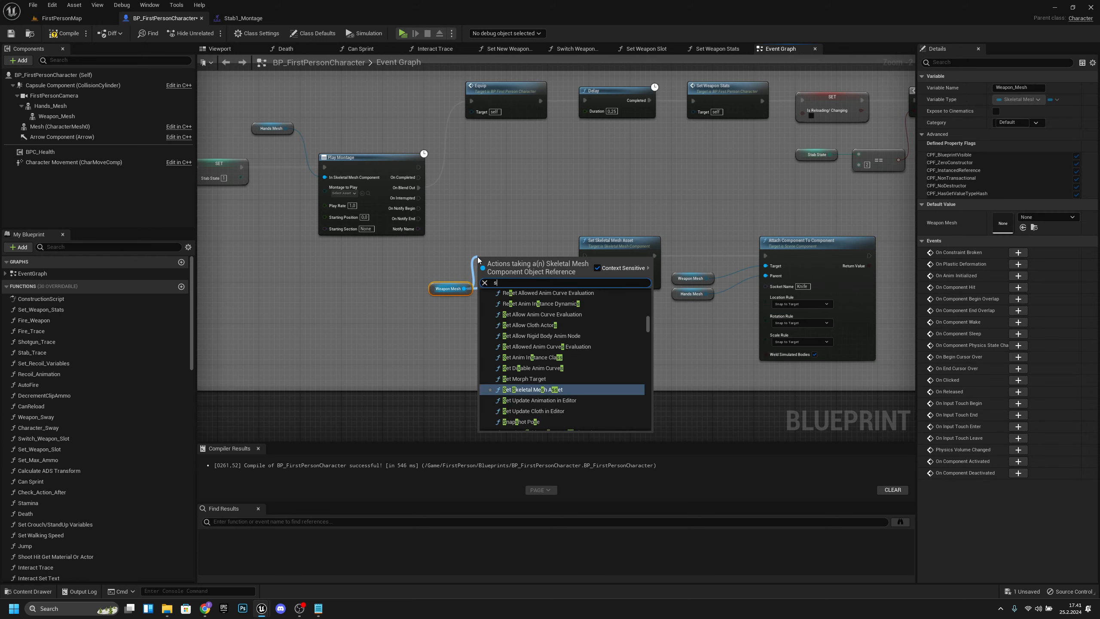
type("et visi")
key("Return")
left_click_drag(515, 264, 515, 238)
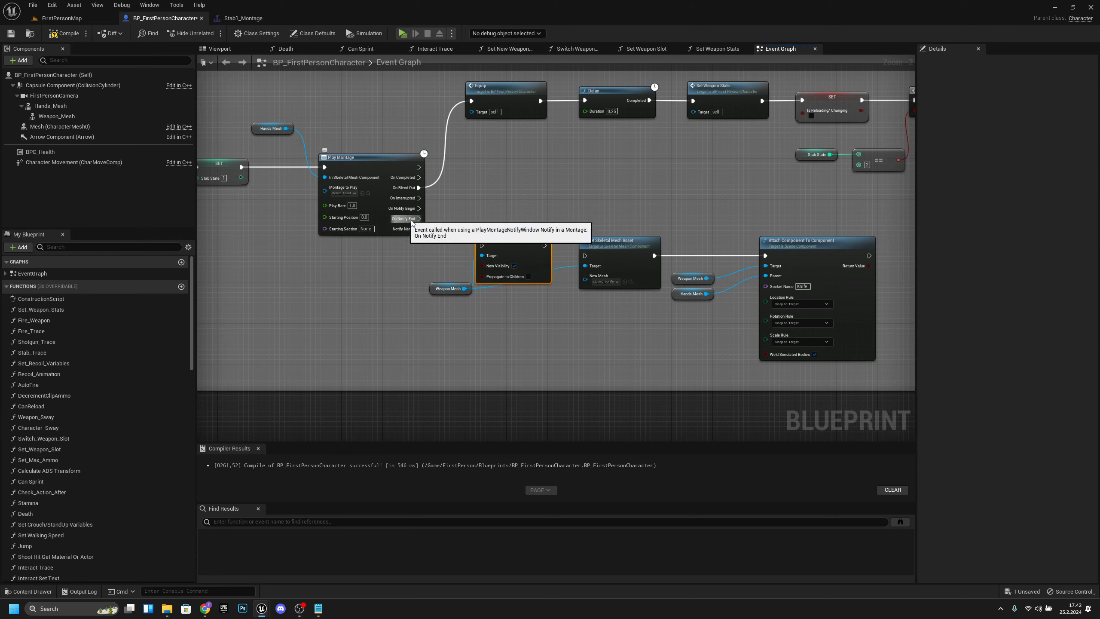
mouse_move(419, 208)
left_mouse_down()
mouse_move(482, 245)
mouse_move(585, 256)
left_mouse_up()
- Feed Set Skeletal Mesh Asset's target from the shared Weapon Mesh getter through a reroute point and straighten the On Notify Begin row
left_click_drag(432, 293, 413, 313)
double_click(560, 271)
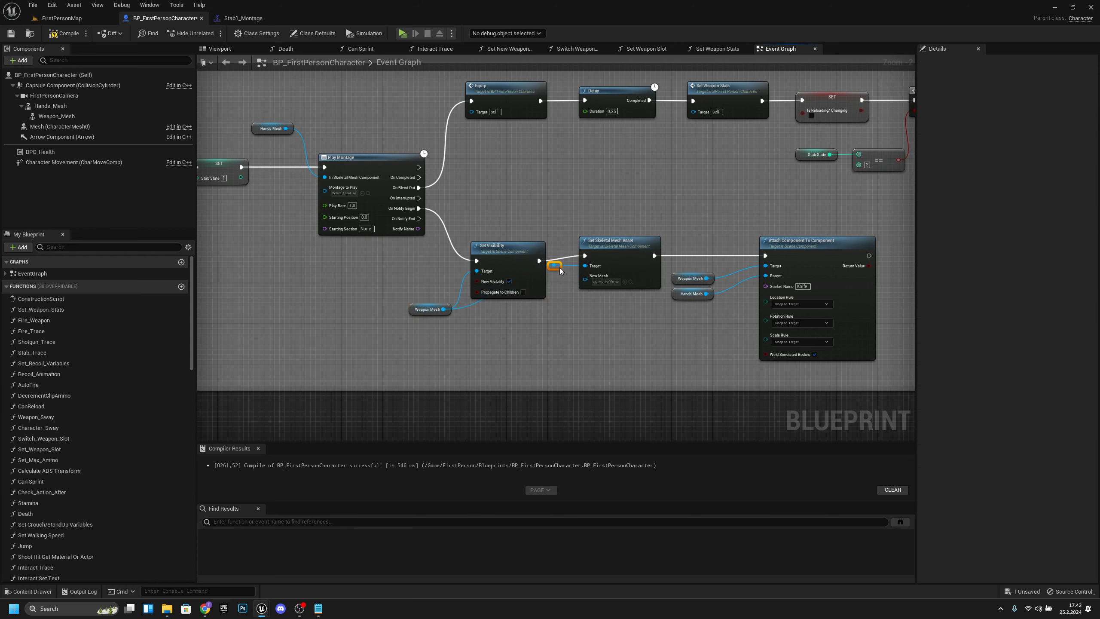
left_click_drag(560, 316, 539, 312)
left_click_drag(378, 312, 377, 312)
key("q")
right_click_drag(646, 342, 437, 304)
scroll(437, 304, "down", 1)
left_click_drag(666, 191, 434, 312)
key("q")
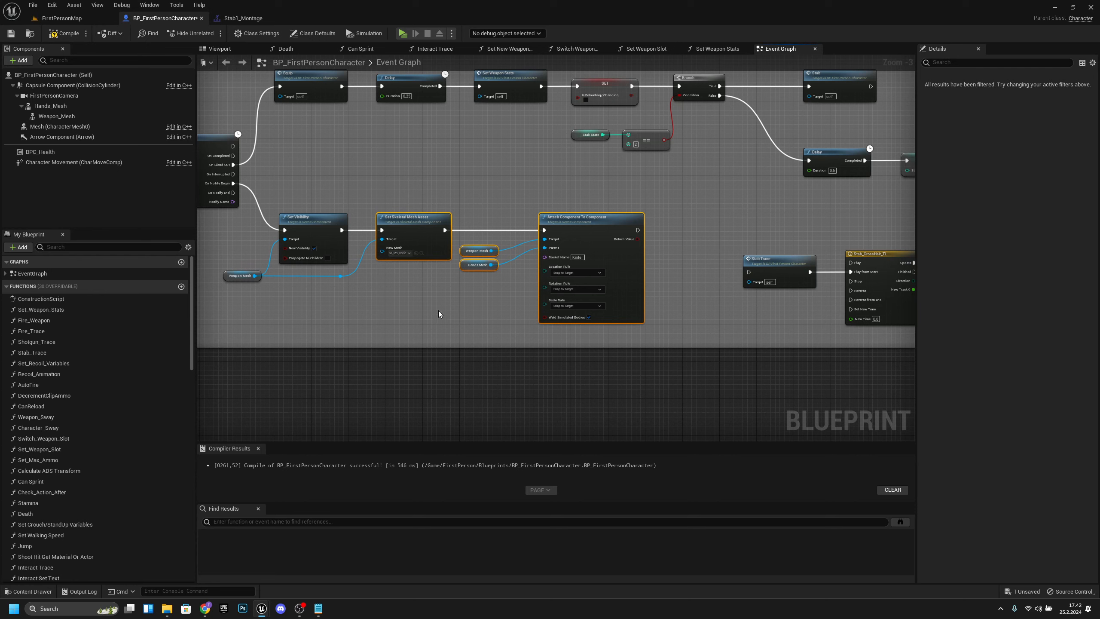
- Align the Stab Trace group with the mesh nodes and connect Attach Component To Component to Stab Trace
left_click(703, 256)
right_click_drag(703, 256, 511, 255)
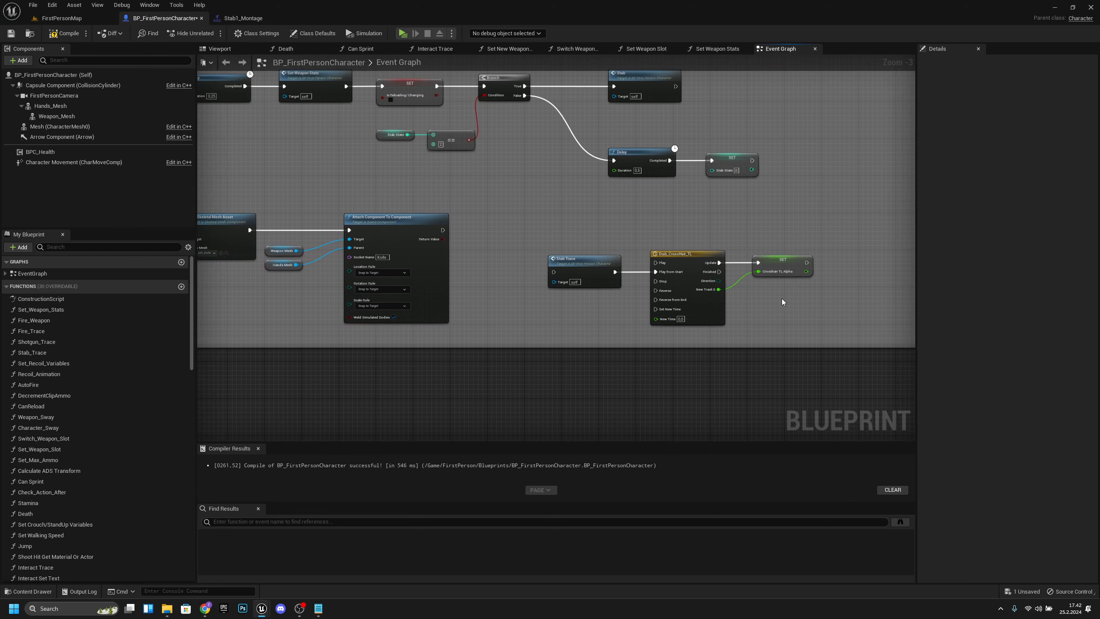
mouse_move(783, 299)
left_mouse_down()
mouse_move(600, 264)
mouse_move(523, 228)
mouse_move(557, 228)
mouse_move(525, 228)
left_mouse_up()
left_click(538, 228)
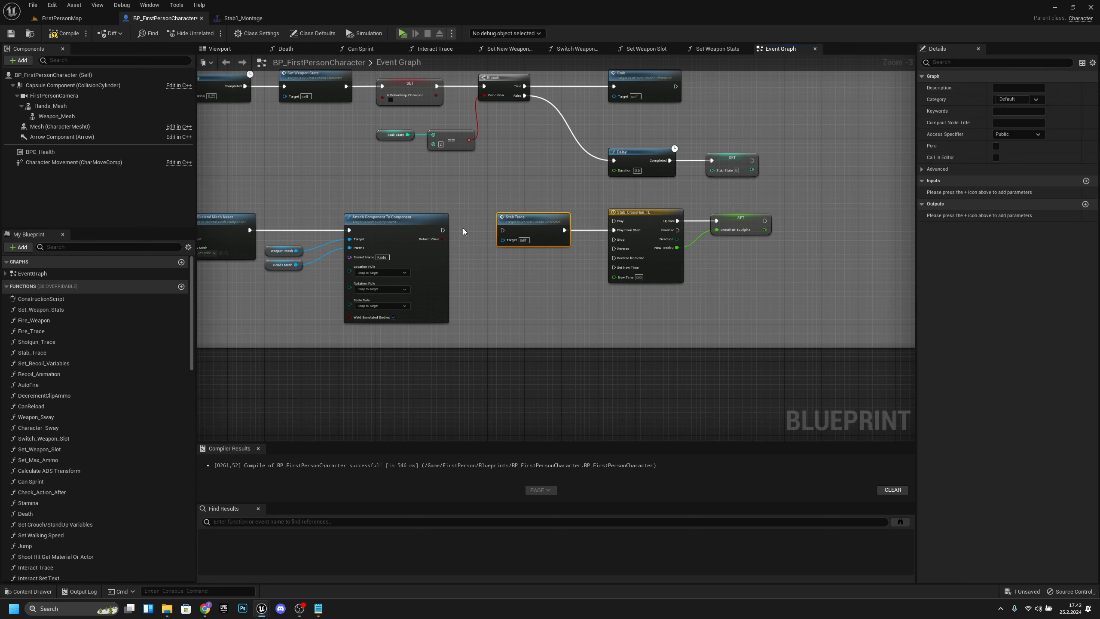
left_click_drag(443, 230, 502, 232)
right_click_drag(614, 196, 594, 230)
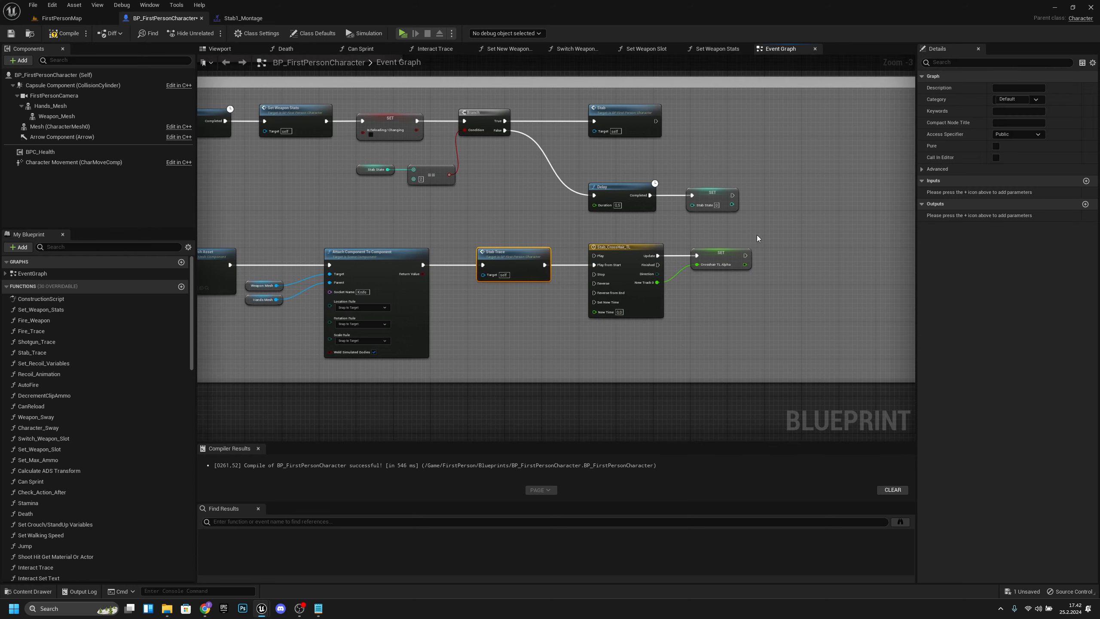
- Move the Branch's False-path Delay and SET Stab State nodes closer beneath the Stab call
left_click_drag(757, 235, 604, 190)
left_click(515, 228)
right_click_drag(525, 233, 696, 246)
scroll(693, 247, "down", 2)
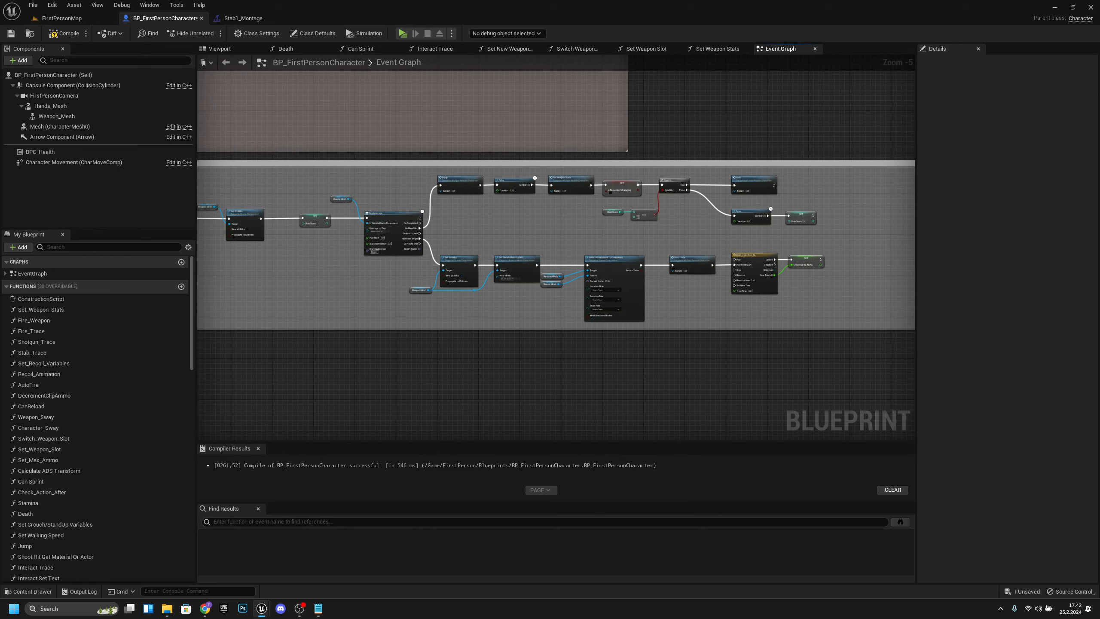
- Review the On Notify Begin knife nodes through Stab Trace, and compile and save the character blueprint
scroll(619, 274, "up", 5)
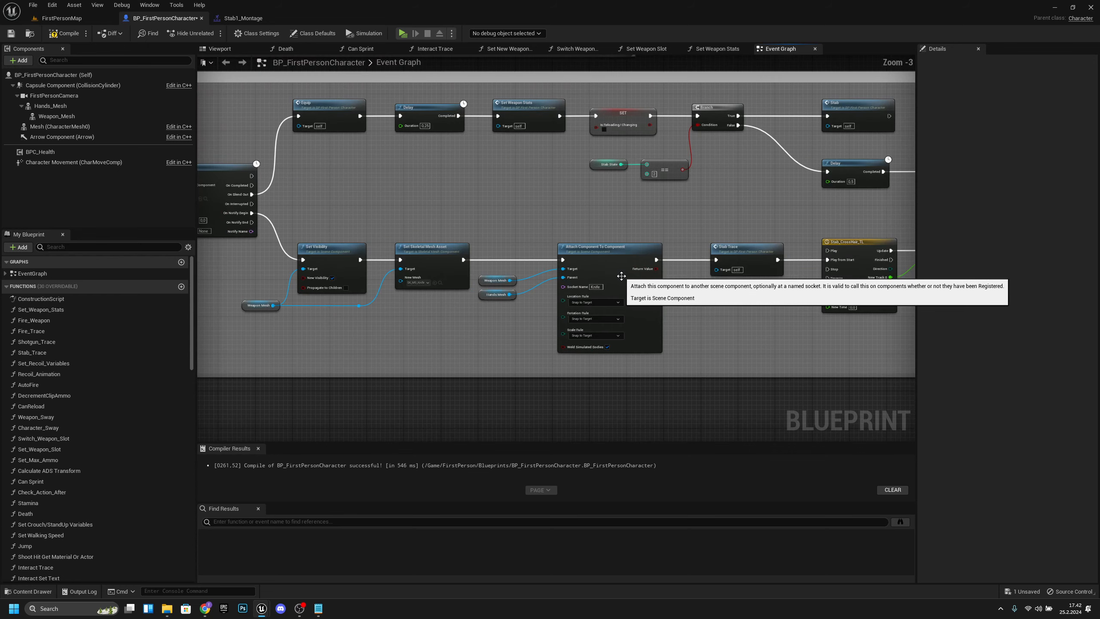
right_click_drag(508, 285, 544, 282)
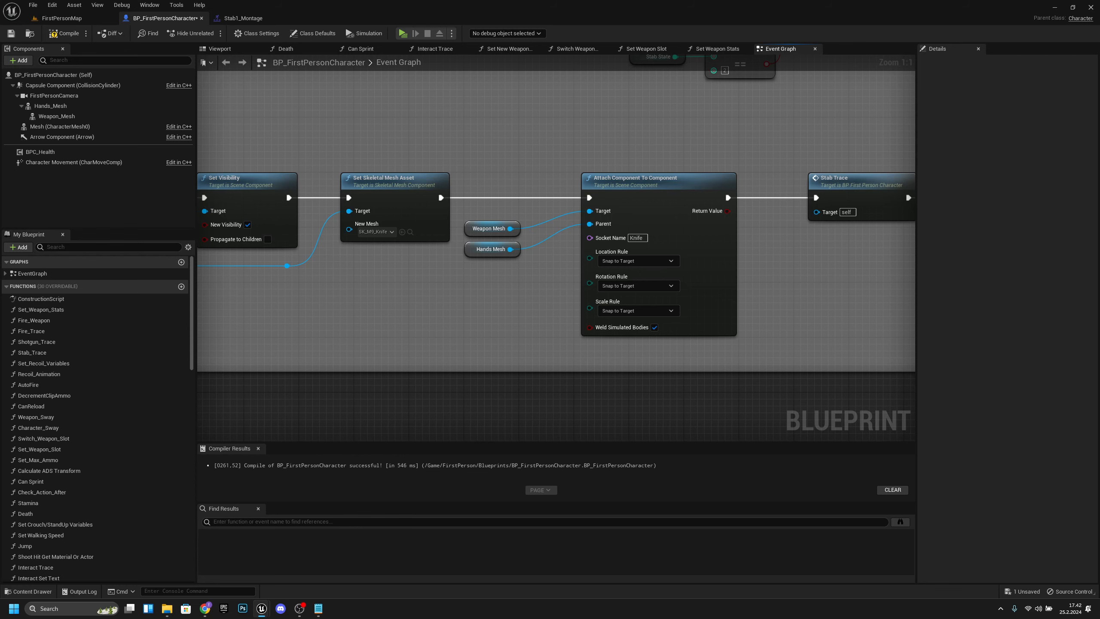
right_click_drag(708, 222, 660, 202)
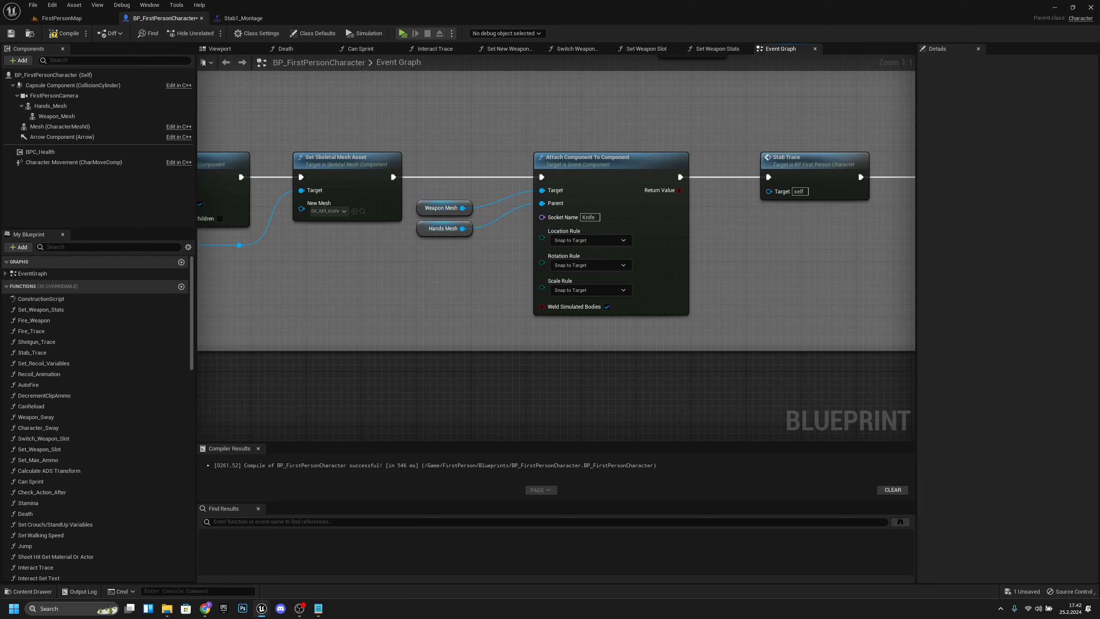
right_click_drag(529, 266, 571, 285)
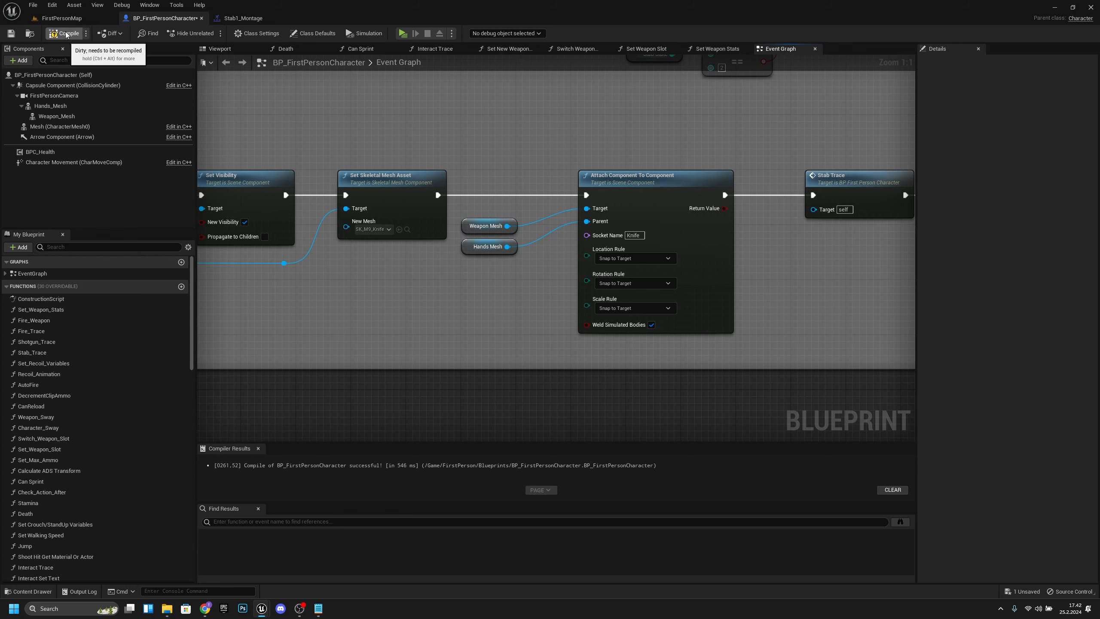
key("ctrl+s")
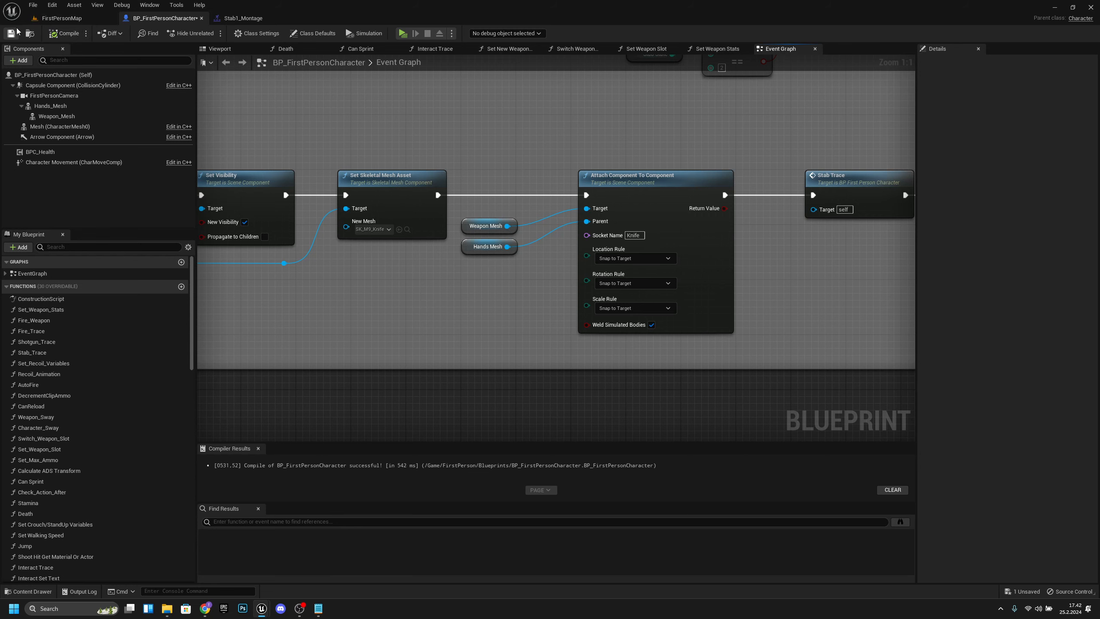
- Play FirstPersonMap in two preview sessions to test the knife stab while moving around, ending each session
left_click(86, 18)
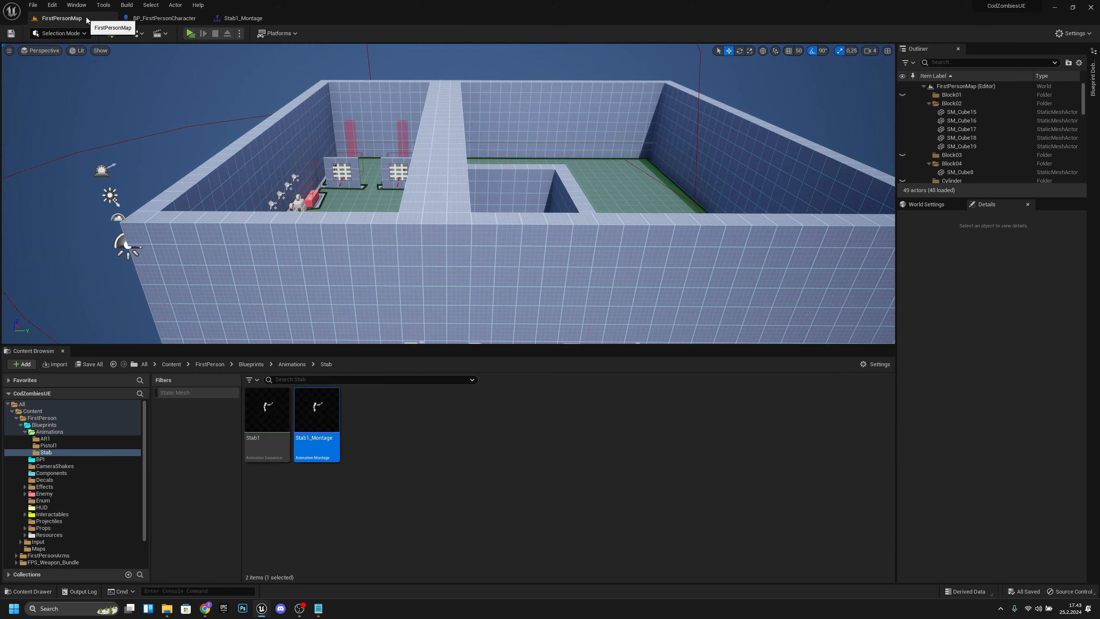
left_click(191, 34)
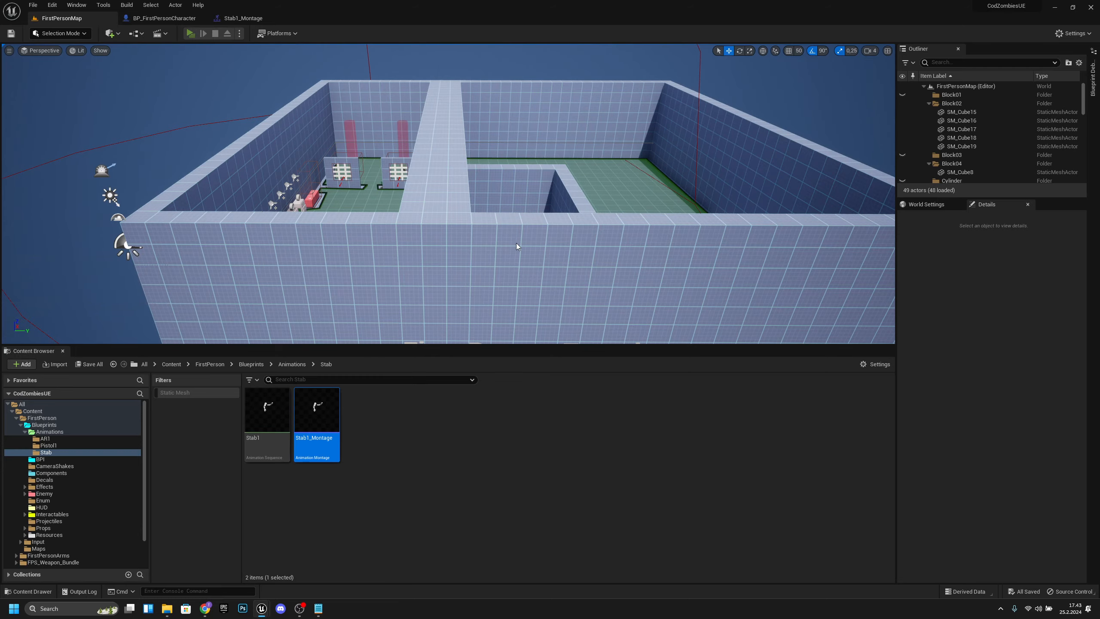
left_click(529, 284)
key("w")
key("v")
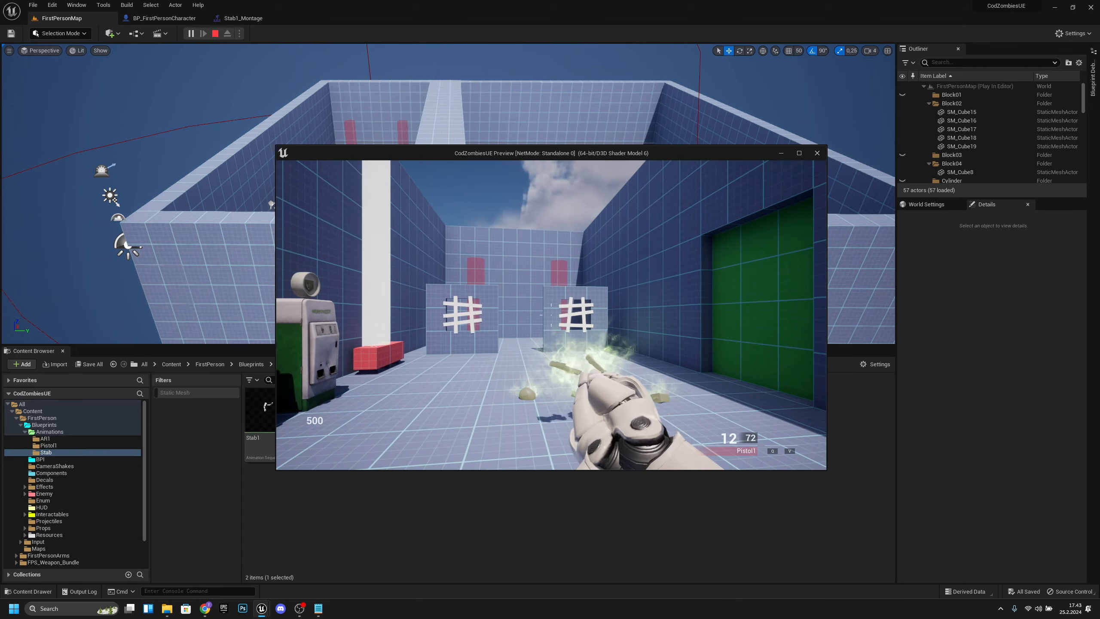
key("s")
key("w")
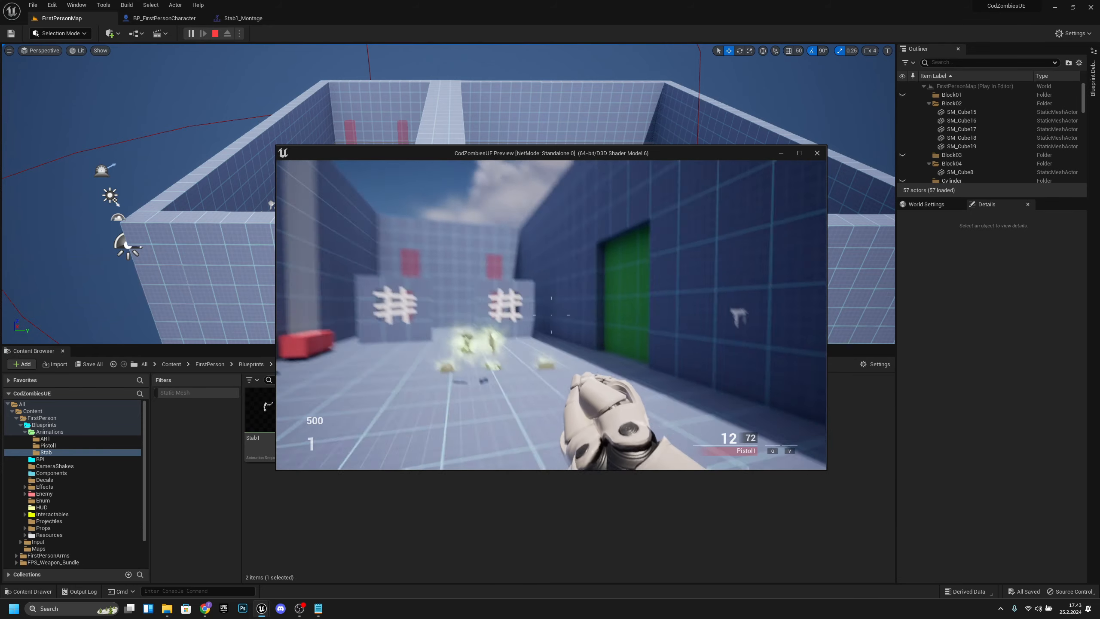
key("s")
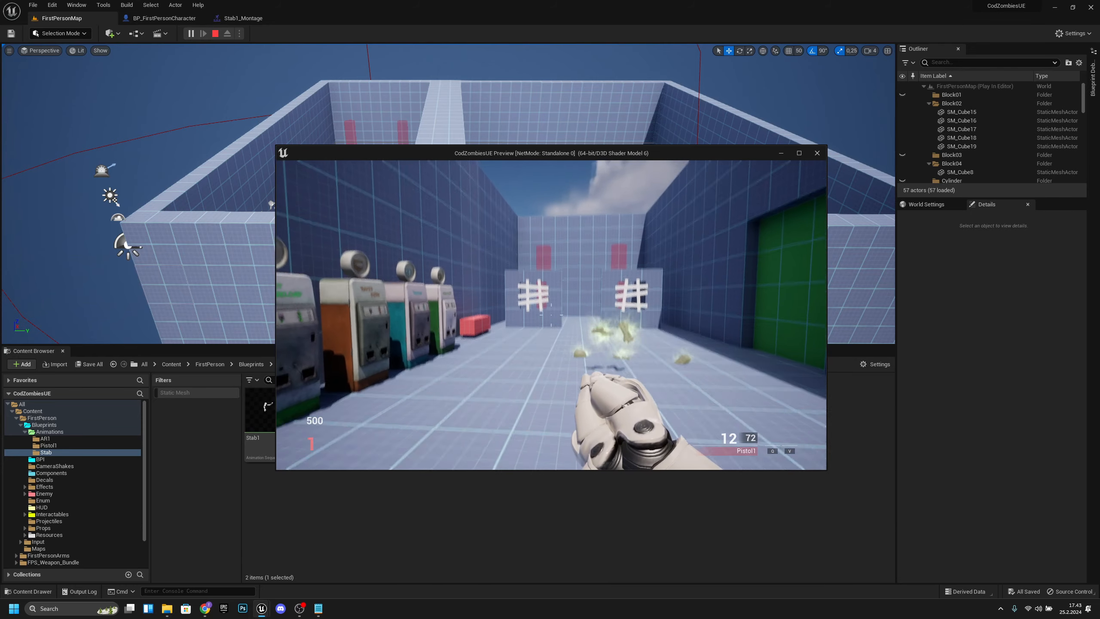
key("Escape")
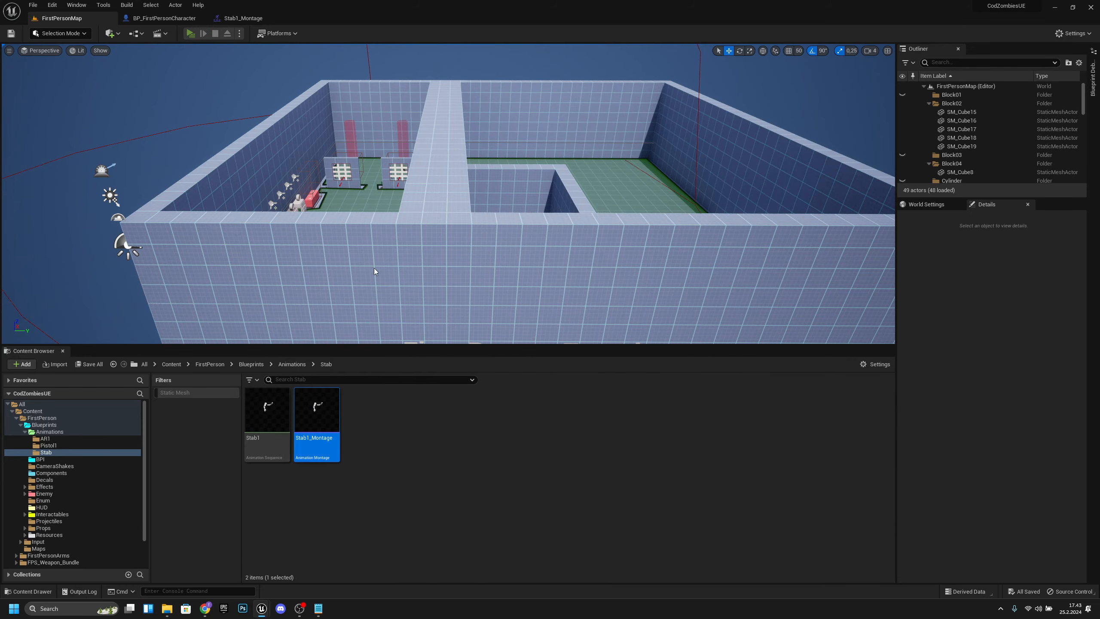
key("alt+p")
key("v")
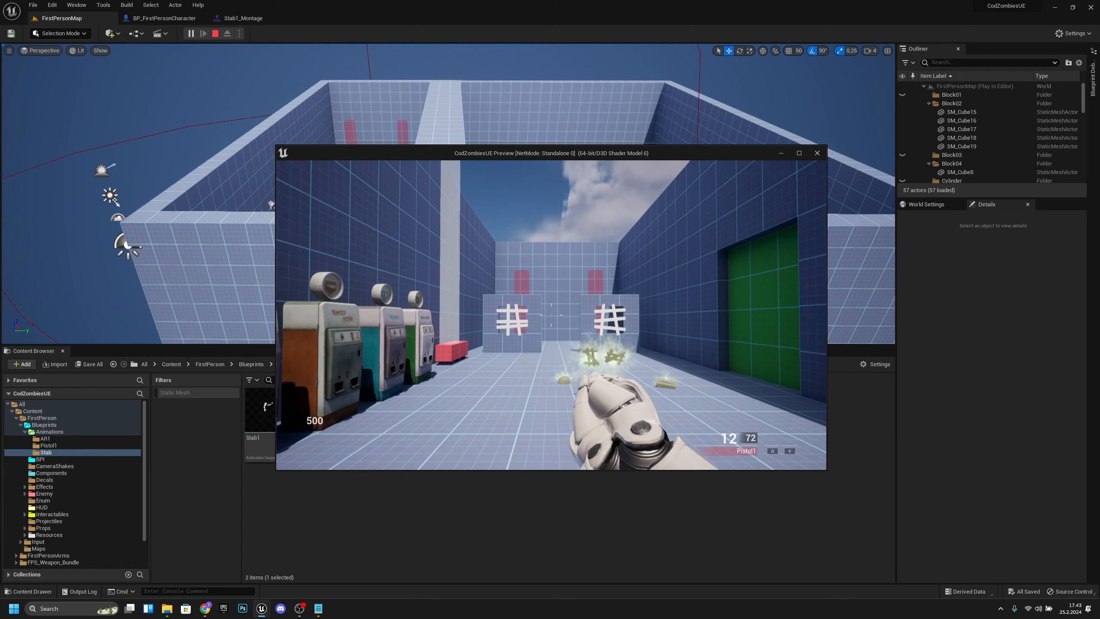
key("Escape")
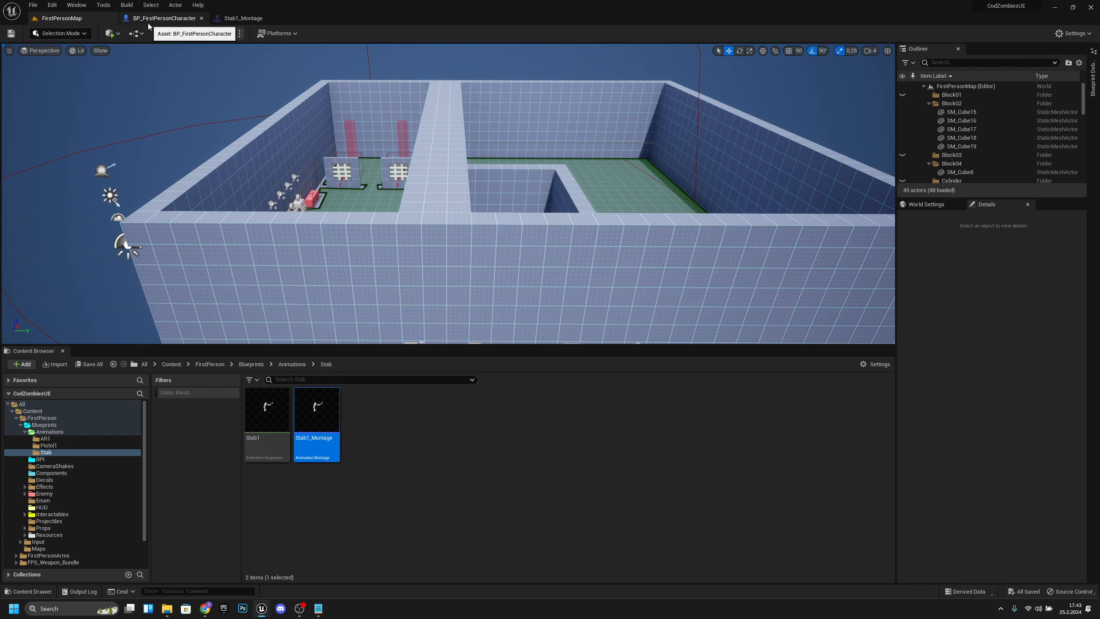
- Set Montage to Play to Stab1_Montage on the Play Montage node following SET Stab State in BP_FirstPersonCharacter, and compile
left_click(161, 19)
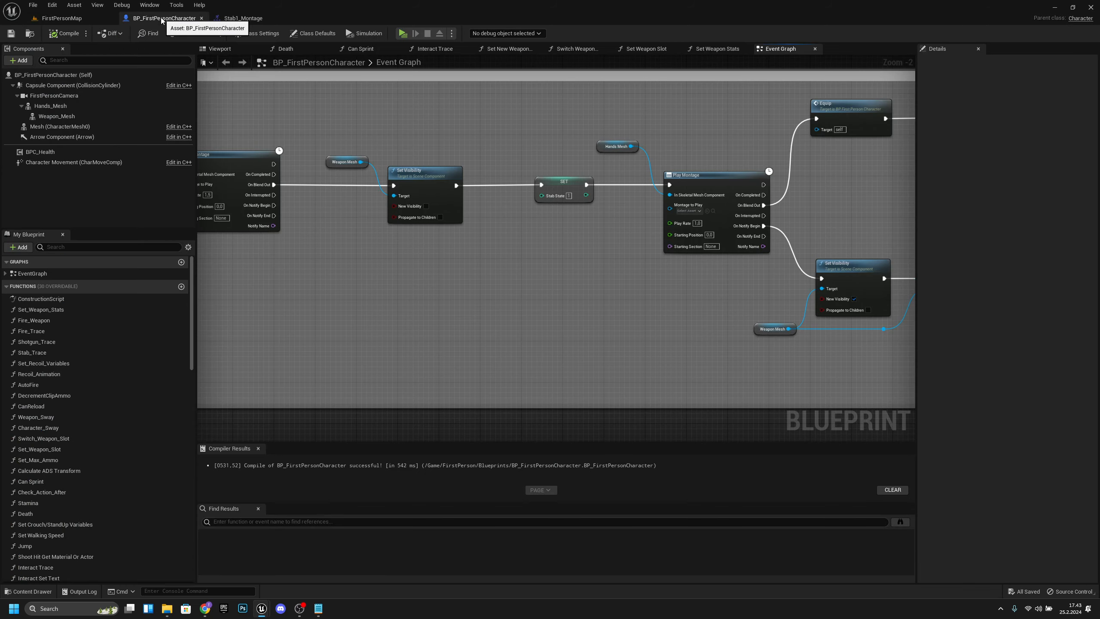
scroll(717, 266, "down", 4)
scroll(720, 260, "up", 6)
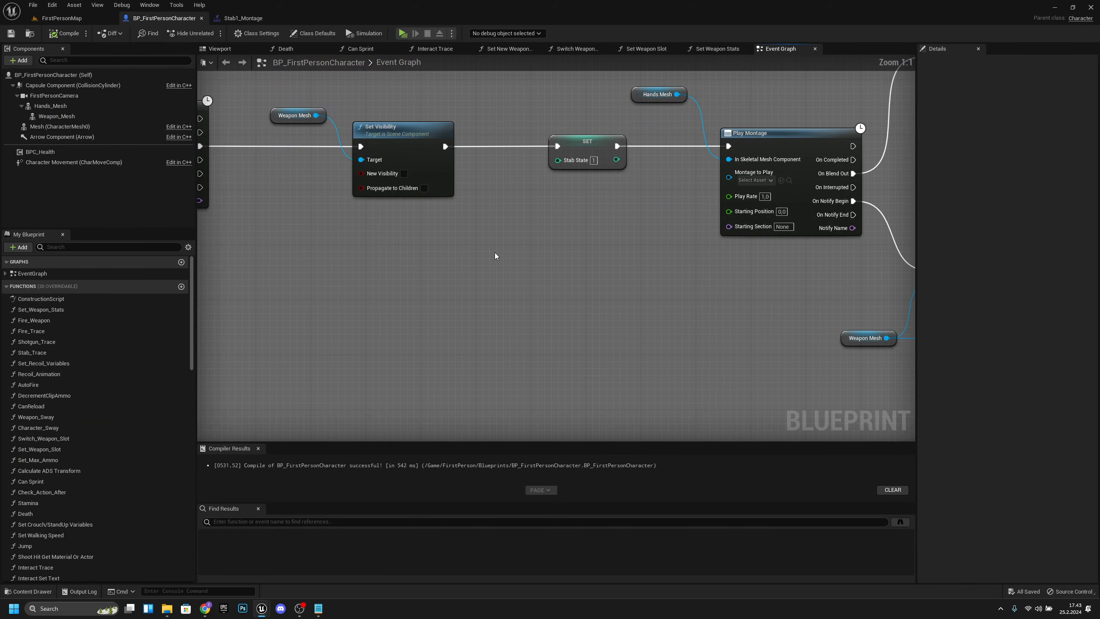
right_click_drag(401, 191, 368, 206)
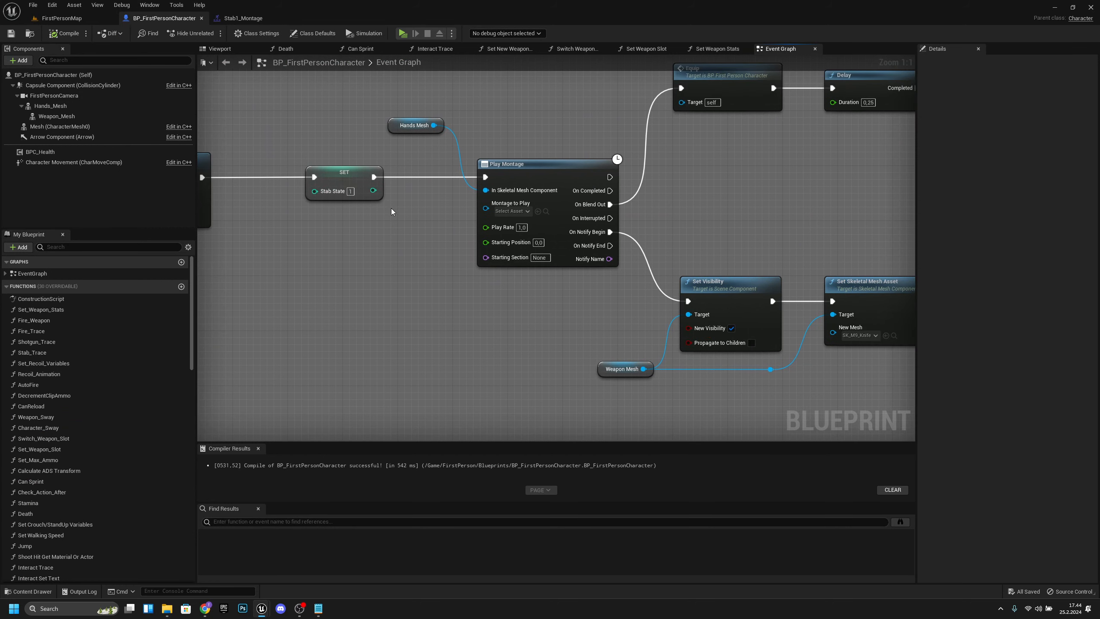
left_click(511, 211)
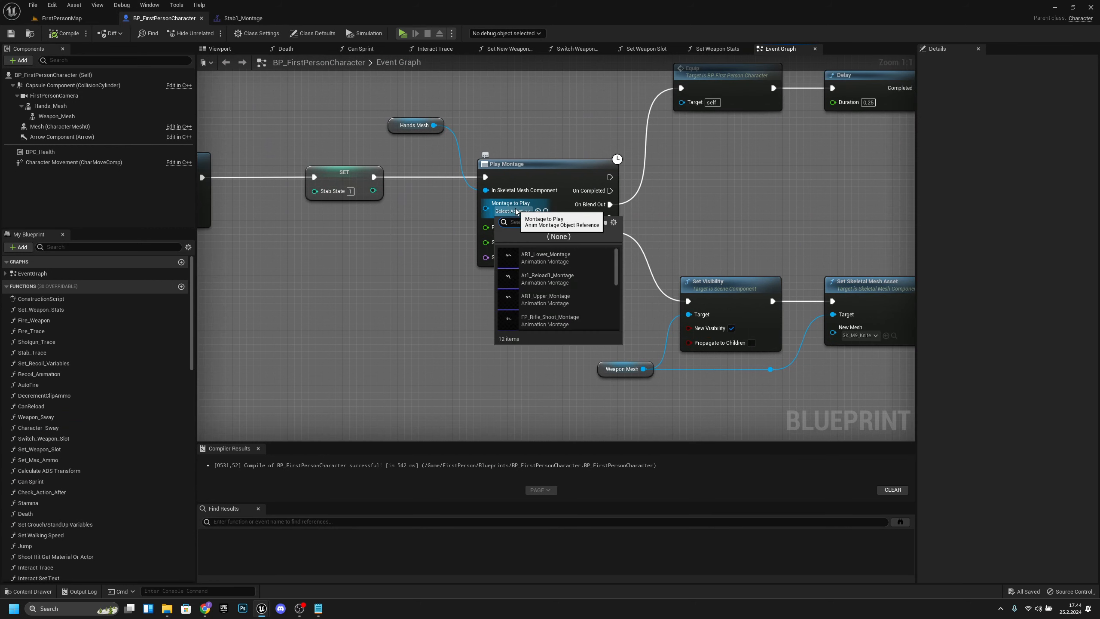
type("stab1")
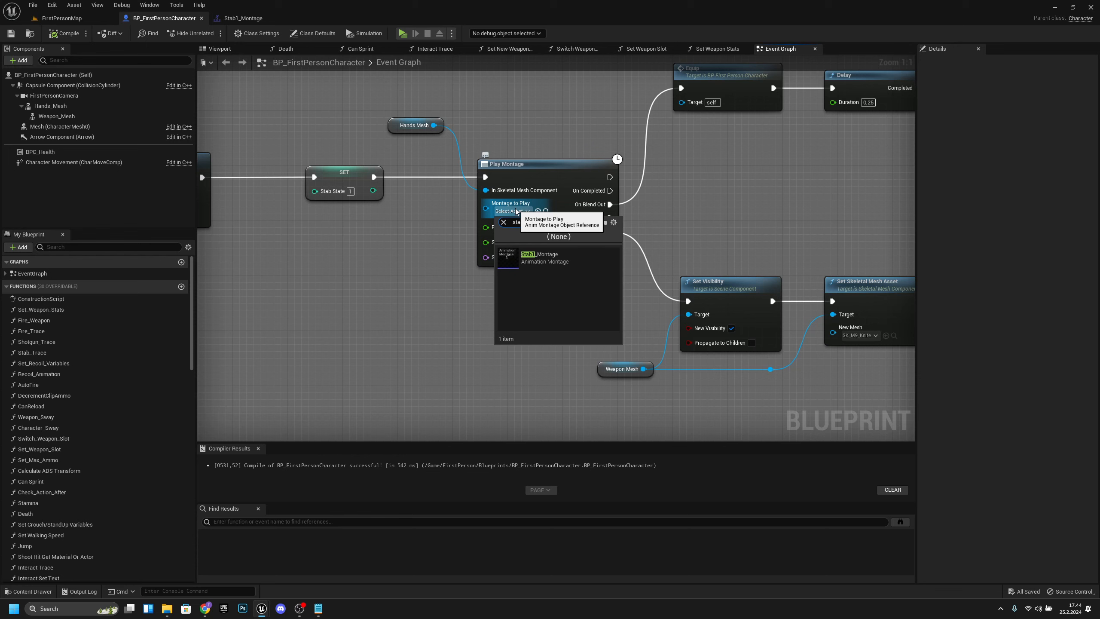
left_click(574, 259)
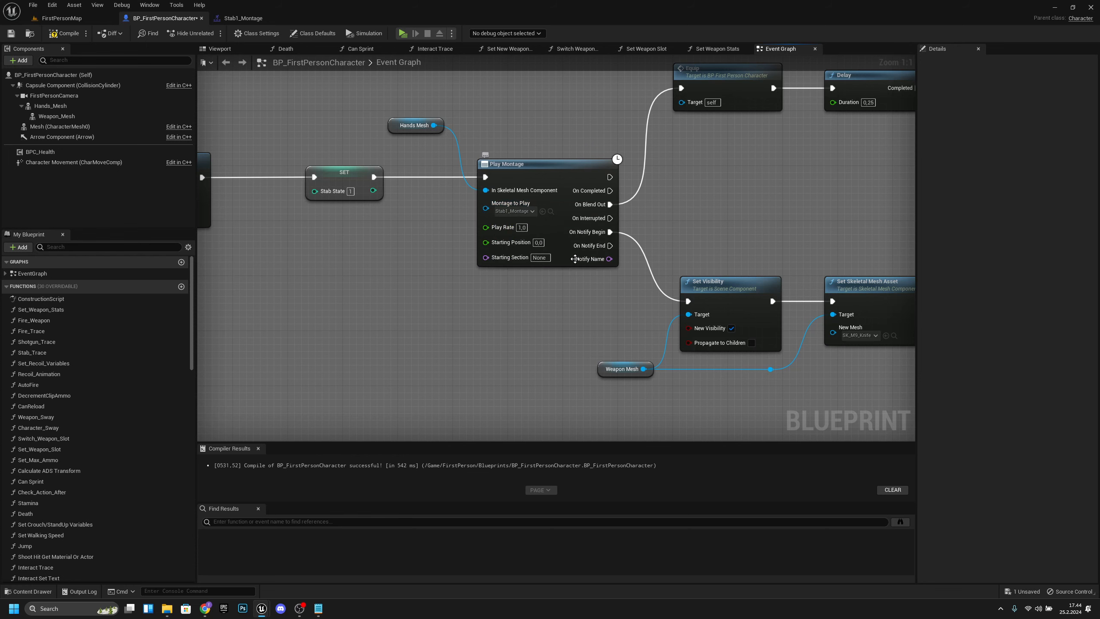
left_click(66, 37)
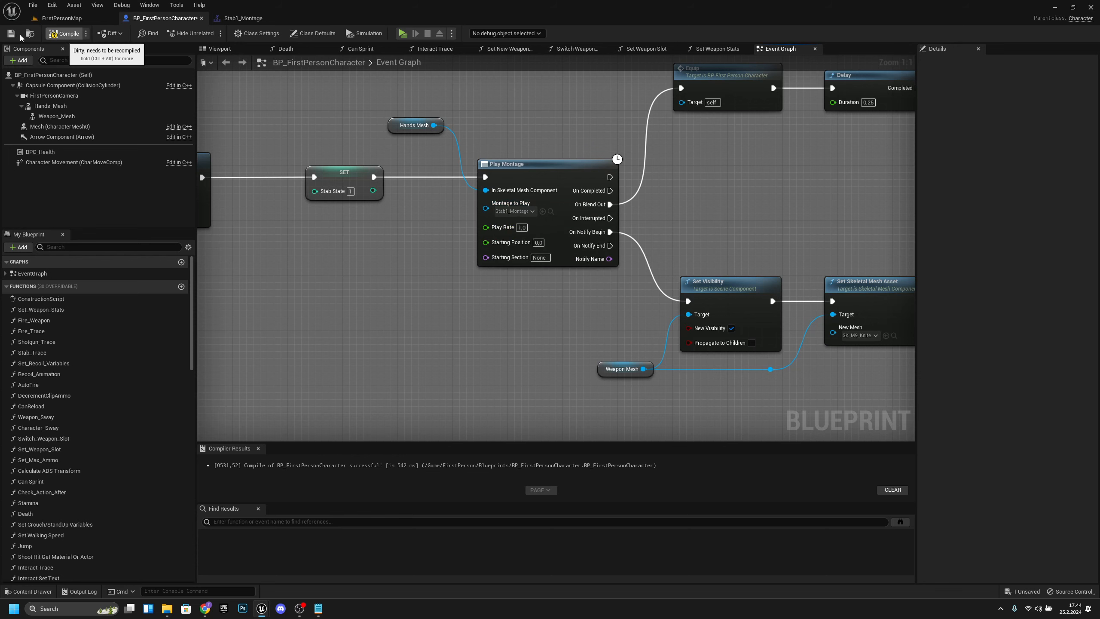
- Play FirstPersonMap and test repeated knife stabs with the pistol equipped while moving around, and end the session
left_click(63, 19)
left_click(191, 34)
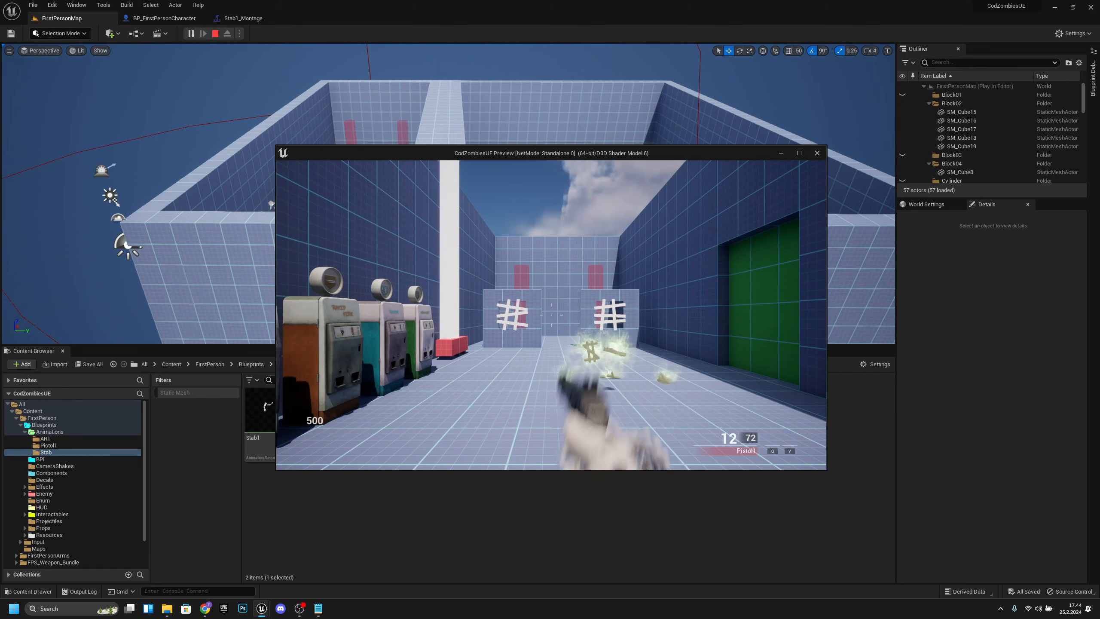
key("d")
key("w")
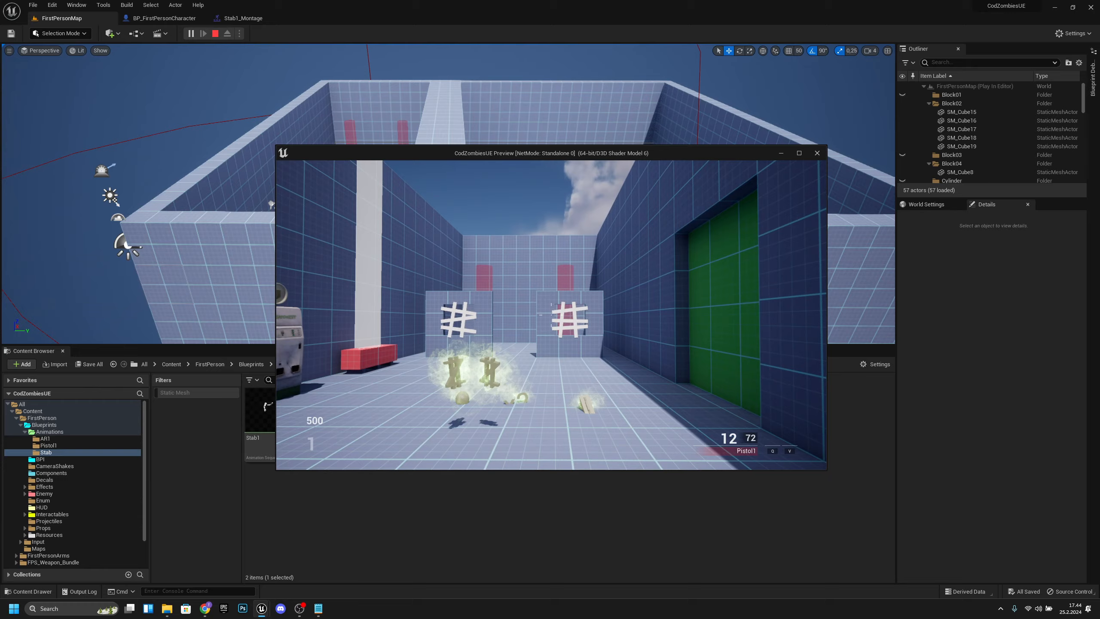
key("s")
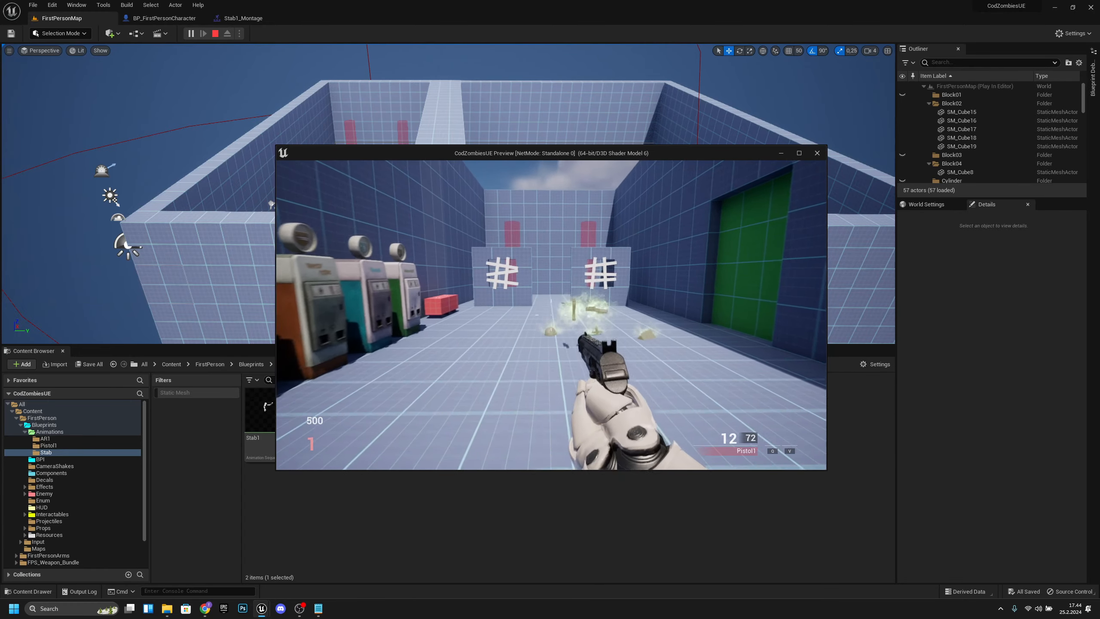
key("w")
key("v")
key("s")
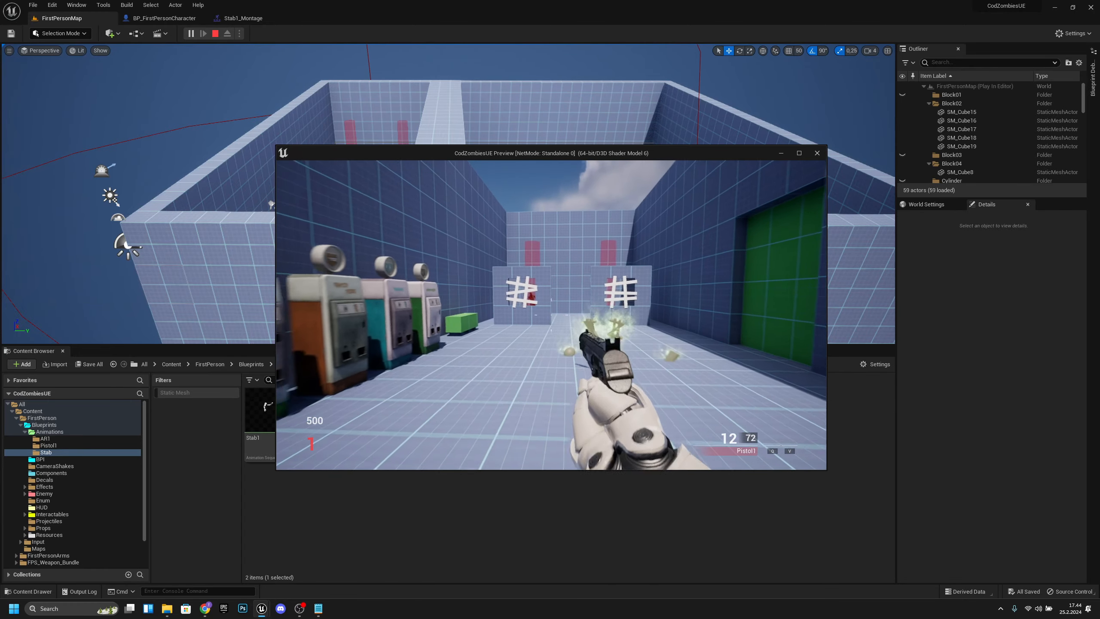
key("v")
key("w")
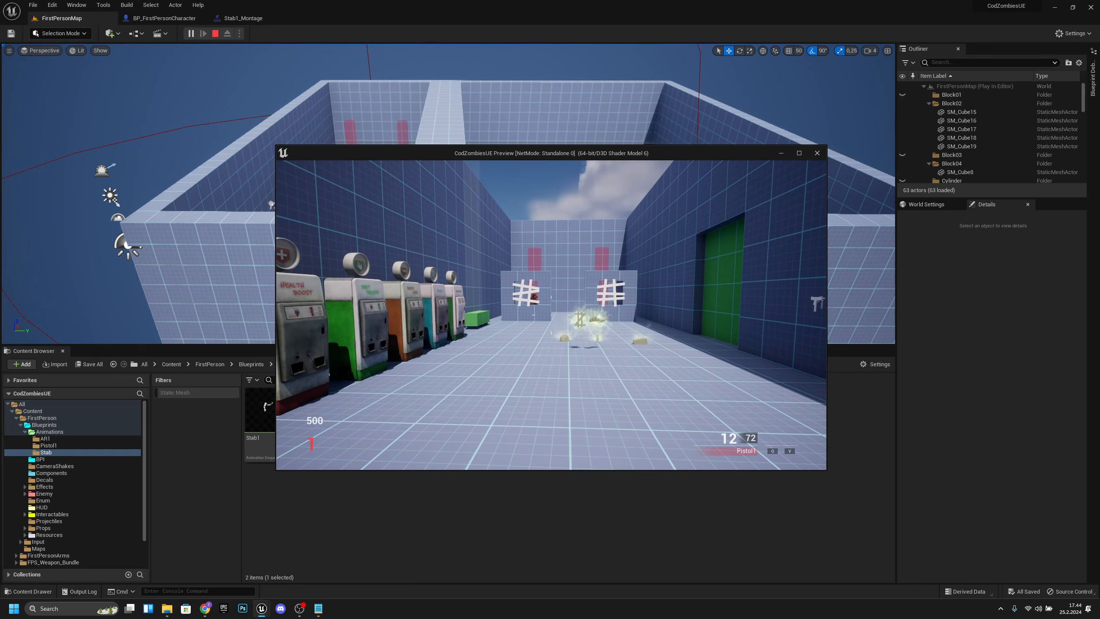
key("w")
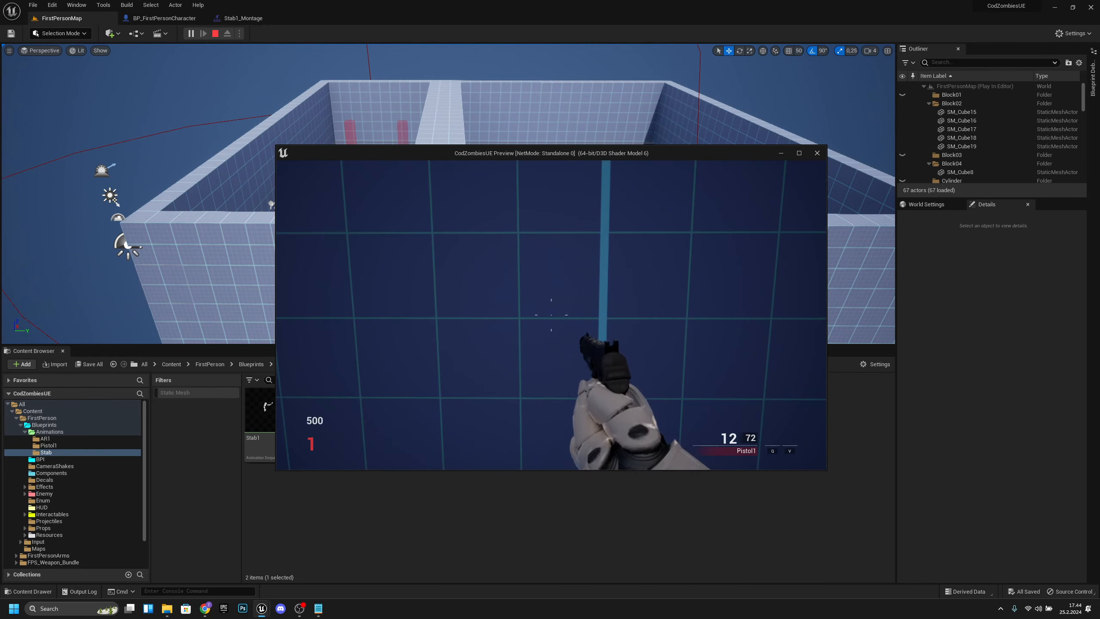
key("s")
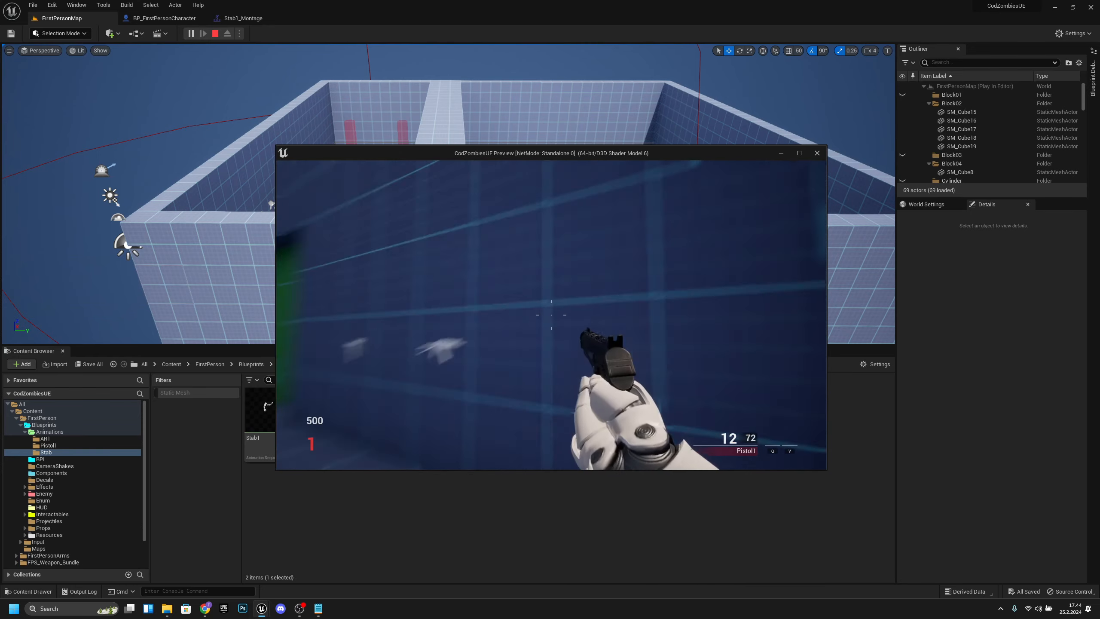
key("s")
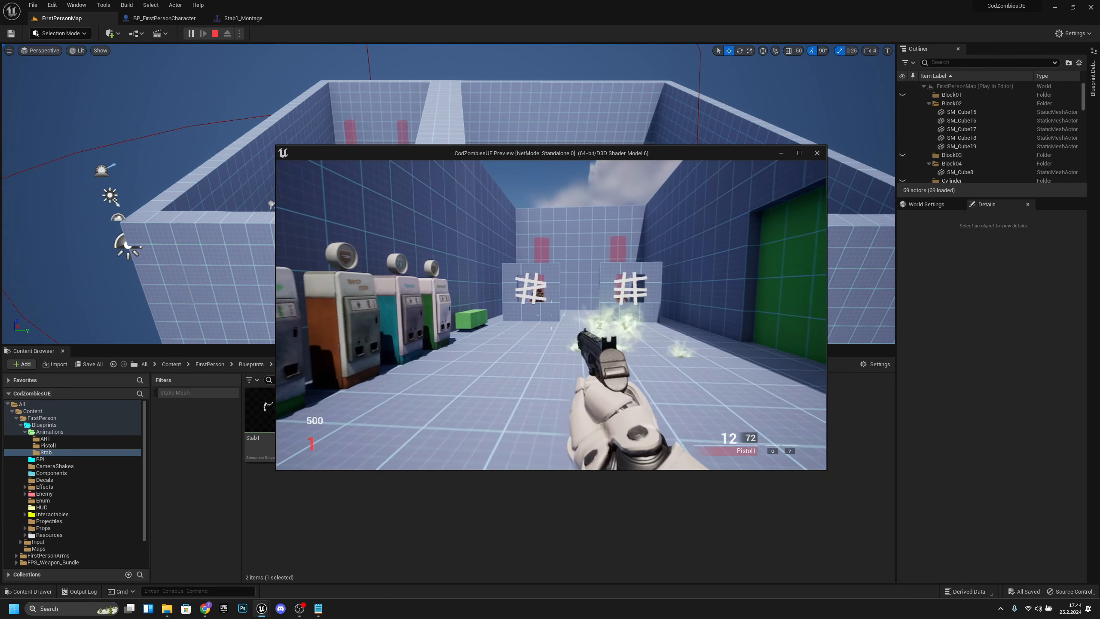
key("Escape")
- Open BP_FirstPersonCharacter's Stab Trace function and delete Spawn Sound Attached with its Weapon Mesh getter and incoming reroute point
left_click(157, 21)
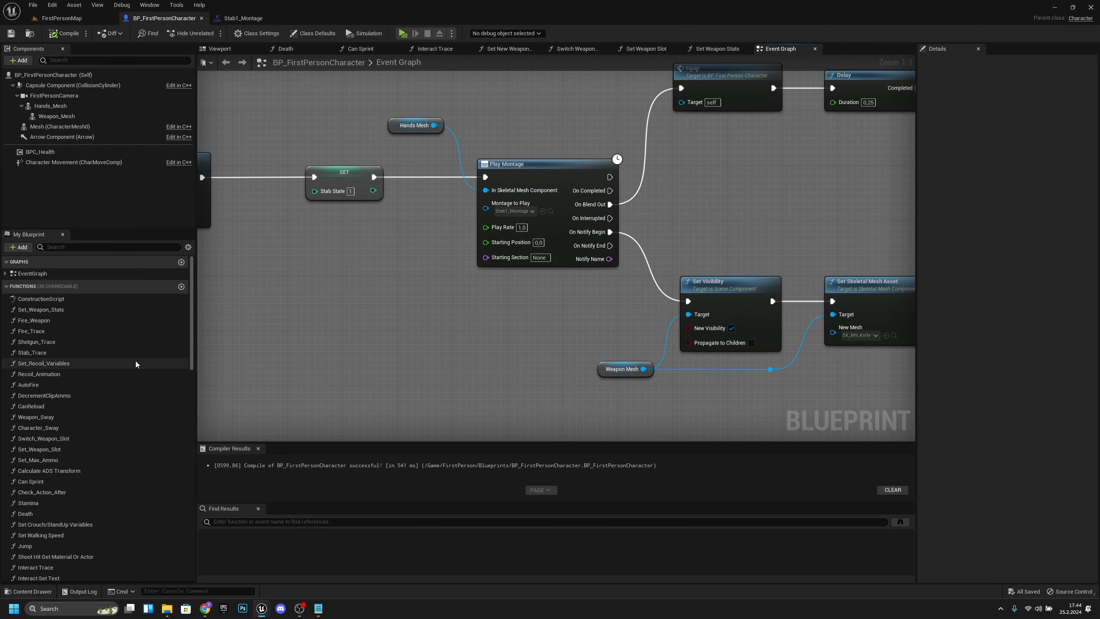
double_click(32, 352)
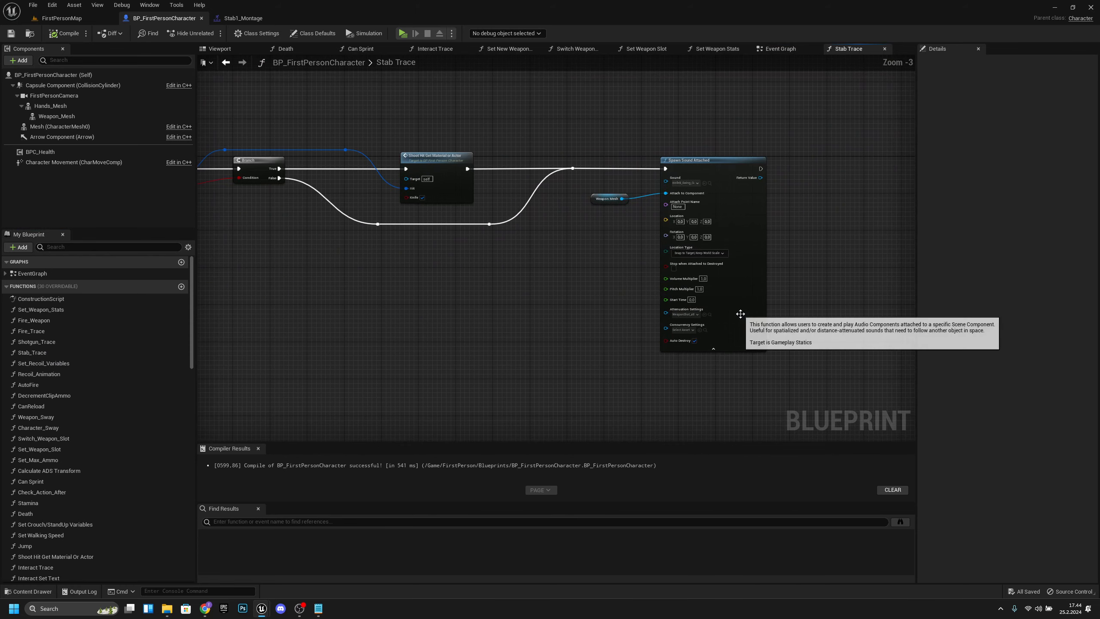
scroll(635, 271, "up", 1)
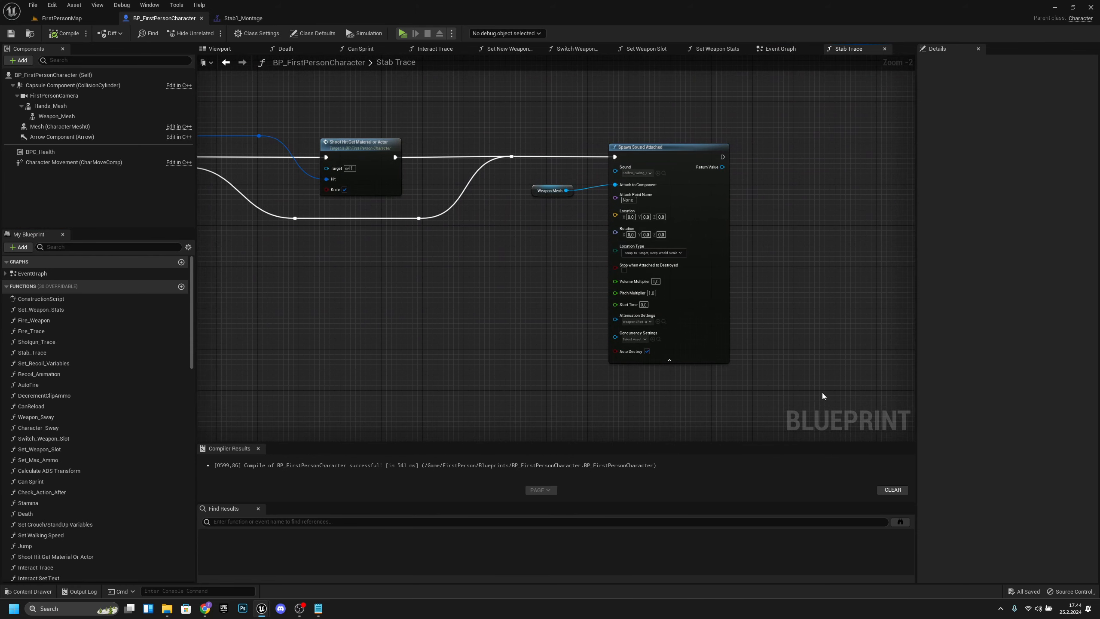
left_click_drag(820, 395, 492, 116)
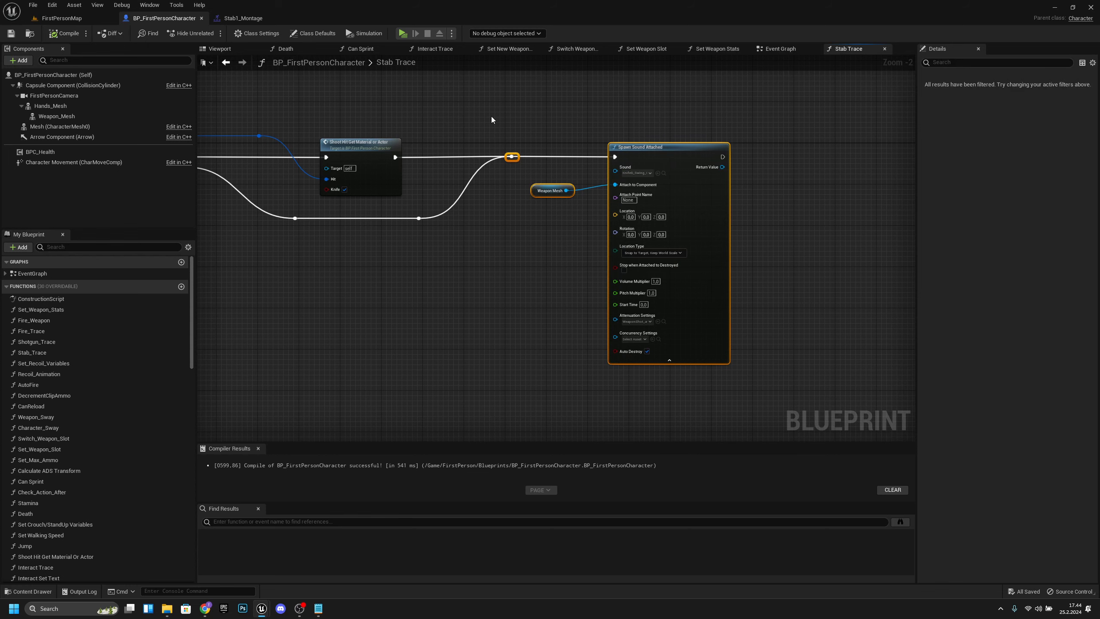
key("Delete")
- Delete the two leftover reroute points on the Branch's False path in Stab Trace
right_click_drag(472, 215, 569, 263)
left_click_drag(478, 247, 411, 229)
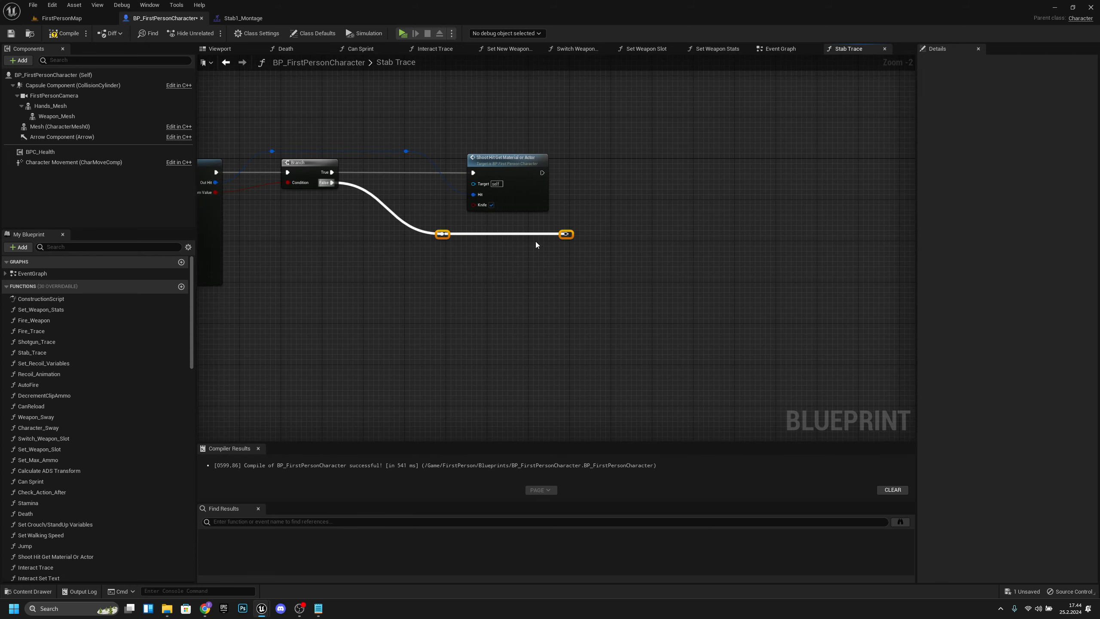
key("Delete")
right_click_drag(538, 301, 665, 337)
scroll(669, 304, "up", 2)
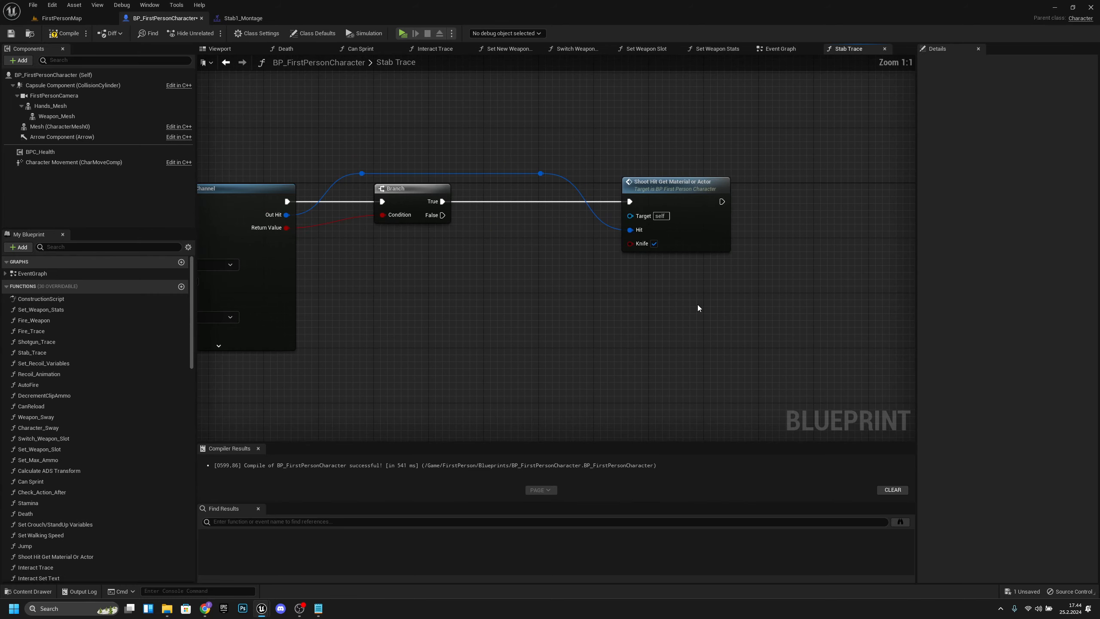
- Shift the Shoot Hit Get Material or Actor node and its adjacent Hit reroute point closer to the Branch in Stab Trace
right_click_drag(697, 304, 807, 324)
left_click_drag(866, 310, 641, 158)
key("Left")
key("Left")
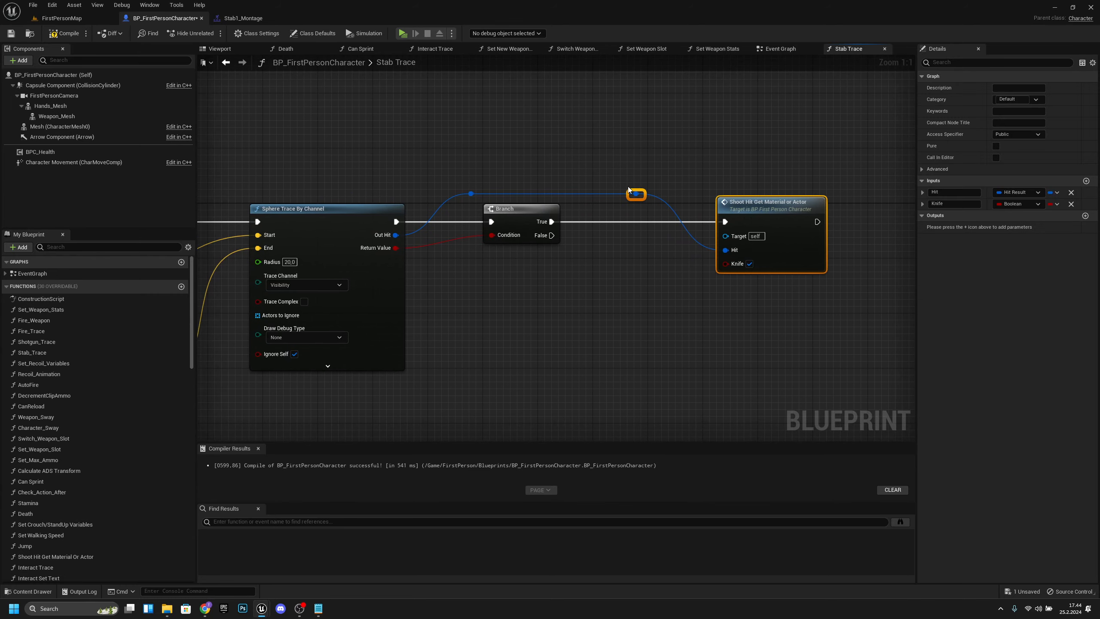
key("Left")
key("Left")
key("Left")
key("Left")
key("Left")
key("Left")
key("Left")
key("Left")
key("Left")
key("Left")
key("Left")
key("Left")
left_click(579, 205)
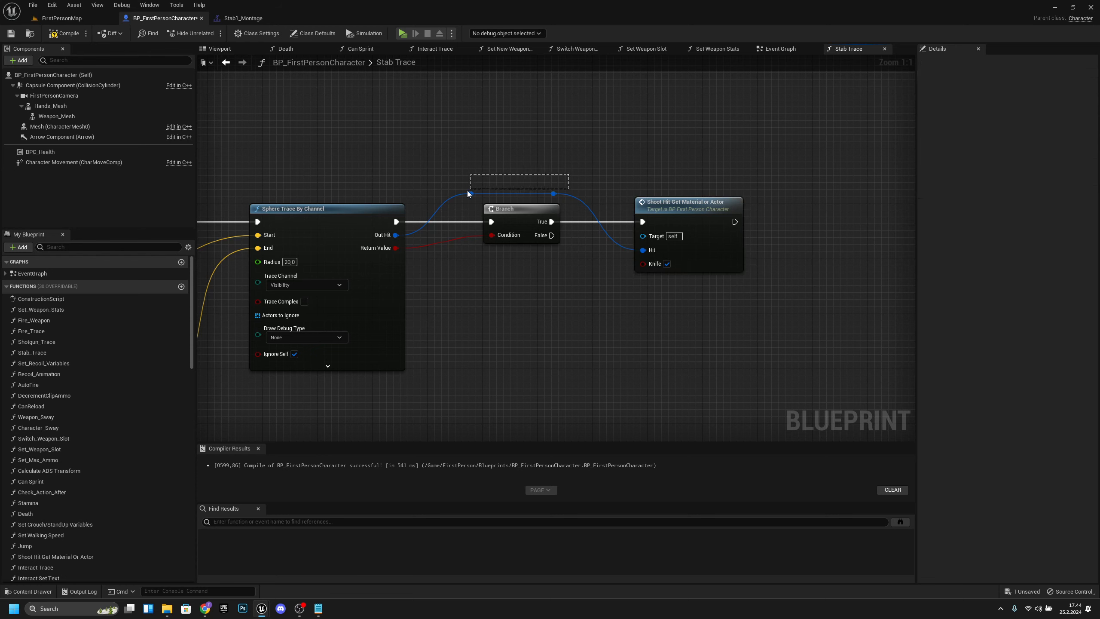
- Lower both Out Hit reroute points beneath the Branch and nudge the first one slightly toward the second
left_click_drag(468, 192, 459, 193)
key("Down")
key("Down")
key("Down")
key("Down")
key("Down")
key("Down")
key("Down")
key("Down")
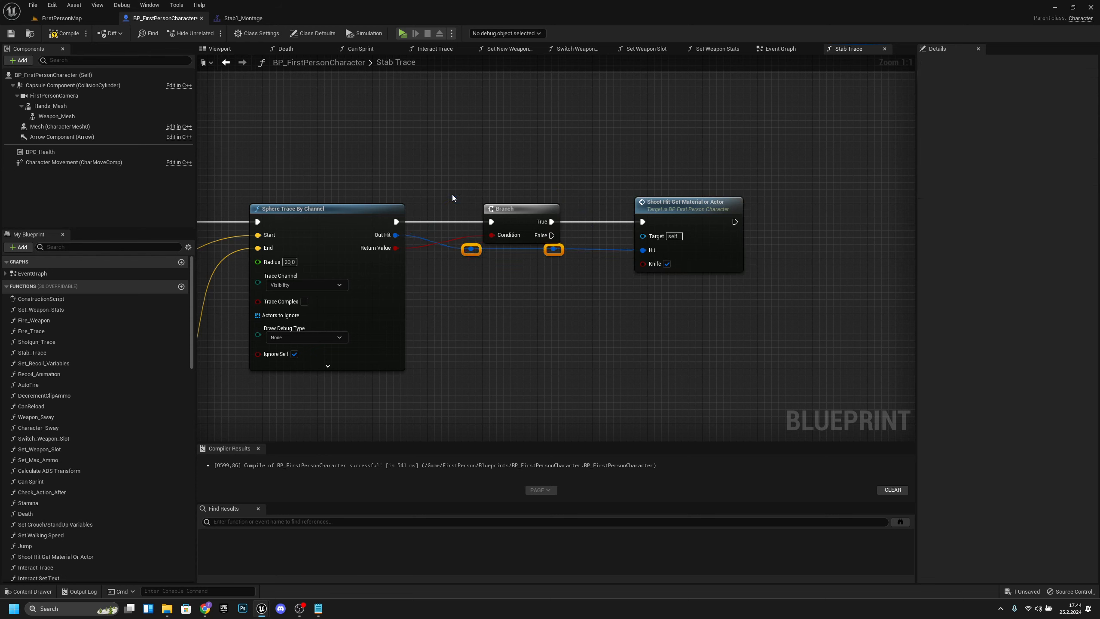
key("Down")
key("Down")
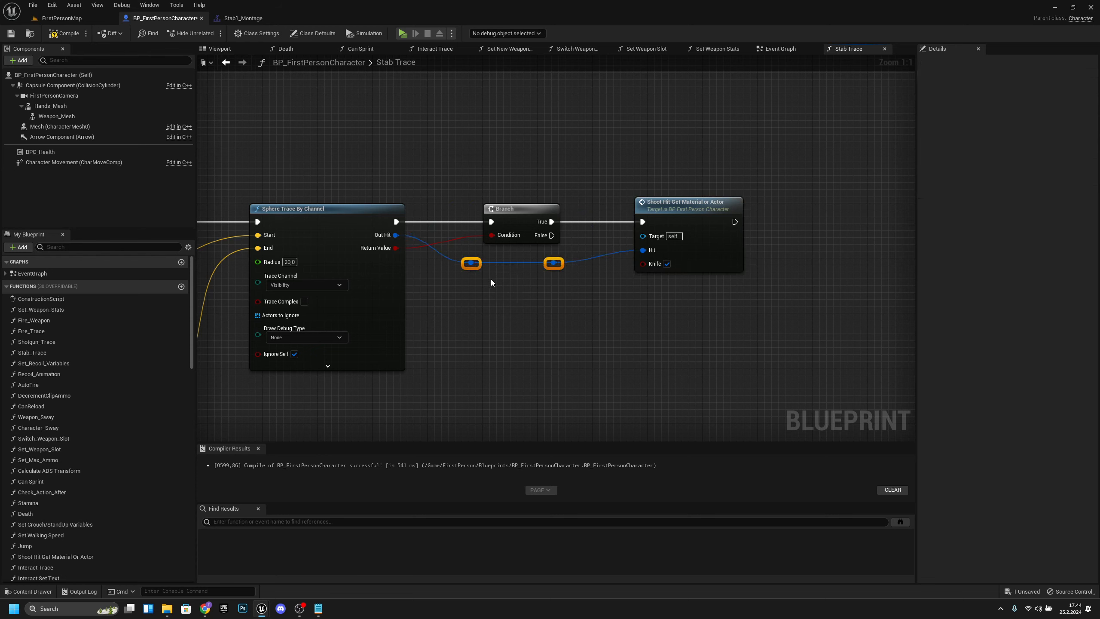
left_click_drag(490, 278, 474, 265)
key("Right")
key("Right")
key("Right")
- Compile BP_FirstPersonCharacter and save all modified assets
left_click(64, 34)
left_click(34, 6)
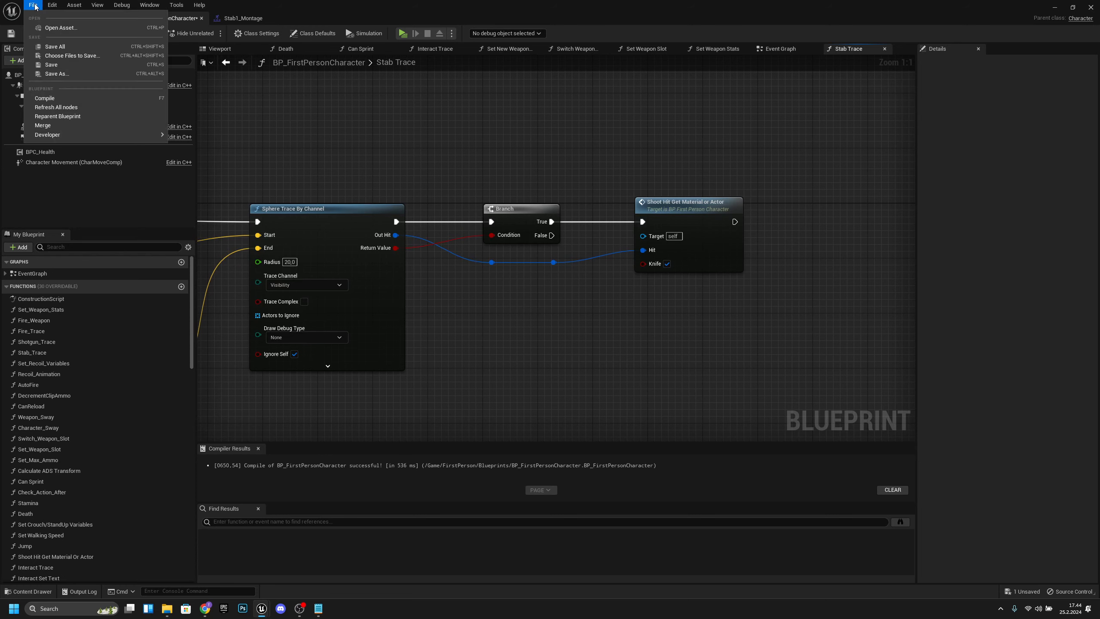
left_click(55, 47)
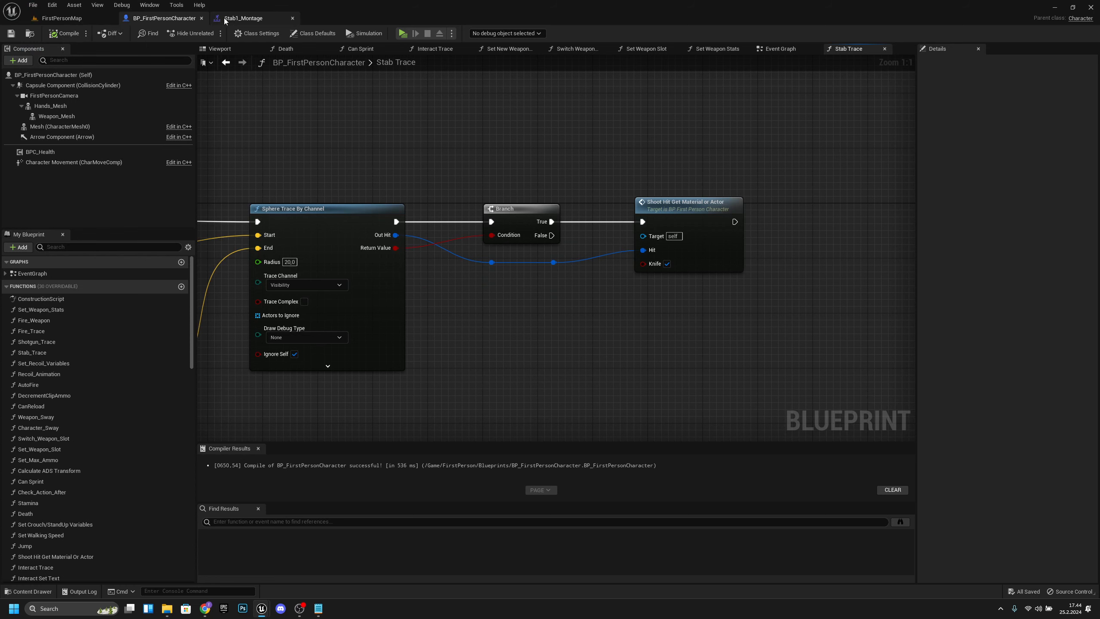
- Add a second notify track to Stab1_Montage and place a Play Sound notify on it at about 0.20 s, aligned with the existing notify
left_click(243, 18)
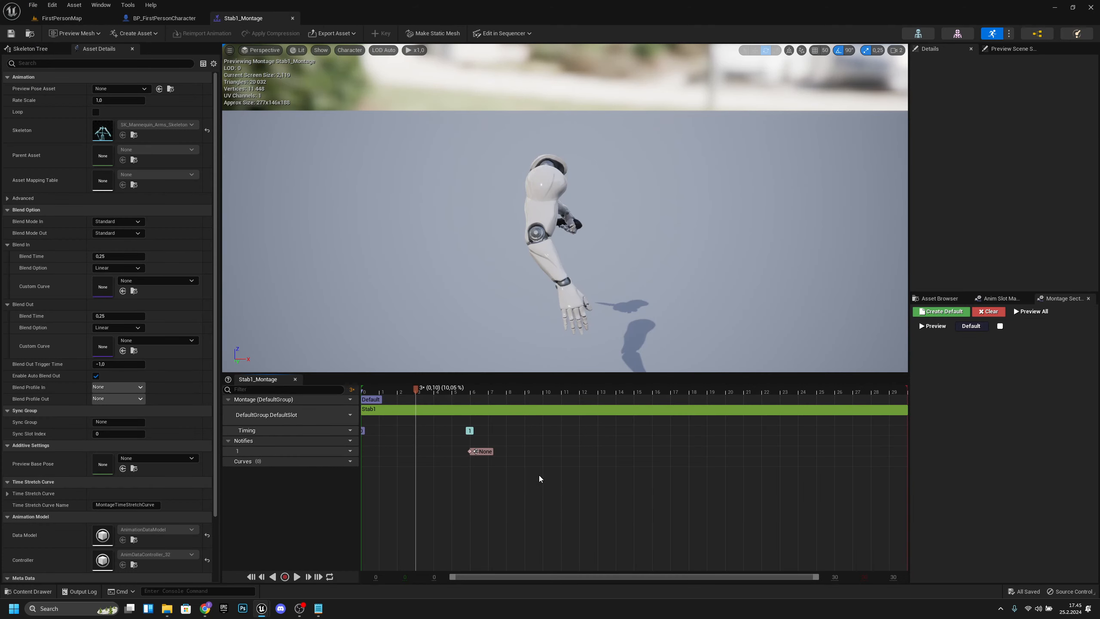
left_click(470, 389)
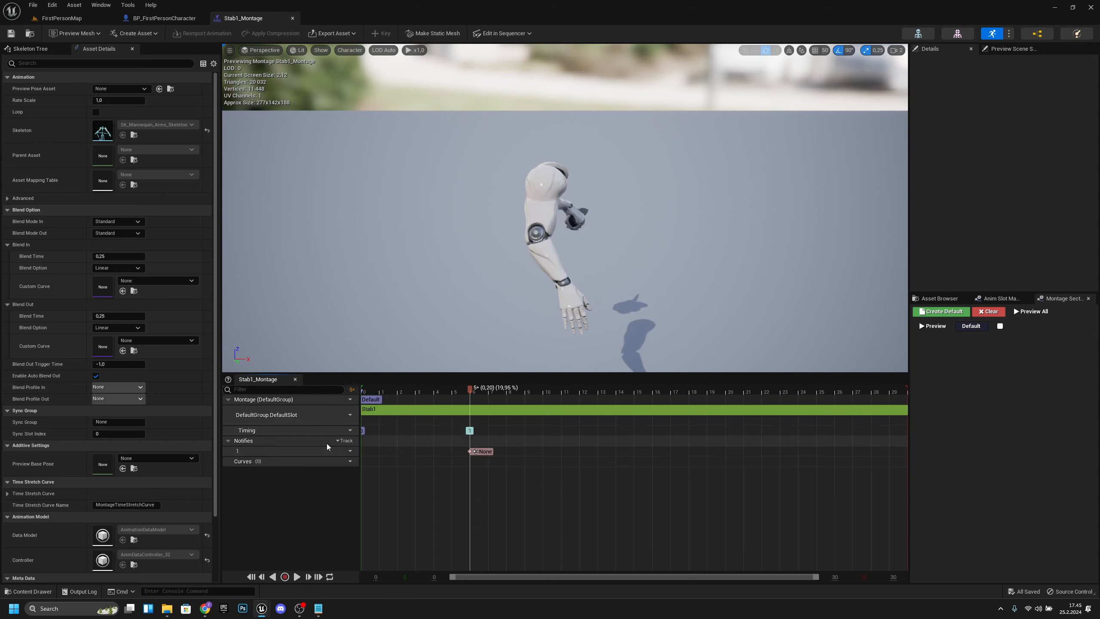
left_click(348, 441)
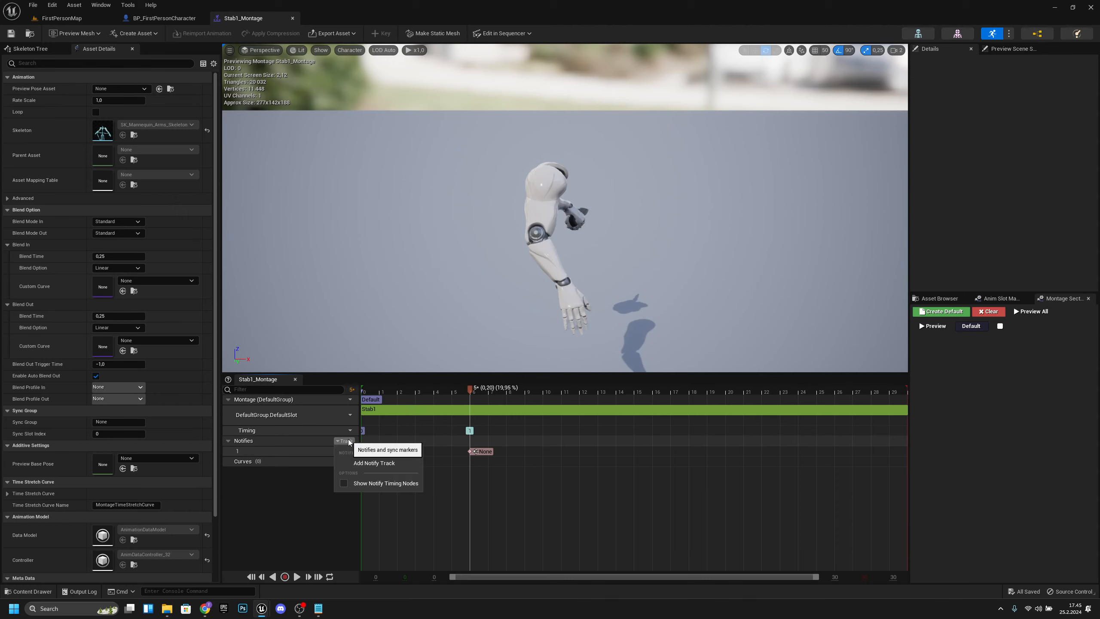
left_click(374, 463)
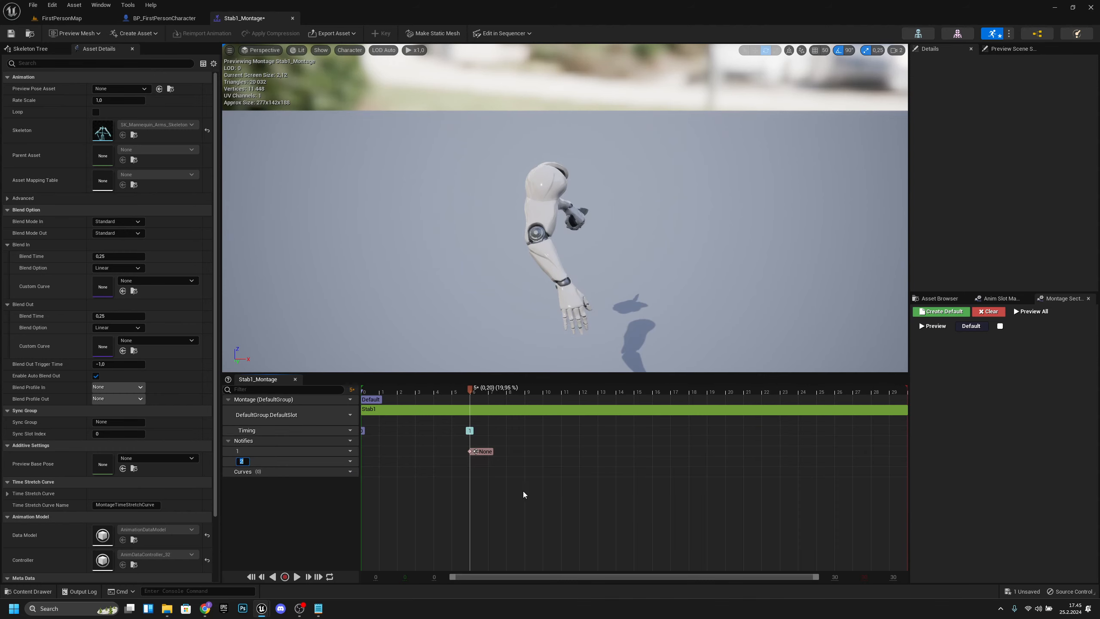
right_click(471, 461)
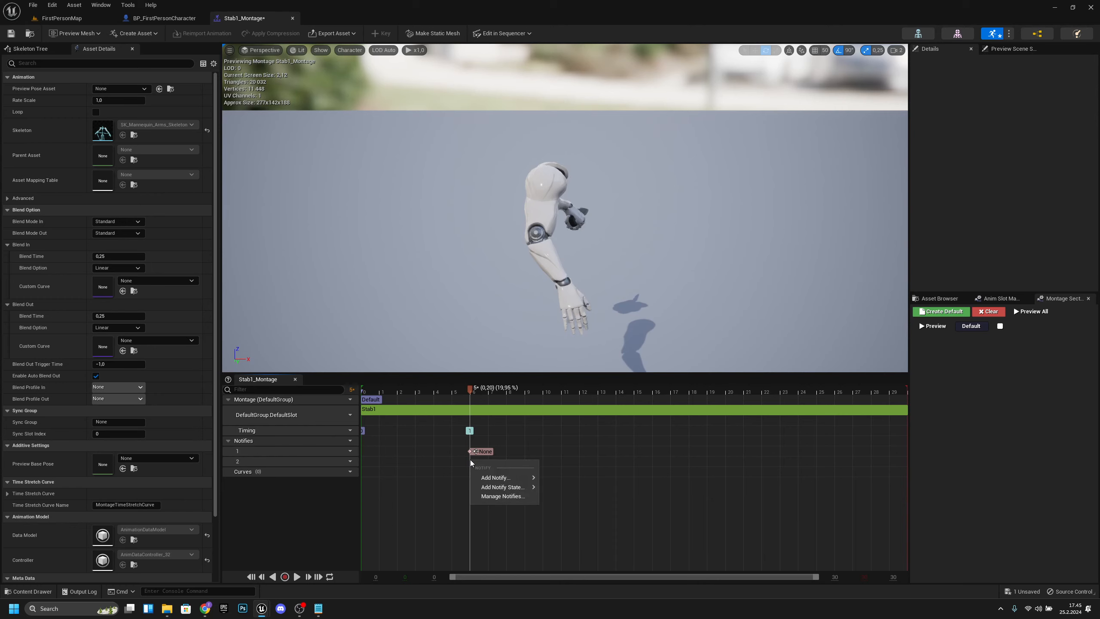
mouse_move(495, 477)
mouse_move(590, 490)
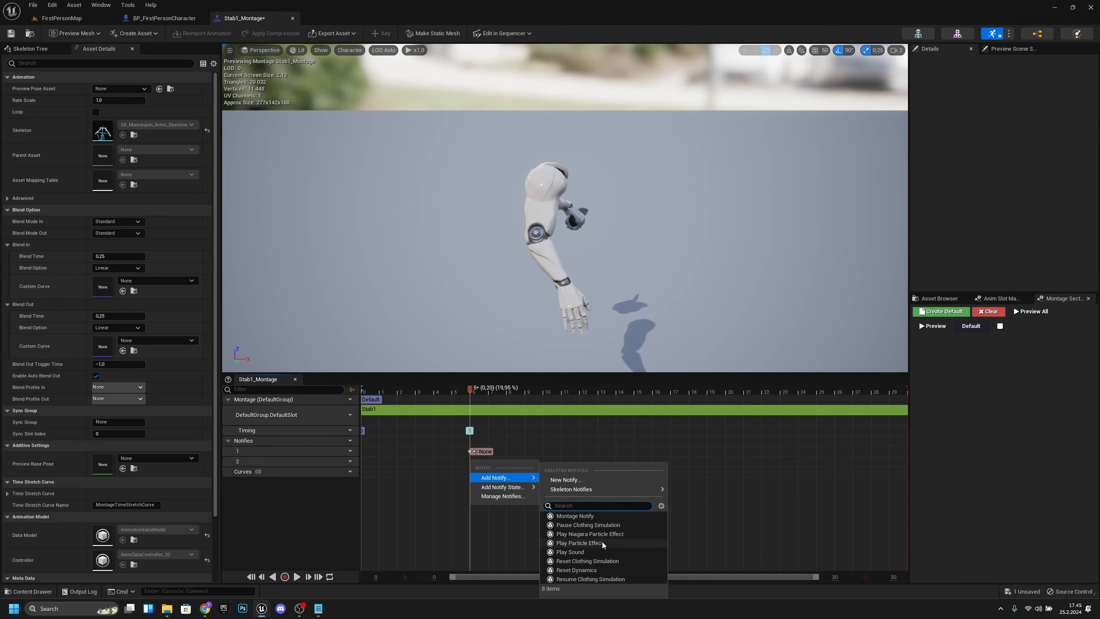
left_click(596, 552)
left_click(487, 462)
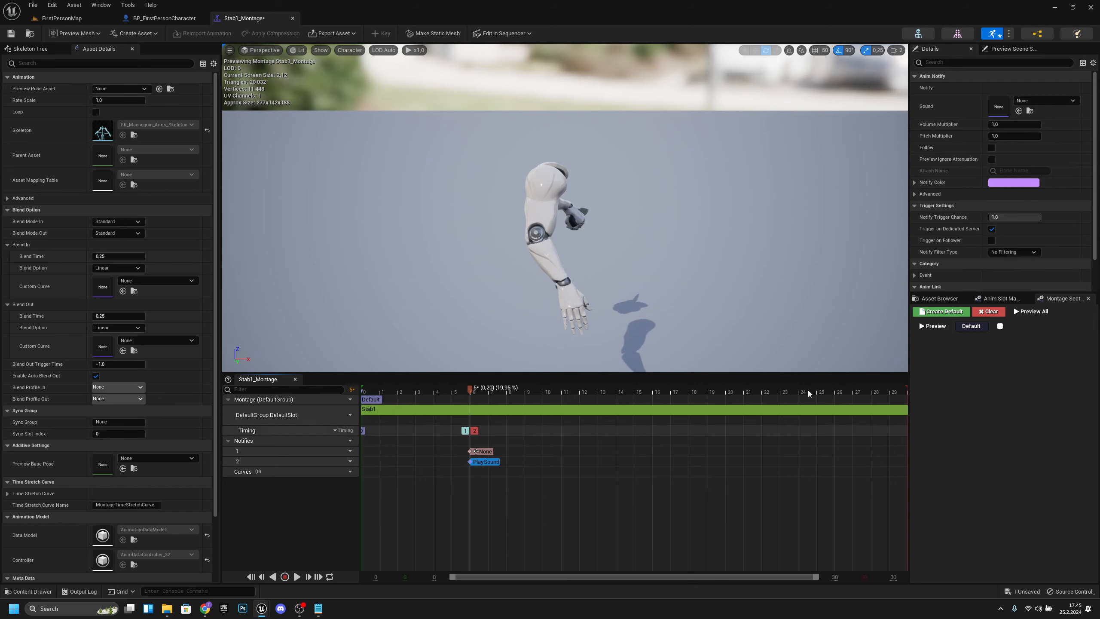
- Assign KnifeB_Swing_Cue as the Play Sound notify's sound, and save and close Stab1_Montage
left_click(1046, 101)
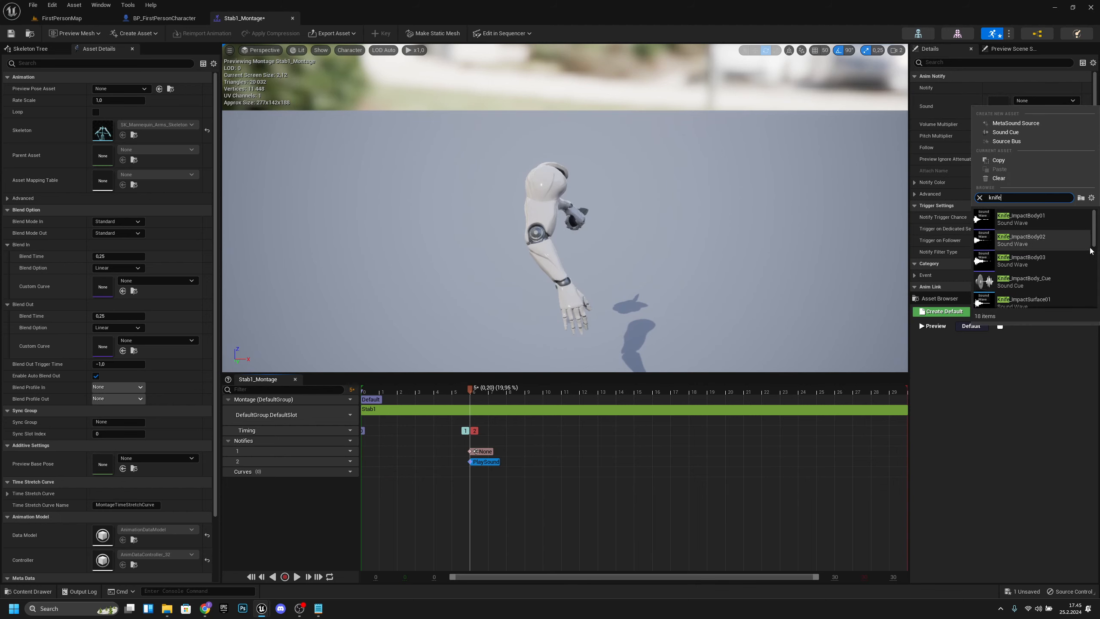
left_click_drag(1094, 225, 1097, 312)
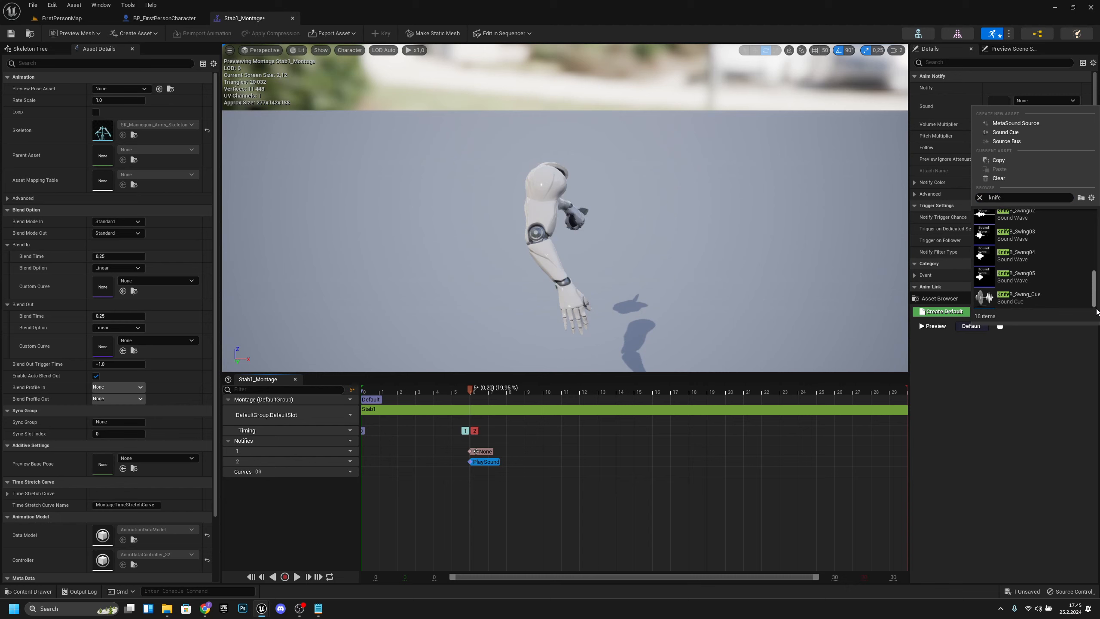
left_click(1050, 303)
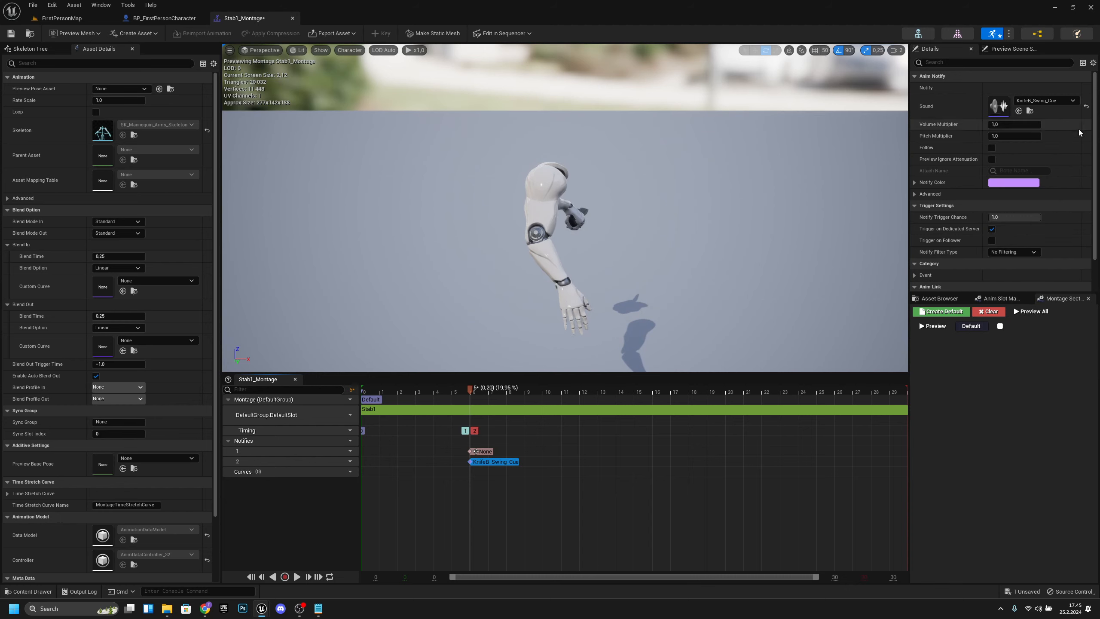
left_click(19, 34)
left_click(292, 18)
- Play FirstPersonMap to test the knife swing sound while stabbing and moving, and end the session
left_click(86, 18)
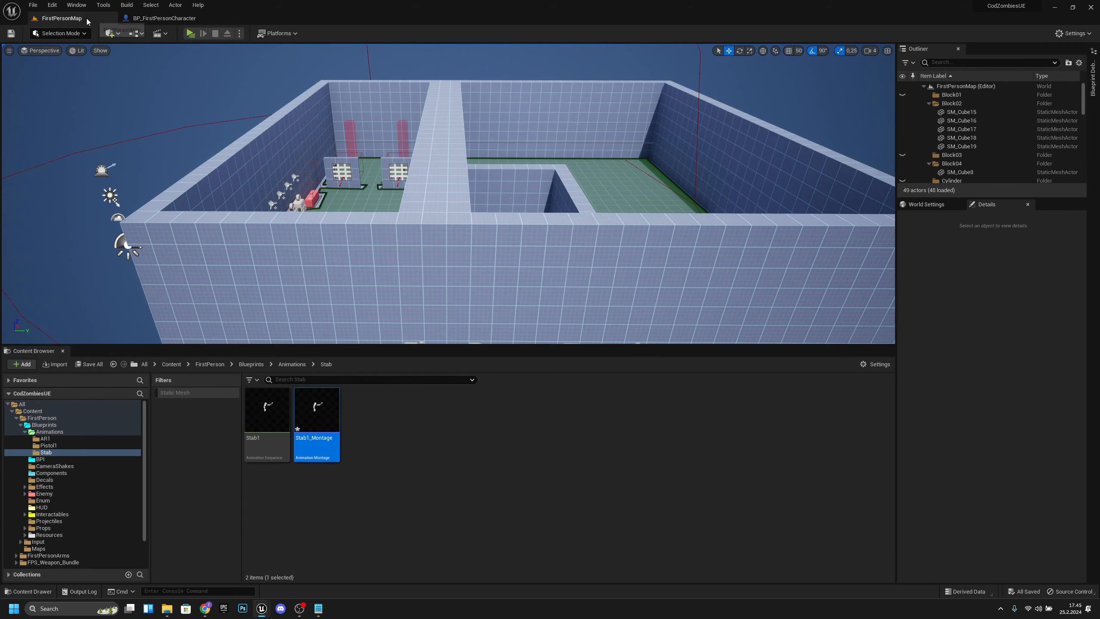
left_click(191, 33)
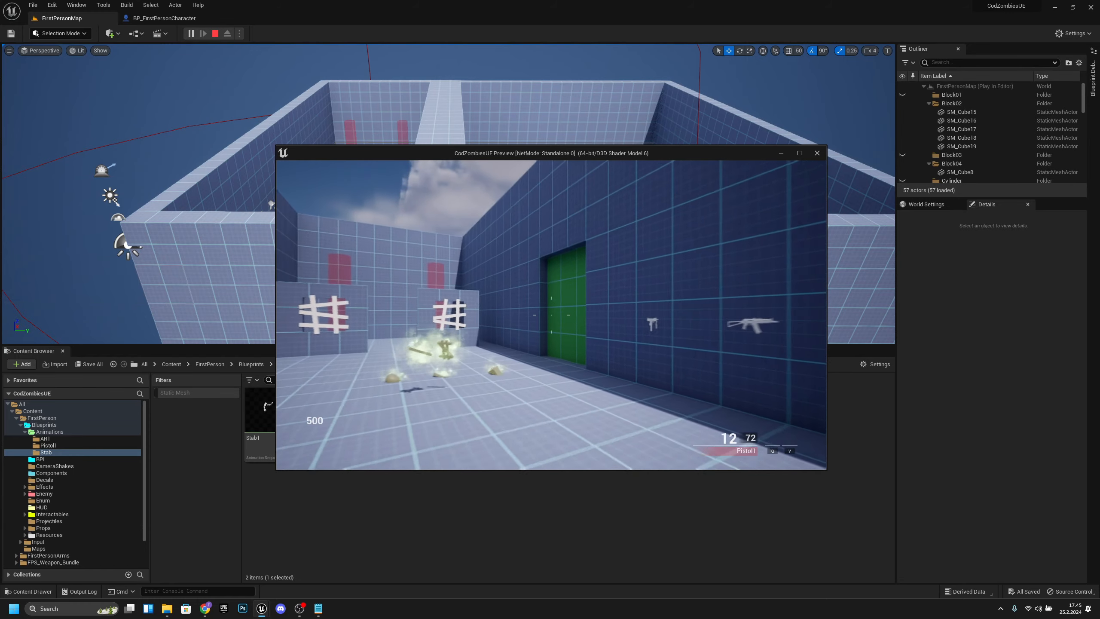
key("w")
key("v")
key("w")
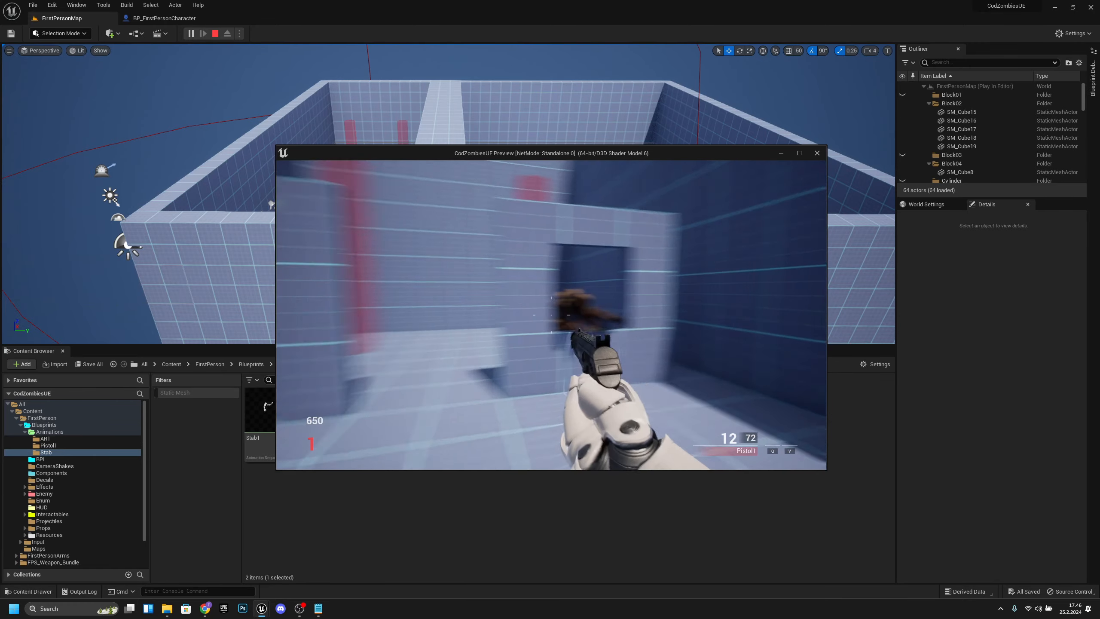
key("Escape")
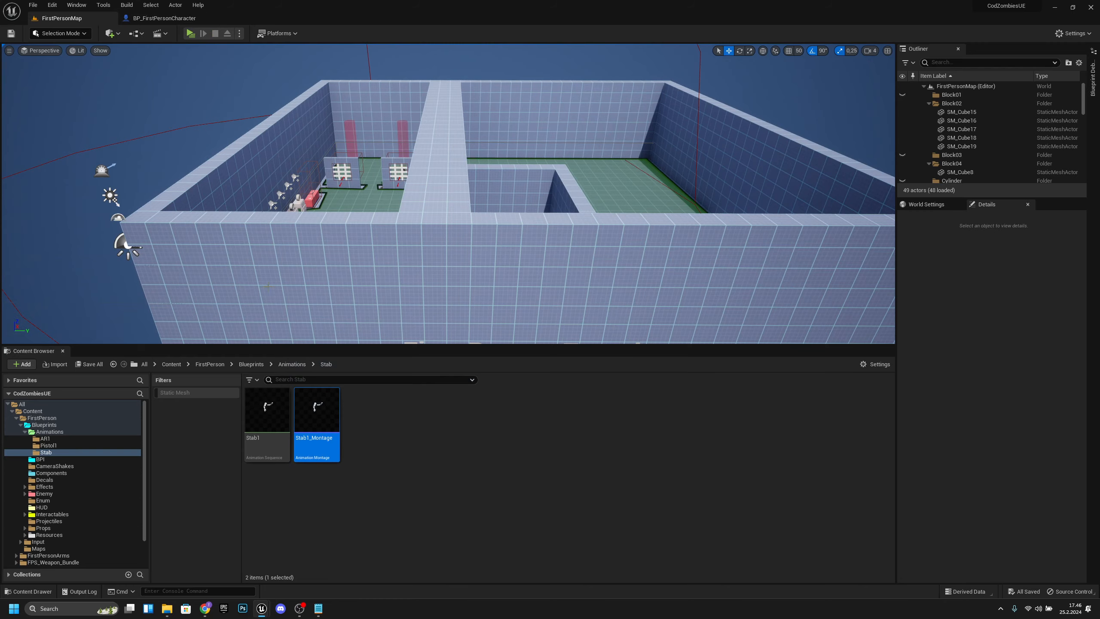
- Reopen Stab1_Montage, move the Montage Notify on track 1 to about frame 10, save, and check the pose there
double_click(331, 413)
left_click(479, 451)
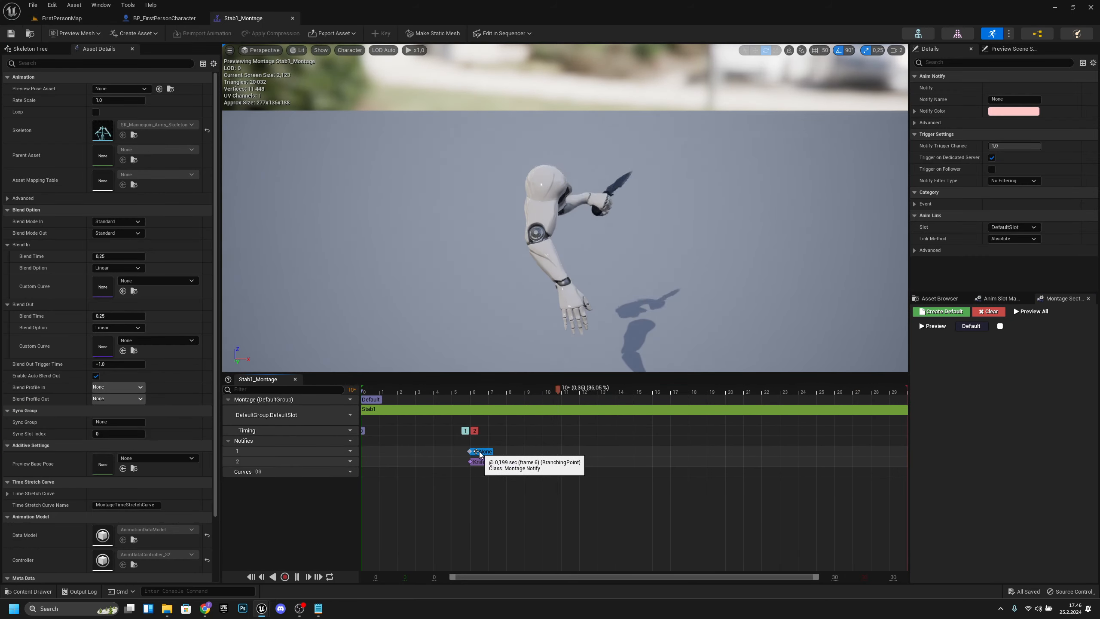
left_click_drag(480, 453, 557, 449)
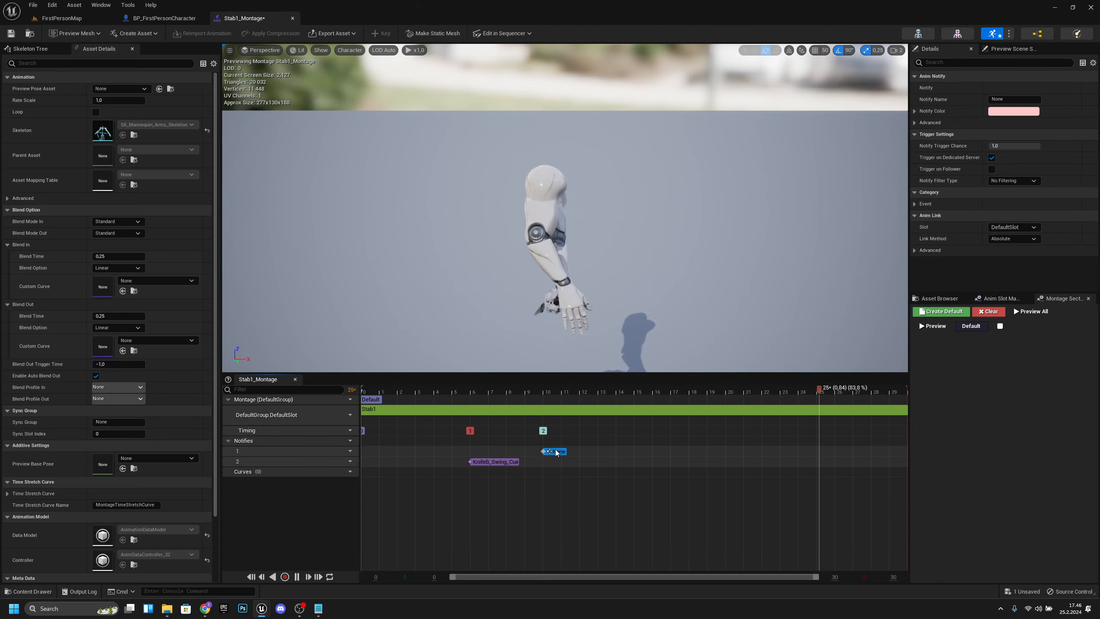
left_click(11, 32)
double_click(596, 8)
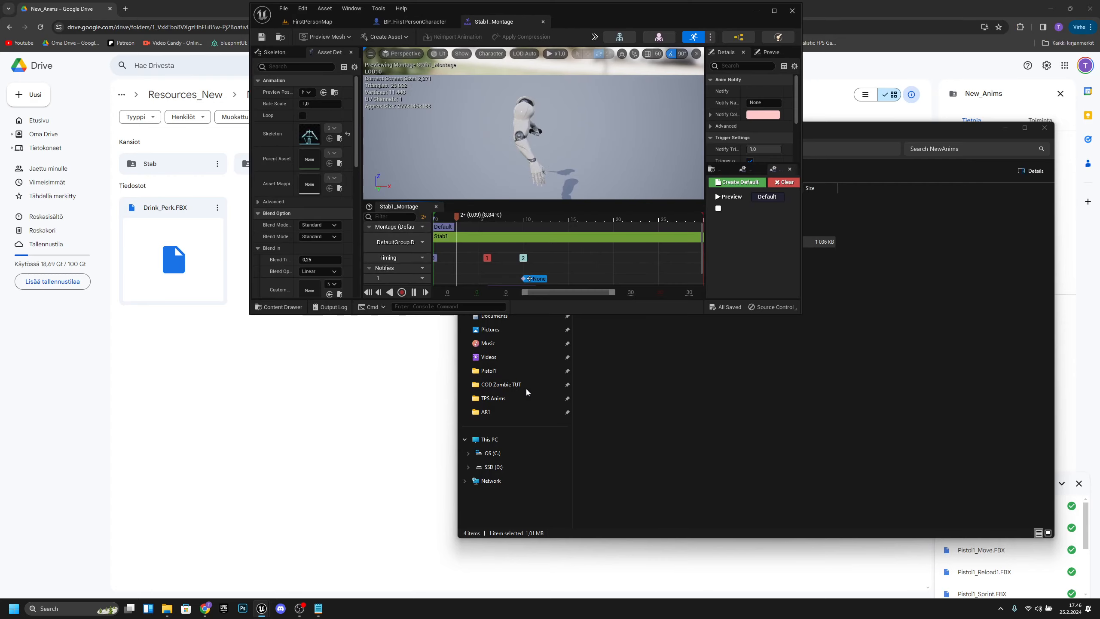
double_click(597, 16)
left_click(542, 393)
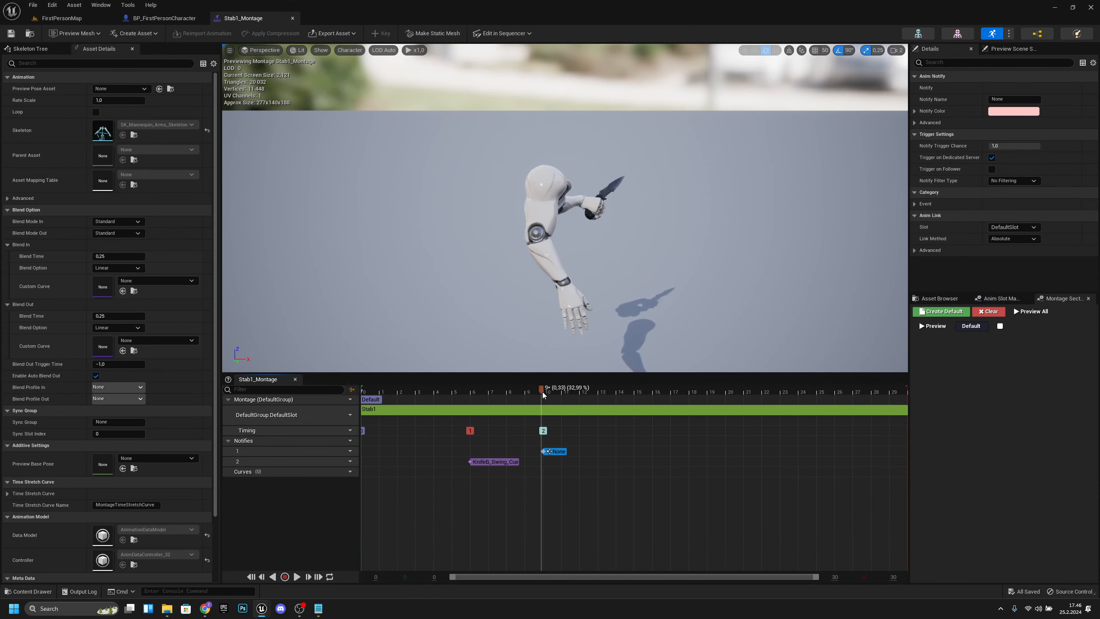
left_click_drag(542, 394, 554, 394)
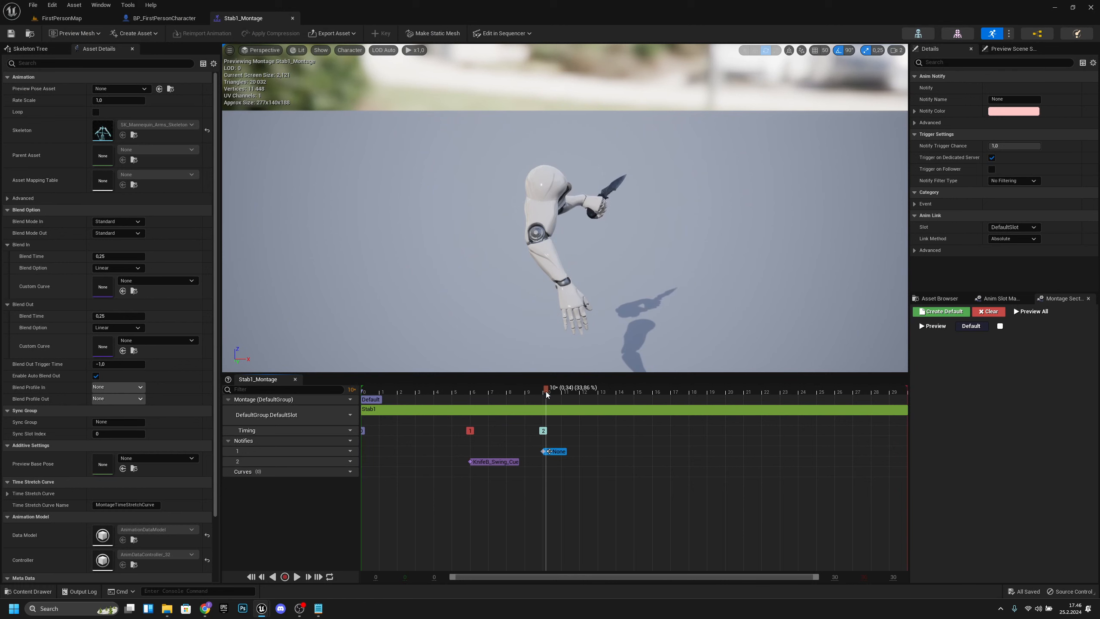
- Play FirstPersonMap and test knife stabs on the zombies with the adjusted notify timing, and end the session
left_click(61, 17)
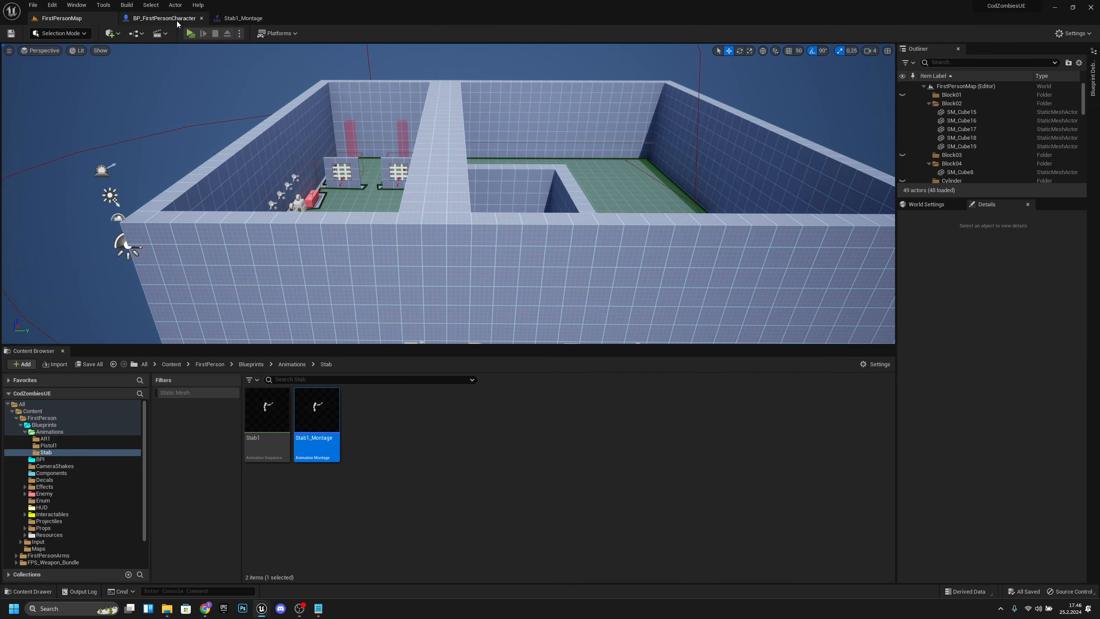
left_click(191, 35)
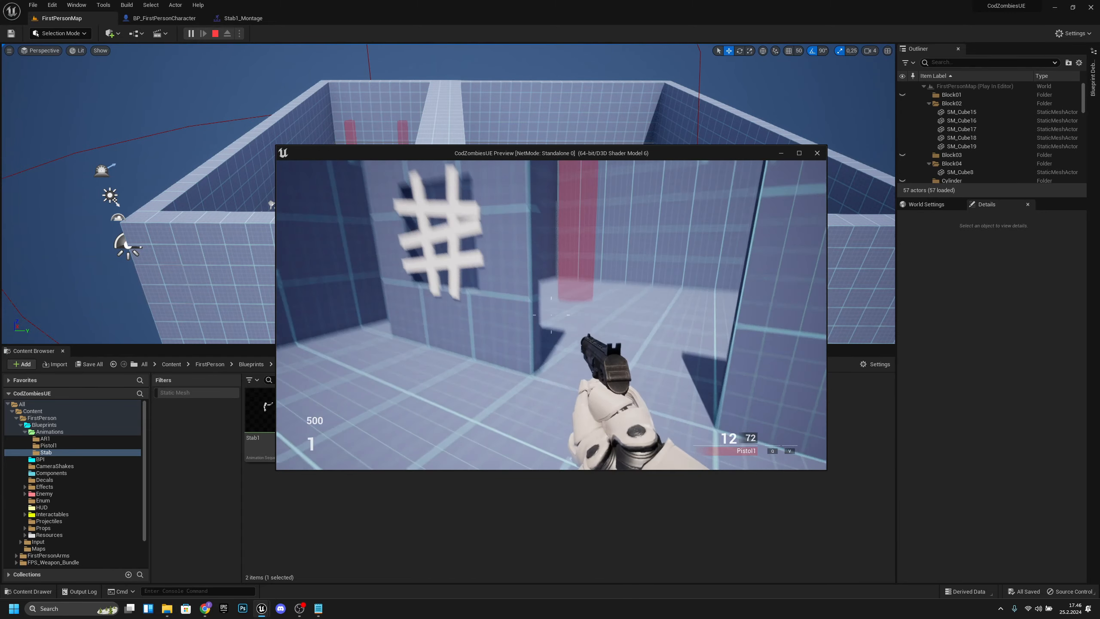
key("d")
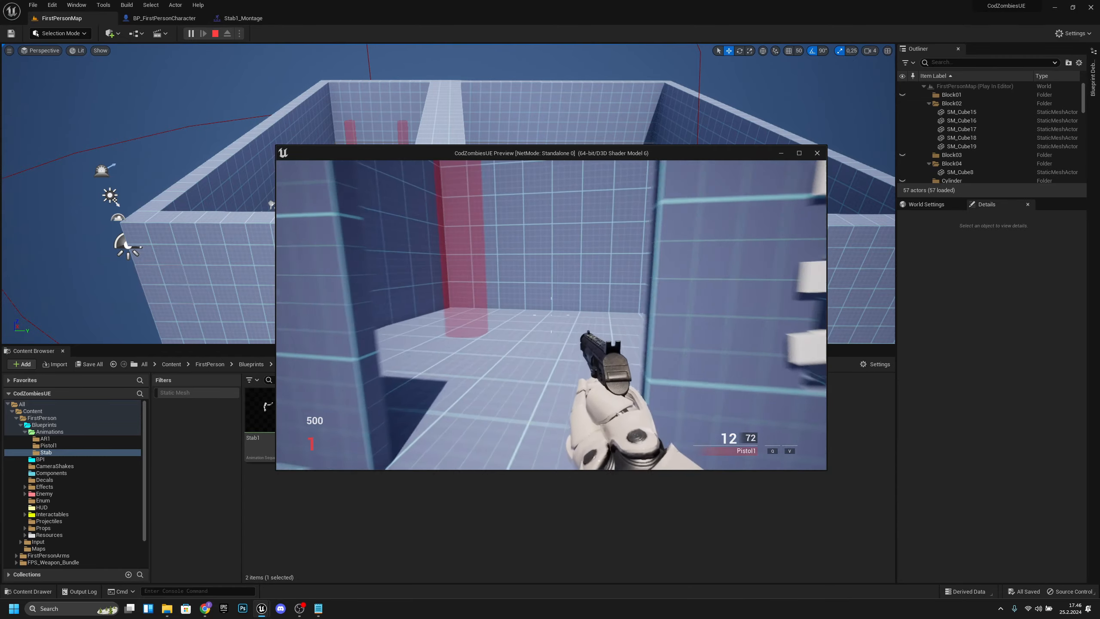
key("a")
key("w")
key("w")
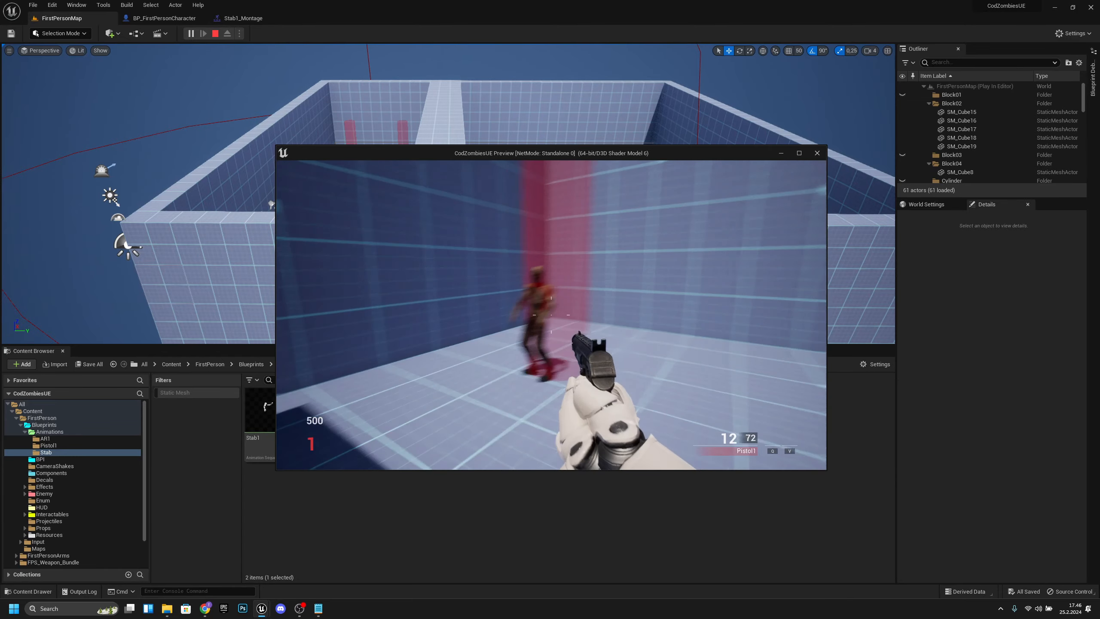
key("v")
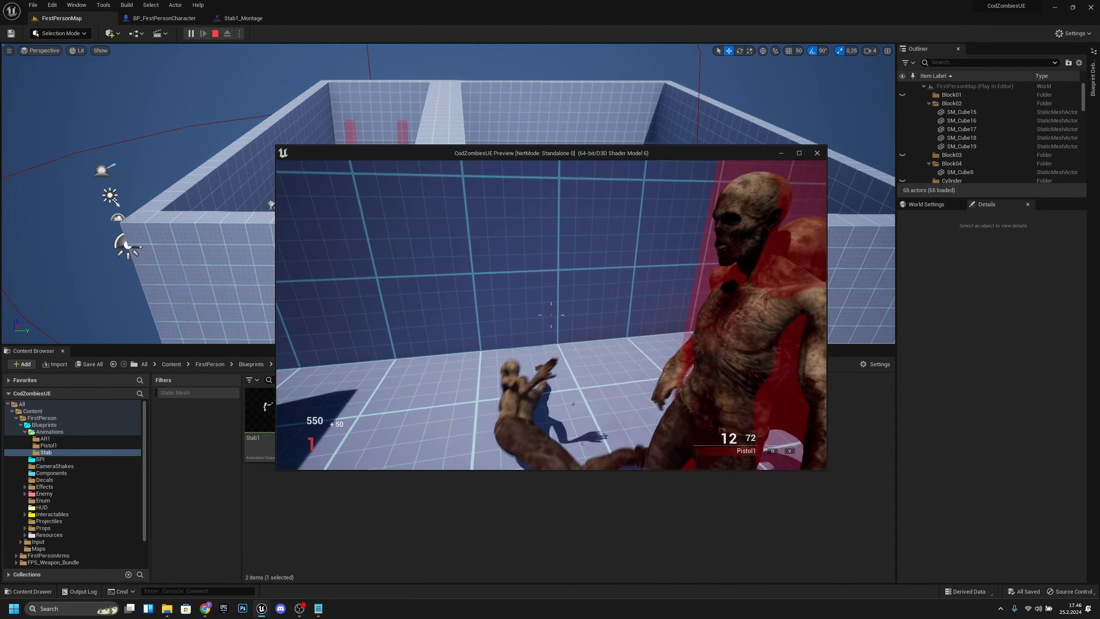
key("s")
key("v")
key("s")
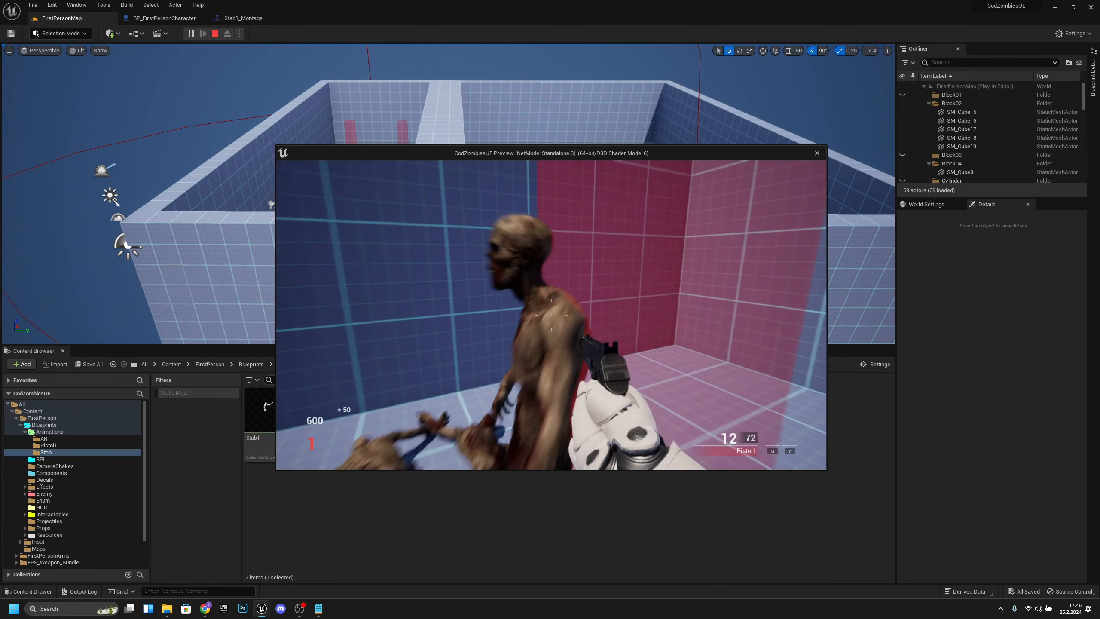
key("v")
key("s")
key("v")
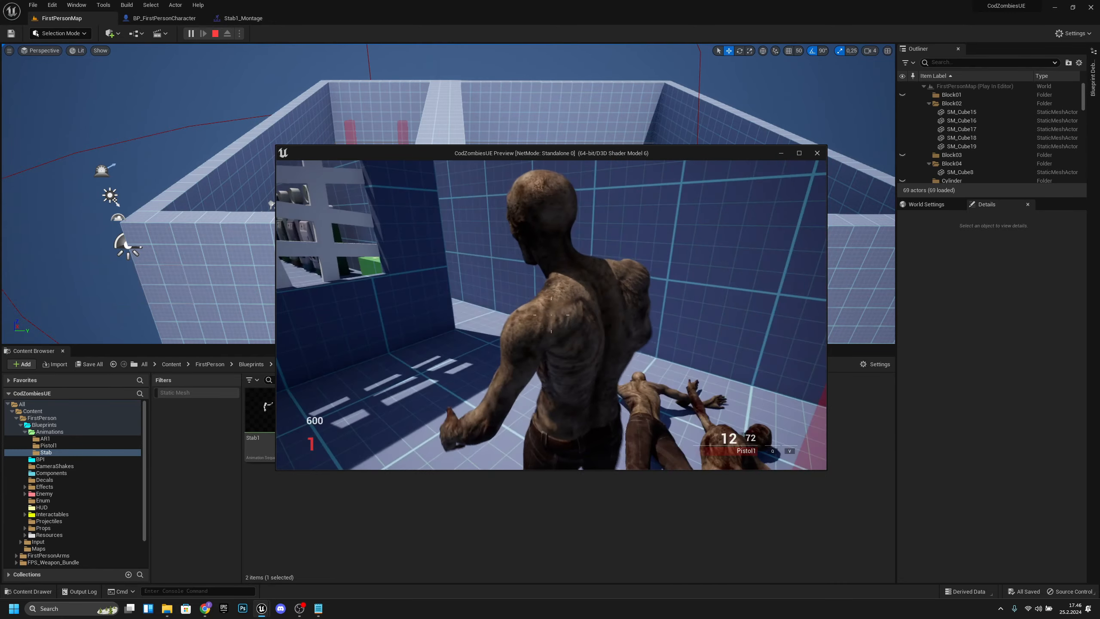
key("v")
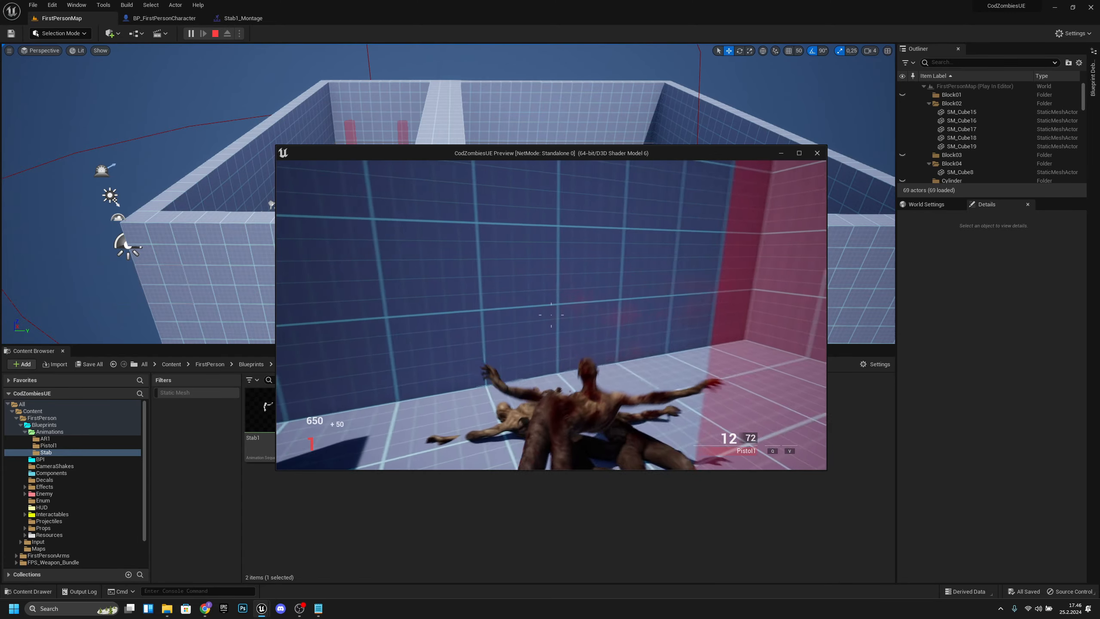
key("w")
key("s")
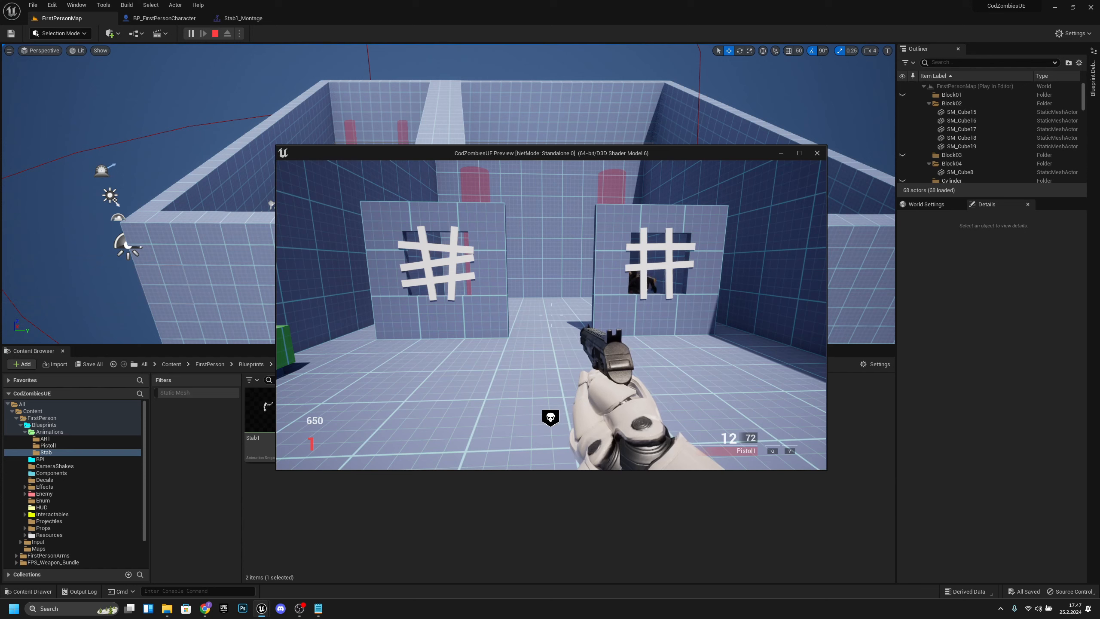
key("Escape")
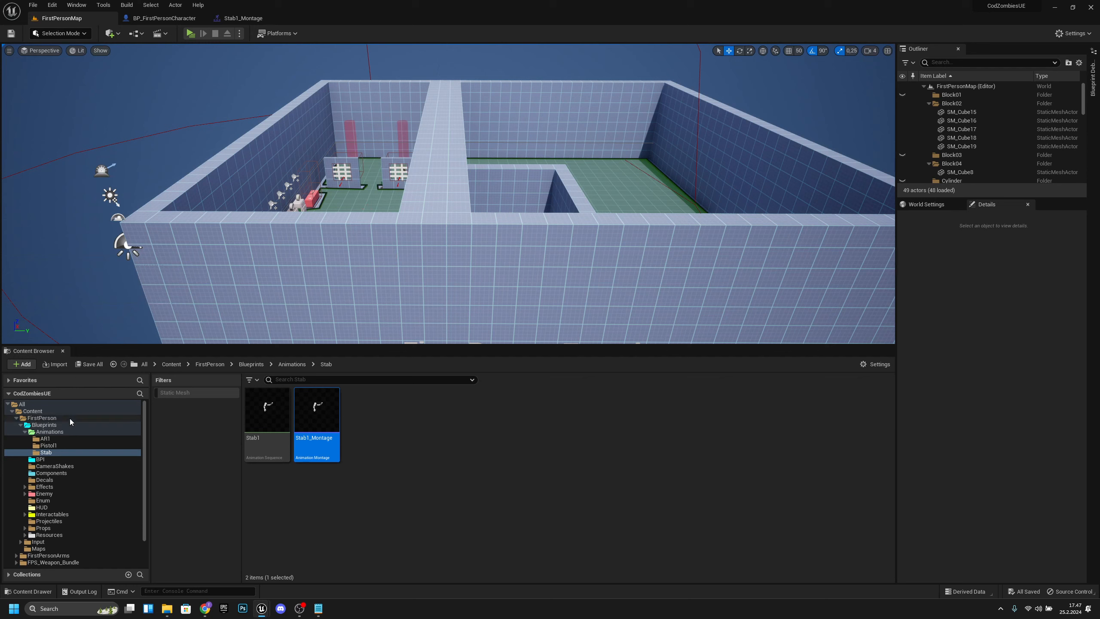
- Open the FPS_Weapon_Bundle folder in the project's content
scroll(144, 494, "down", 3)
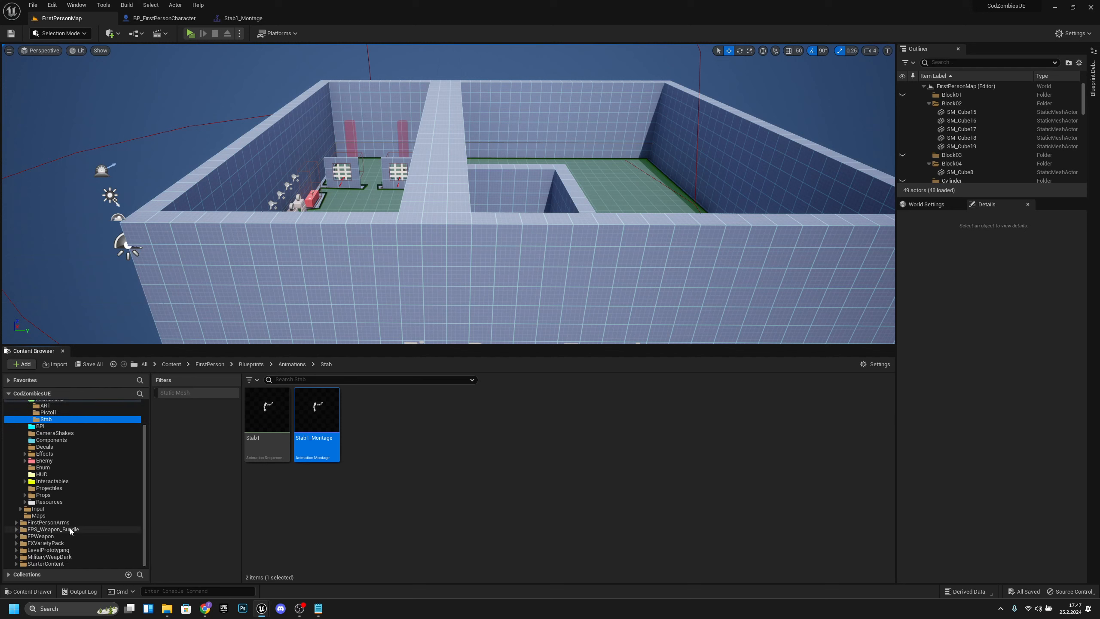
left_click(67, 529)
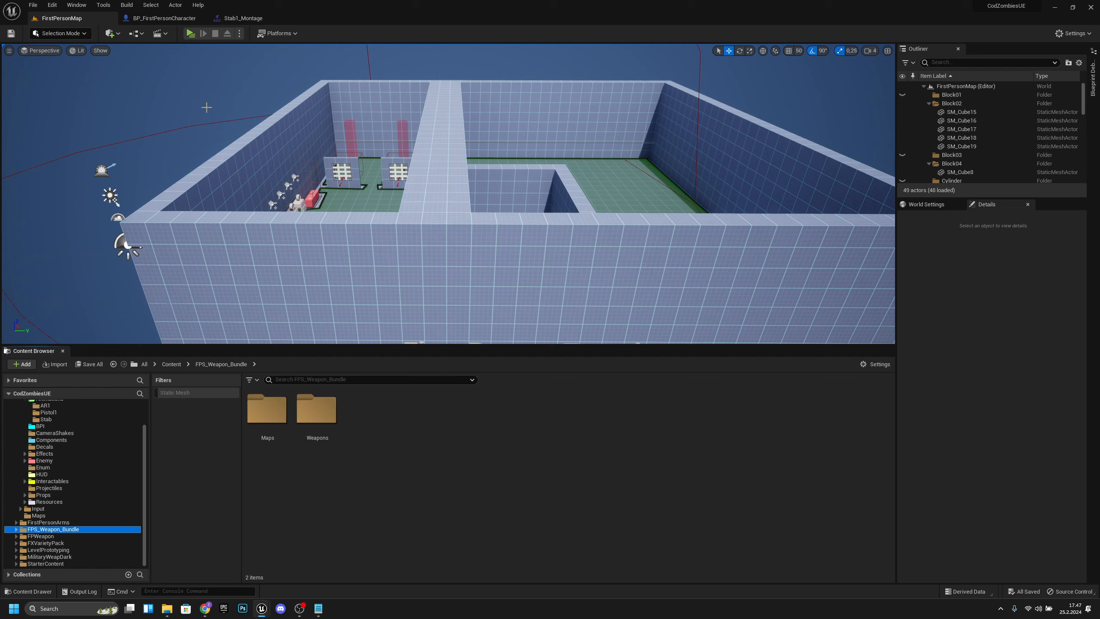
- Play FirstPersonMap, buy the KA74U in game, and test aiming it toward the barricaded windows
left_click(189, 34)
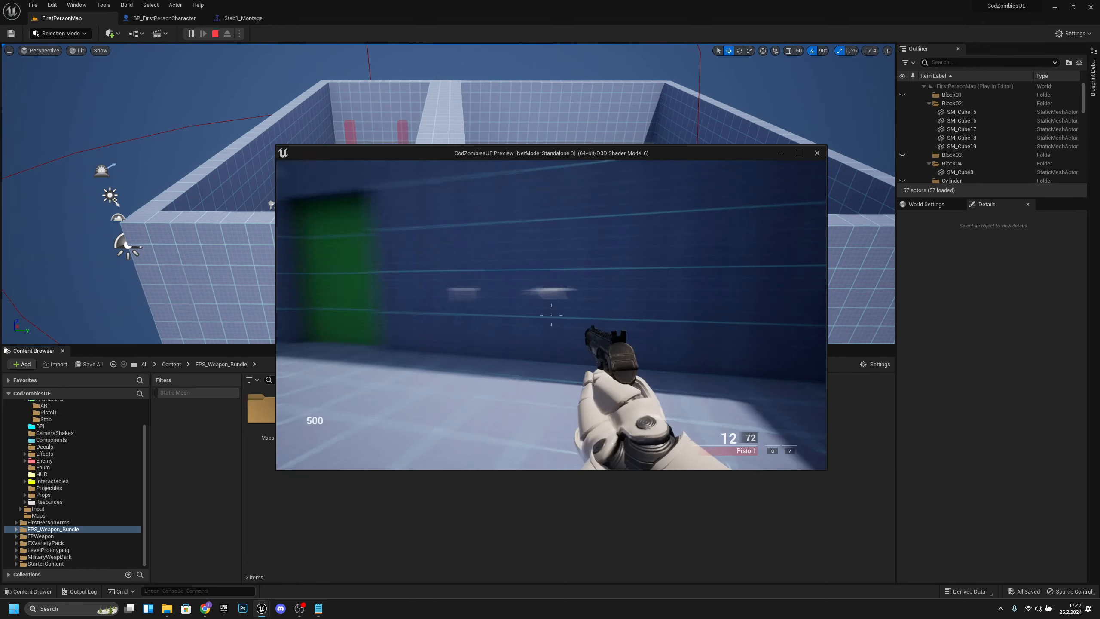
key("e")
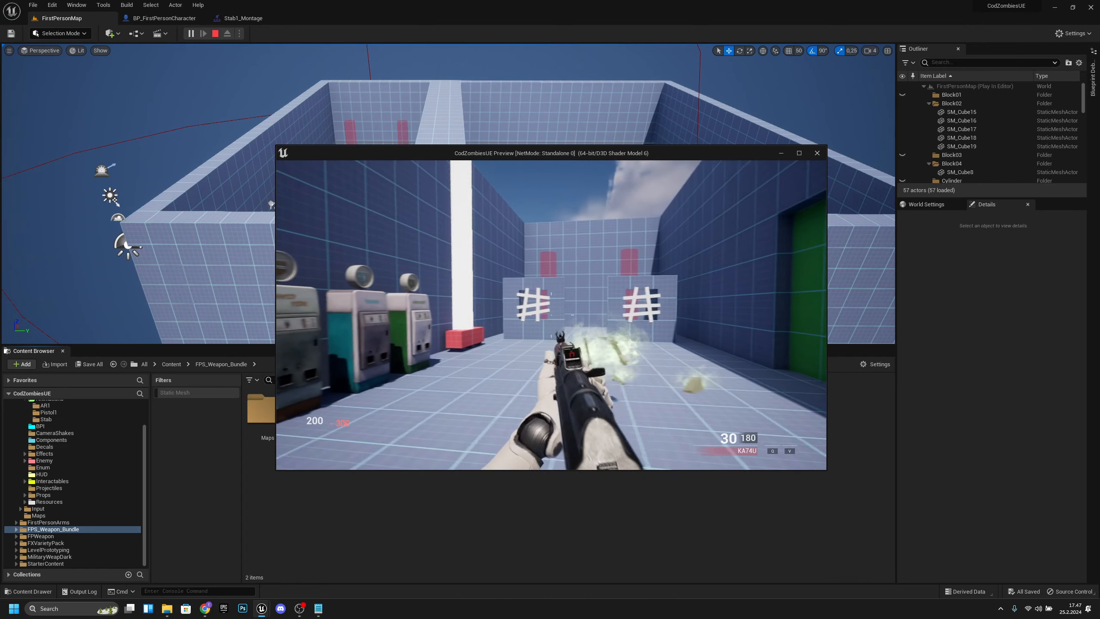
right_click(551, 315)
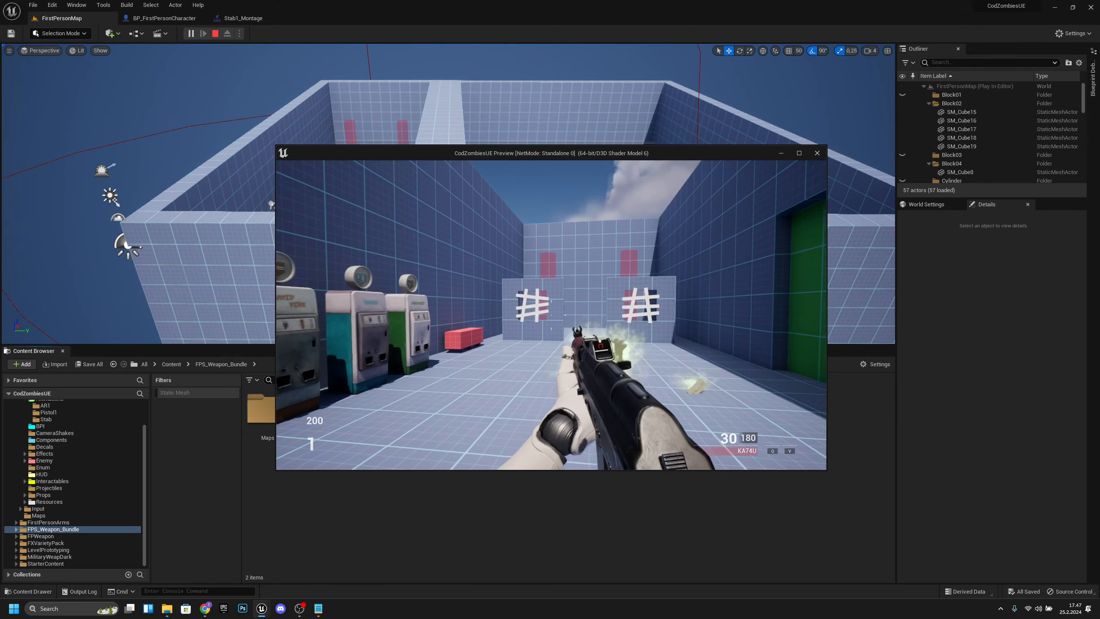
right_click(551, 315)
right_click(551, 315)
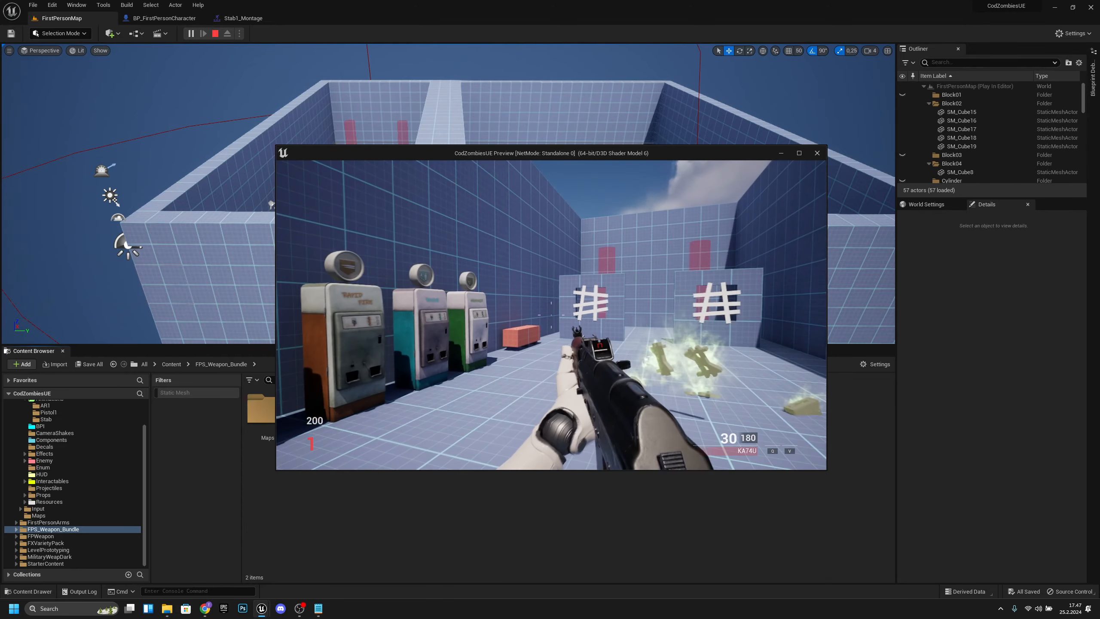
right_click(551, 315)
- Strafe and walk around the room with the KA74U to check its movement, and end the play session
key("a")
key("d")
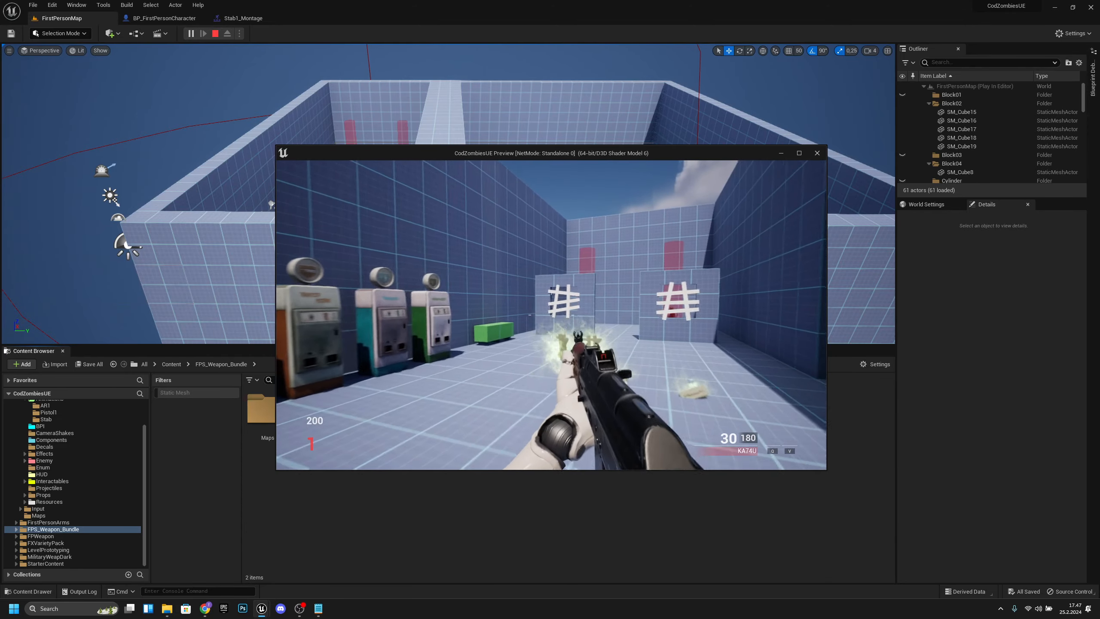
key("a")
key("s")
key("d")
key("a")
key("d")
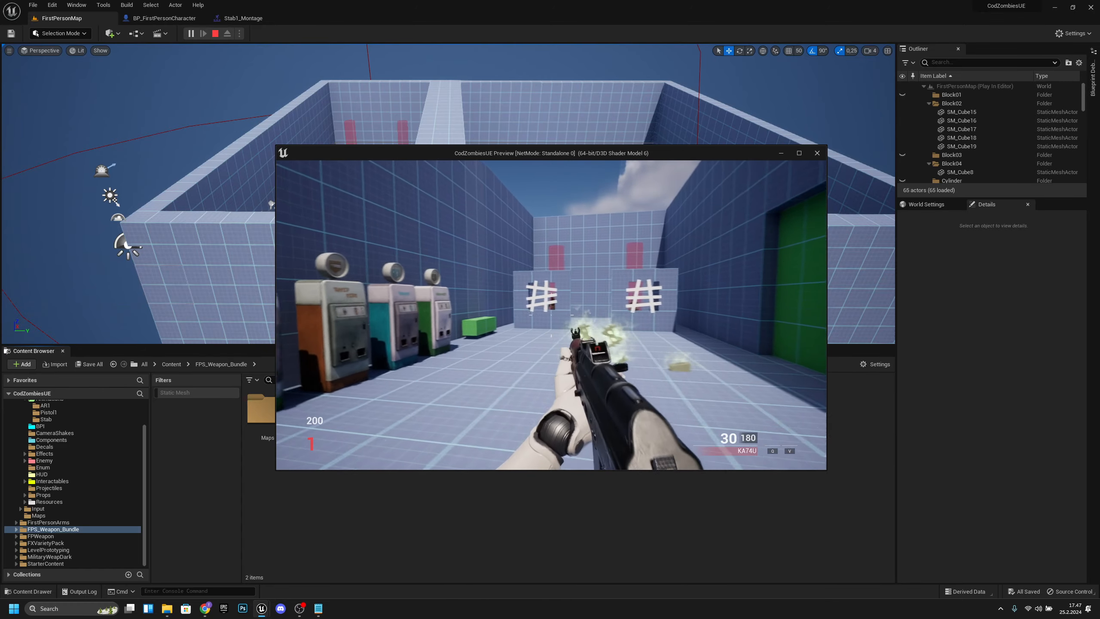
key("a")
key("d")
key("a")
key("w")
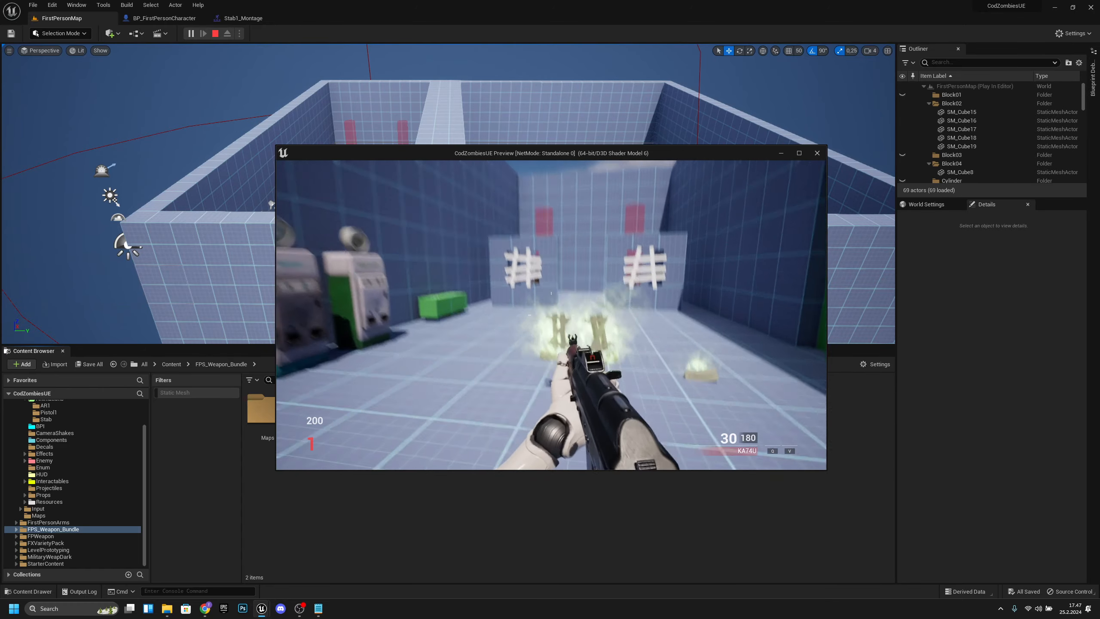
key("a")
key("s")
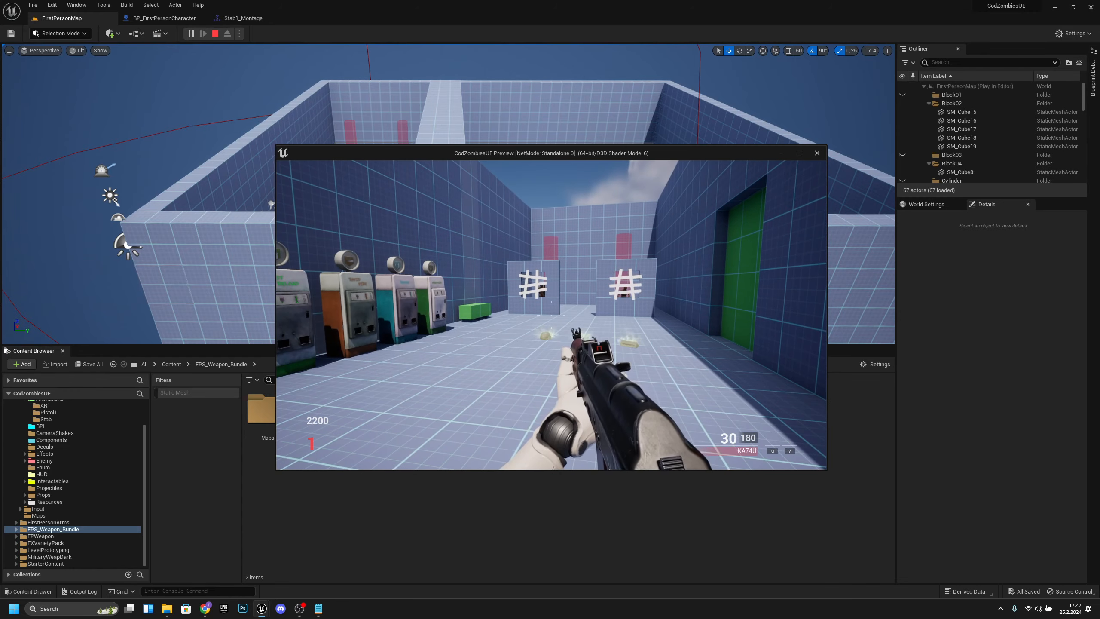
key("Escape")
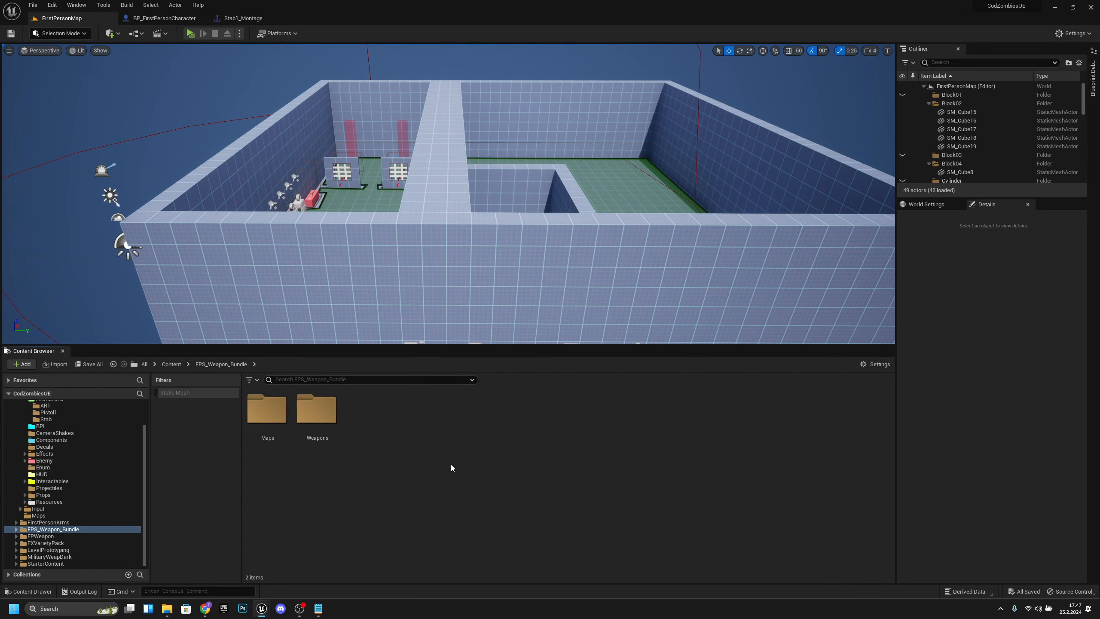